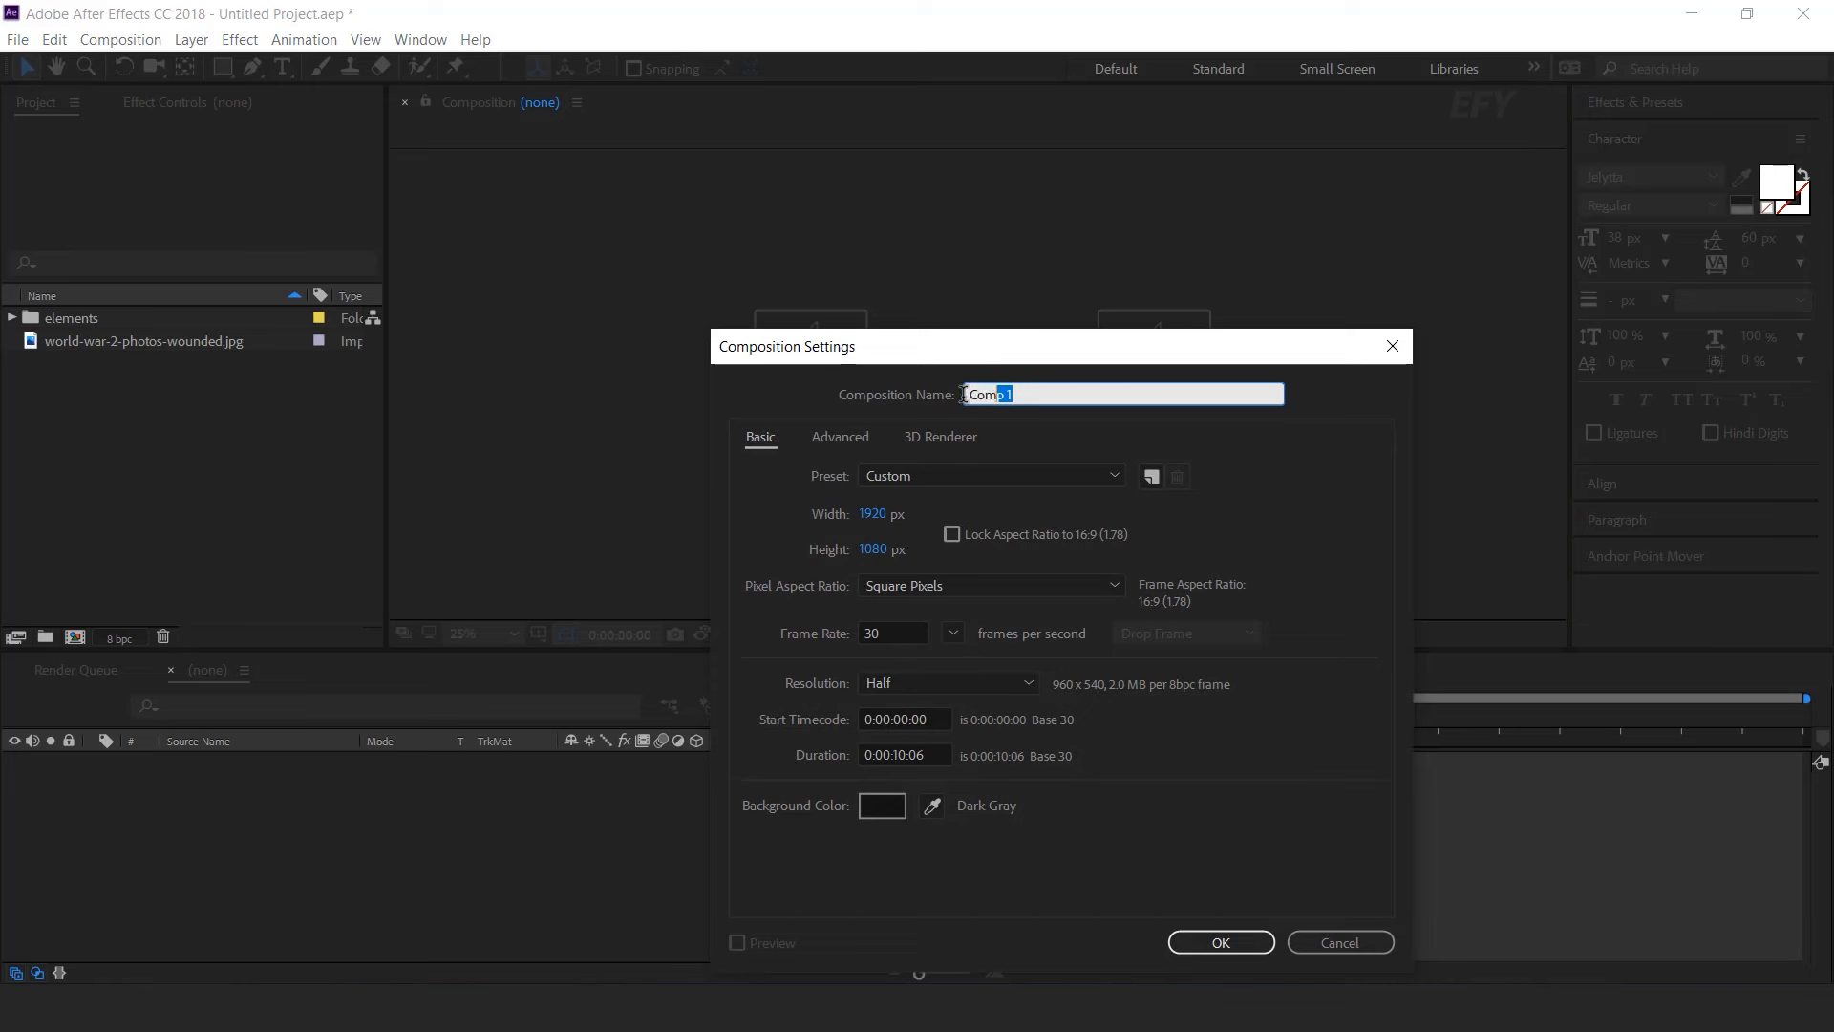
# - Create a composition named "main comp" and add a black solid named "BG" to it
pyautogui.write('main comp')
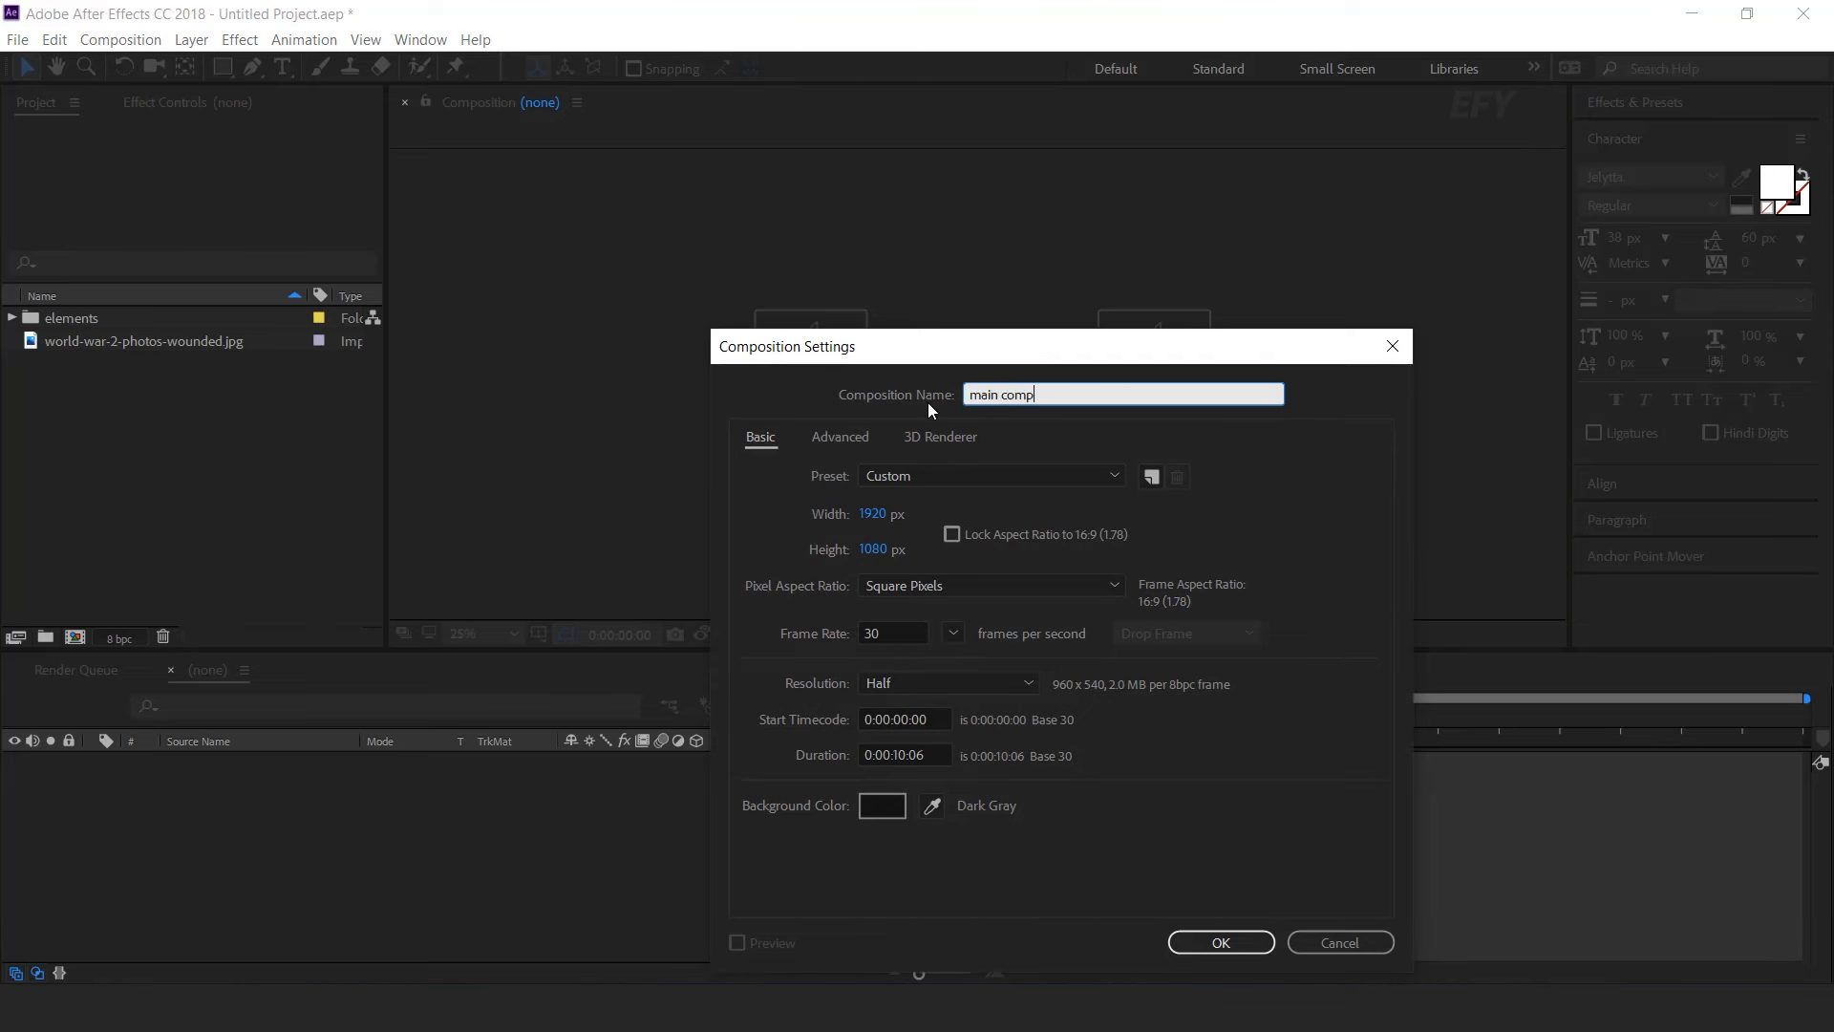
pyautogui.press('Return')
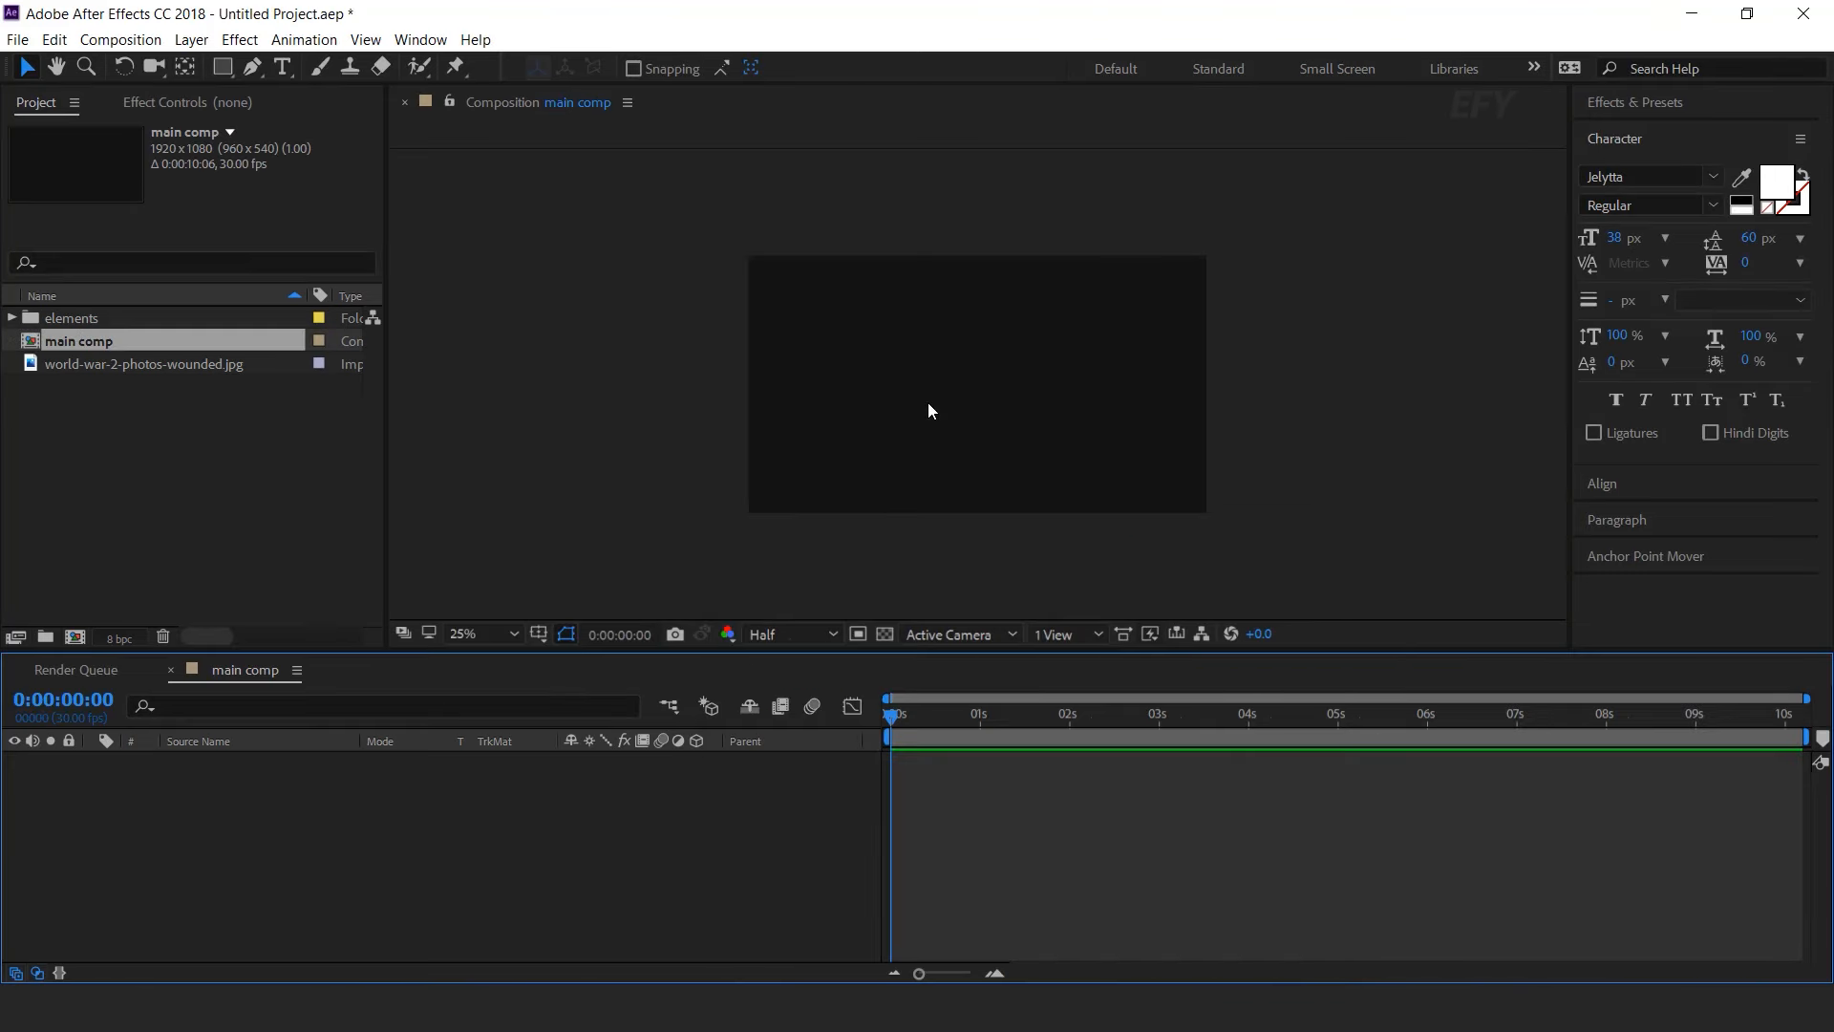
pyautogui.hotkey('ctrl', 'y')
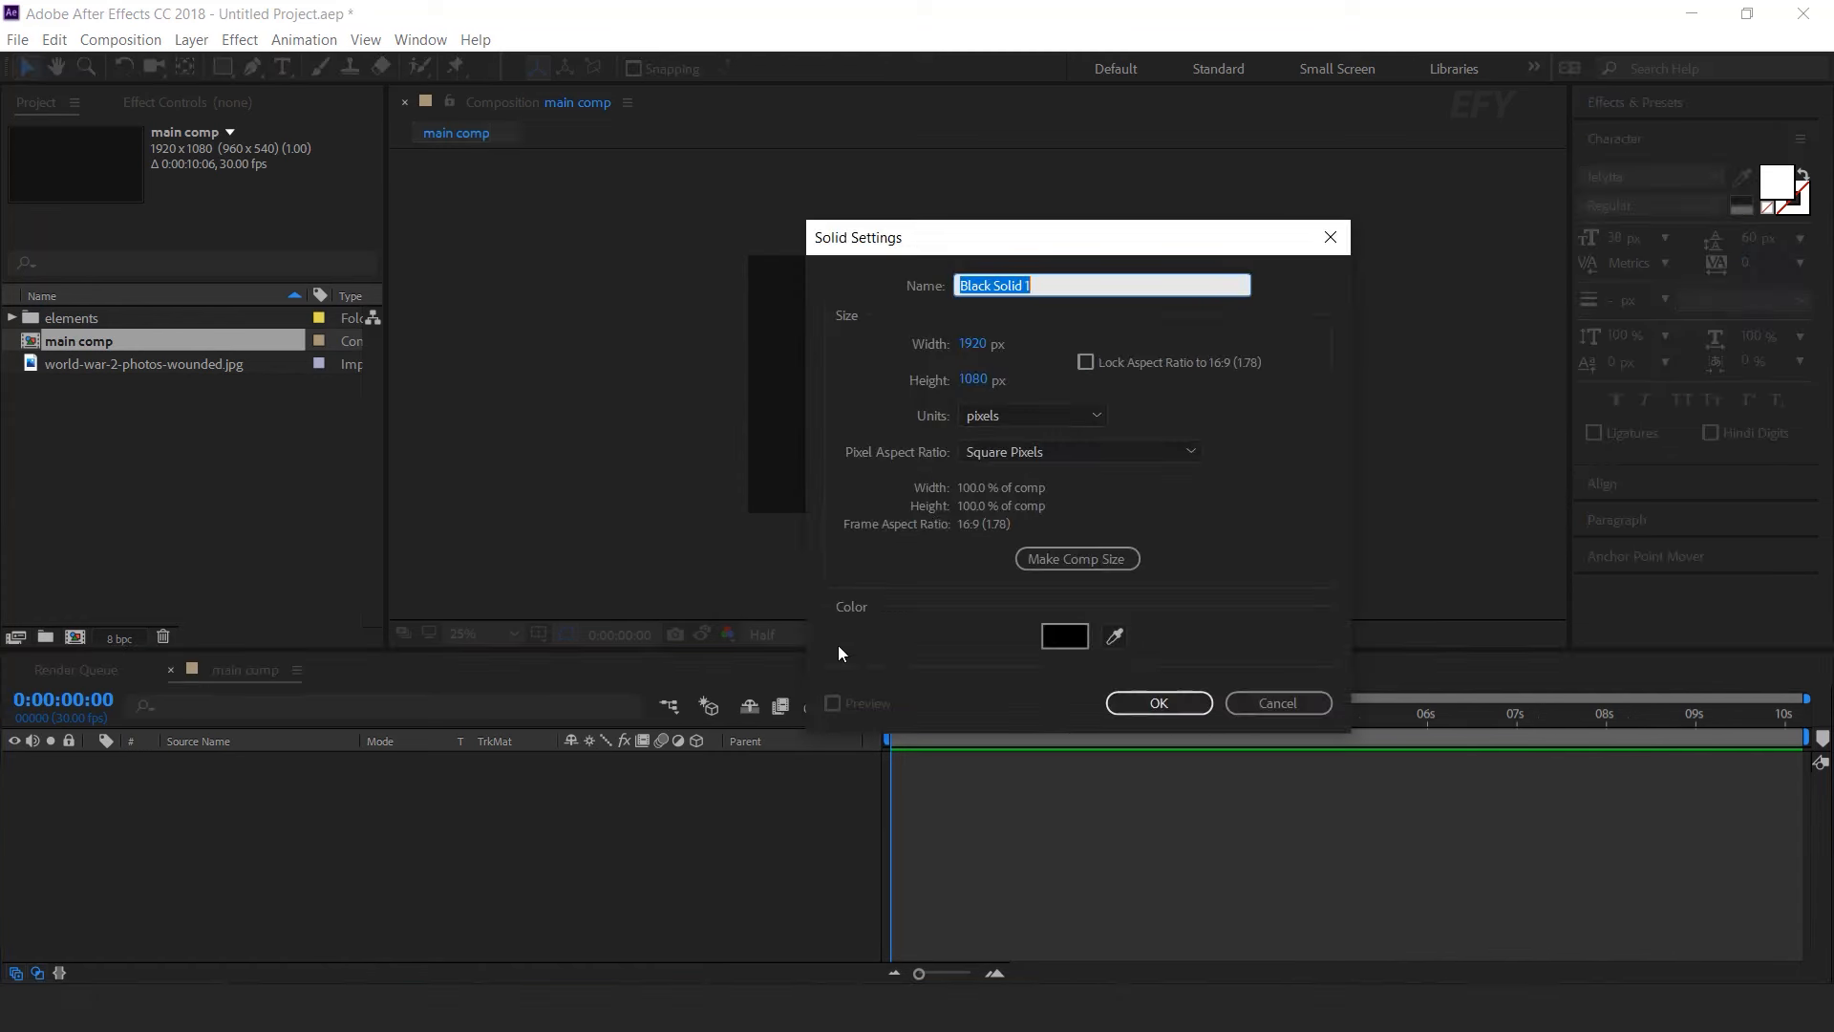
pyautogui.write('BG')
pyautogui.press('Return')
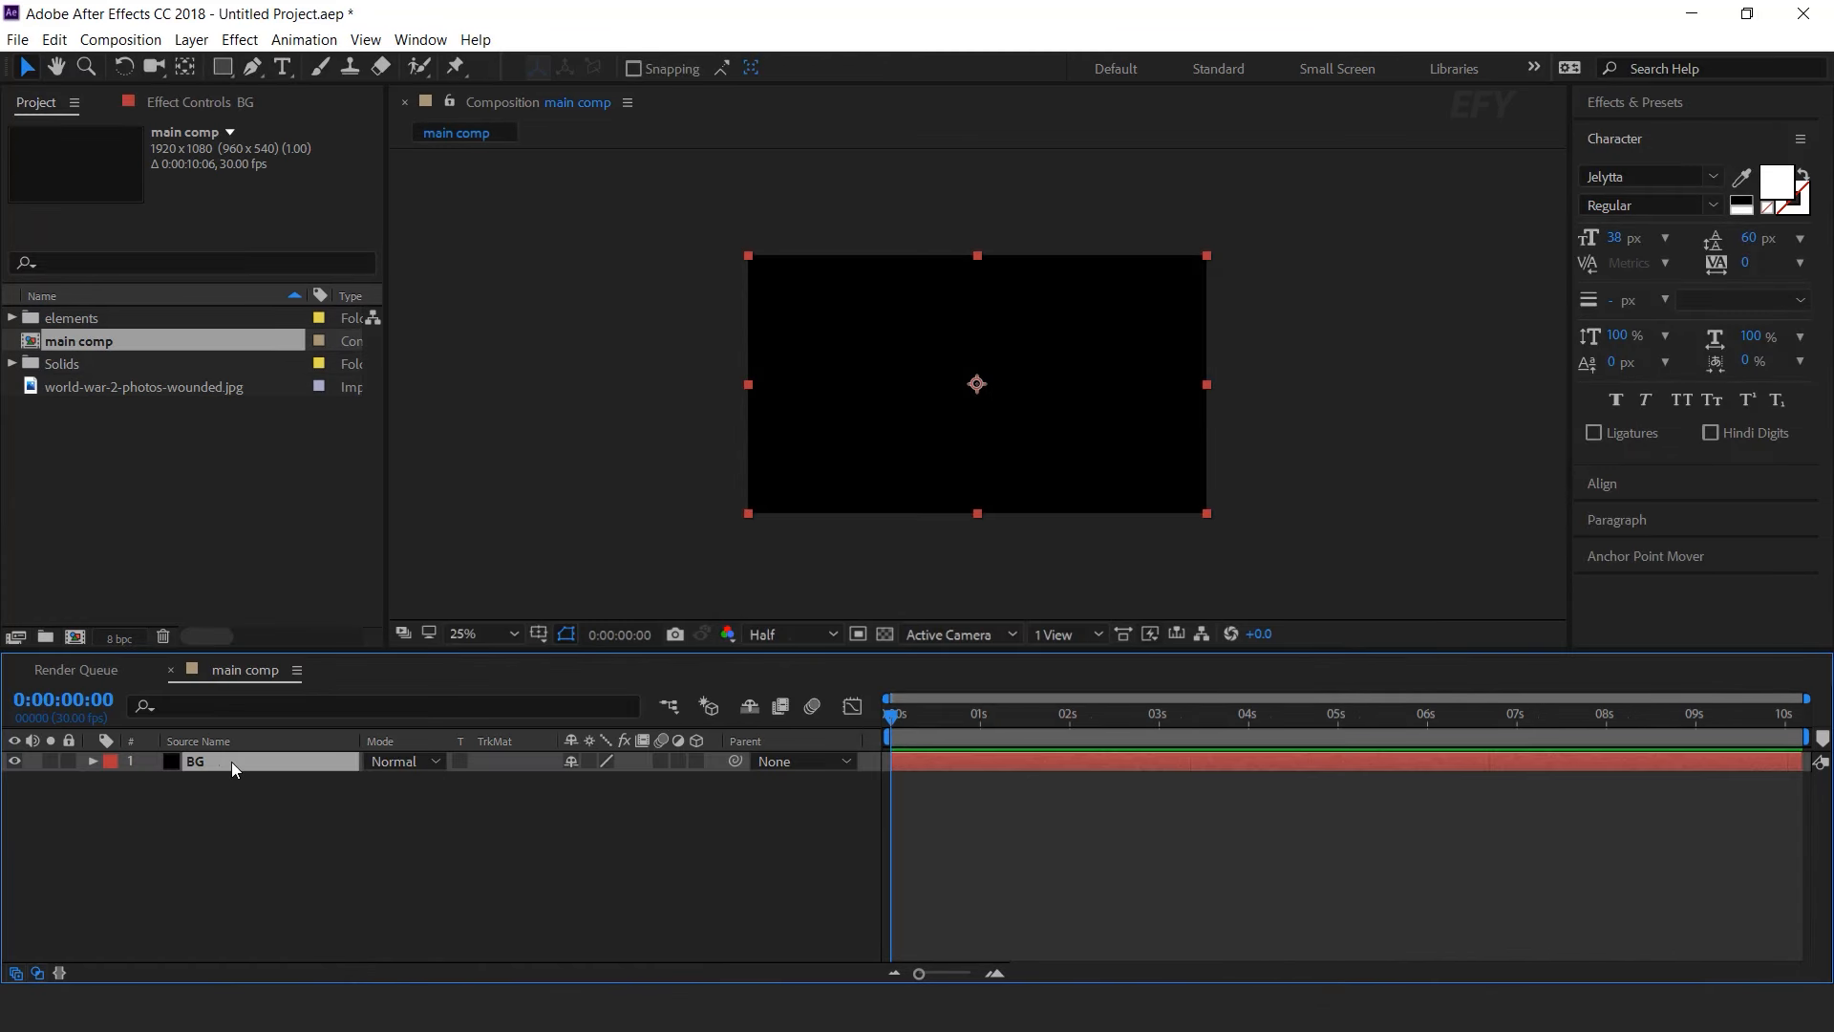
# - Apply Gradient Ramp to the BG layer as a Radial Ramp, starting at about 960,536 and ending at about 2356,544
pyautogui.hotkey('ctrl', 'space')
pyautogui.write('gra')
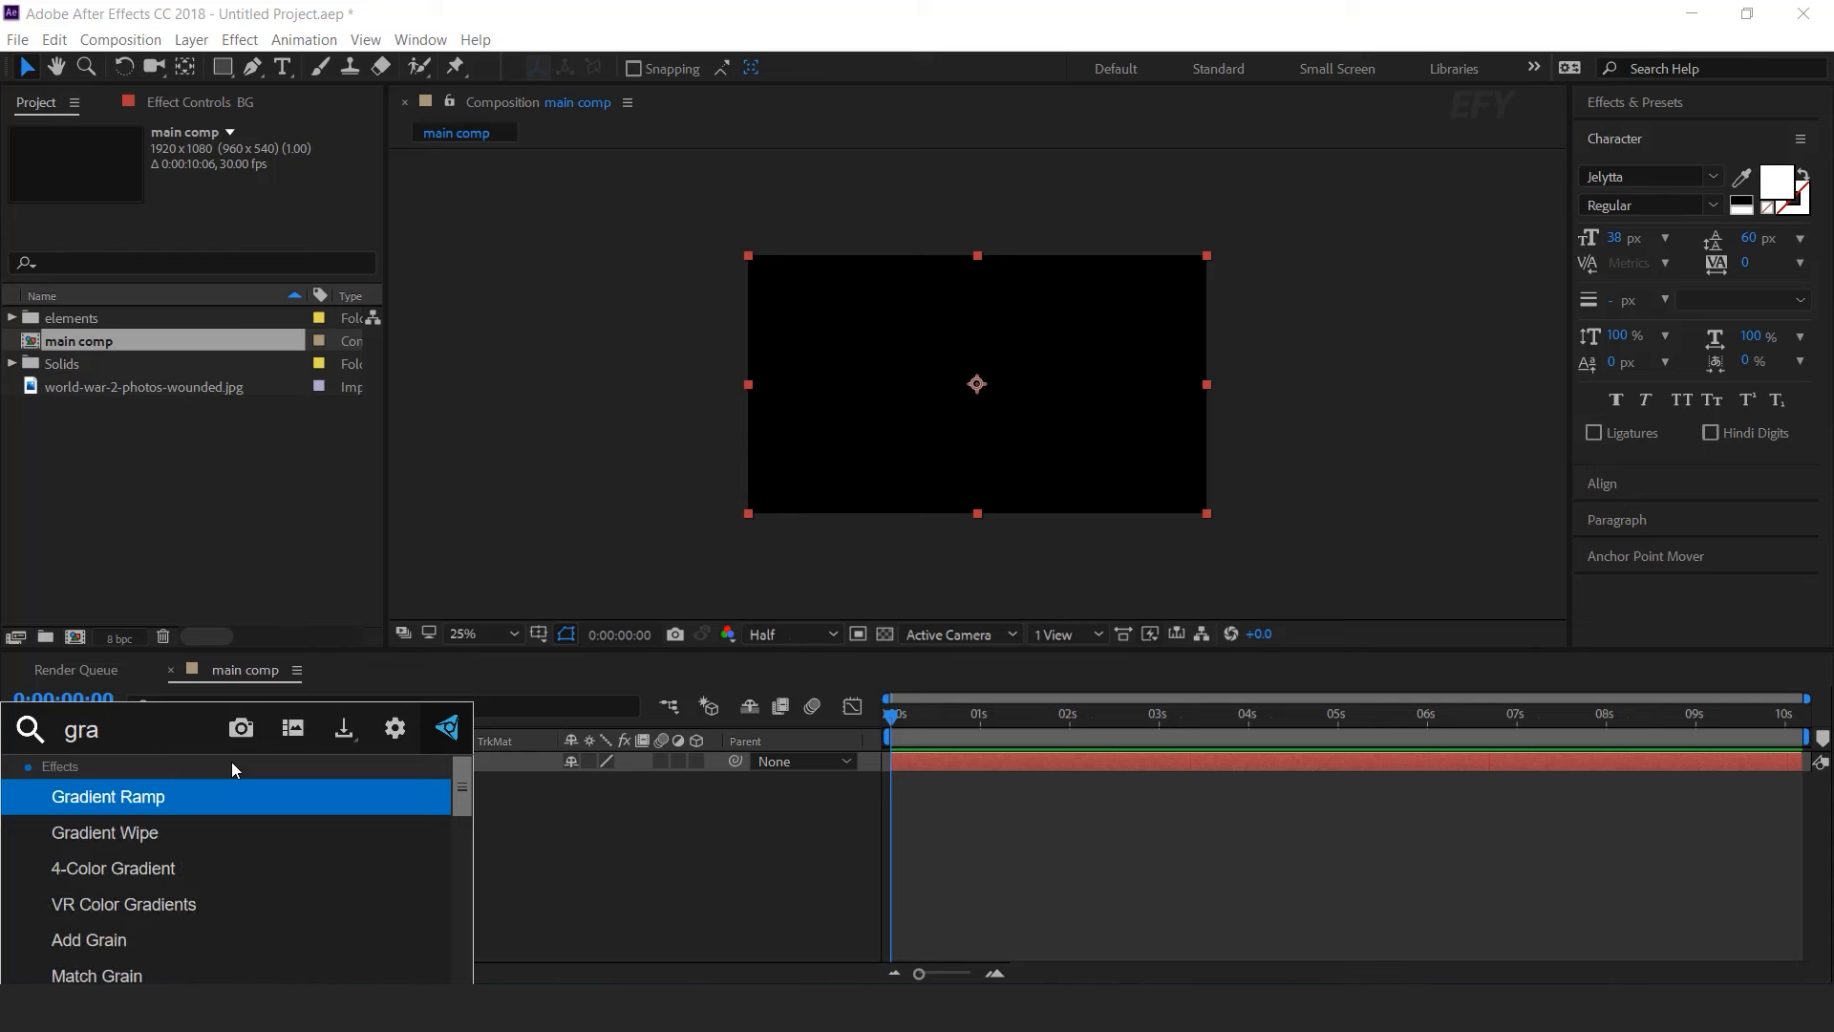
pyautogui.press('Return')
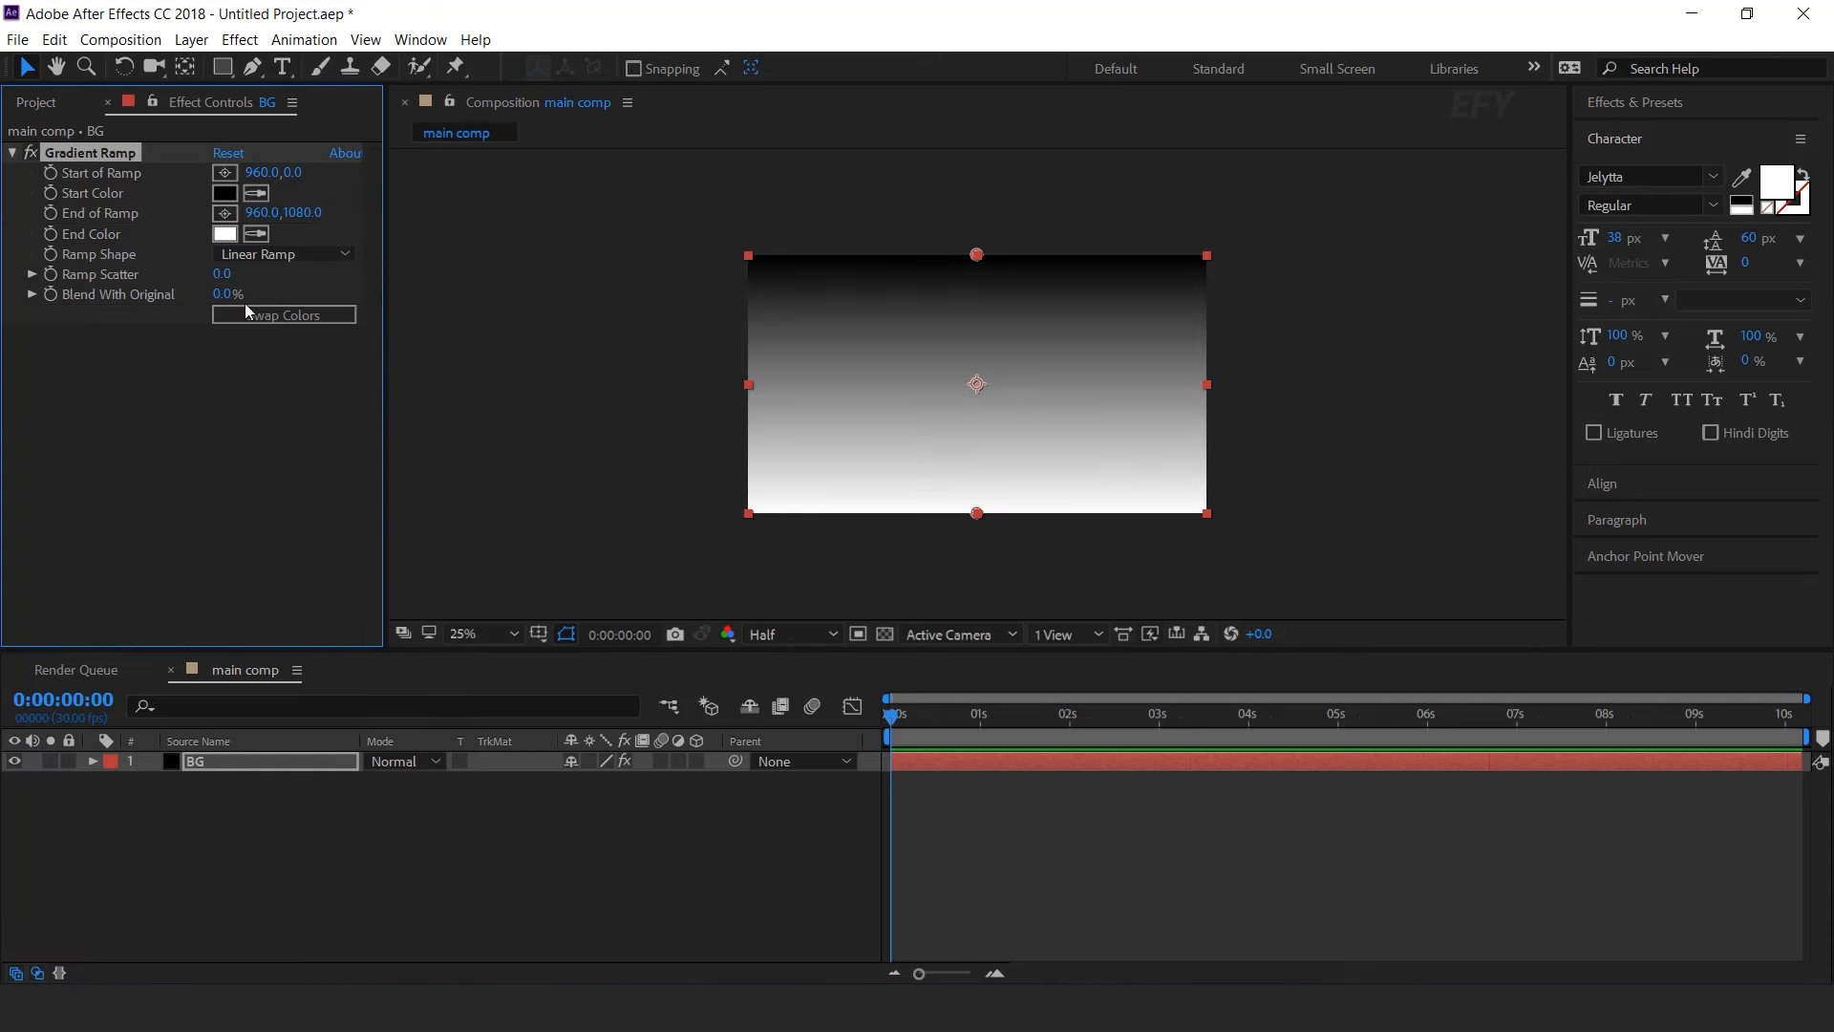
pyautogui.click(307, 256)
pyautogui.click(306, 300)
pyautogui.moveTo(976, 255); pyautogui.dragTo(976, 384)
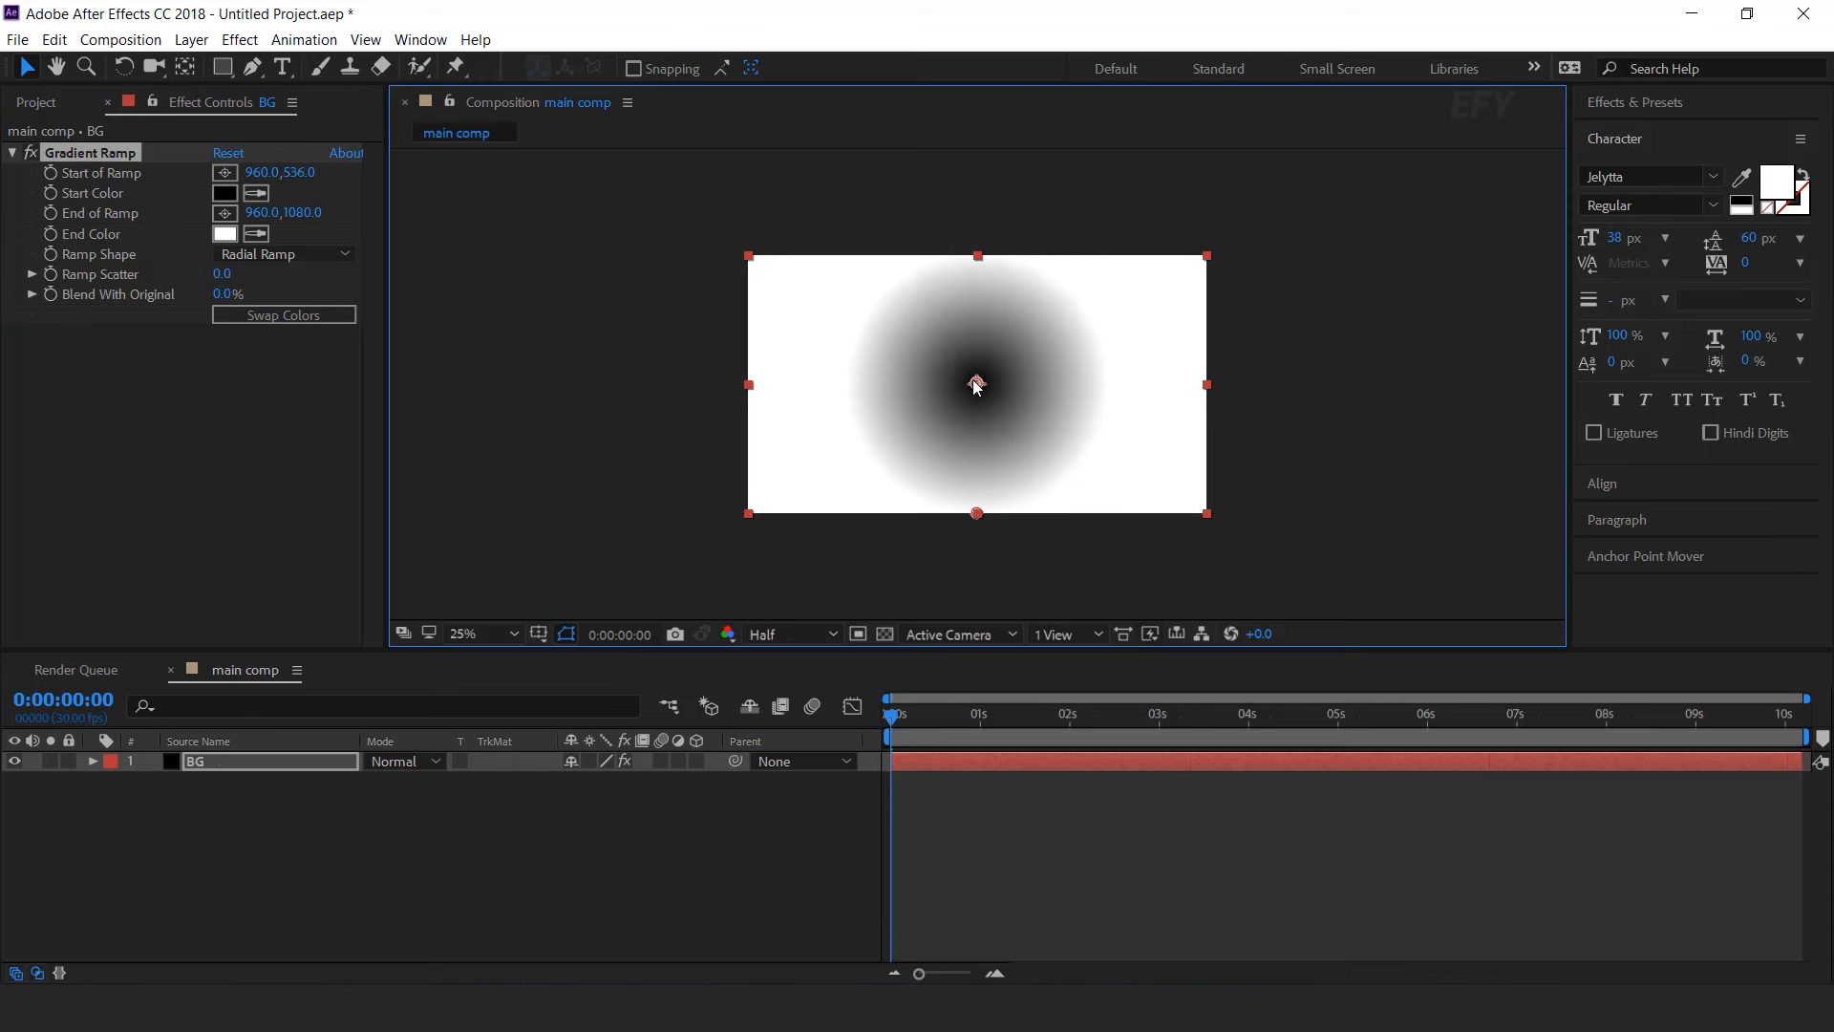
pyautogui.moveTo(976, 513); pyautogui.dragTo(1311, 386)
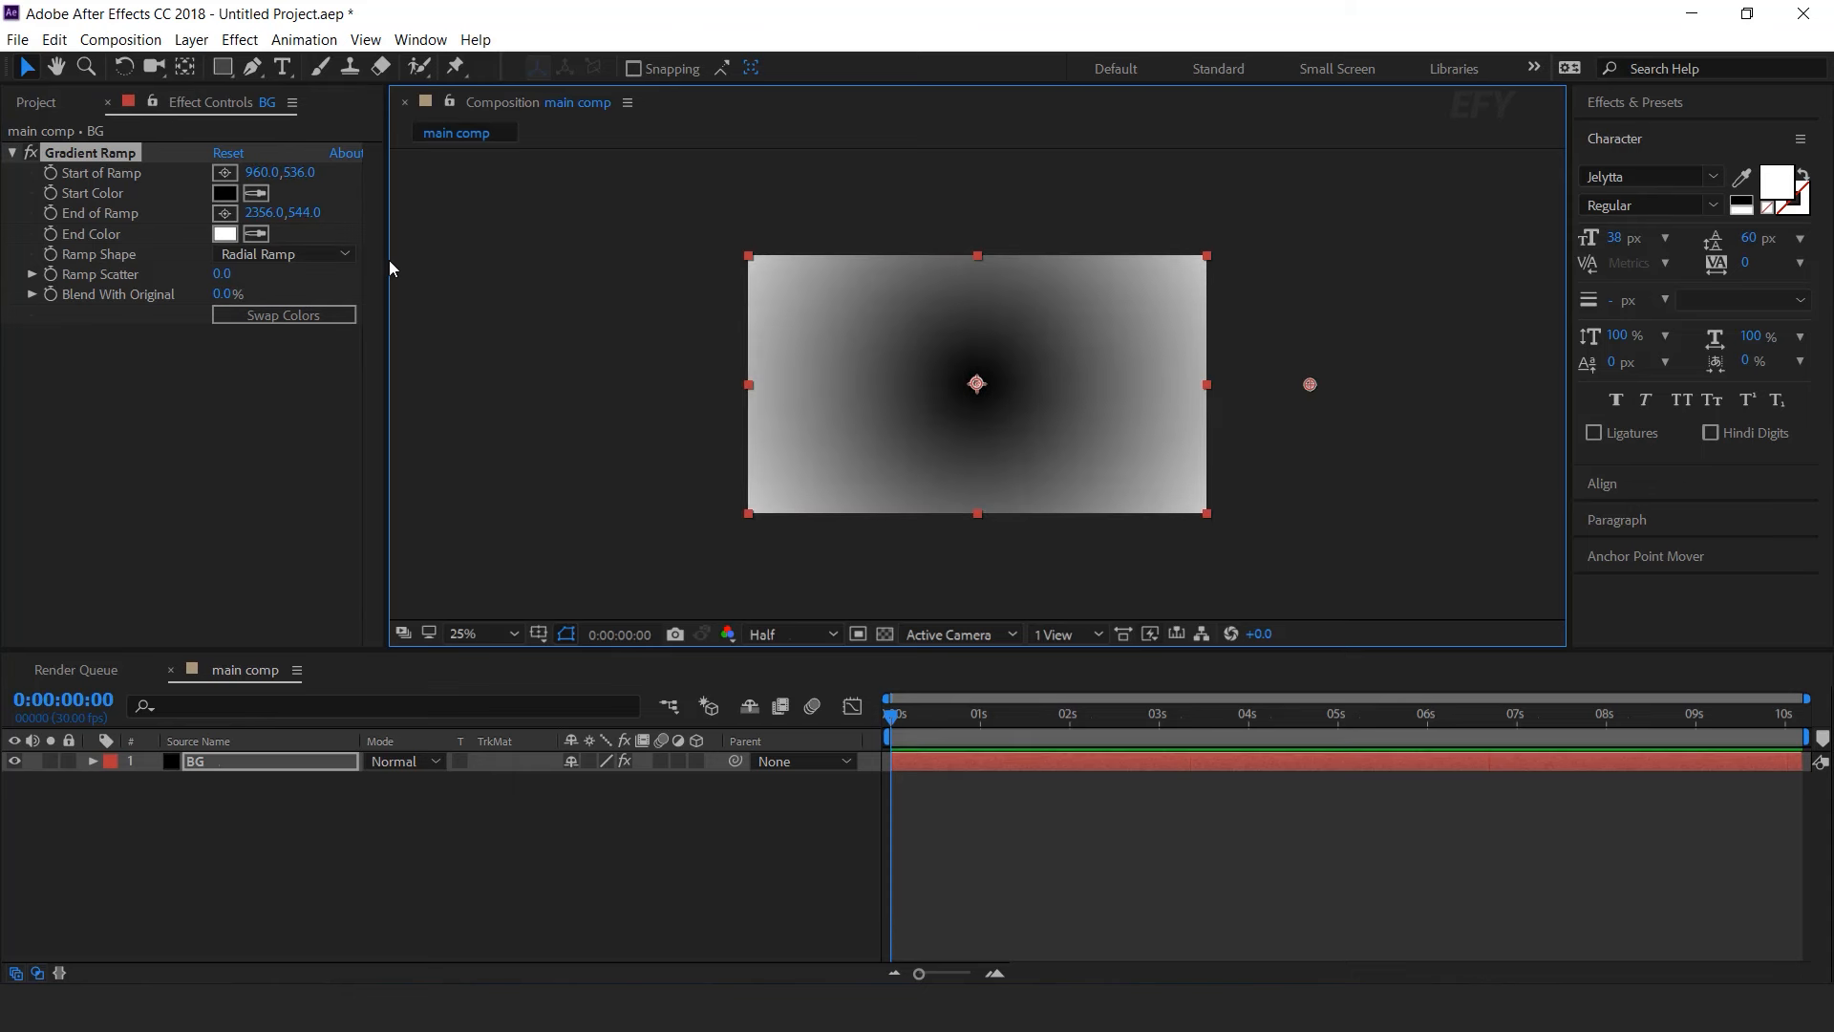
# - Set the Gradient Ramp's end color to near-black 0B0B0B and its start color to dark gray 363535
pyautogui.click(224, 233)
pyautogui.moveTo(55, 462); pyautogui.dragTo(26, 497)
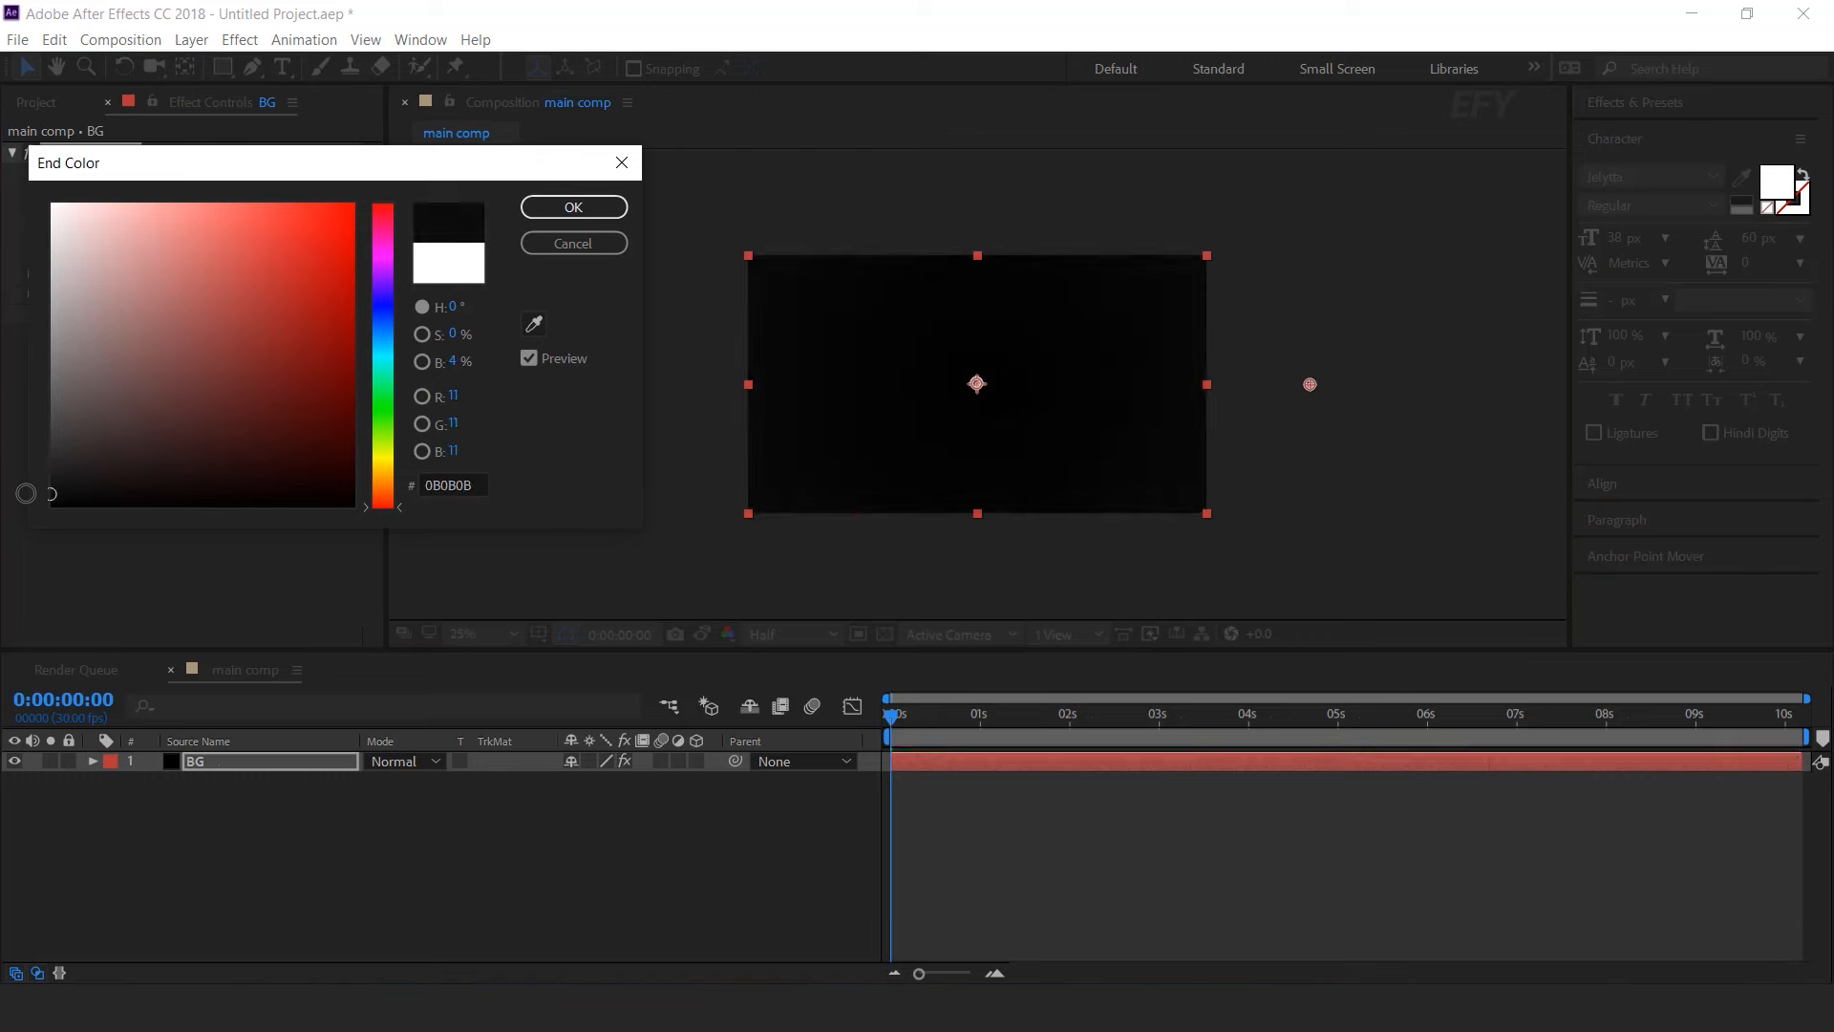
pyautogui.click(573, 207)
pyautogui.click(225, 193)
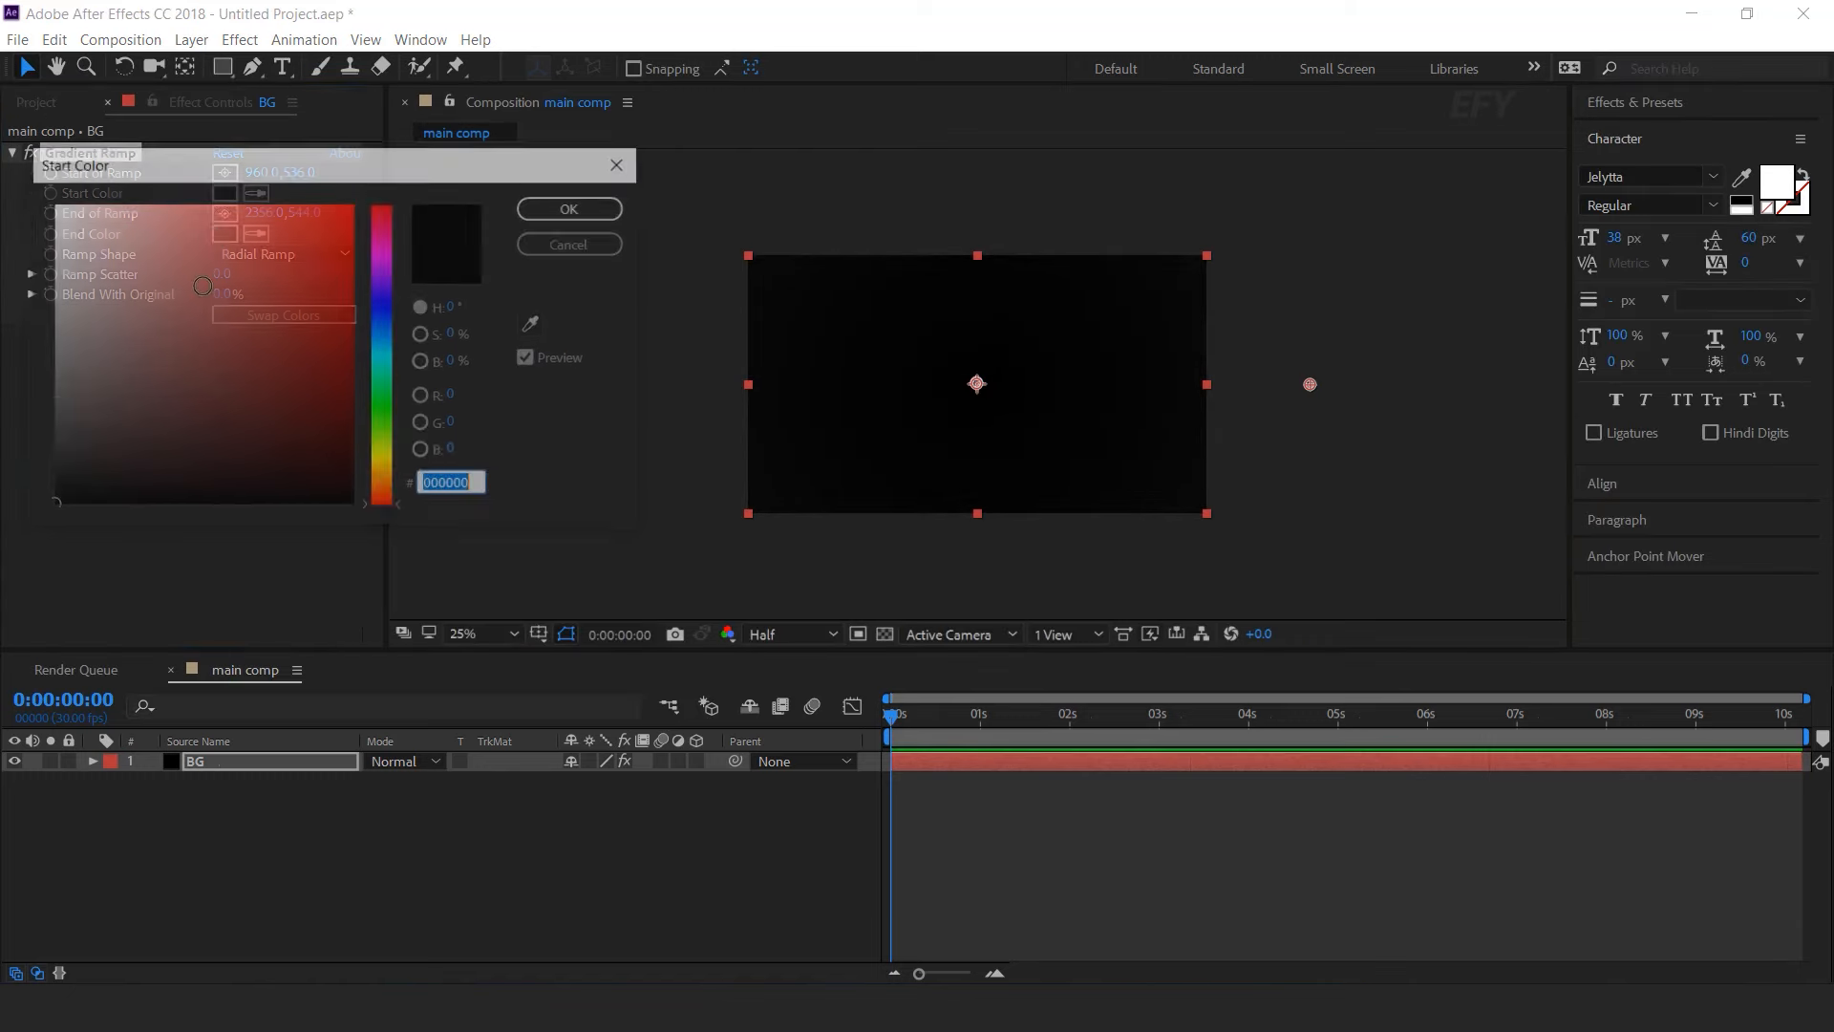
pyautogui.moveTo(53, 428); pyautogui.dragTo(55, 441)
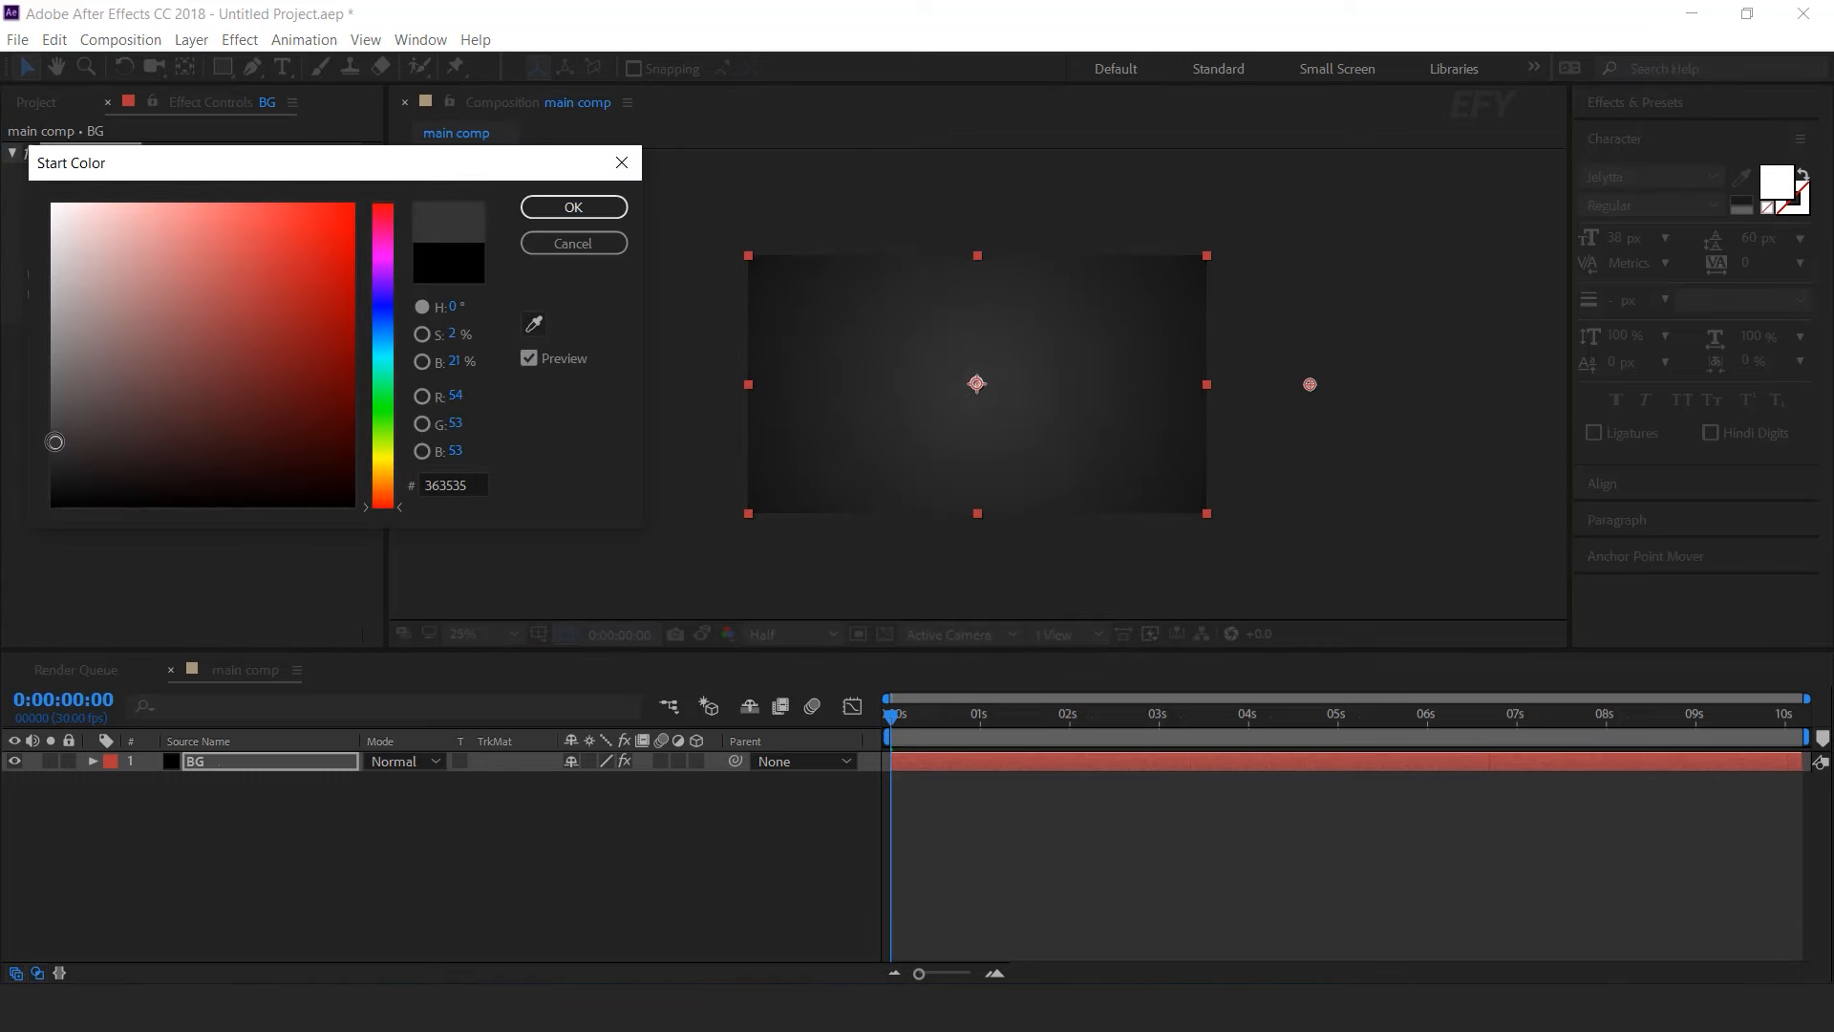
pyautogui.press('Return')
pyautogui.click(770, 823)
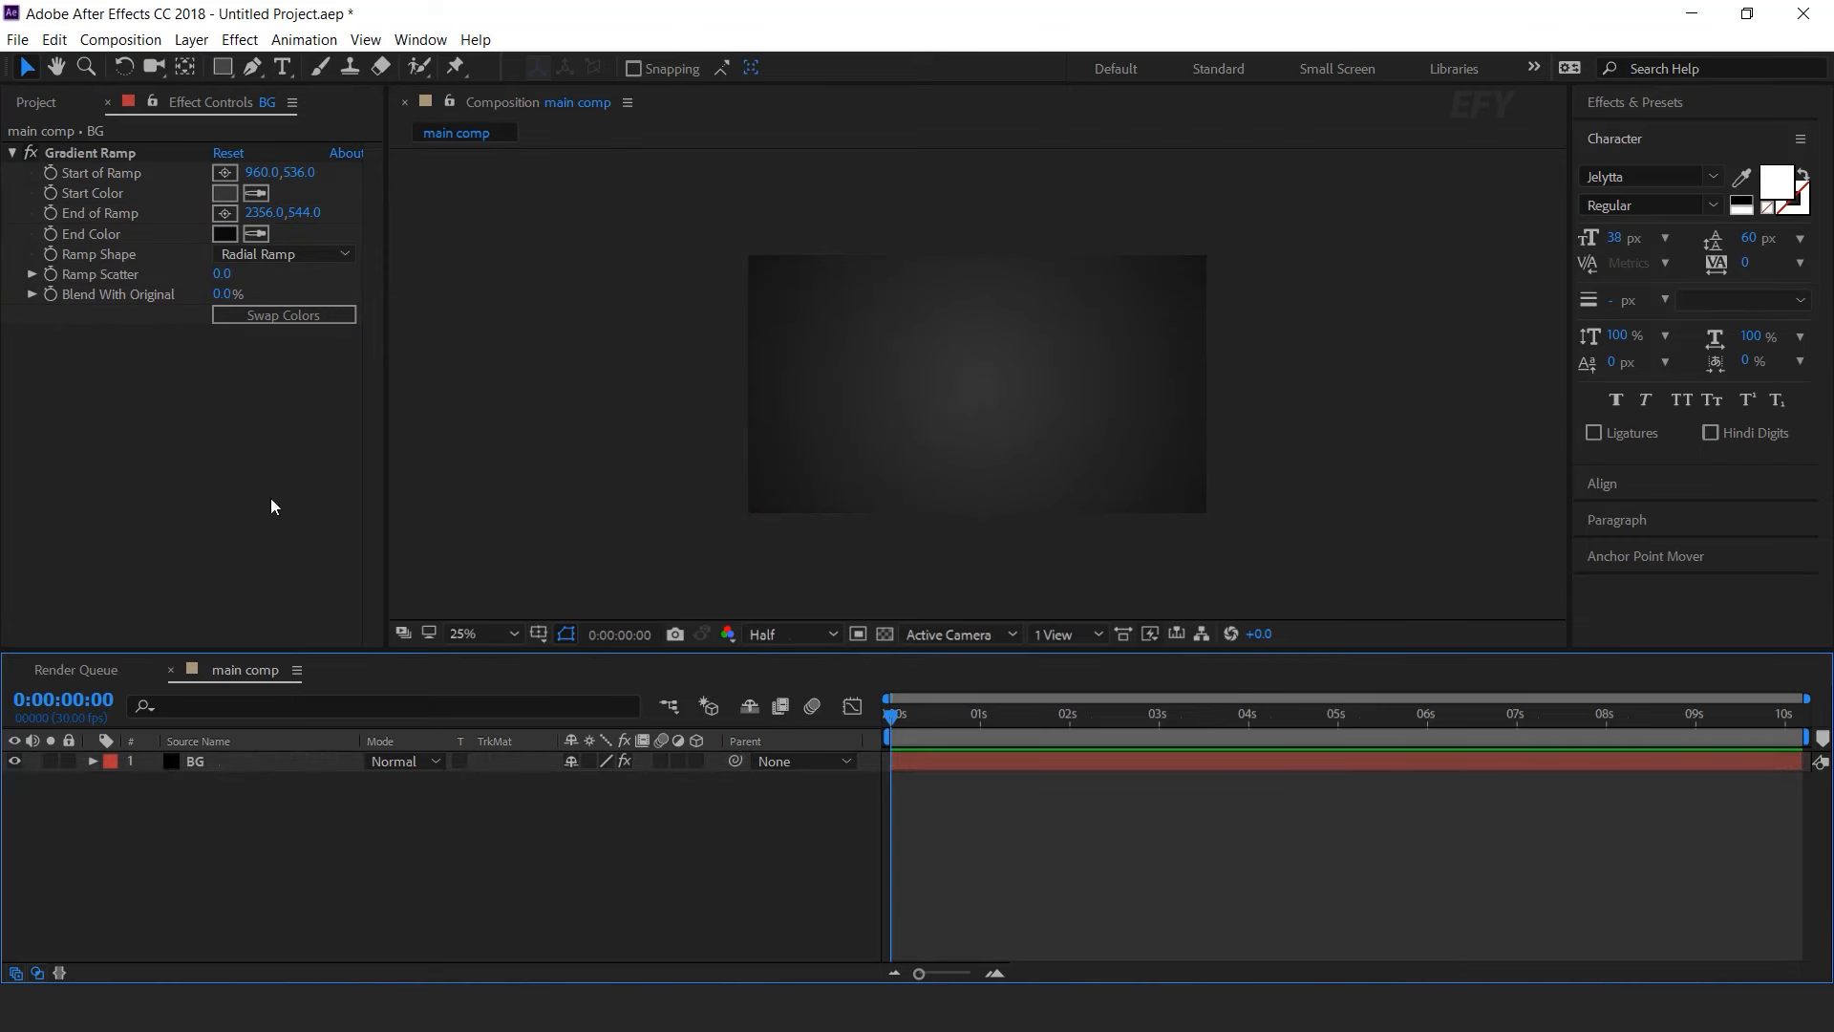
# - Create a second composition named "BG texture 1", keeping the default settings
pyautogui.click(44, 113)
pyautogui.click(74, 637)
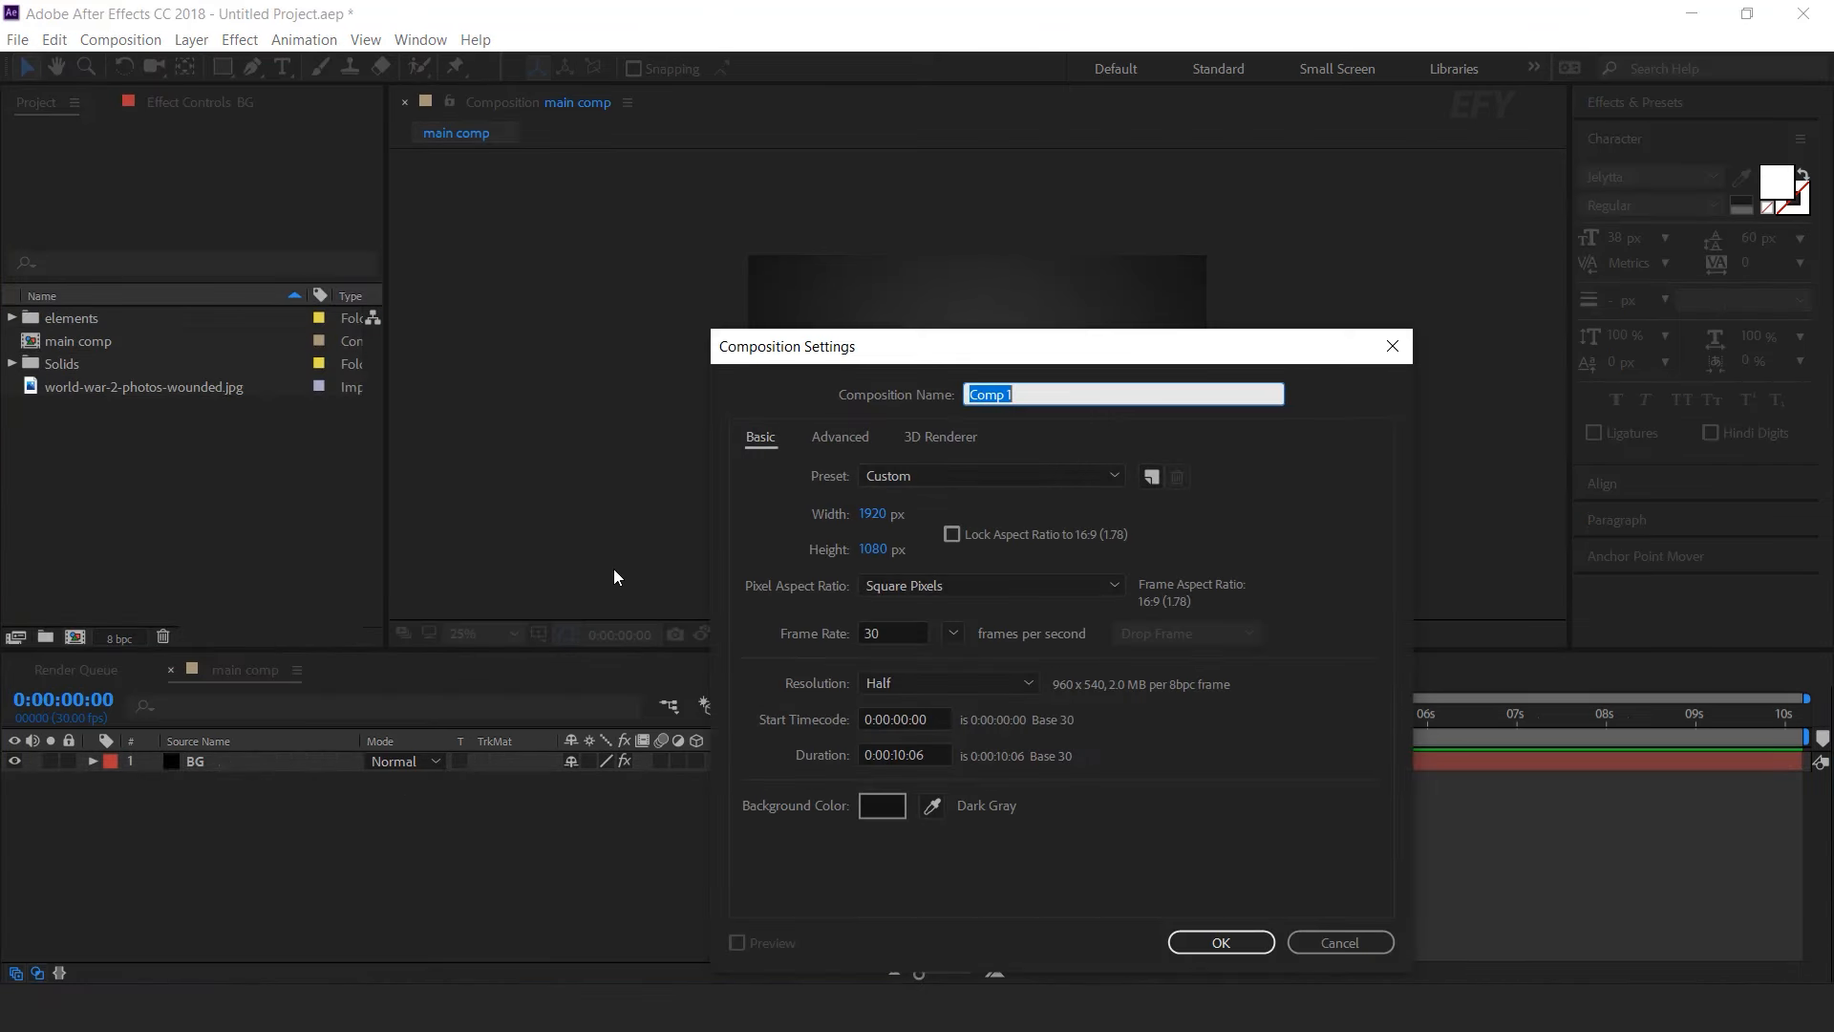
pyautogui.write('BG texture 1')
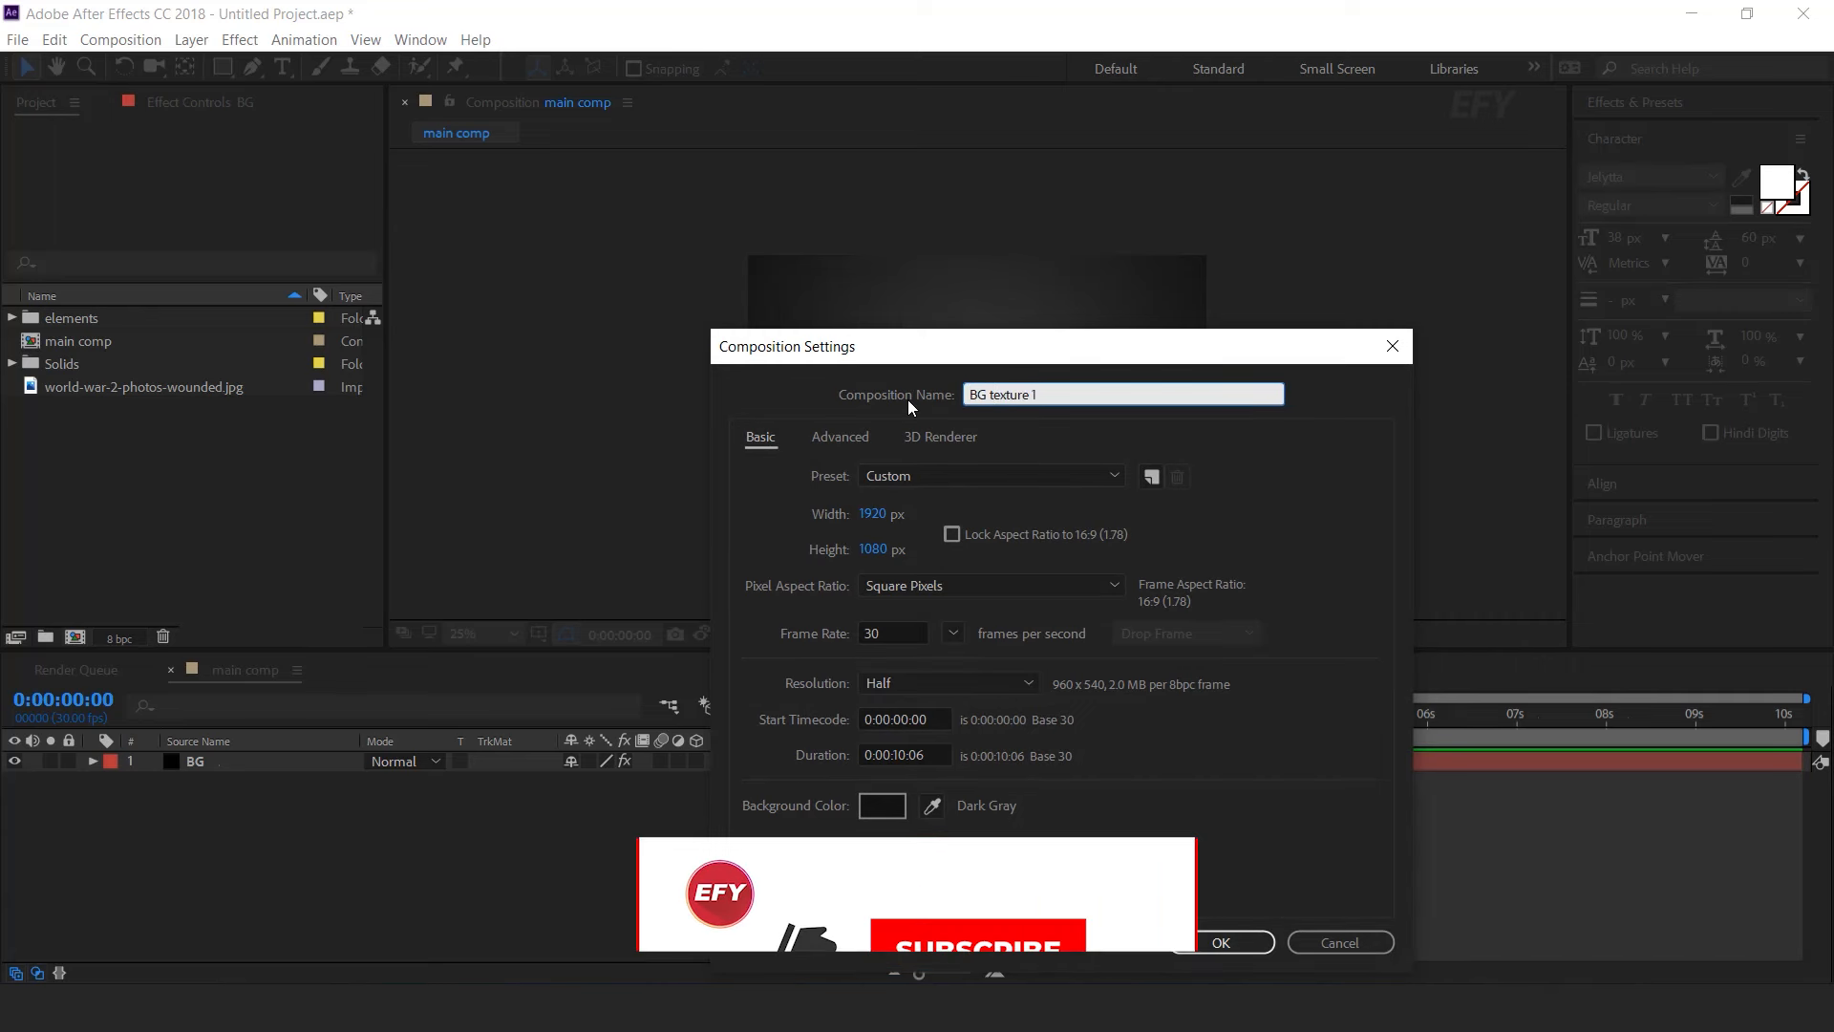
pyautogui.press('Return')
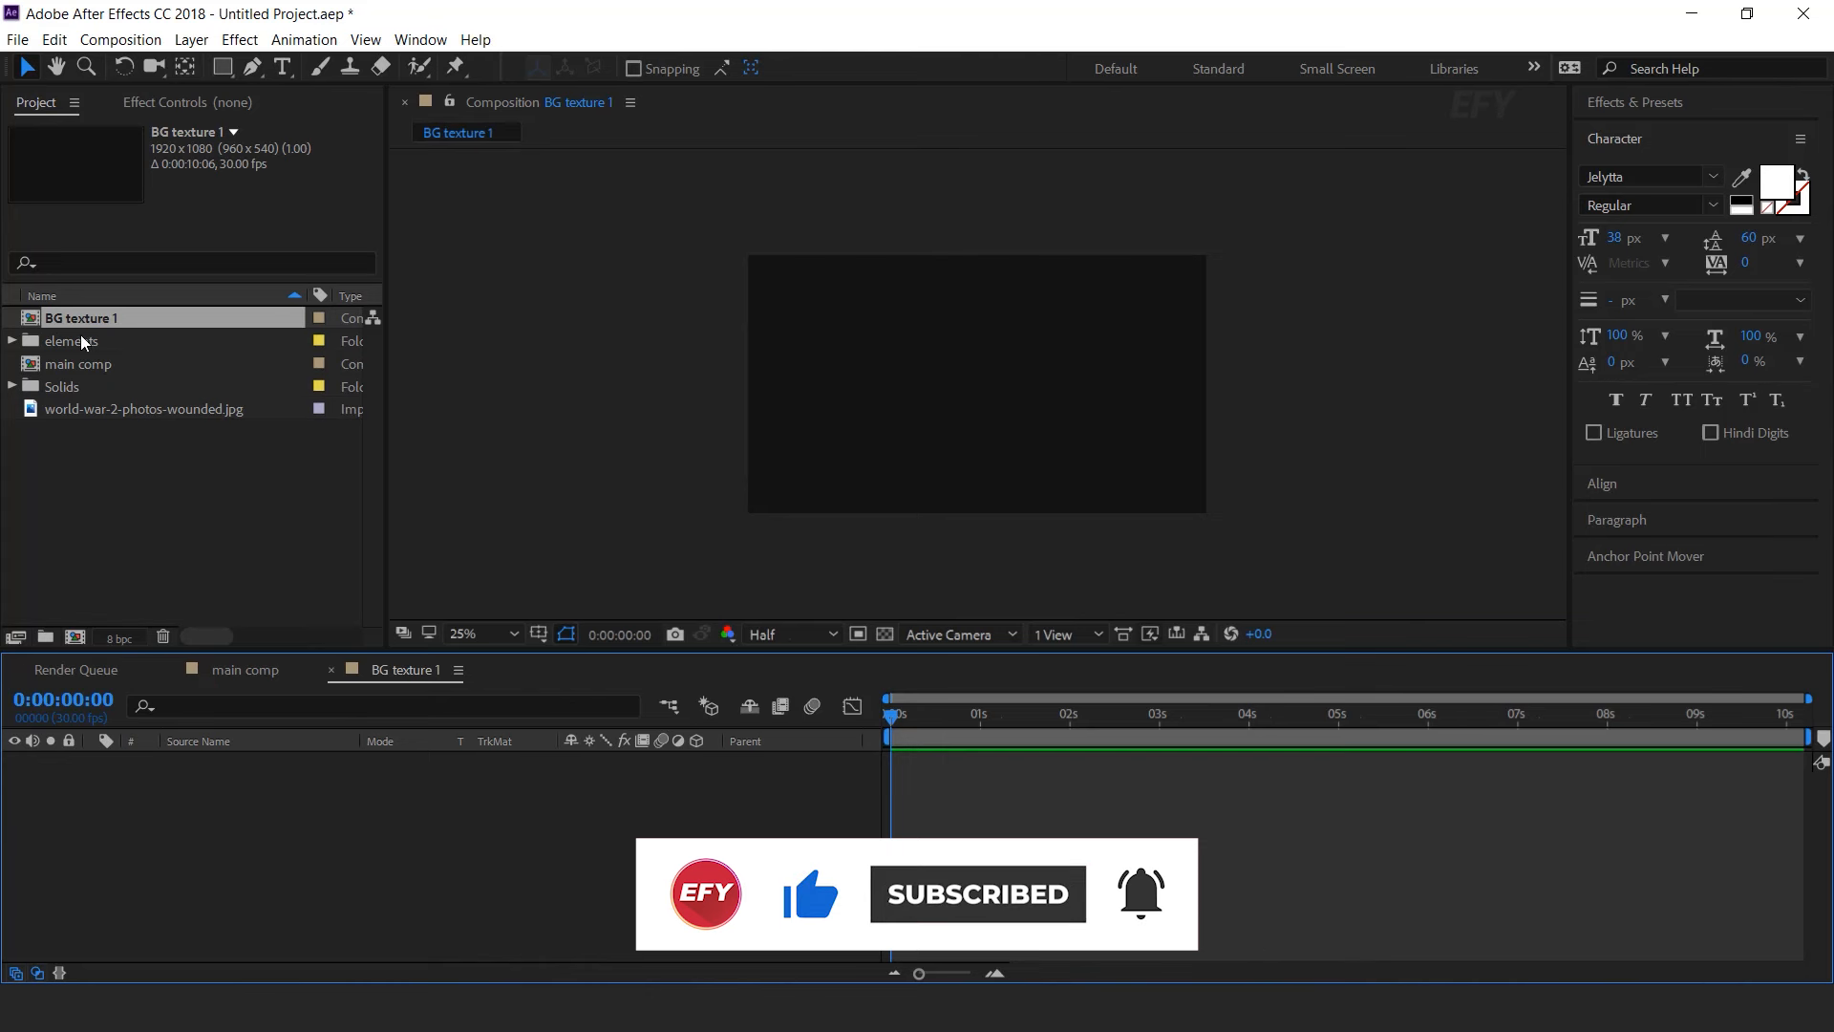
# - Add Old-paper-Texture-black-&-white.jpg from the elements folder to the BG texture 1 composition
pyautogui.click(108, 346)
pyautogui.click(12, 341)
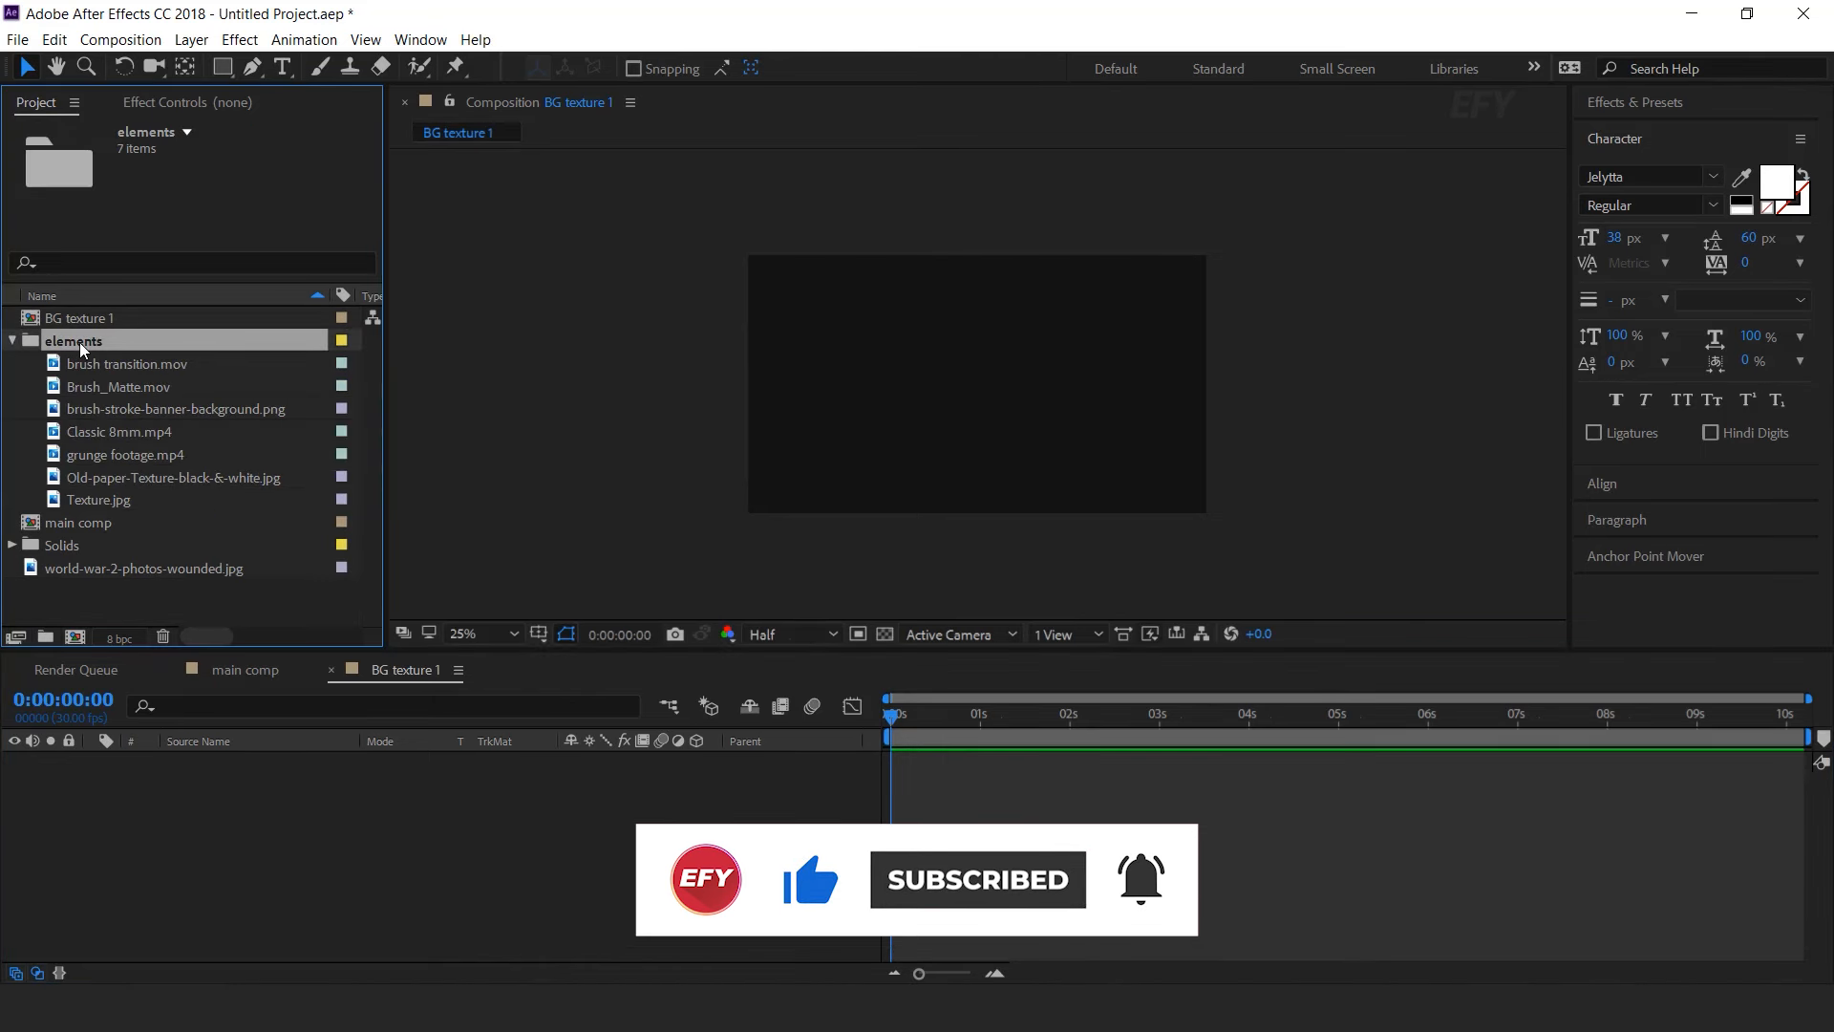
pyautogui.click(233, 475)
pyautogui.moveTo(89, 476); pyautogui.dragTo(389, 802)
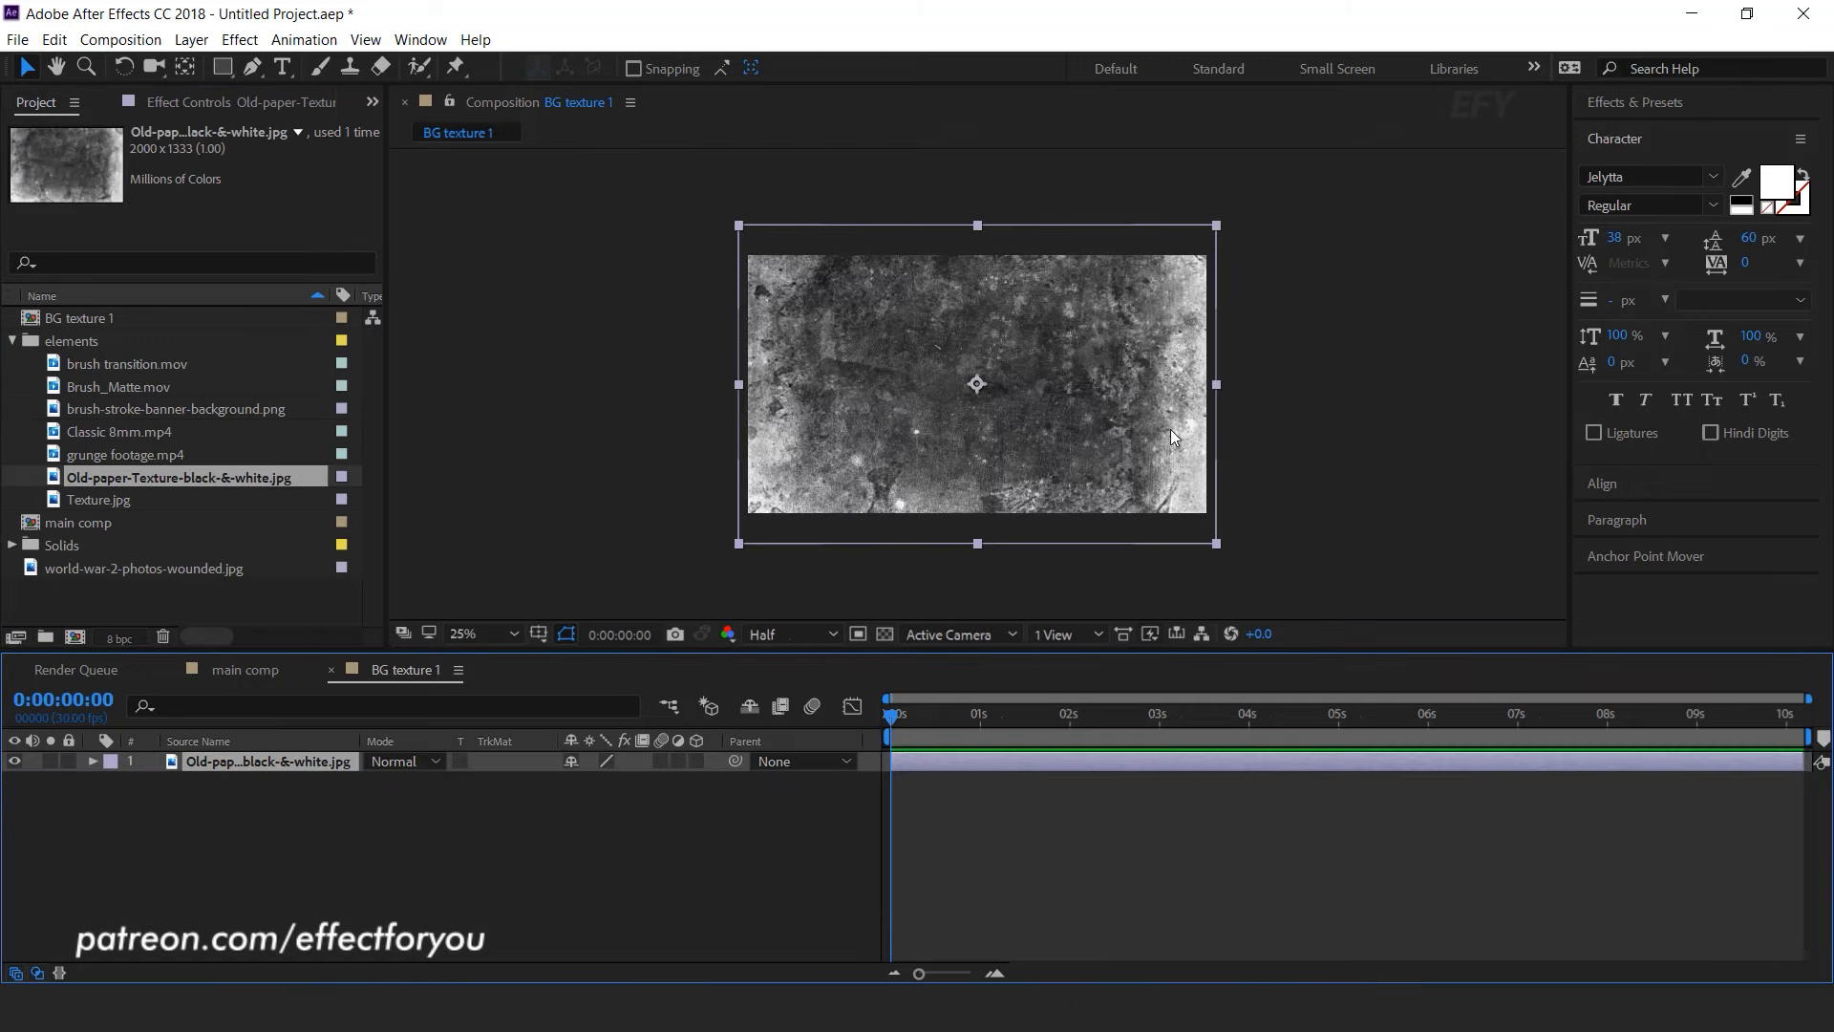
# - Place the BG texture 1 composition above the BG layer in main comp
pyautogui.click(332, 669)
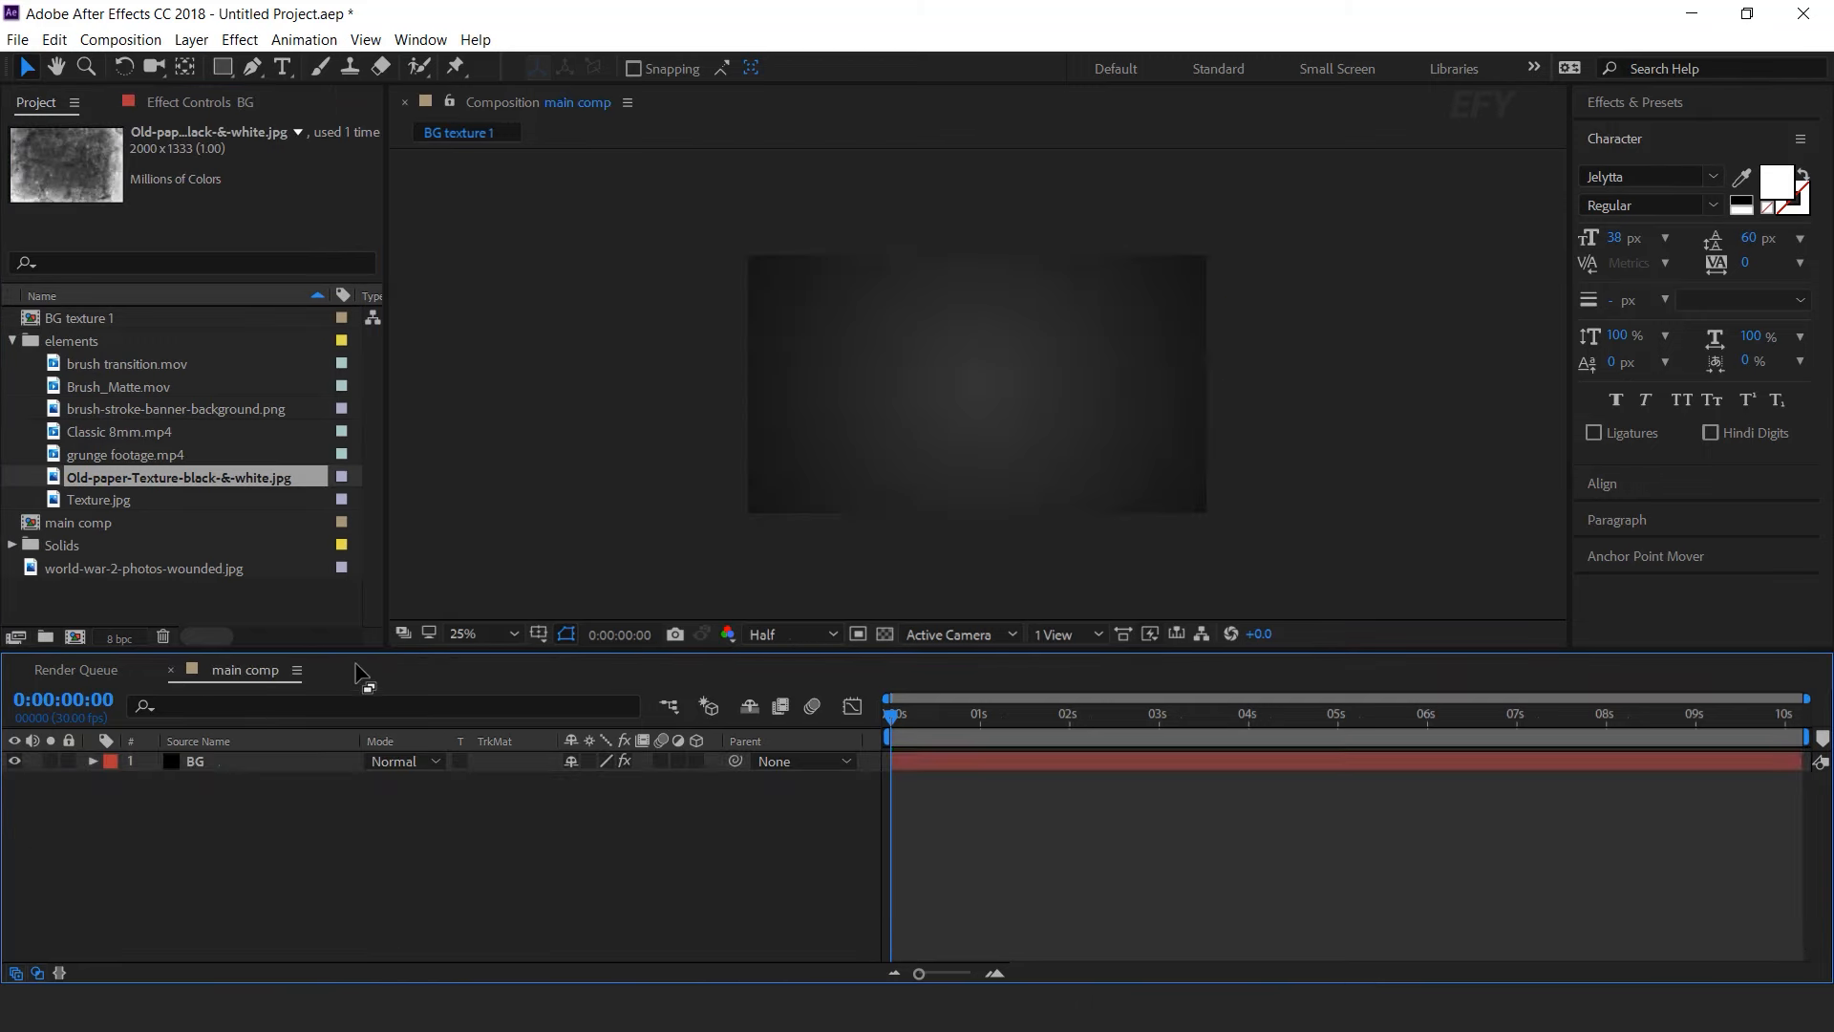
pyautogui.click(11, 340)
pyautogui.moveTo(86, 318); pyautogui.dragTo(281, 751)
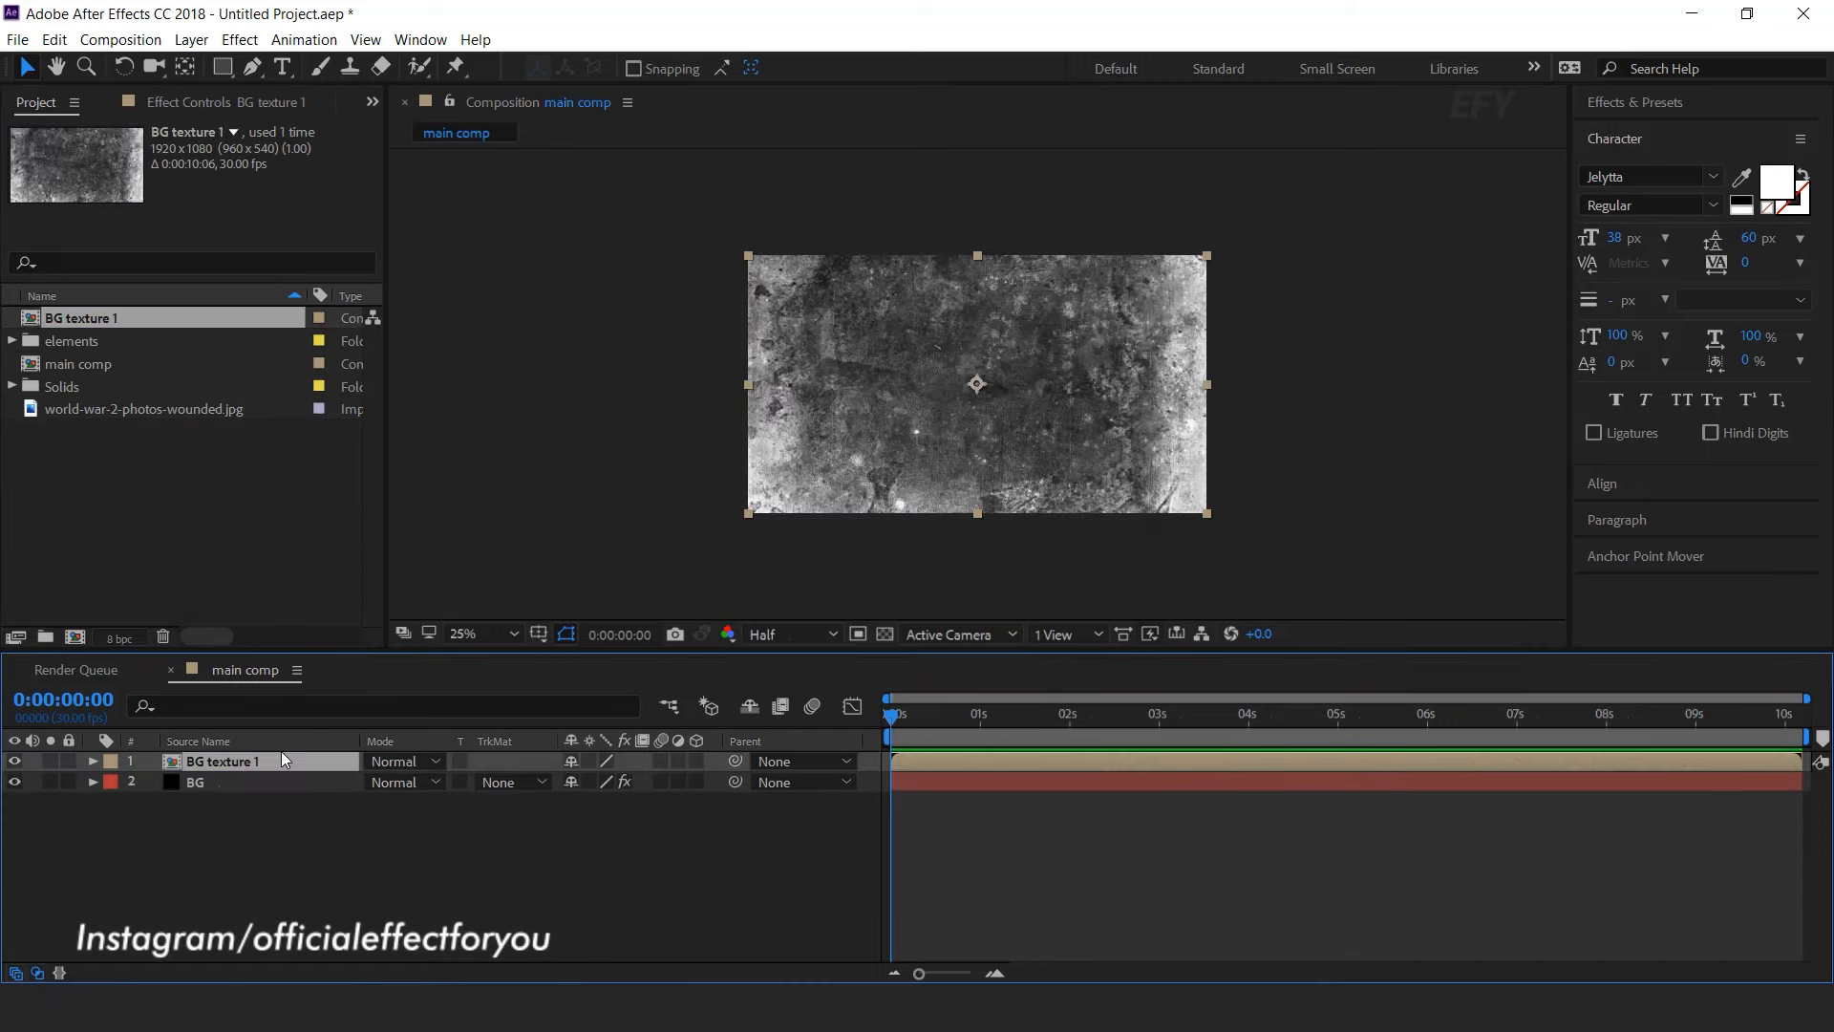
pyautogui.click(187, 516)
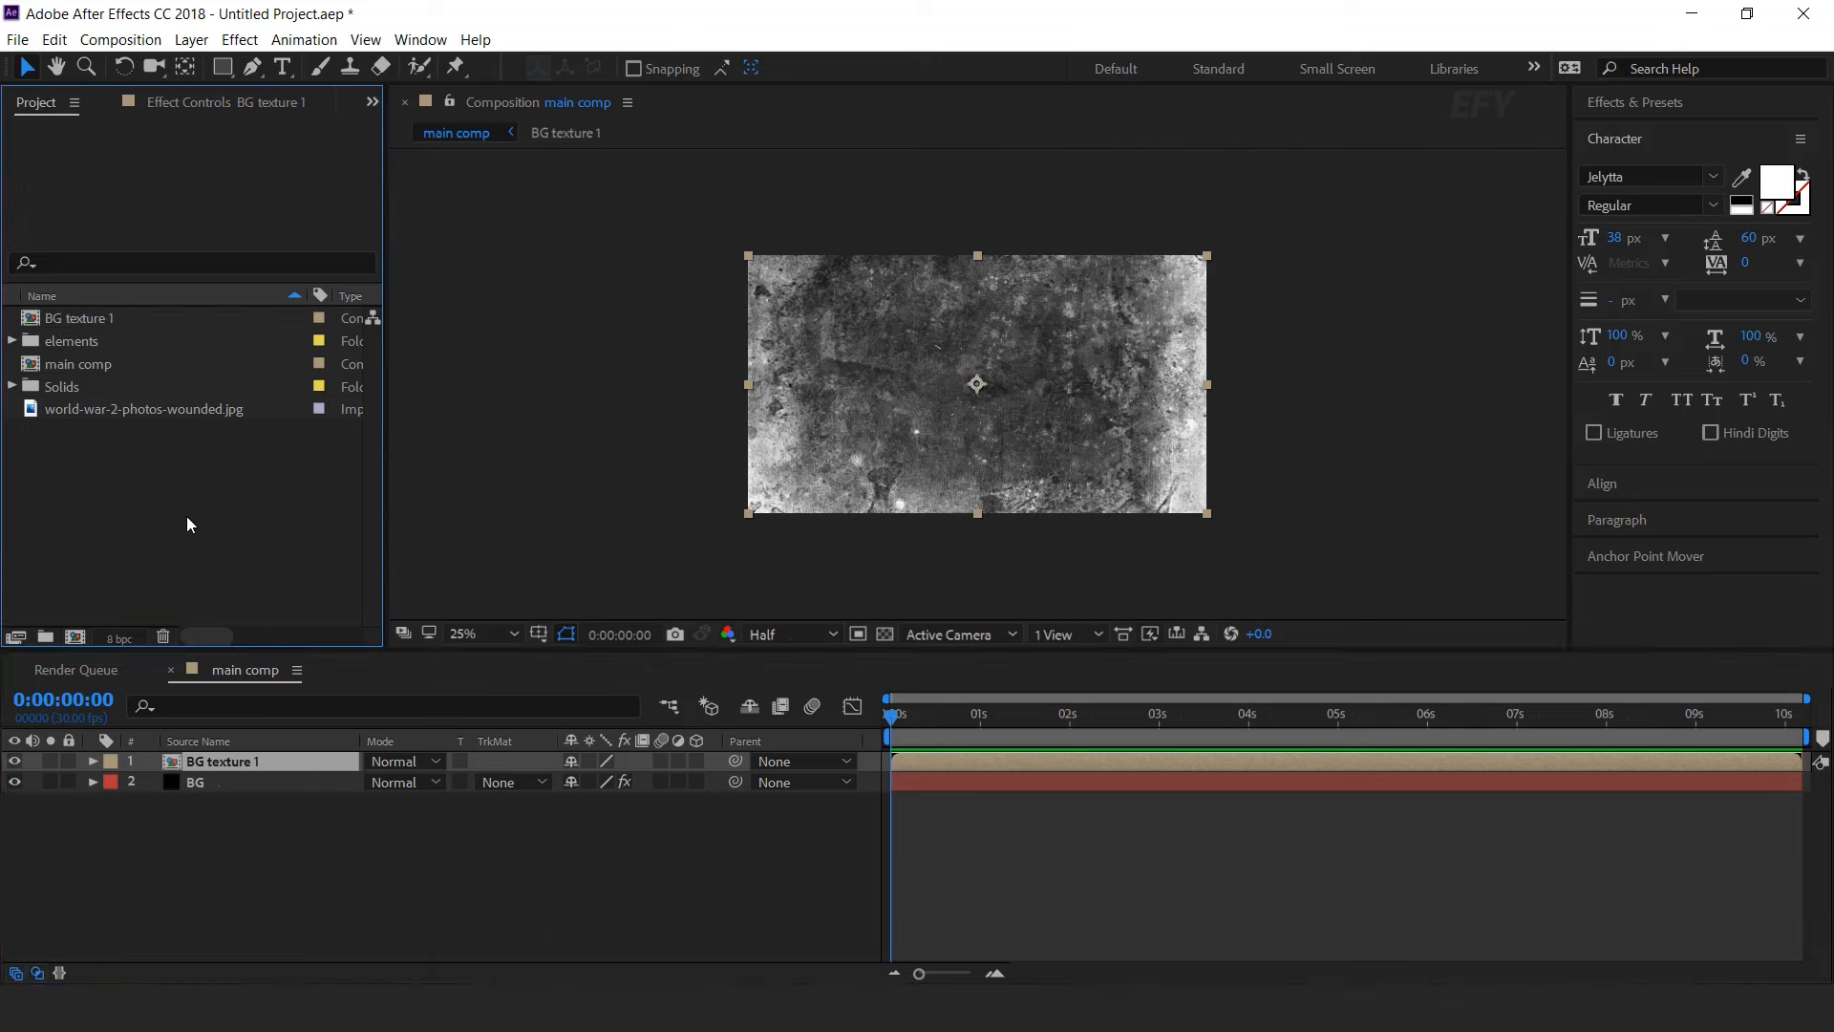
# - Duplicate the BG texture 1 composition in the project and place the copy as the topmost layer of main comp
pyautogui.click(75, 321)
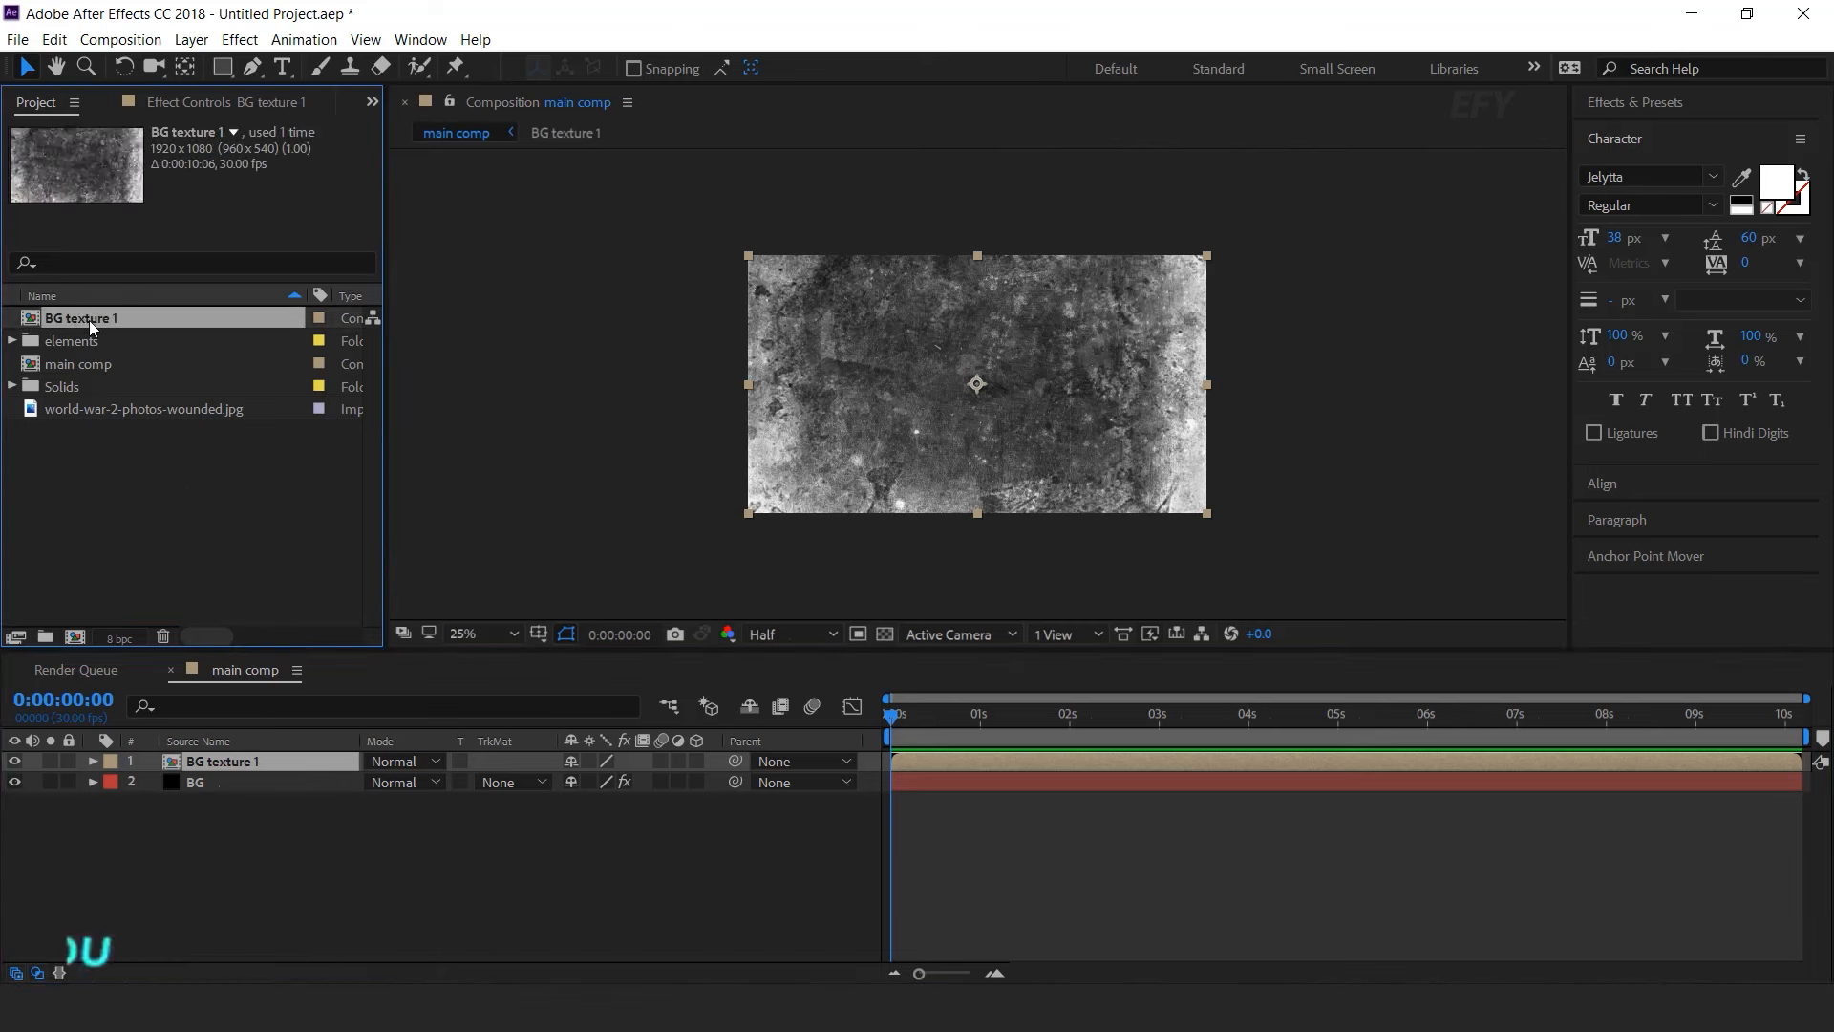
pyautogui.hotkey('ctrl', 'd')
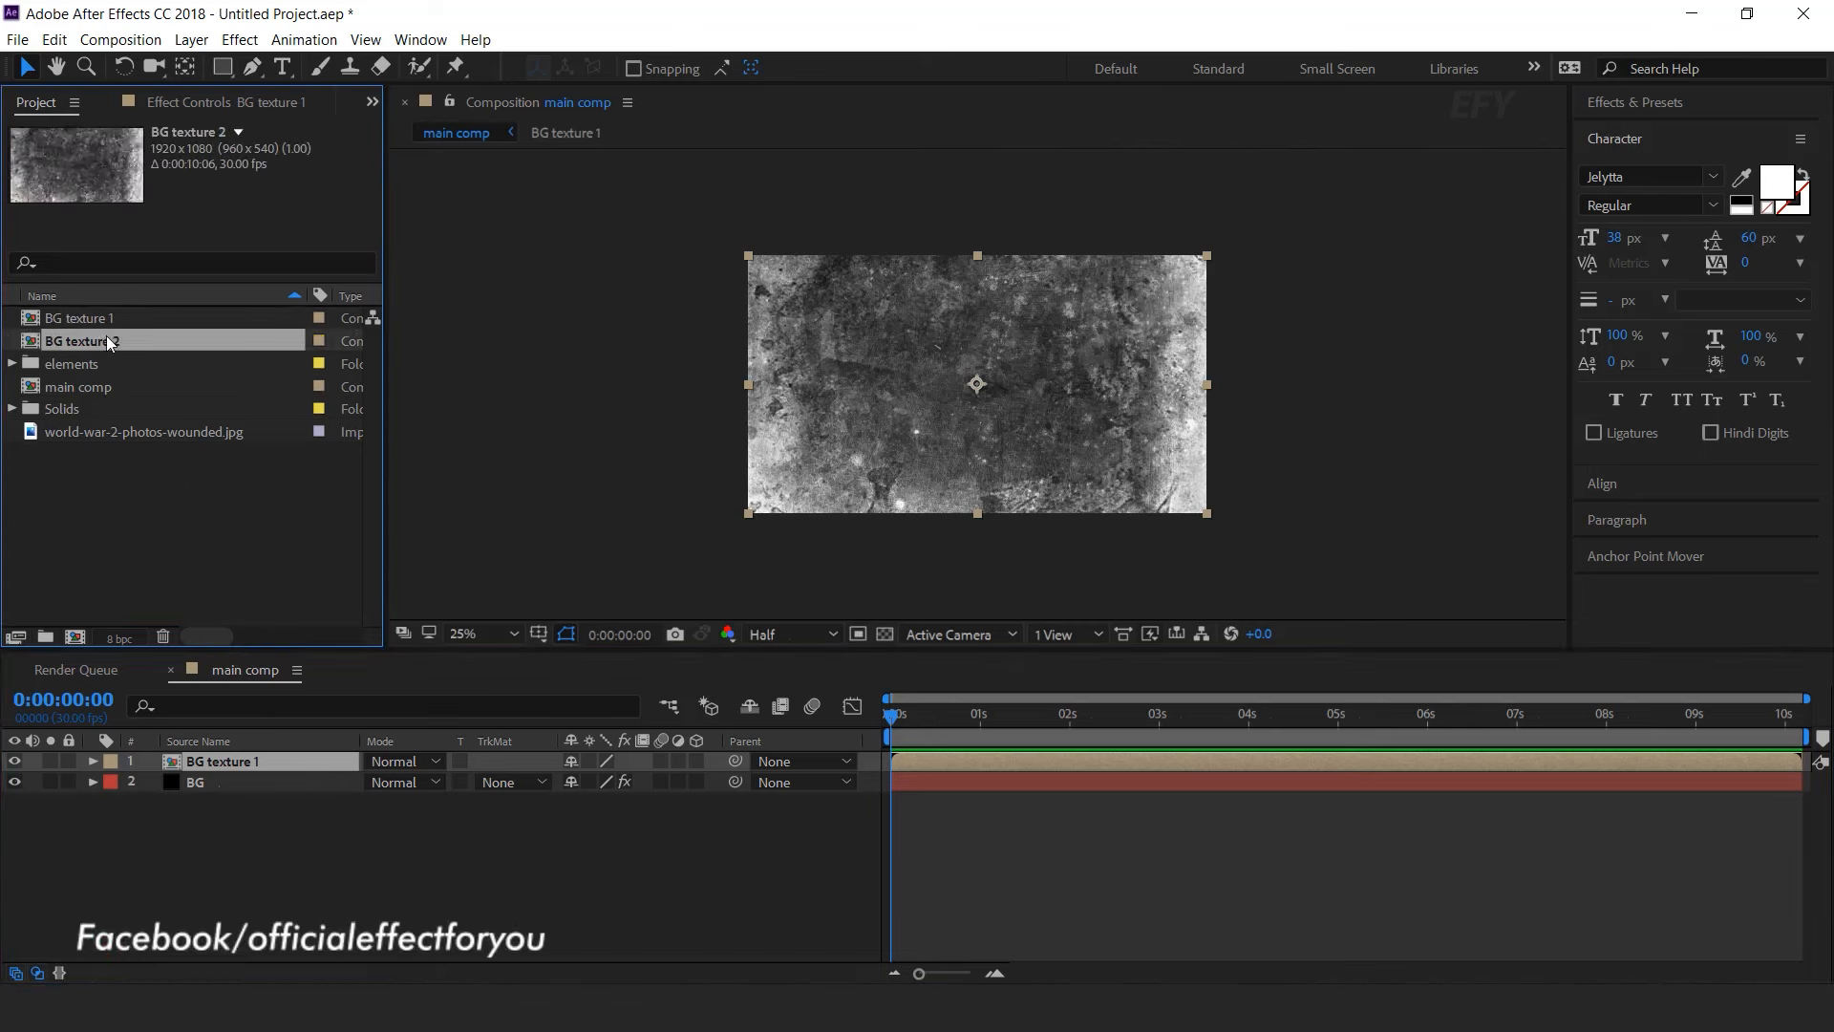
pyautogui.moveTo(111, 342); pyautogui.dragTo(306, 754)
# - Inside the BG texture 2 composition, delete the old paper layer and add Texture.jpg from the elements folder instead
pyautogui.doubleClick(254, 762)
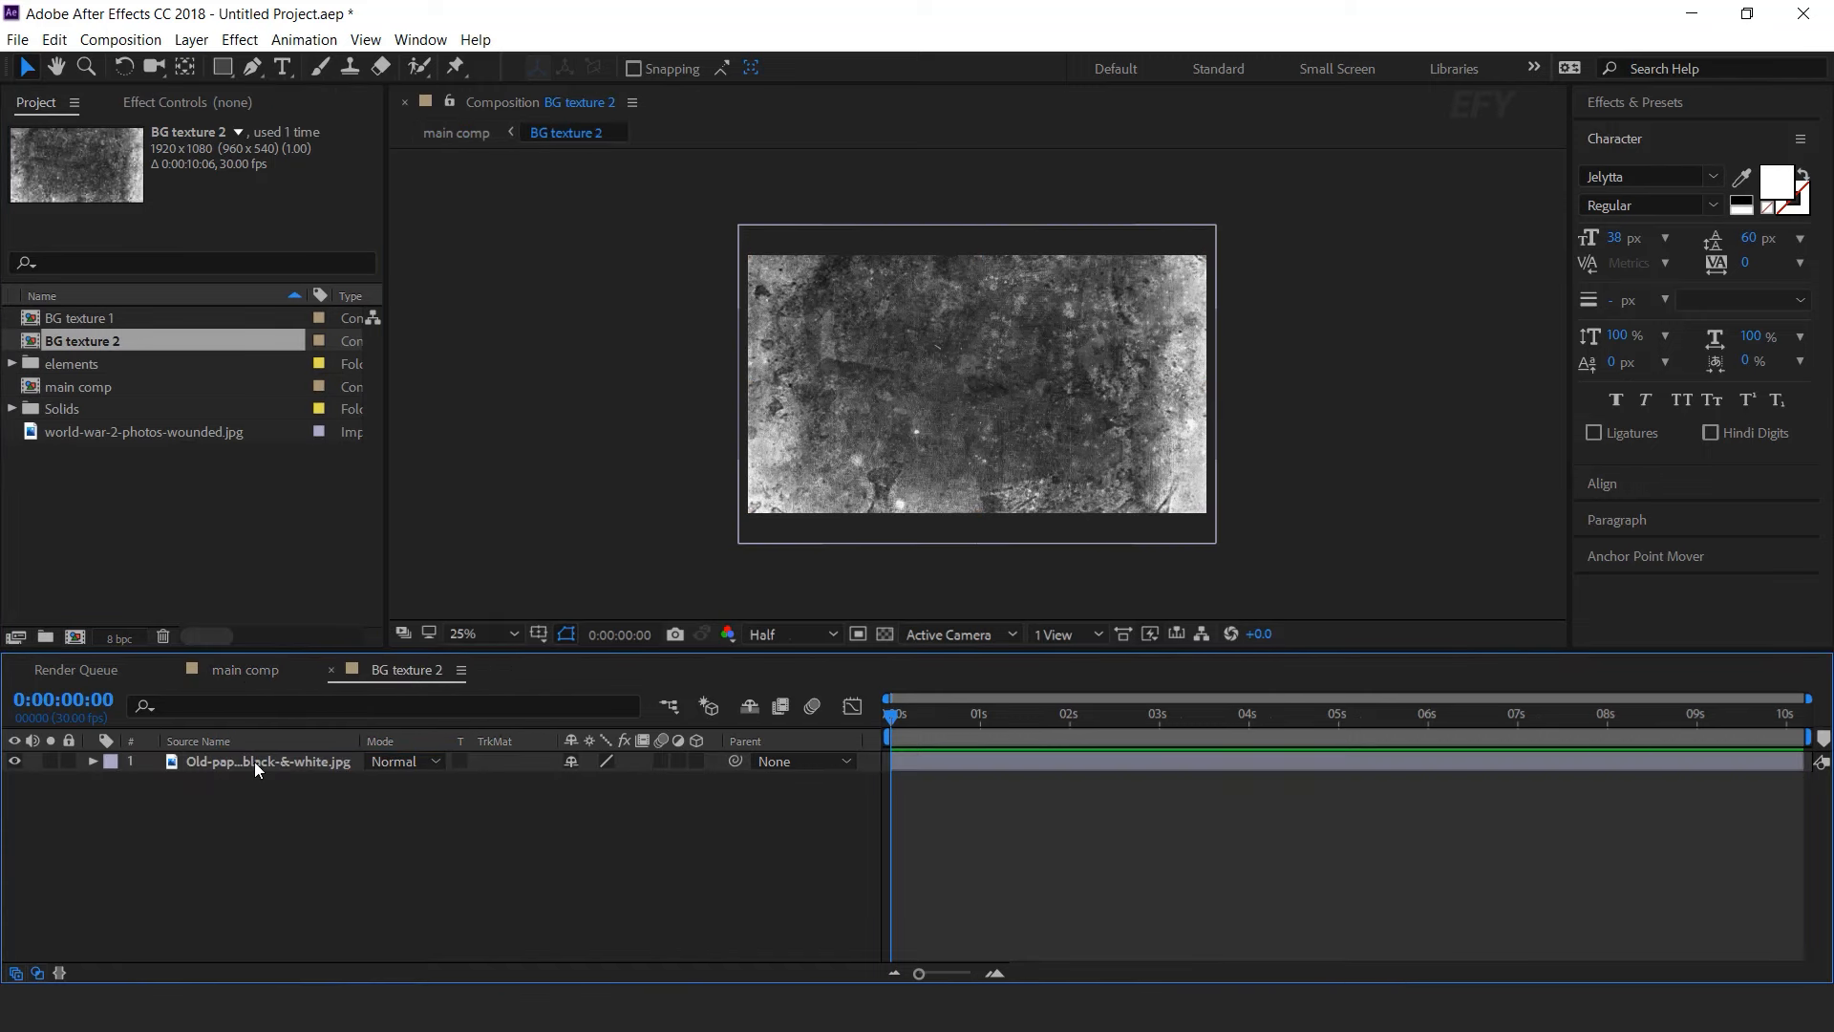
pyautogui.click(72, 365)
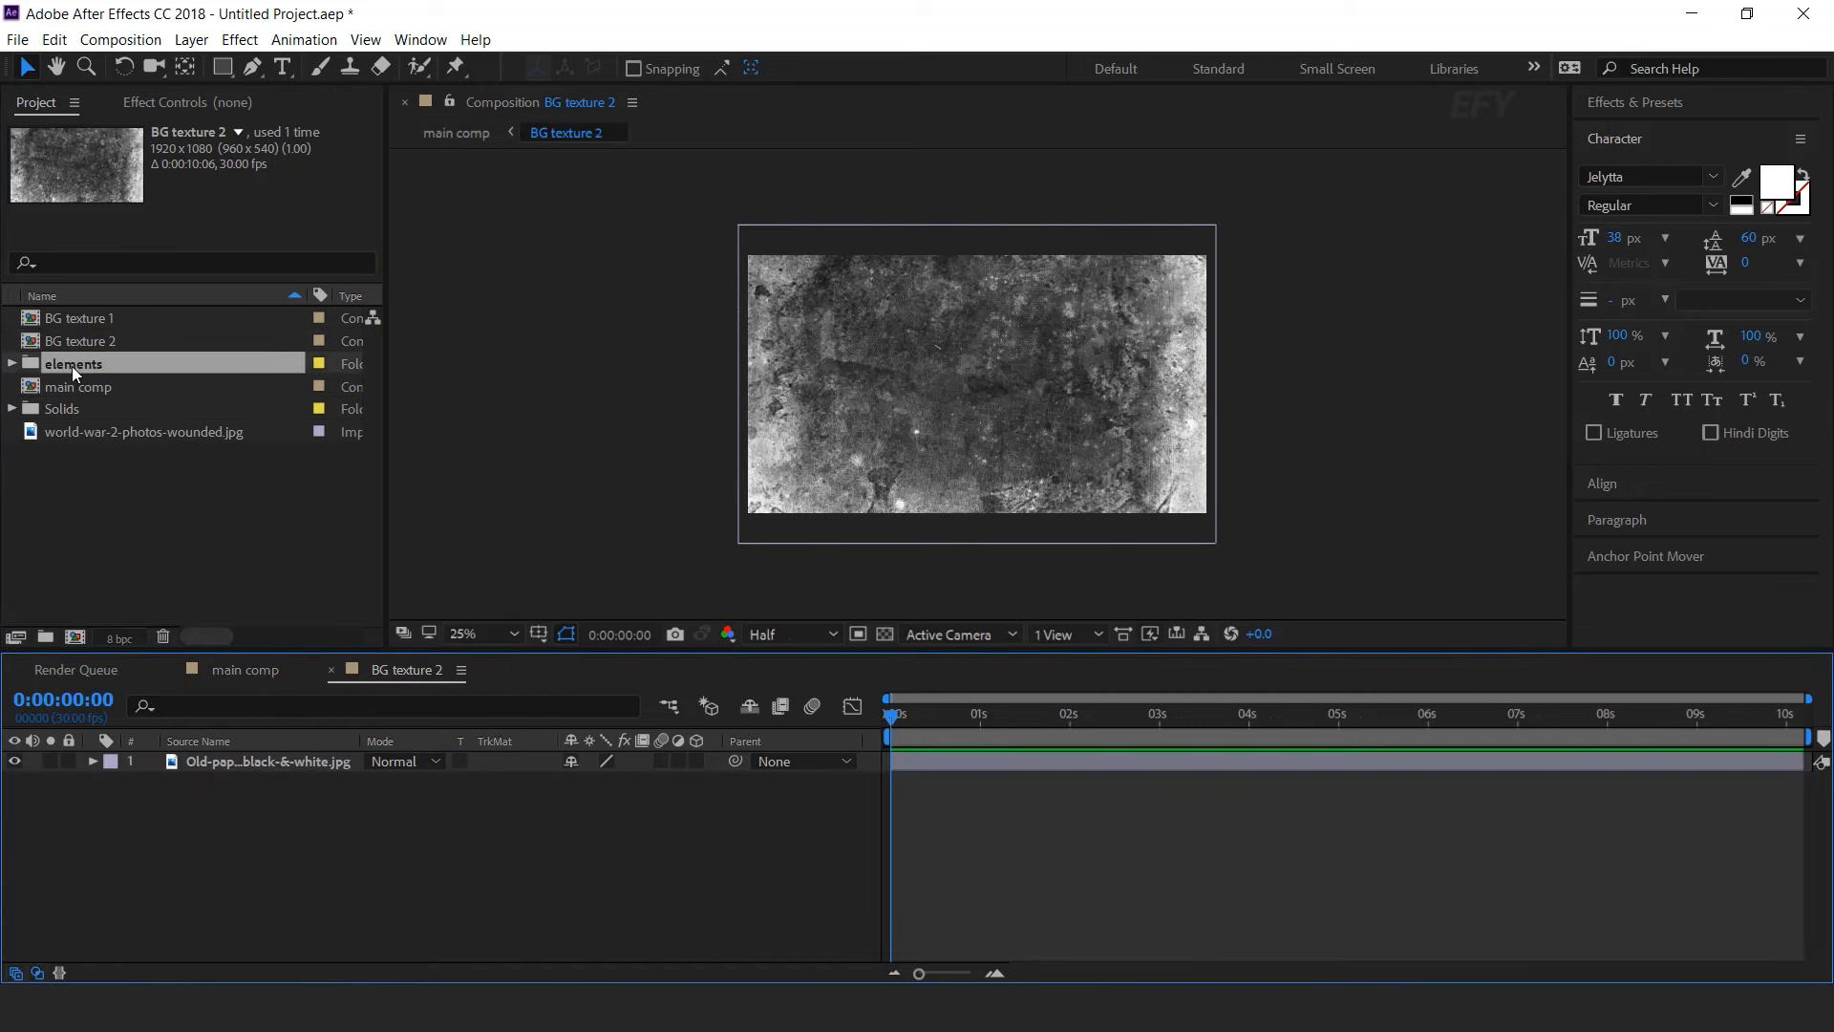
pyautogui.click(11, 364)
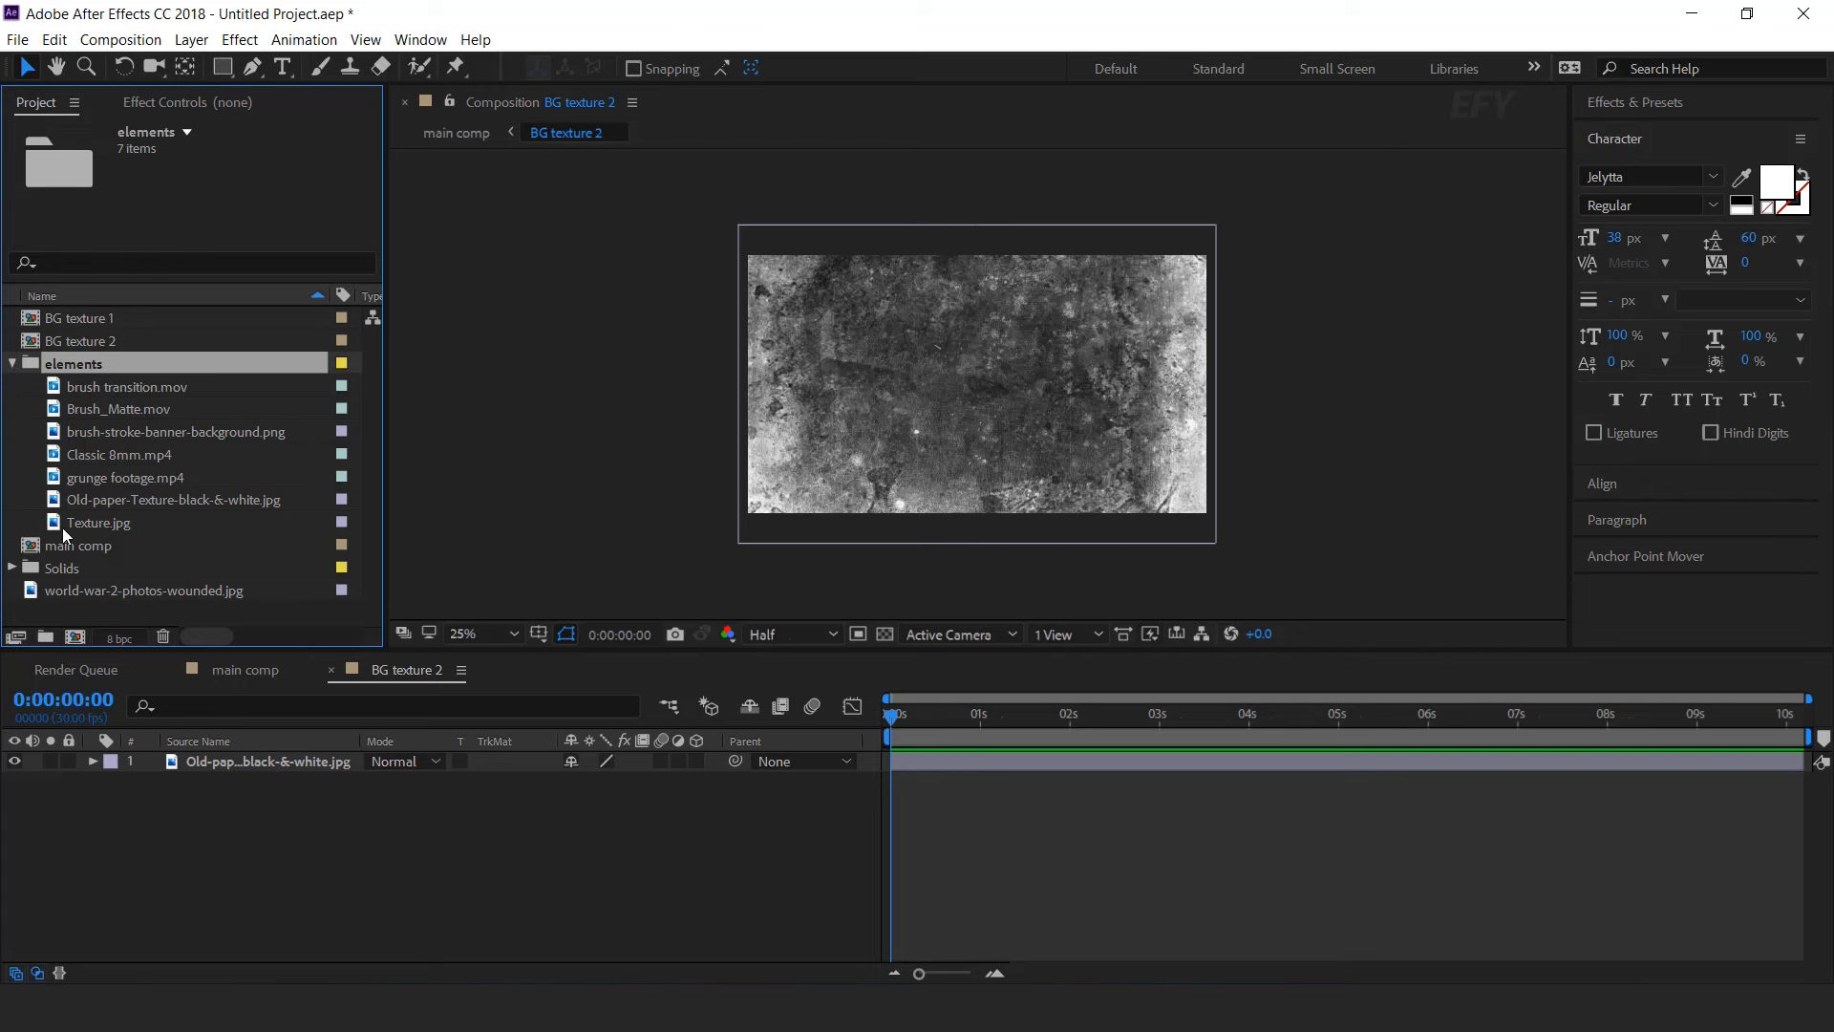
pyautogui.click(105, 523)
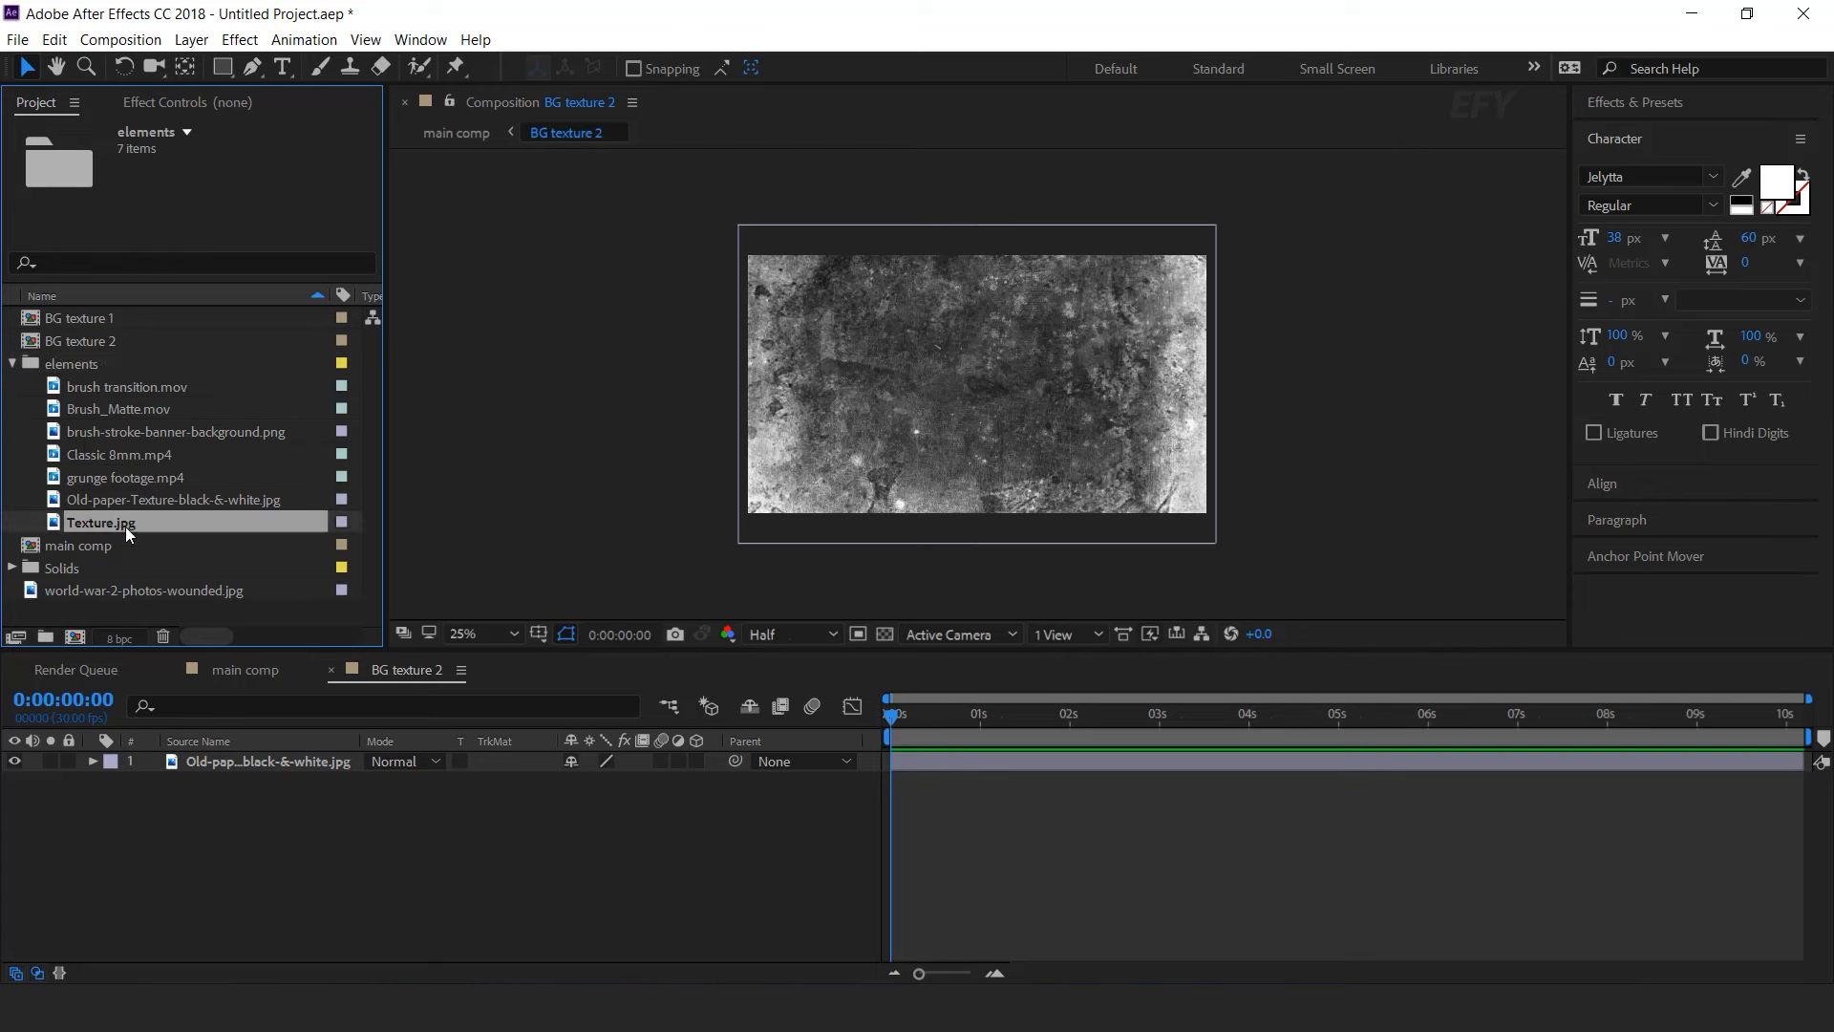
pyautogui.click(302, 761)
pyautogui.press('Delete')
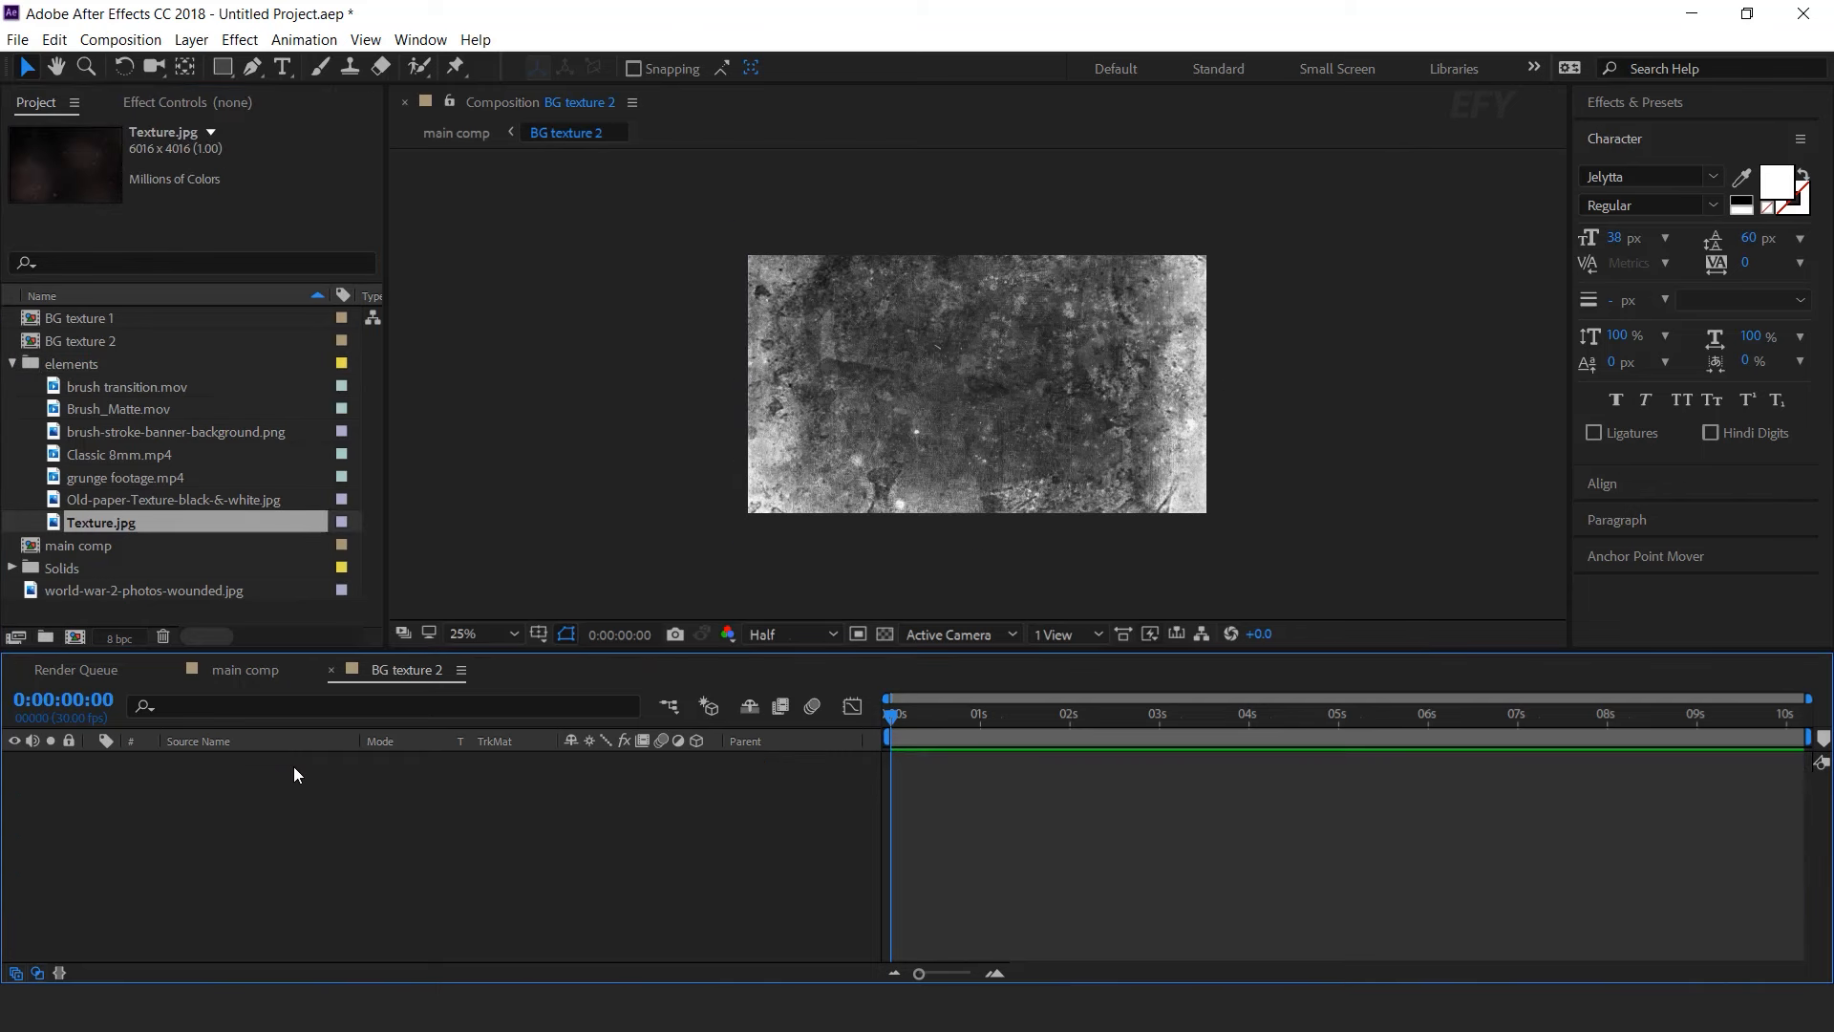
pyautogui.moveTo(107, 519); pyautogui.dragTo(312, 821)
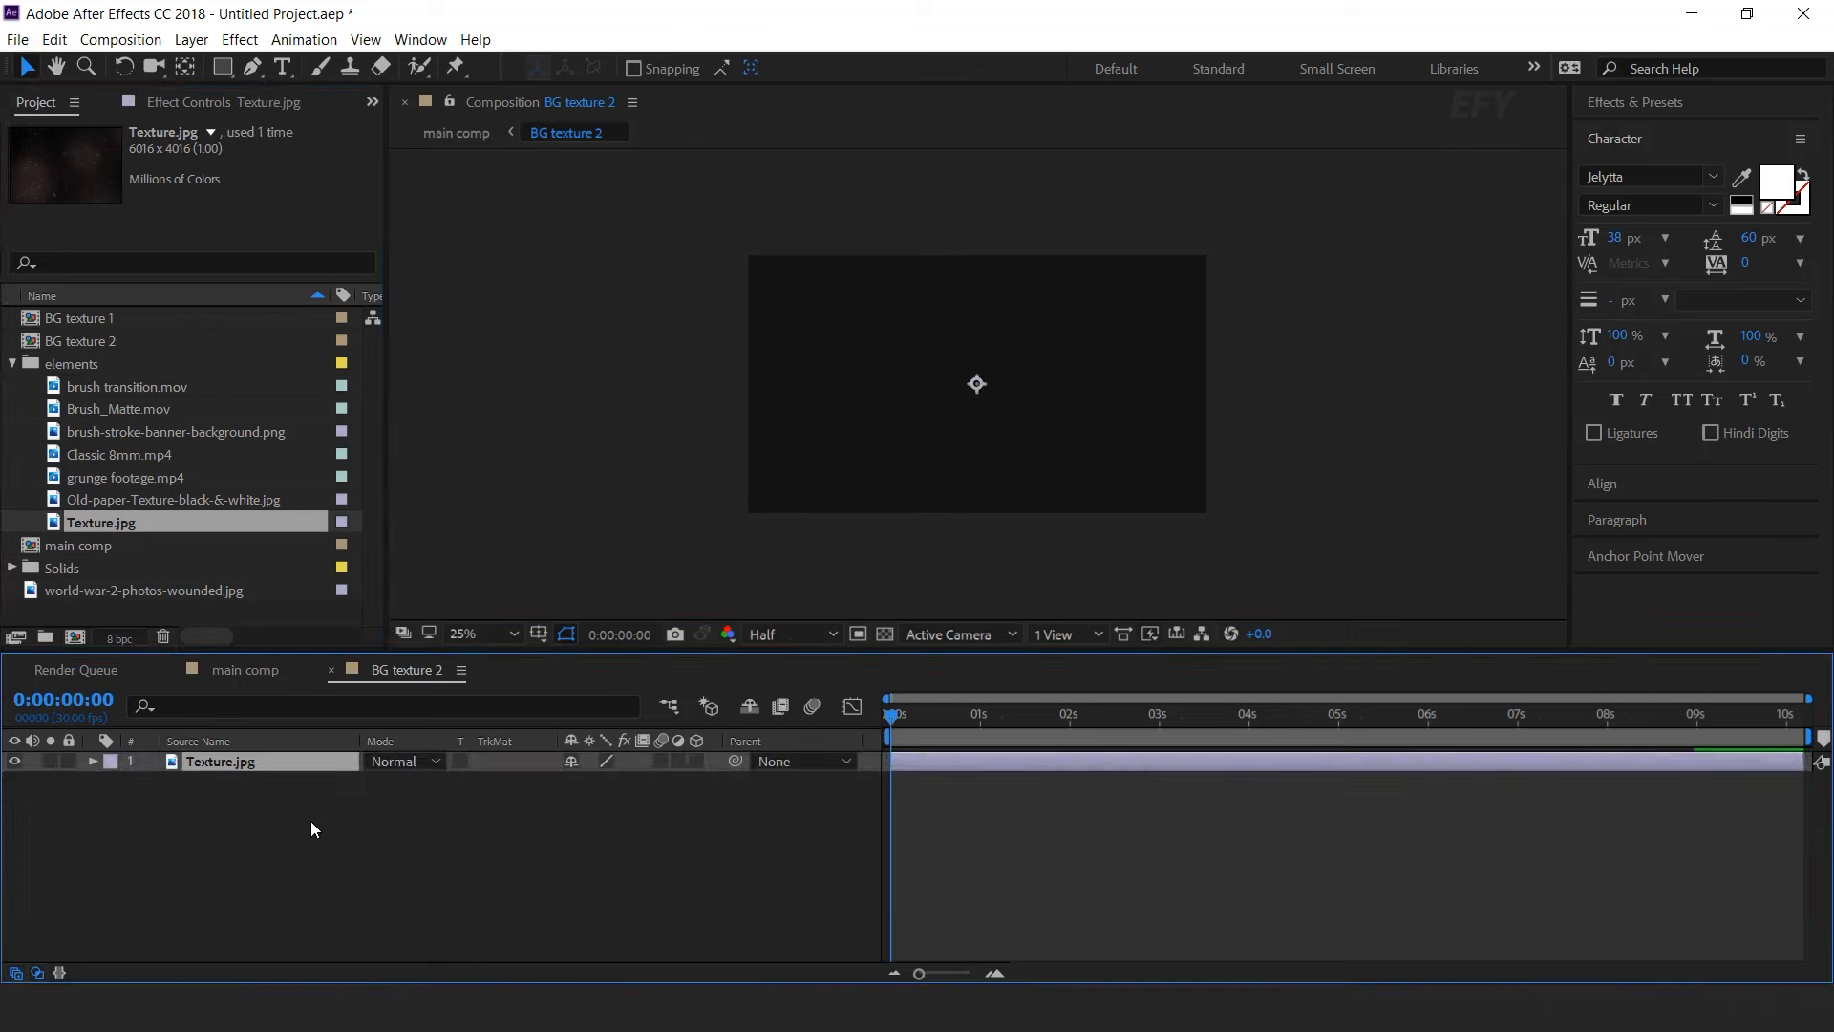
# - Scale the Texture.jpg layer down to 34% so it just covers the frame
pyautogui.press('s')
pyautogui.moveTo(629, 785); pyautogui.dragTo(550, 782)
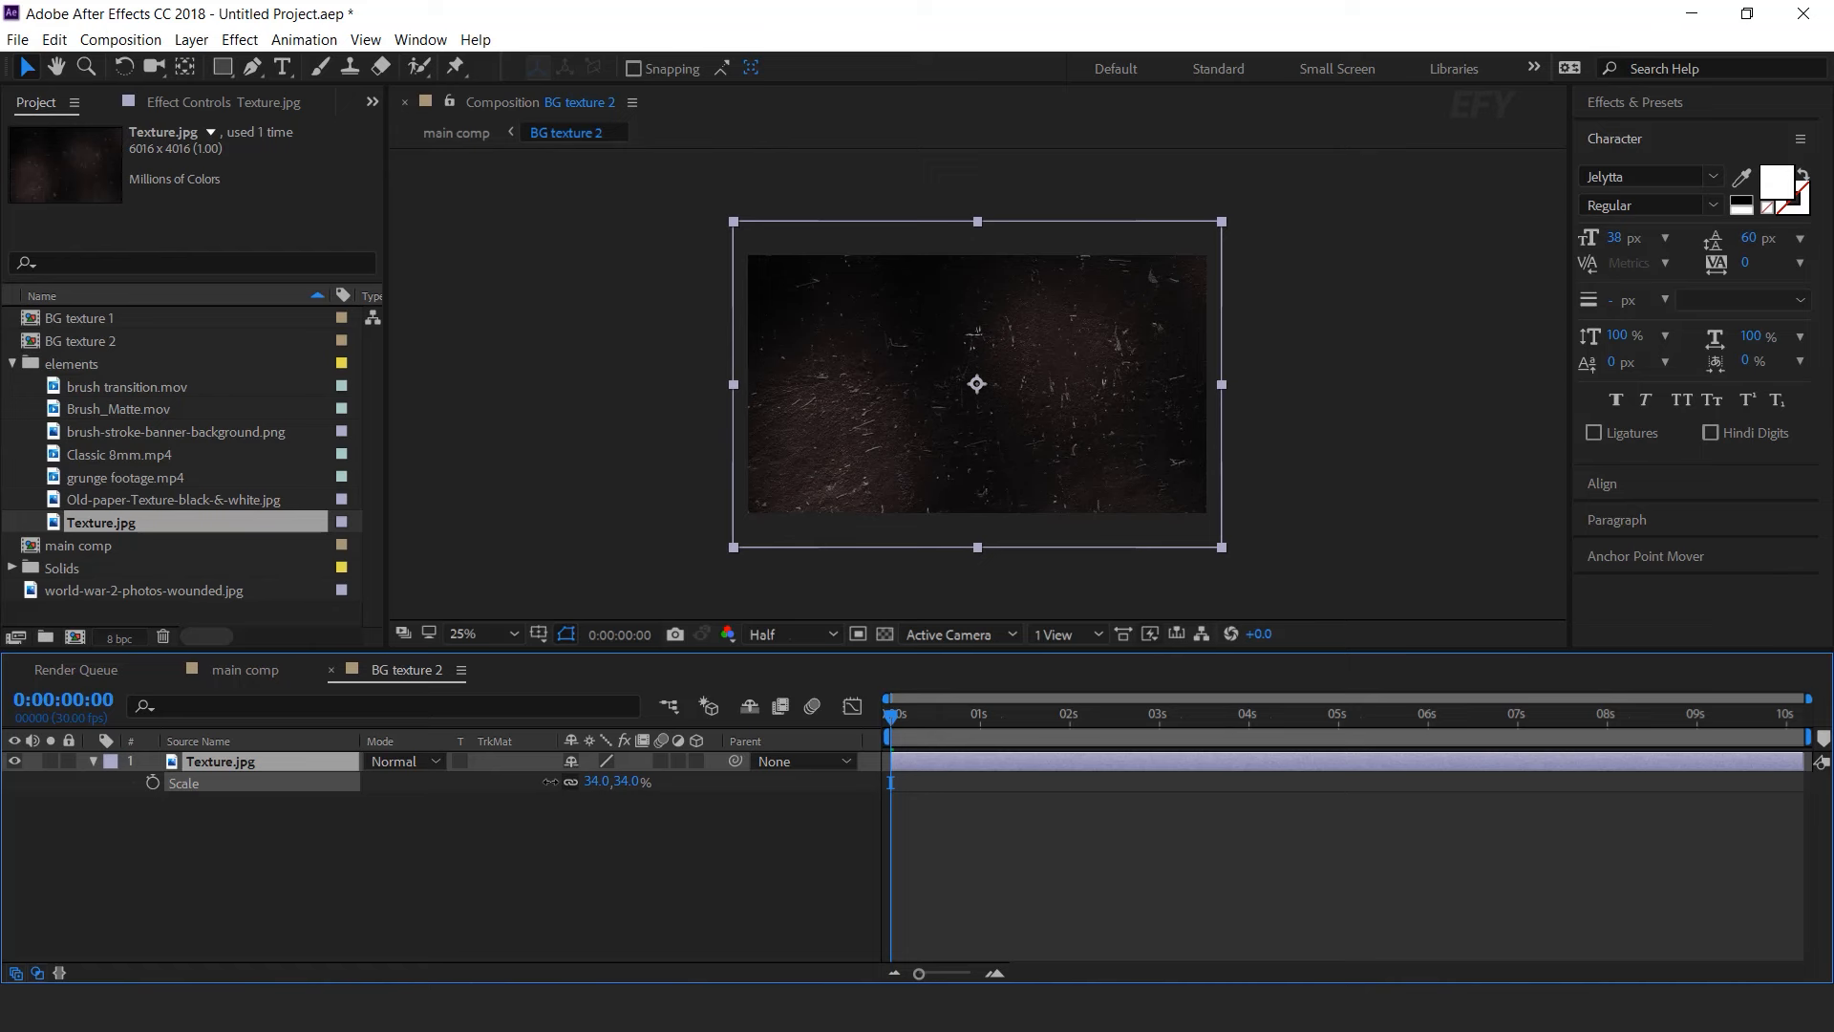
pyautogui.click(603, 849)
pyautogui.press('s')
# - In main comp, set the blending mode of BG texture 1 to Overlay and of BG texture 2 to Screen
pyautogui.click(332, 670)
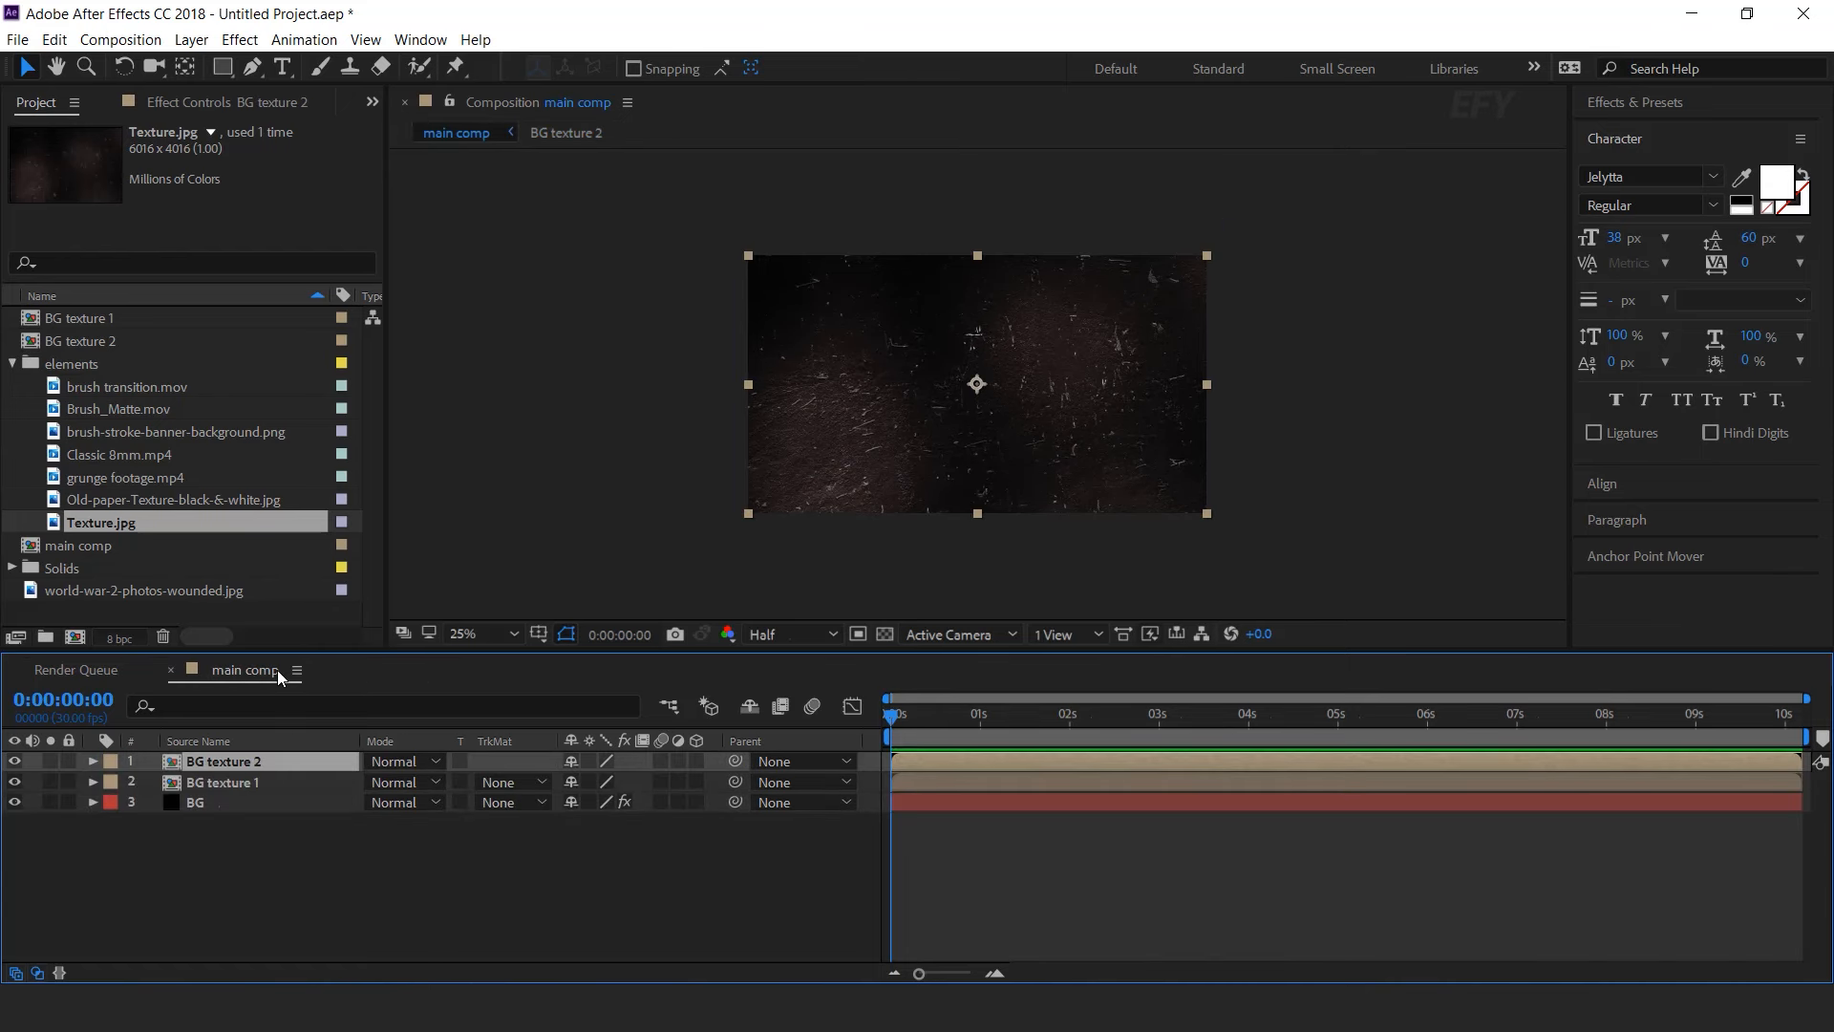
pyautogui.click(235, 908)
pyautogui.click(239, 781)
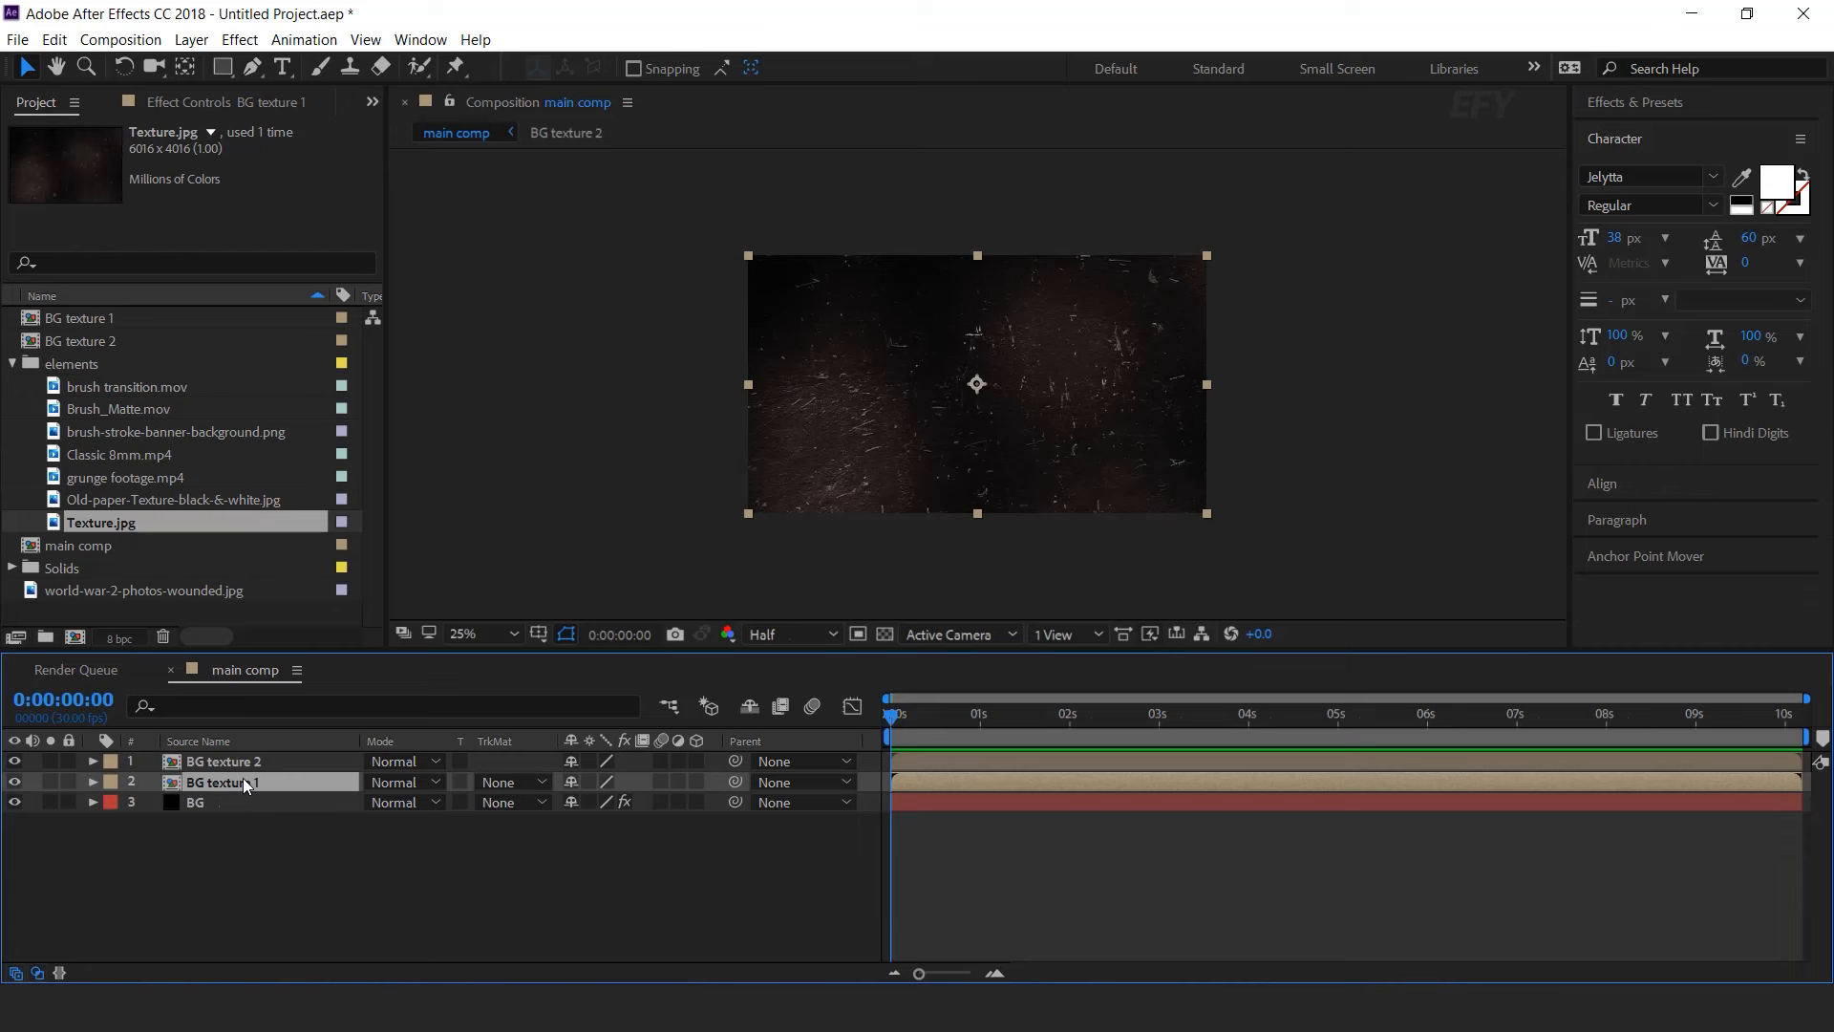
pyautogui.click(397, 782)
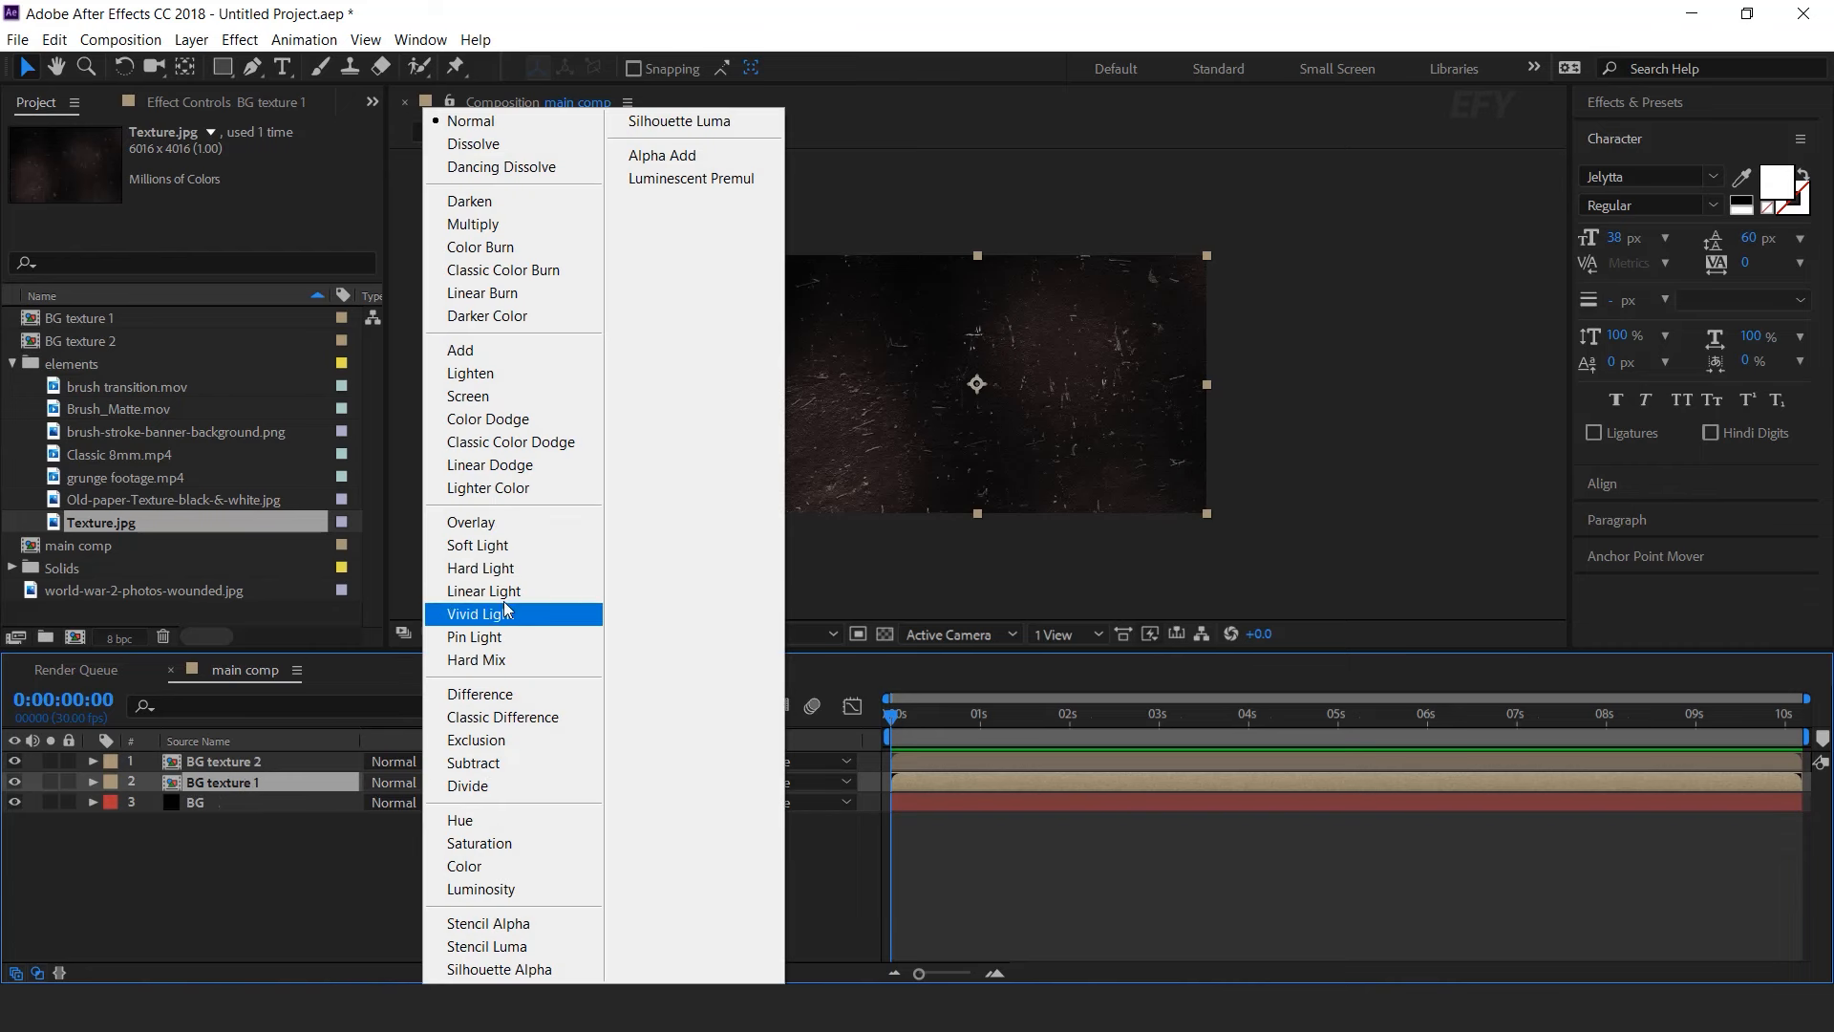
pyautogui.click(473, 522)
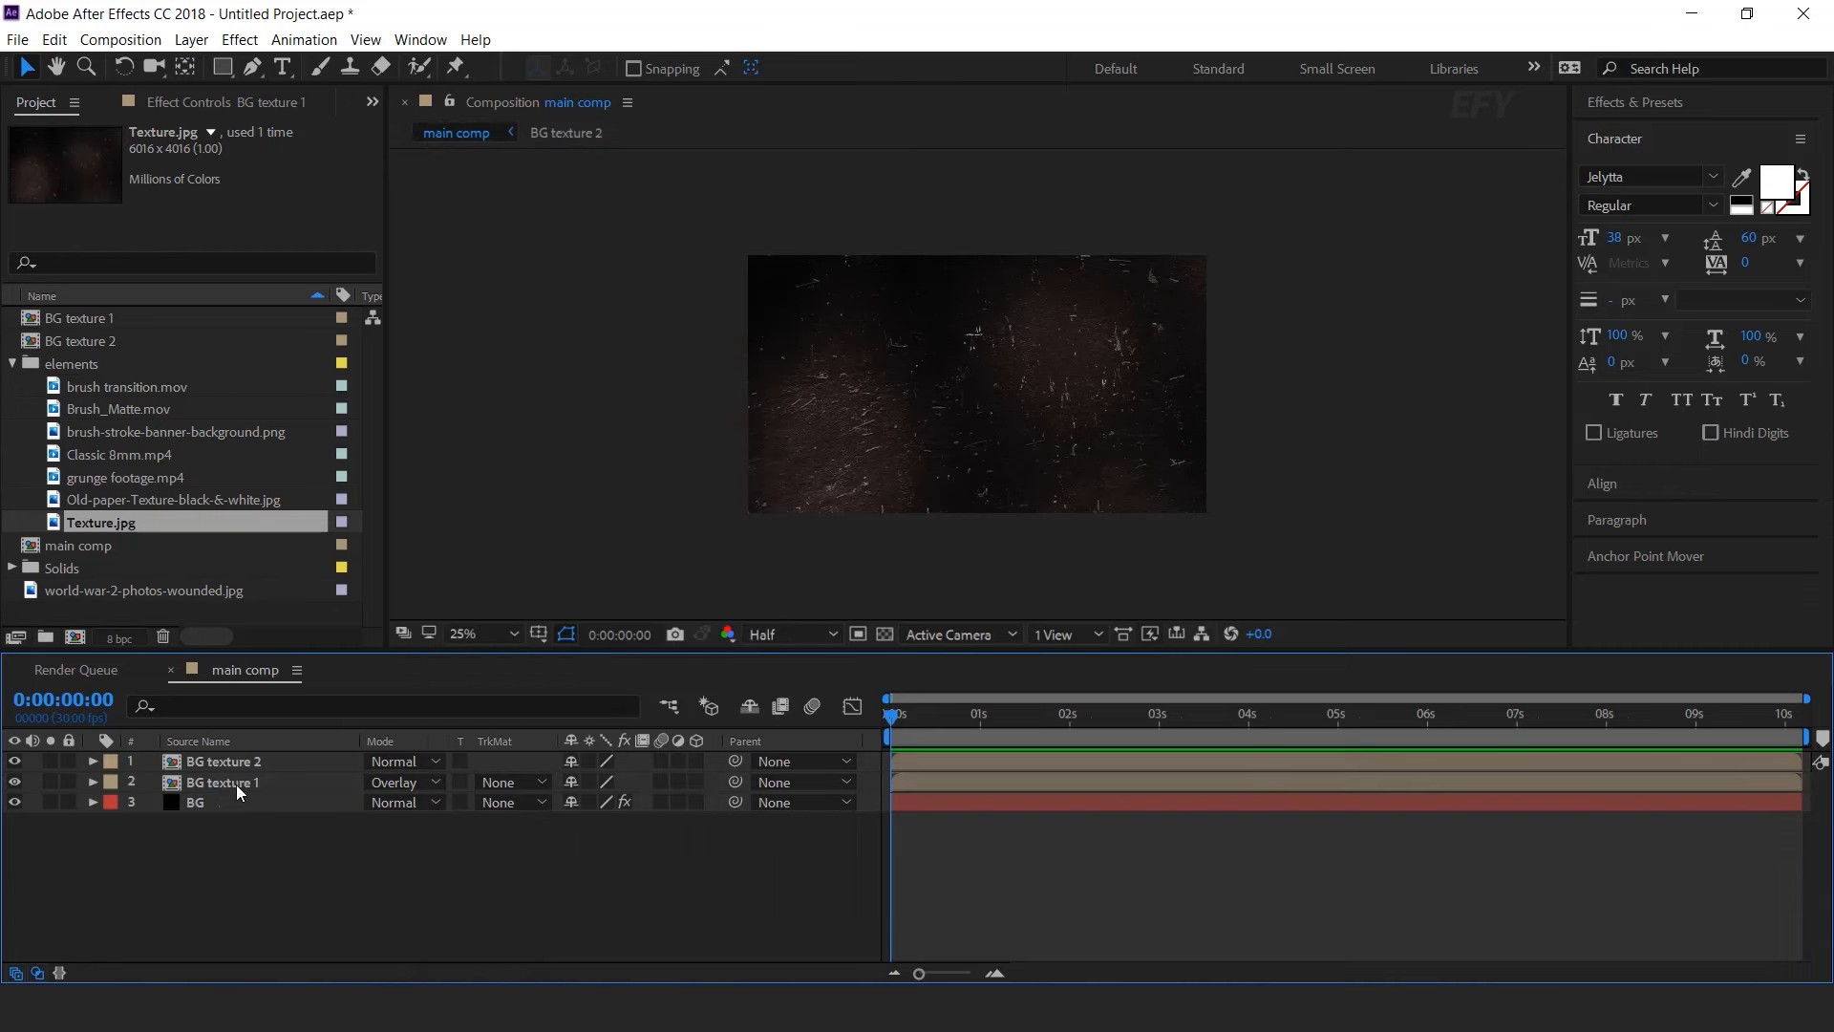
pyautogui.click(222, 762)
pyautogui.click(393, 761)
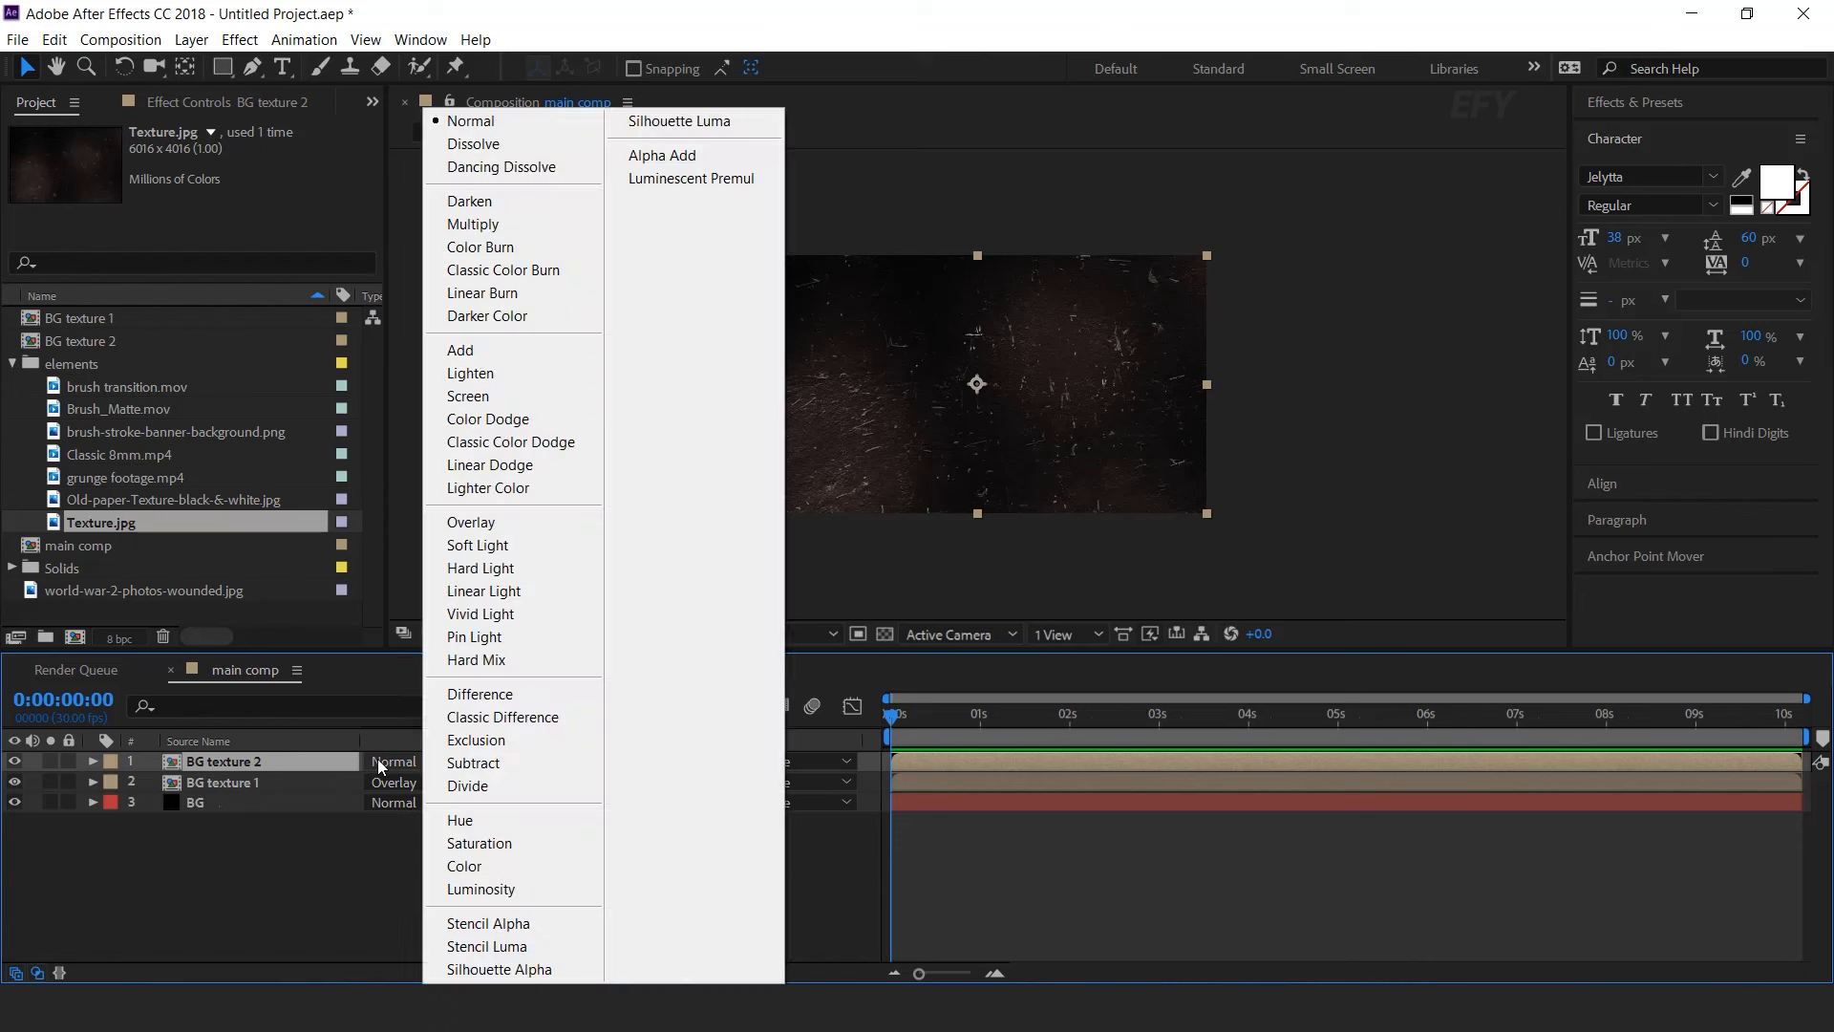
pyautogui.click(462, 398)
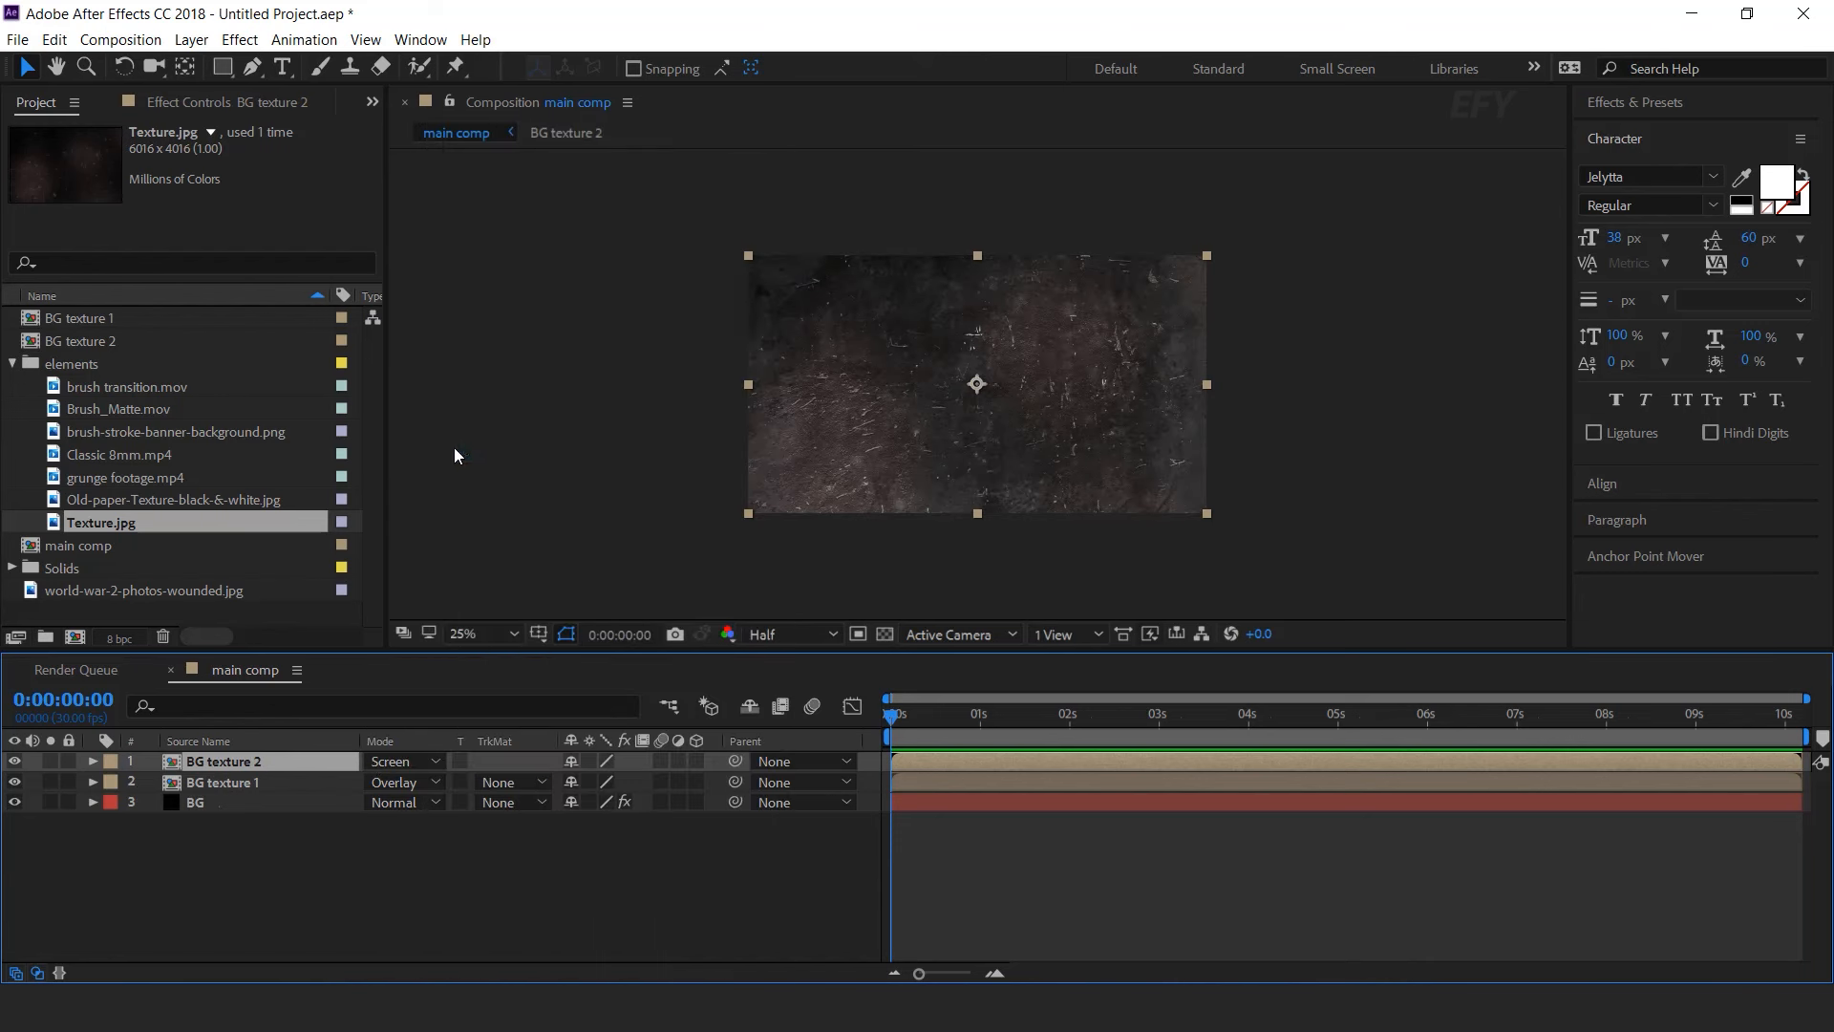
# - Add grunge footage.mp4 as the topmost layer of main comp and set its blending mode to Screen
pyautogui.click(614, 870)
pyautogui.click(134, 478)
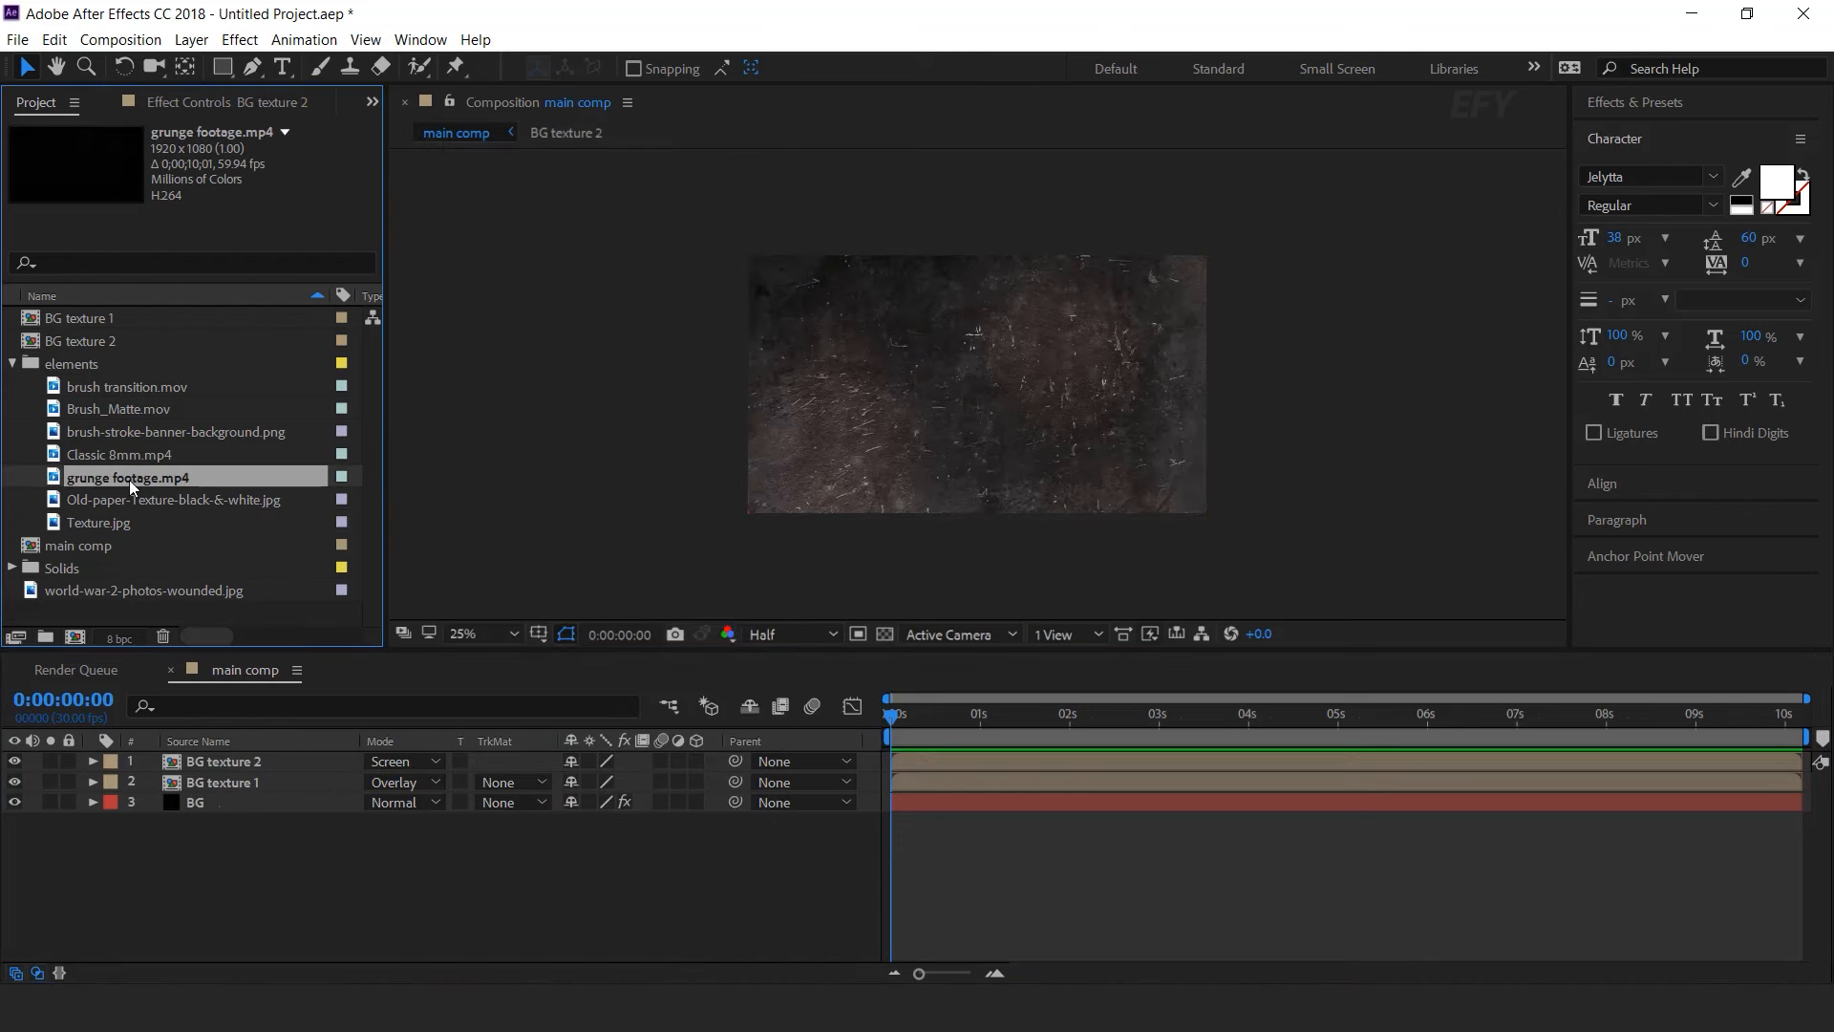
pyautogui.moveTo(105, 479); pyautogui.dragTo(317, 757)
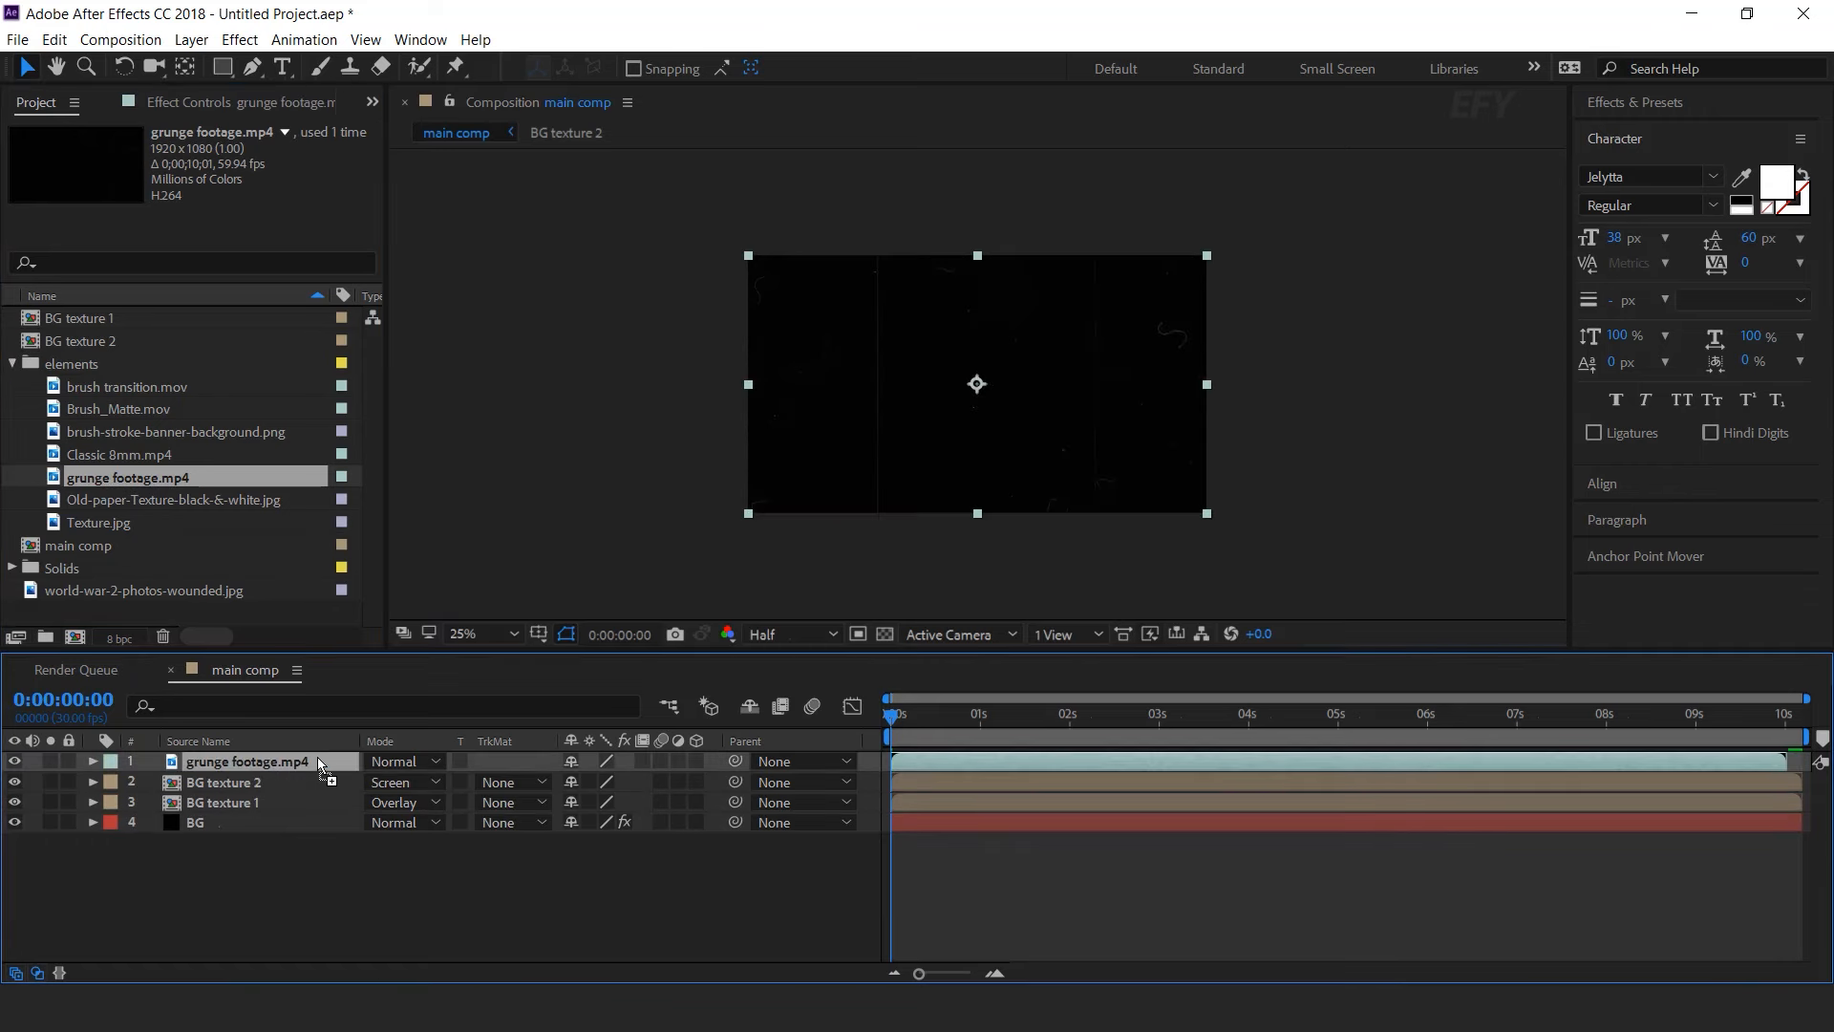
pyautogui.click(396, 761)
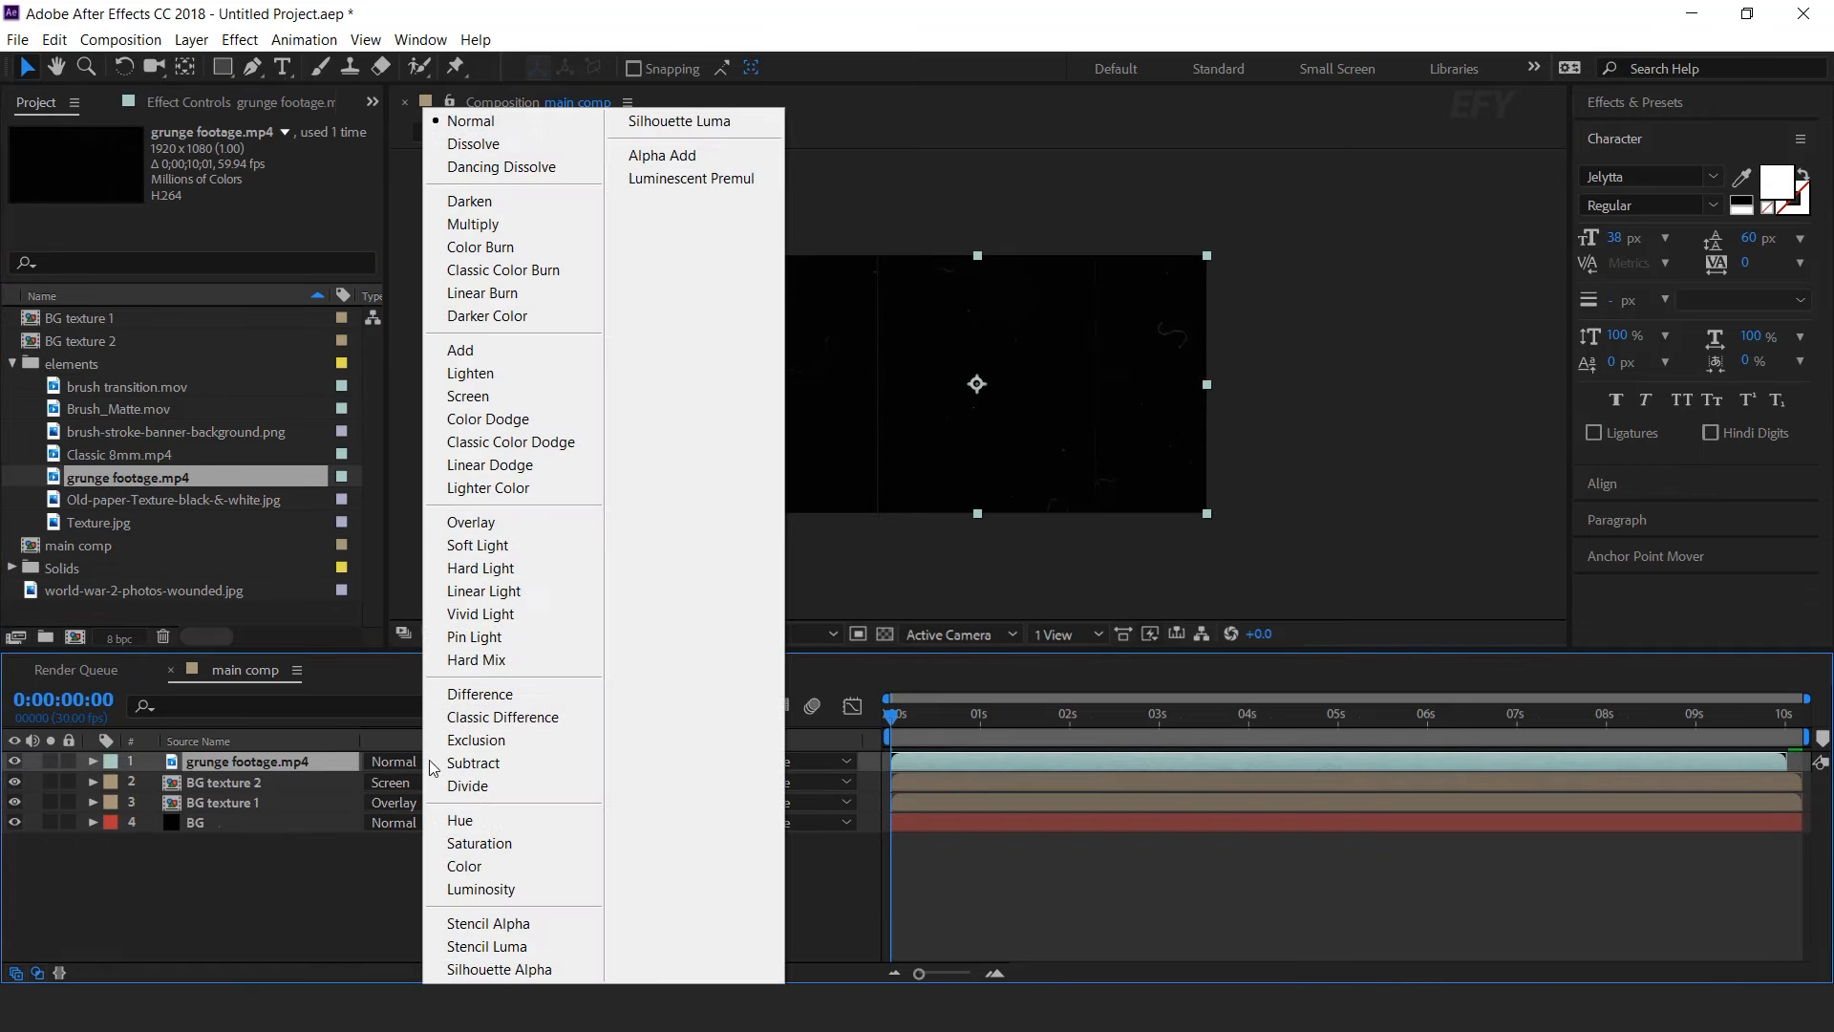
pyautogui.click(459, 400)
# - Set the opacity of the grunge footage.mp4 layer to 50%
pyautogui.press('t')
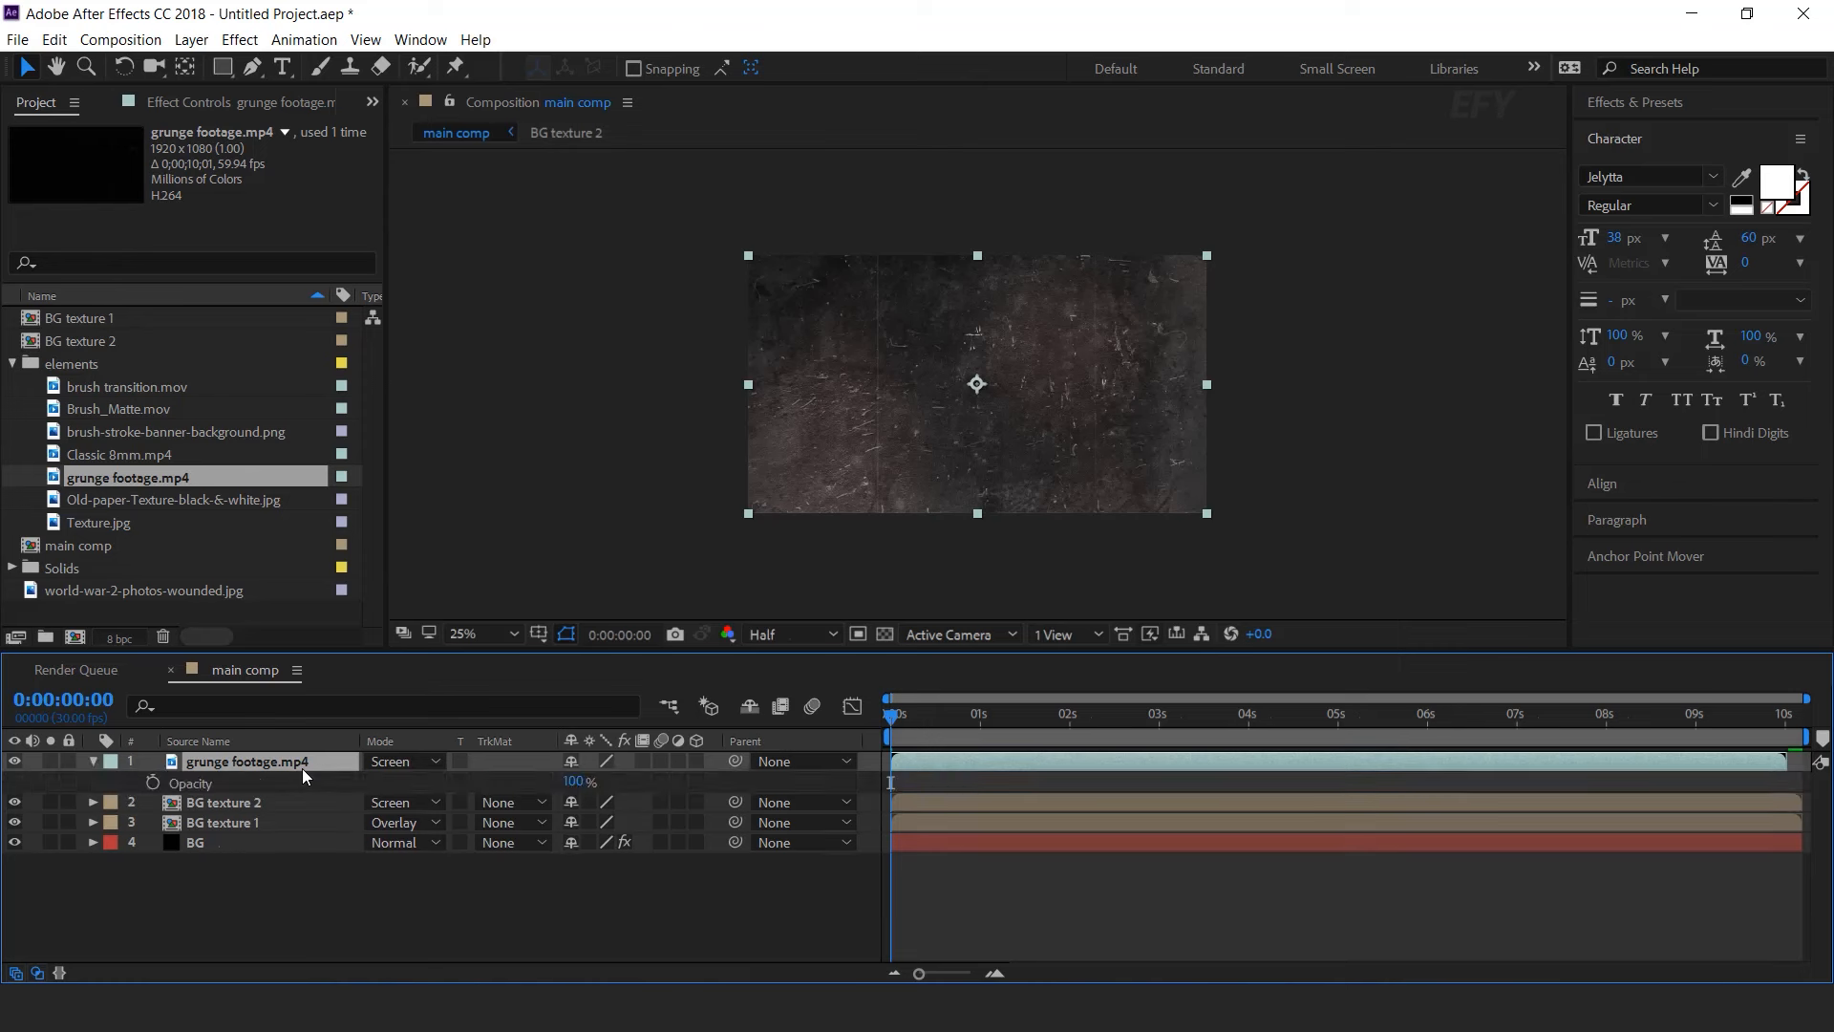
pyautogui.click(576, 782)
pyautogui.write('50')
pyautogui.press('Return')
pyautogui.click(707, 903)
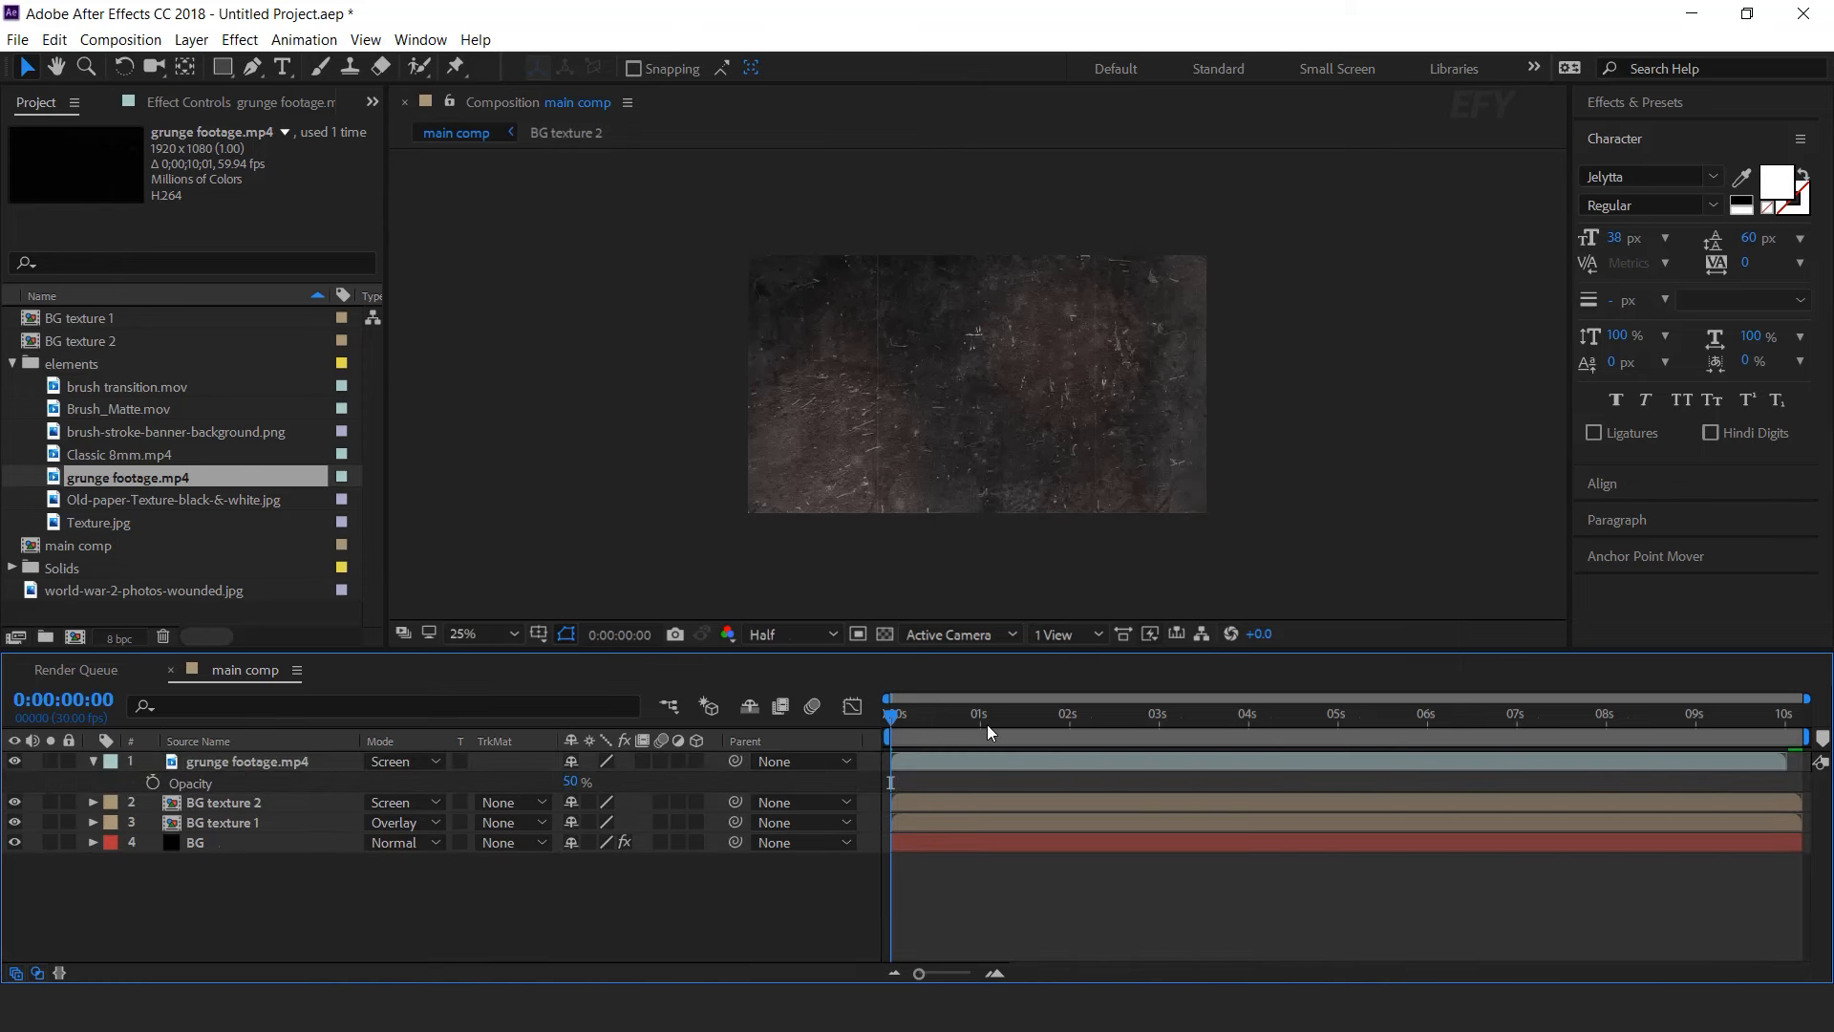
# - Preview the grunge footage over the background textures in main comp and collapse the layer's properties
pyautogui.moveTo(1023, 721); pyautogui.dragTo(1082, 714)
pyautogui.press('space')
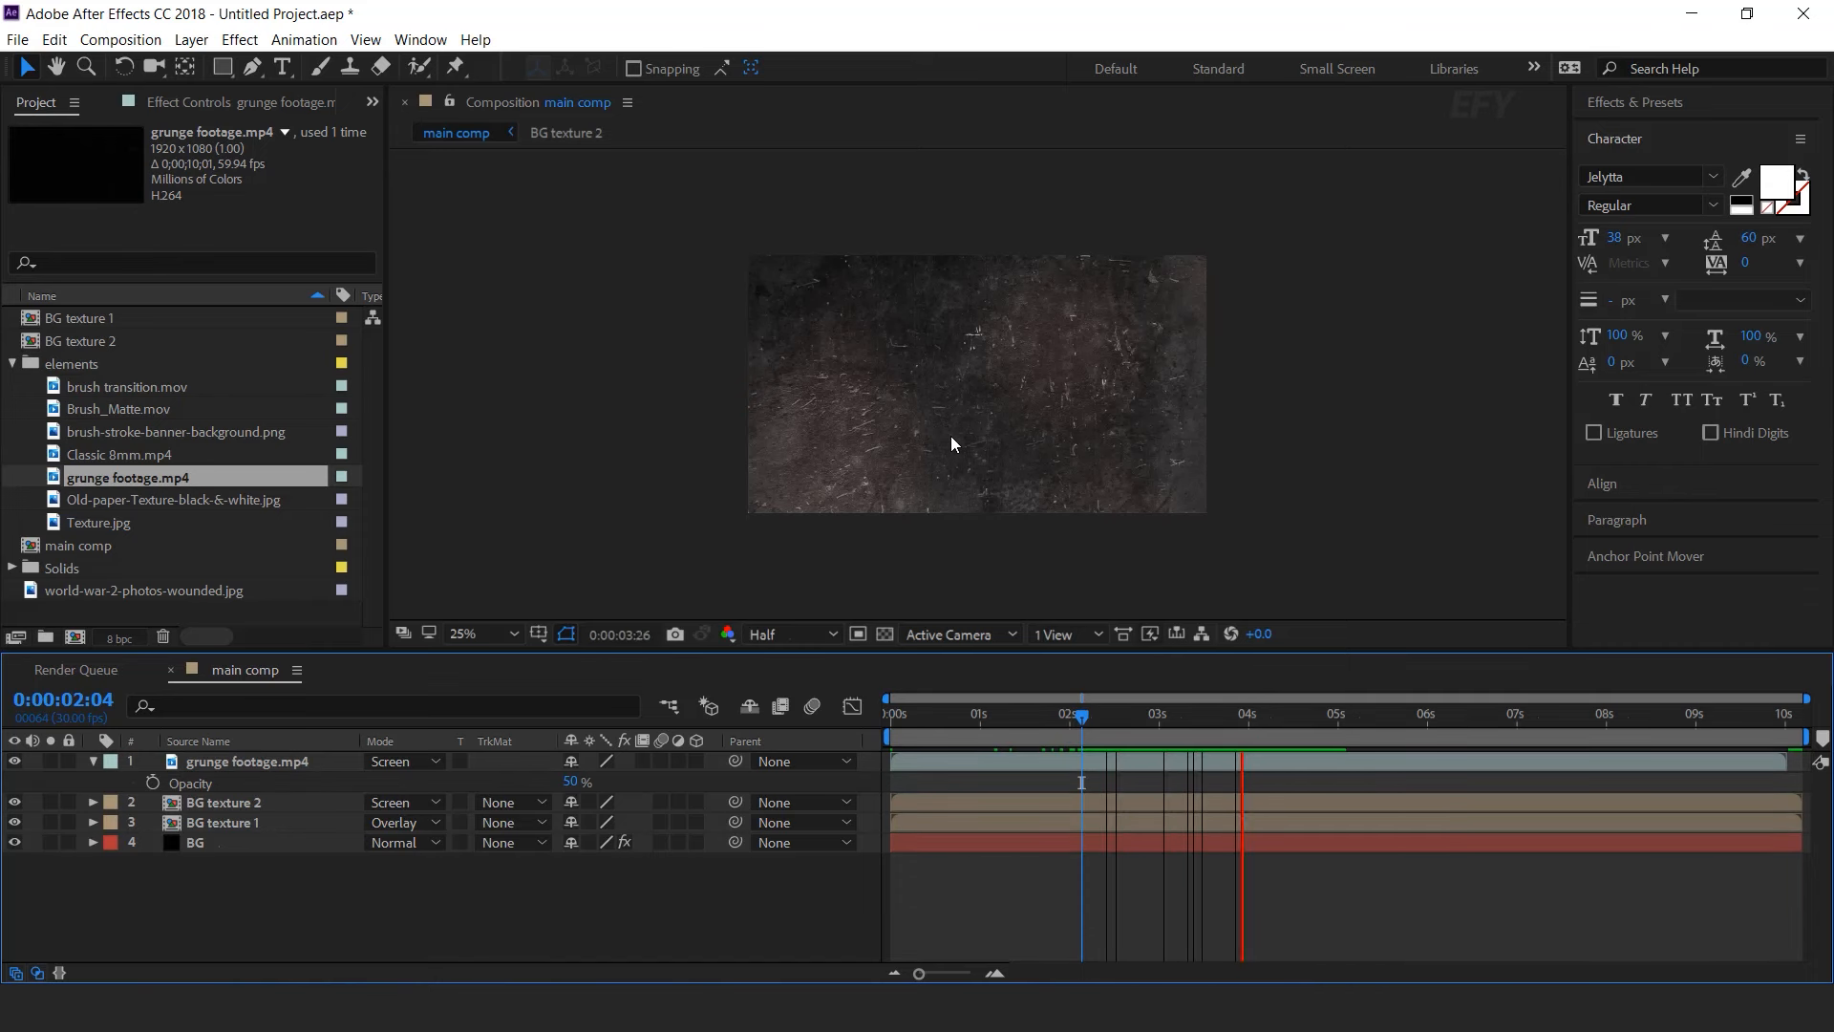
pyautogui.press('.')
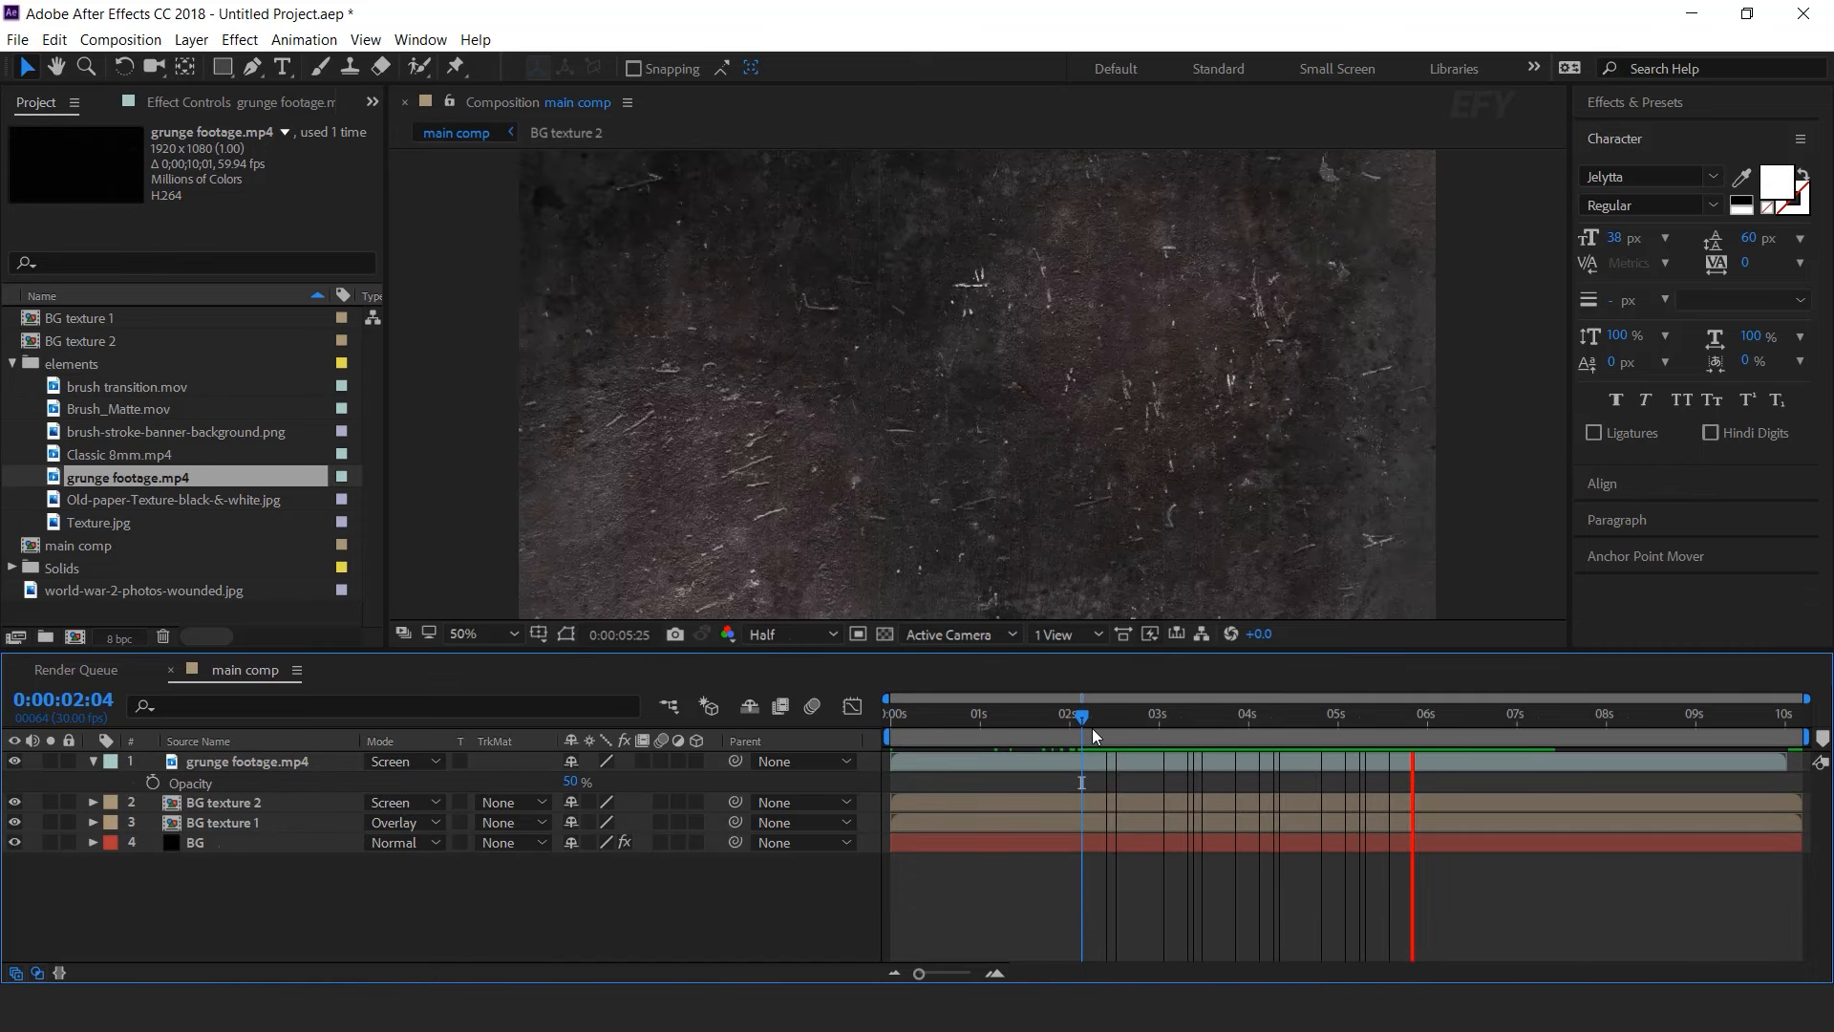
pyautogui.moveTo(976, 717)
pyautogui.mouseDown()
pyautogui.moveTo(940, 717)
pyautogui.moveTo(962, 717)
pyautogui.mouseUp()
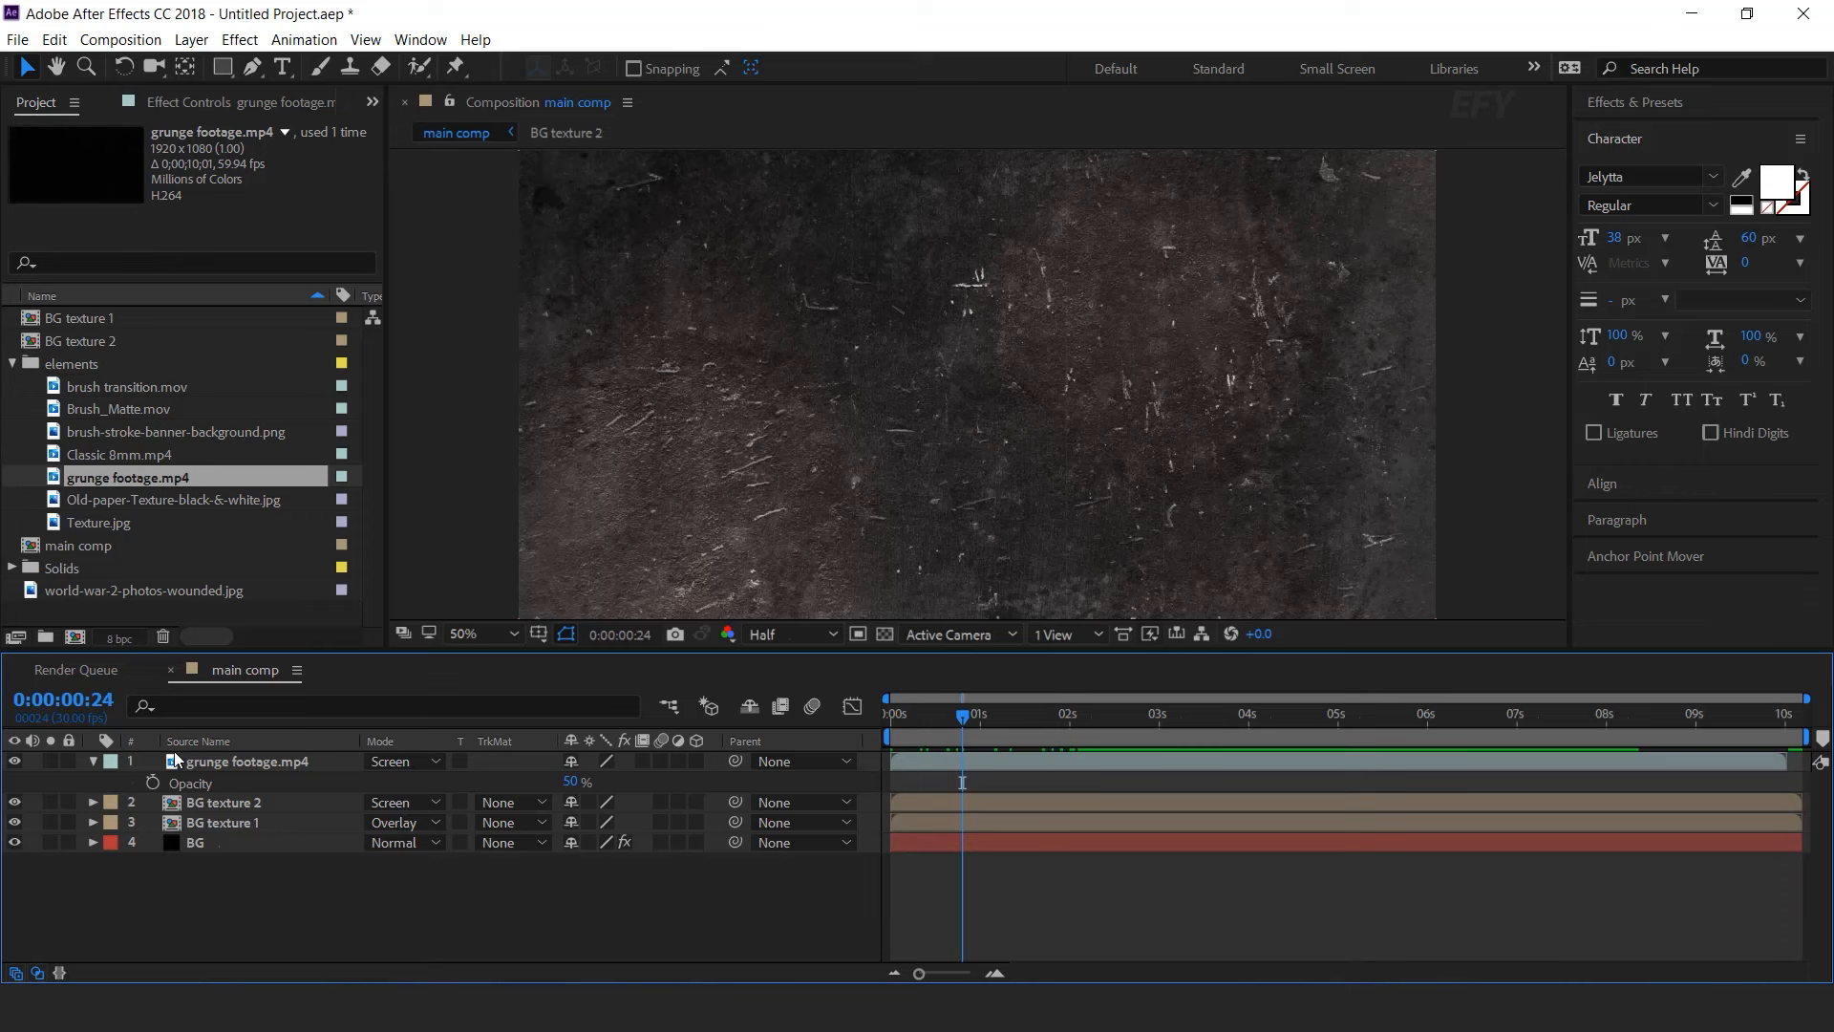
pyautogui.click(93, 762)
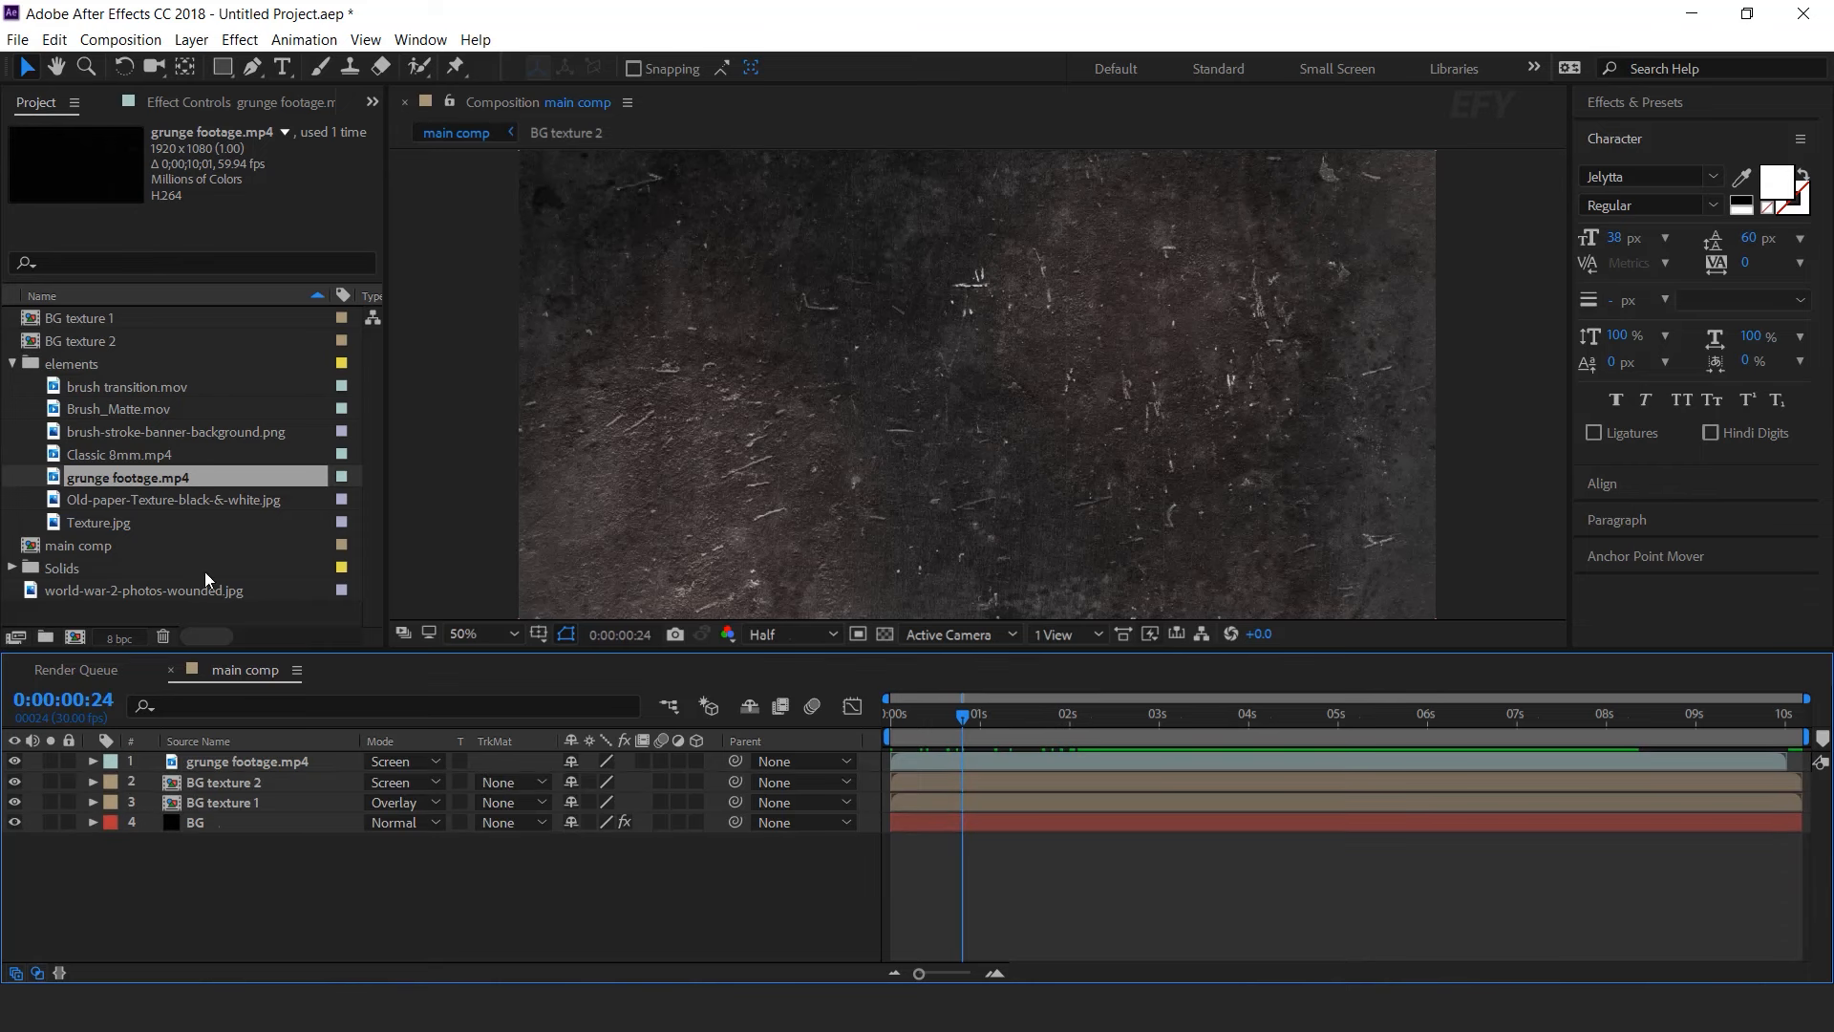
# - Create a new composition named placeholder 1 with a width of 1800 px and a height of 1500 px
pyautogui.click(78, 623)
pyautogui.click(74, 636)
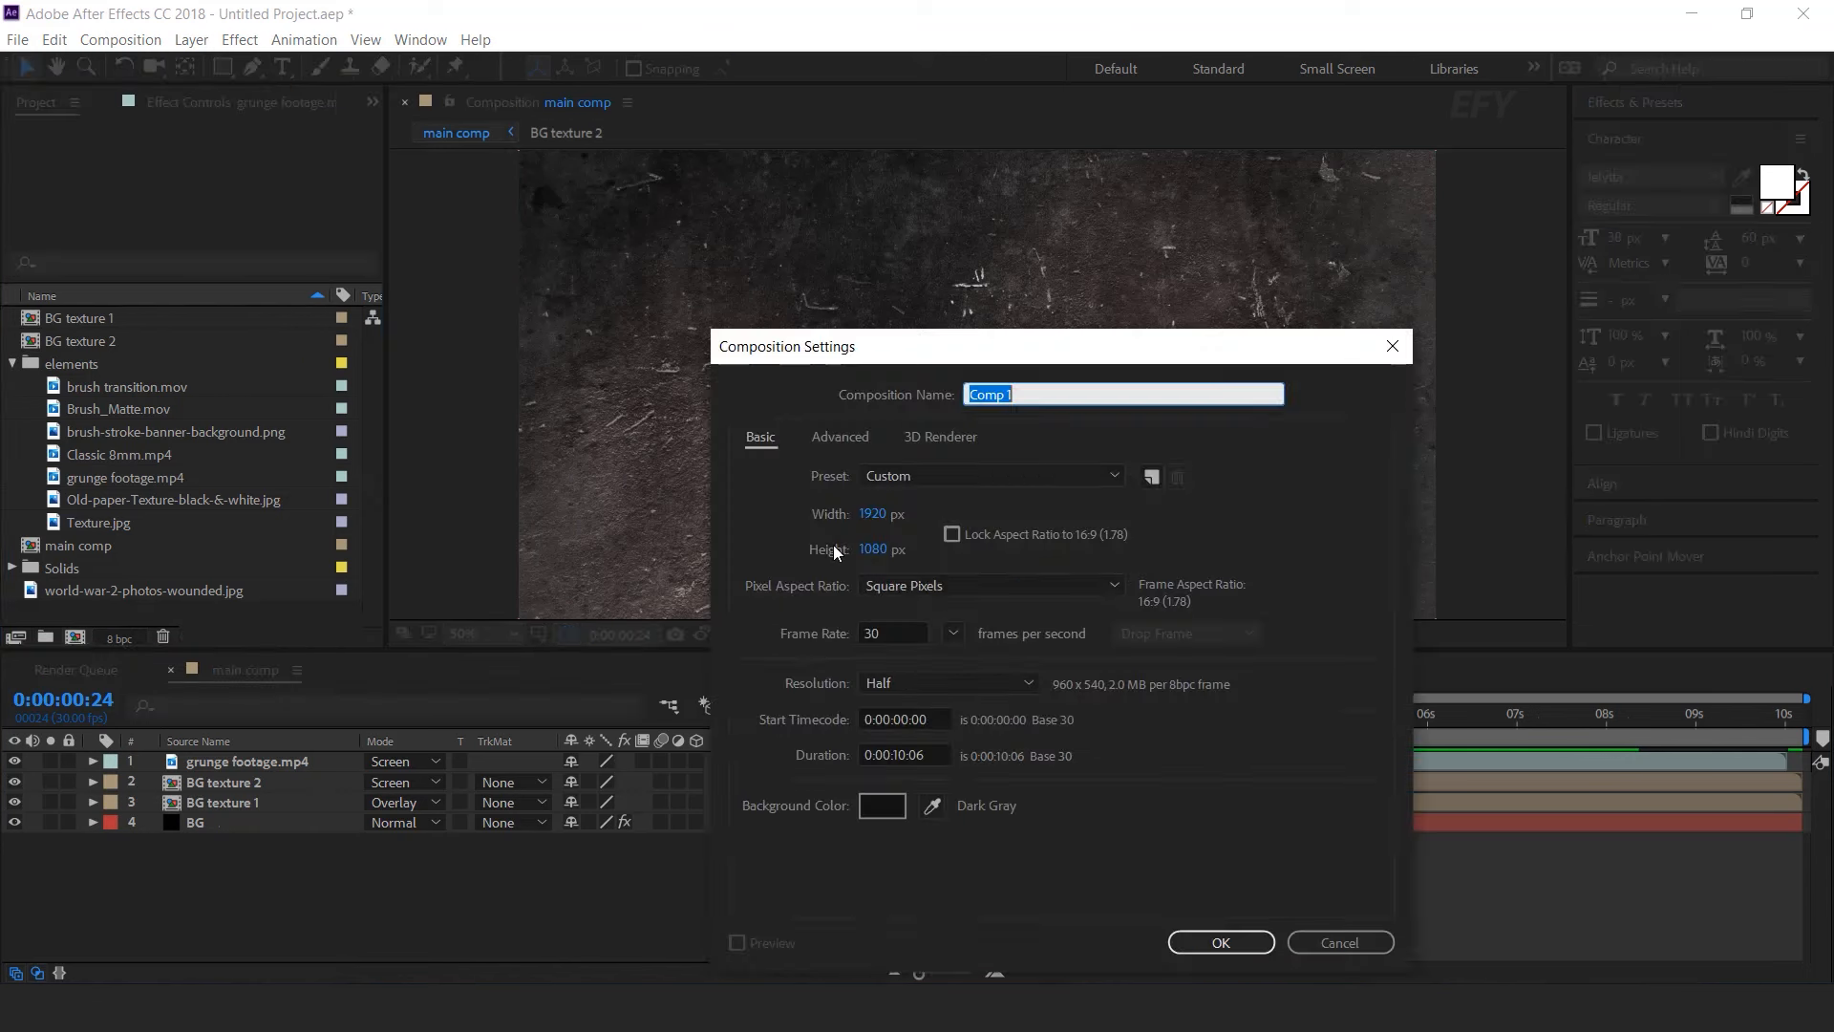
pyautogui.click(873, 514)
pyautogui.write('1800')
pyautogui.press('Tab')
pyautogui.write('1500')
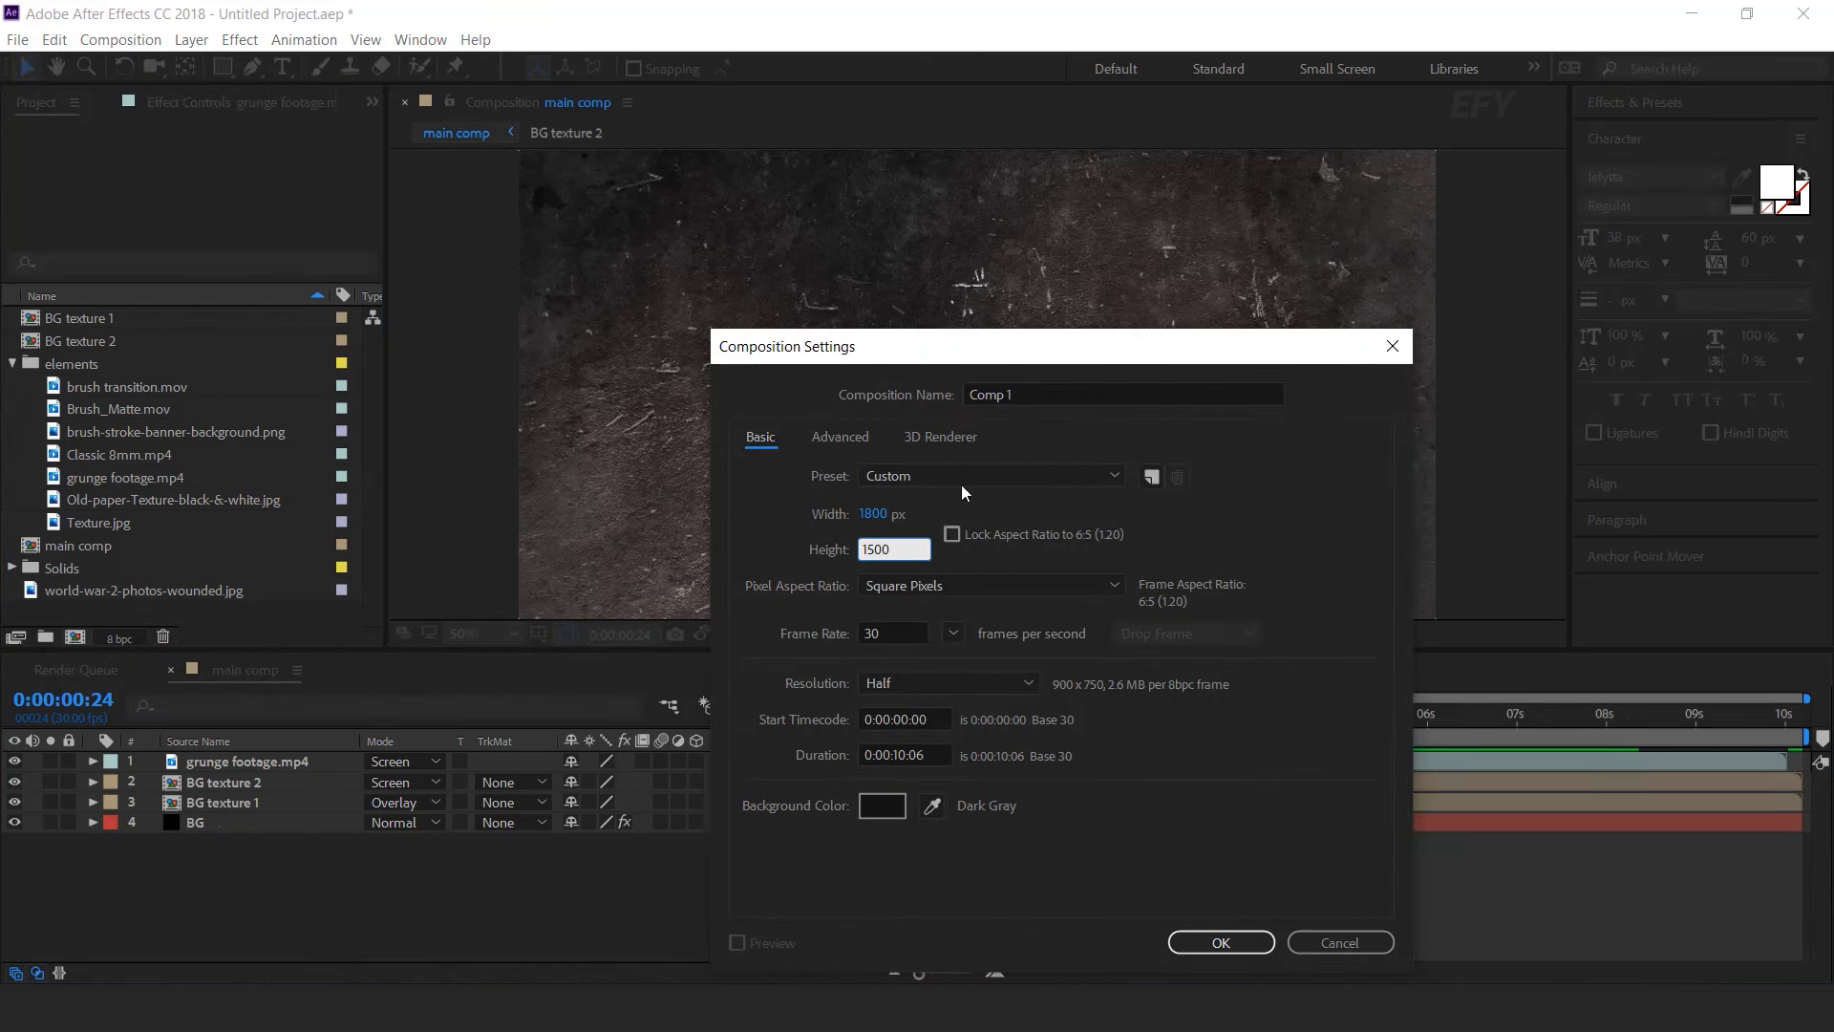
pyautogui.click(984, 395)
pyautogui.write('placehold')
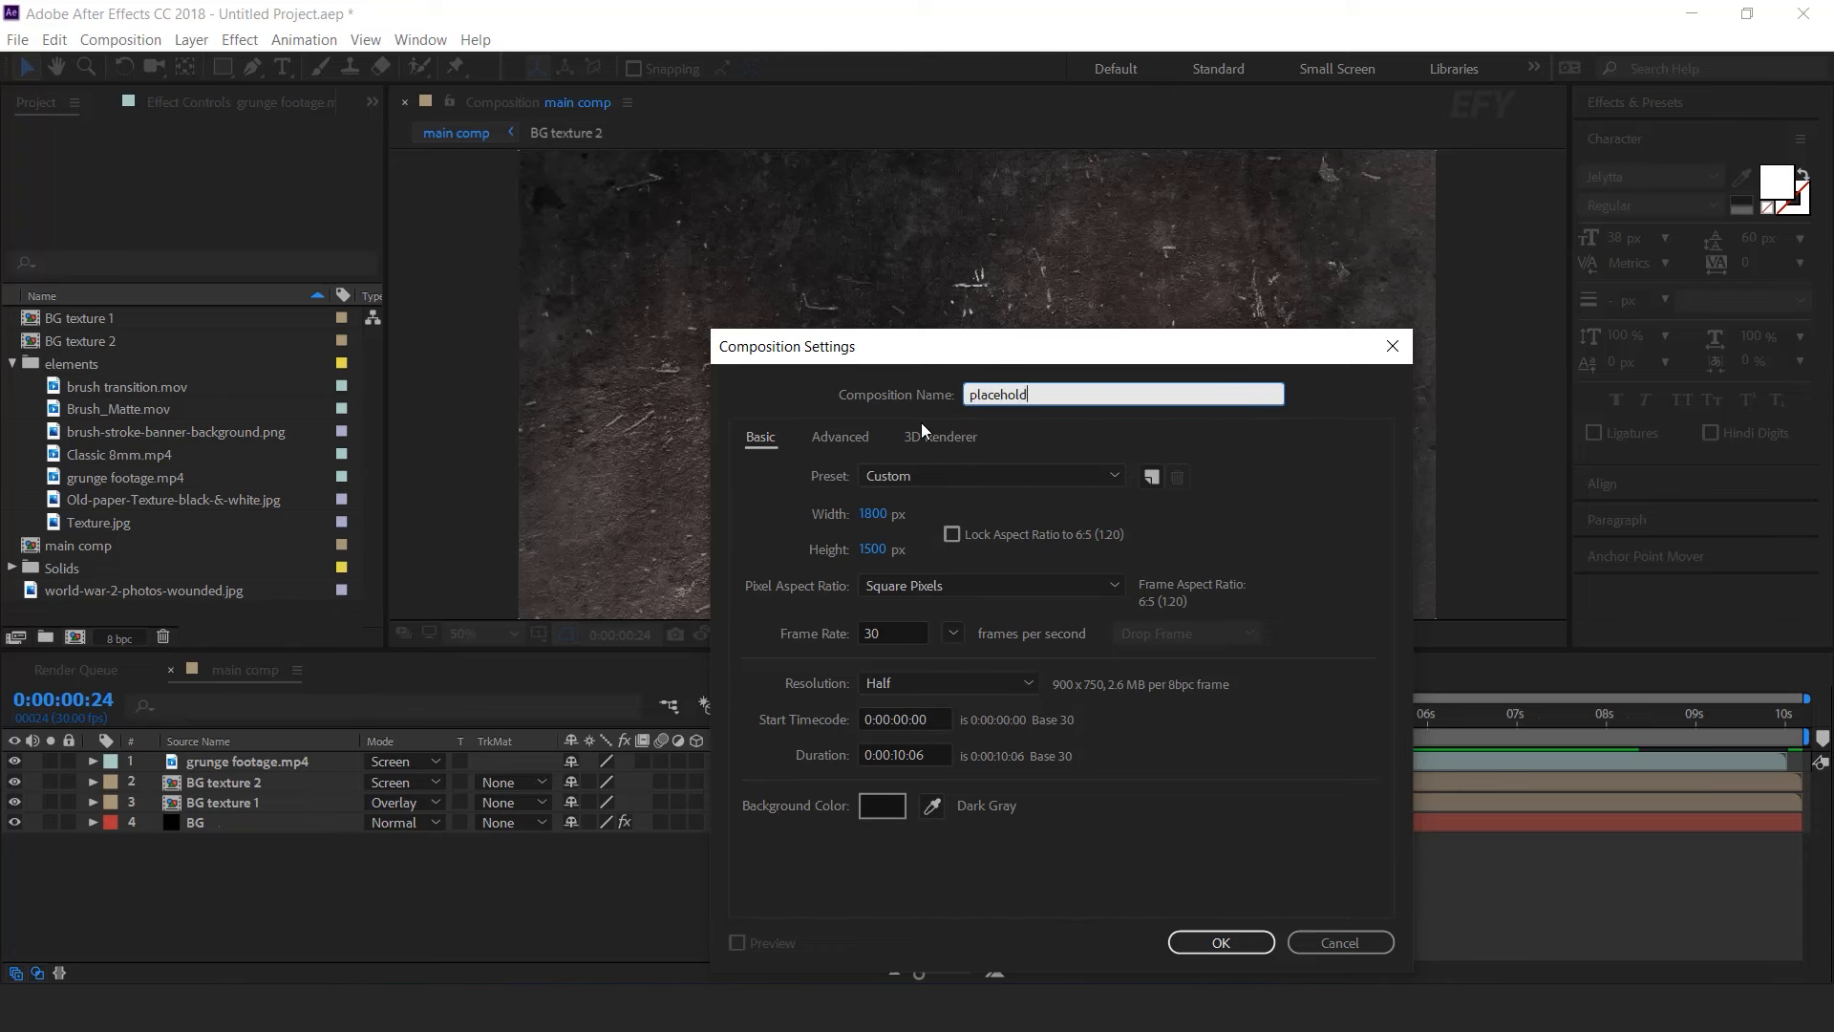
pyautogui.write('er 1')
pyautogui.click(1231, 940)
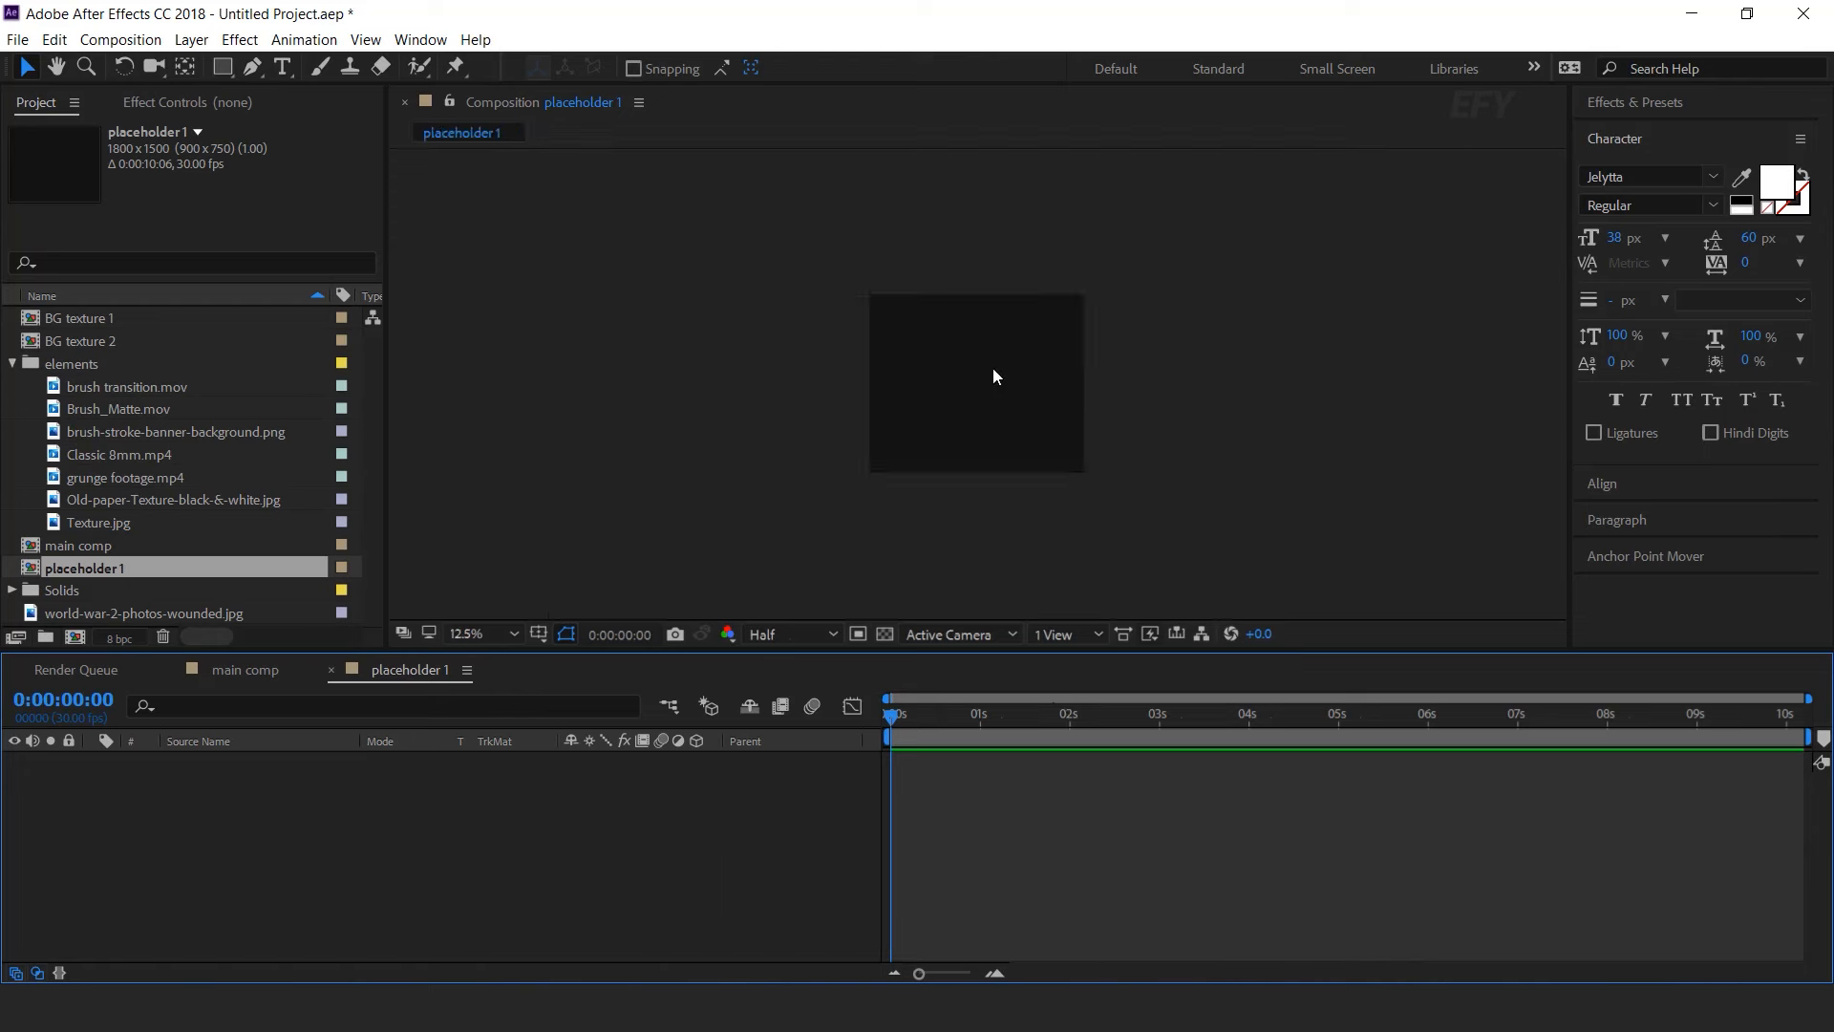
# - Add world-war-2-photos-wounded.jpg to placeholder 1, scale it to 272% to fill the frame, and close that composition
pyautogui.moveTo(115, 612); pyautogui.dragTo(334, 853)
pyautogui.scroll(1, 1046, 401)
pyautogui.press('s')
pyautogui.moveTo(635, 782); pyautogui.dragTo(818, 764)
pyautogui.click(554, 795)
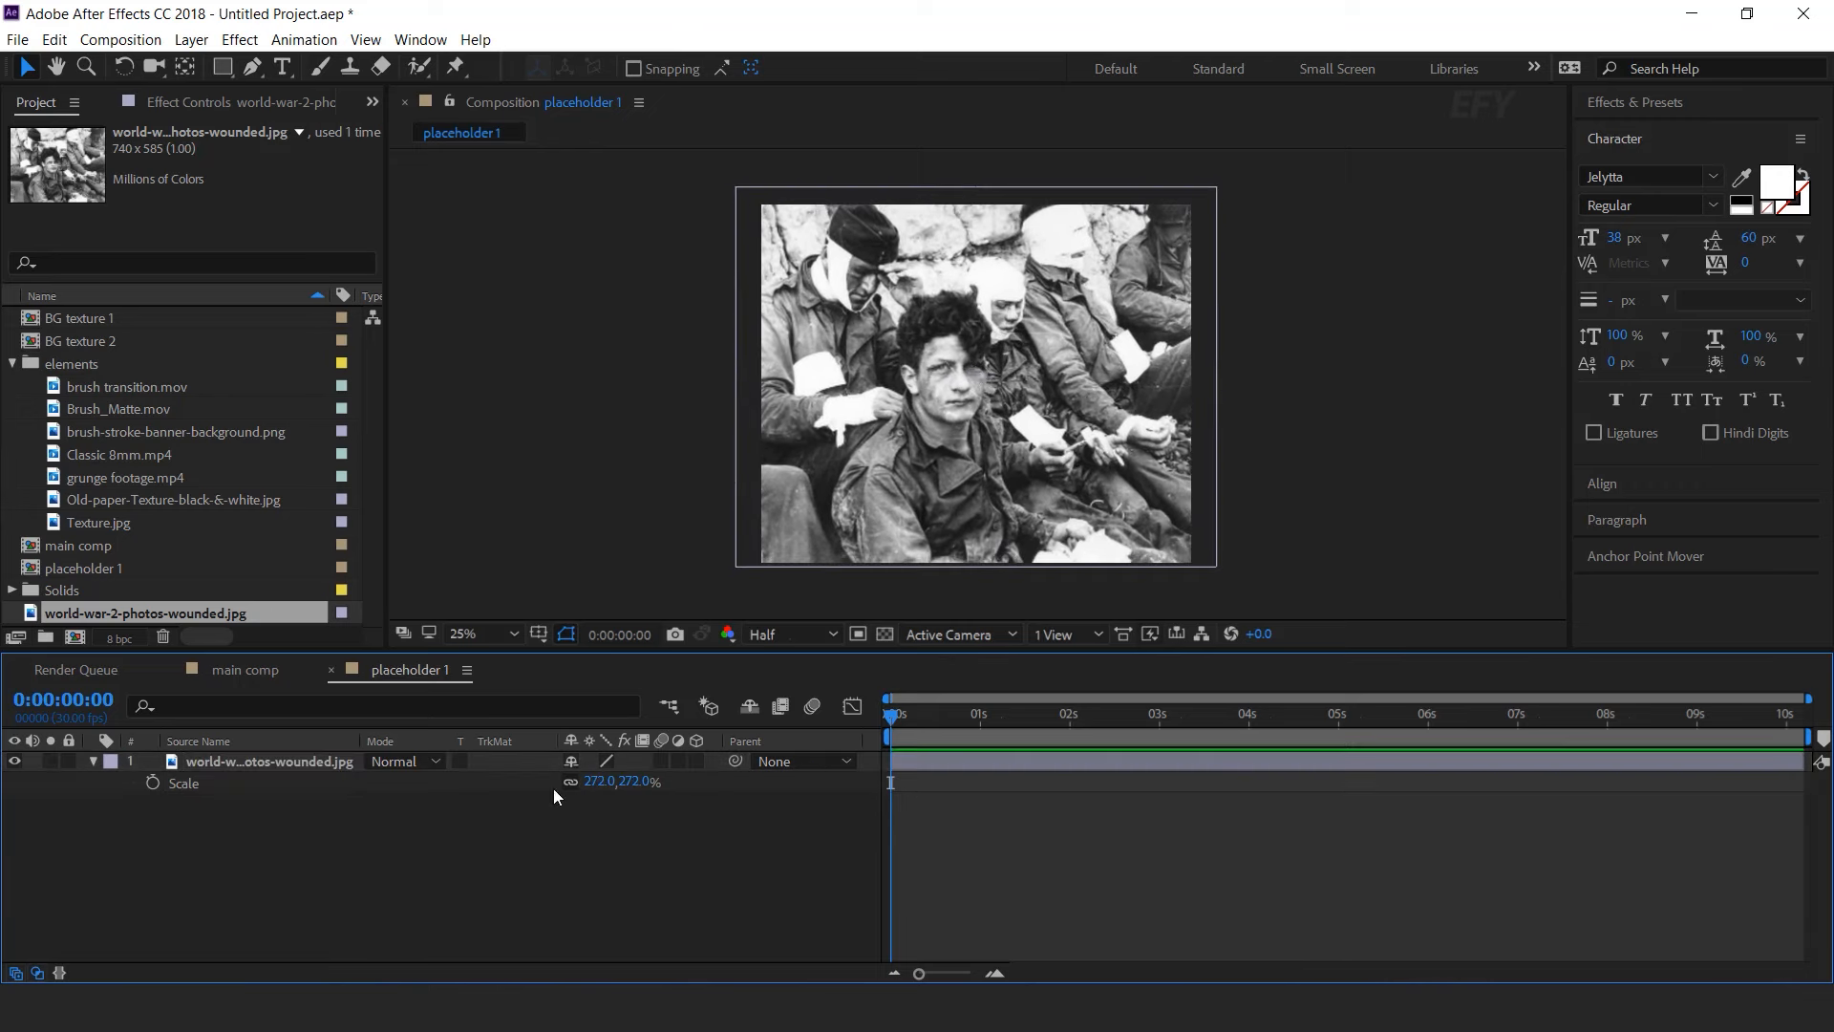
pyautogui.click(332, 672)
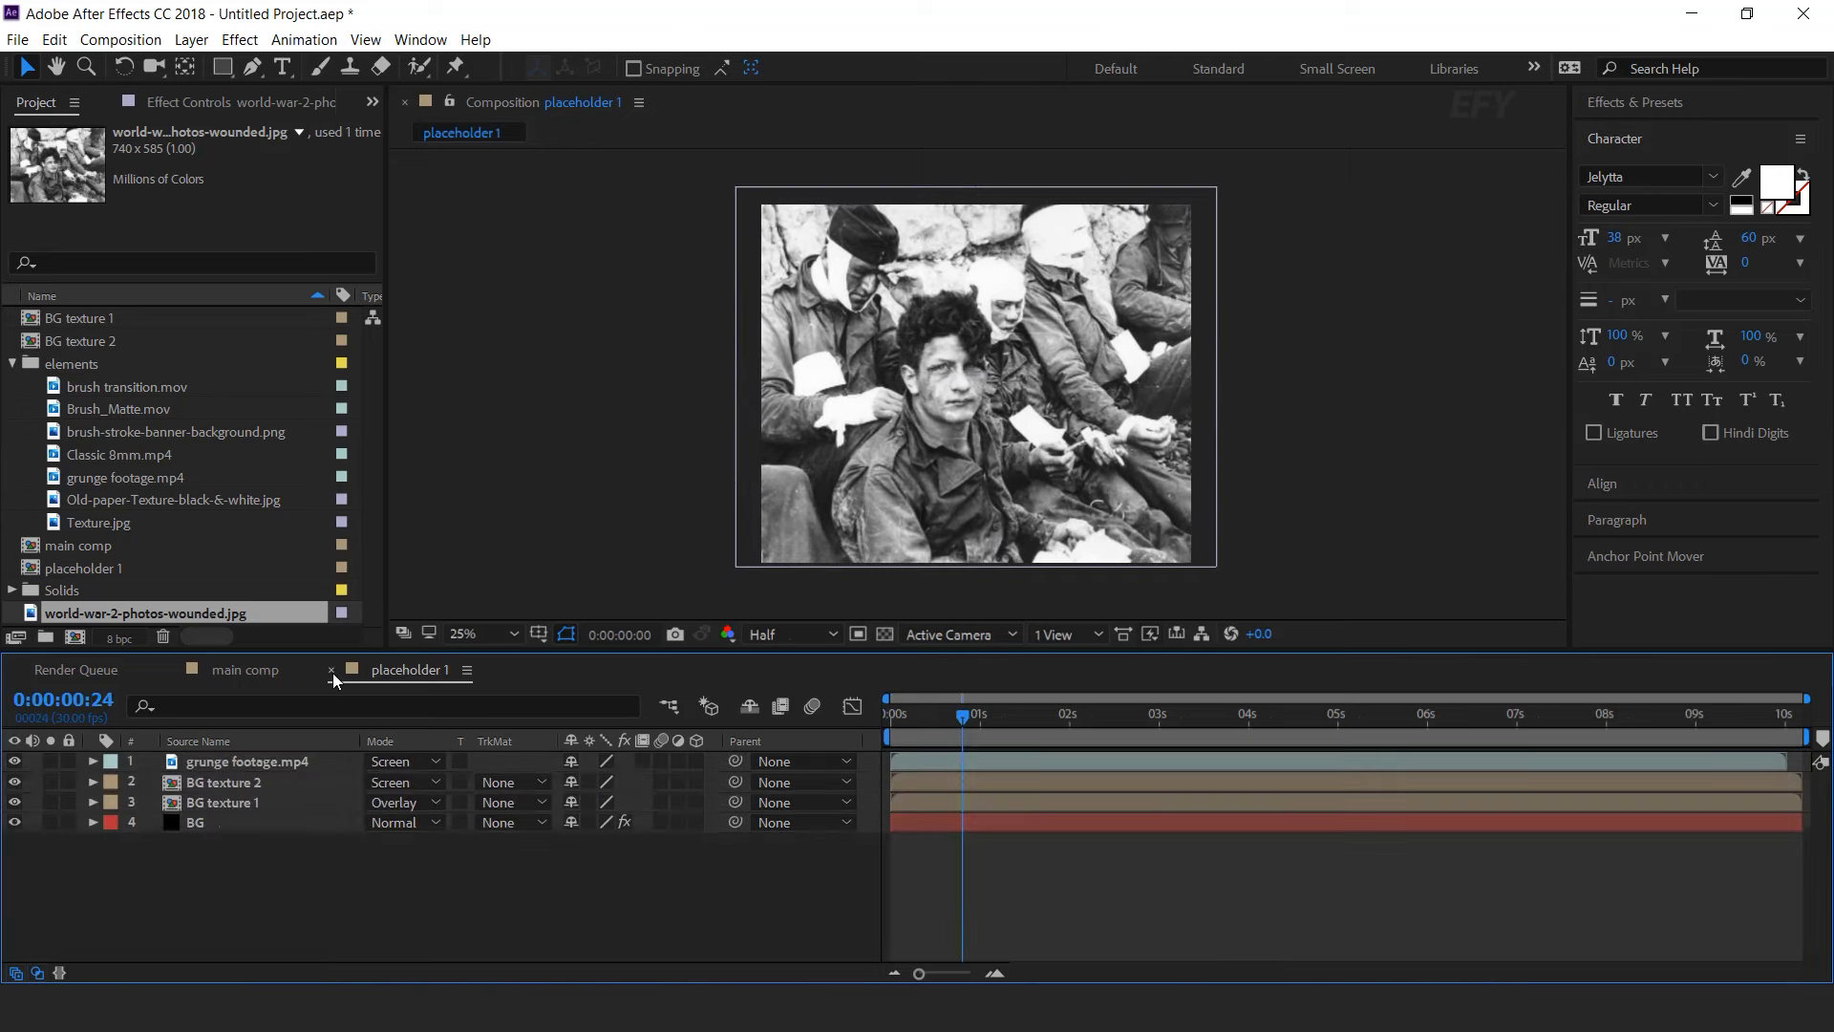
# - Create another composition named brush, keeping the 1800 × 1500 px size
pyautogui.click(12, 364)
pyautogui.click(100, 519)
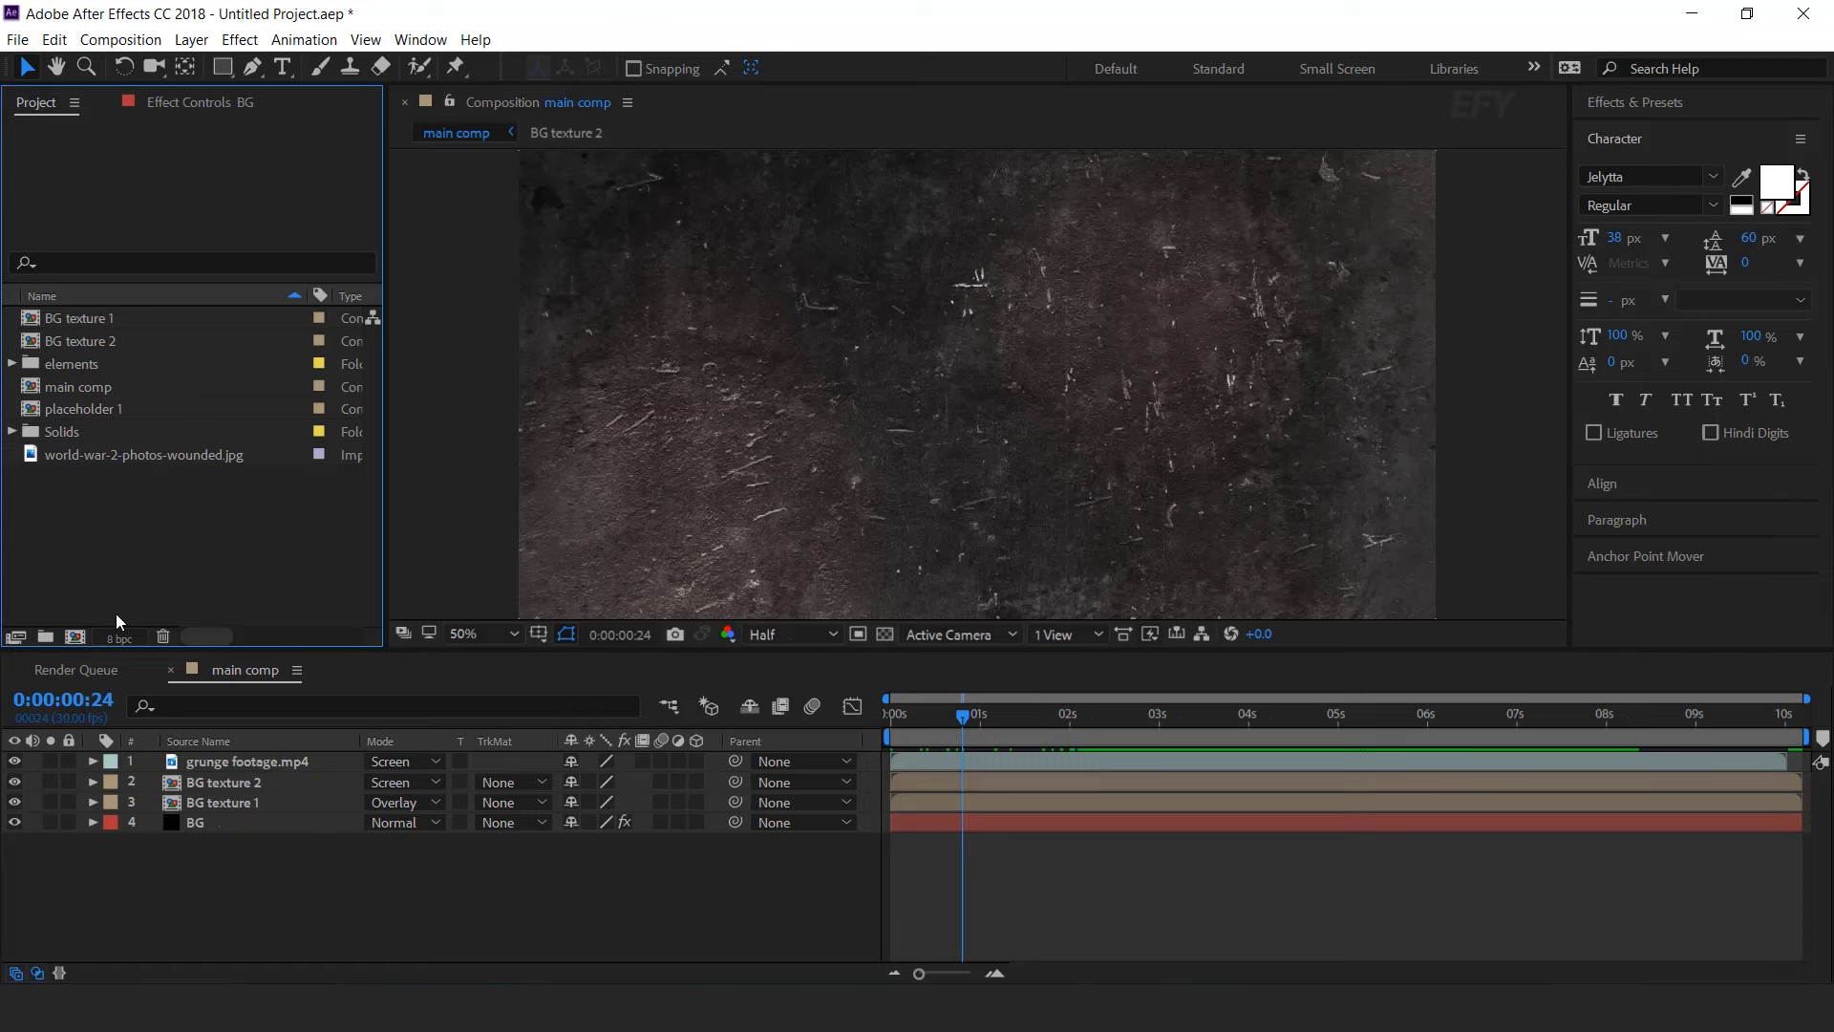
pyautogui.click(76, 637)
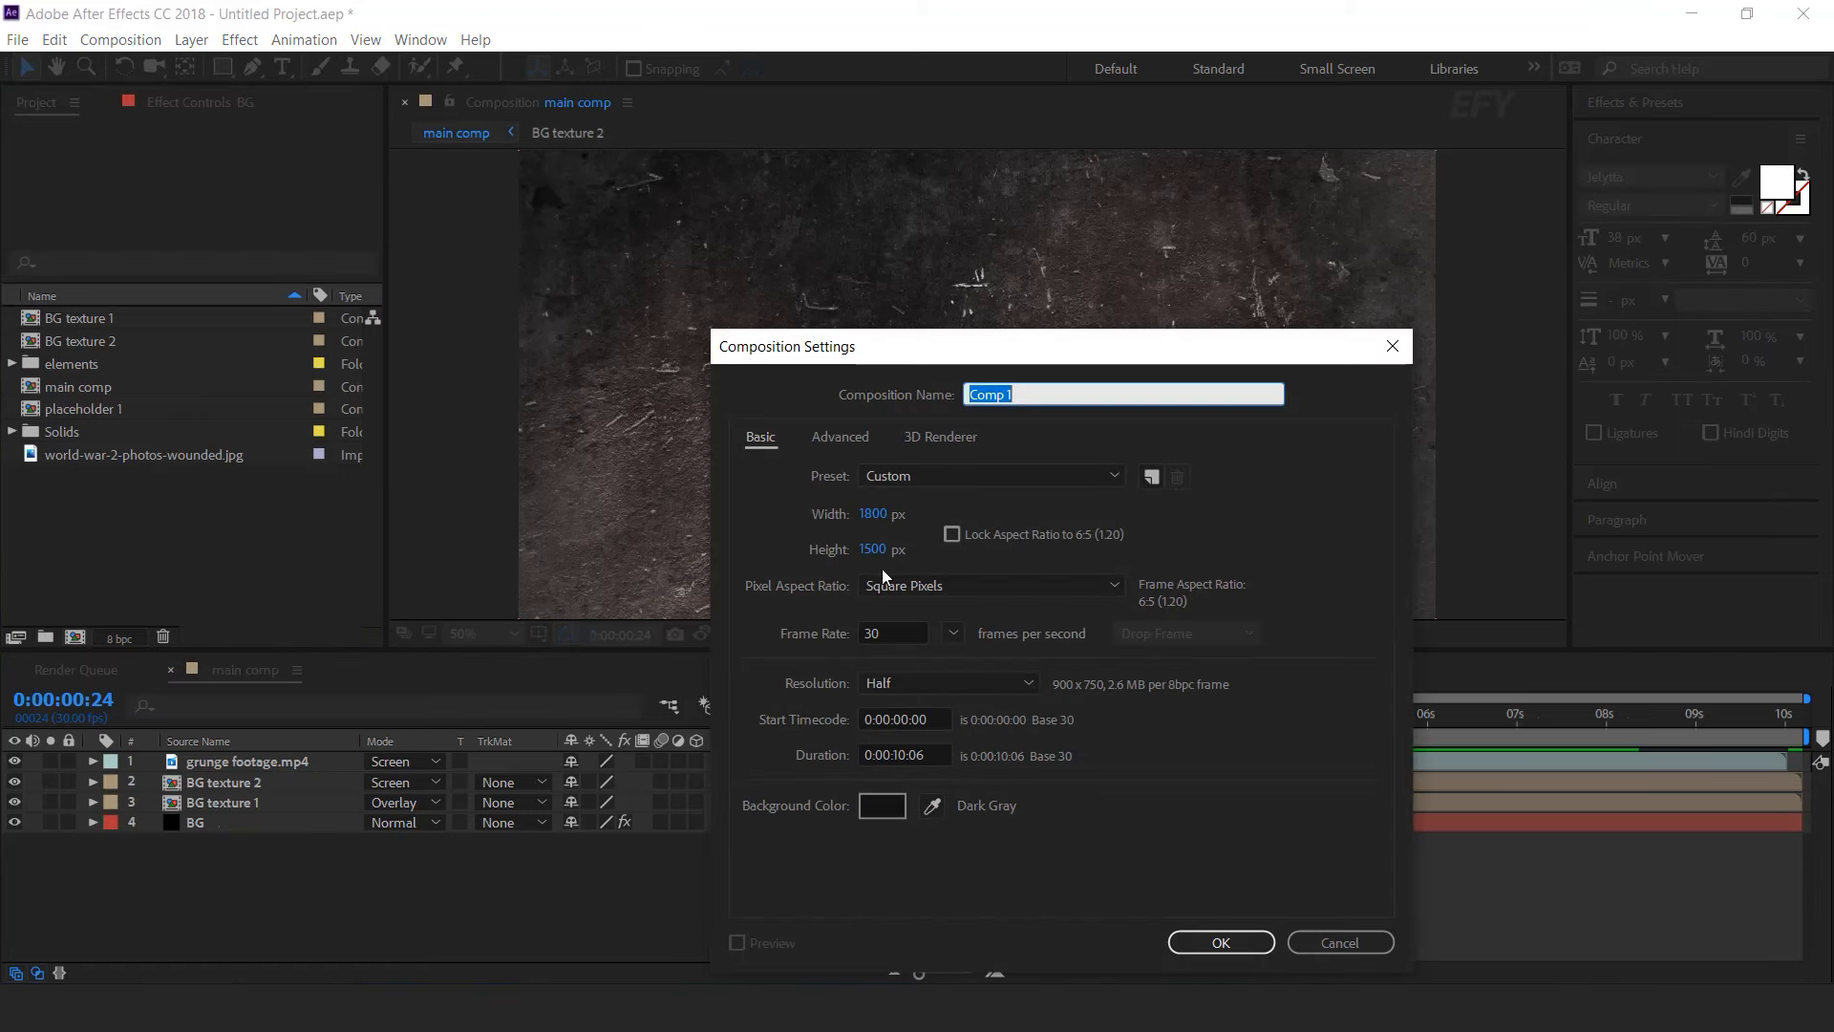
pyautogui.write('b')
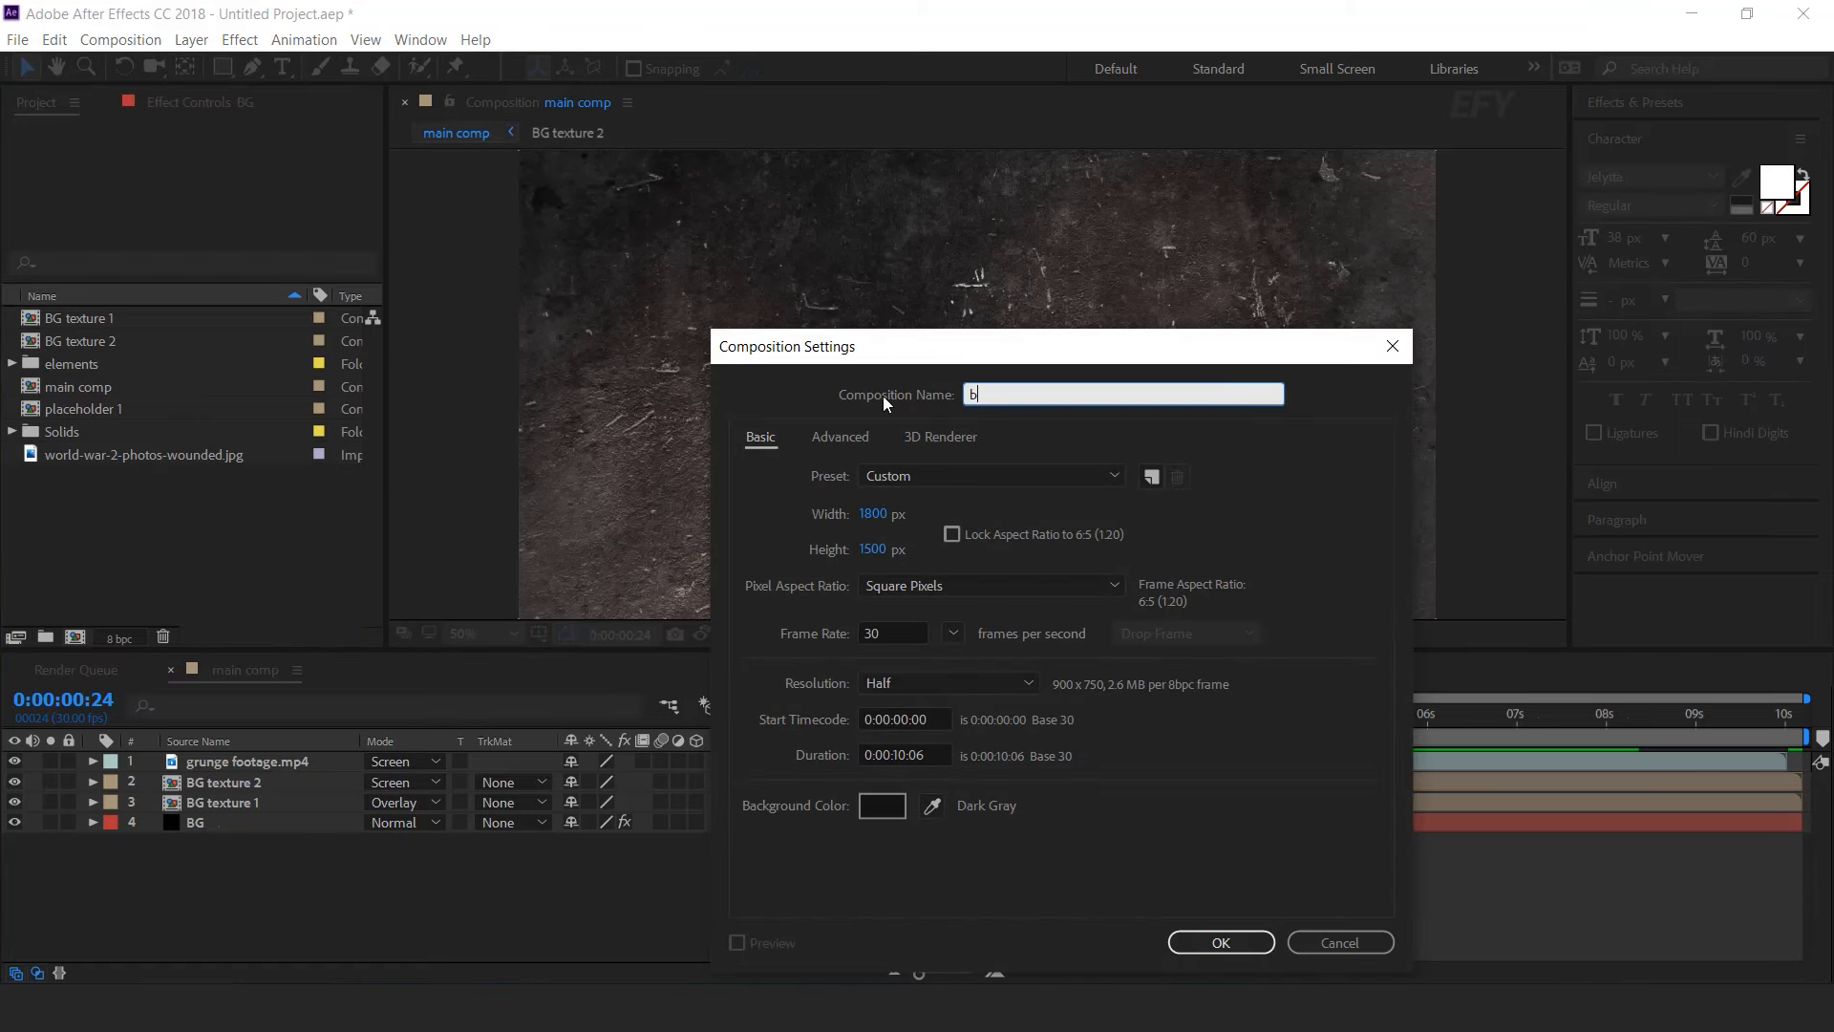
pyautogui.write('rush')
pyautogui.press('Return')
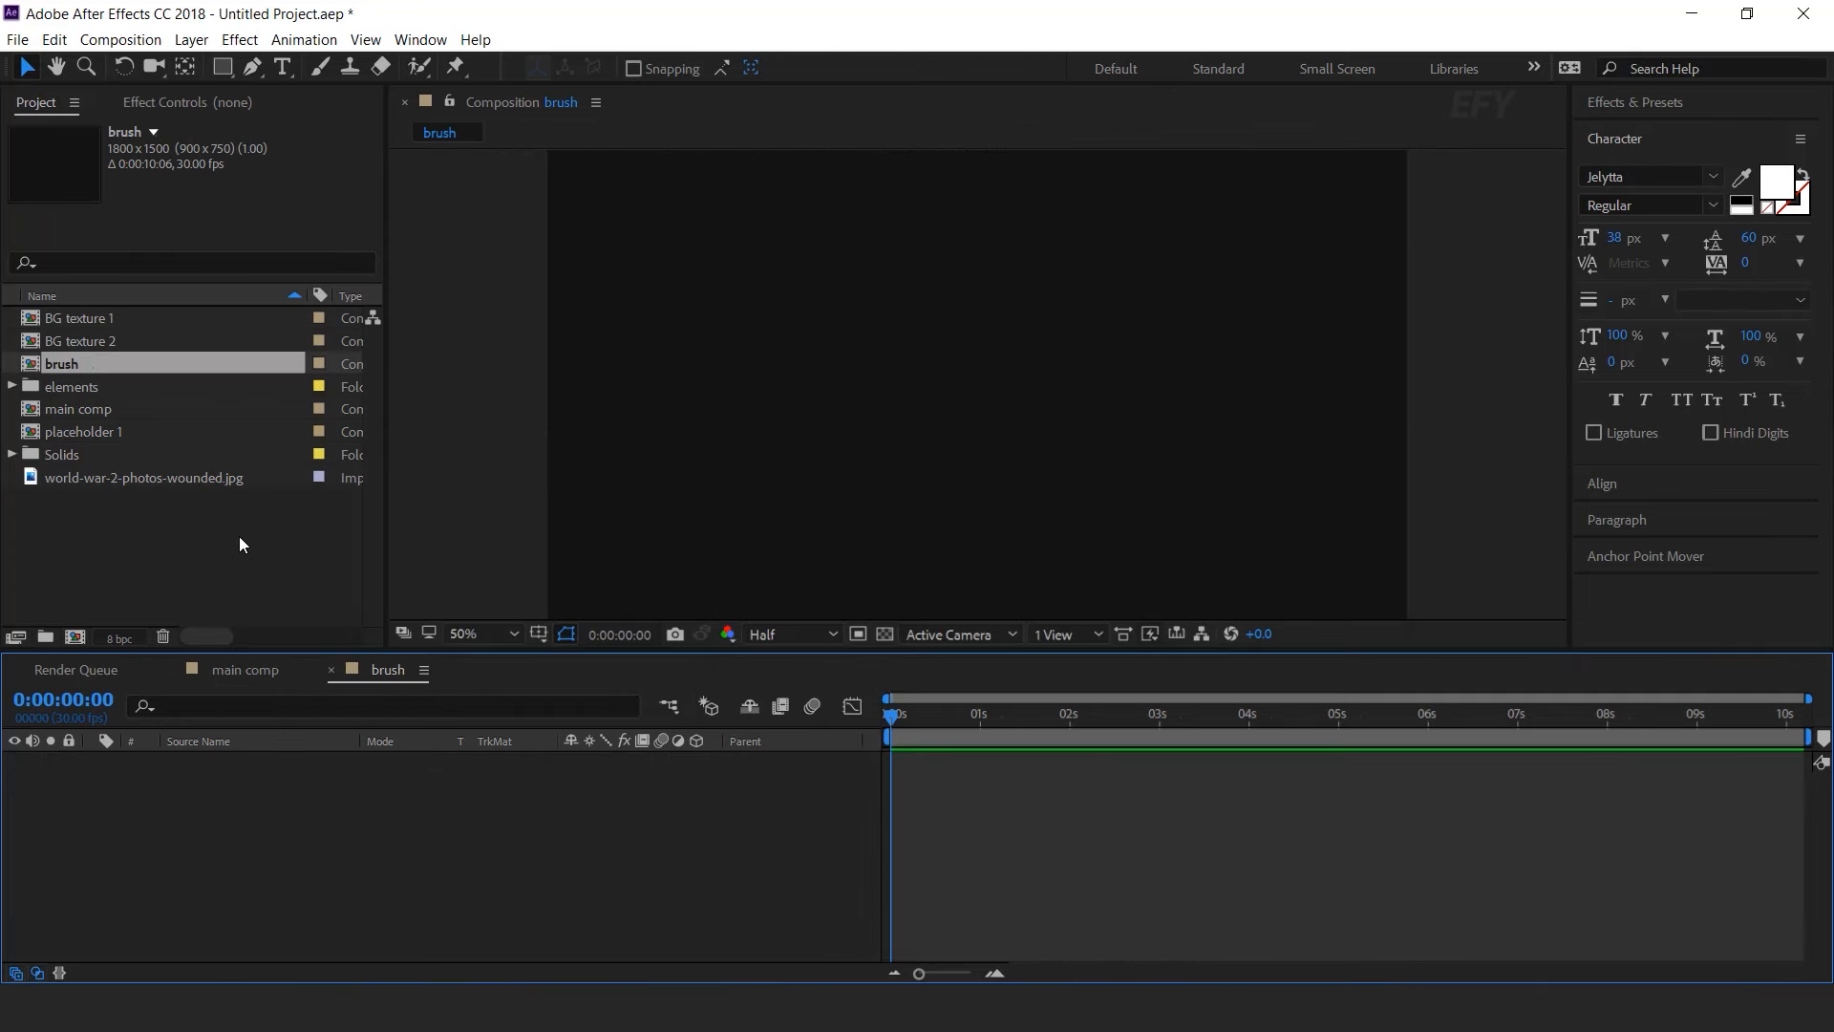
# - Add brush-stroke-banner-background.png from the elements folder to the brush composition
pyautogui.click(77, 390)
pyautogui.click(11, 387)
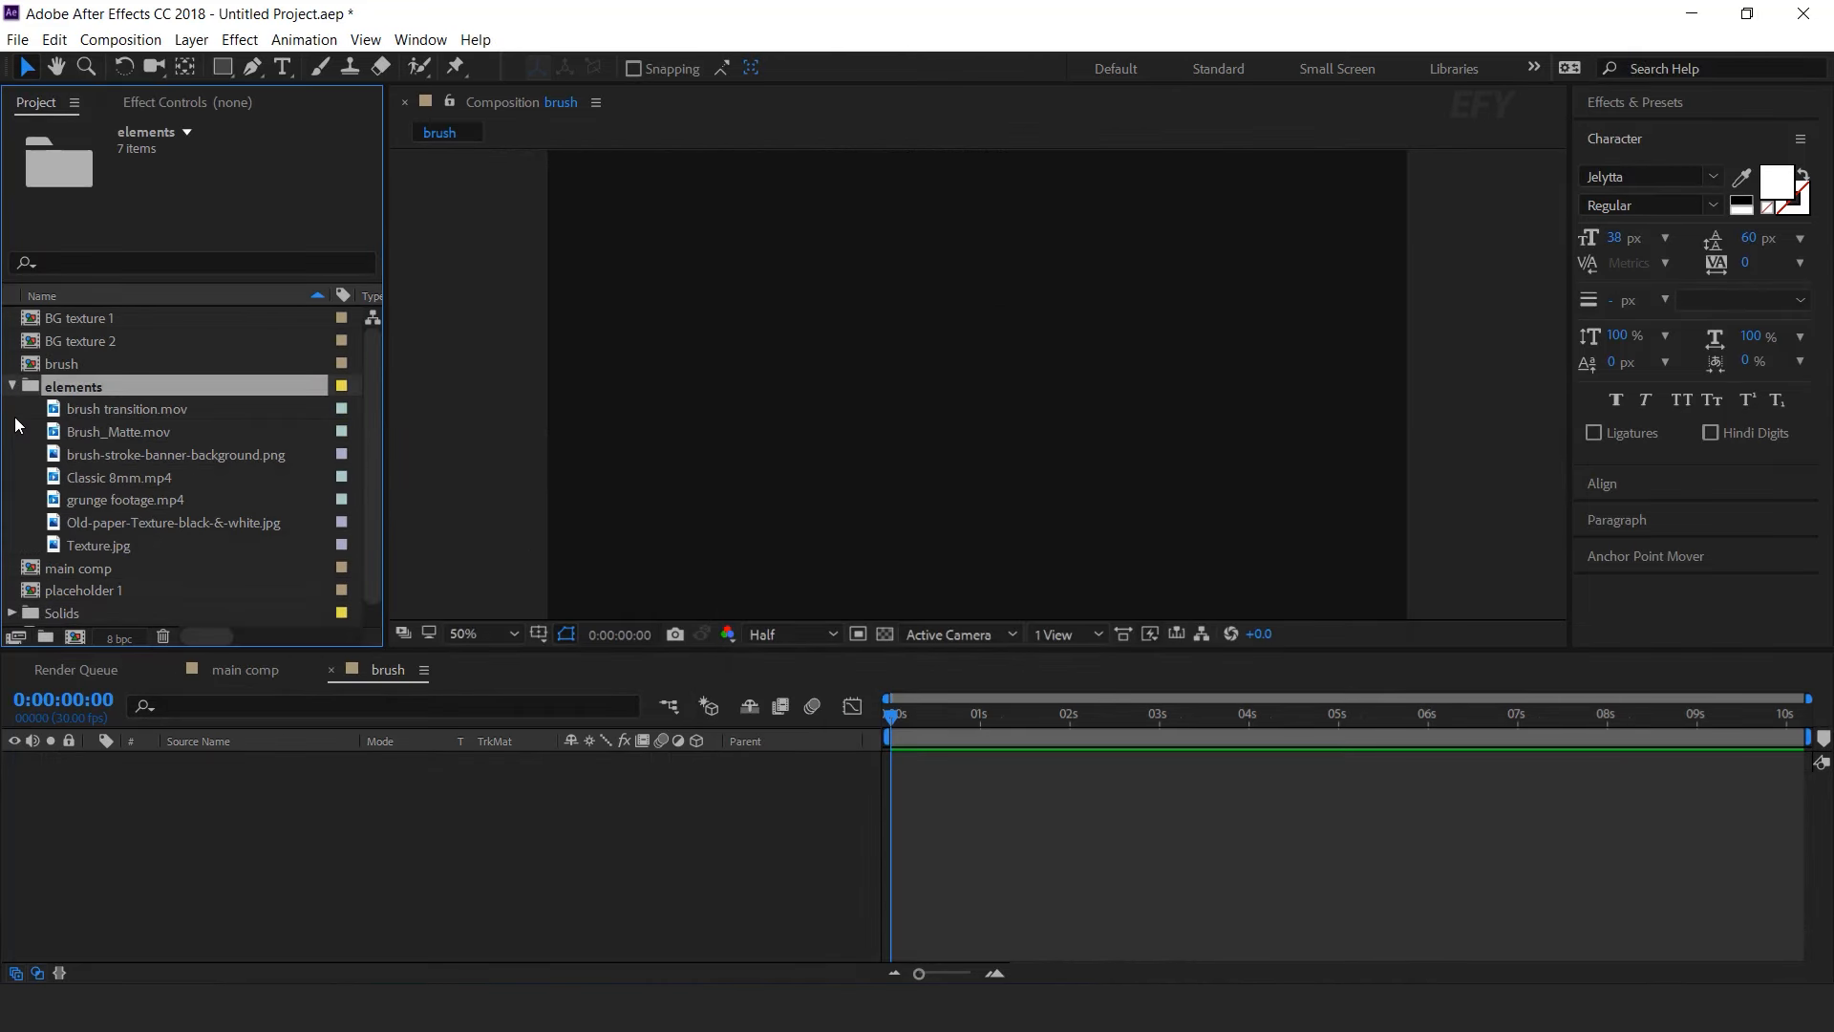
pyautogui.click(112, 461)
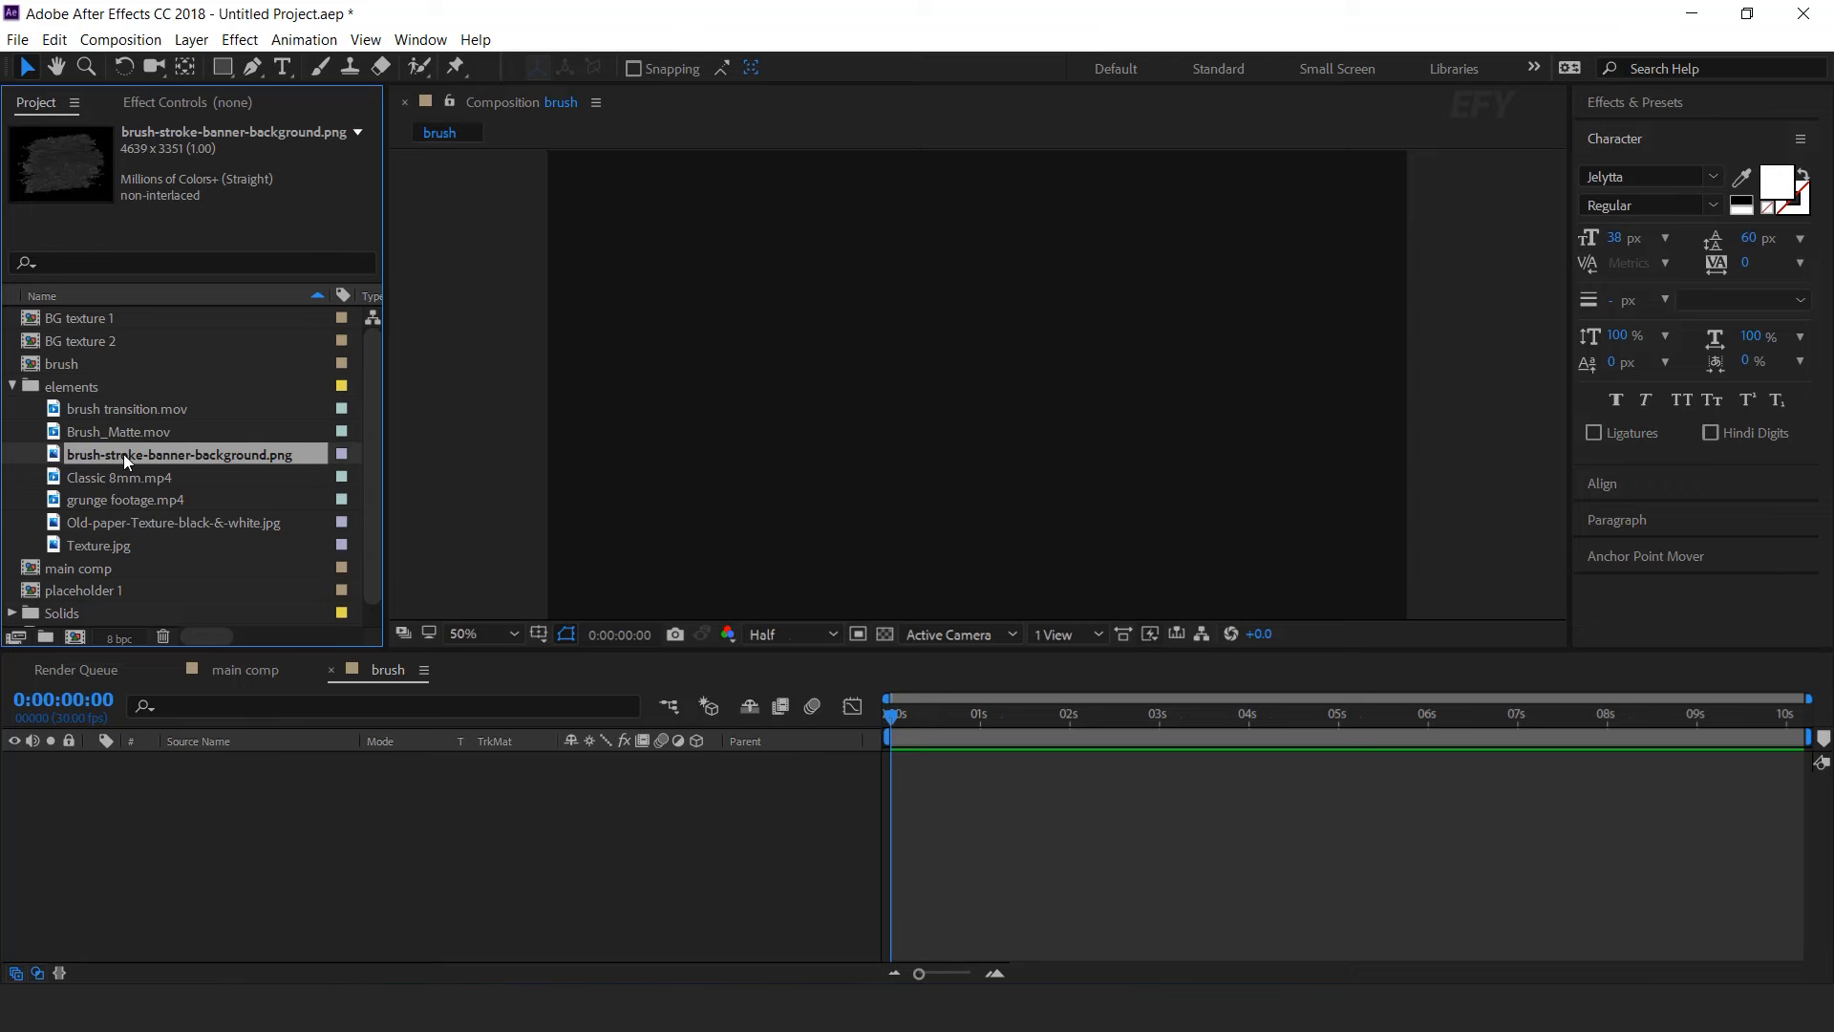
pyautogui.moveTo(107, 455)
pyautogui.mouseDown()
pyautogui.moveTo(210, 457)
pyautogui.moveTo(387, 829)
pyautogui.mouseUp()
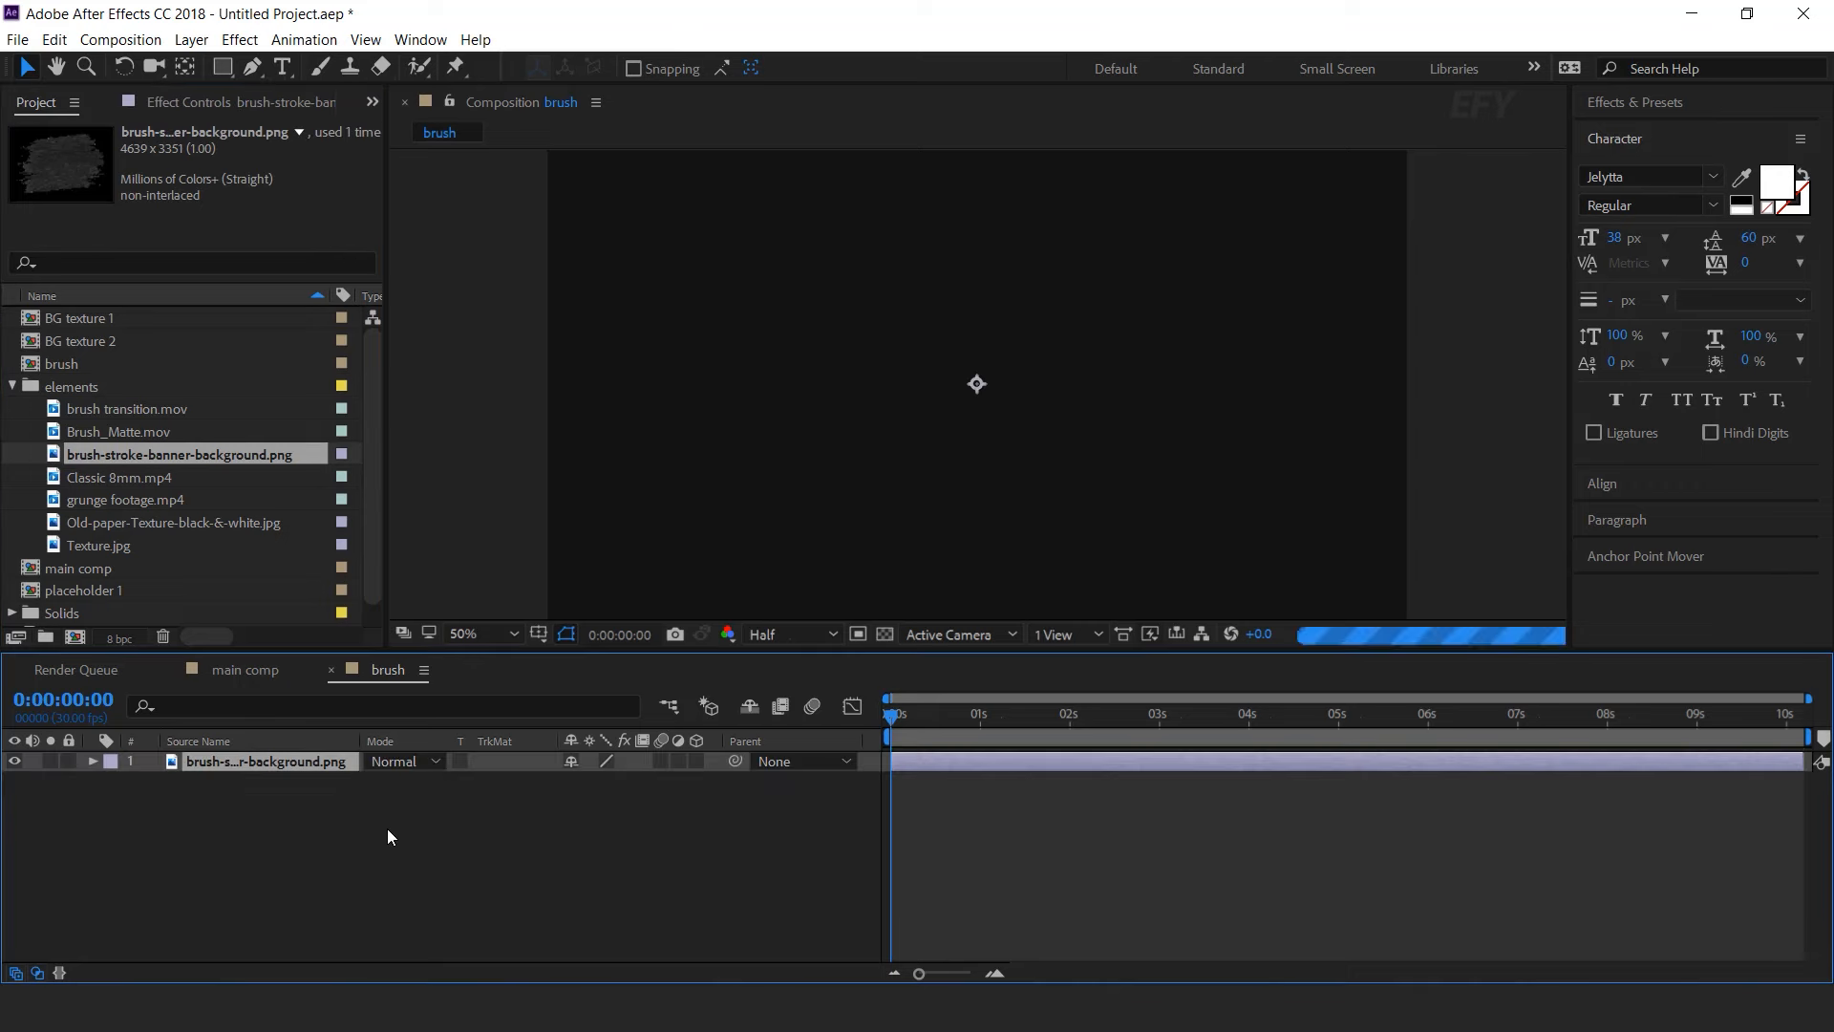
# - Scale the brush stroke layer down to fit the frame, rotate it to -22°, and nudge it slightly down and left
pyautogui.press(',')
pyautogui.press('s')
pyautogui.moveTo(640, 793); pyautogui.dragTo(557, 770)
pyautogui.click(186, 762)
pyautogui.press('r')
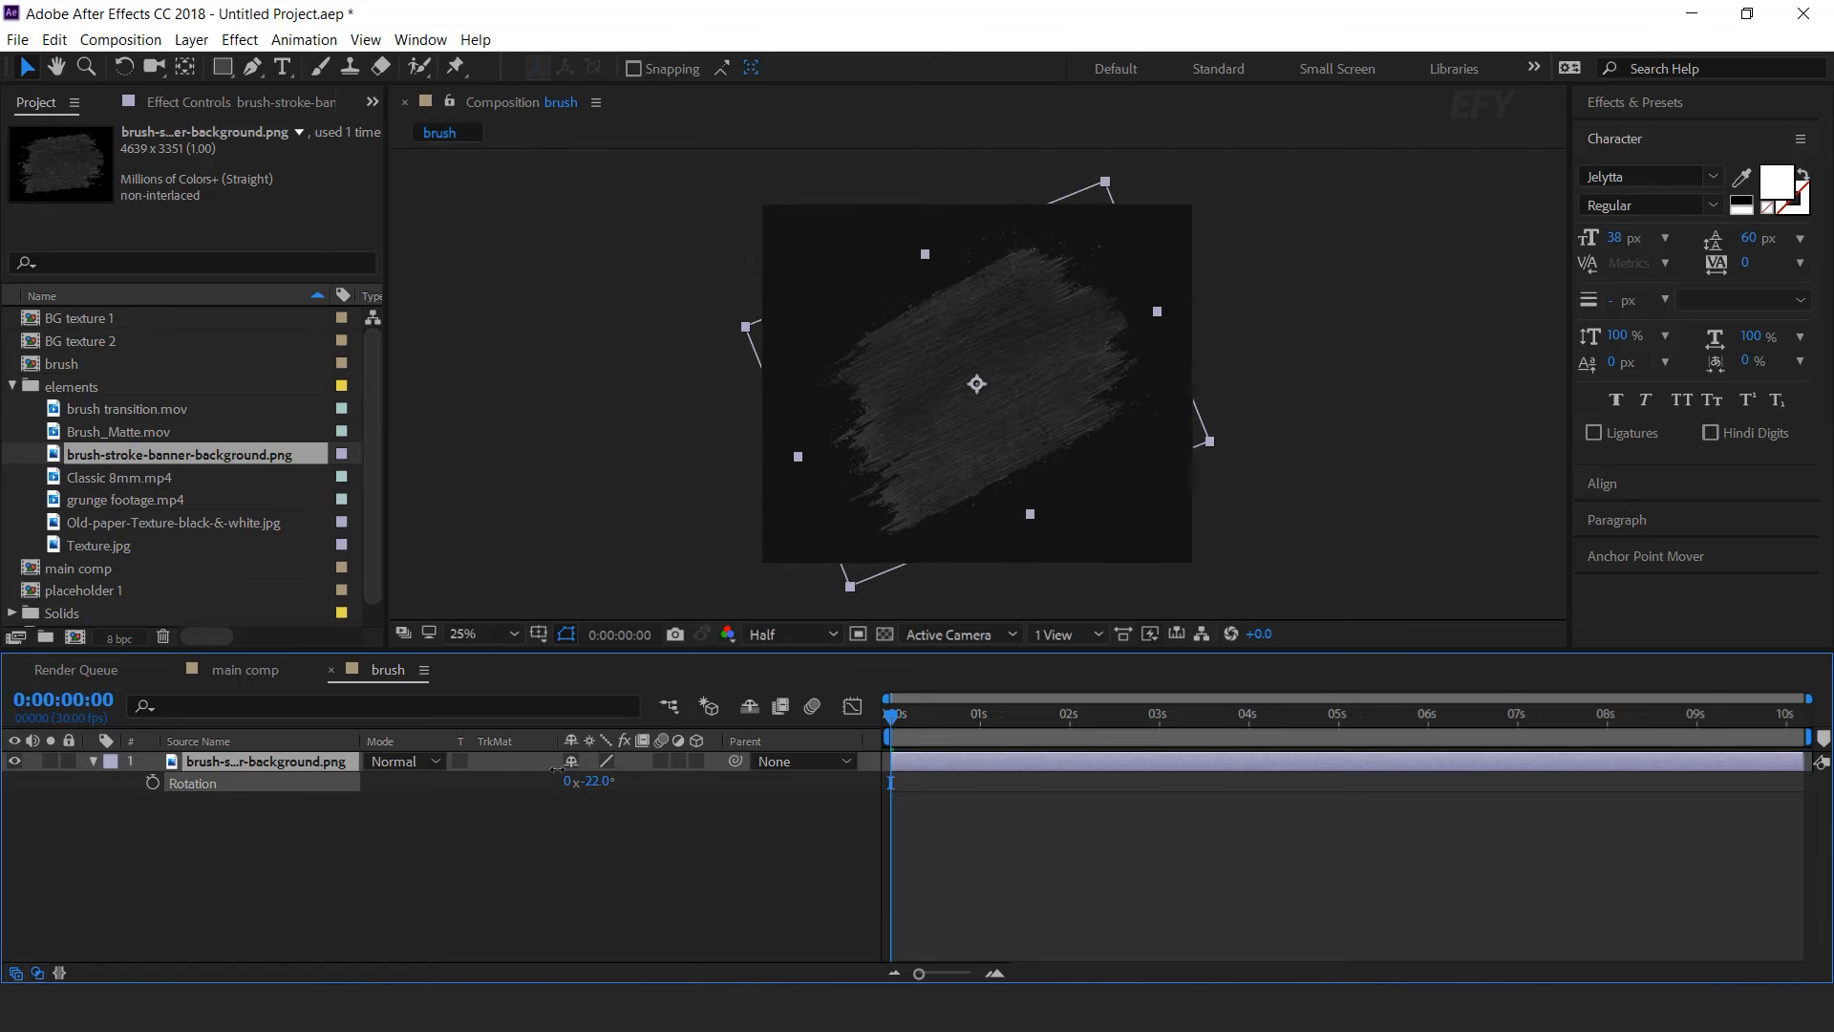
pyautogui.moveTo(1032, 376); pyautogui.dragTo(1025, 381)
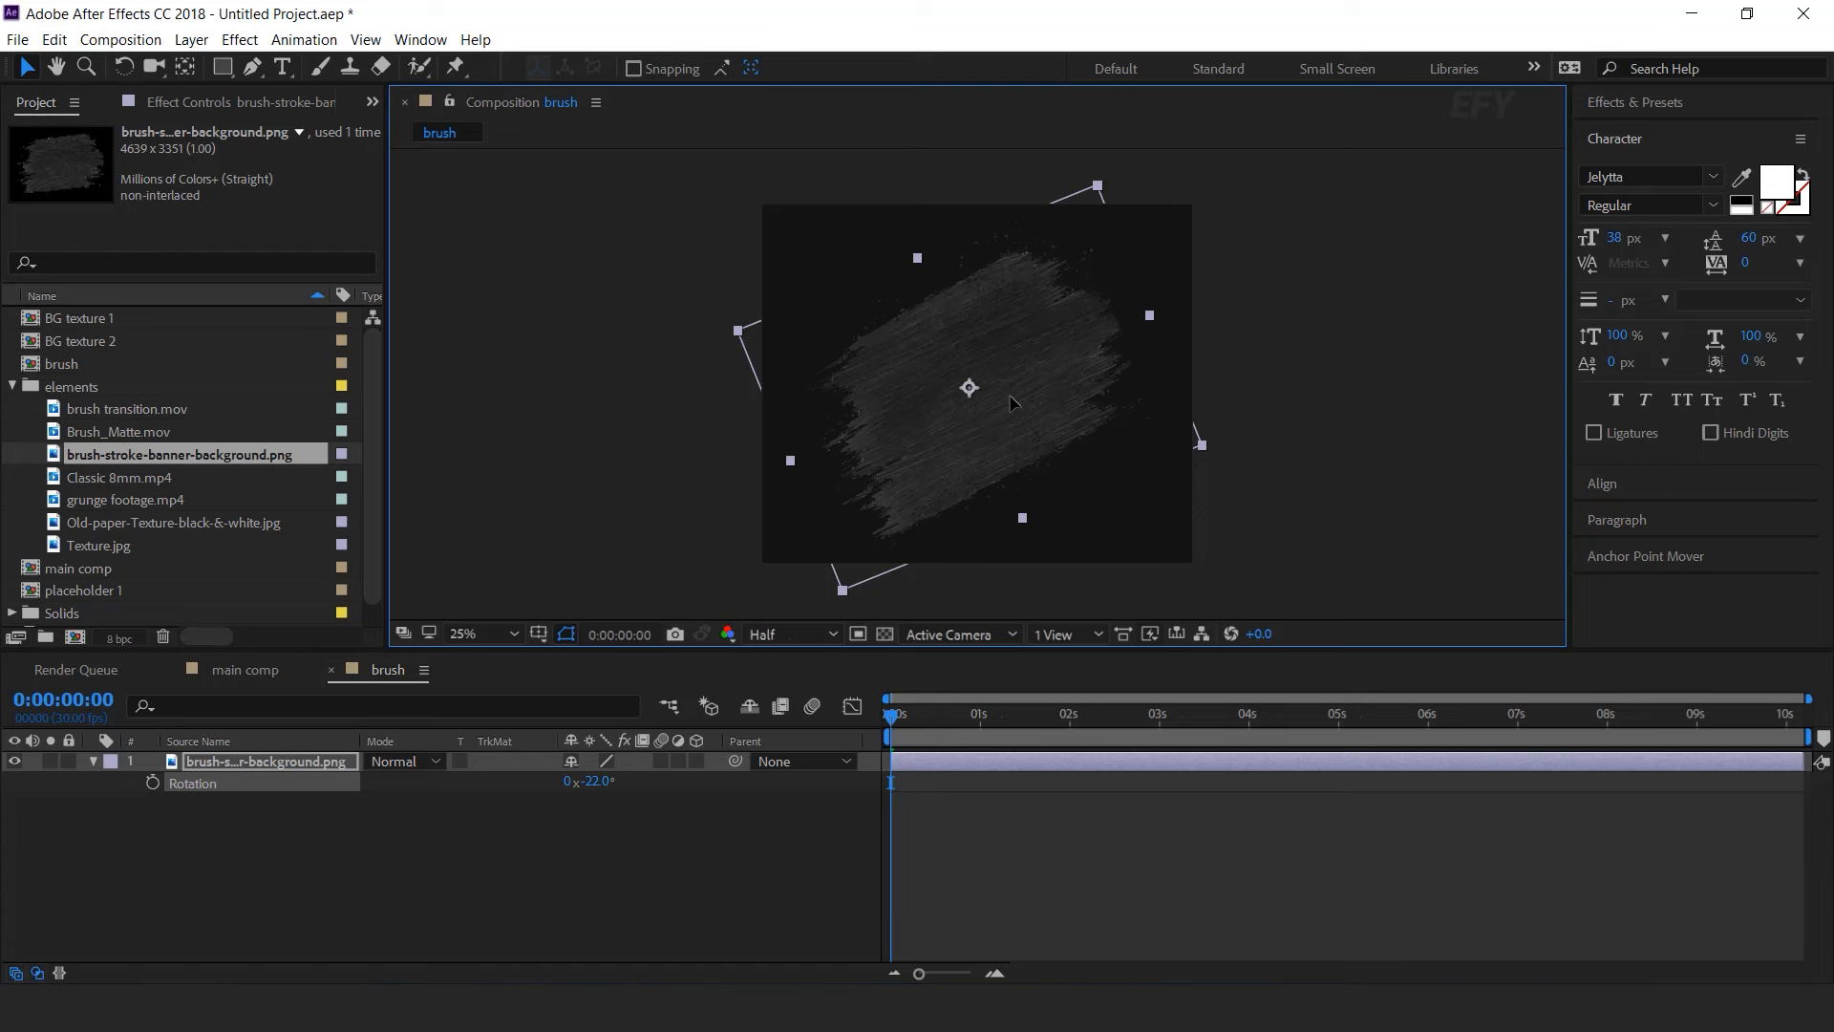
pyautogui.click(616, 858)
pyautogui.click(92, 761)
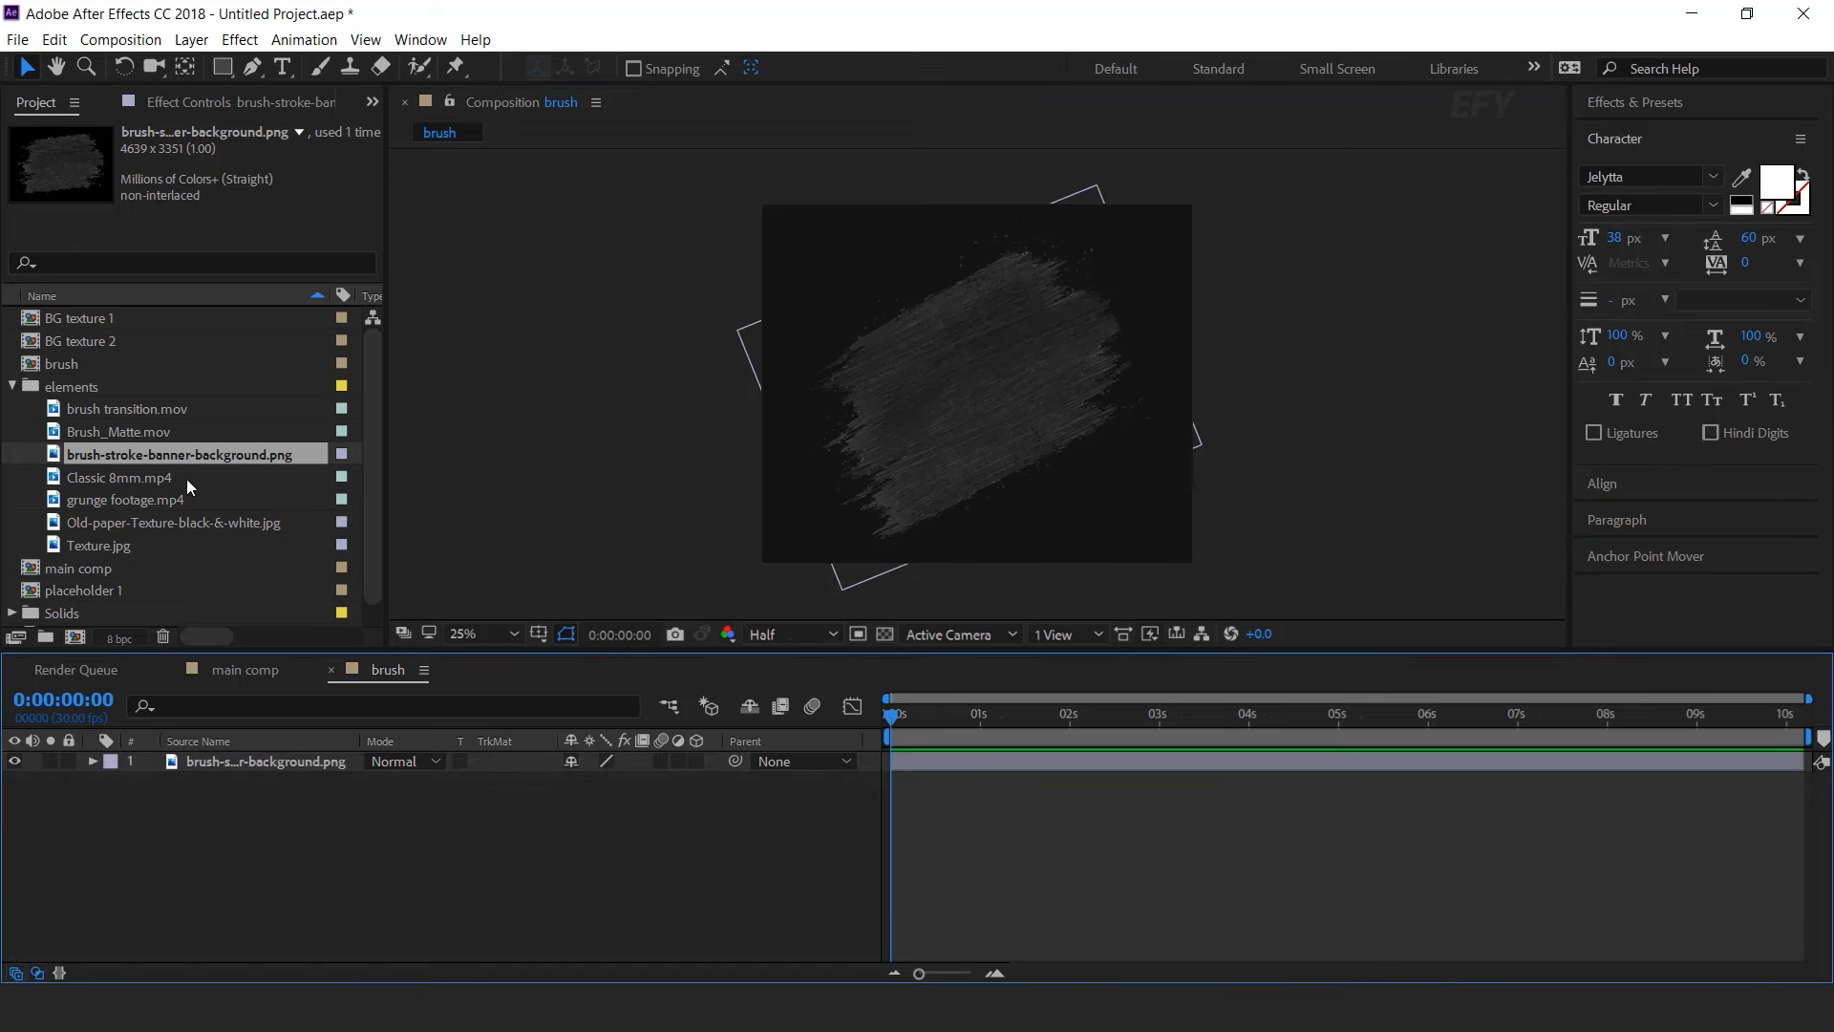
# - Place Brush_Matte.mov above the brush stroke layer and use it as that layer's alpha track matte
pyautogui.click(145, 431)
pyautogui.moveTo(53, 435)
pyautogui.mouseDown()
pyautogui.moveTo(237, 599)
pyautogui.moveTo(290, 755)
pyautogui.mouseUp()
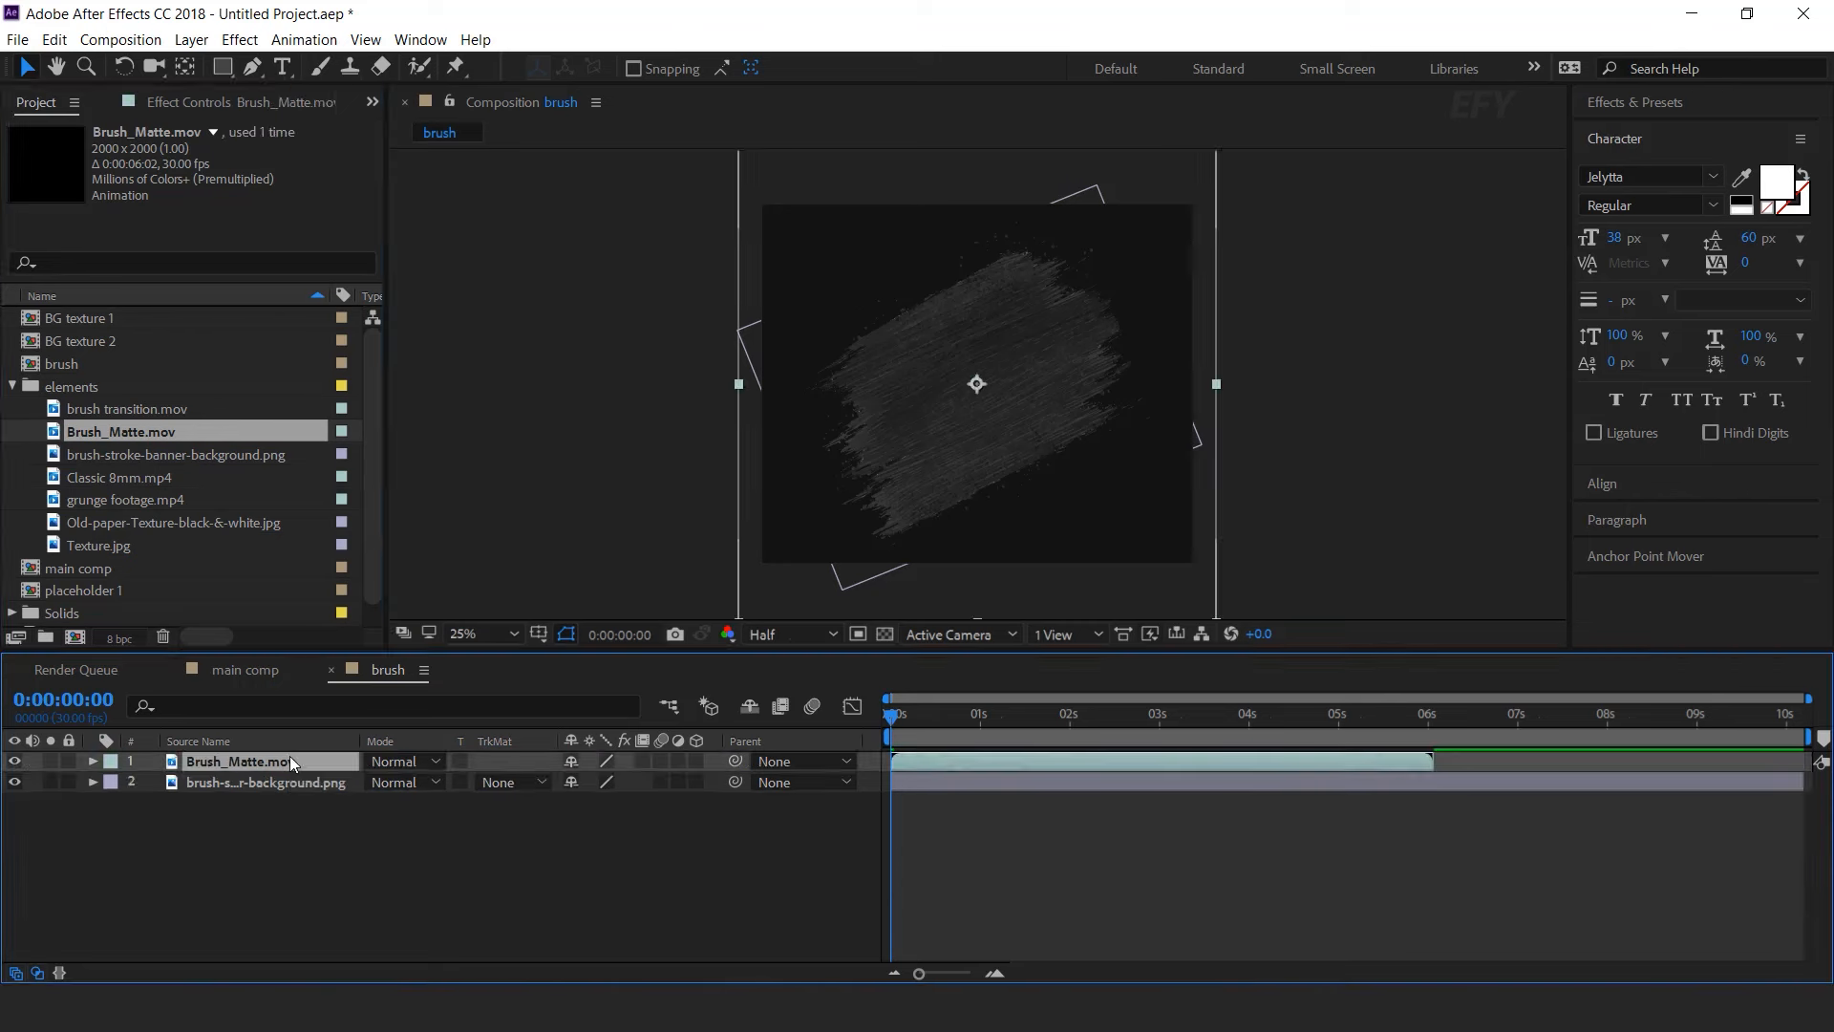
pyautogui.click(279, 787)
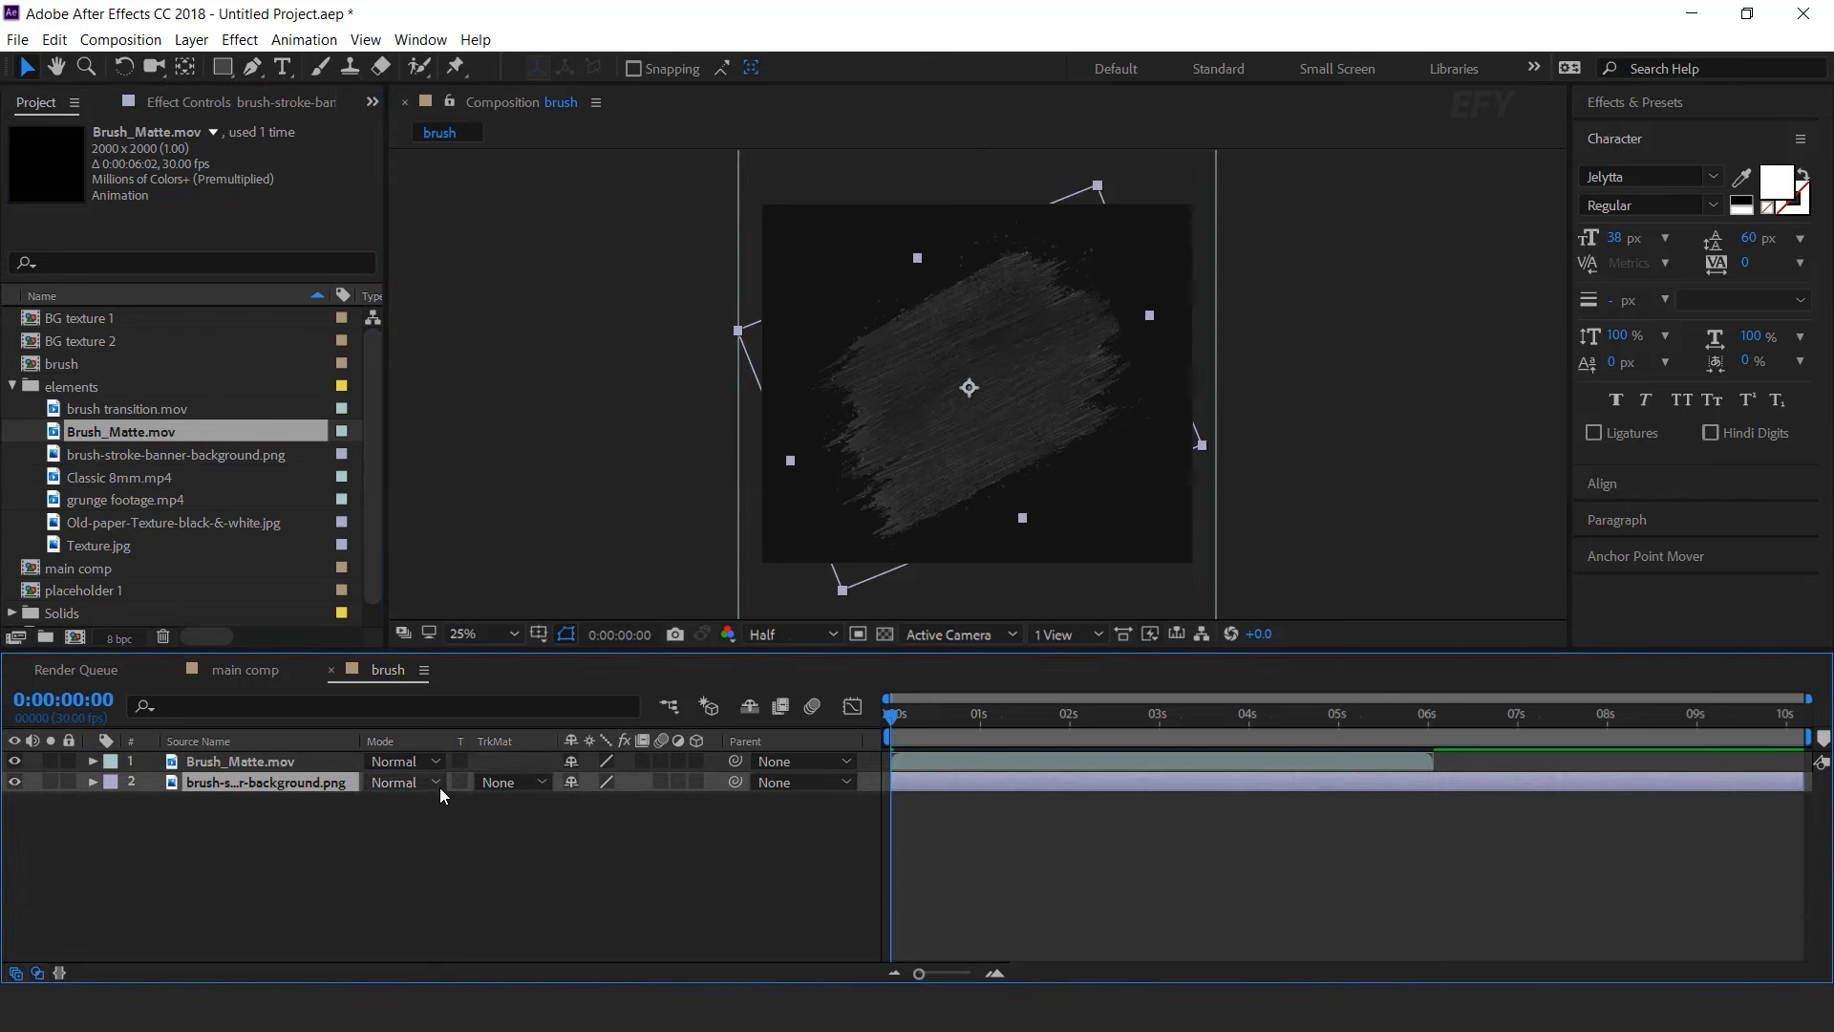
pyautogui.click(506, 782)
pyautogui.click(586, 835)
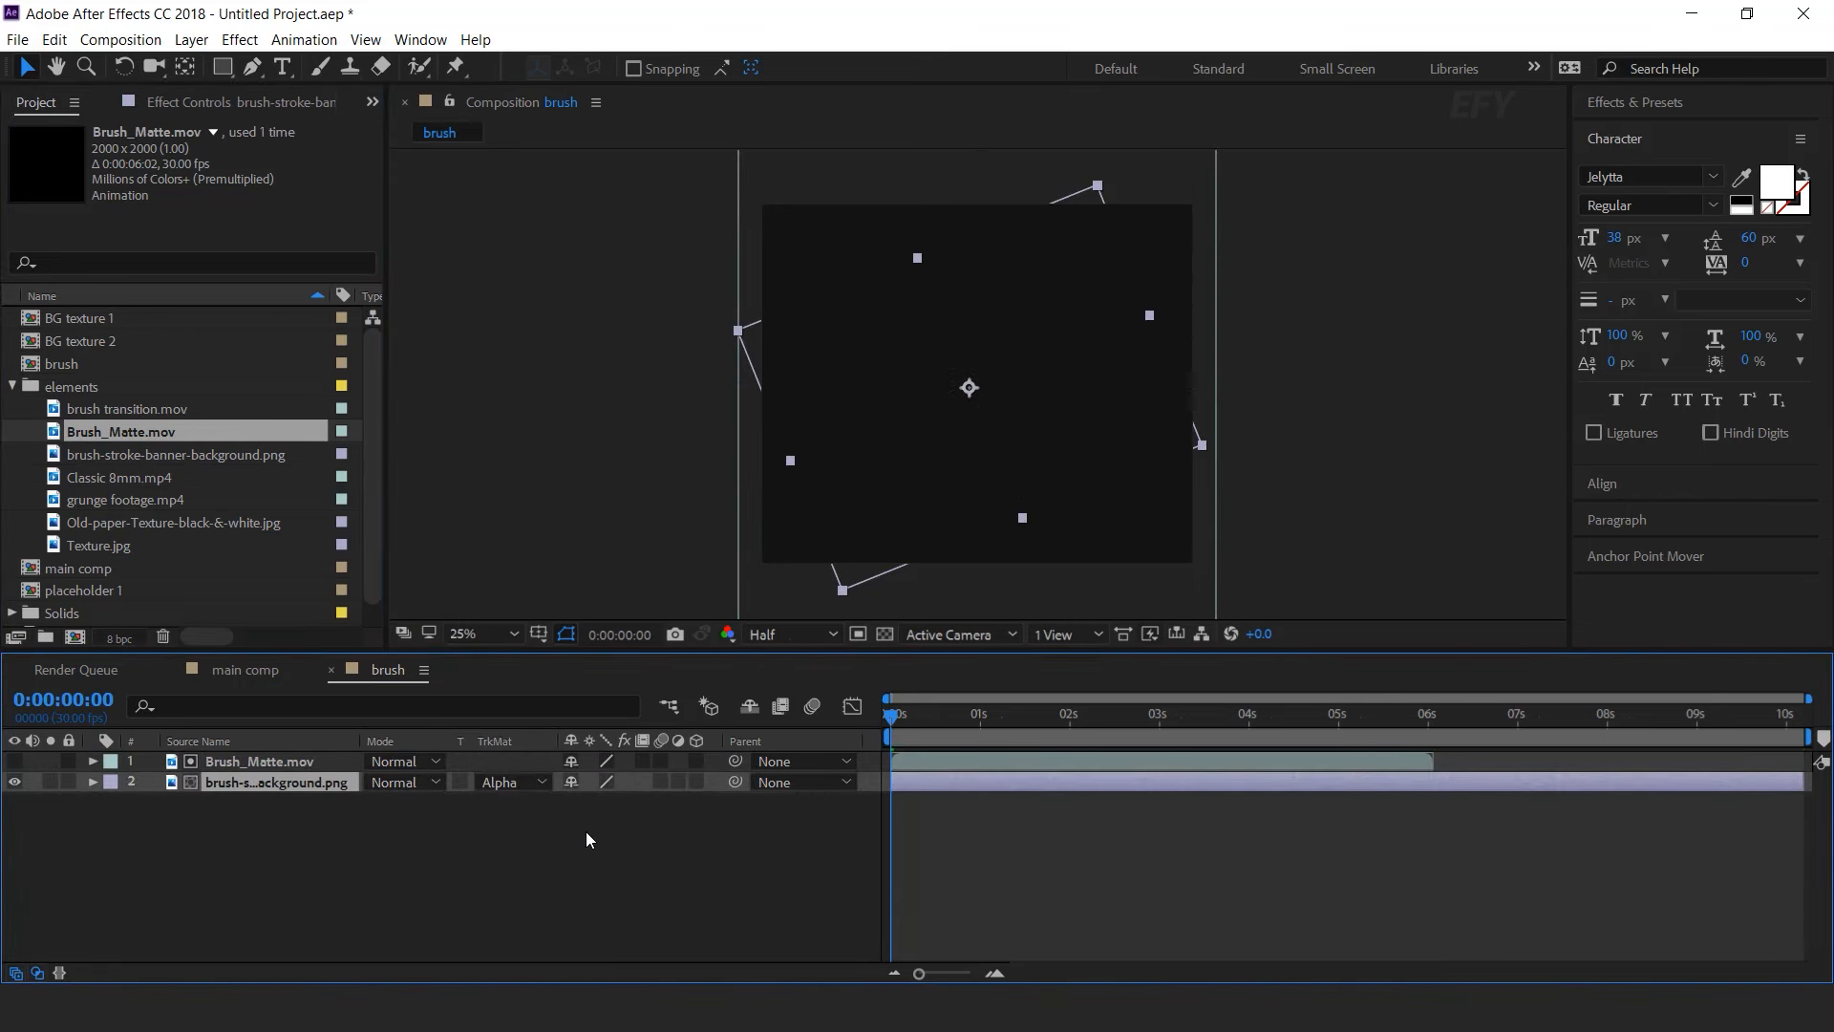
# - Preview the matte's brush reveal animation from the start of the brush composition
pyautogui.press('space')
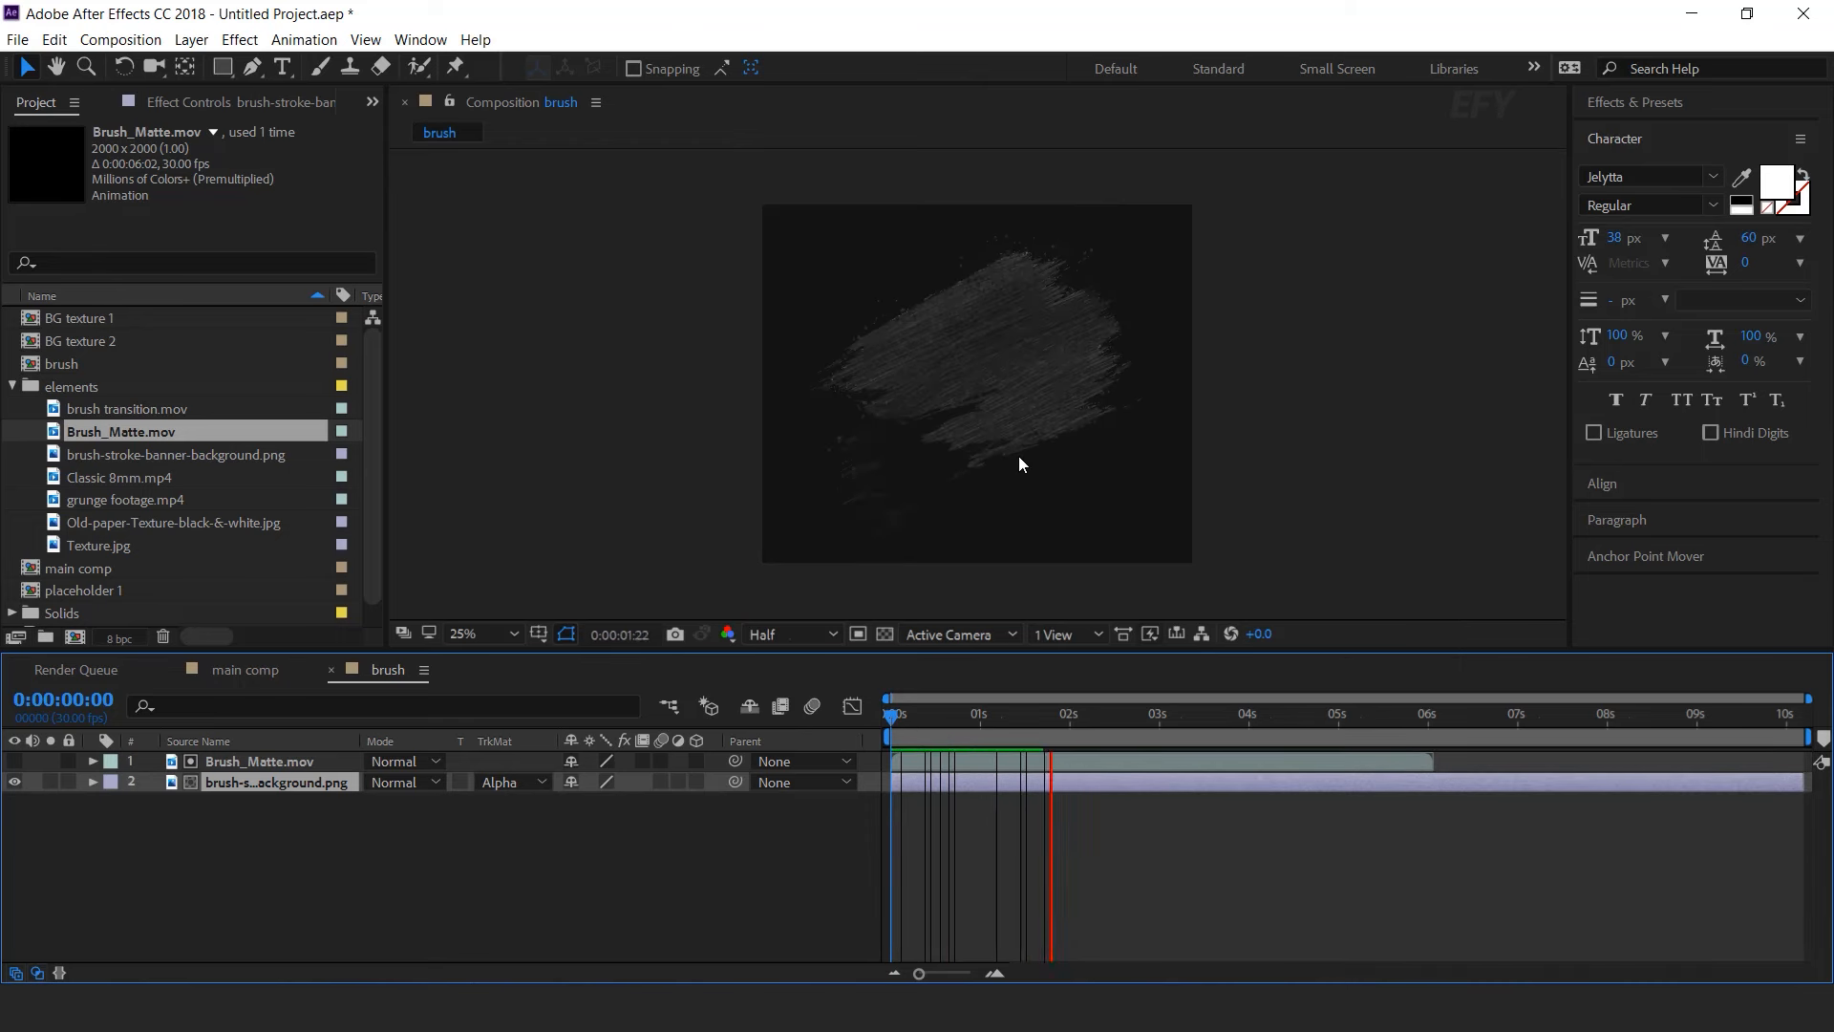
pyautogui.click(925, 719)
pyautogui.moveTo(925, 719)
pyautogui.mouseDown()
pyautogui.moveTo(954, 718)
pyautogui.moveTo(894, 720)
pyautogui.mouseUp()
pyautogui.press('space')
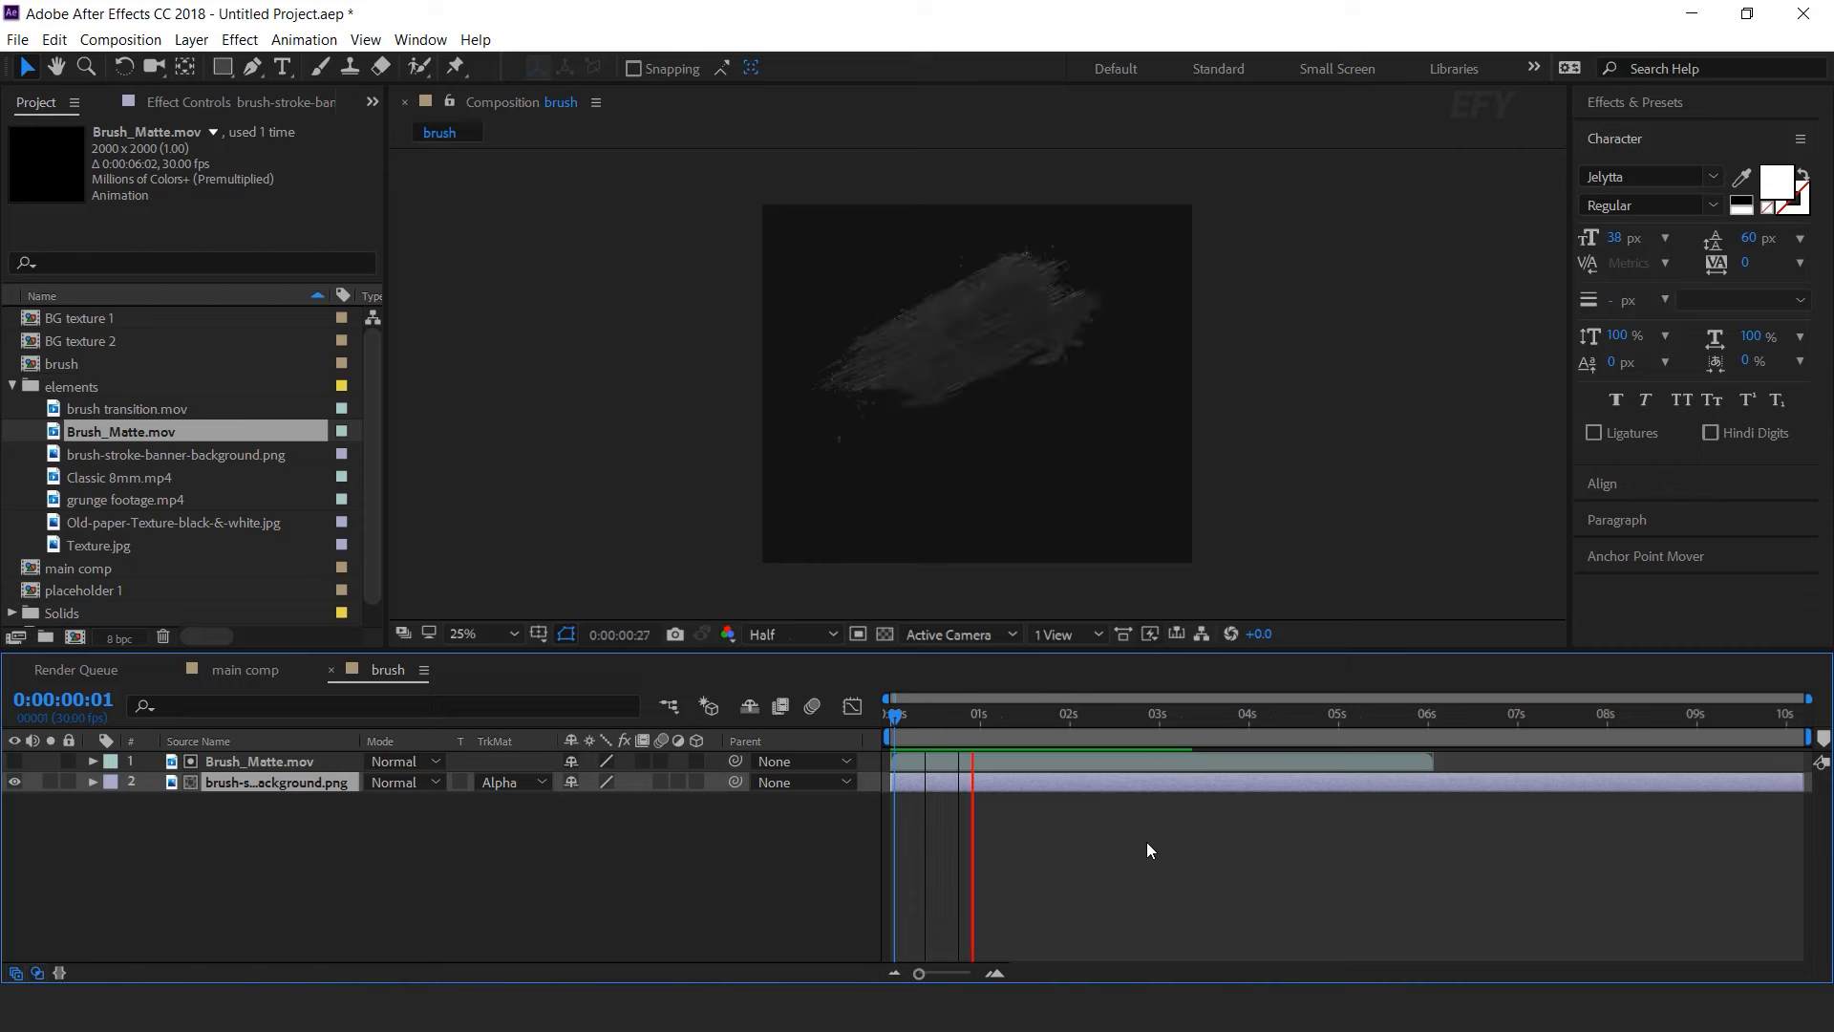
pyautogui.click(1149, 720)
# - Time-stretch the Brush_Matte.mov layer to a new duration of 0:00:03:02
pyautogui.click(1177, 761)
pyautogui.rightClick(1178, 758)
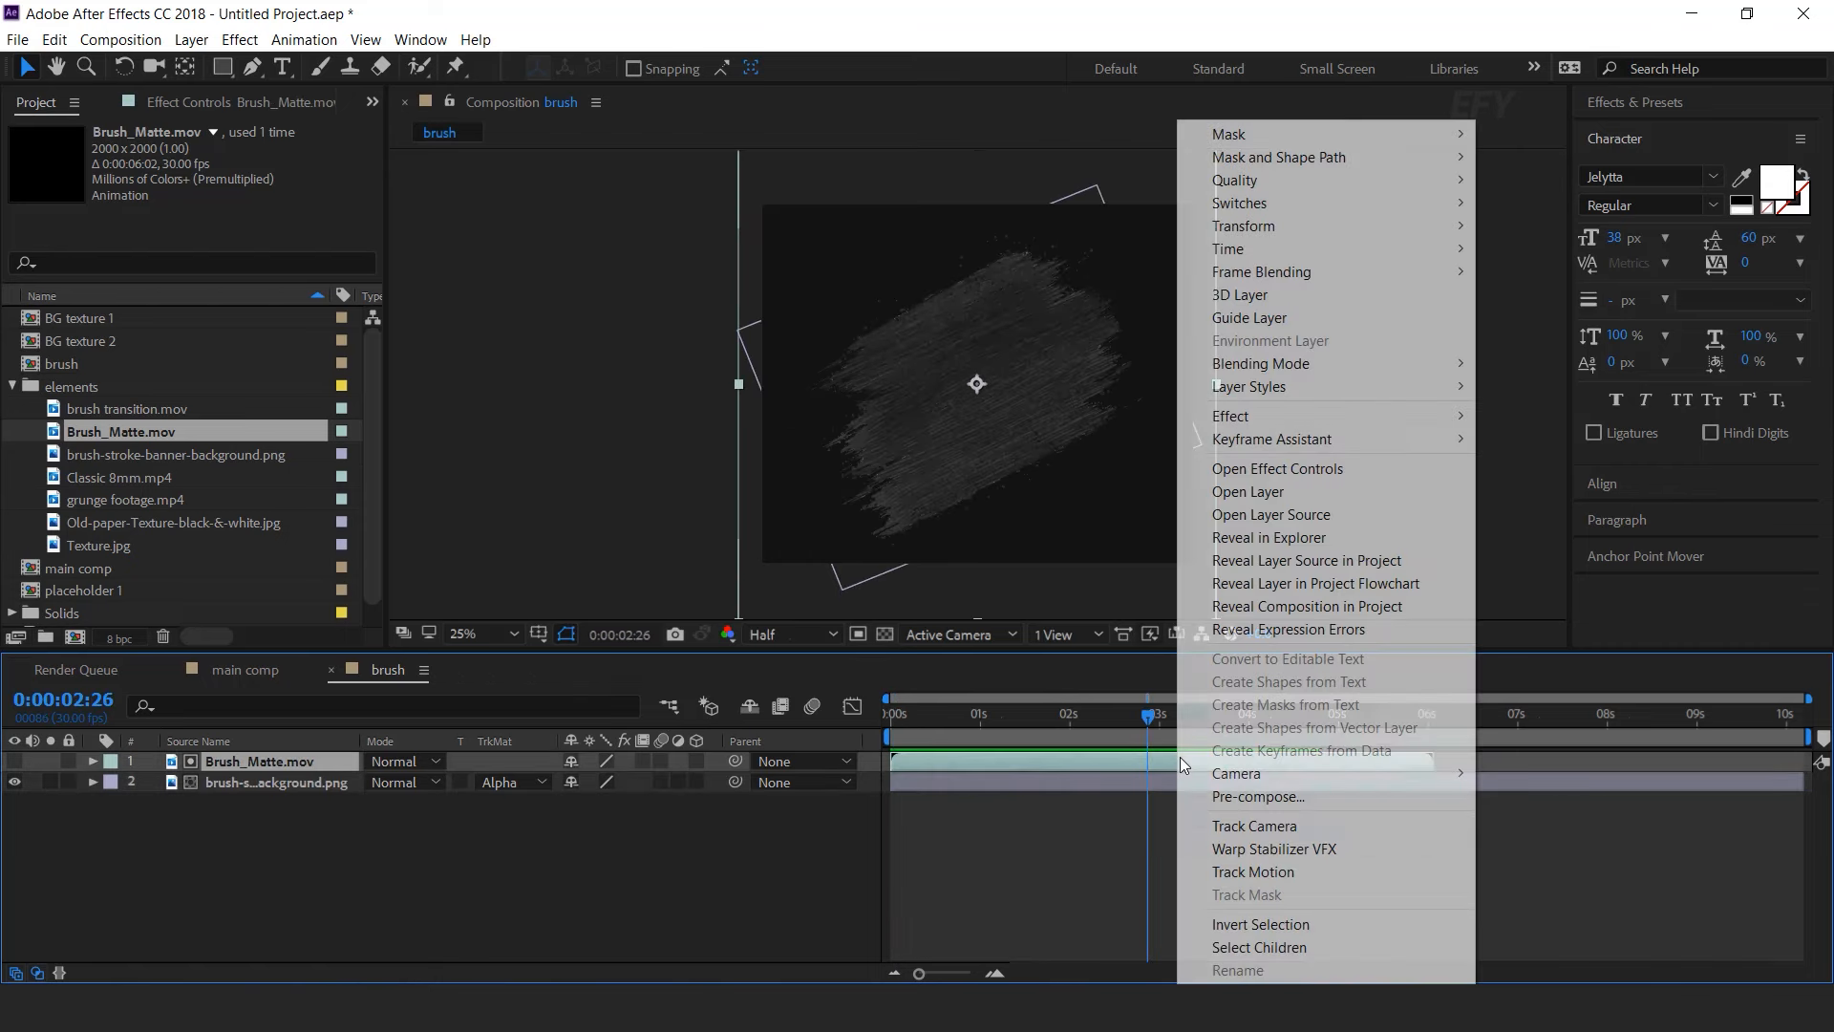
pyautogui.moveTo(1213, 251)
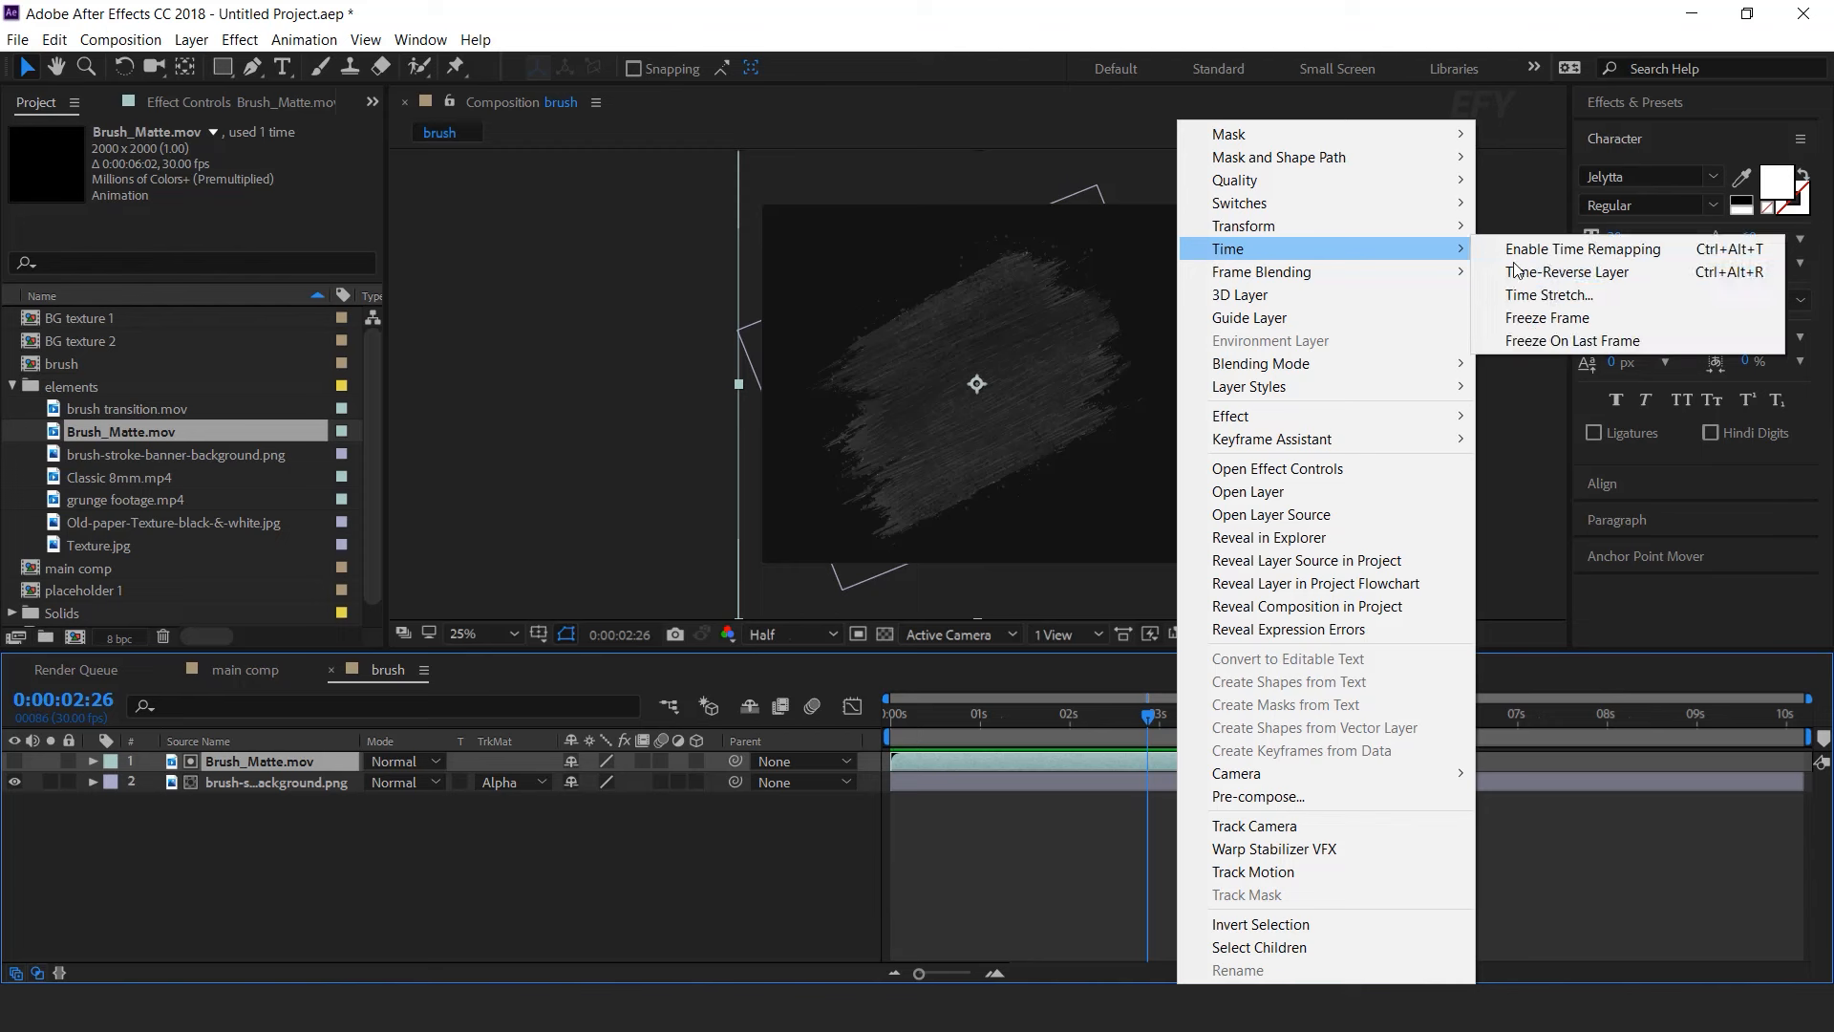
pyautogui.click(1555, 296)
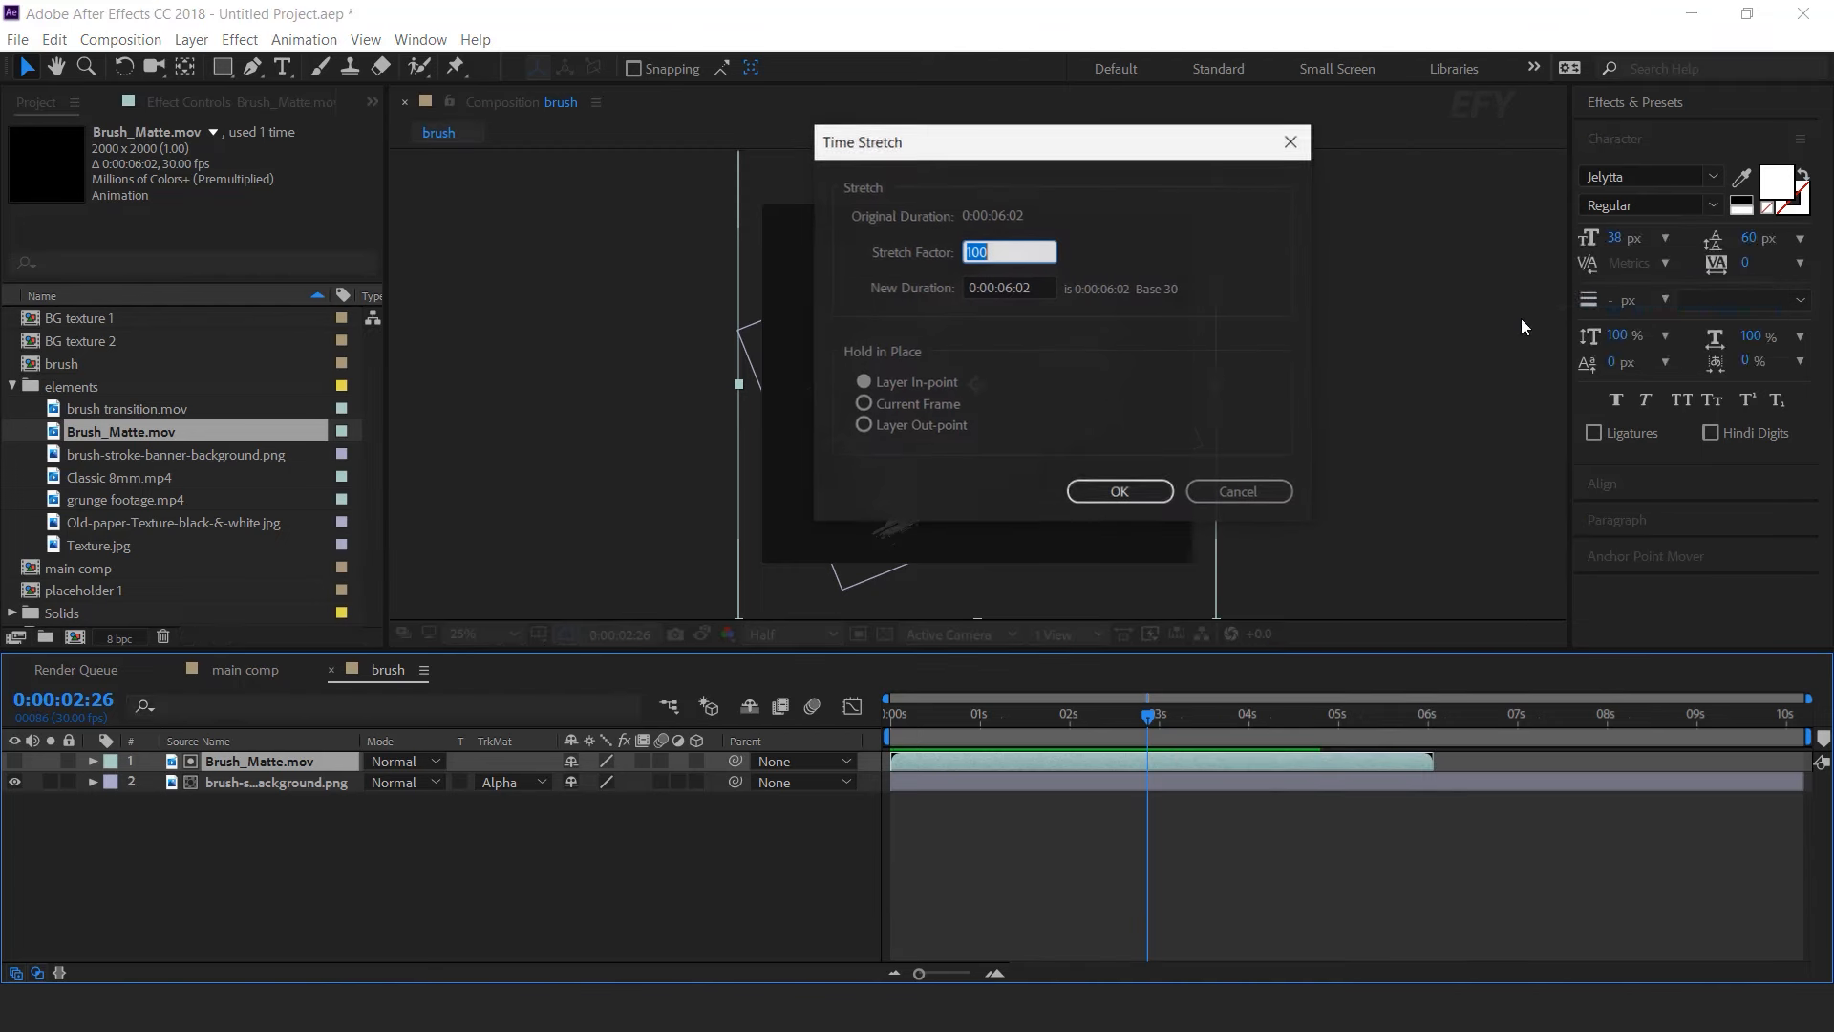
pyautogui.click(1015, 287)
pyautogui.press('BackSpace')
pyautogui.write('3')
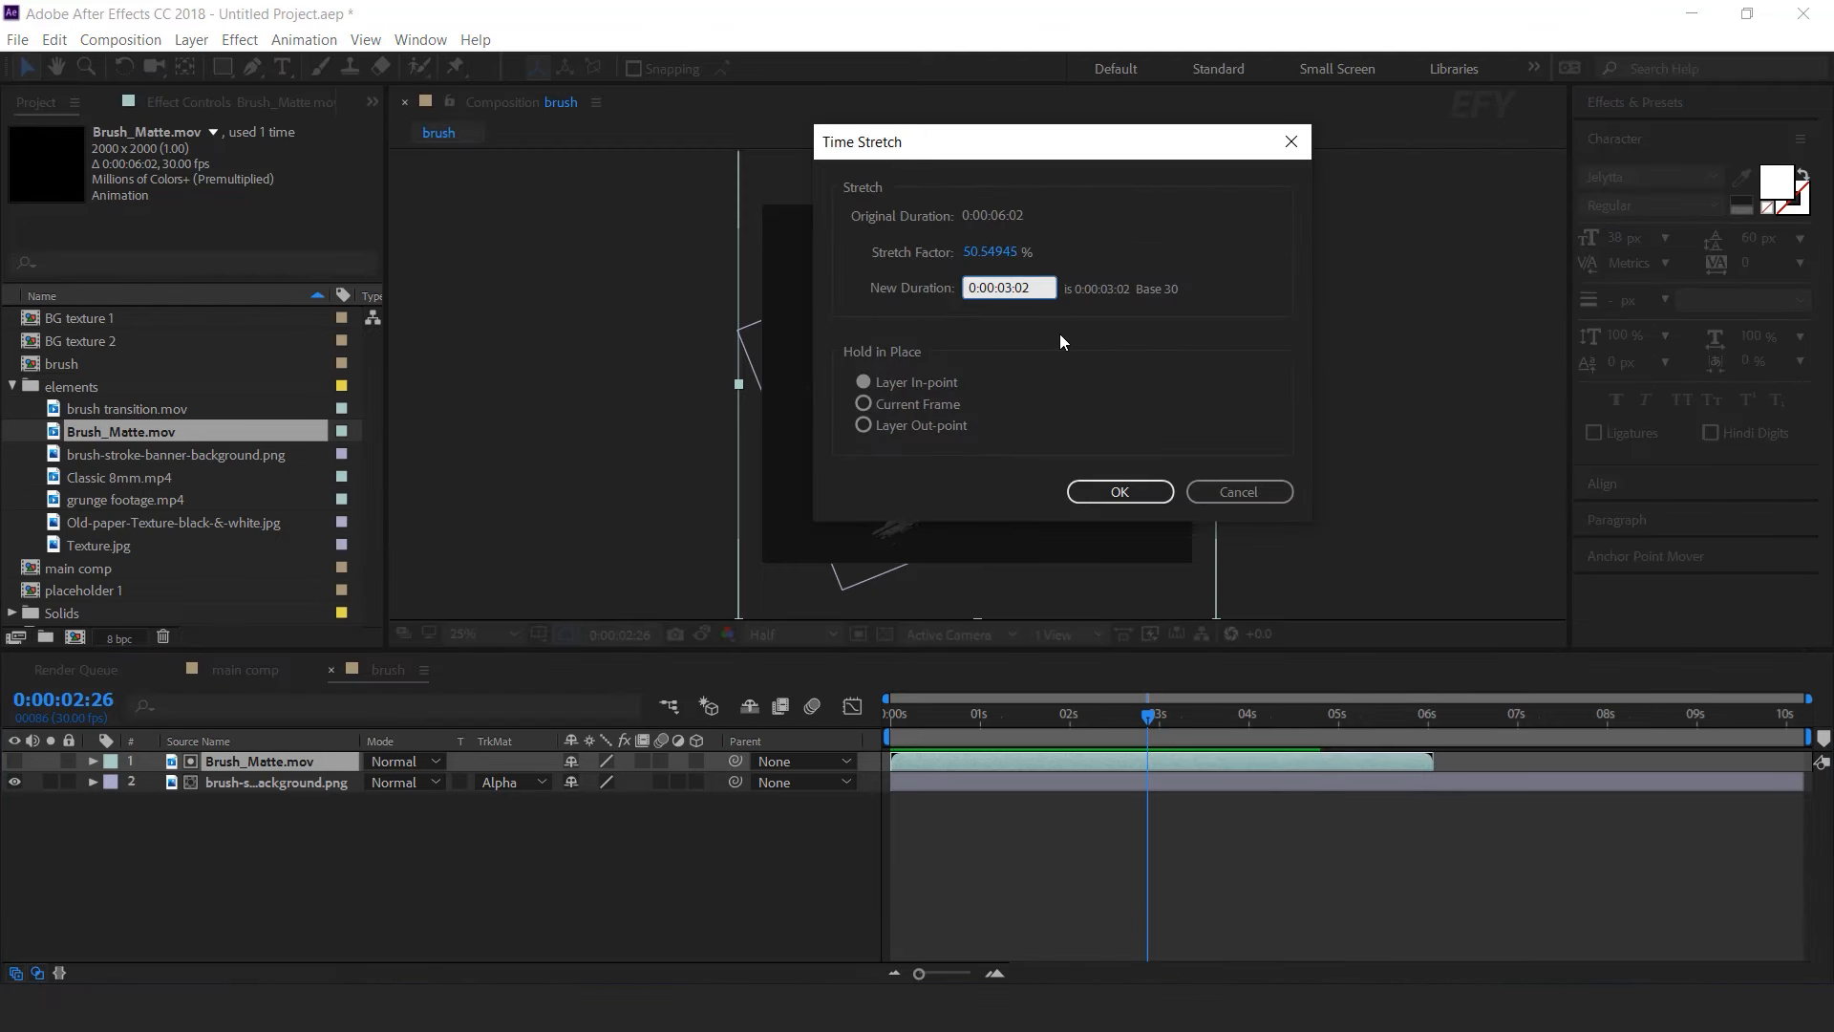
pyautogui.press('Return')
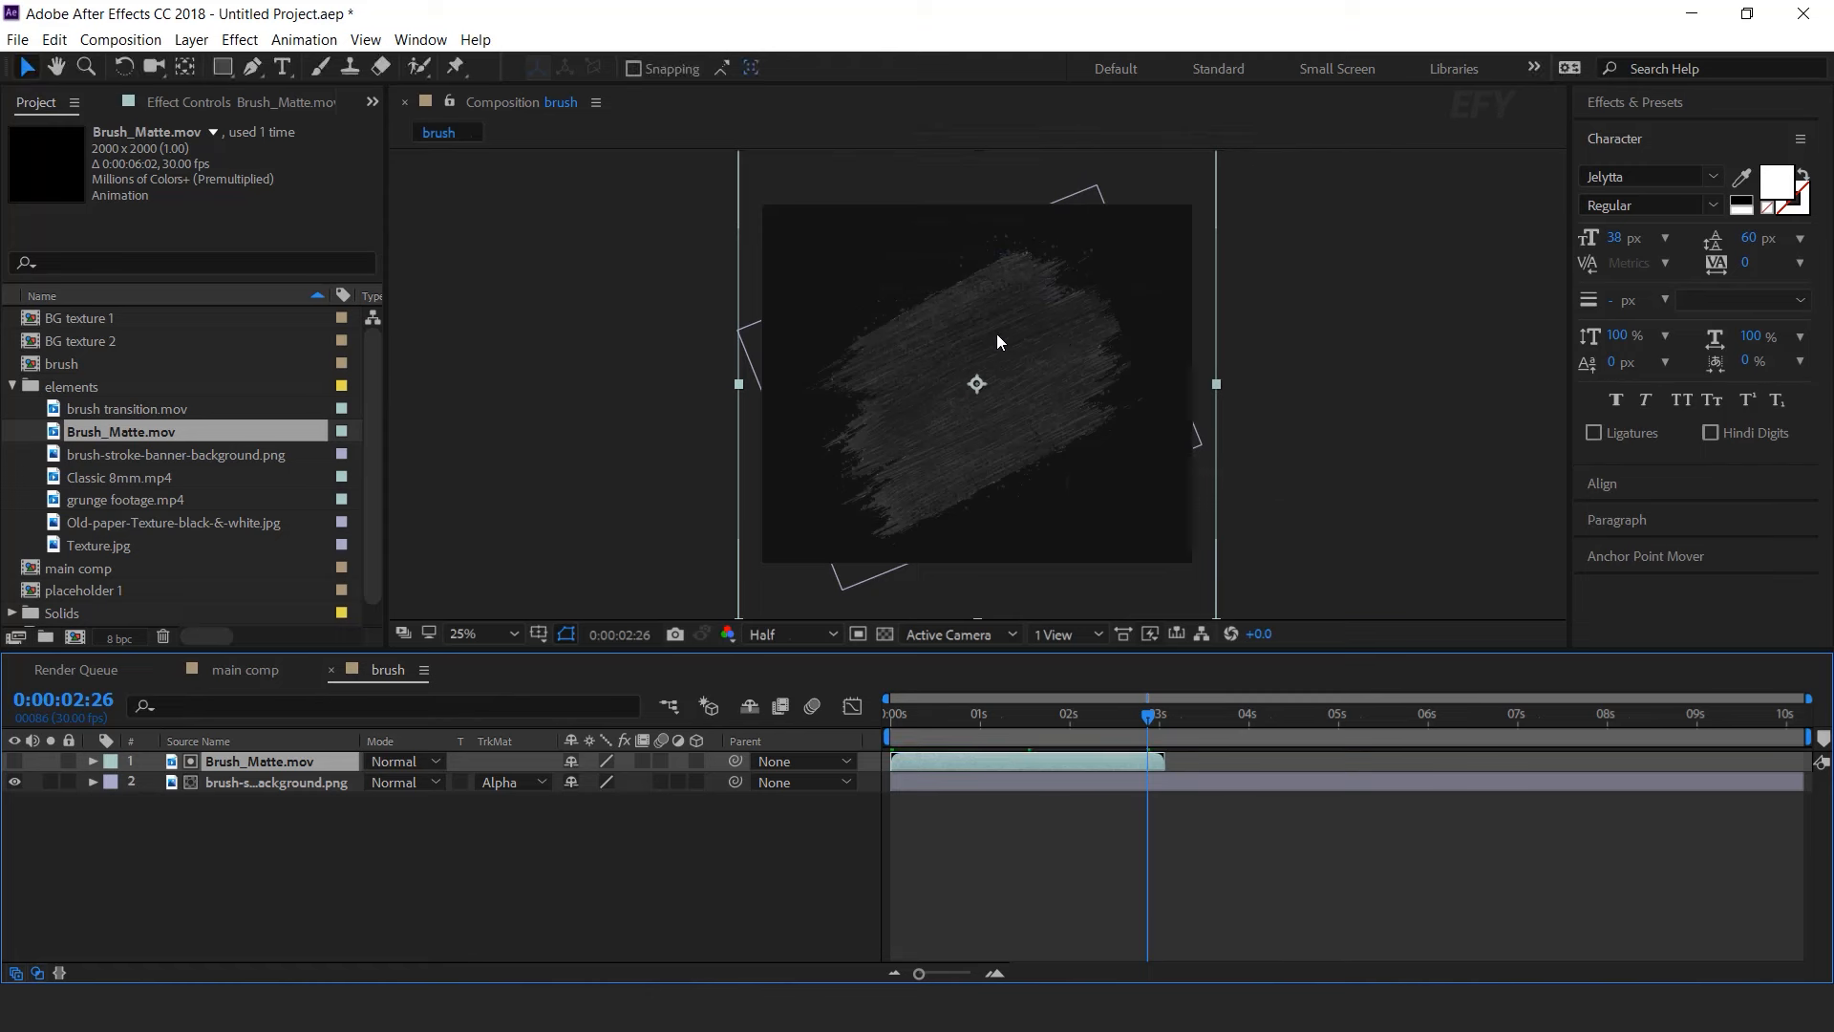
# - Preview the time-stretched brush reveal from the start of the brush composition
pyautogui.press('Home')
pyautogui.press('space')
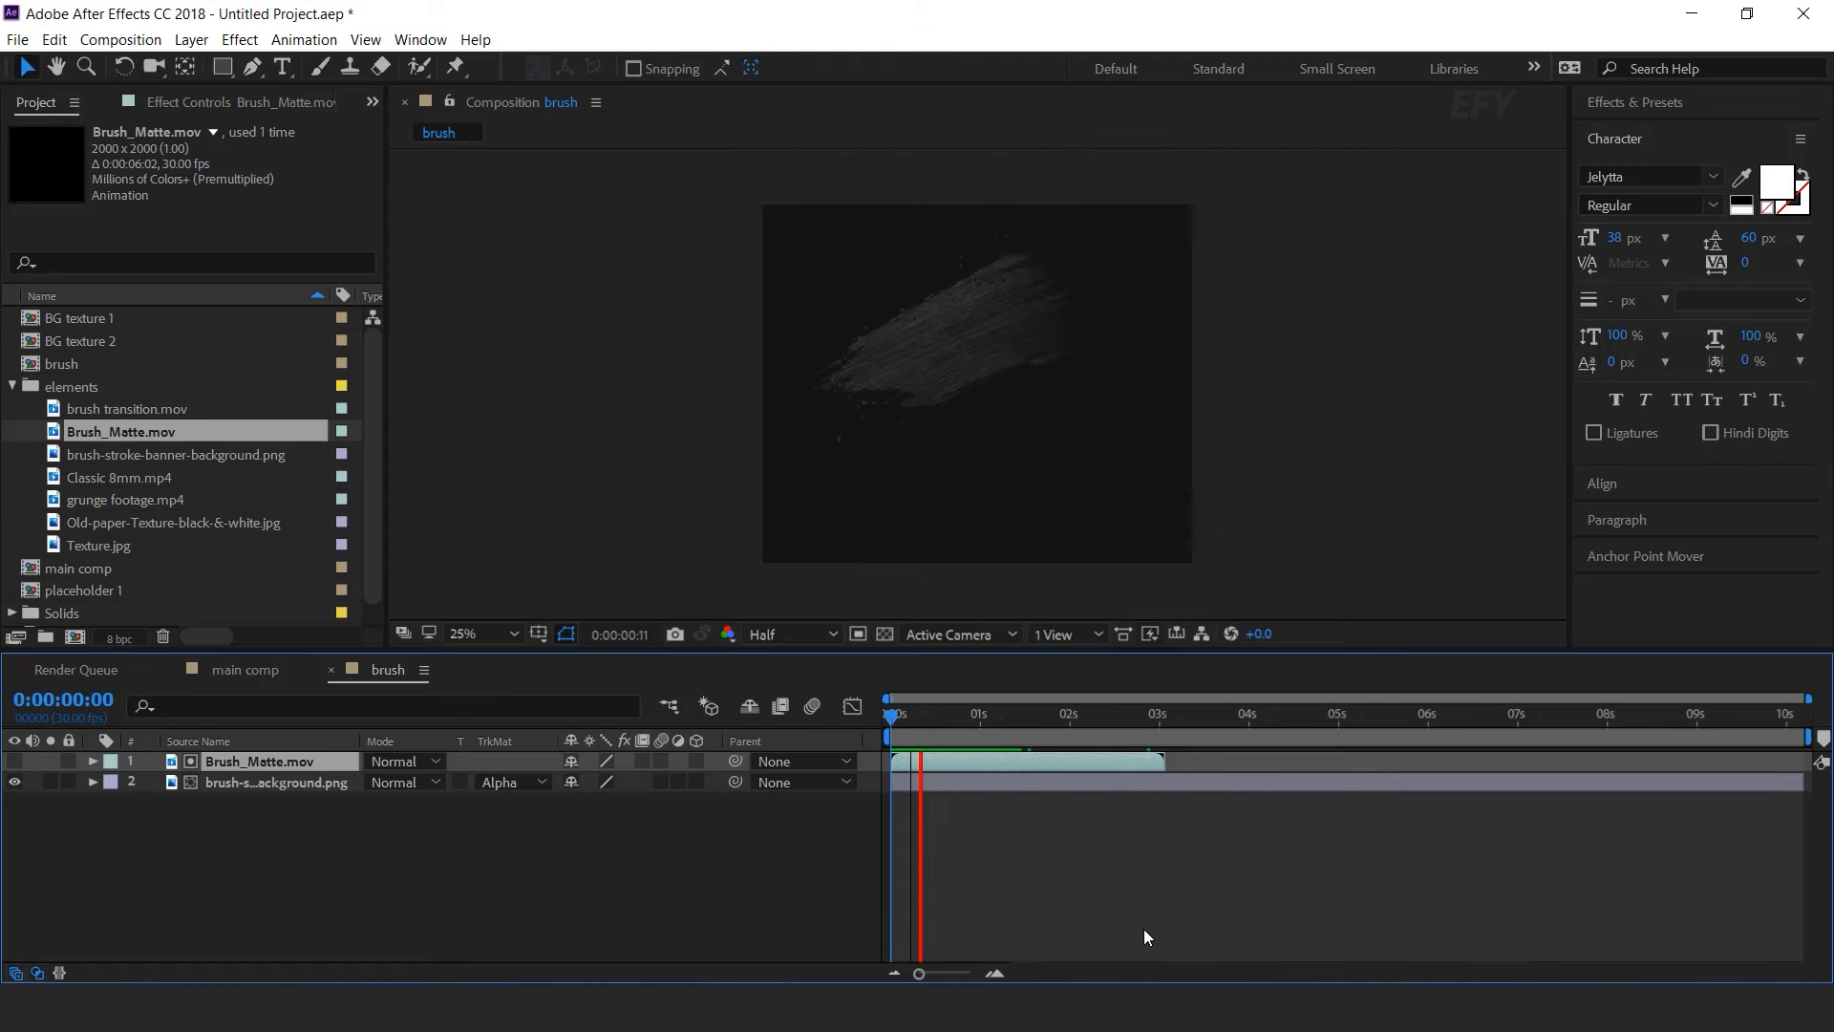
pyautogui.click(1076, 718)
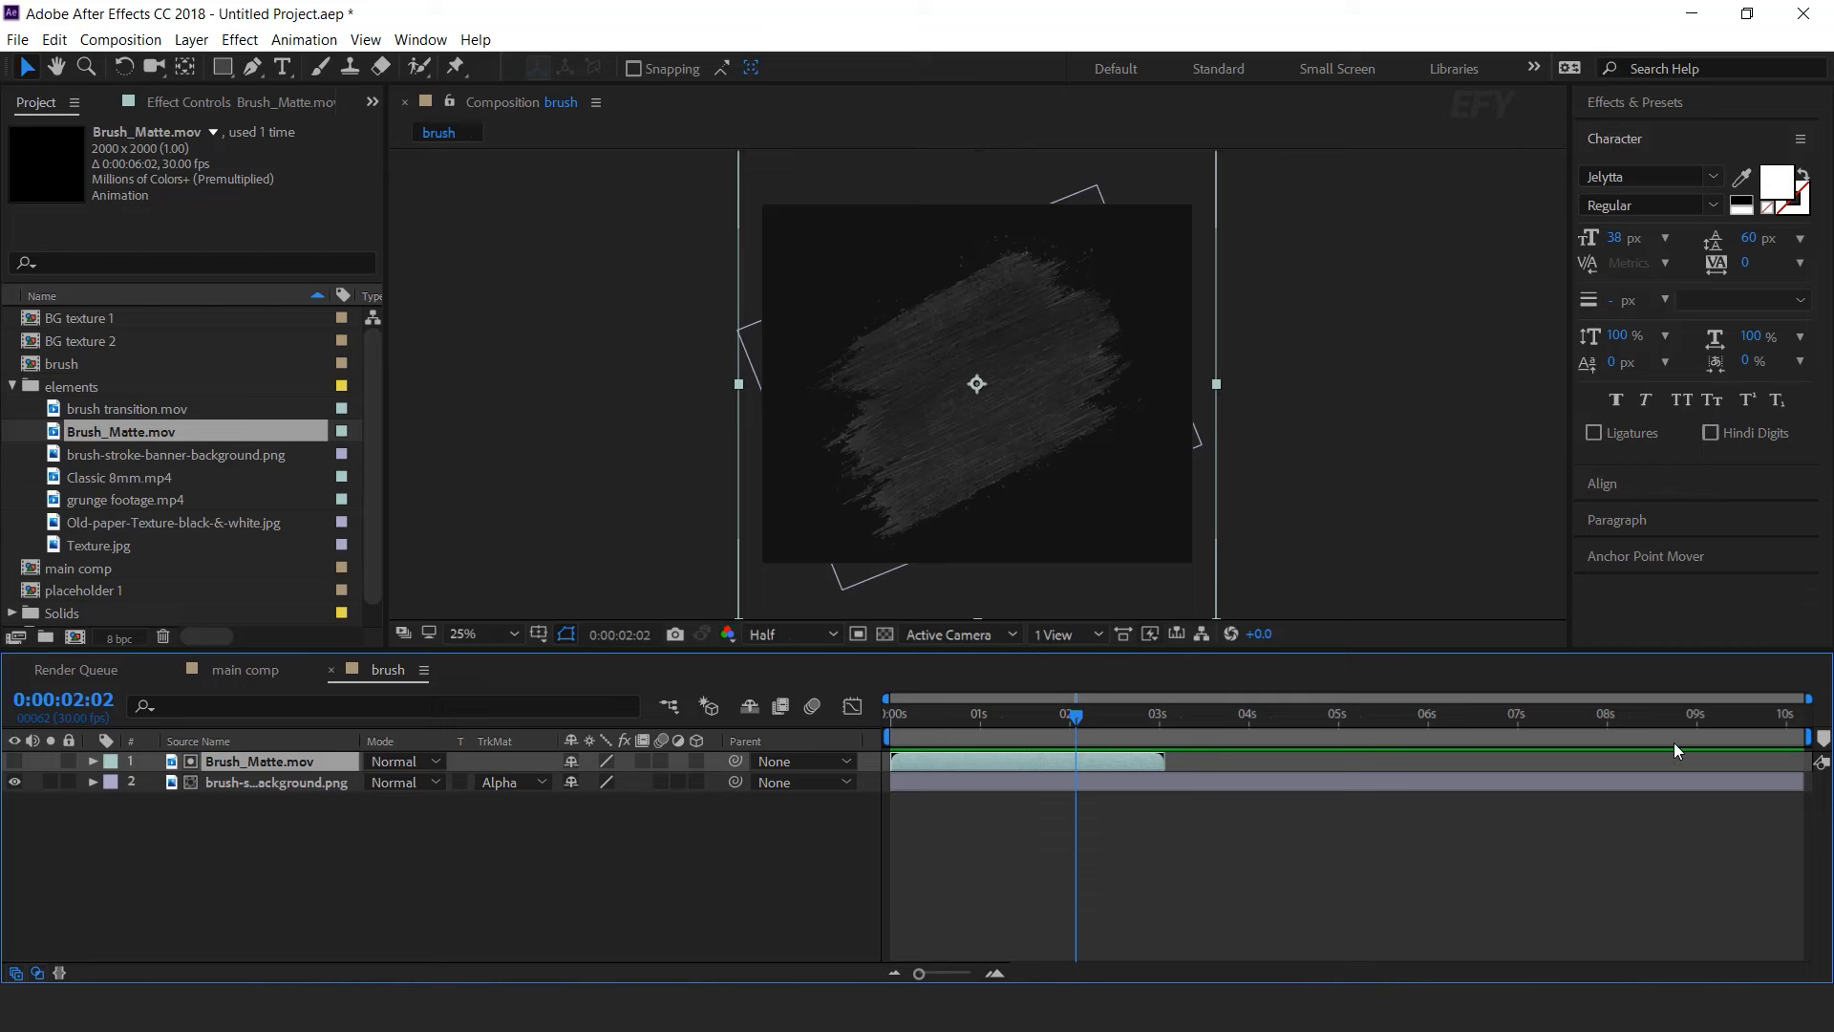
# - Enable time remapping on the Brush_Matte.mov layer and extend the layer to the end of the composition
pyautogui.rightClick(1106, 763)
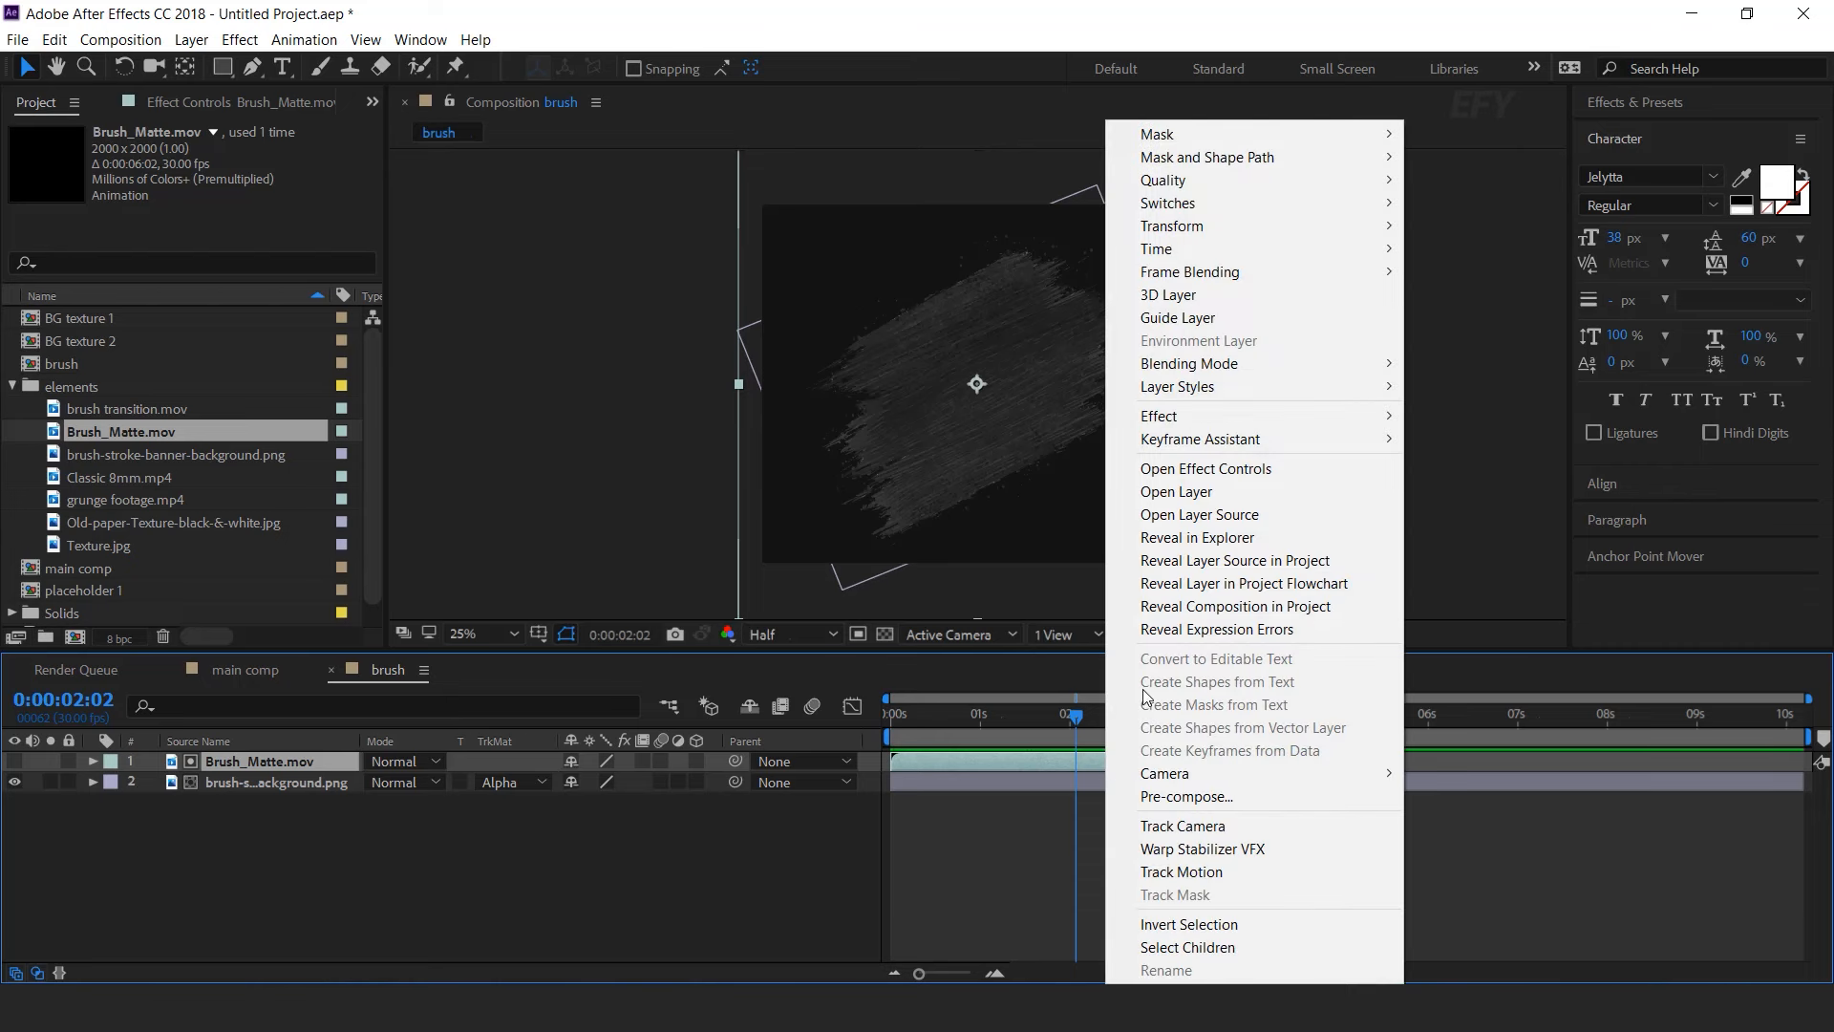
pyautogui.moveTo(1177, 248)
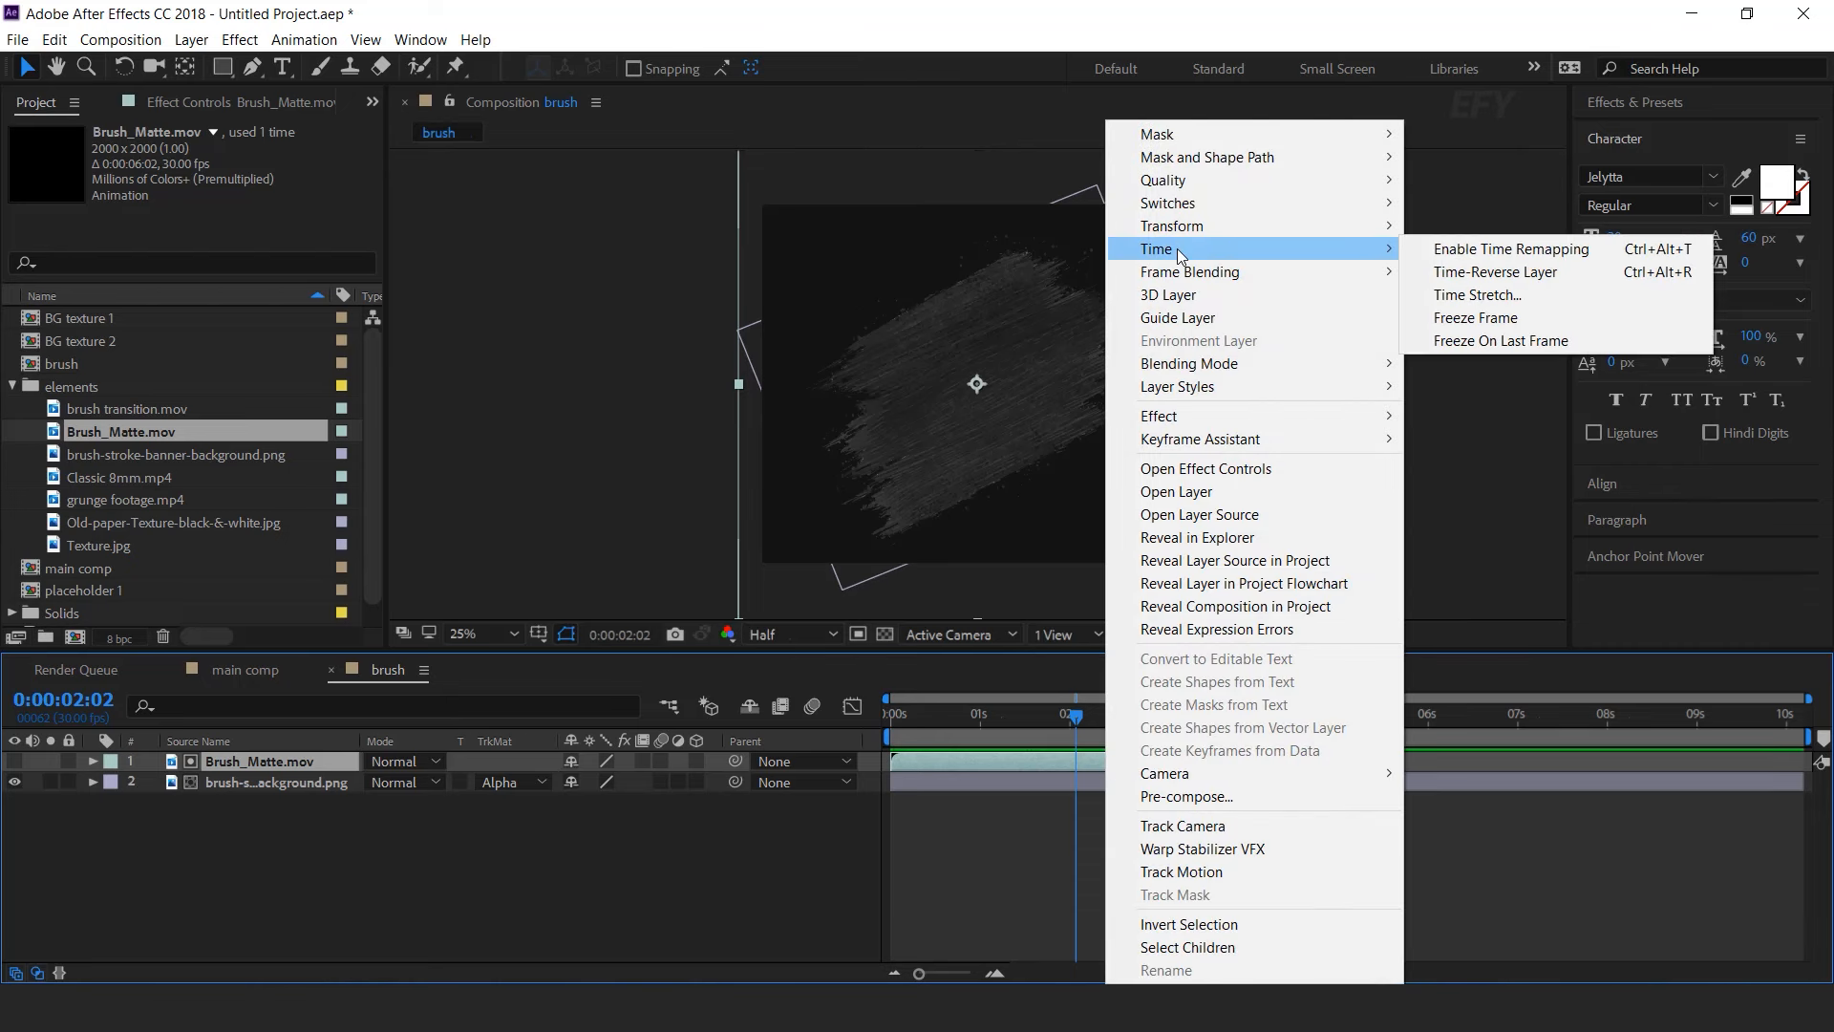
pyautogui.click(1498, 251)
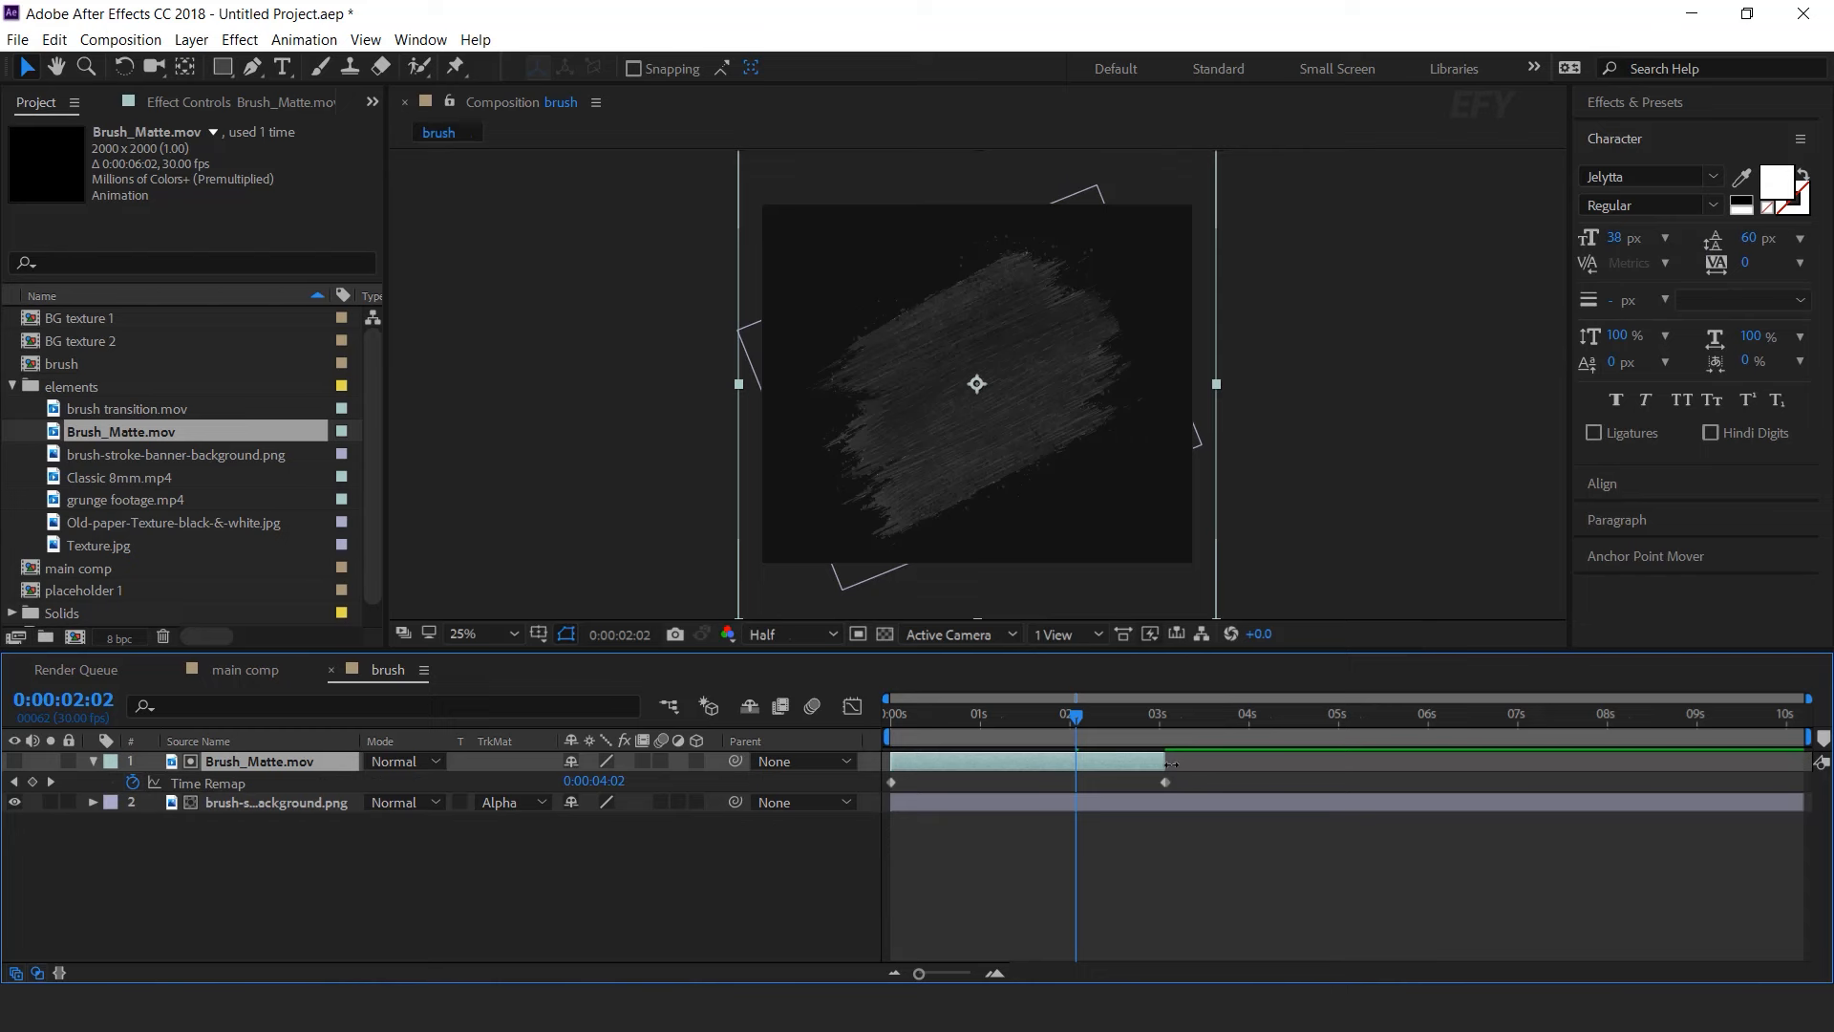
pyautogui.moveTo(1171, 763); pyautogui.dragTo(1814, 761)
pyautogui.click(401, 875)
pyautogui.click(94, 762)
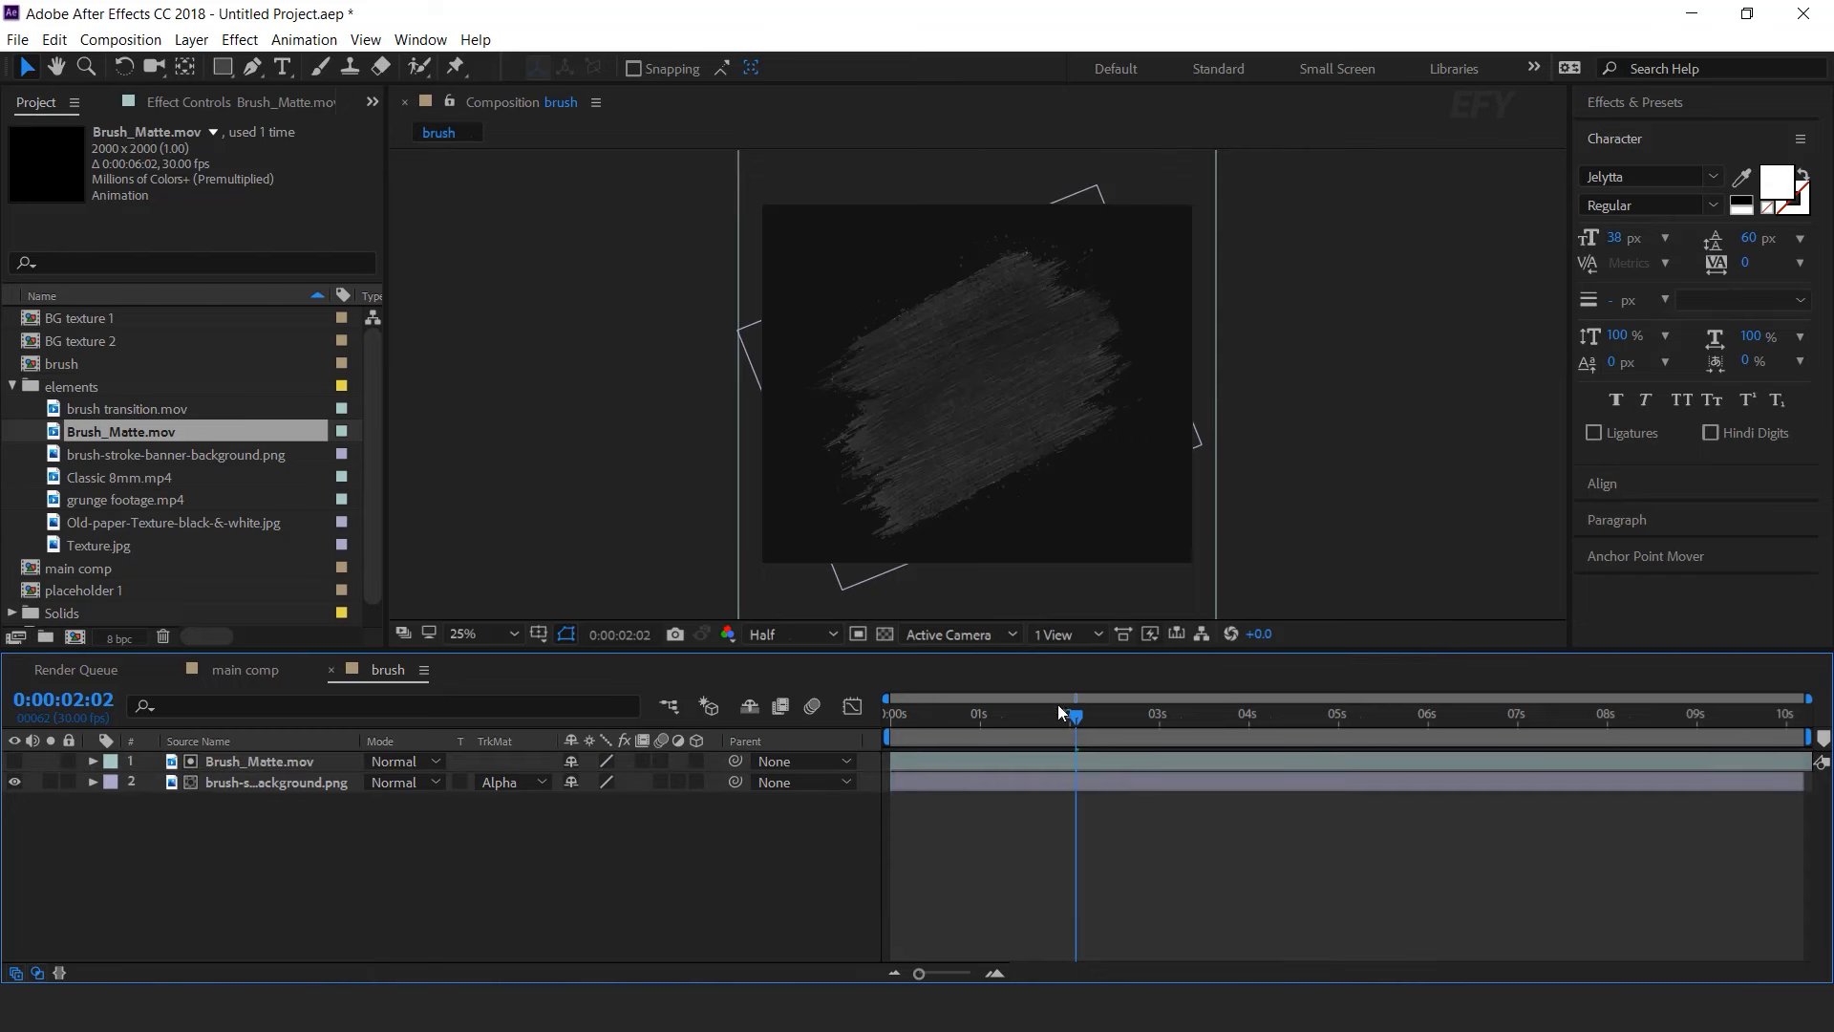
# - Play the brush composition from the beginning to check the extended matte layer
pyautogui.moveTo(1062, 712); pyautogui.dragTo(889, 714)
pyautogui.press('space')
pyautogui.press('space')
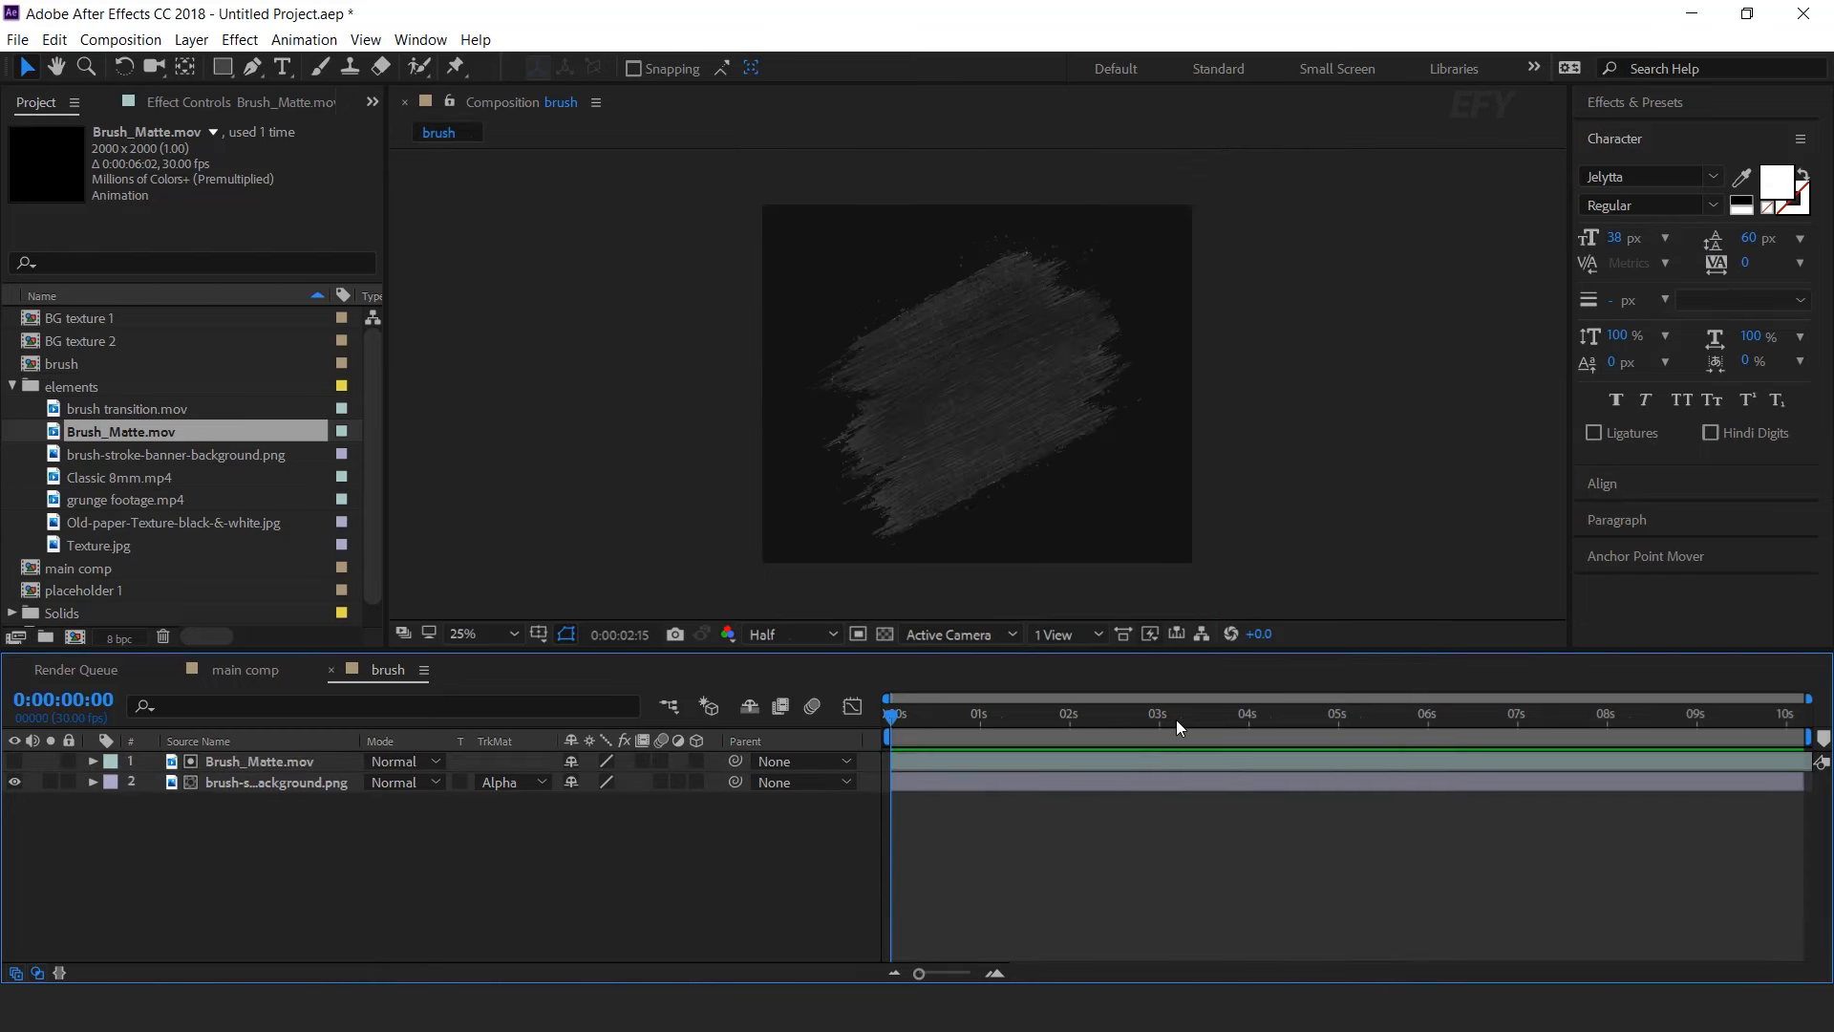
# - Close the brush composition and create a new 1800 × 1500 px composition named media 1, 30 fps, duration 0:00:10:06
pyautogui.click(332, 669)
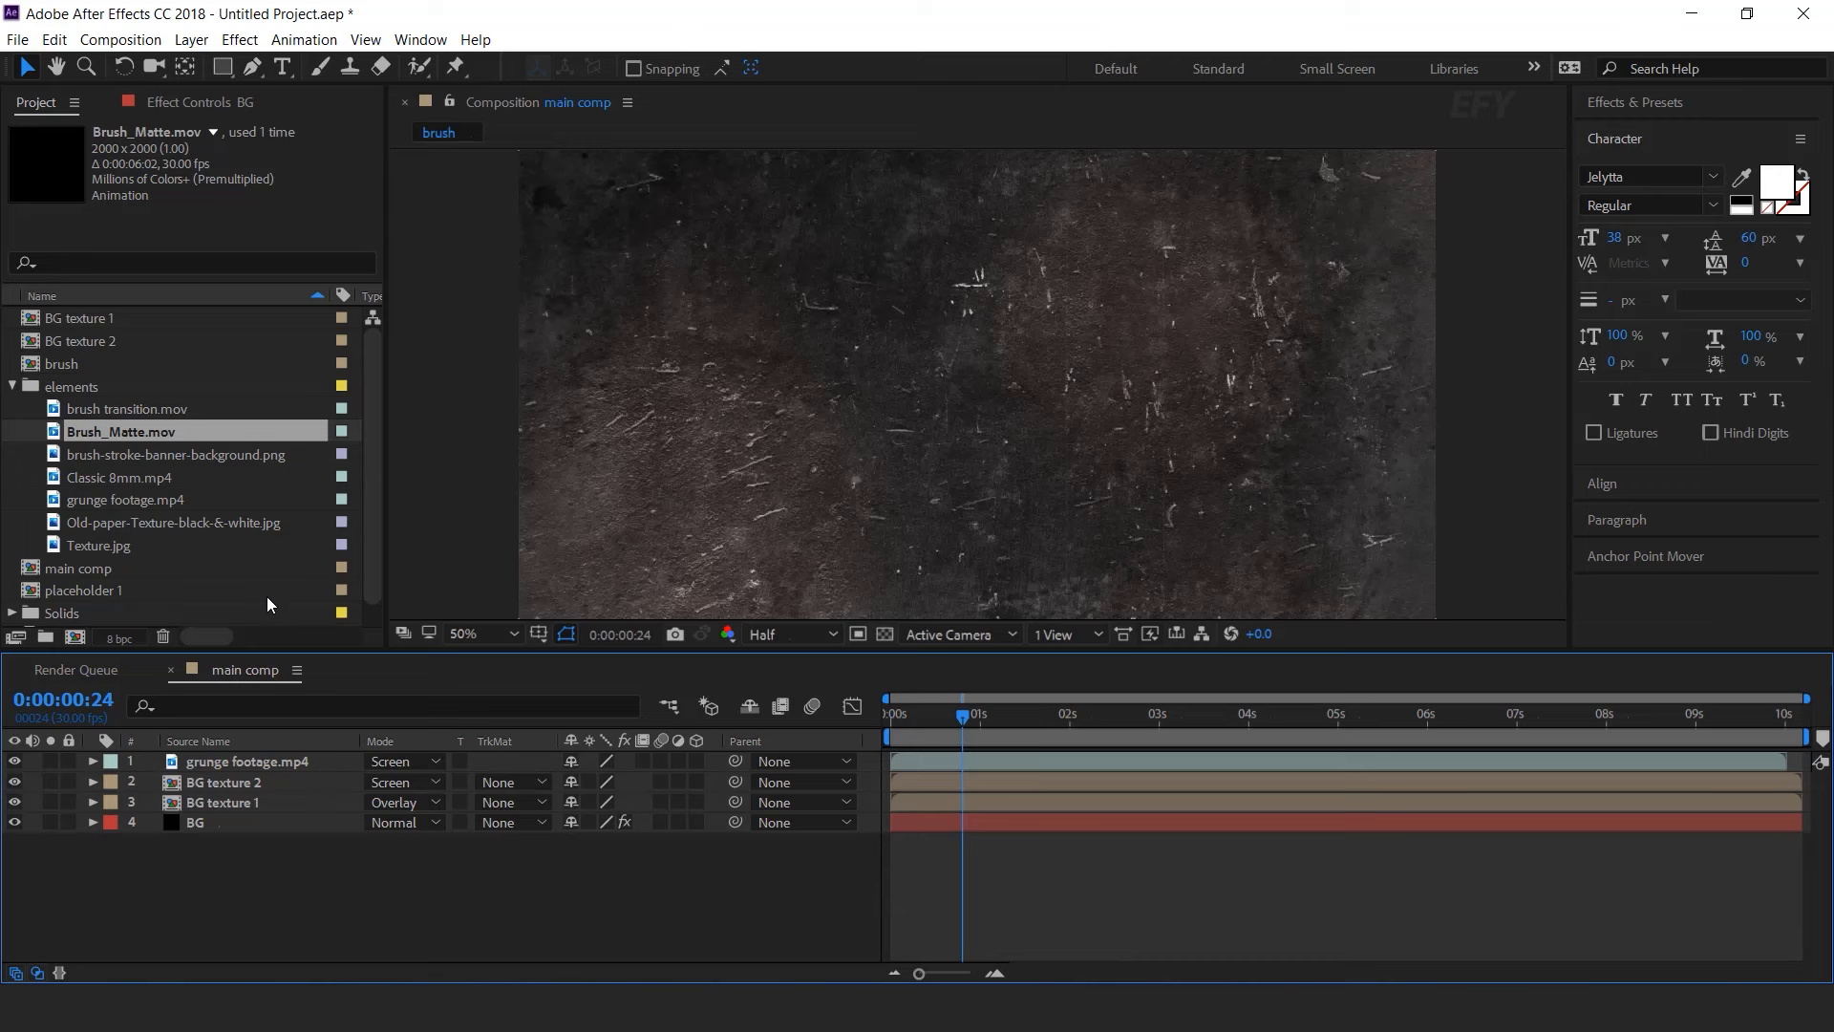
pyautogui.click(12, 386)
pyautogui.click(93, 552)
pyautogui.click(74, 637)
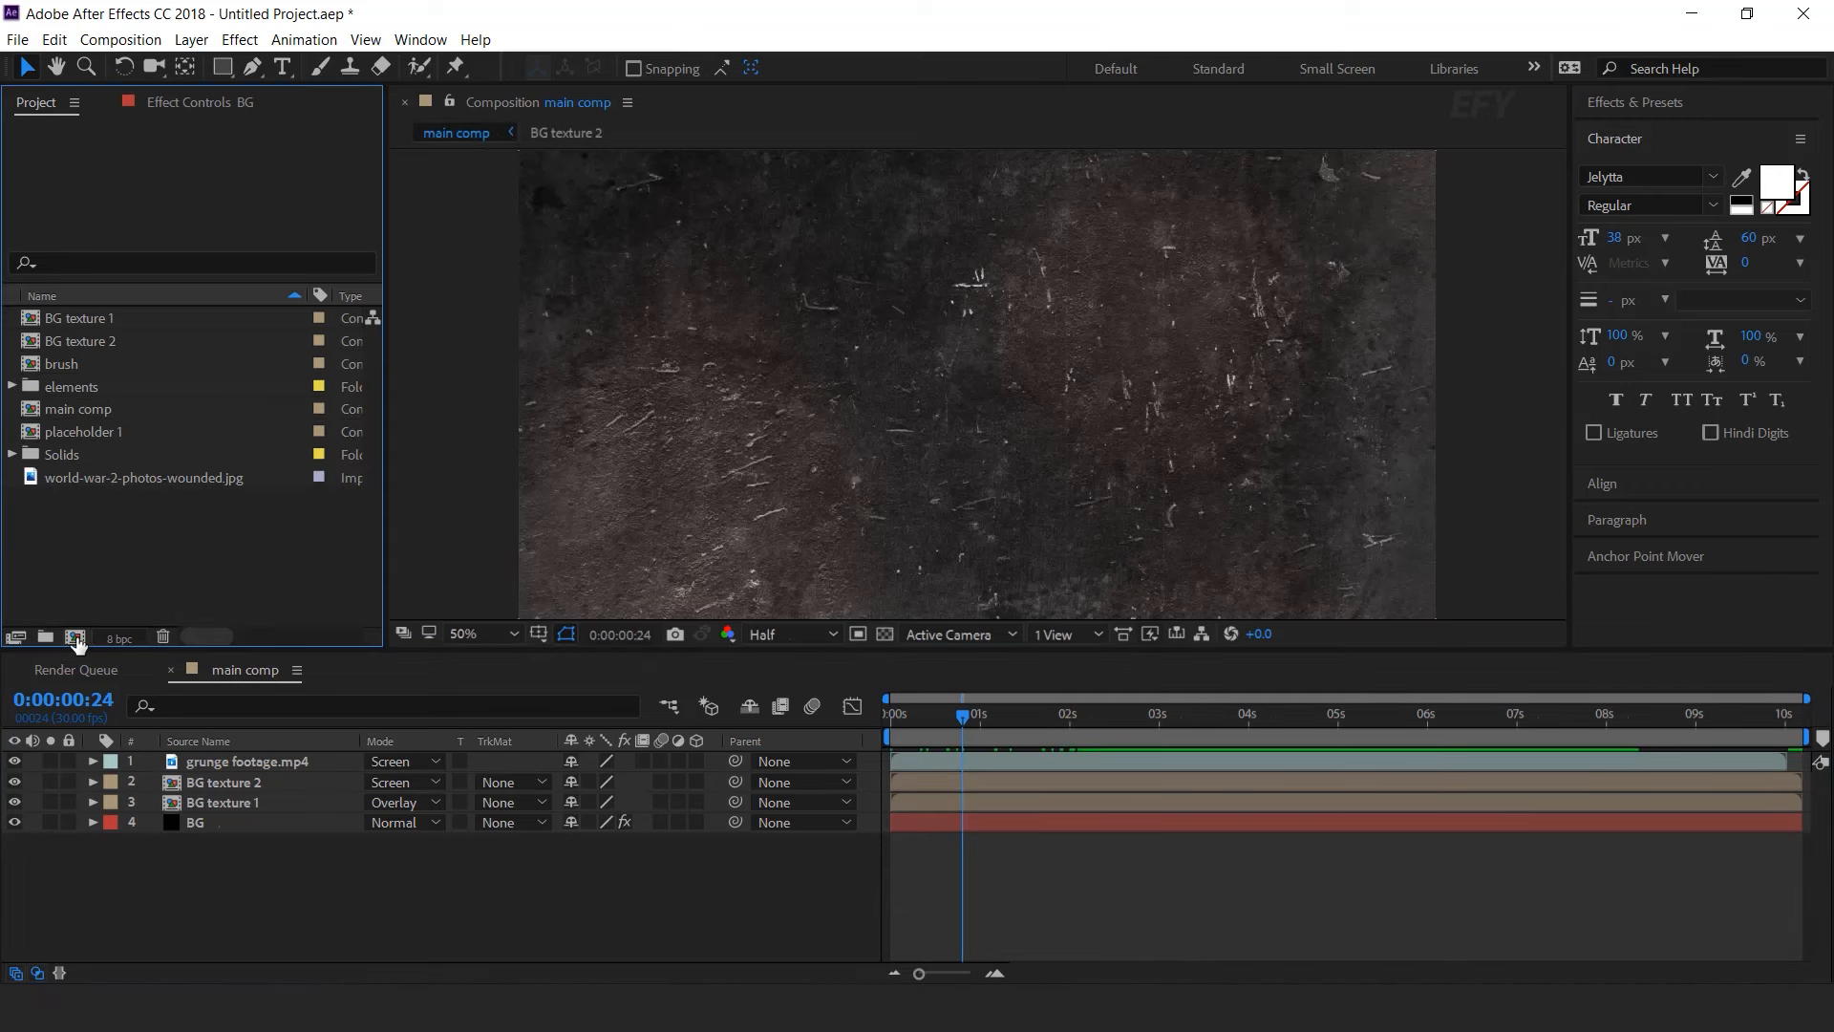
pyautogui.write('media 1')
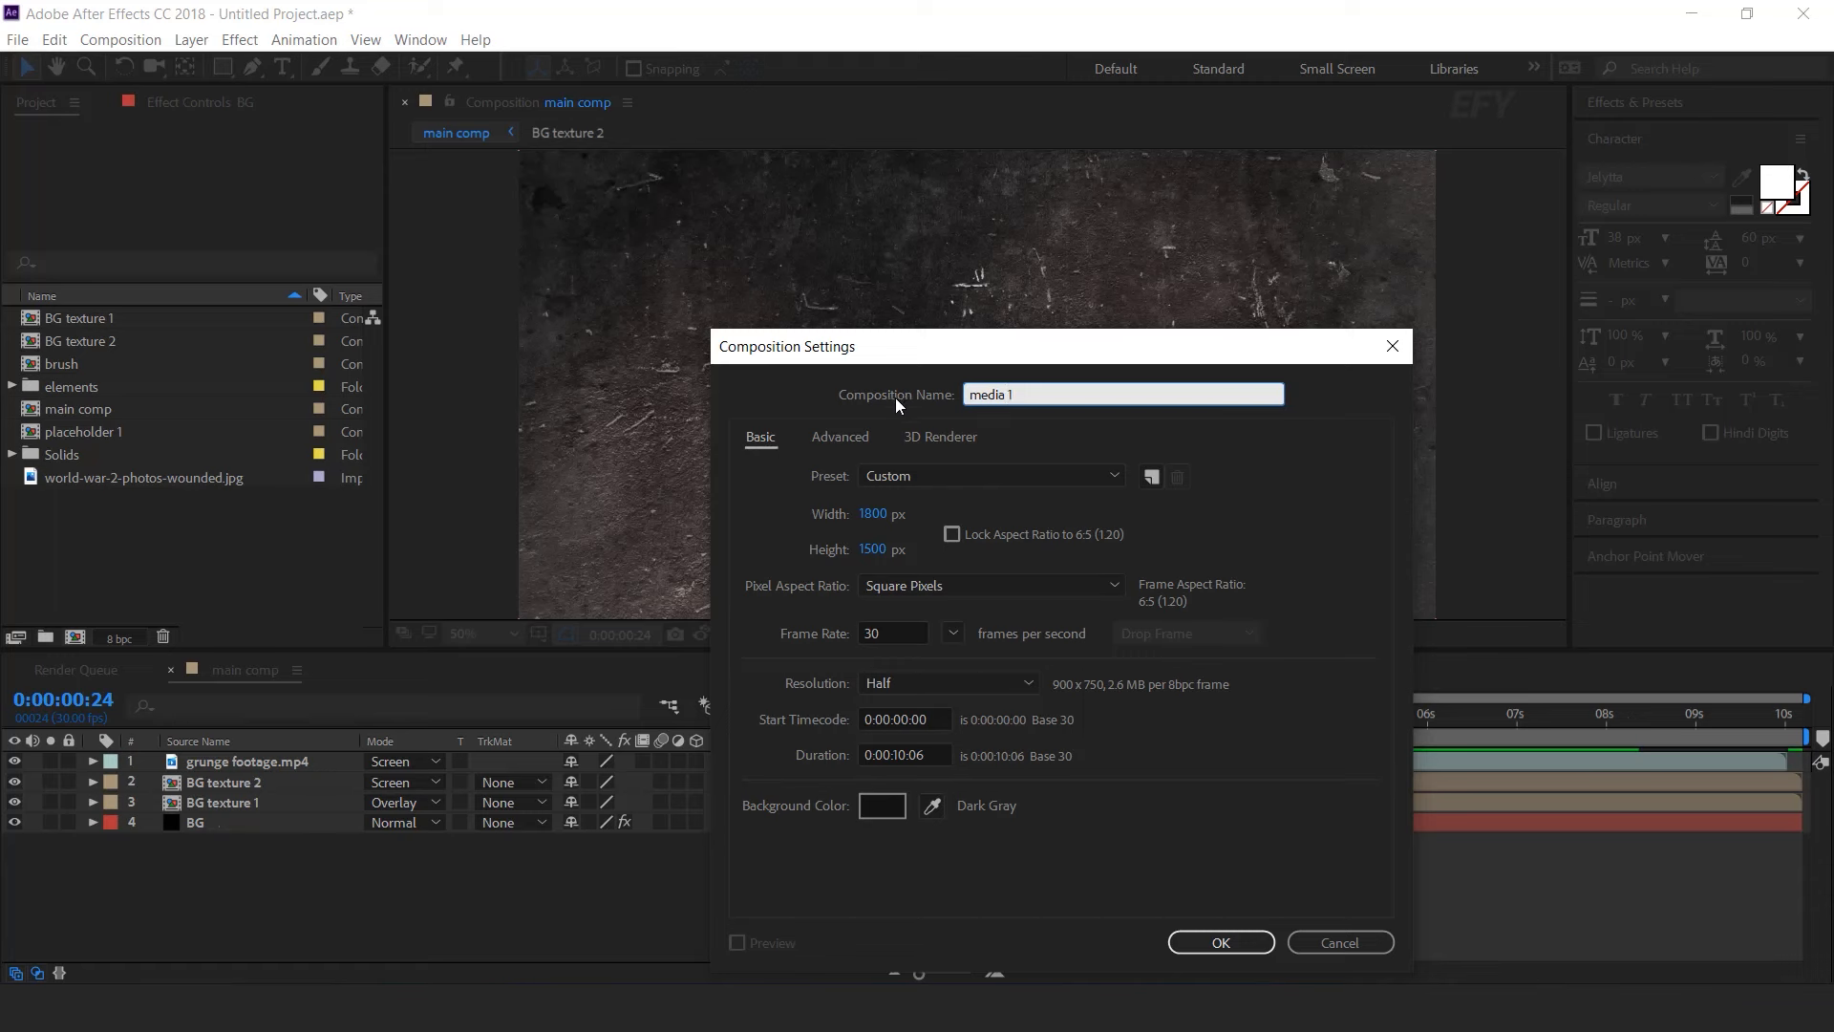
pyautogui.click(1227, 938)
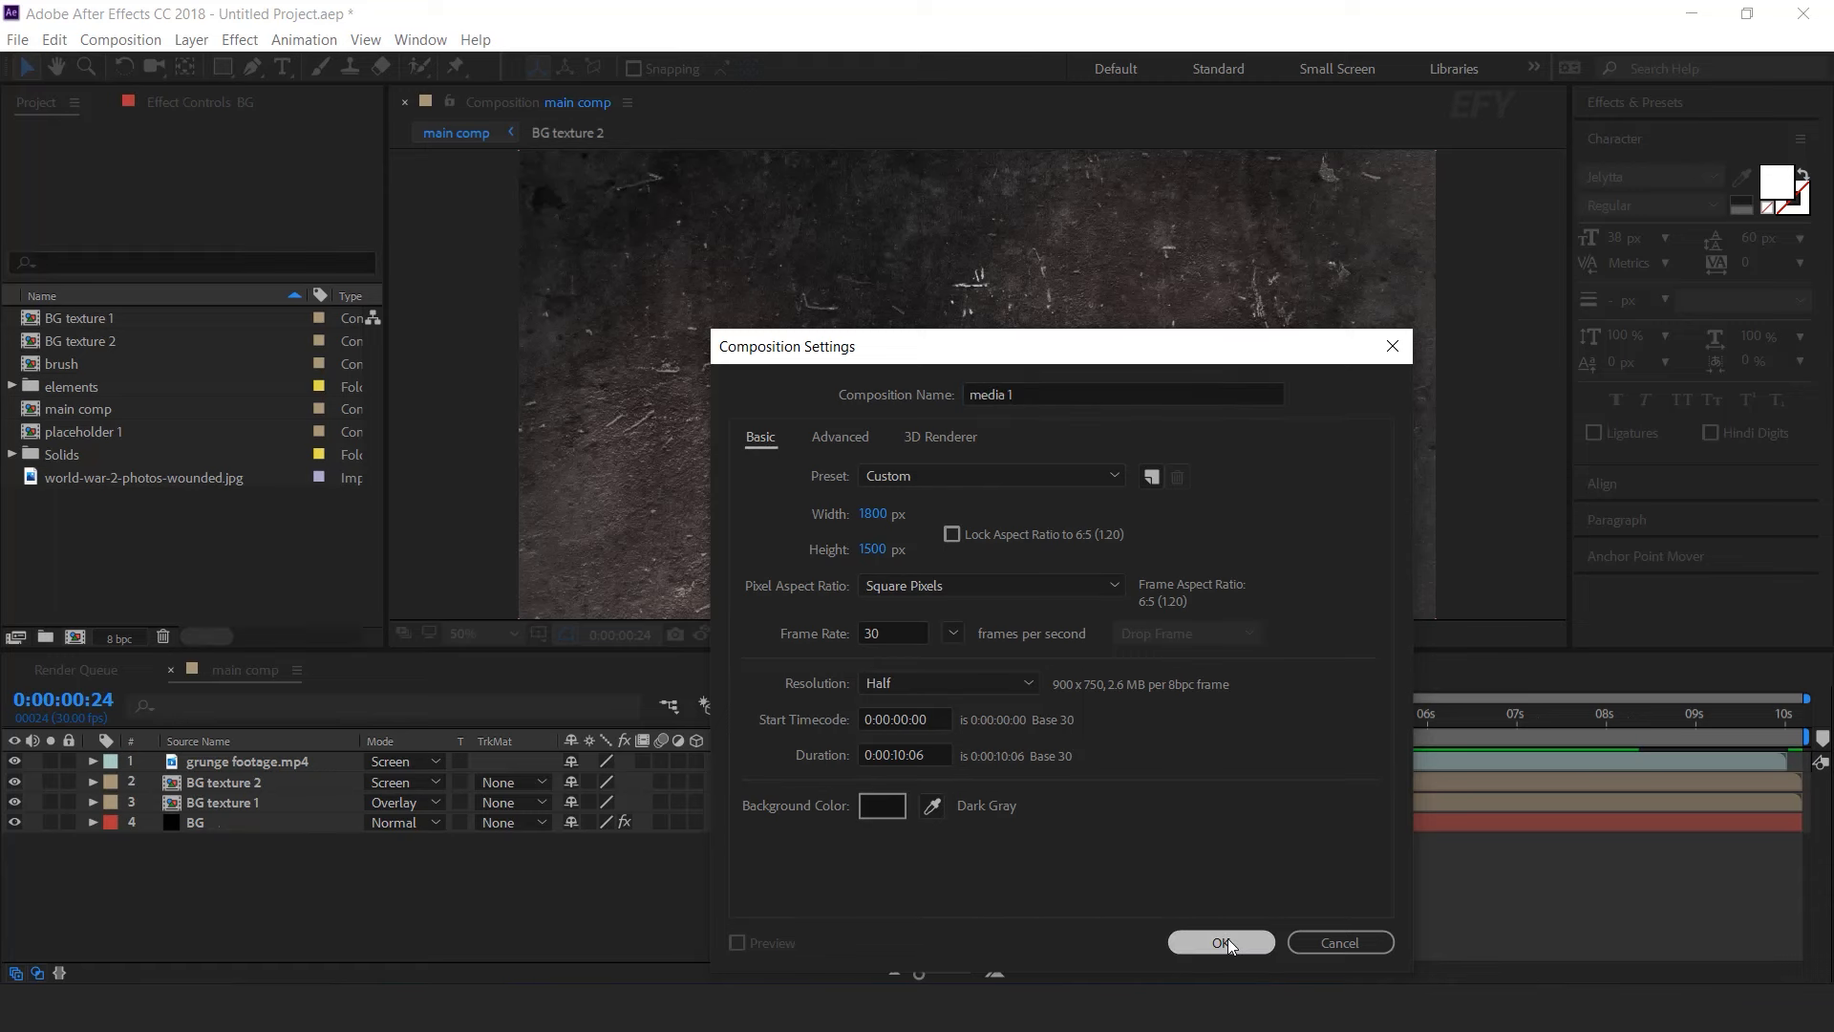
# - Add the placeholder 1 composition to media 1 and place the brush composition above it
pyautogui.scroll(-2, 1022, 394)
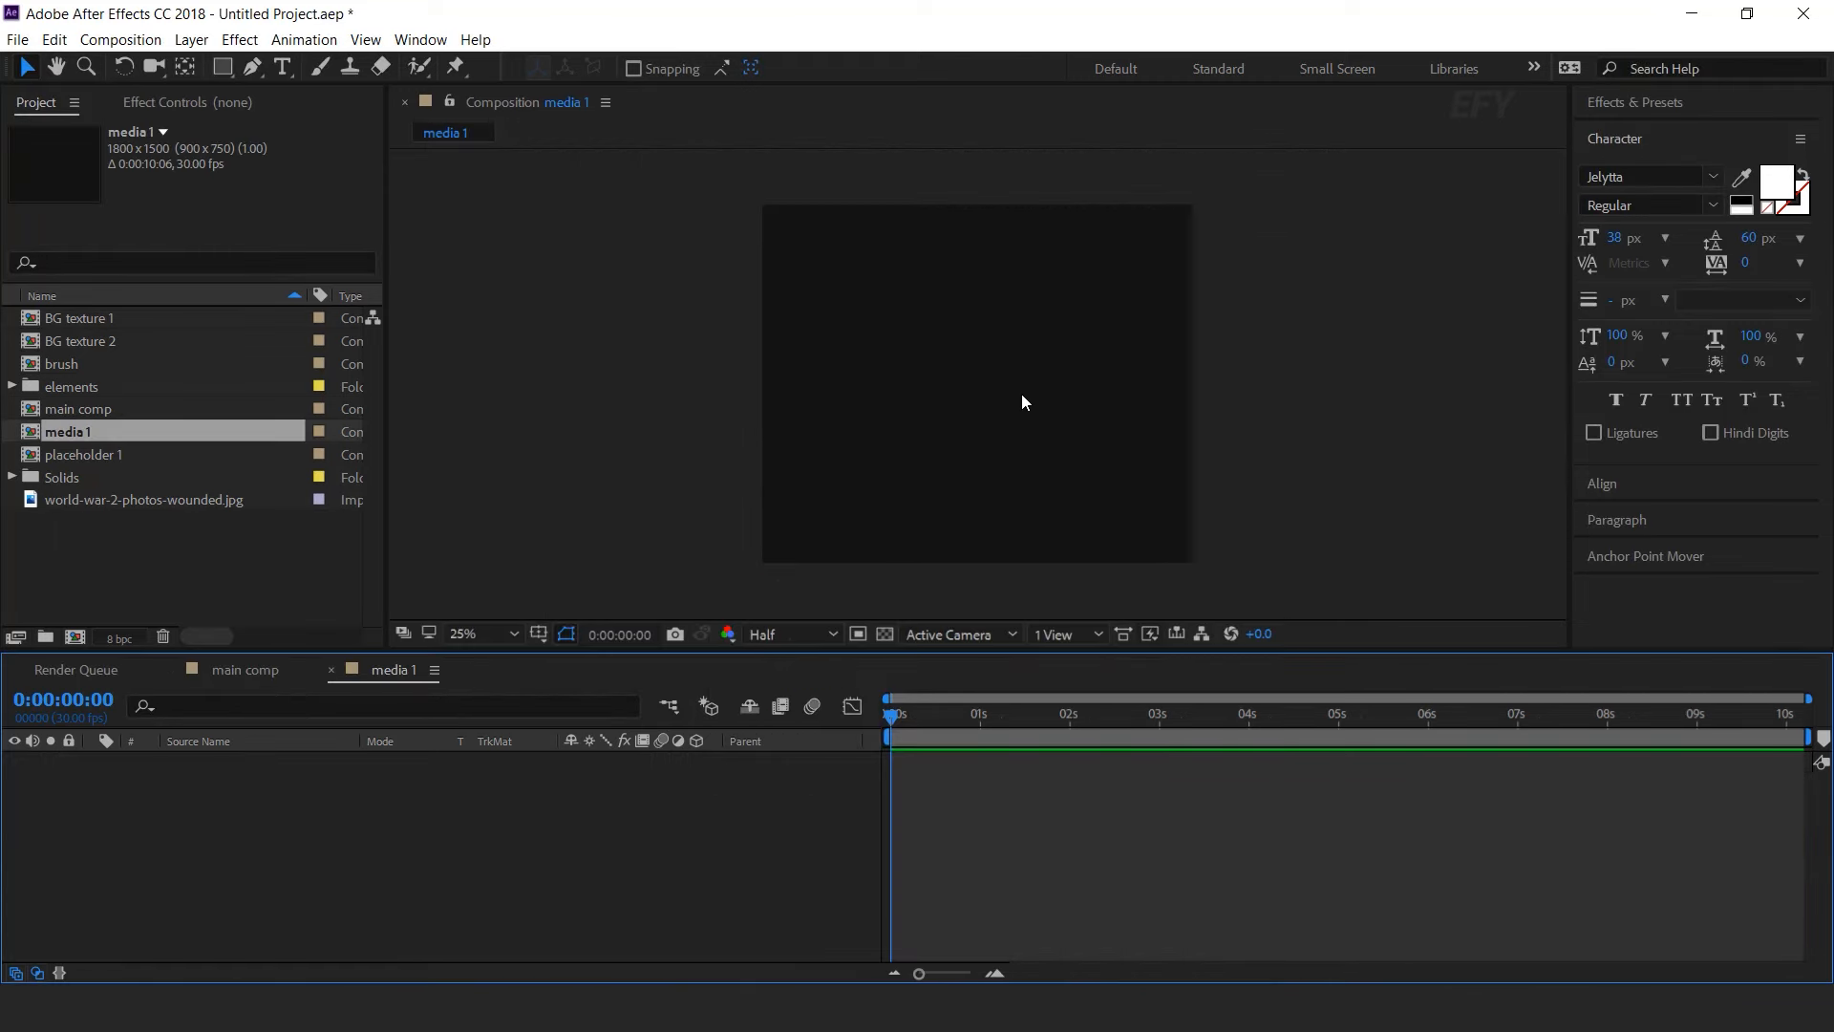
pyautogui.click(157, 517)
pyautogui.click(29, 460)
pyautogui.moveTo(29, 461); pyautogui.dragTo(251, 793)
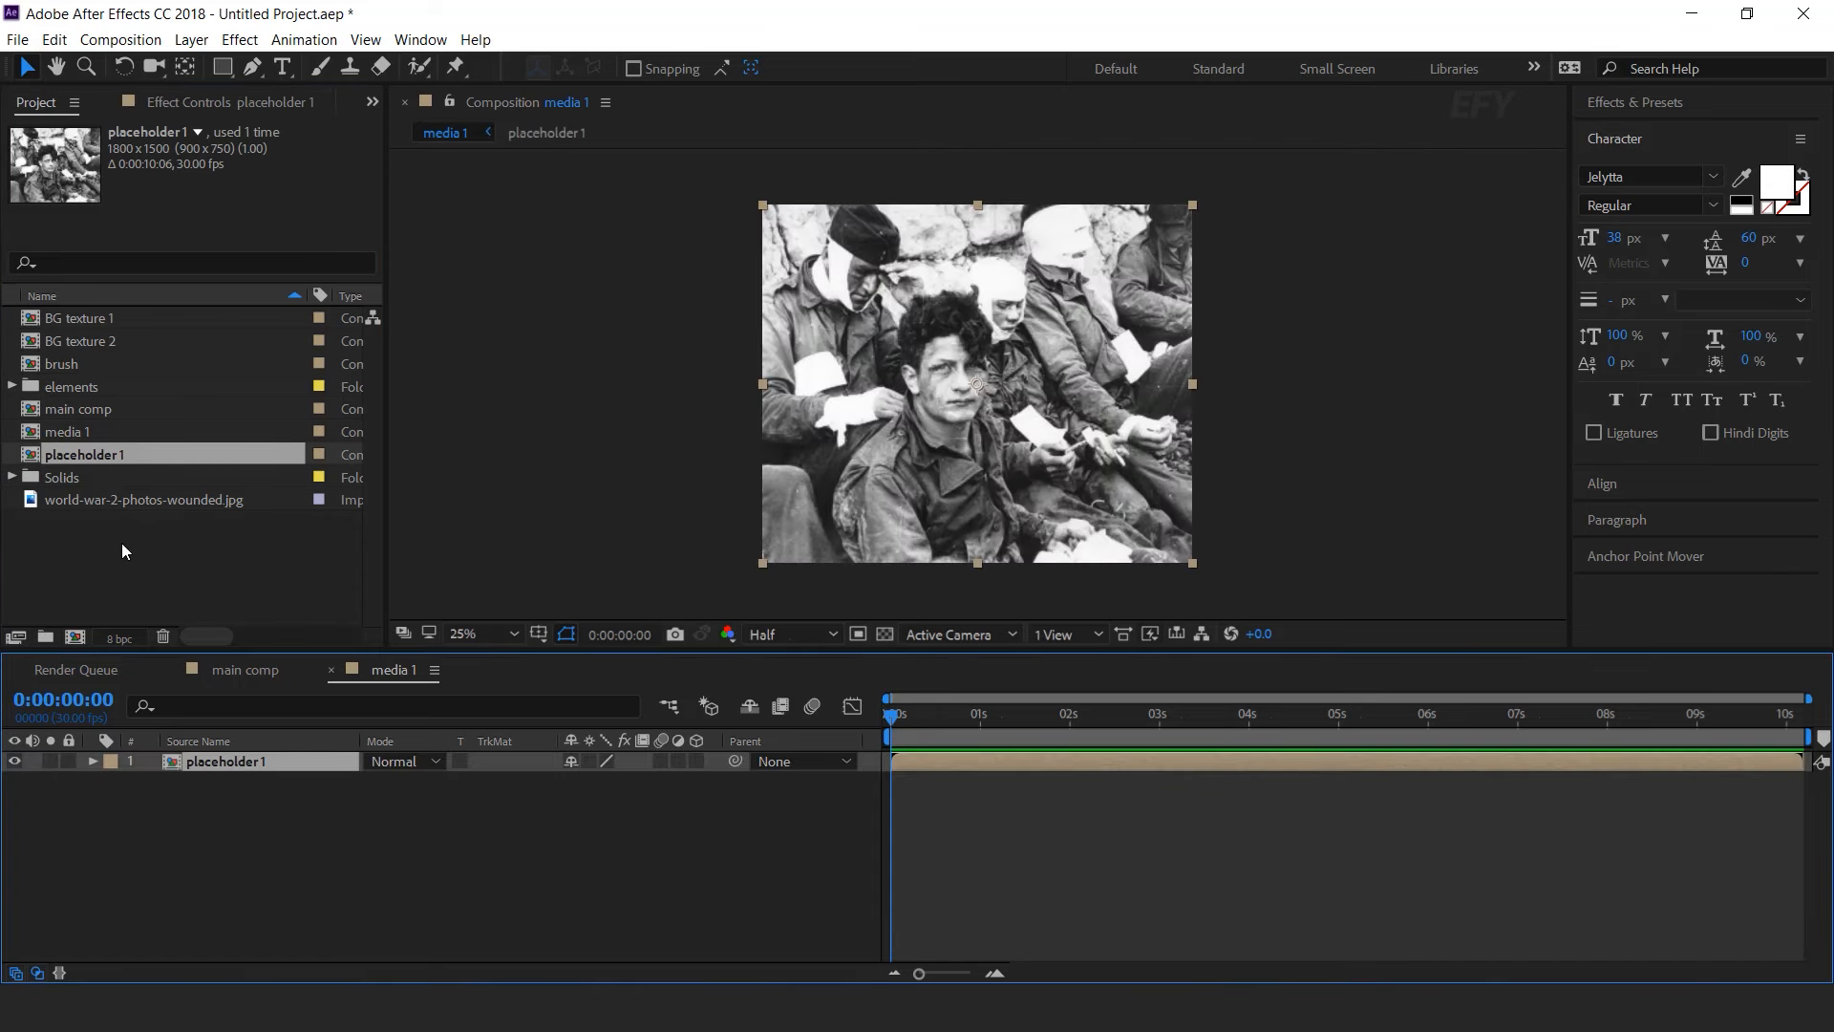
pyautogui.click(67, 363)
pyautogui.moveTo(30, 371); pyautogui.dragTo(266, 742)
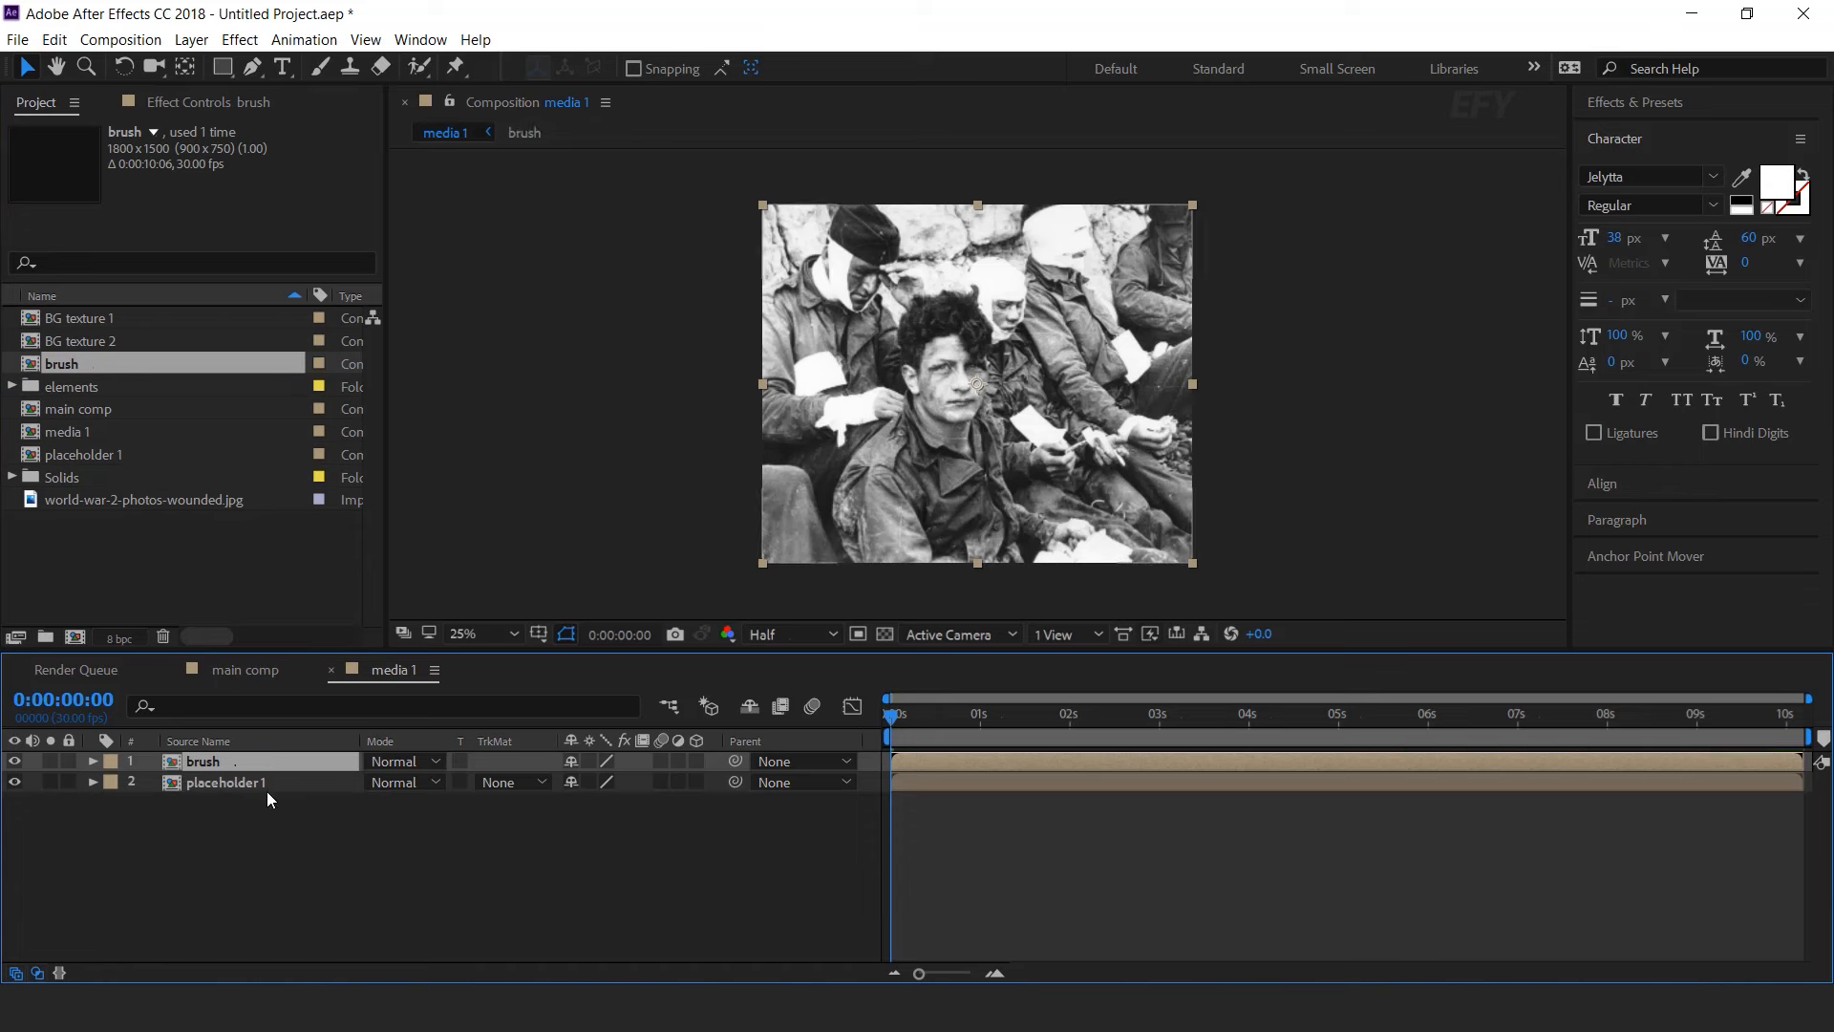
# - Set the placeholder 1 layer's track matte to Alpha, using the brush layer above it
pyautogui.click(208, 789)
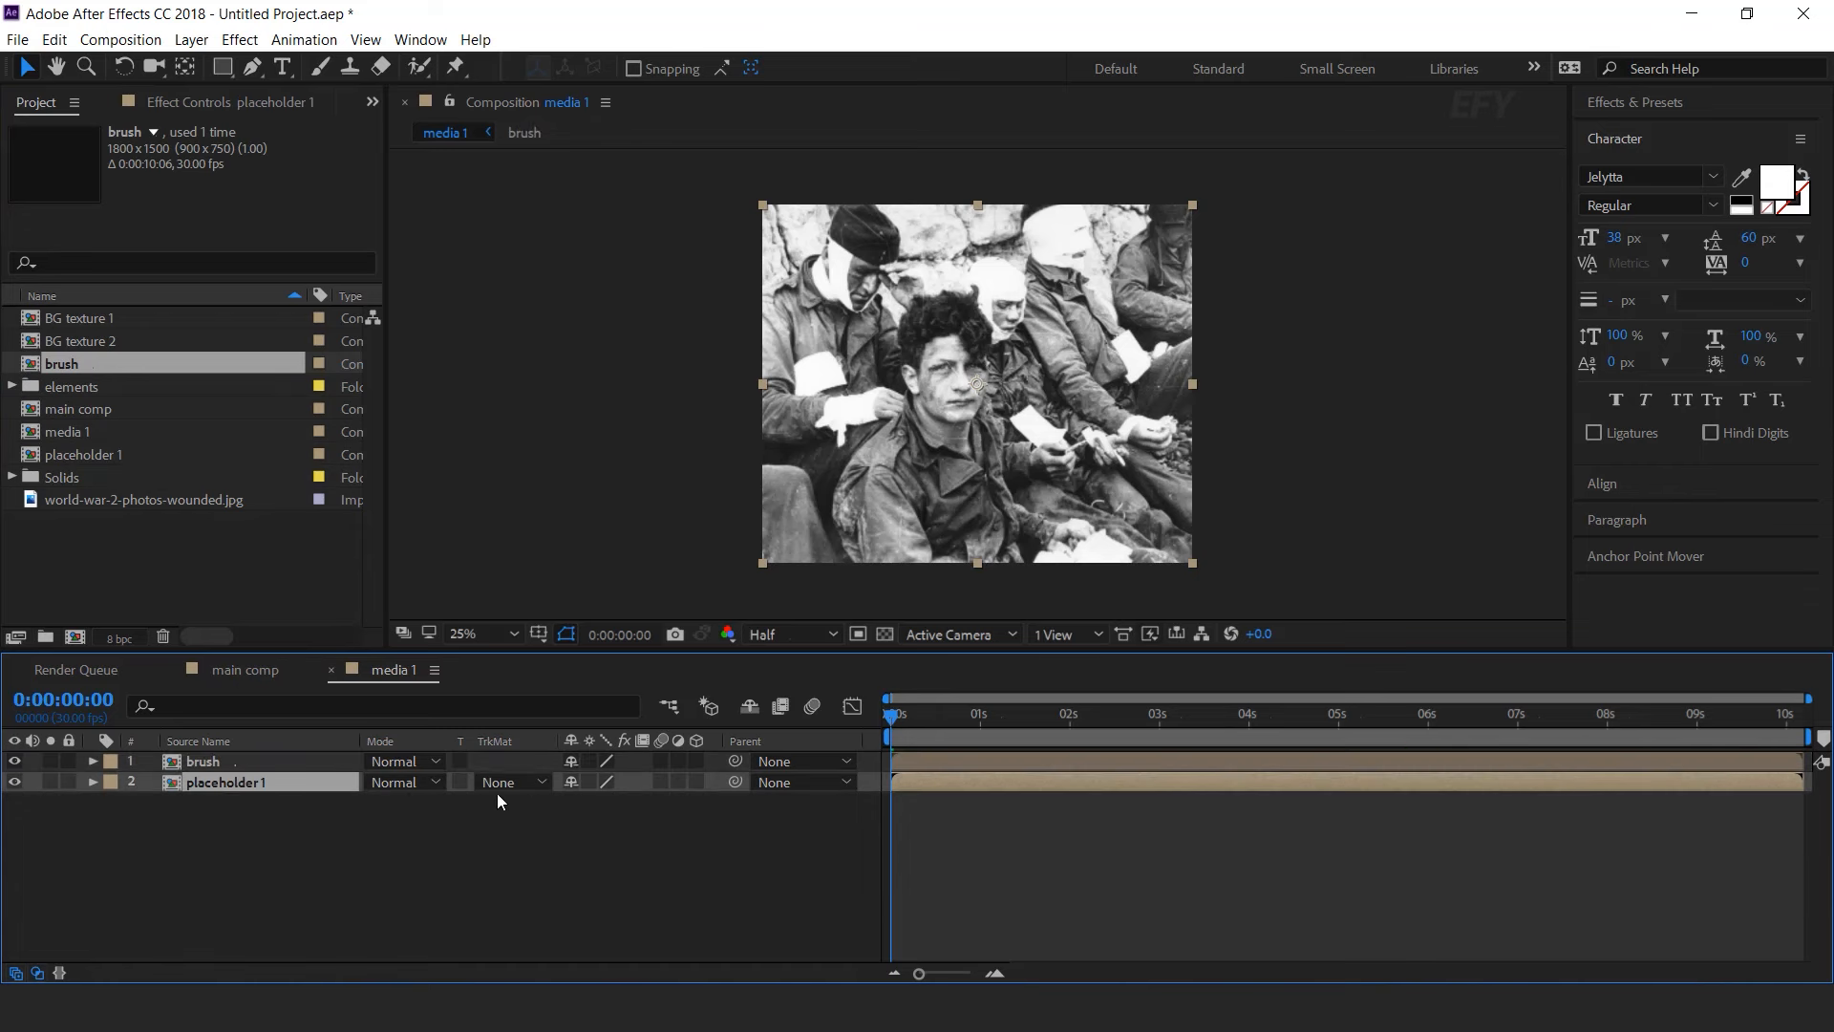
pyautogui.click(506, 782)
pyautogui.click(554, 836)
# - Preview the photo's brush-stroke reveal in media 1 and scrub to about two seconds
pyautogui.press('space')
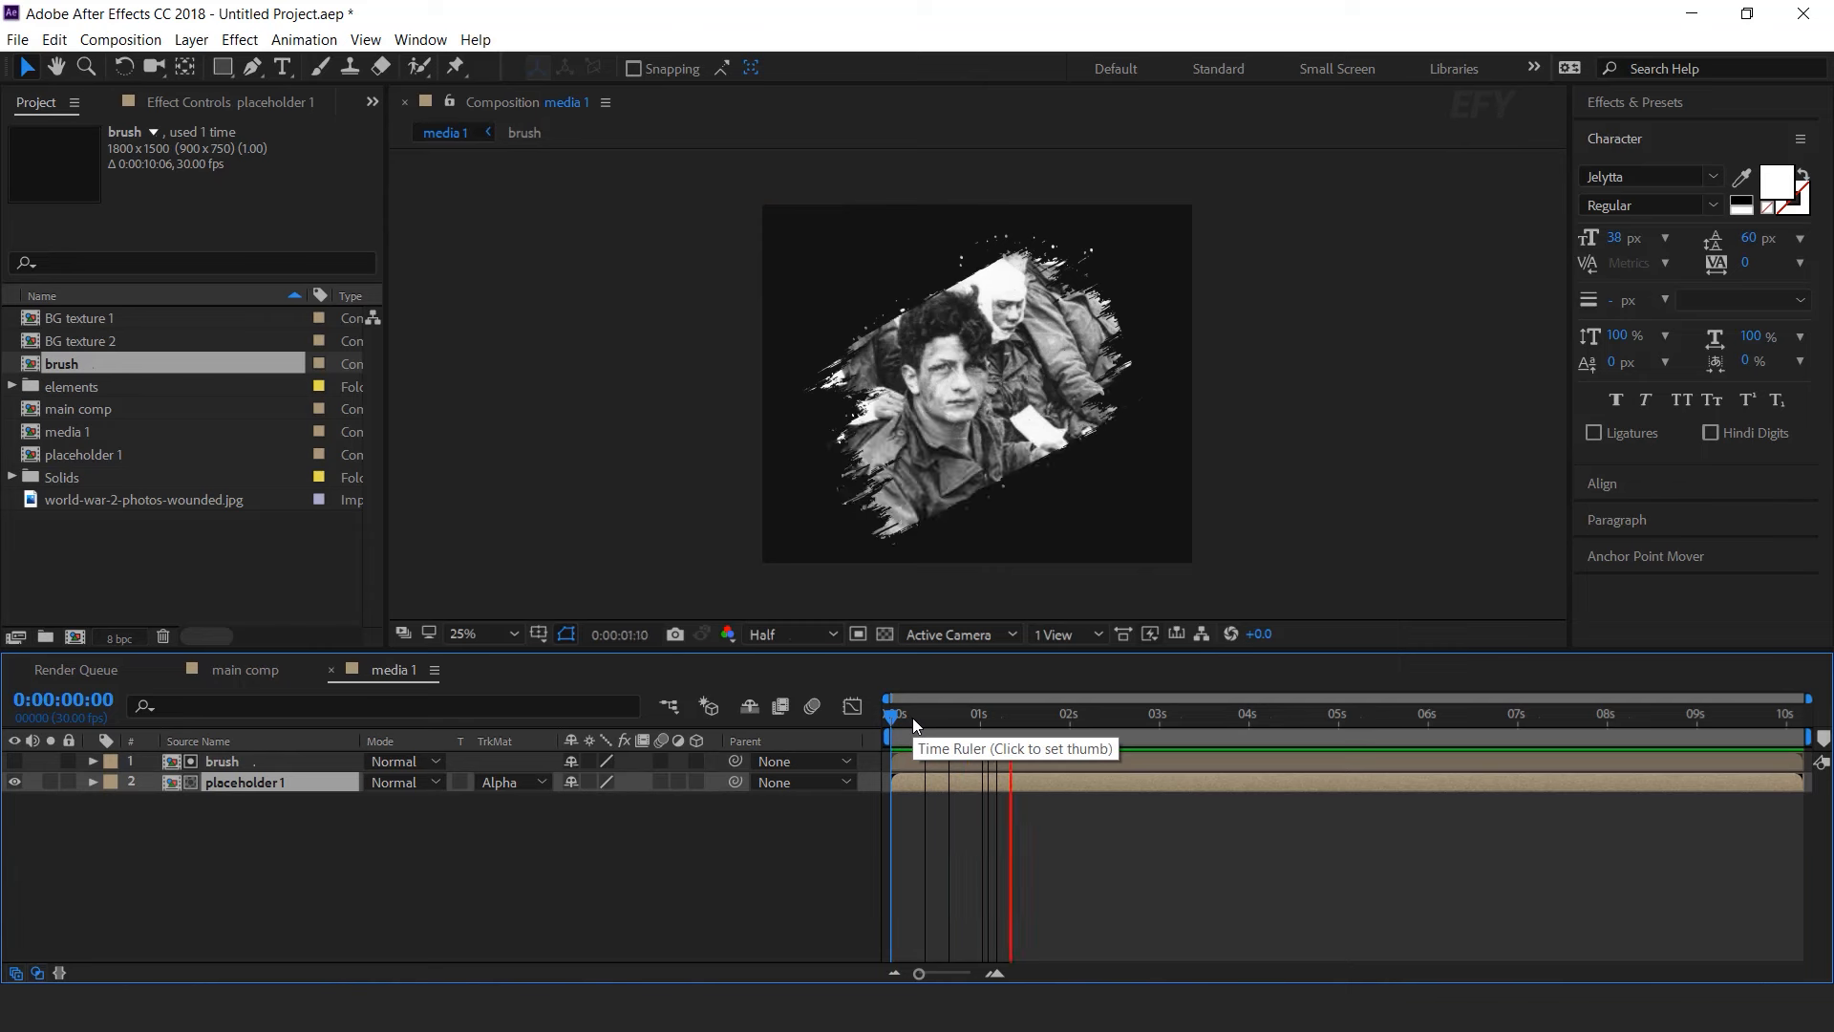
pyautogui.press('space')
pyautogui.press('space')
pyautogui.click(936, 720)
pyautogui.moveTo(980, 726); pyautogui.dragTo(1072, 719)
pyautogui.click(697, 822)
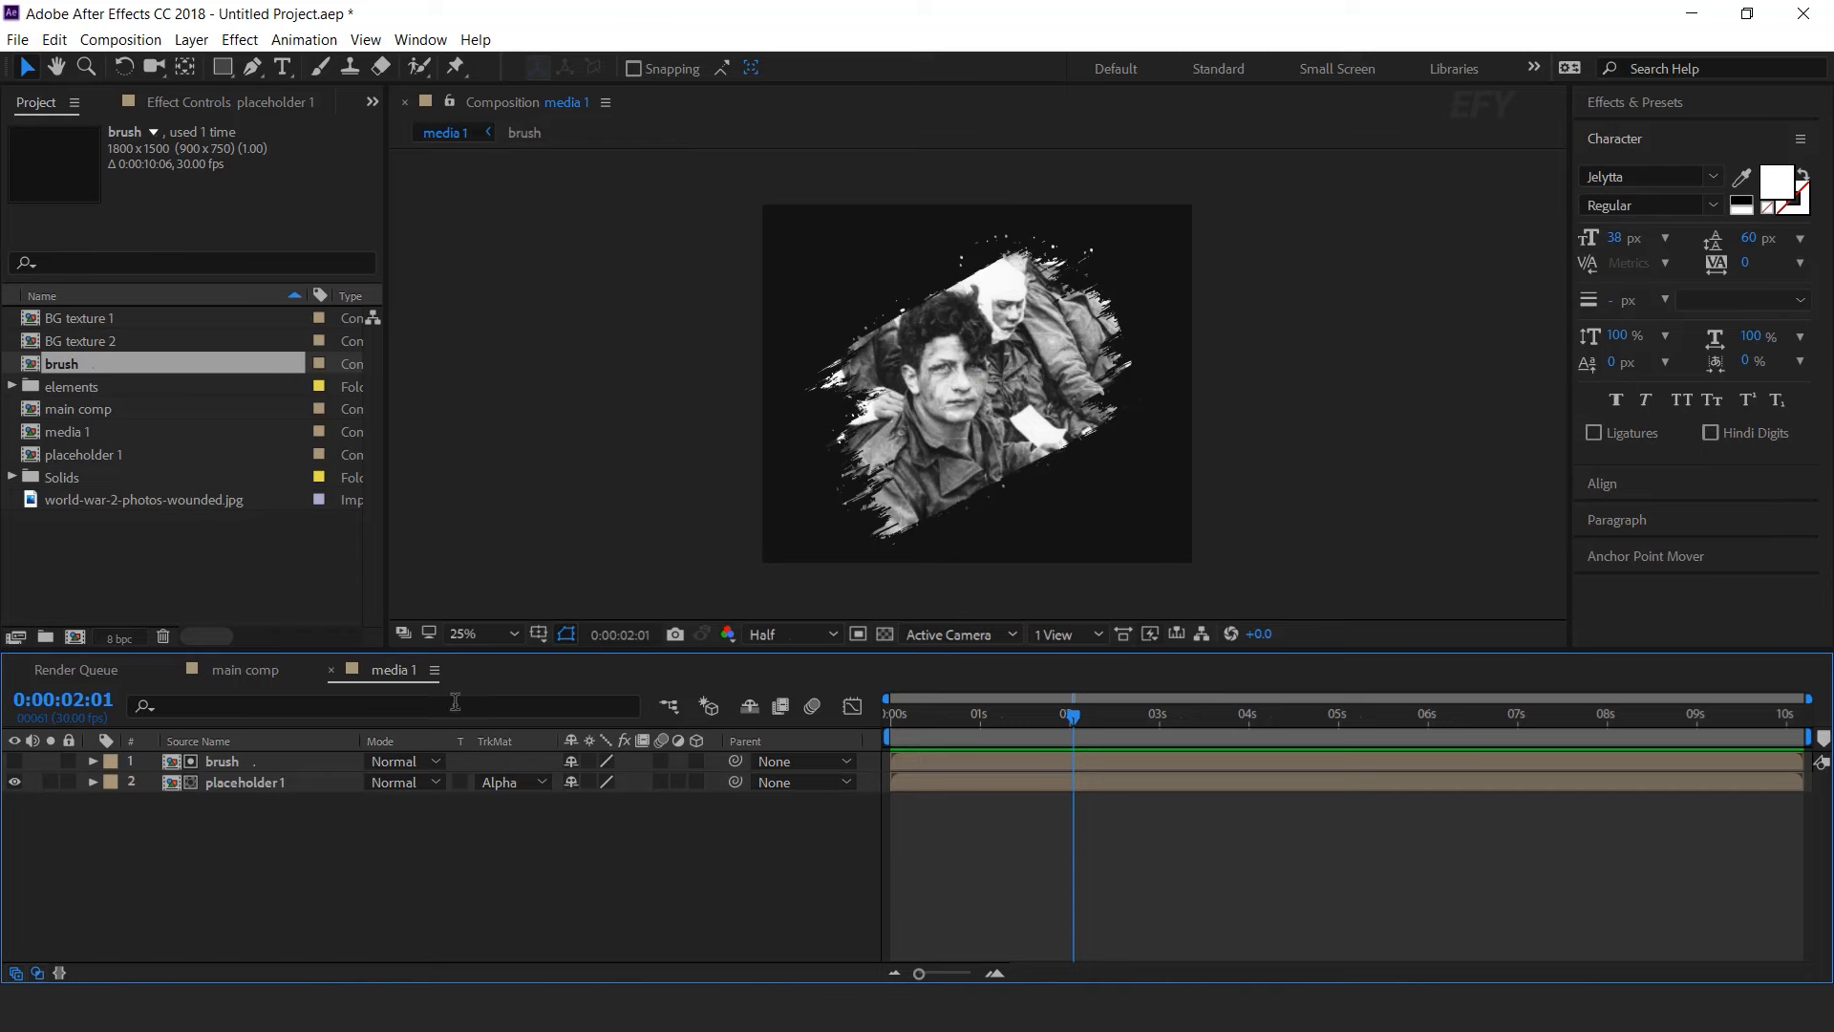
# - Add media 1 as the top layer of main comp and shift it toward the left of the frame
pyautogui.click(238, 669)
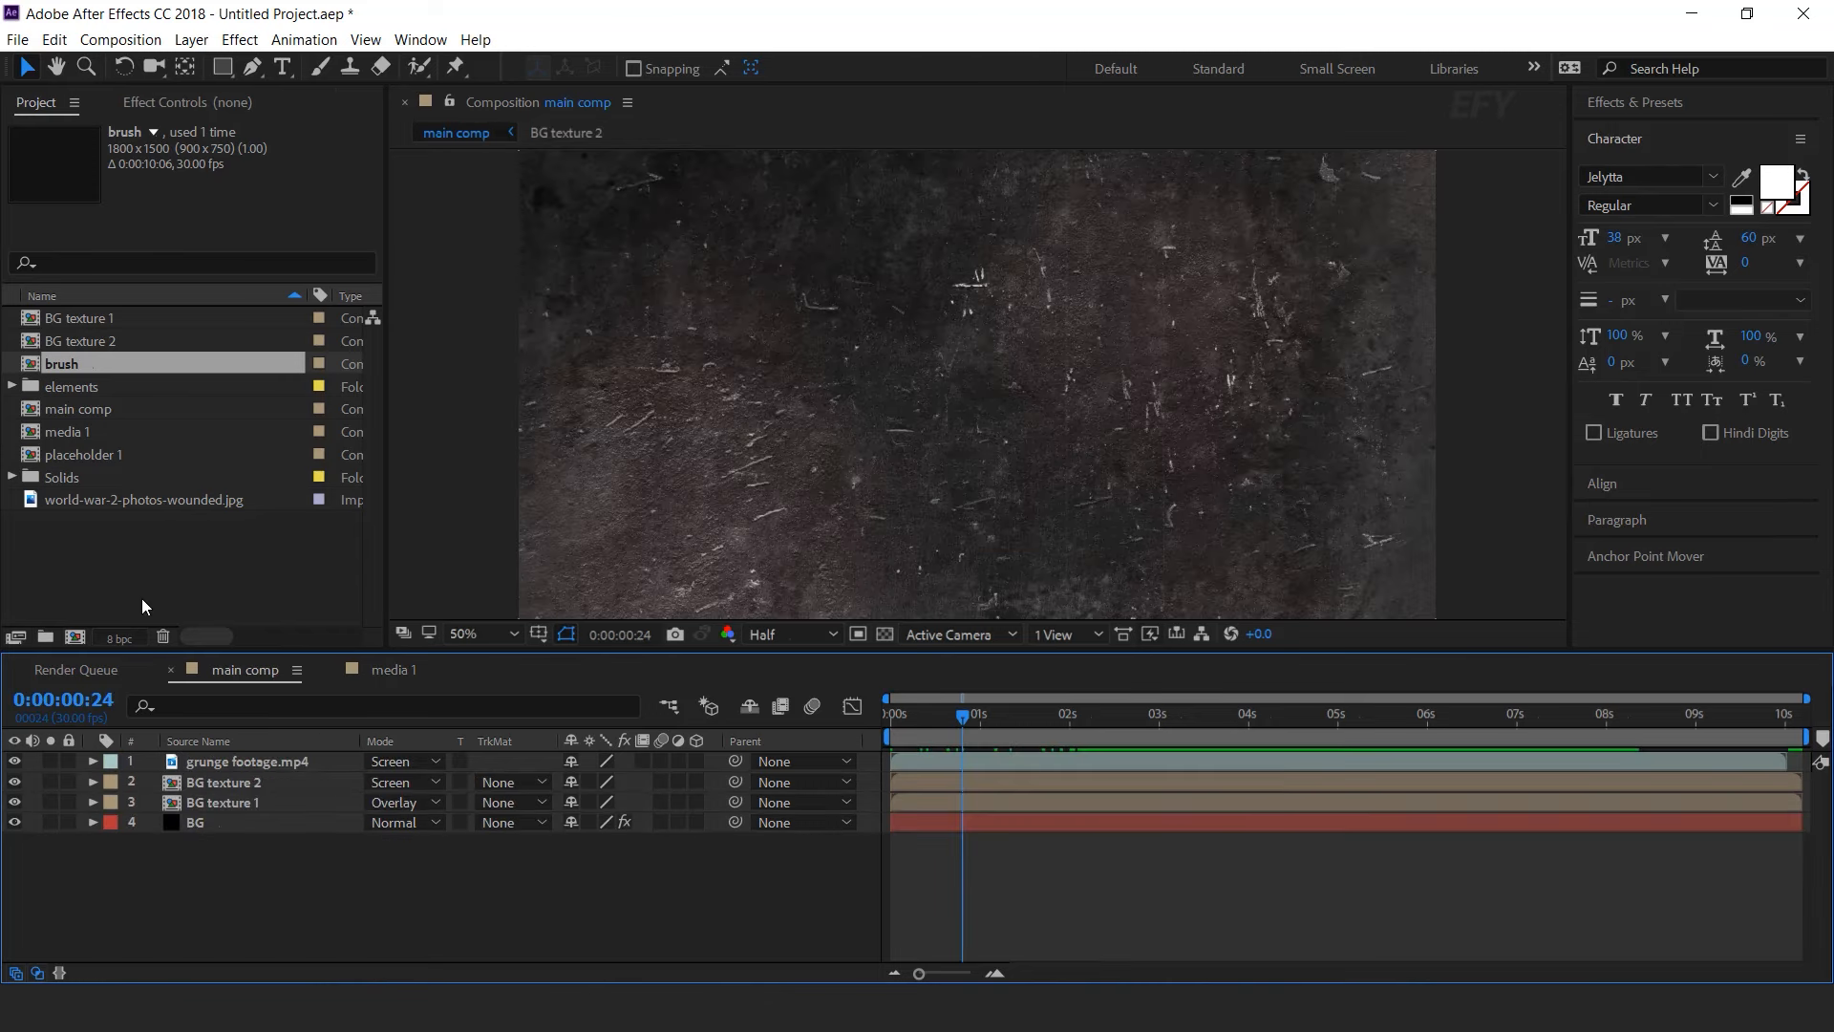
pyautogui.click(76, 436)
pyautogui.moveTo(76, 436); pyautogui.dragTo(277, 762)
pyautogui.scroll(-1, 1027, 390)
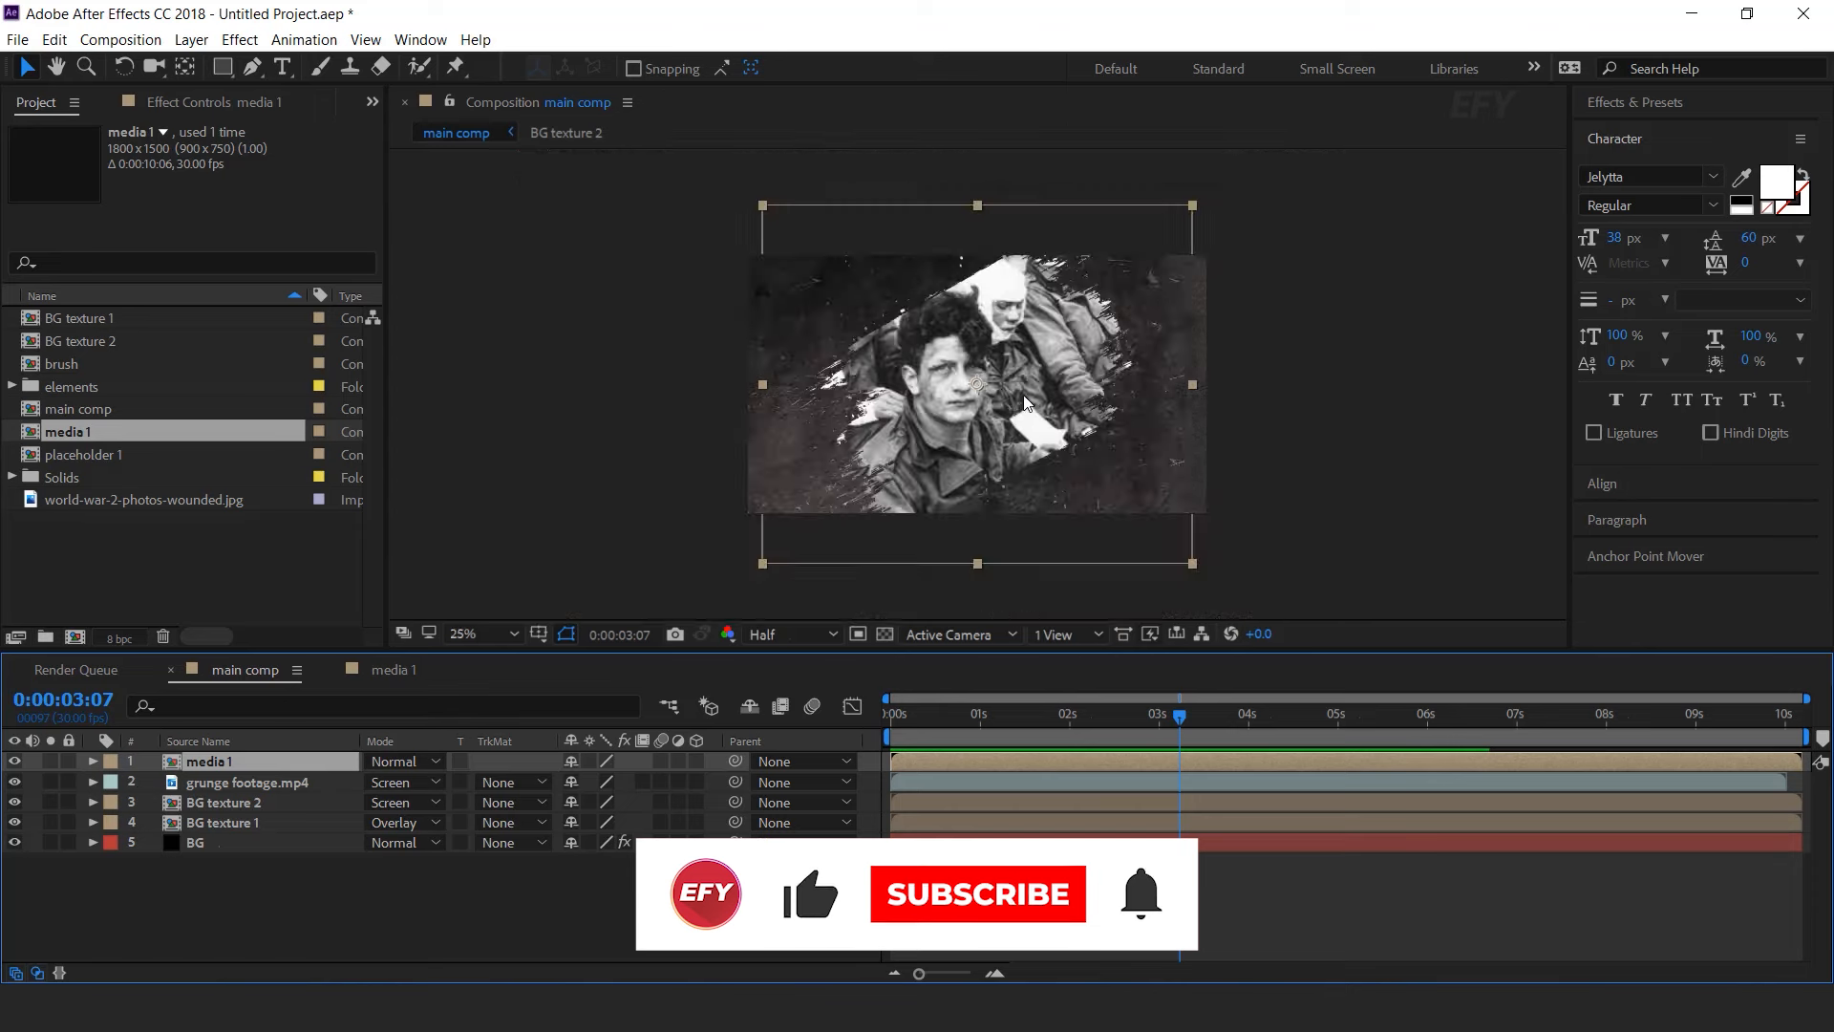
pyautogui.moveTo(994, 380); pyautogui.dragTo(931, 383)
# - Scale the media 1 layer to 80% and move it slightly further left
pyautogui.press('s')
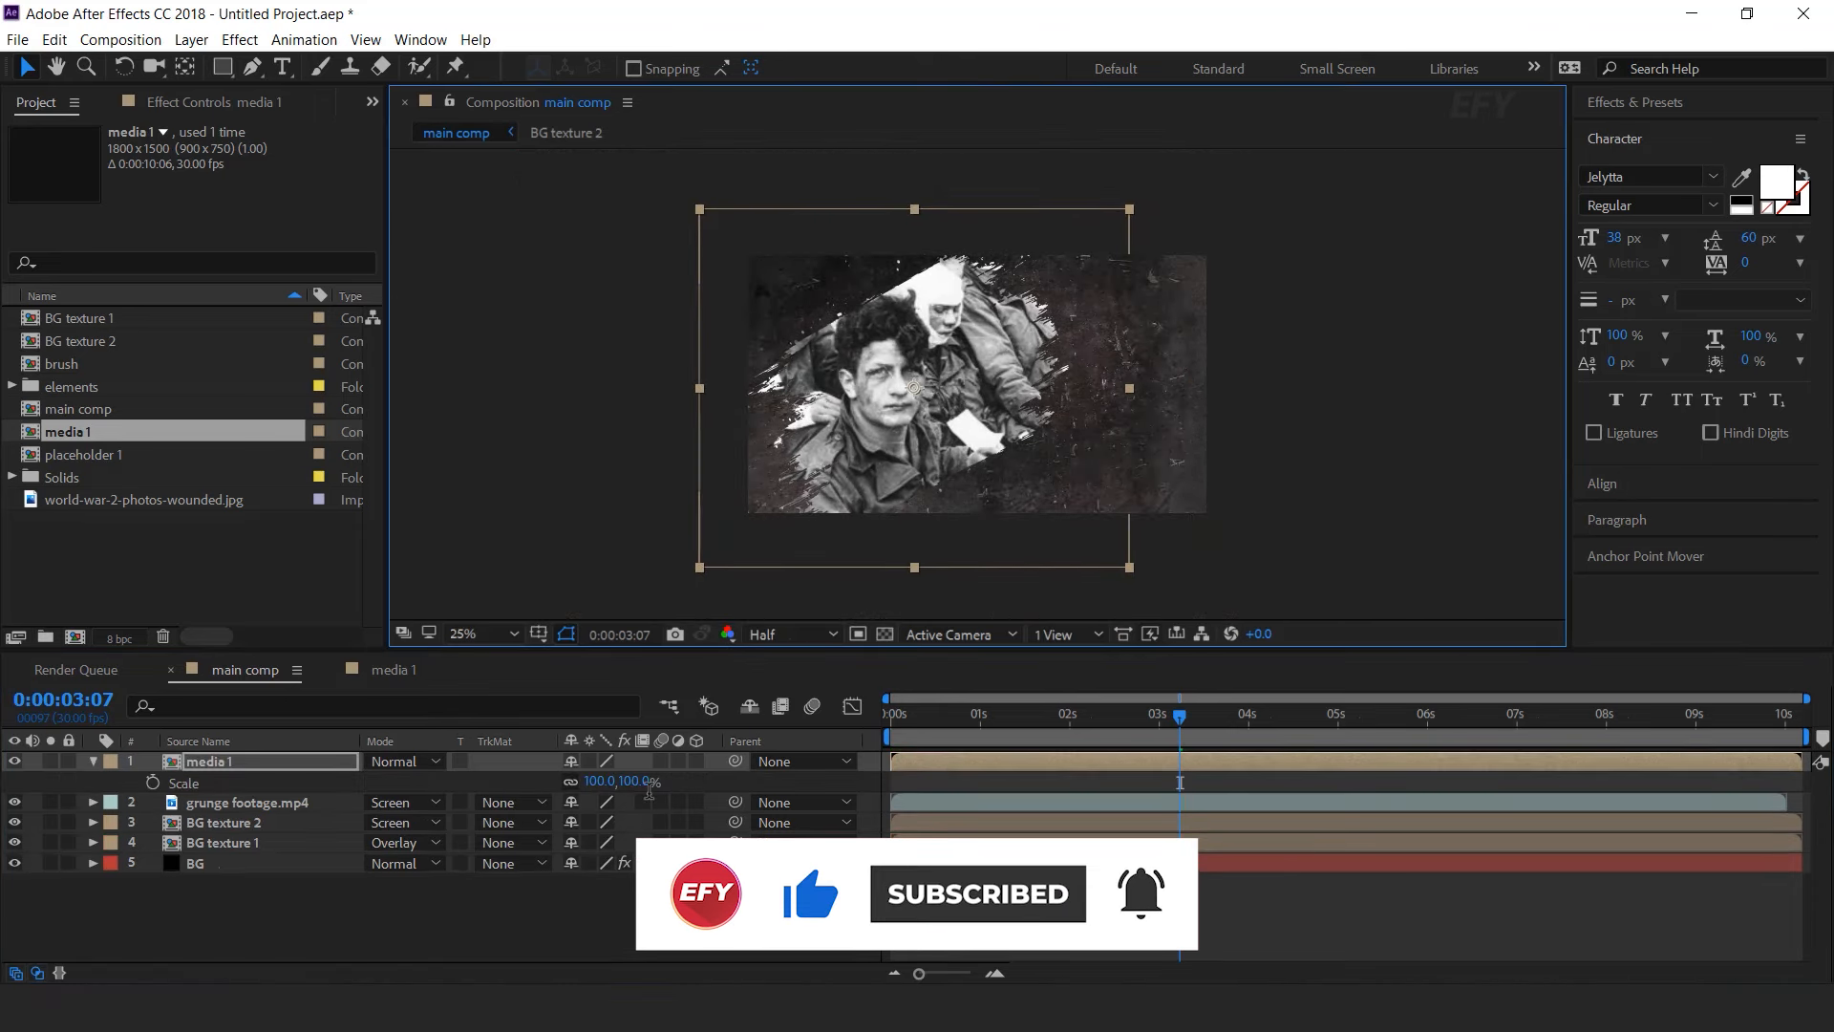
pyautogui.click(636, 782)
pyautogui.write('90')
pyautogui.press('Return')
pyautogui.click(634, 780)
pyautogui.write('80')
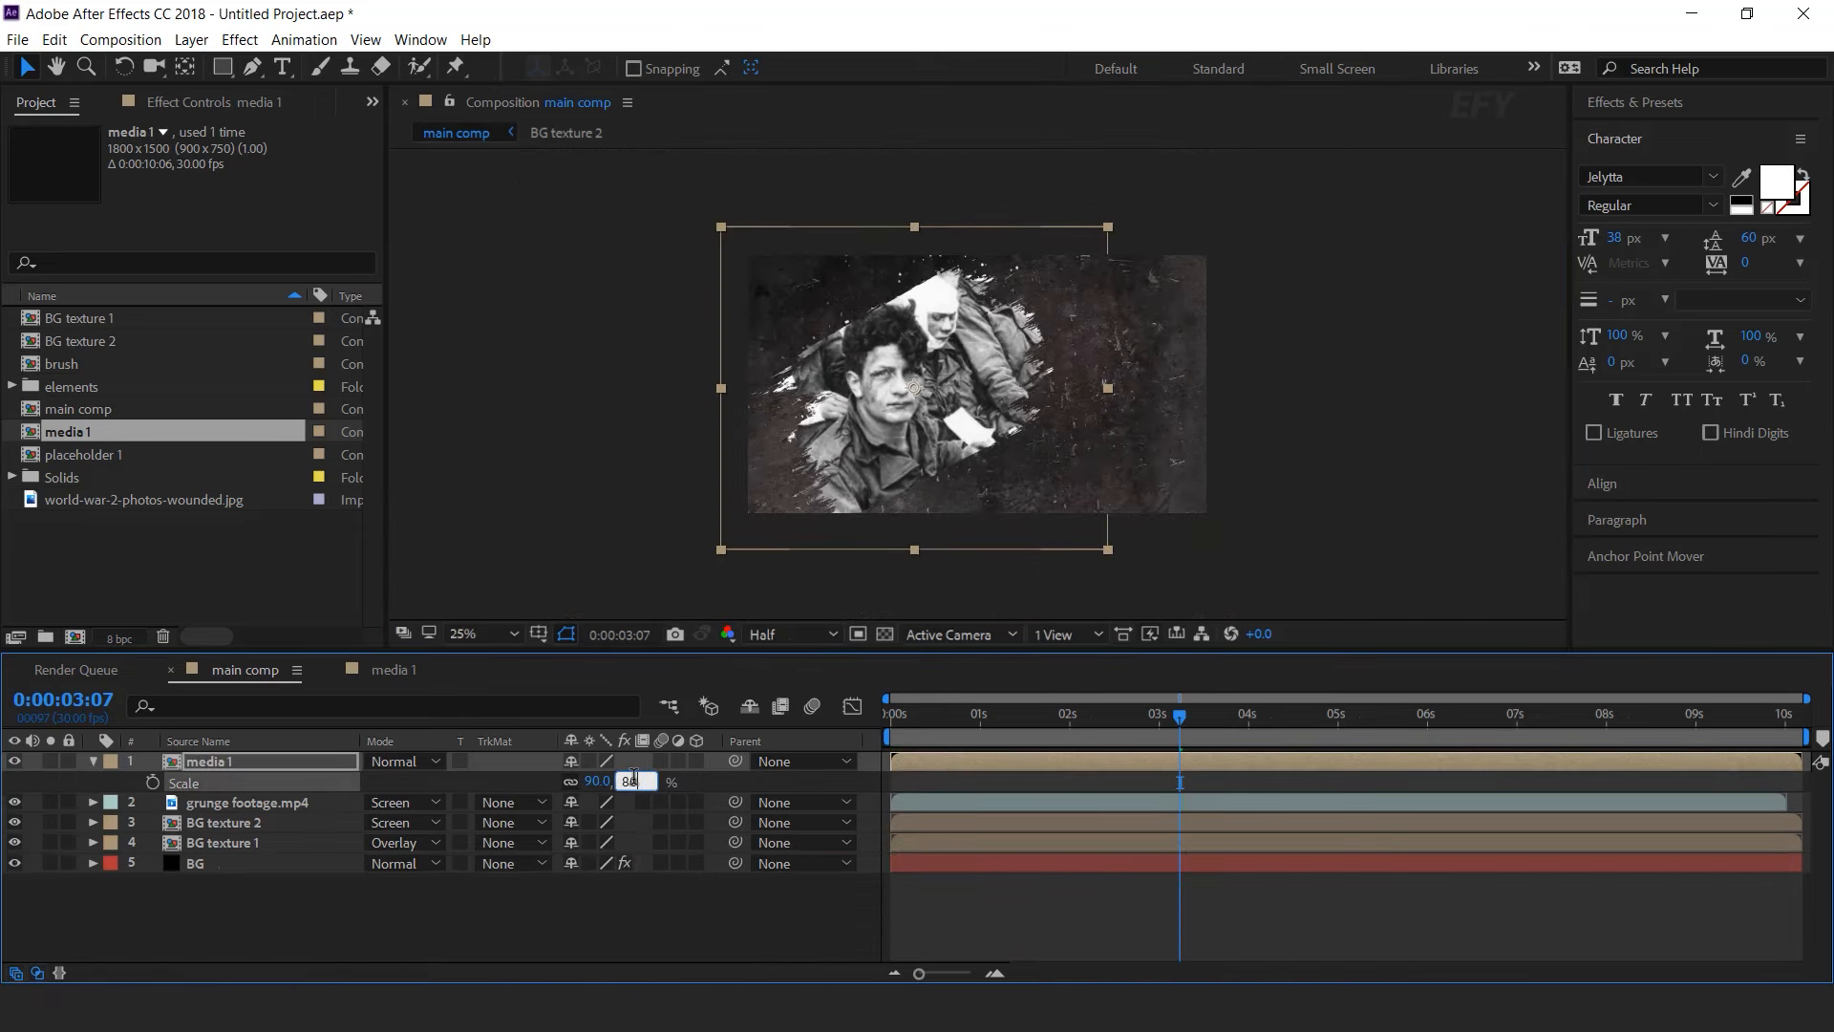
pyautogui.press('Return')
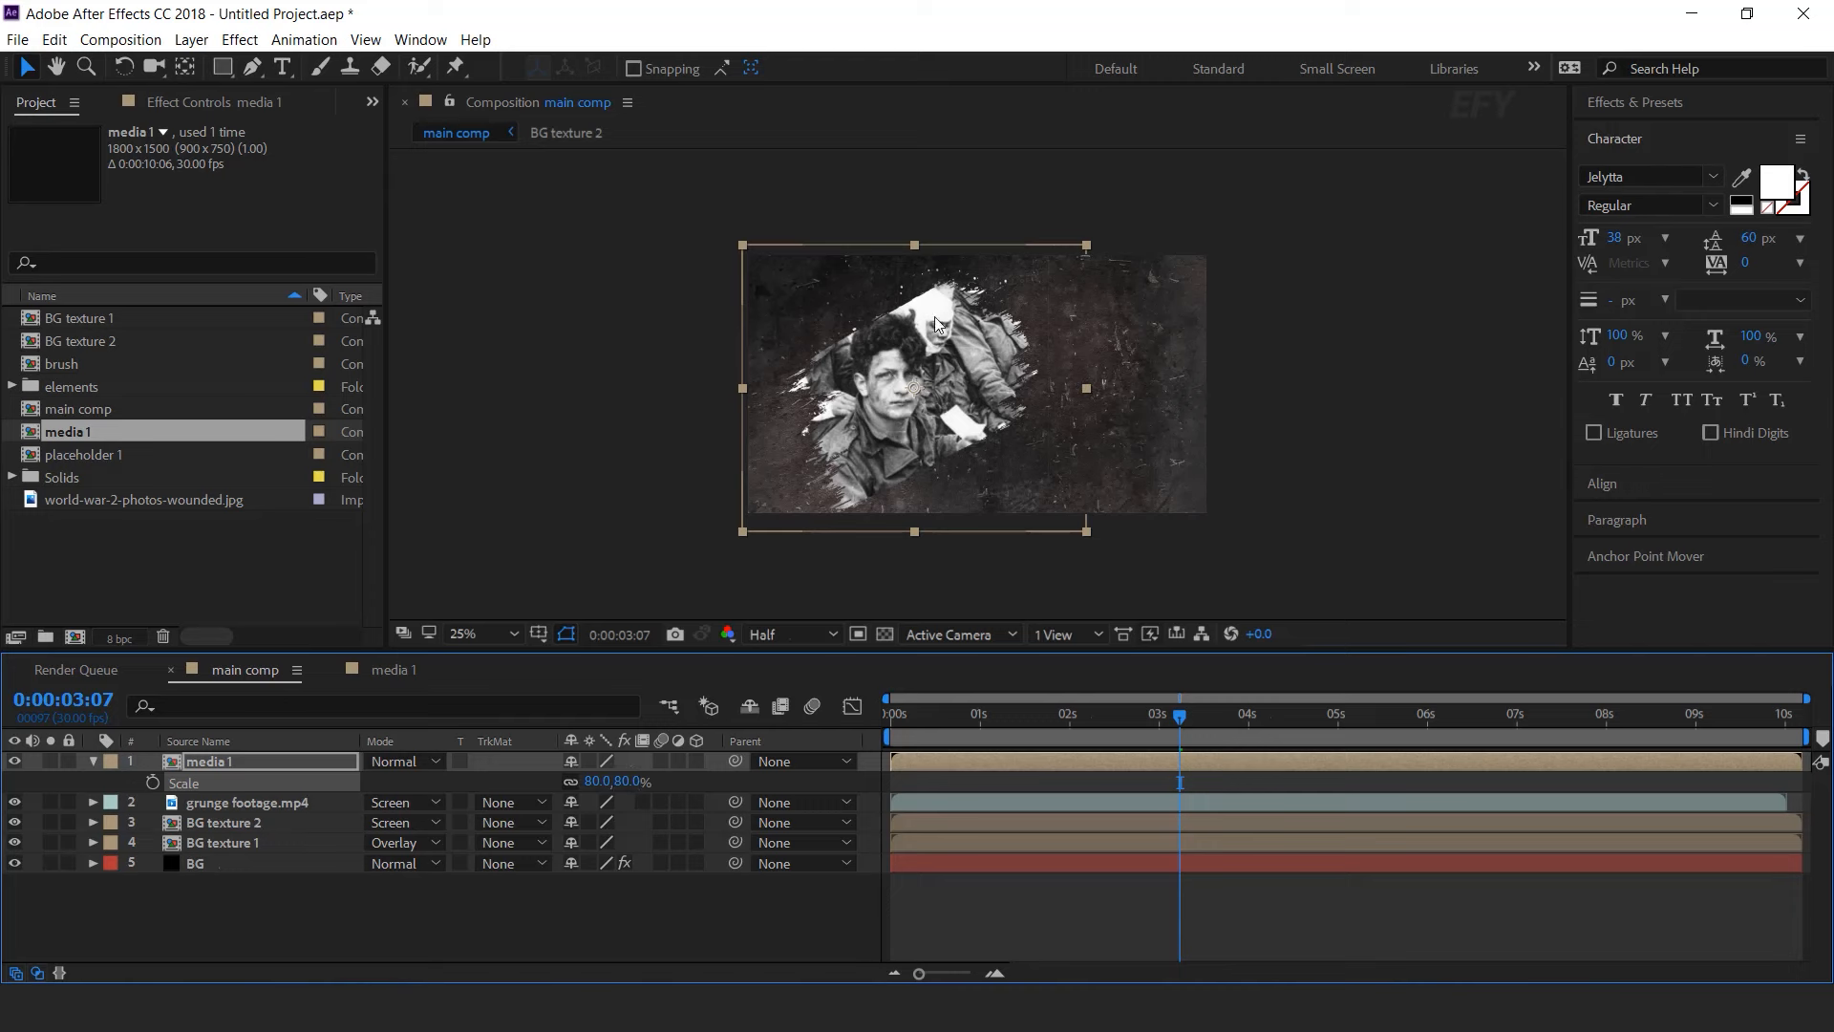
pyautogui.press('.')
pyautogui.press(',')
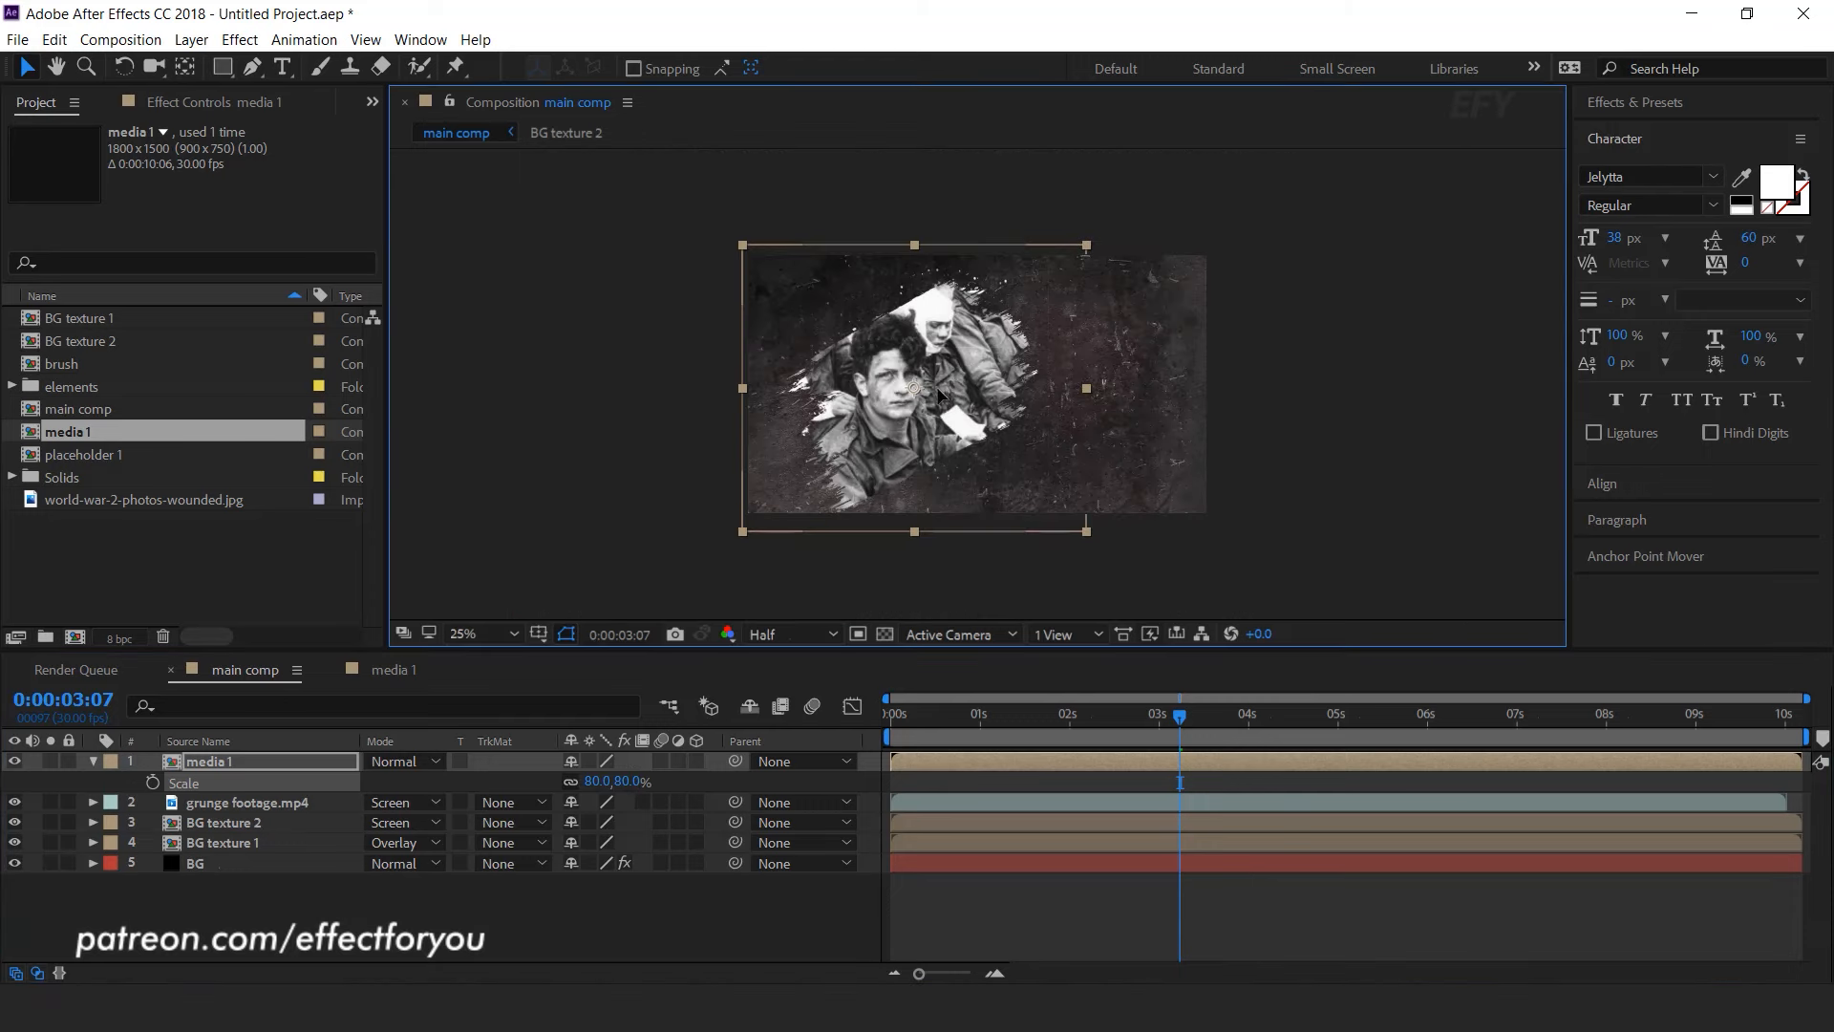
pyautogui.moveTo(947, 398); pyautogui.dragTo(923, 395)
pyautogui.click(766, 950)
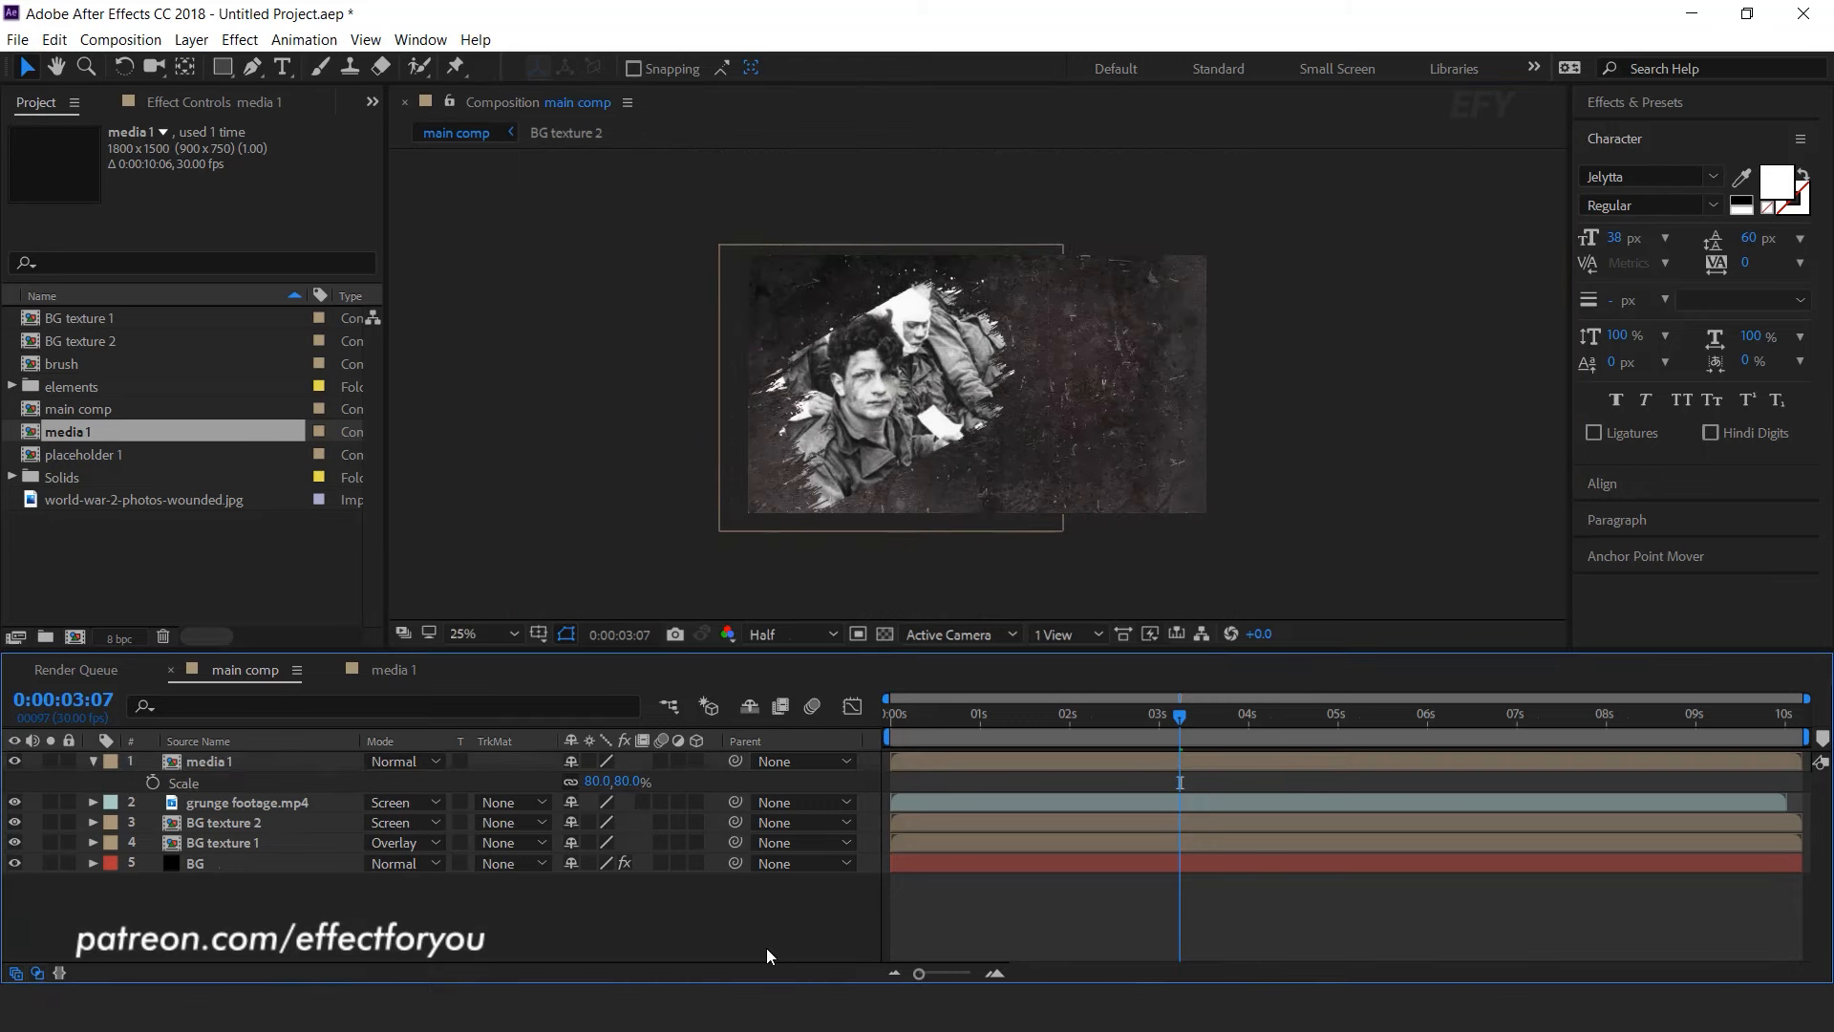
# - Collapse the media 1 layer and preview main comp from the start, then scrub to 0:00:02:14
pyautogui.click(94, 761)
pyautogui.press('Home')
pyautogui.press('space')
pyautogui.moveTo(976, 713); pyautogui.dragTo(1111, 717)
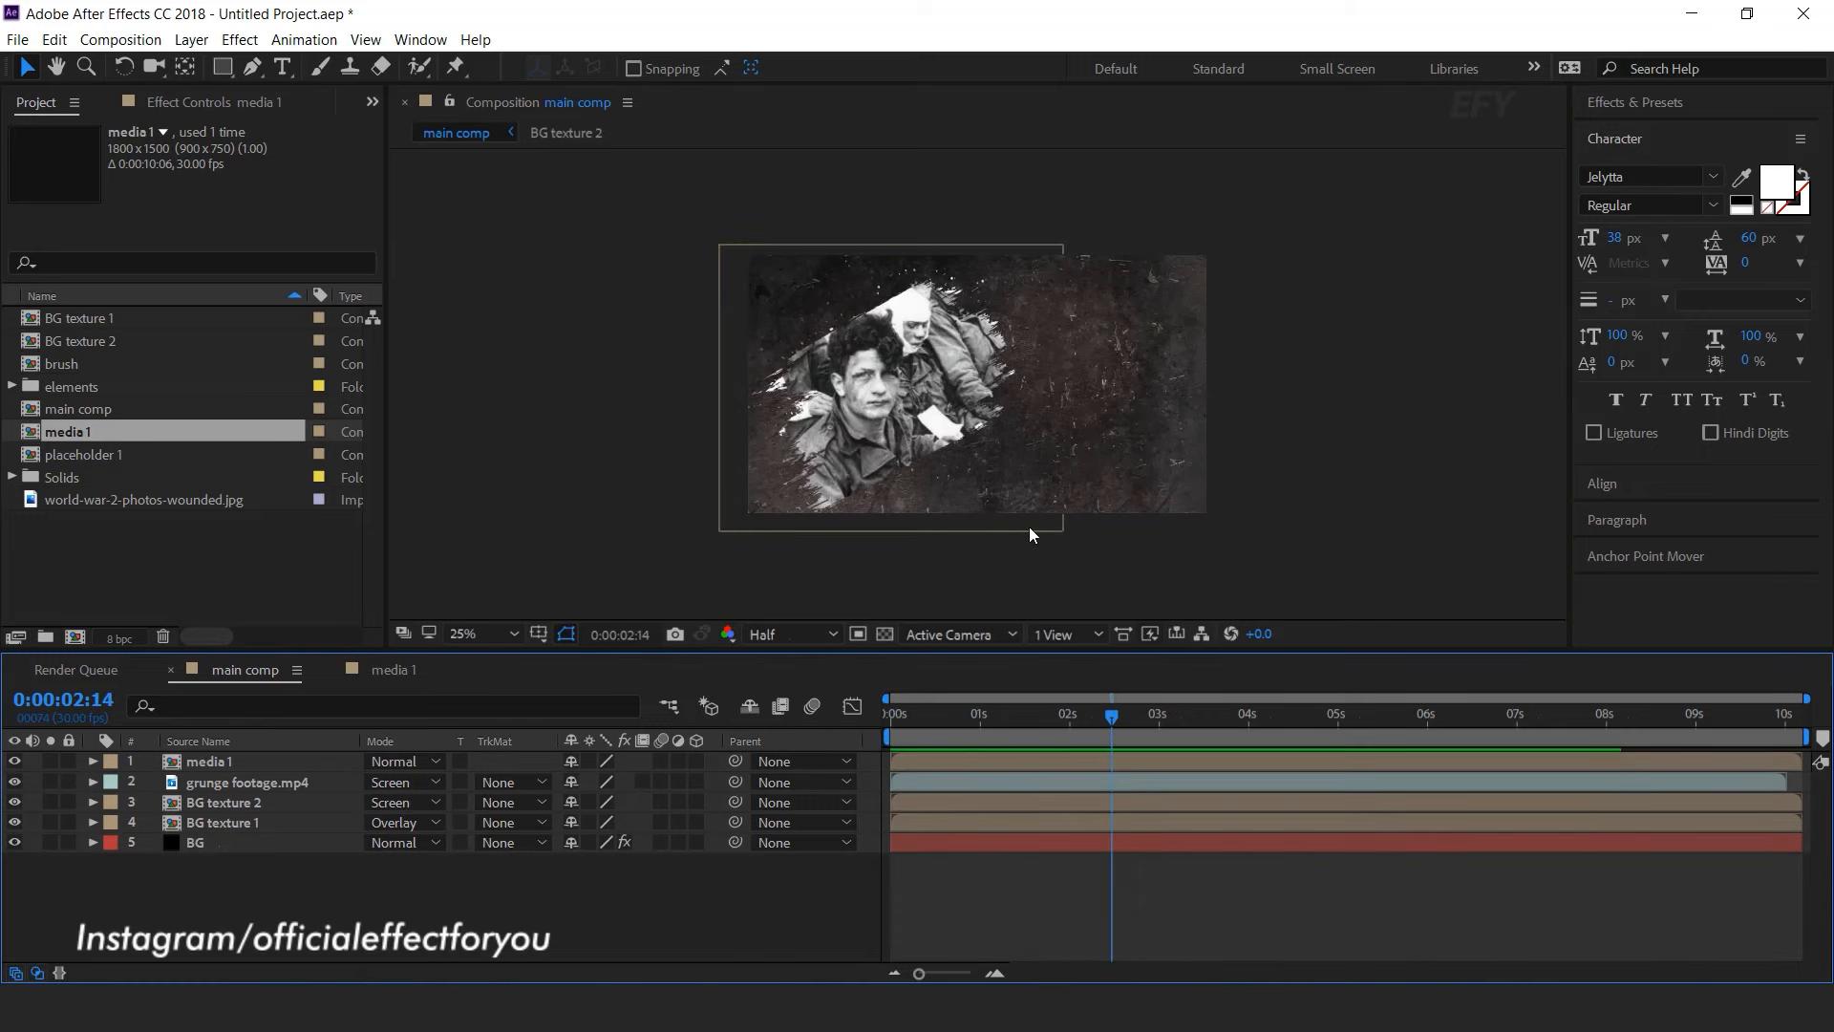
# - Add a one-node 35mm camera named Camera 1 and a null object to main comp
pyautogui.rightClick(746, 898)
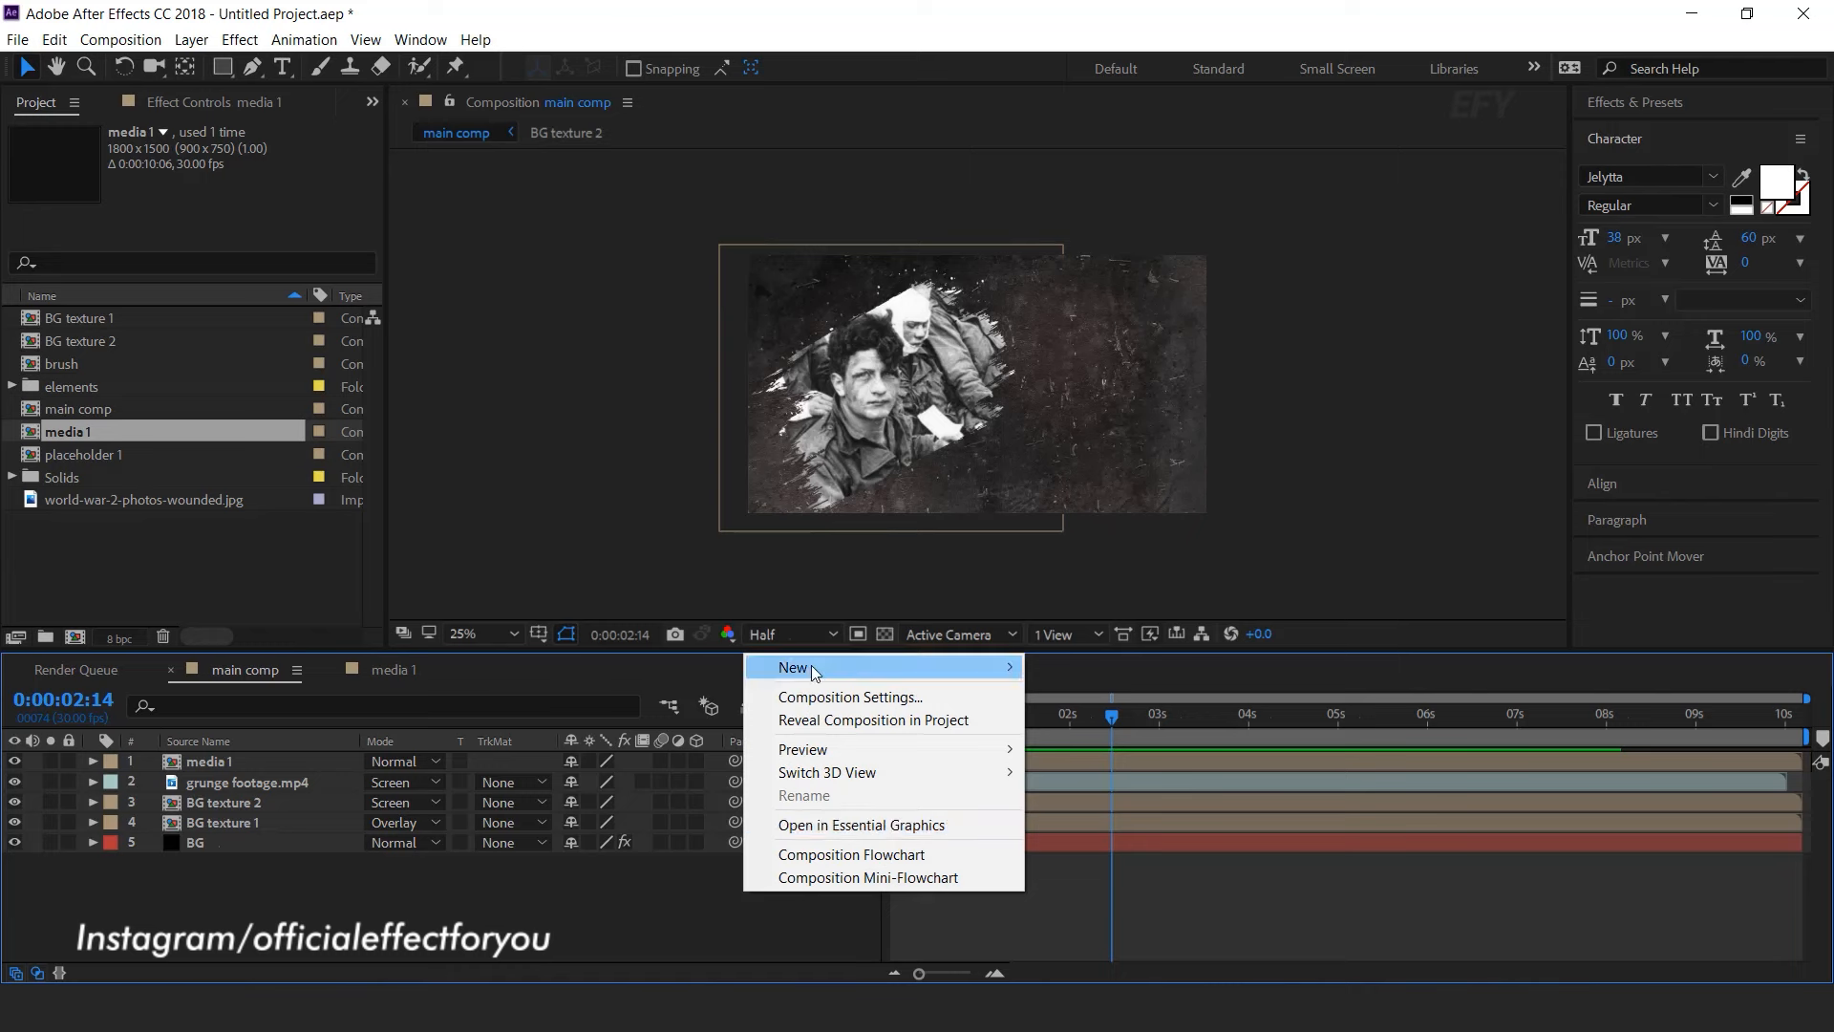
pyautogui.moveTo(811, 667)
pyautogui.click(1114, 767)
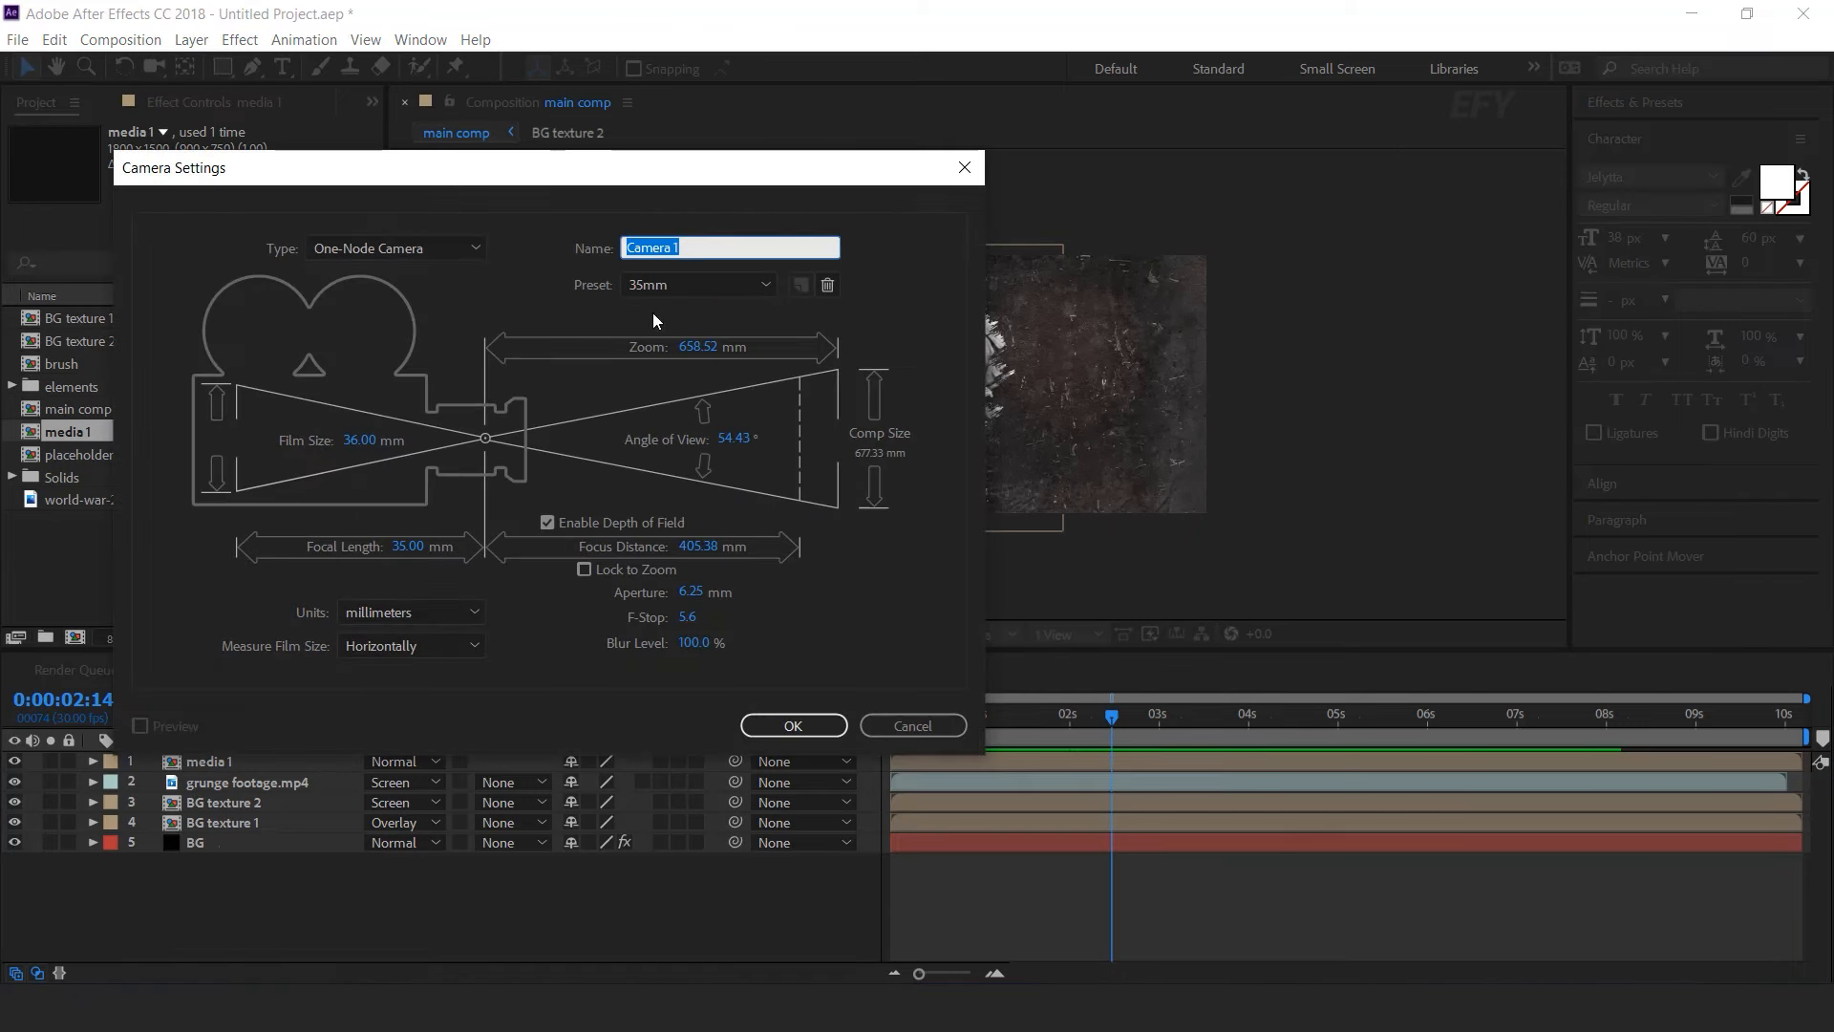
pyautogui.click(806, 730)
pyautogui.rightClick(797, 929)
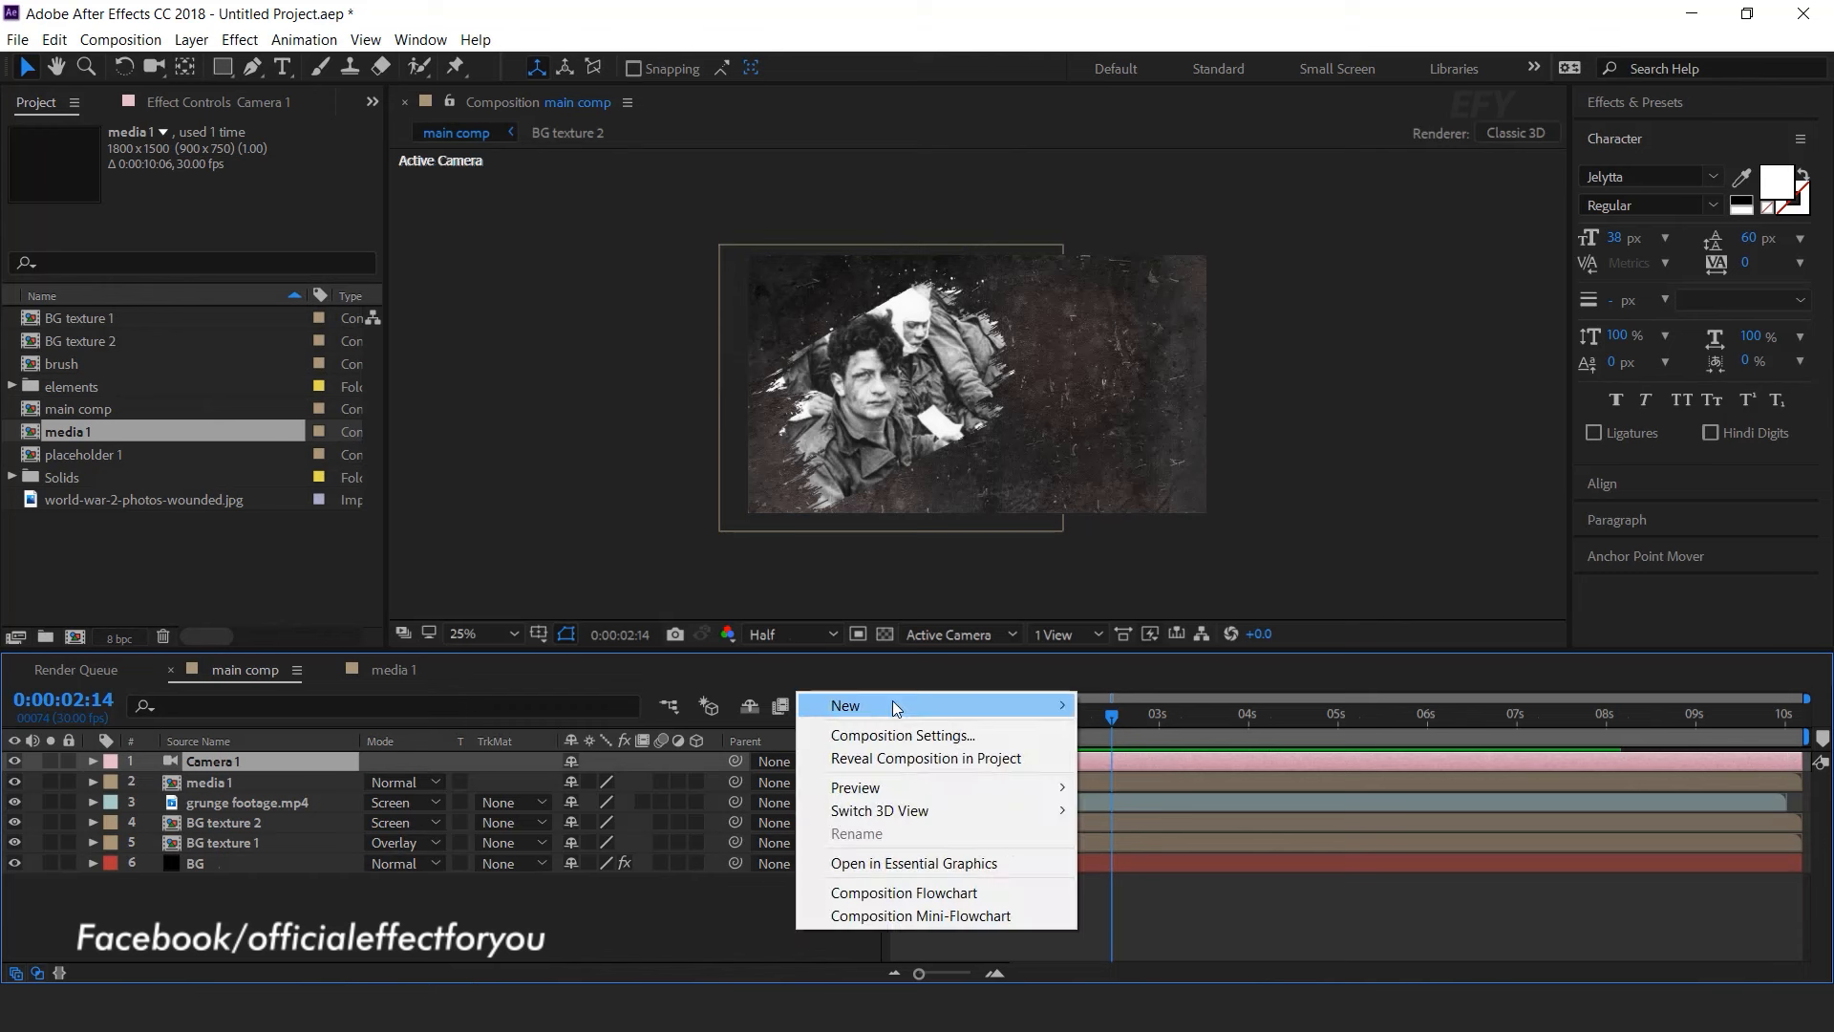
pyautogui.moveTo(955, 705)
pyautogui.click(1147, 827)
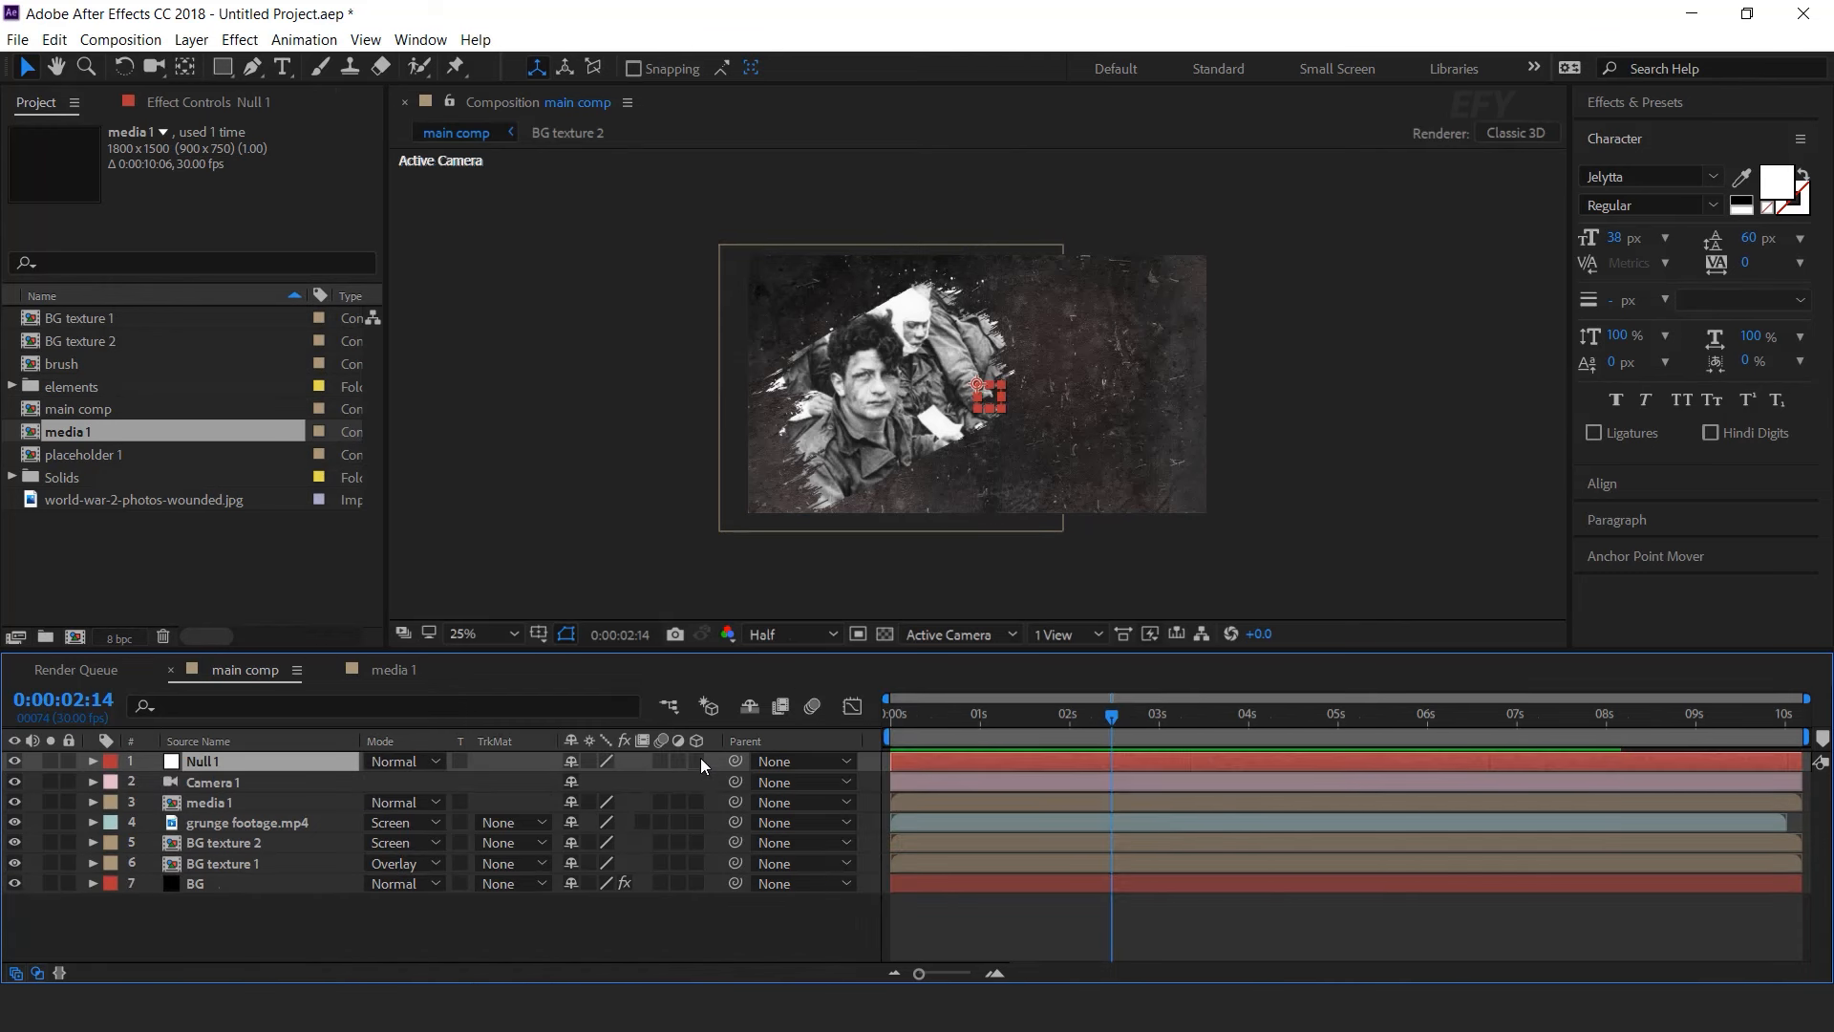
# - Make Null 1, media 1, grunge footage.mp4, BG texture 2 and BG texture 1 3D layers, leaving BG 2D
pyautogui.click(251, 804)
pyautogui.keyDown('shift'); pyautogui.click(239, 863); pyautogui.keyUp('shift')
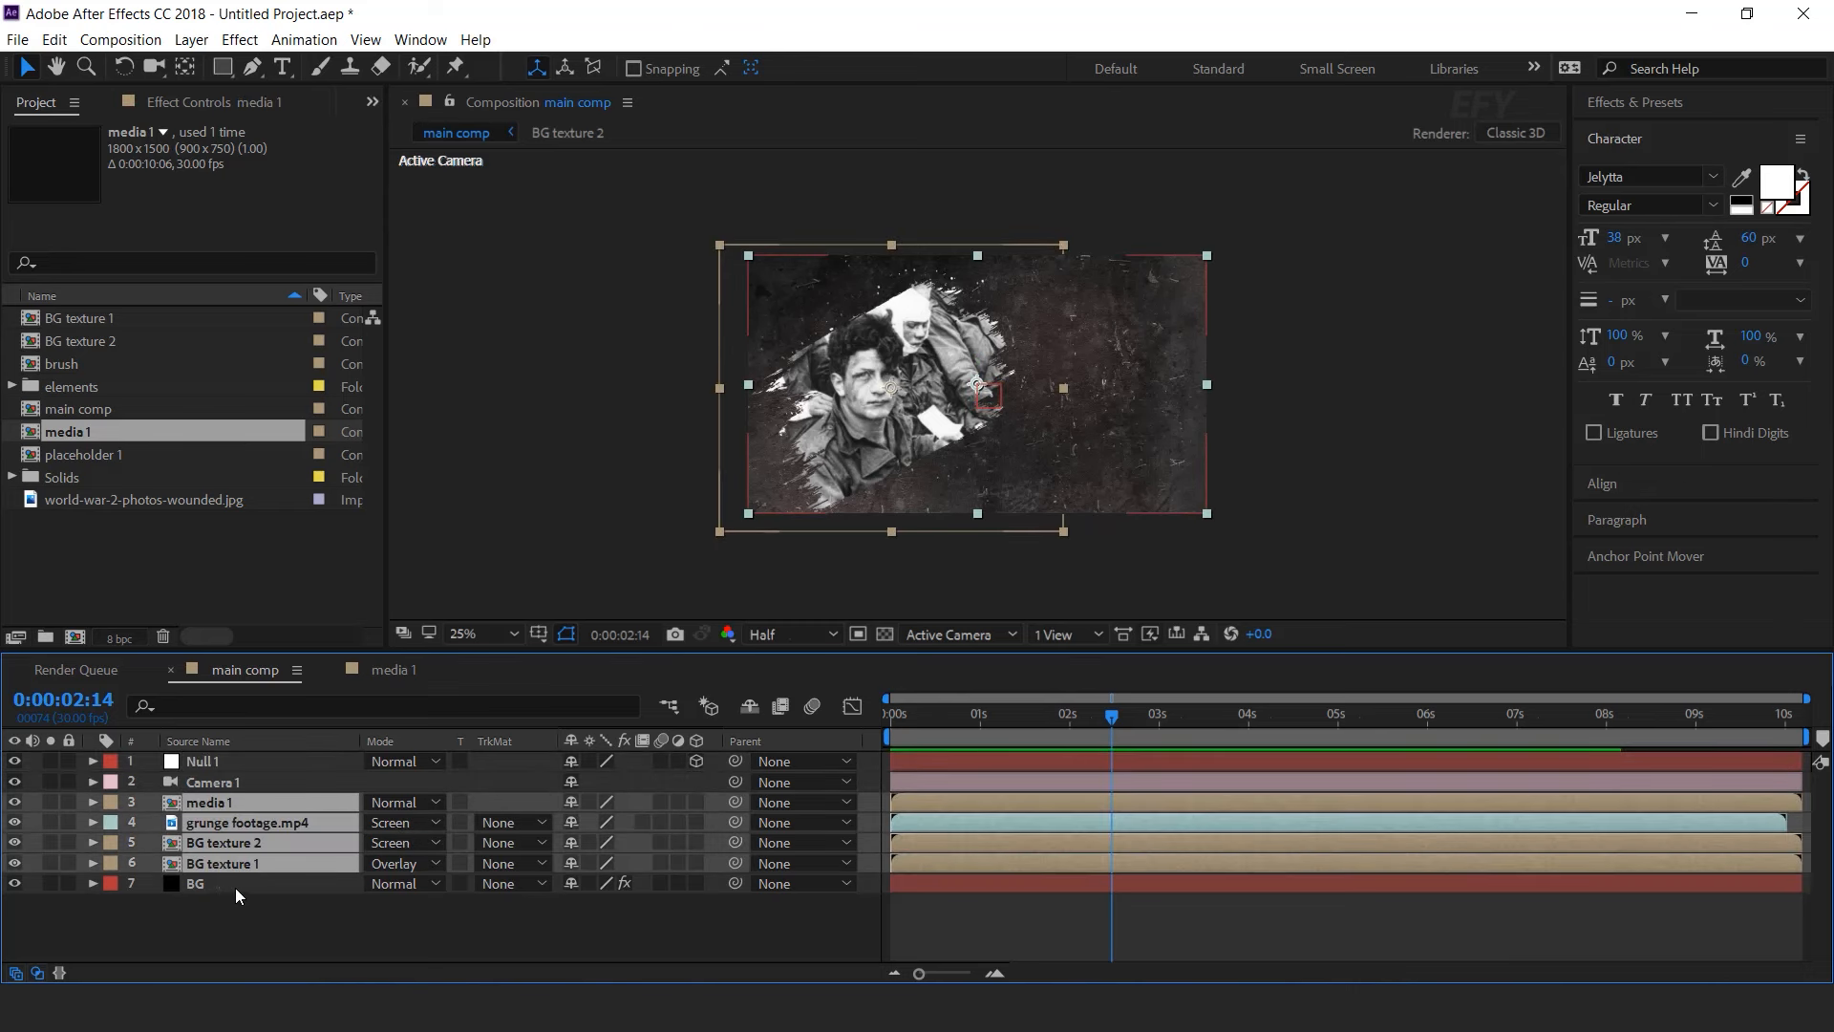
pyautogui.click(697, 861)
pyautogui.click(696, 909)
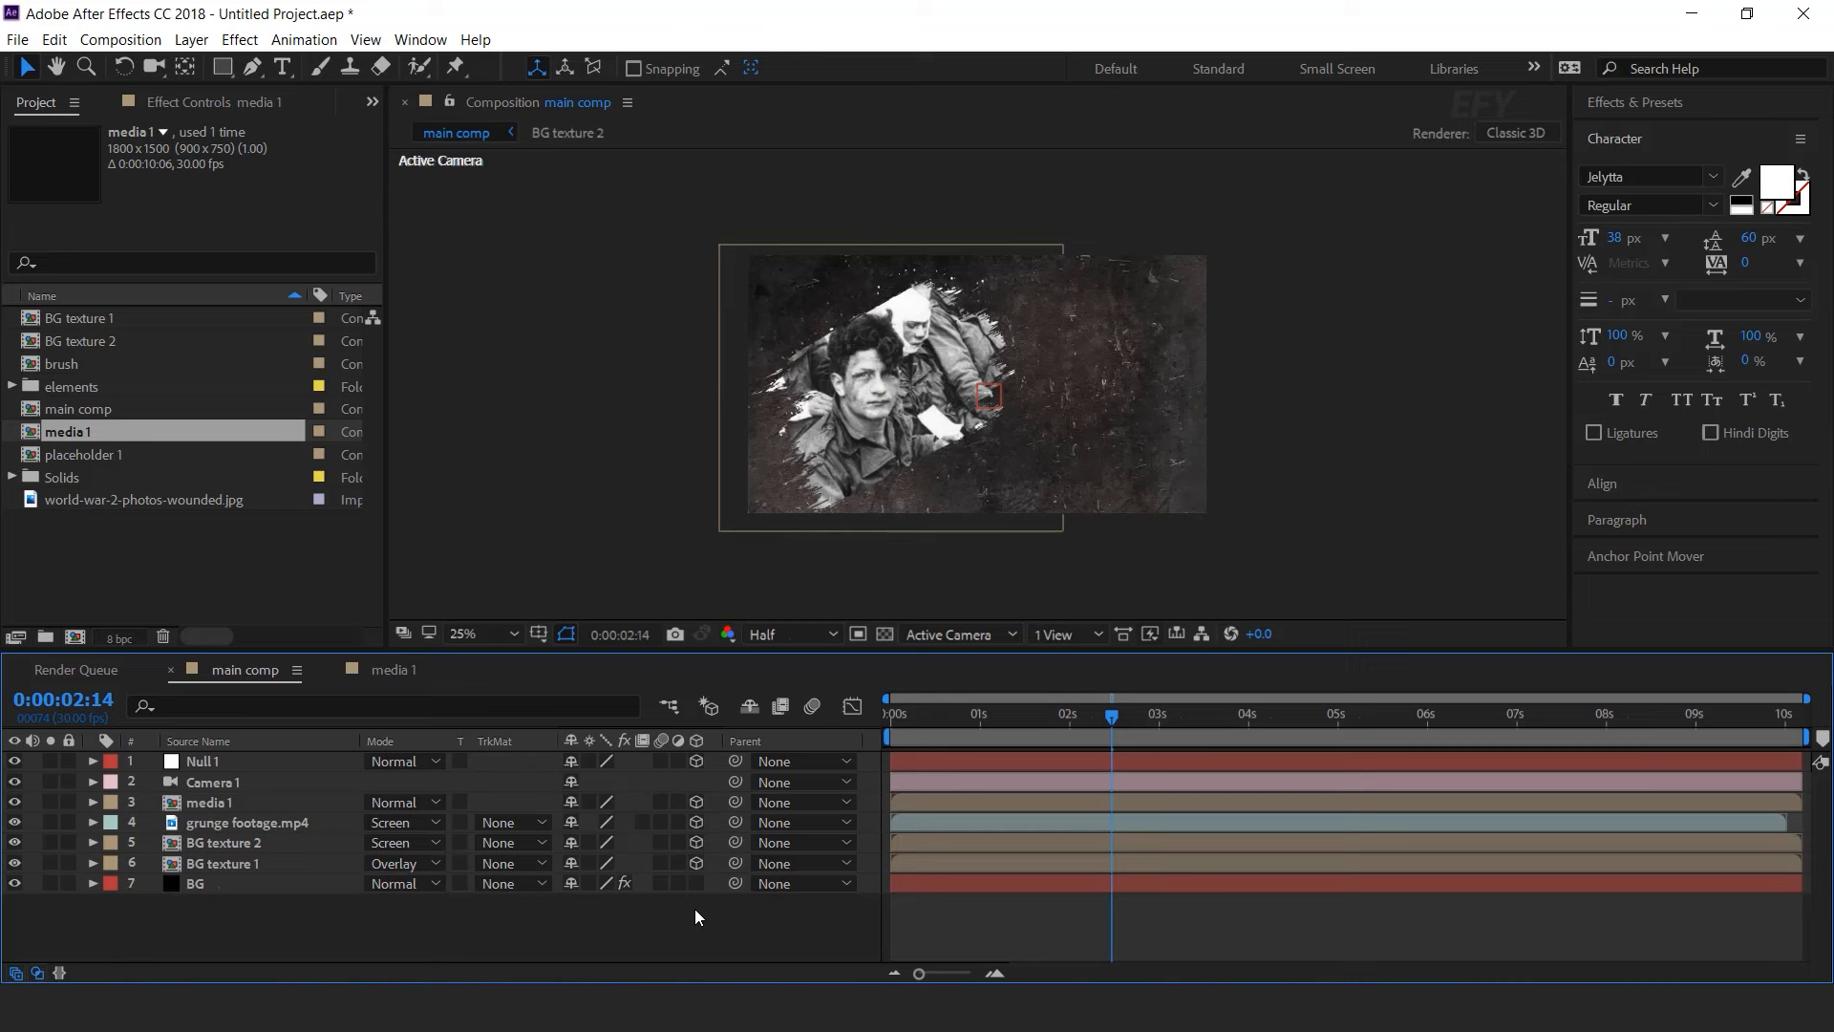
# - Parent Camera 1 to Null 1
pyautogui.click(251, 783)
pyautogui.moveTo(735, 781); pyautogui.dragTo(206, 758)
pyautogui.click(600, 913)
# - Keyframe Null 1's Position at 0:00:02:14, and at 0:00:00:00 set its Z position to about 2069
pyautogui.moveTo(1024, 713); pyautogui.dragTo(1106, 724)
pyautogui.click(235, 760)
pyautogui.press('p')
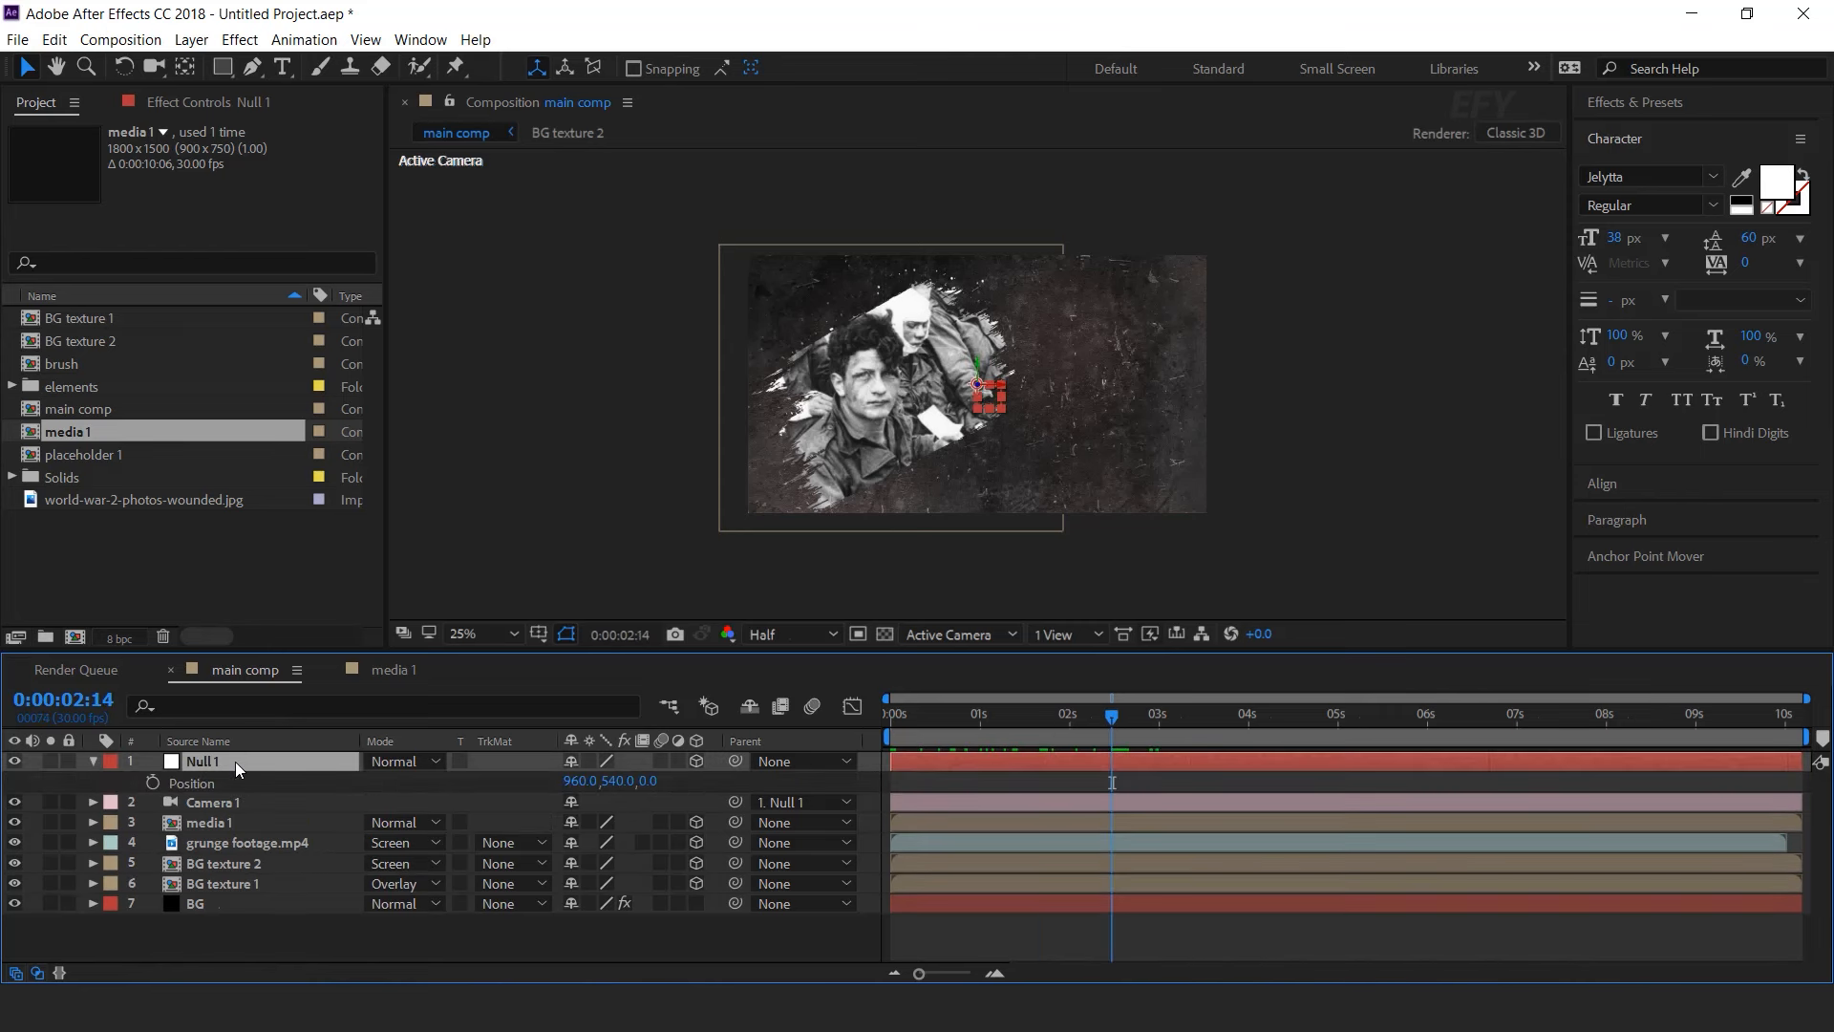
pyautogui.click(153, 782)
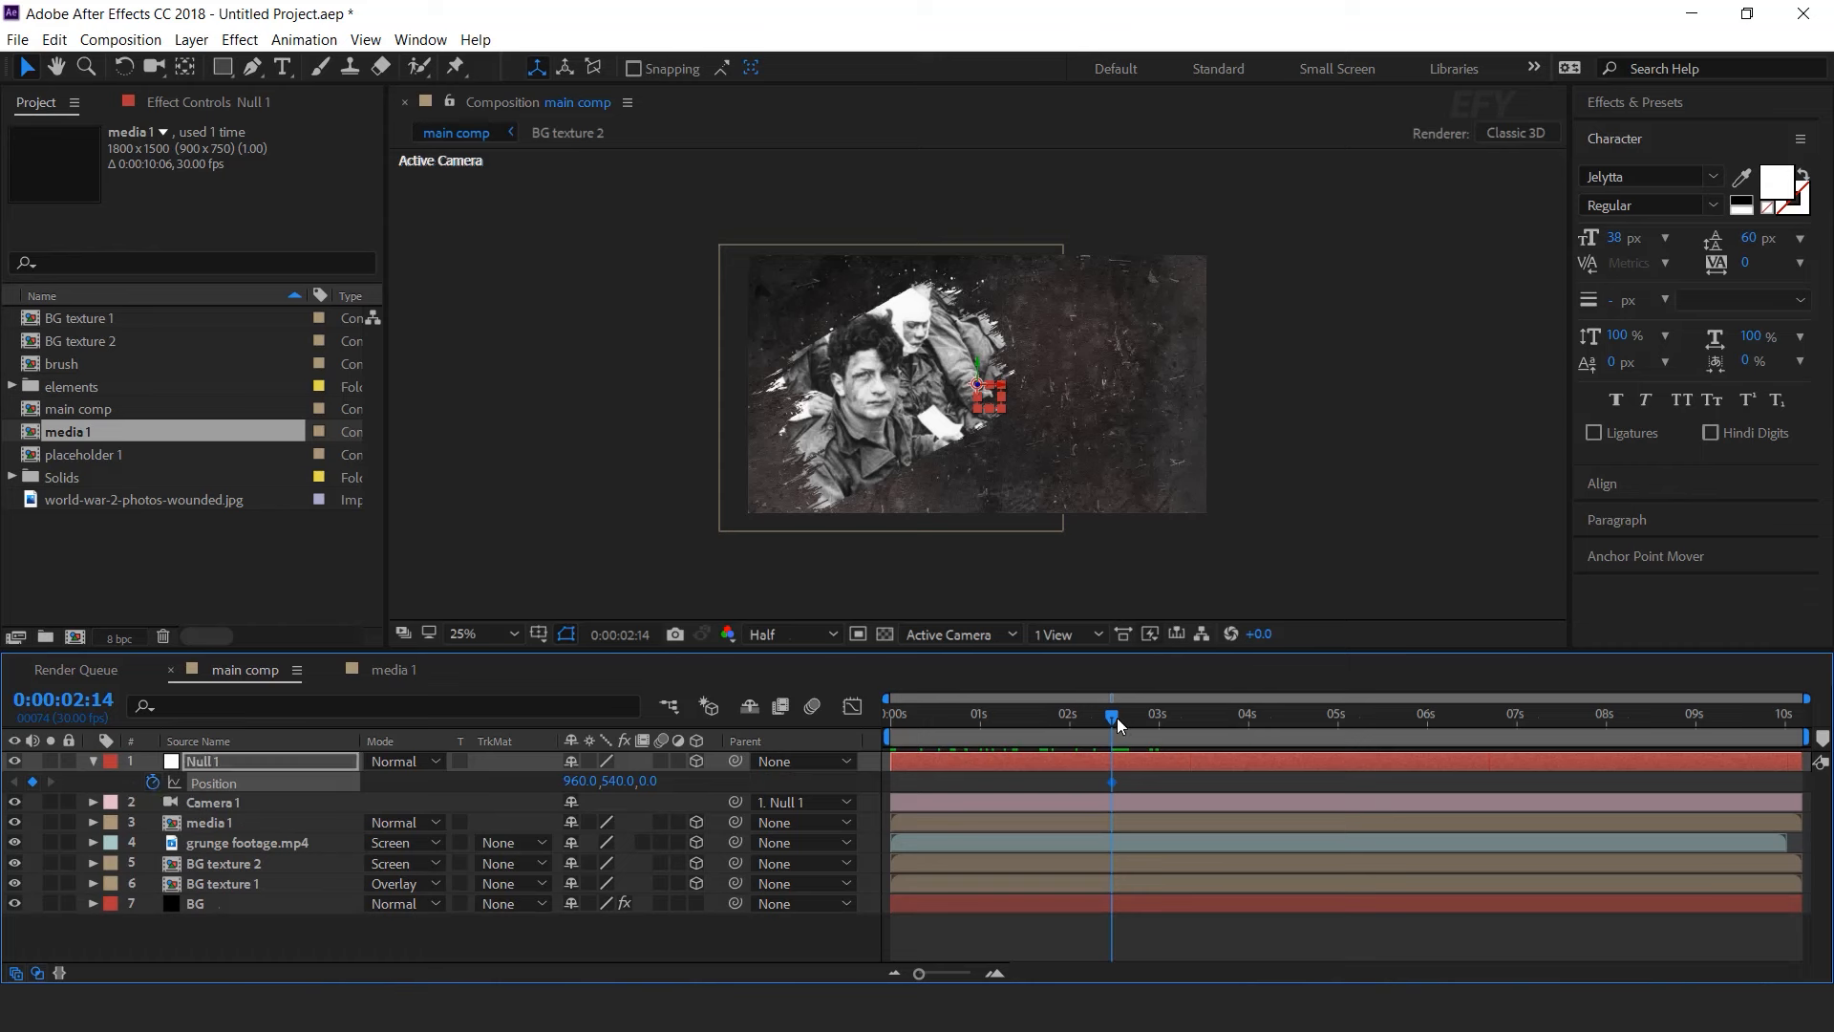
pyautogui.moveTo(1105, 719); pyautogui.dragTo(768, 725)
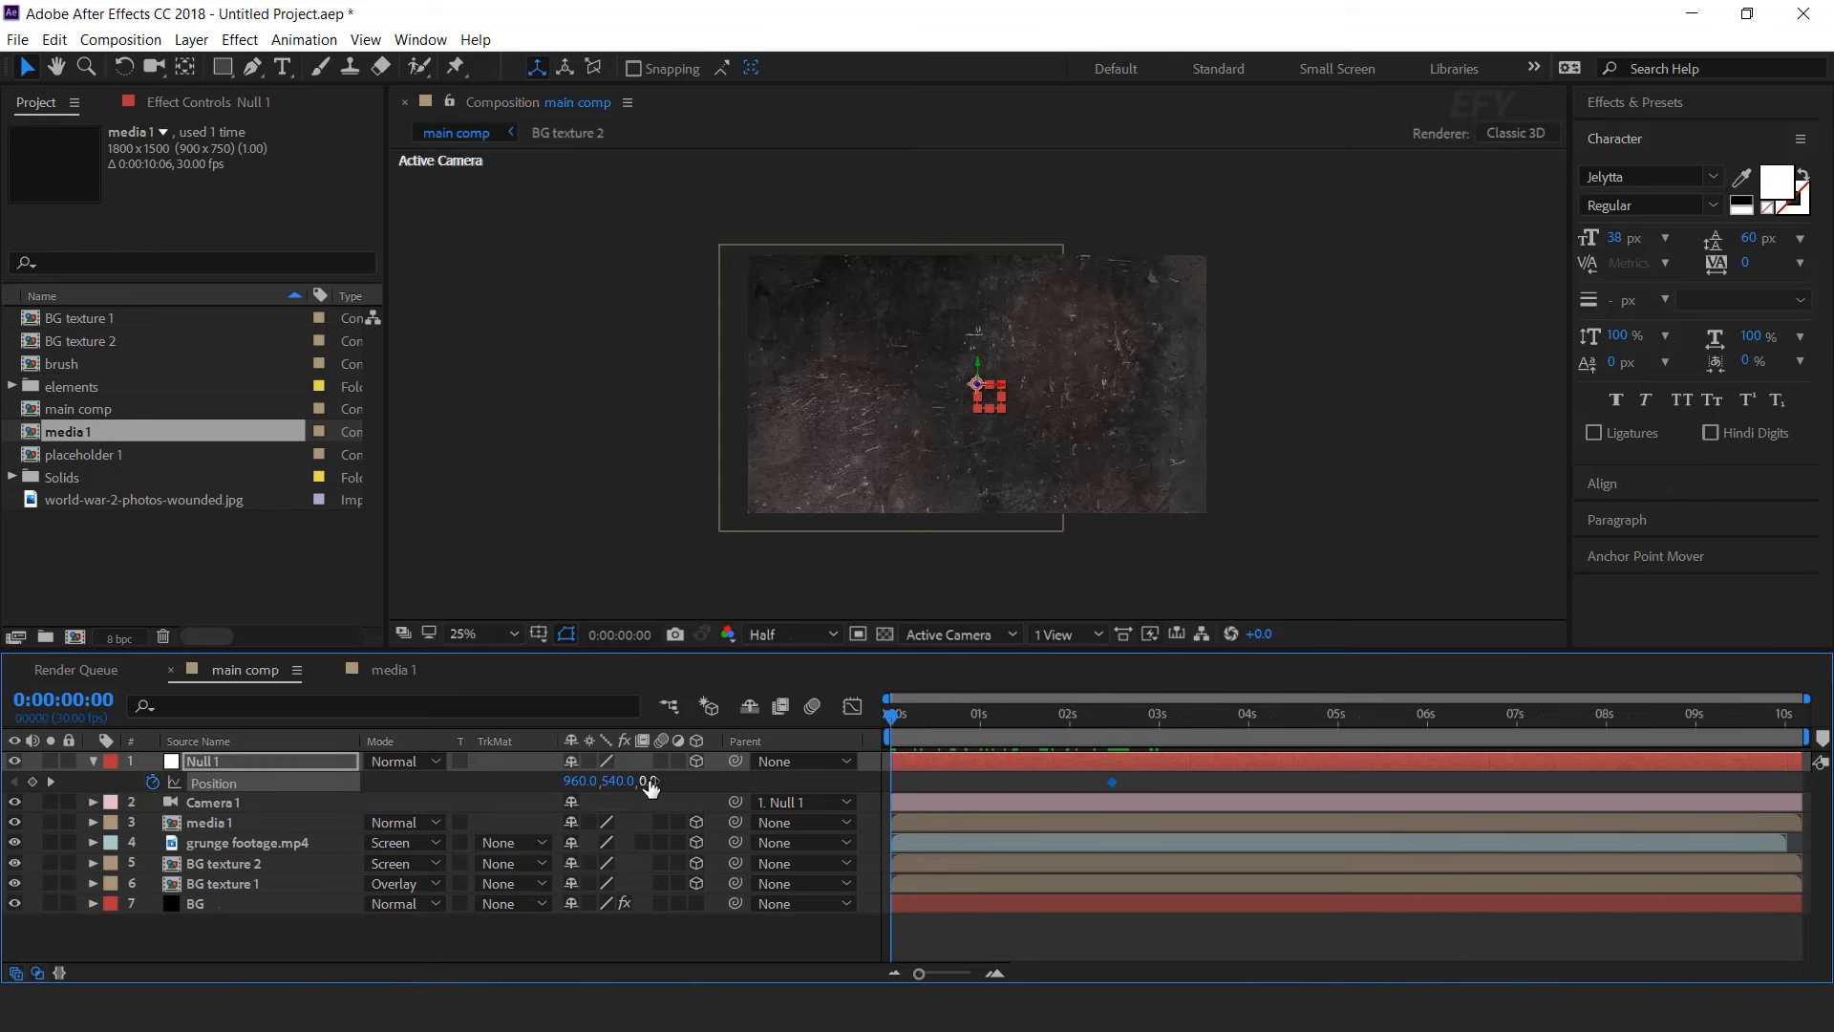
pyautogui.moveTo(648, 781); pyautogui.dragTo(1006, 783)
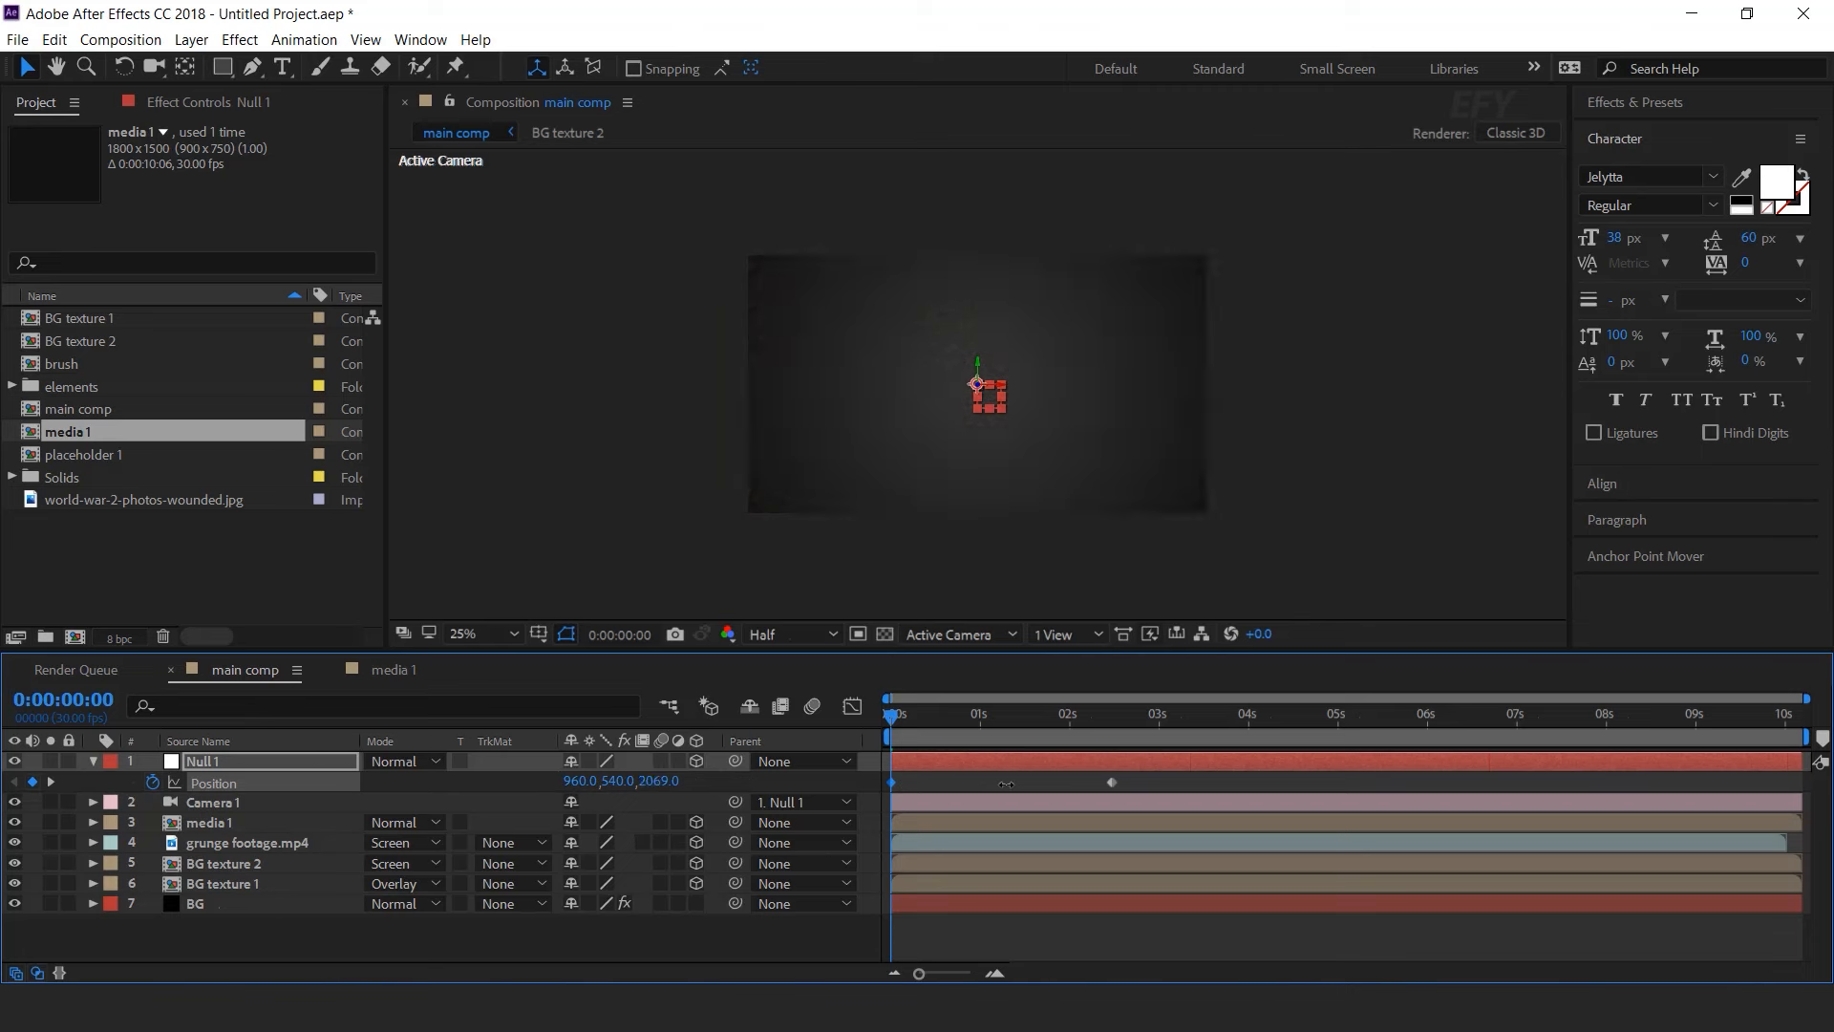
# - Ease both of Null 1's Position keyframes and reshape the speed graph for a fast start and a long, slow finish
pyautogui.moveTo(1154, 780); pyautogui.dragTo(837, 794)
pyautogui.rightClick(1110, 781)
pyautogui.moveTo(1199, 770)
pyautogui.click(1529, 823)
pyautogui.click(851, 708)
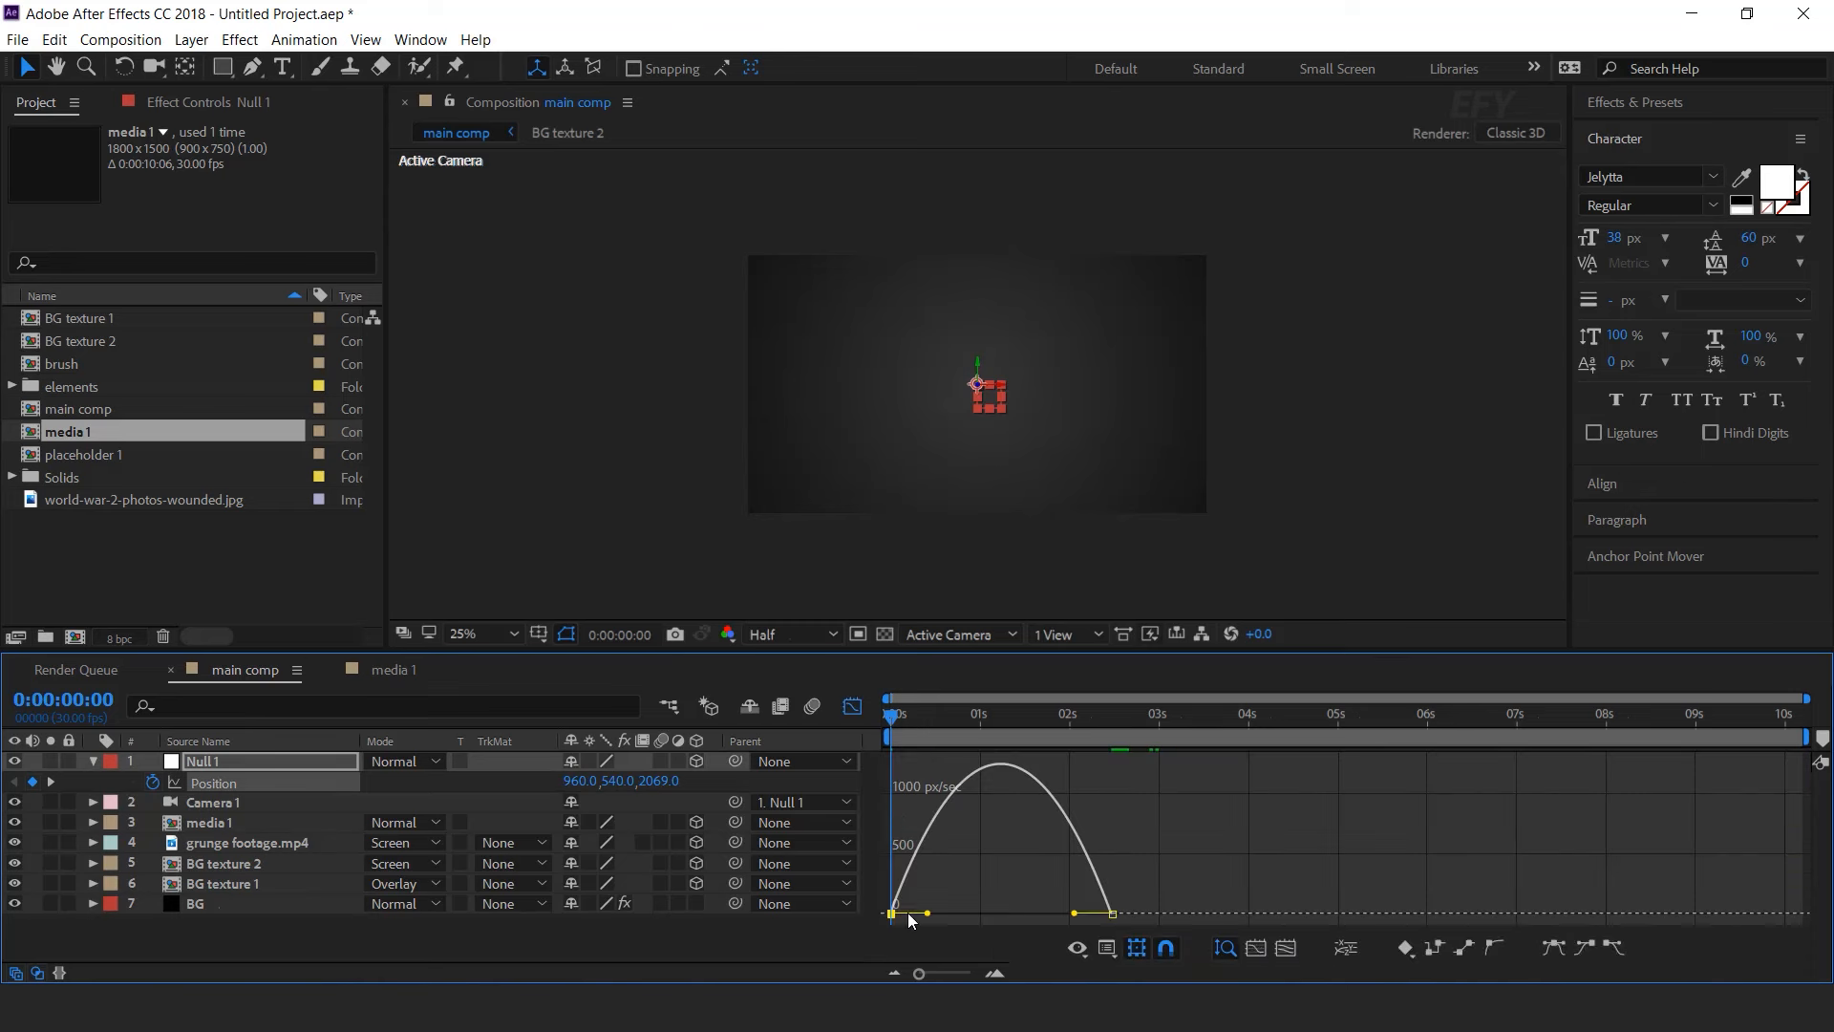
pyautogui.moveTo(921, 915); pyautogui.dragTo(900, 915)
pyautogui.moveTo(1075, 915); pyautogui.dragTo(990, 914)
pyautogui.click(852, 708)
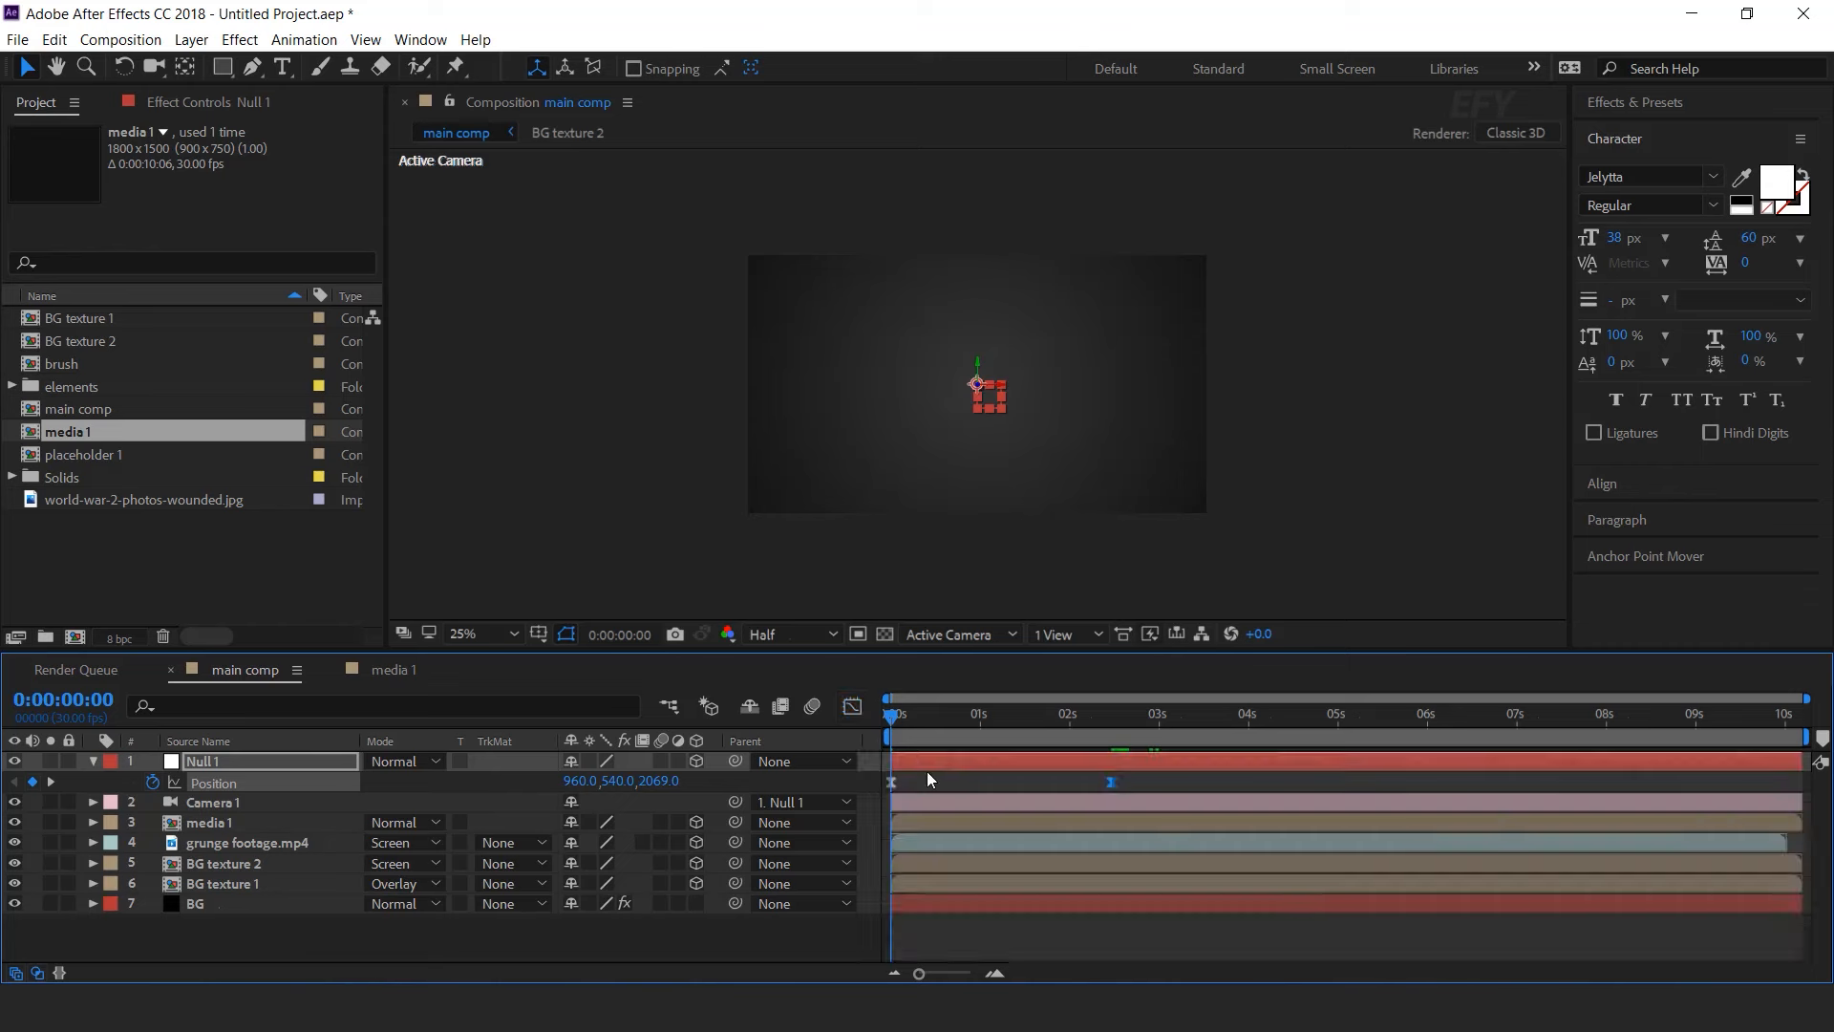
# - Preview Null 1's eased camera move in main comp and inspect the frame just after its second keyframe
pyautogui.click(1027, 943)
pyautogui.press('space')
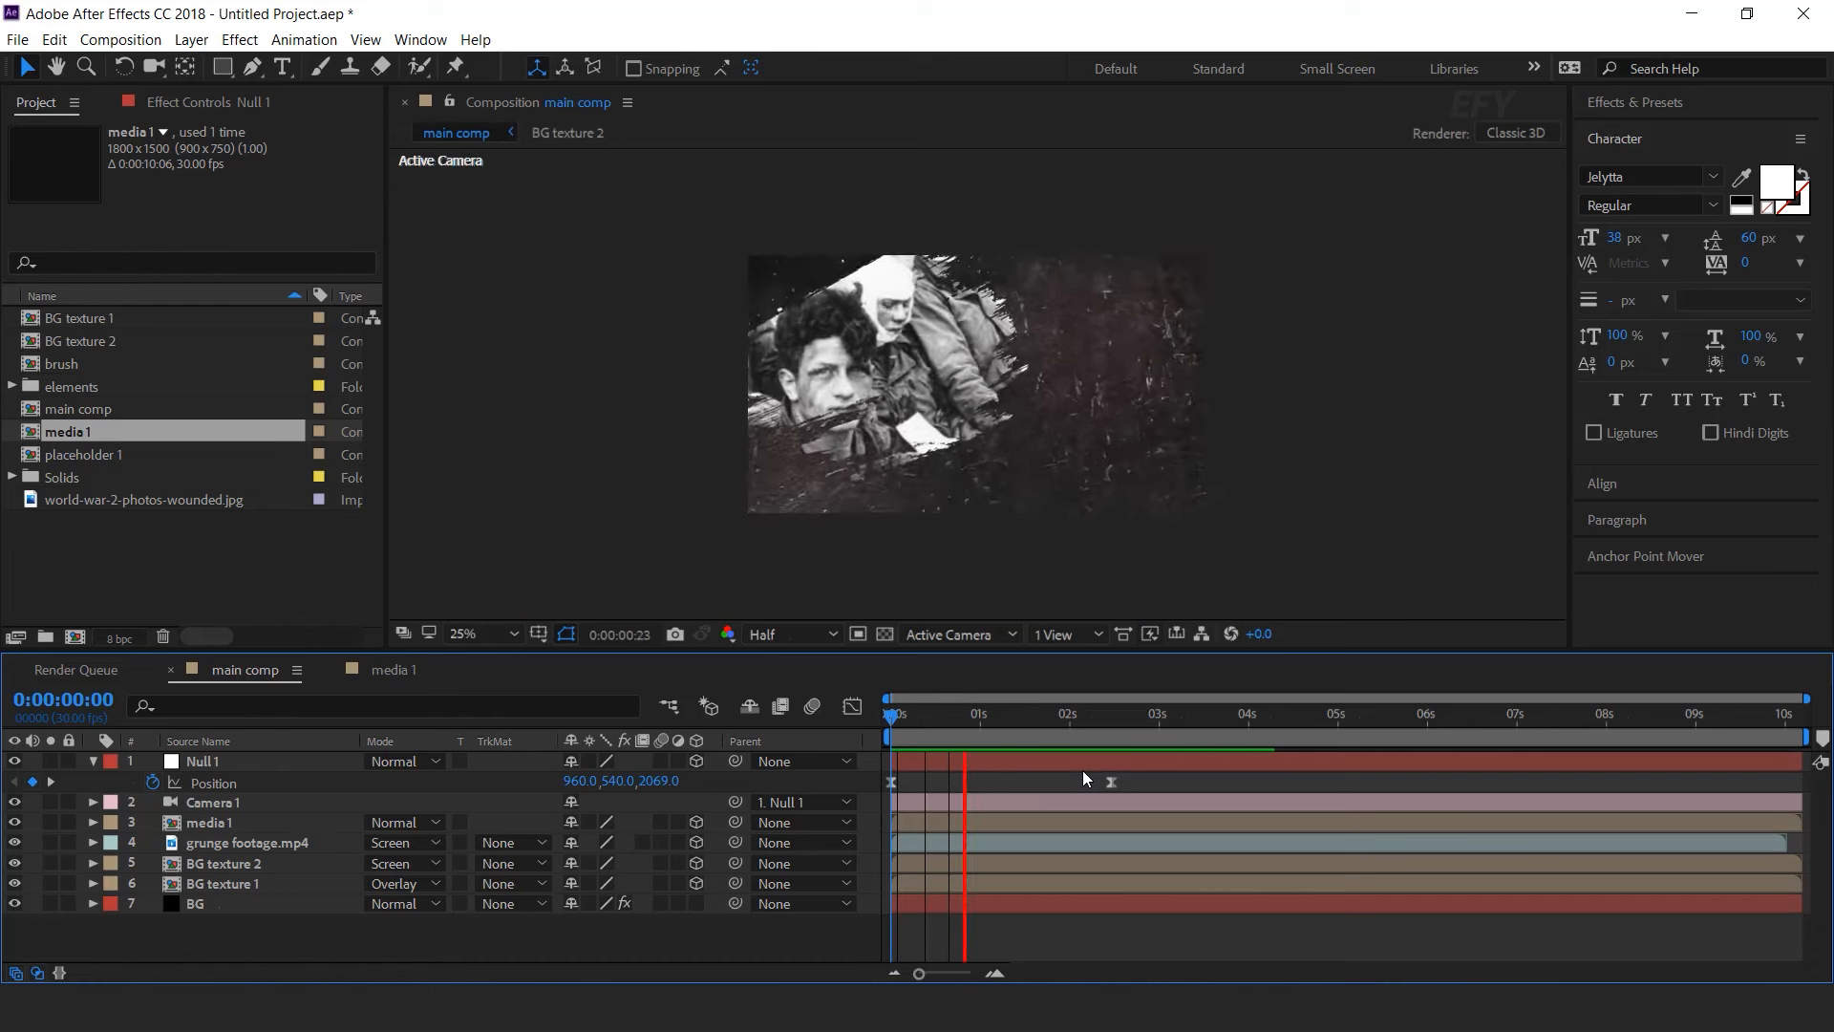
pyautogui.click(1088, 719)
pyautogui.moveTo(1099, 719); pyautogui.dragTo(1127, 718)
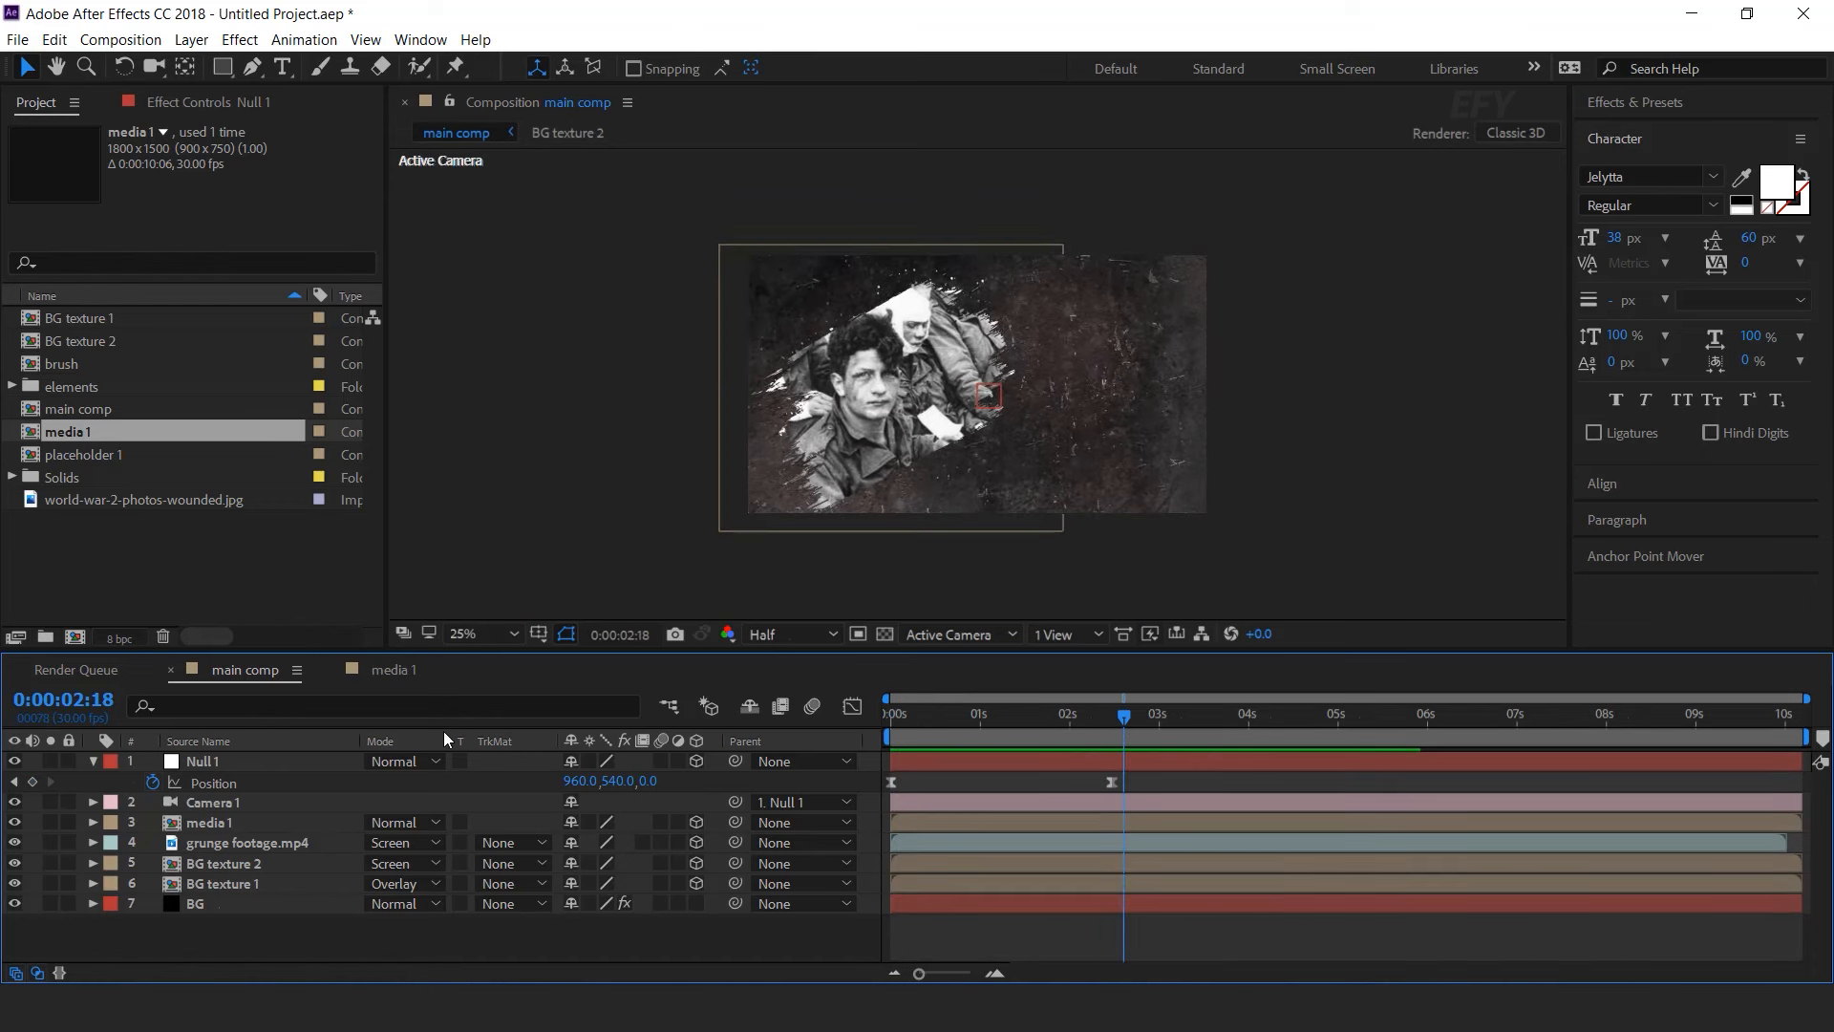
# - Keyframe Camera 1's Position at 0:00:00:00, and at 0:00:08:00 set its Z position to about -1999.7
pyautogui.click(246, 803)
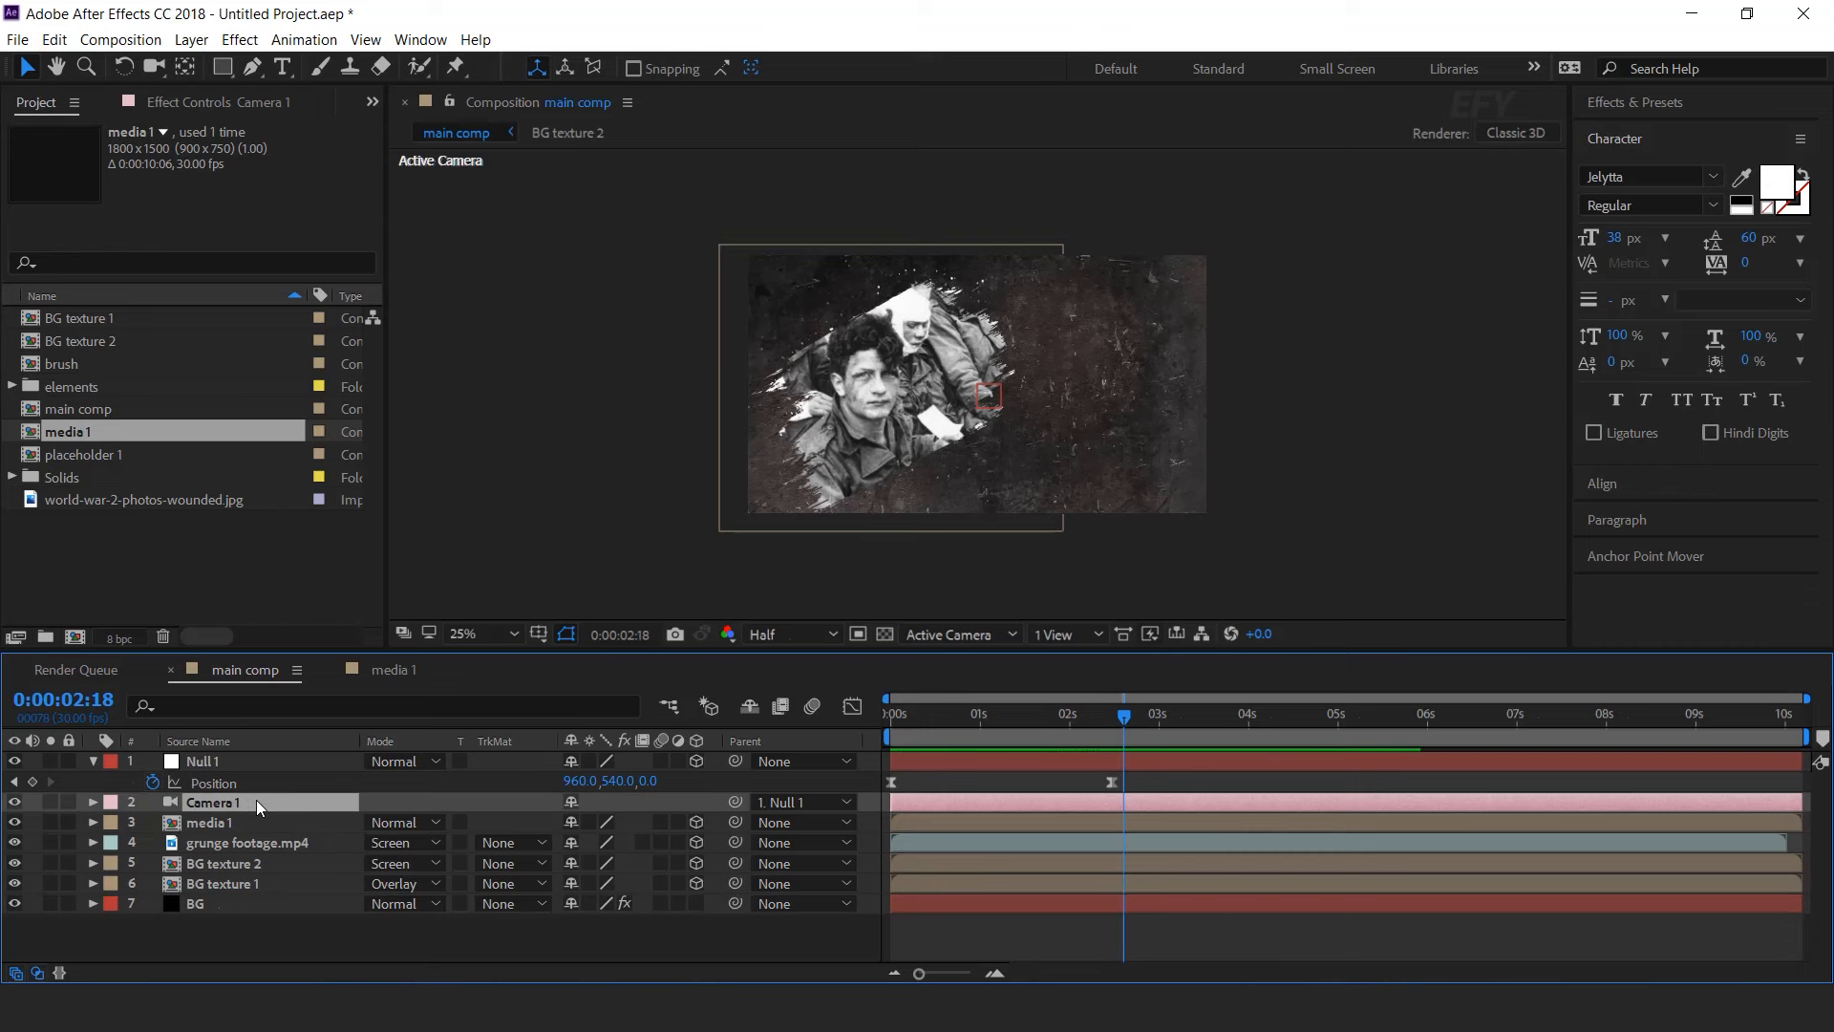
pyautogui.press('p')
pyautogui.moveTo(1117, 714); pyautogui.dragTo(746, 736)
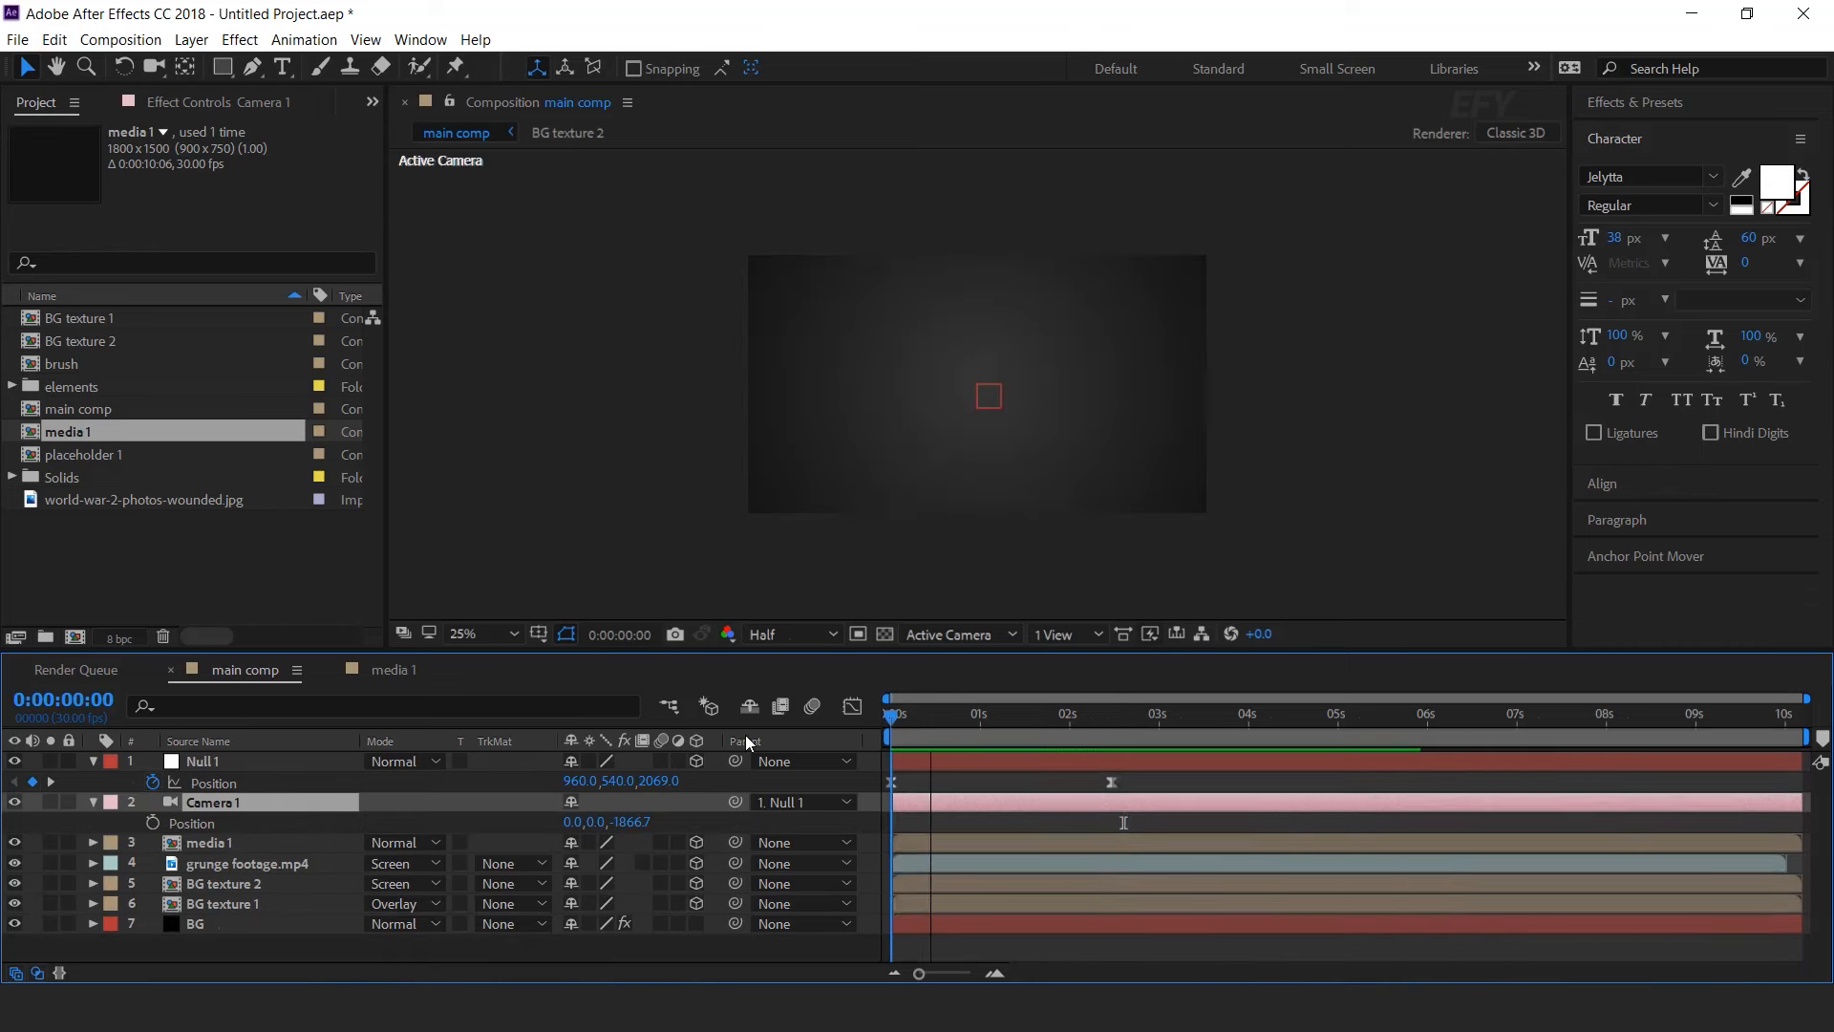
pyautogui.click(153, 824)
pyautogui.moveTo(1017, 719); pyautogui.dragTo(1607, 720)
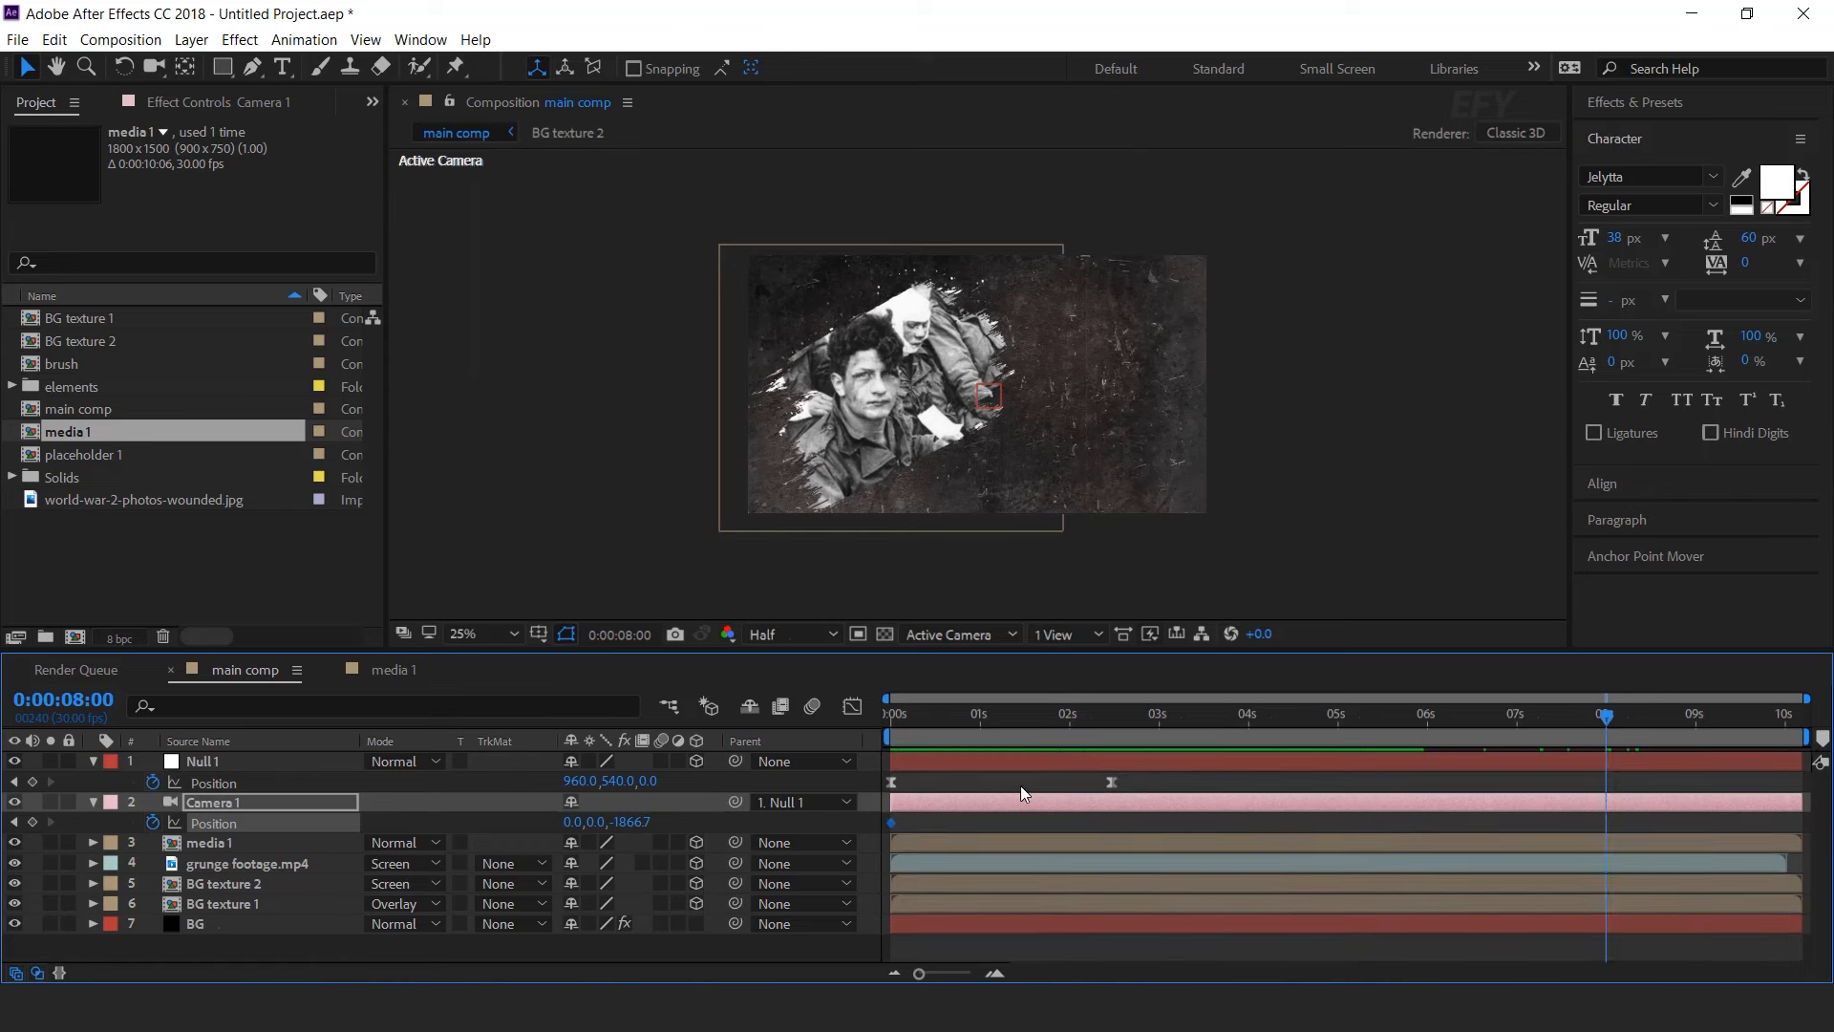
pyautogui.moveTo(637, 822); pyautogui.dragTo(467, 816)
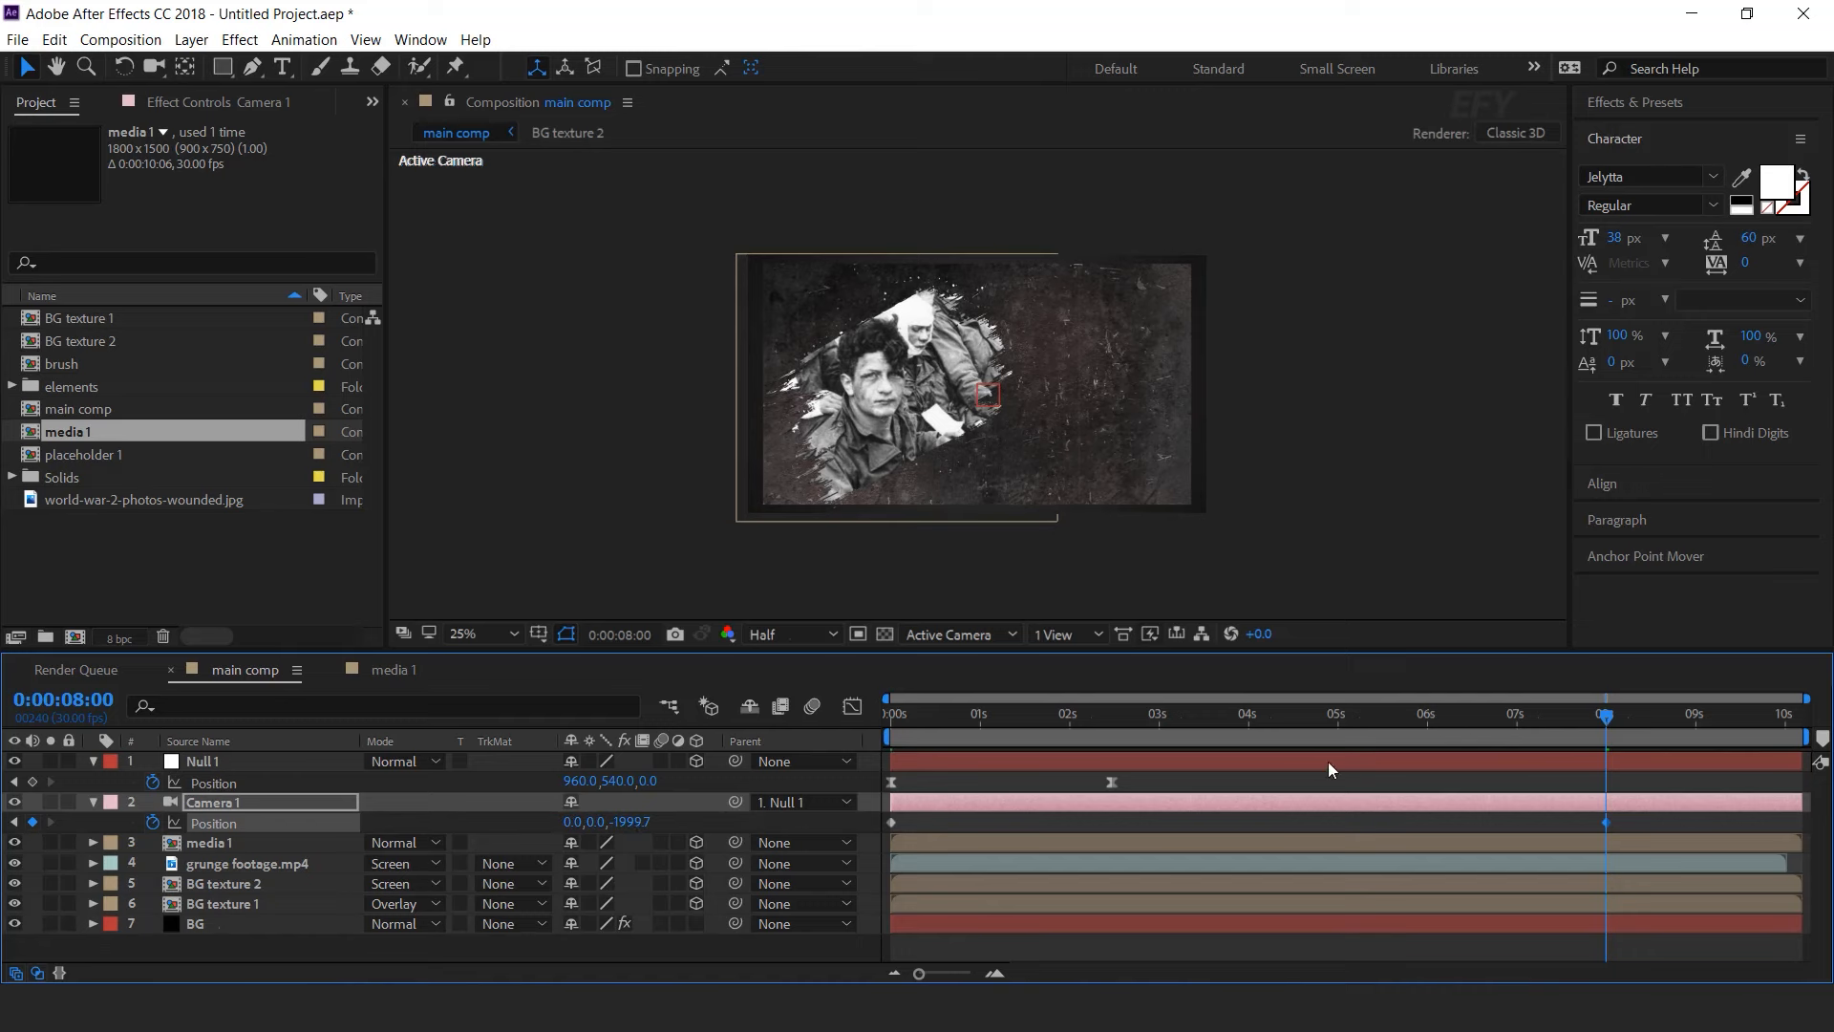
# - Preview the slow camera pull-back from the start and check the background edges at 0:00:07:13
pyautogui.press('Home')
pyautogui.press('space')
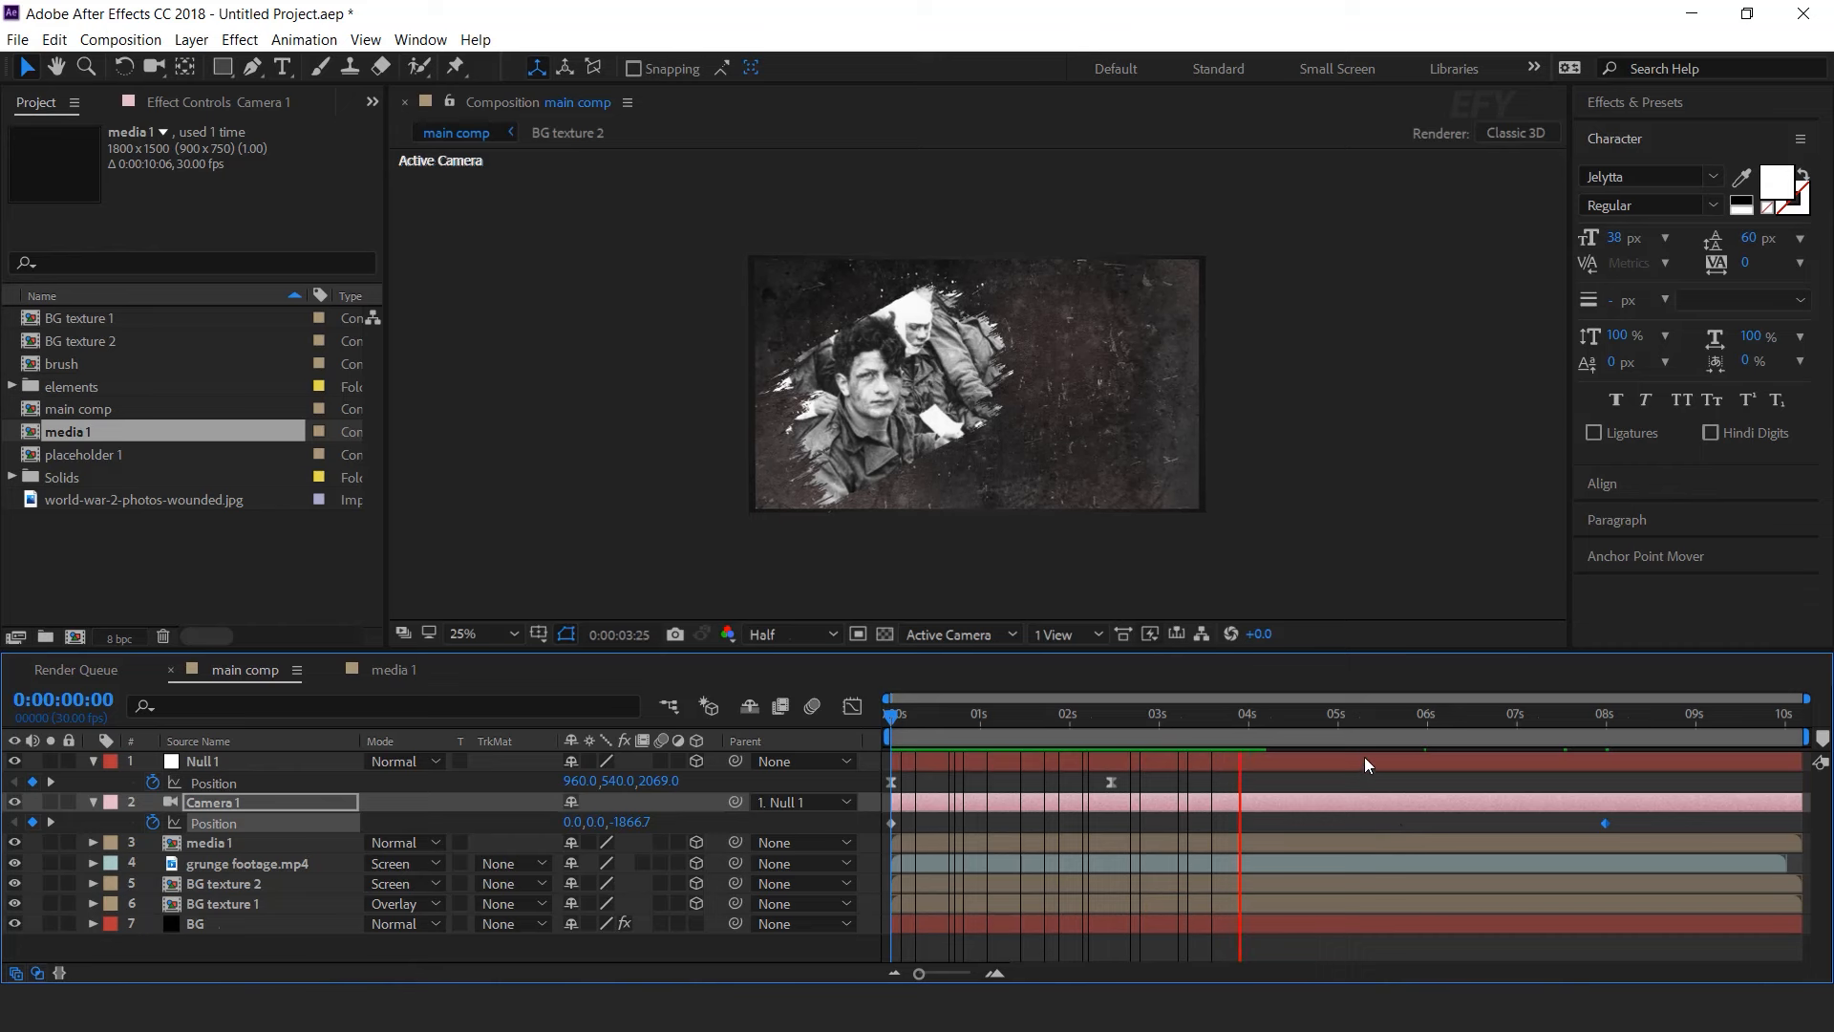
pyautogui.moveTo(1452, 710); pyautogui.dragTo(1556, 713)
pyautogui.click(93, 802)
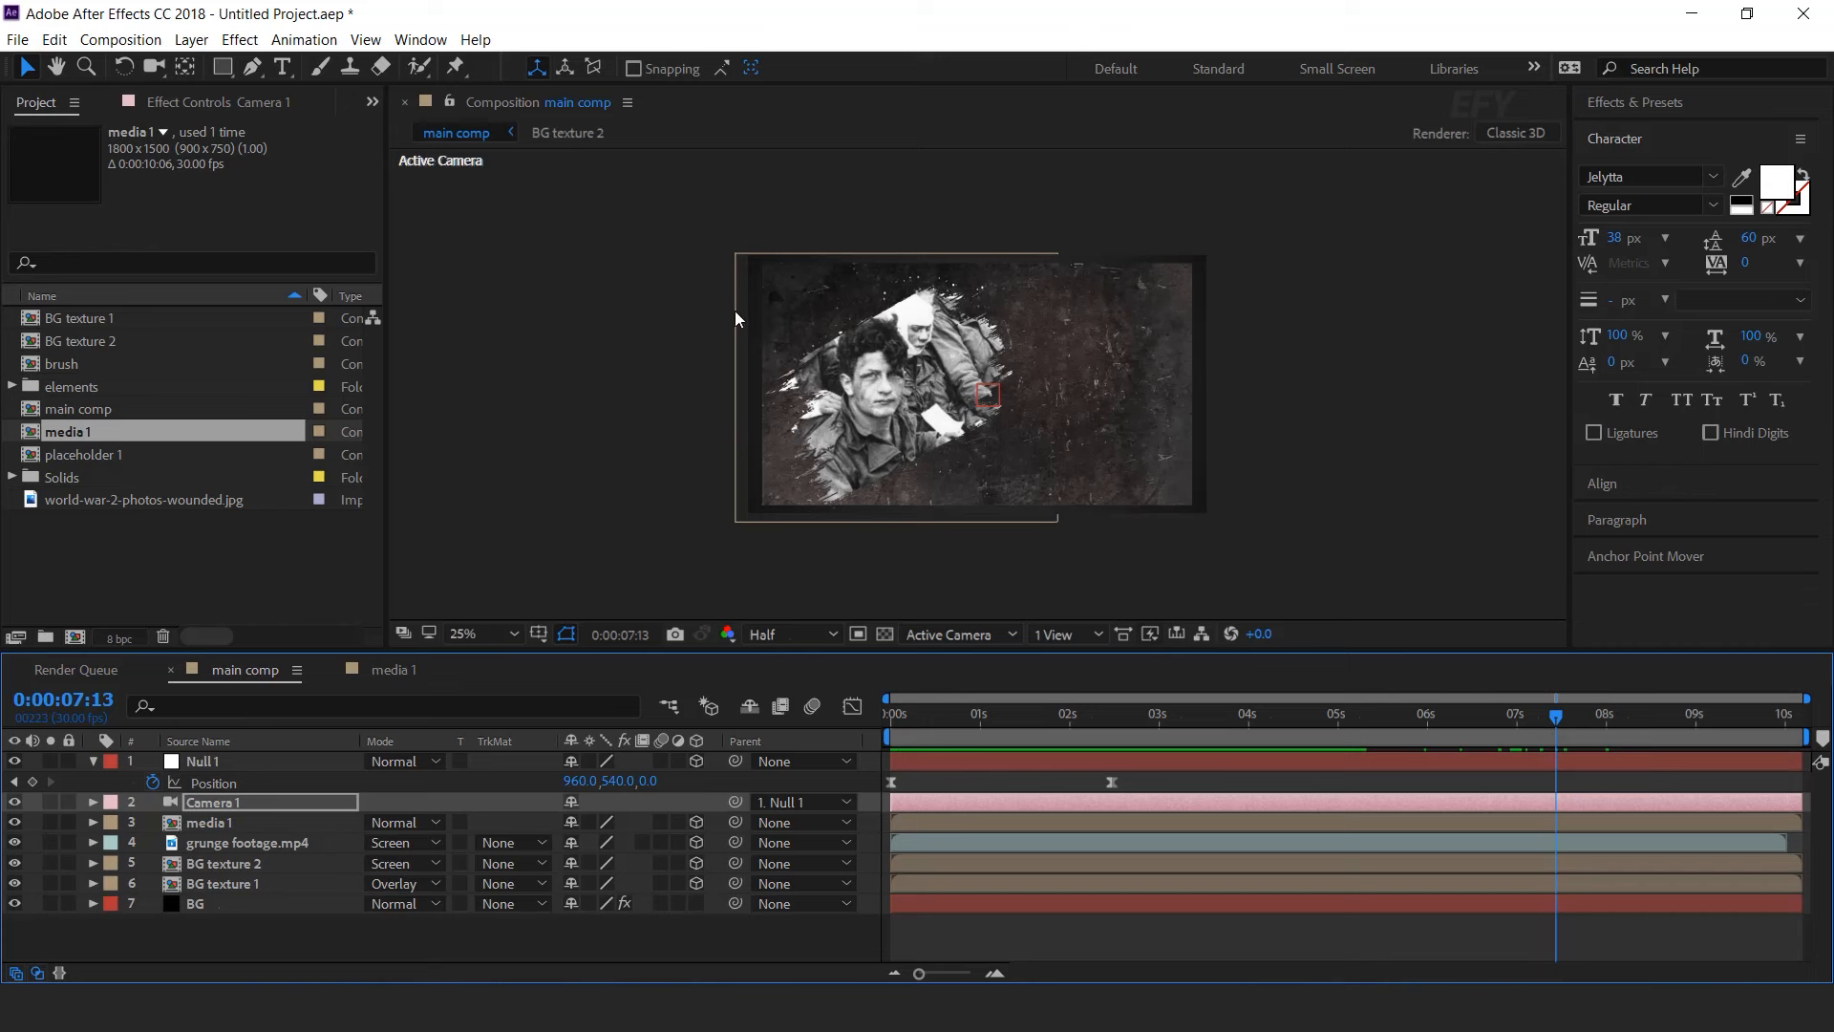
# - Scale the BG texture 1 and BG texture 2 layers to 130%
pyautogui.click(228, 885)
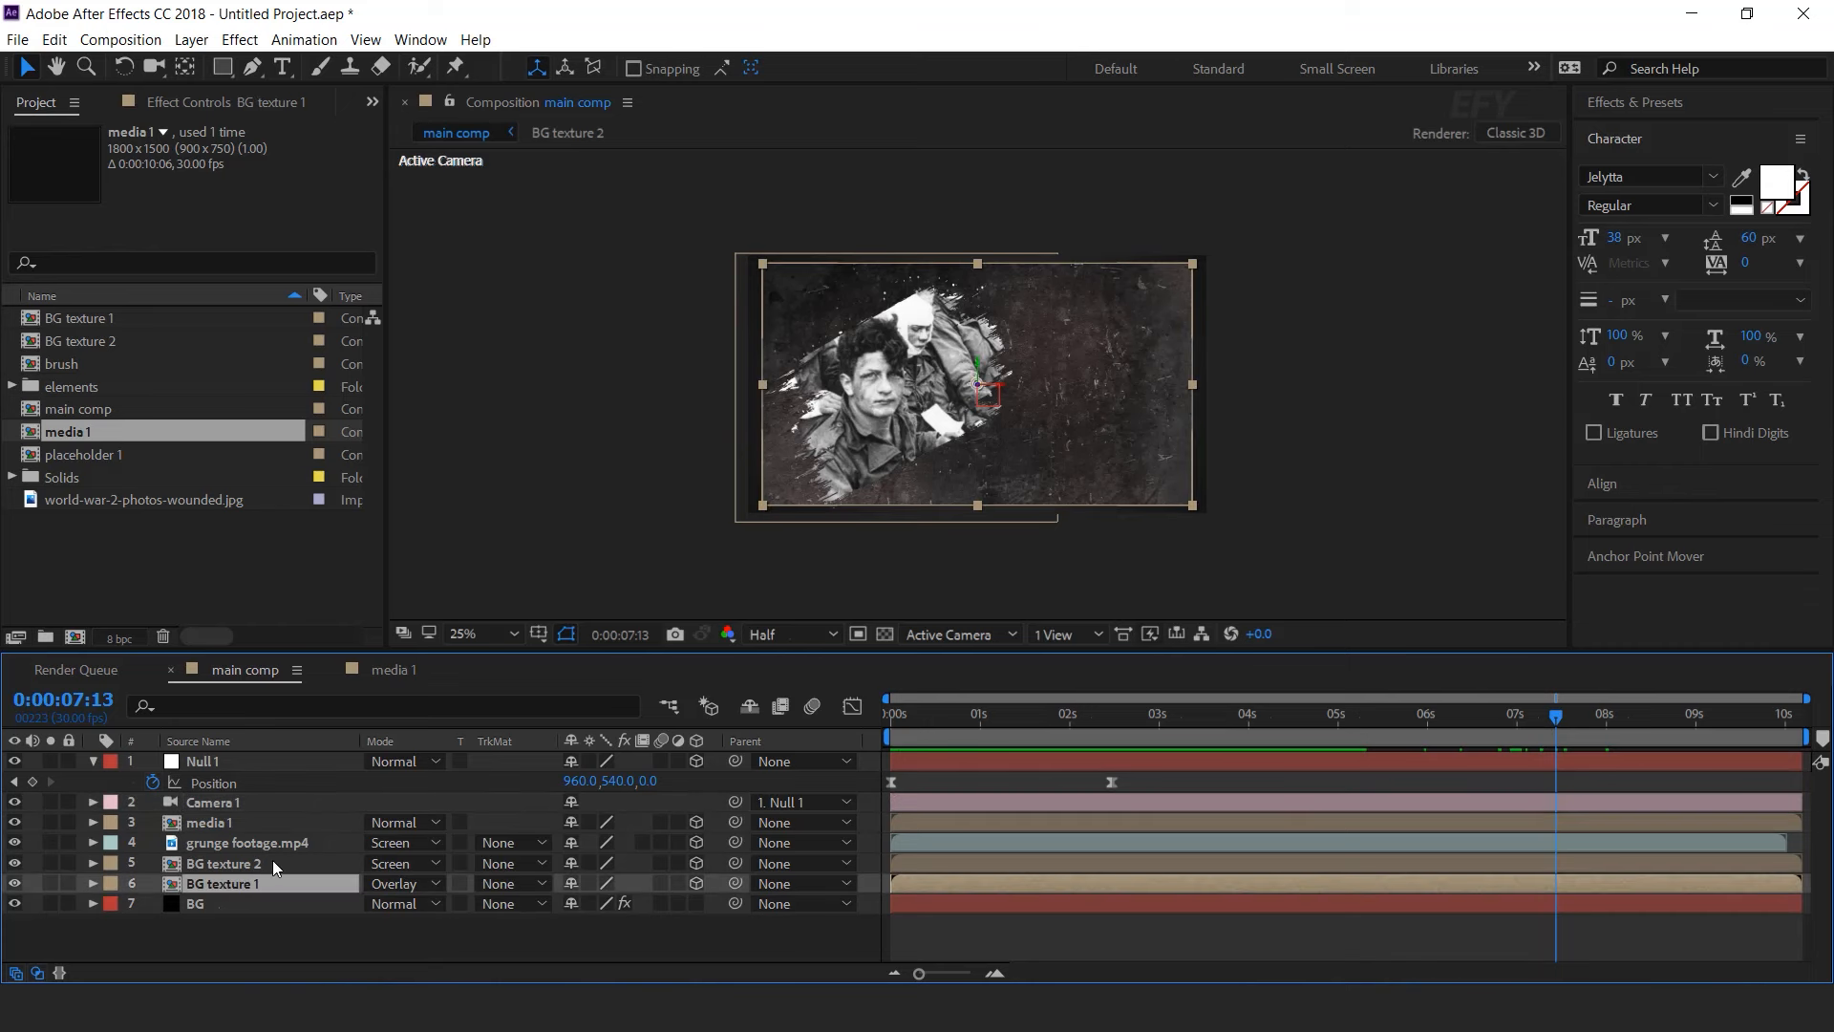
pyautogui.keyDown('shift'); pyautogui.click(269, 862); pyautogui.keyUp('shift')
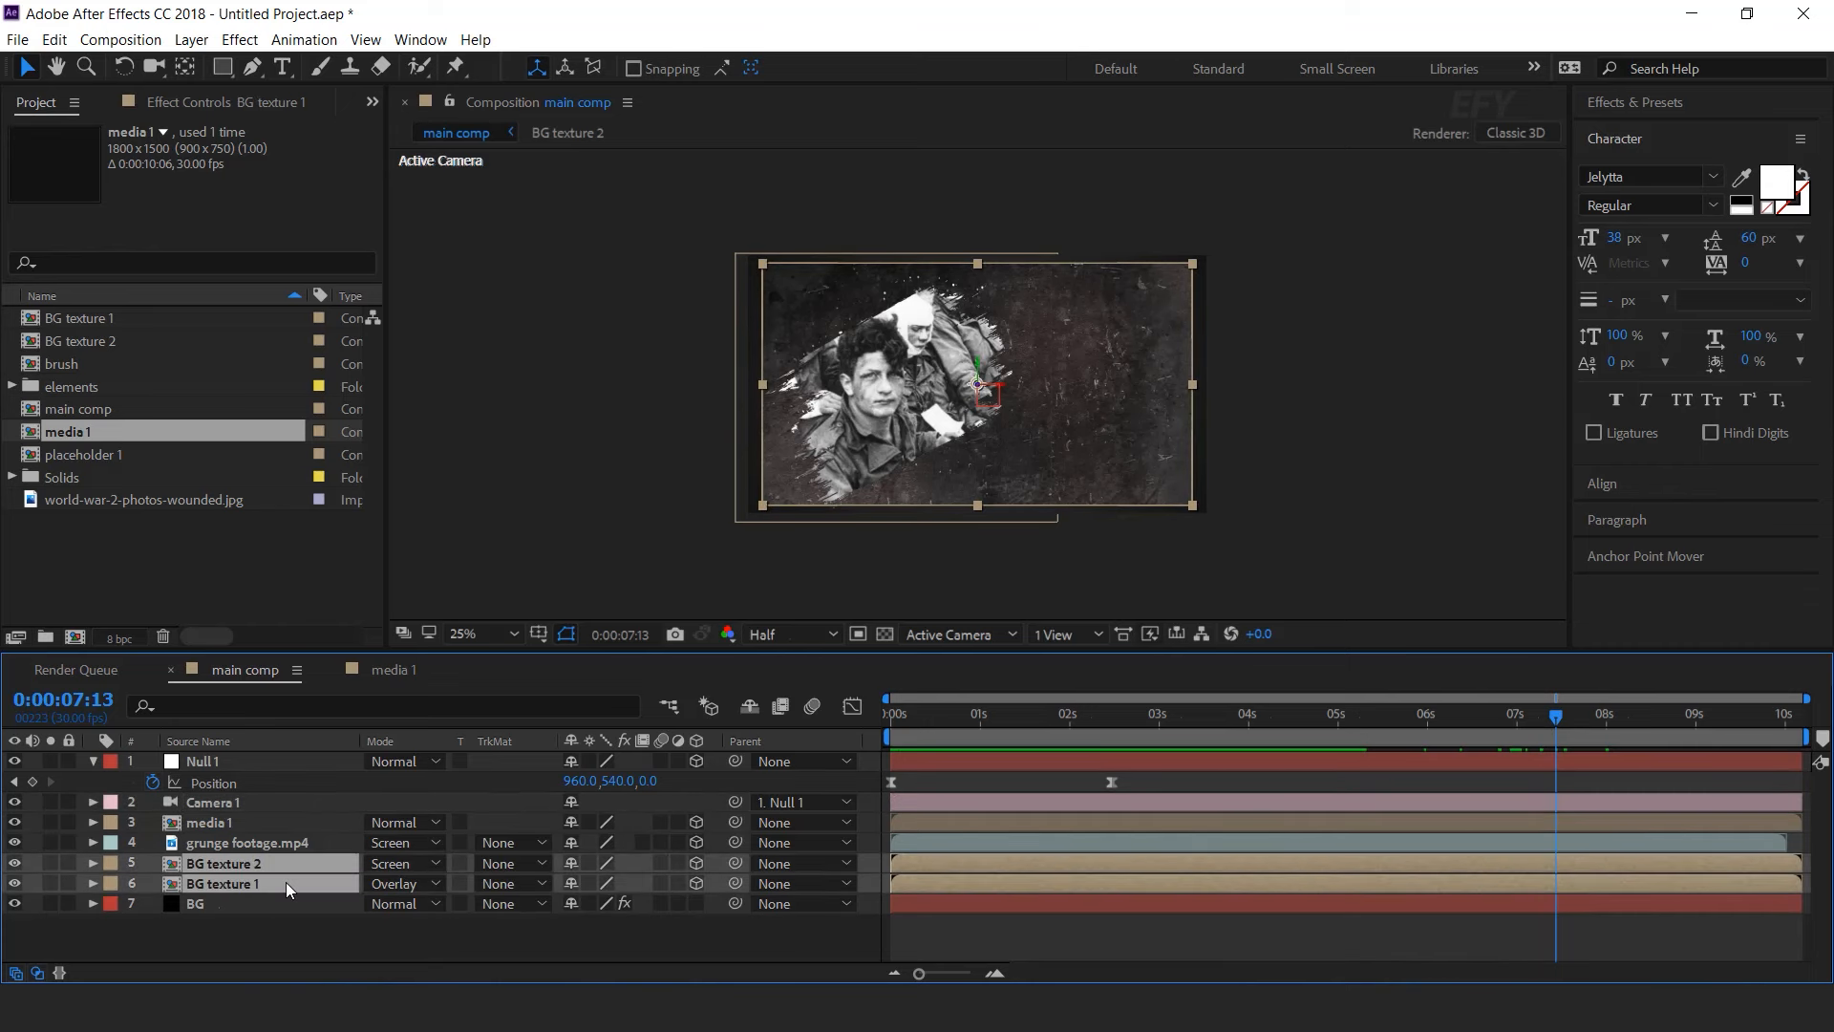
pyautogui.press('s')
pyautogui.click(675, 883)
pyautogui.write('130')
pyautogui.press('Return')
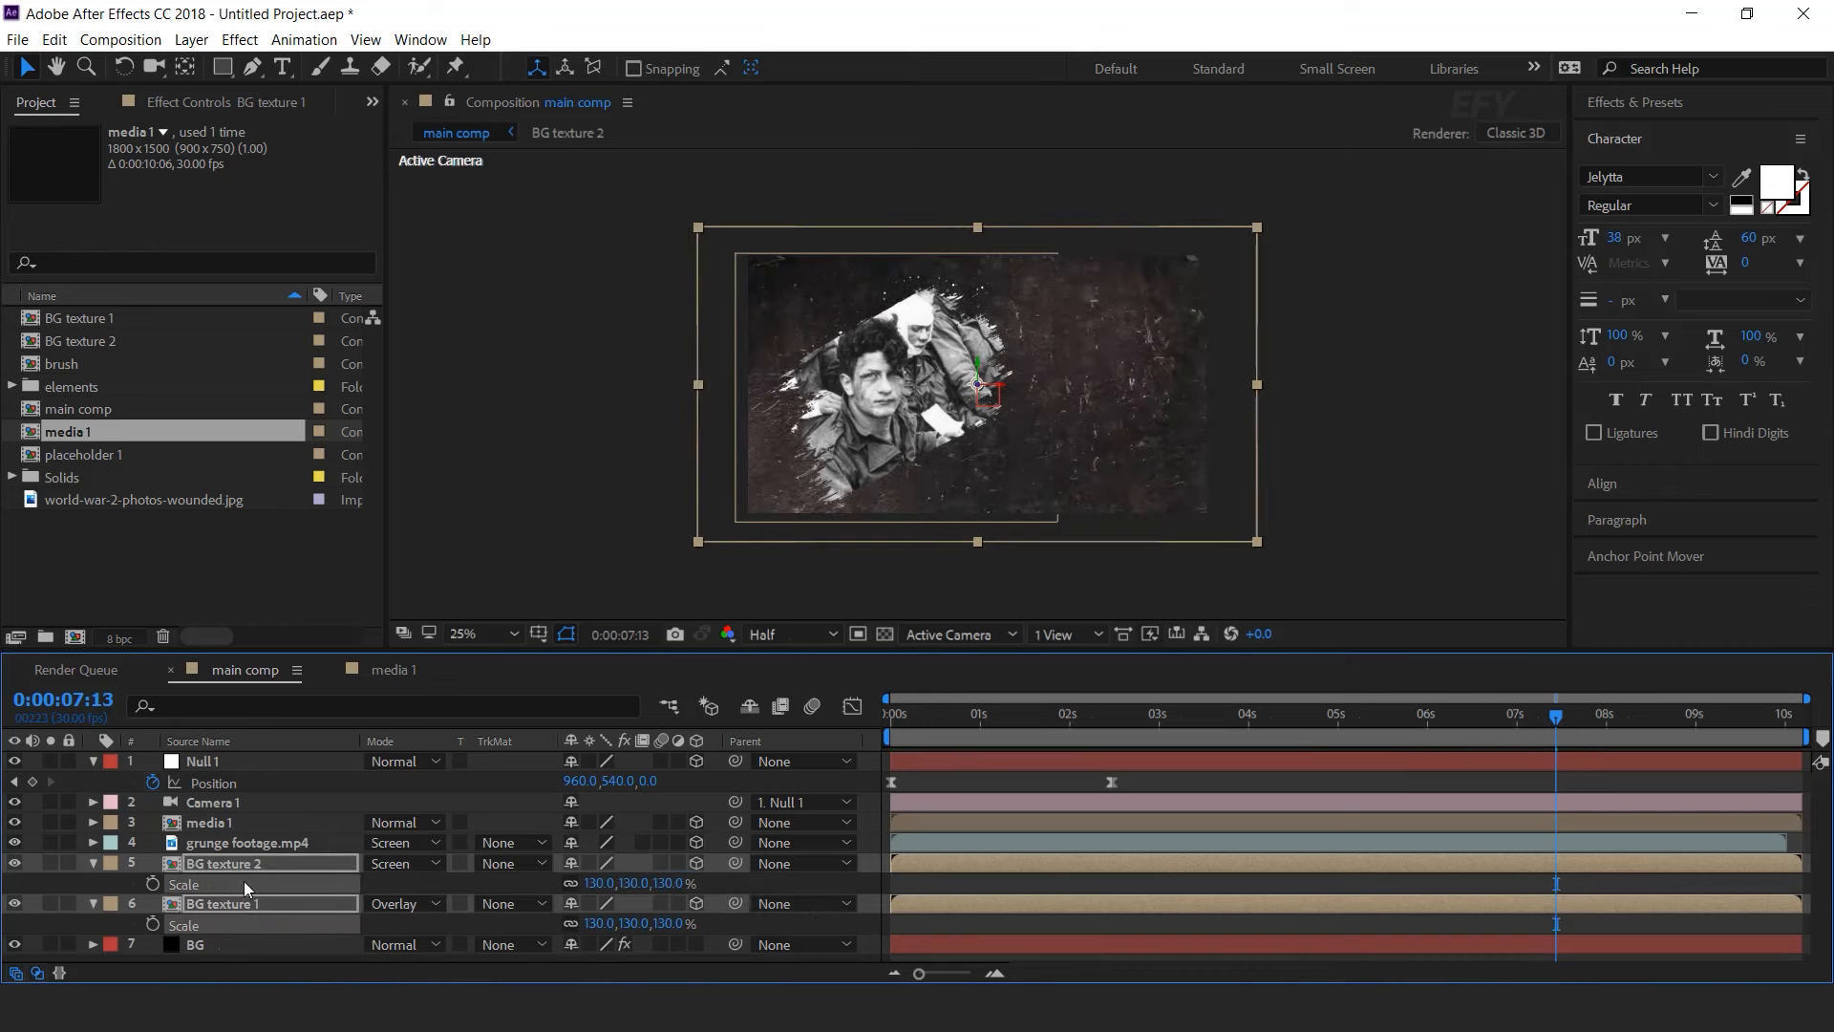
pyautogui.click(92, 862)
# - Scale the grunge footage.mp4 layer to 130%
pyautogui.click(284, 841)
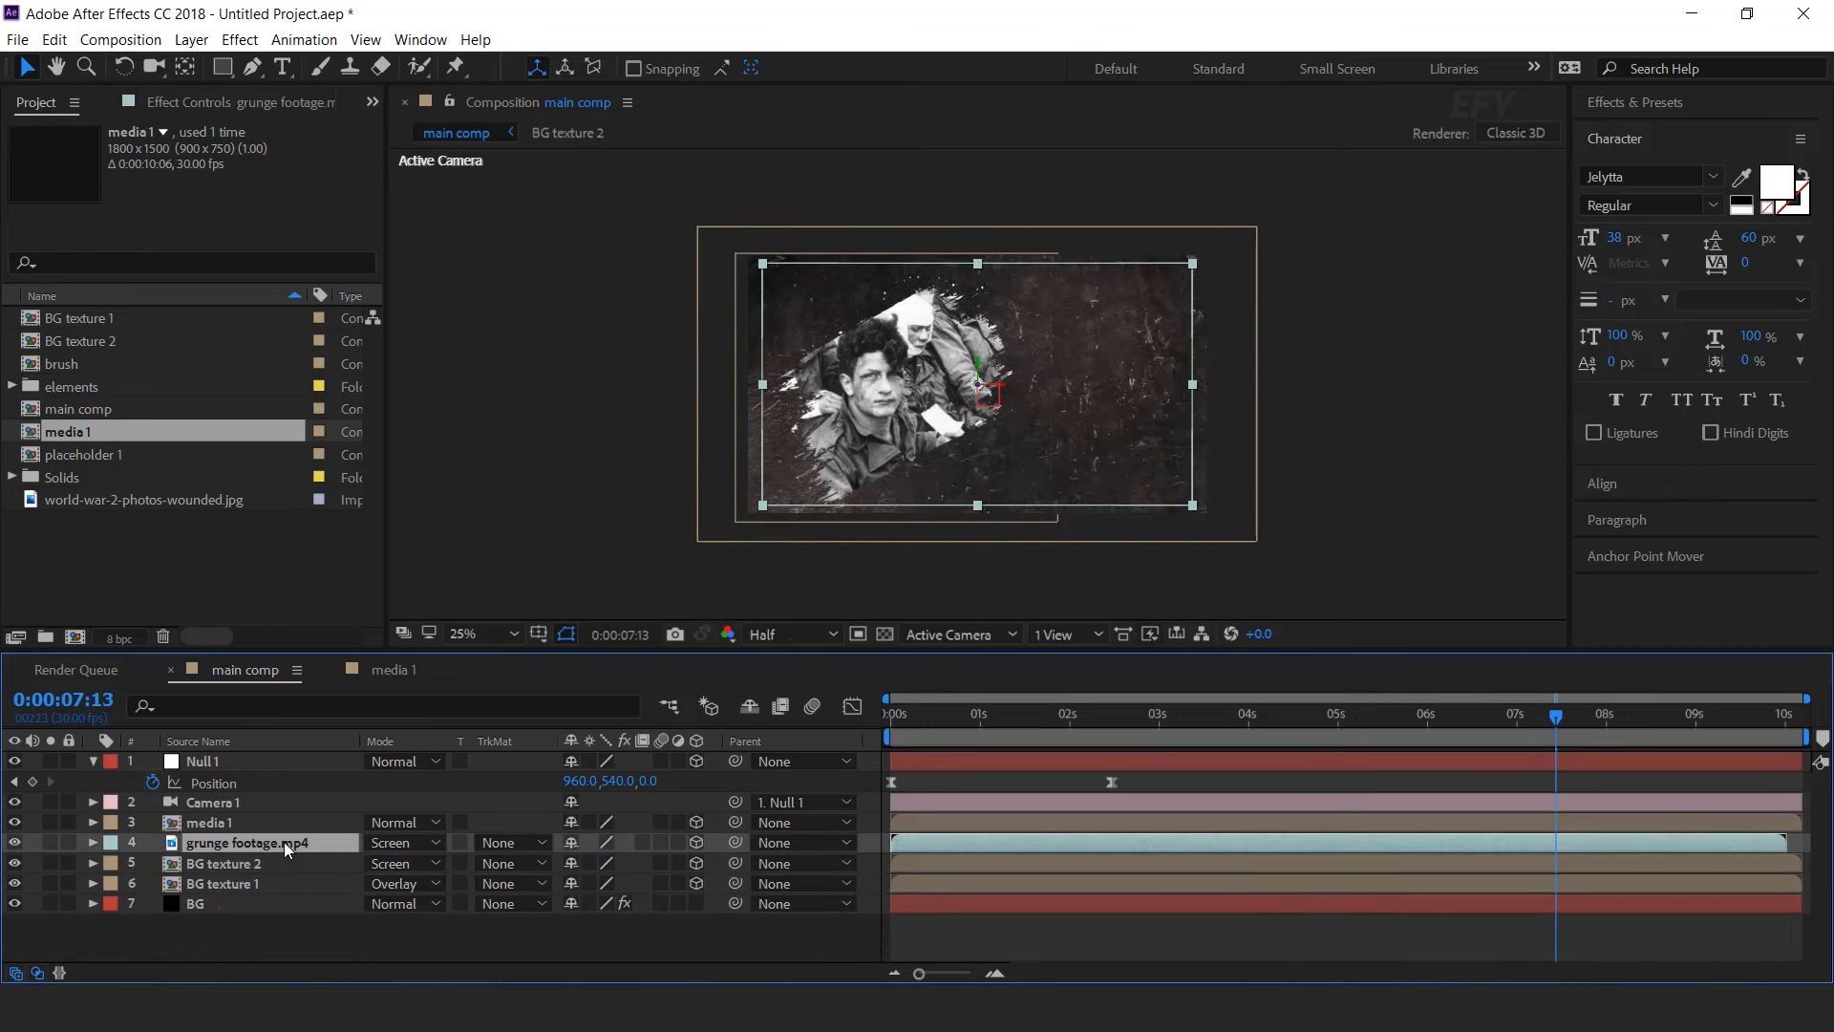
pyautogui.press('s')
pyautogui.click(666, 861)
pyautogui.write('130')
pyautogui.press('Return')
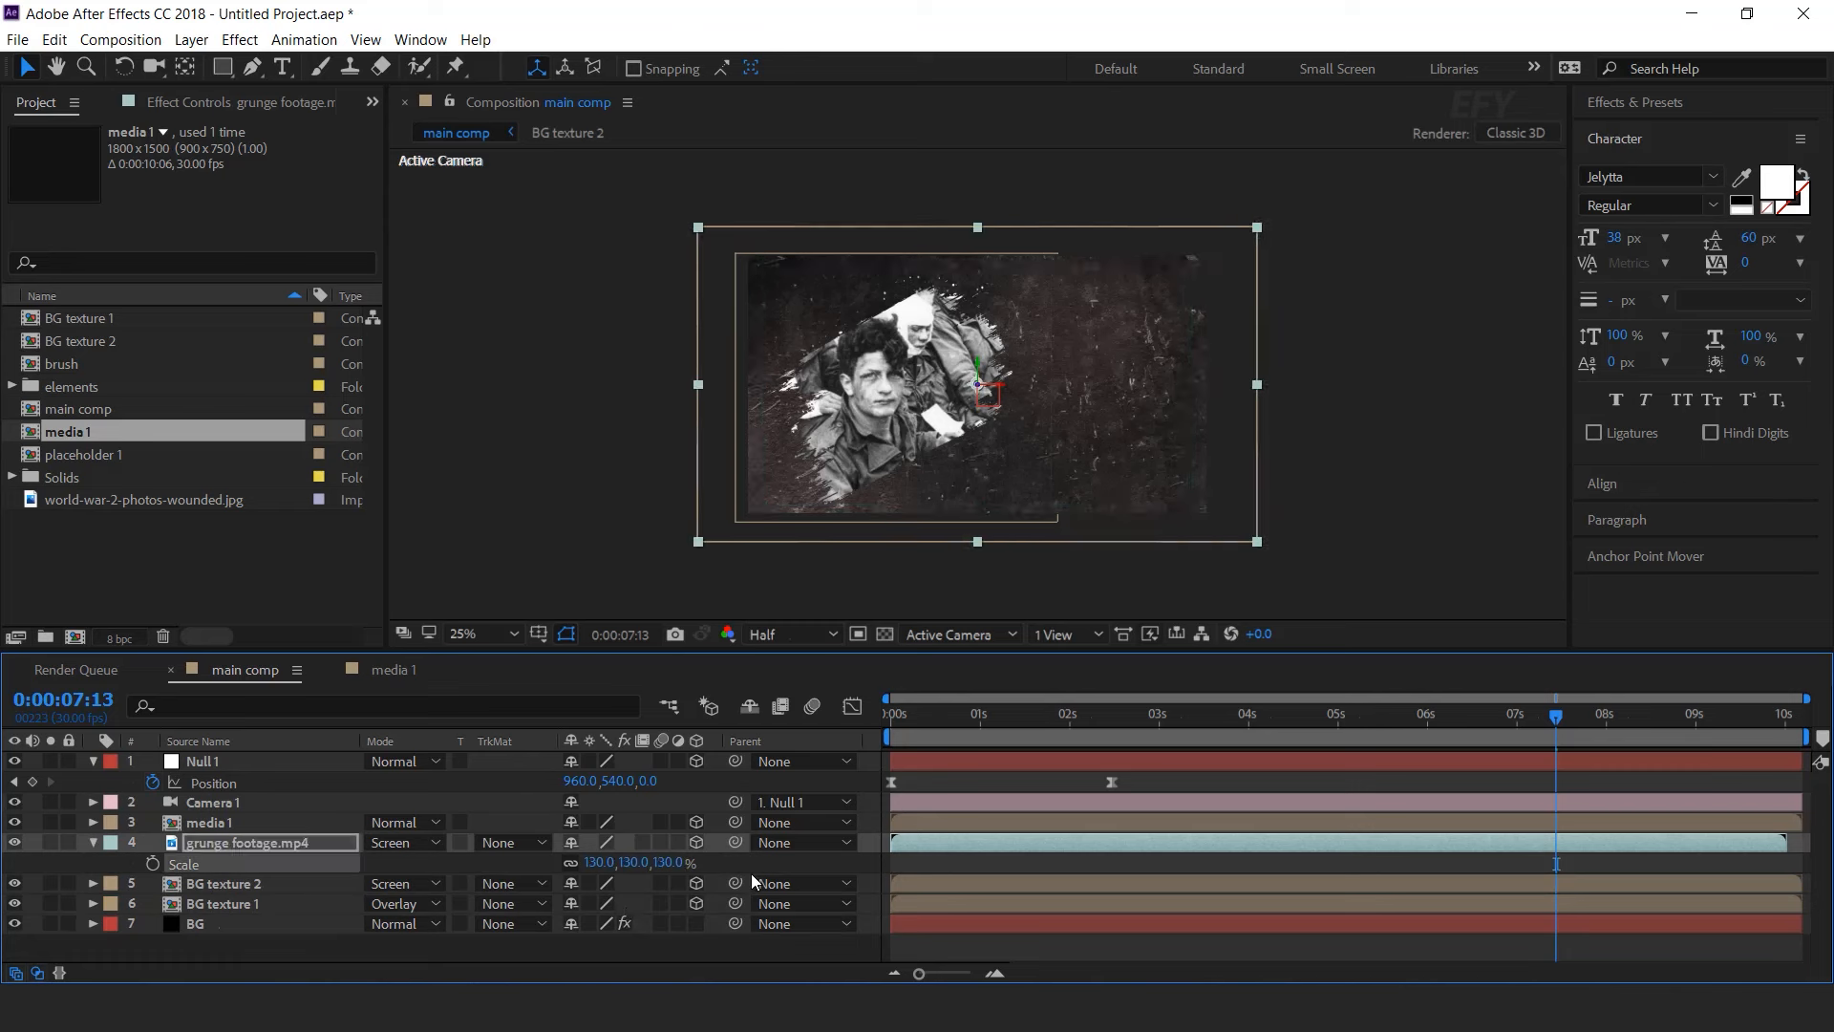
pyautogui.click(93, 842)
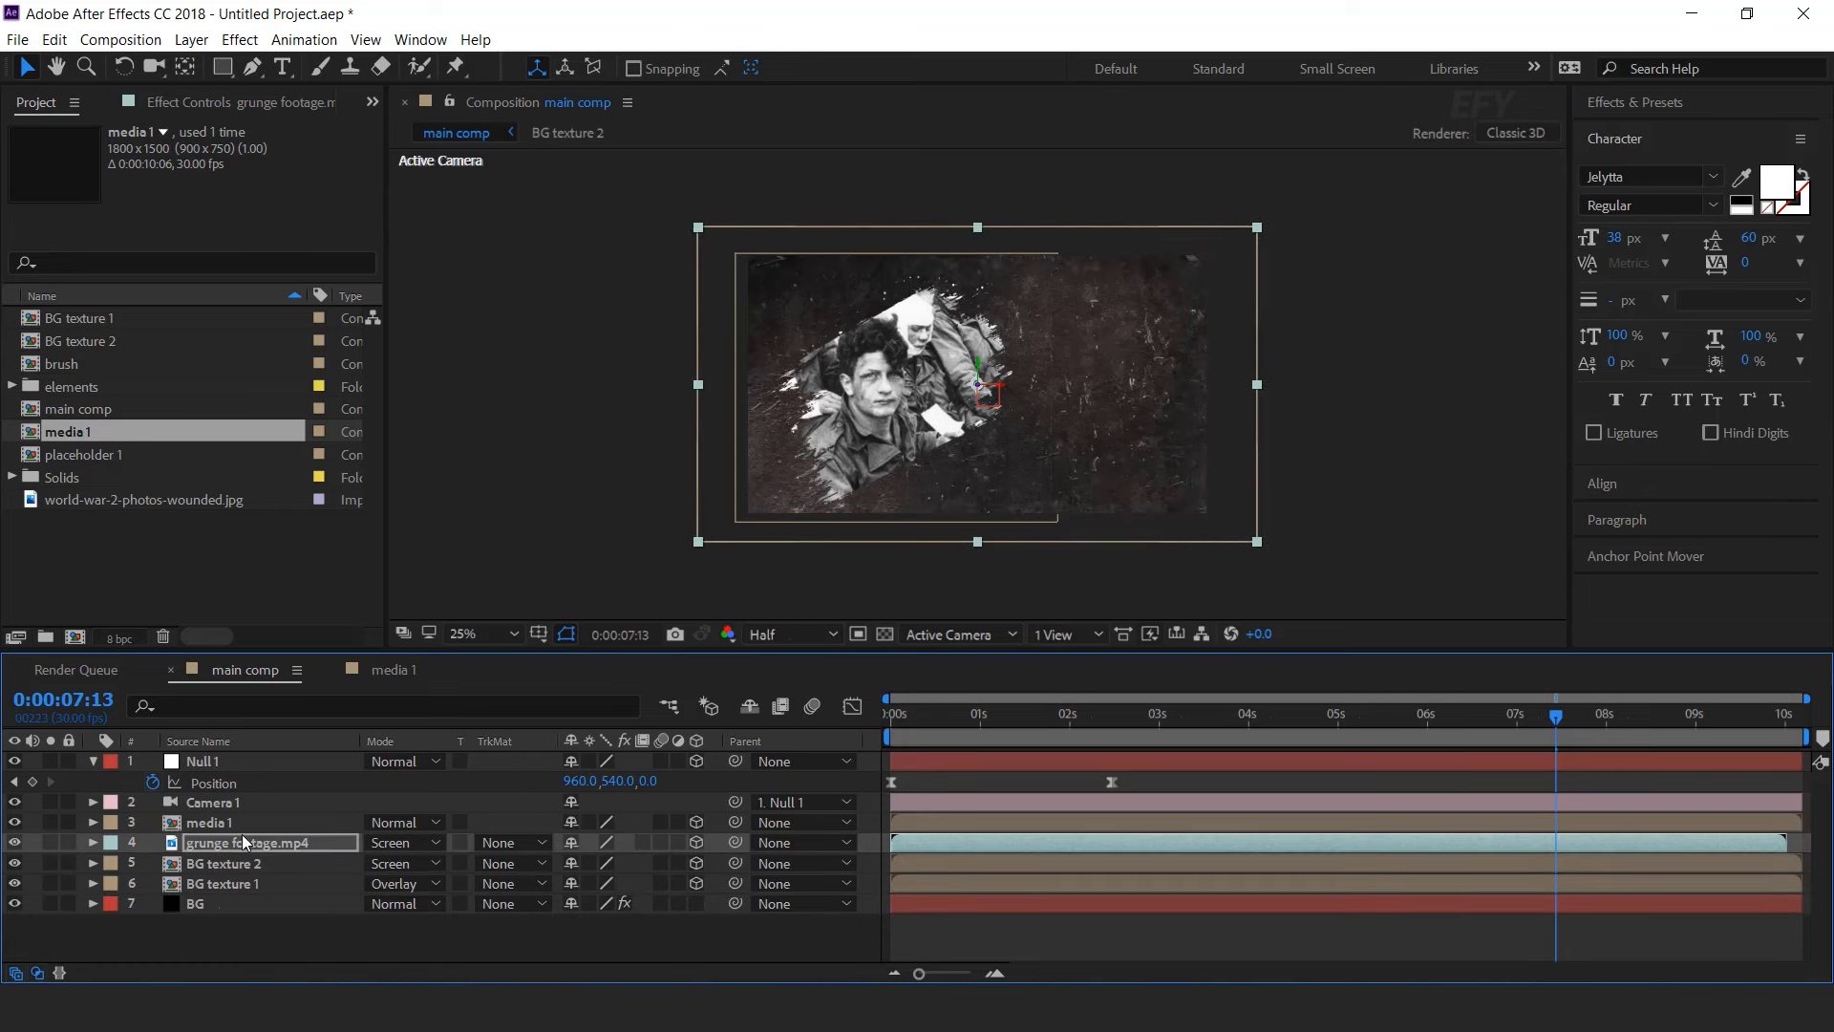
pyautogui.click(370, 929)
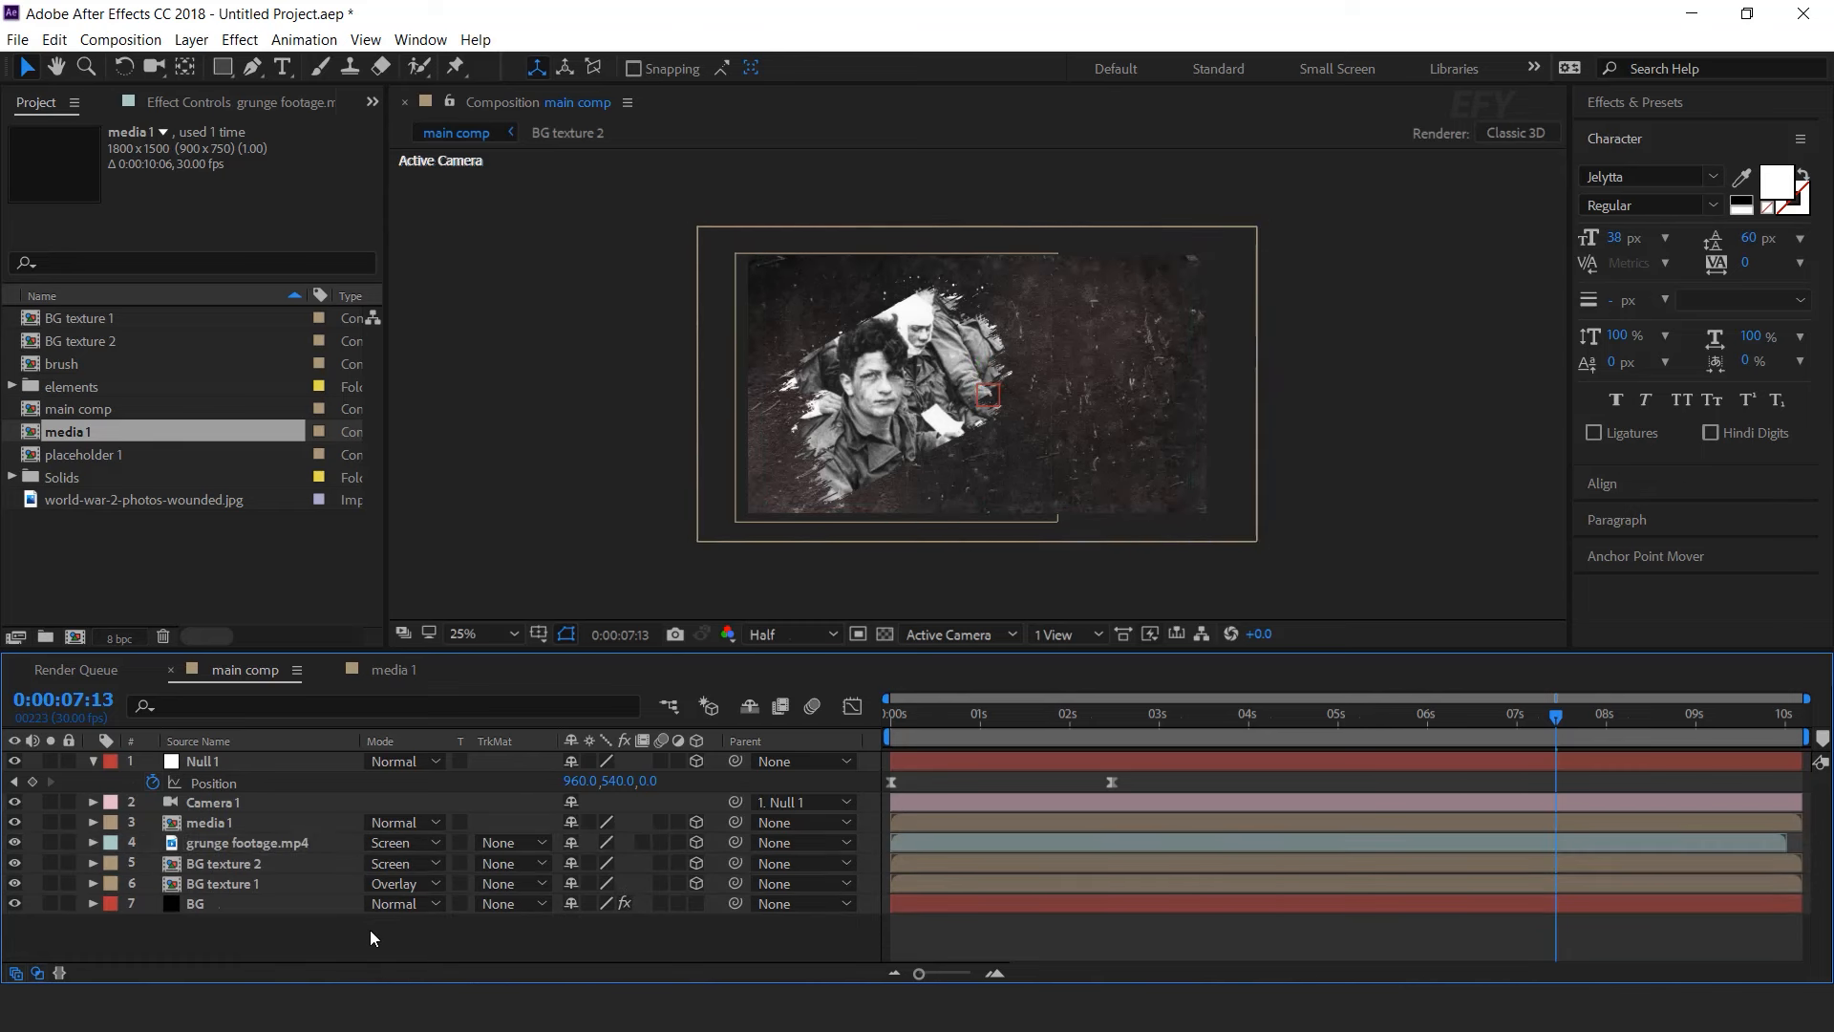
# - Show main comp in two views and push both BG texture layers back along Z in the Top view
pyautogui.click(1064, 633)
pyautogui.click(1092, 685)
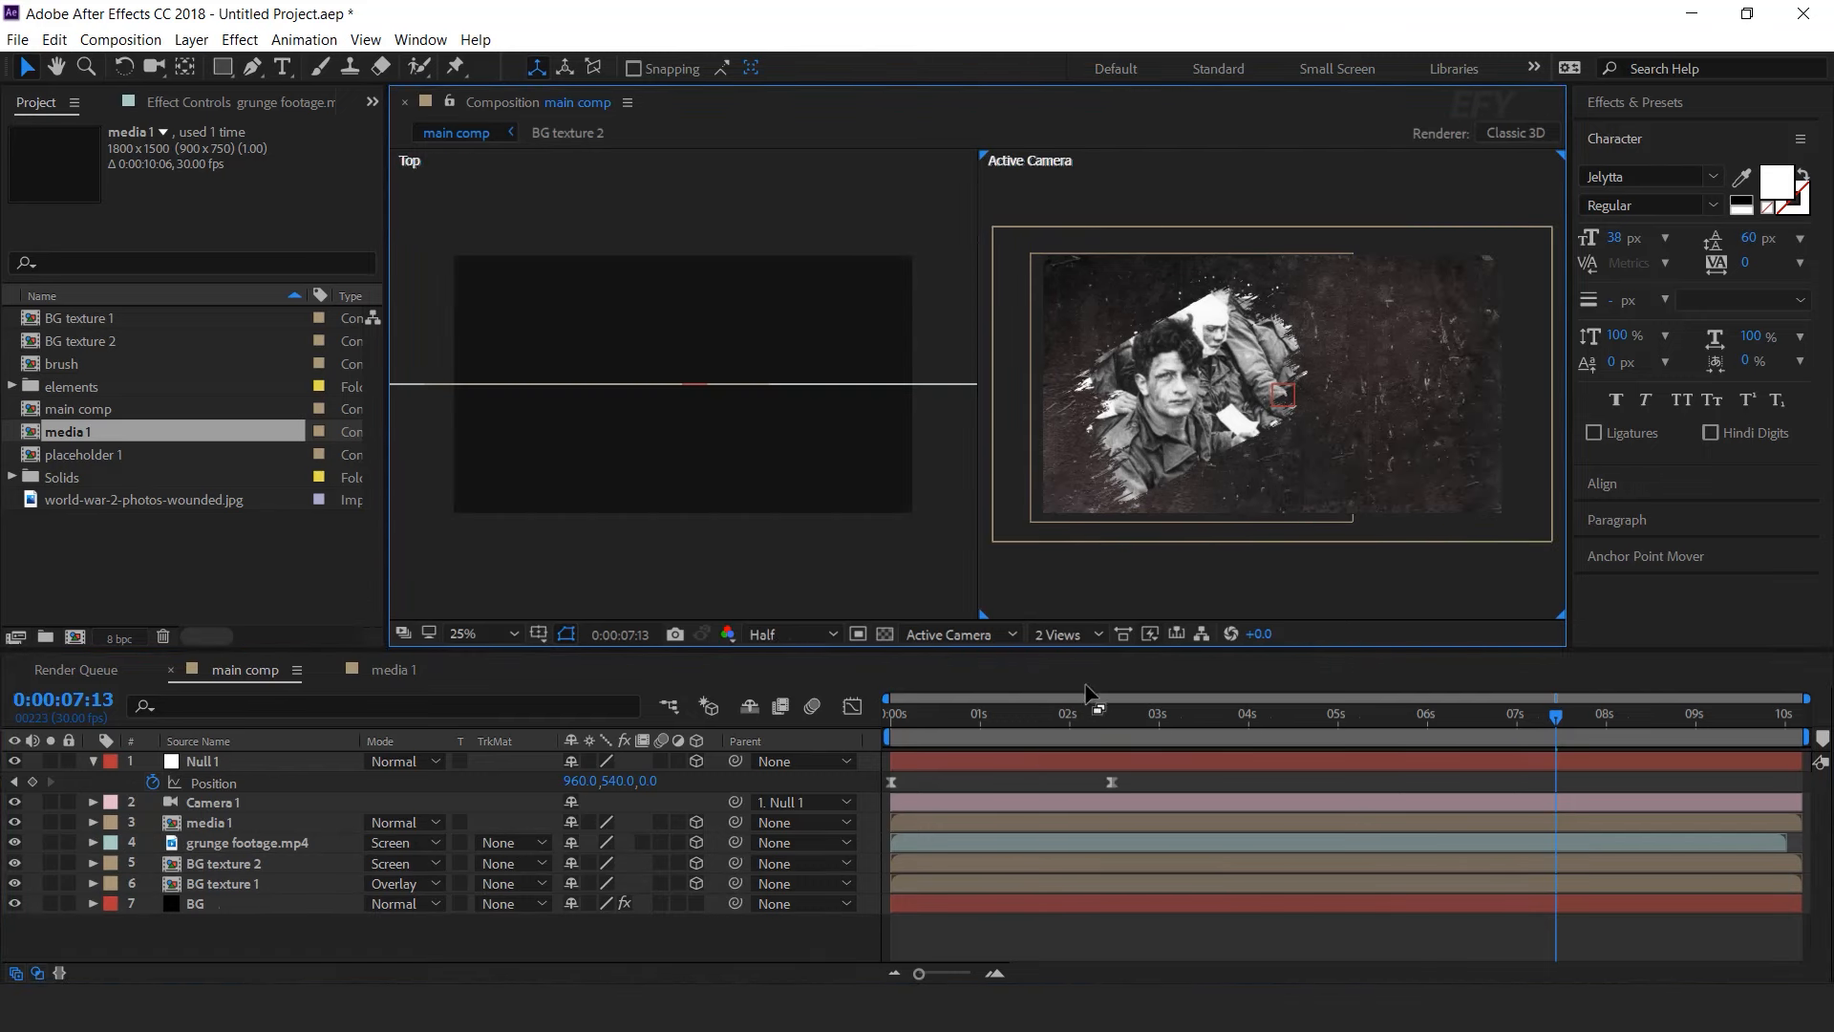
pyautogui.click(245, 881)
pyautogui.keyDown('shift'); pyautogui.click(241, 862); pyautogui.keyUp('shift')
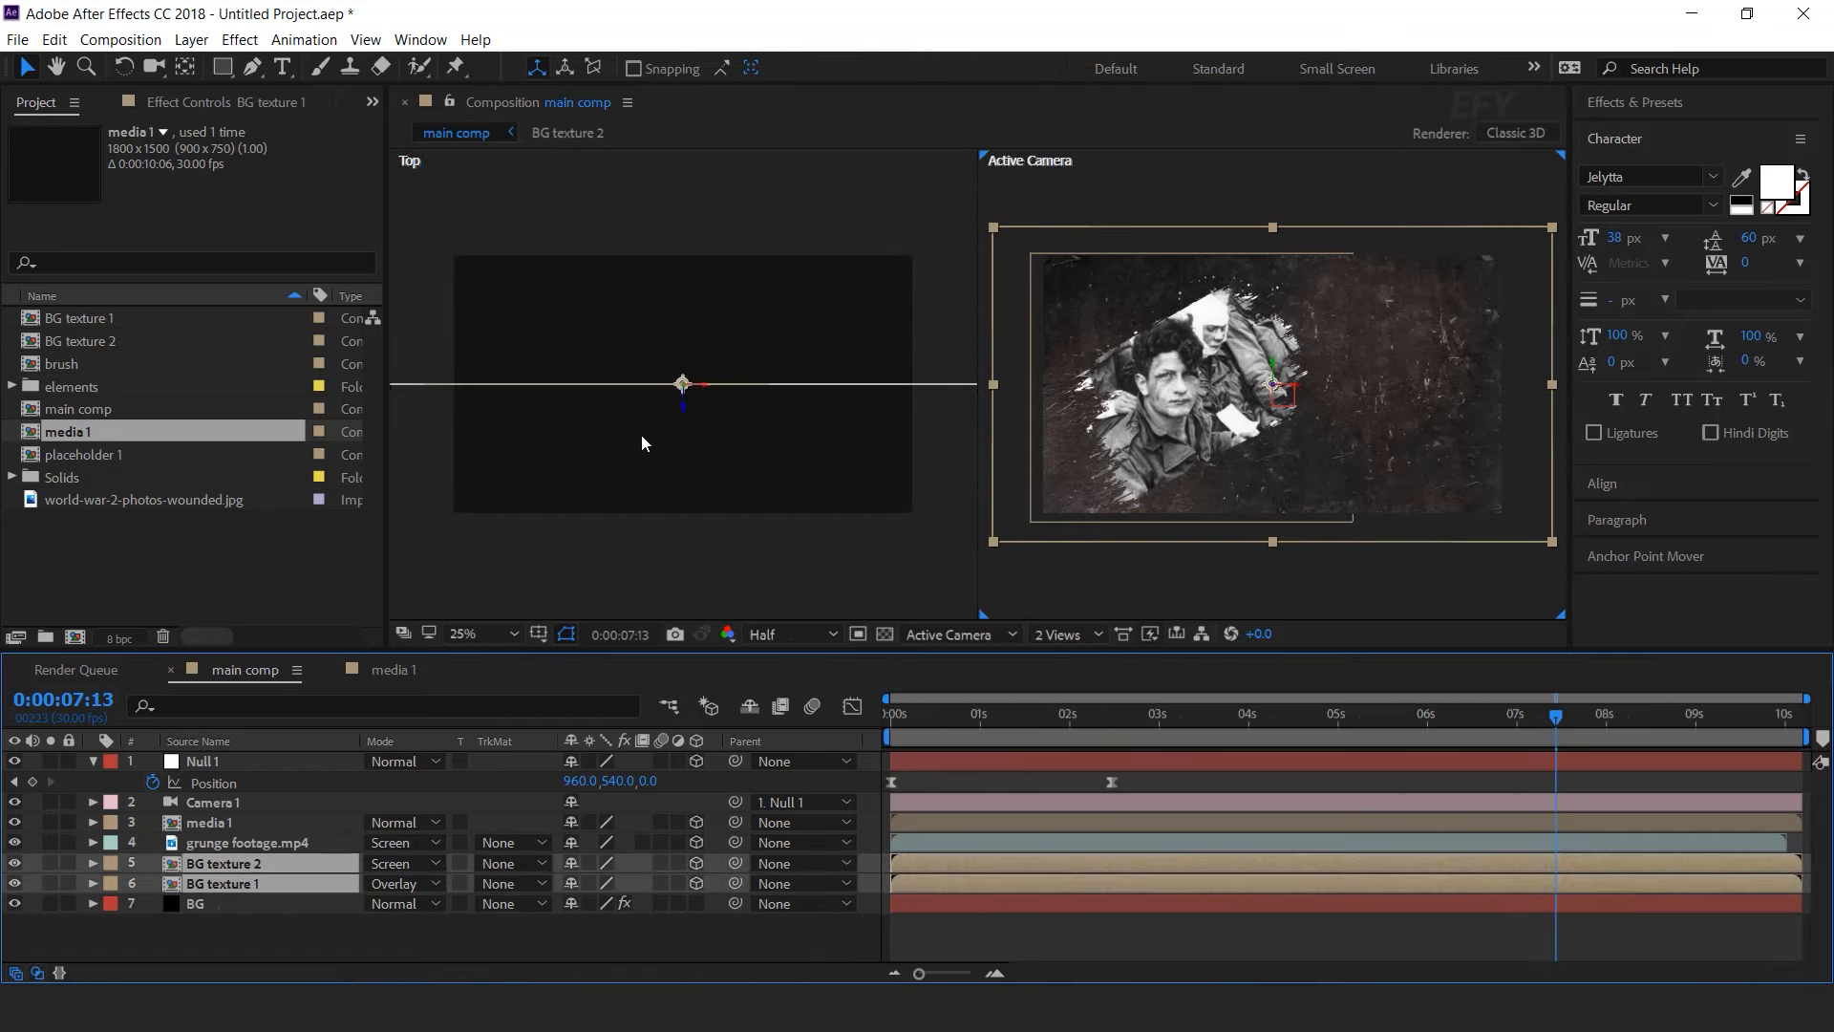
pyautogui.moveTo(690, 419); pyautogui.dragTo(689, 348)
pyautogui.moveTo(1364, 719); pyautogui.dragTo(1216, 730)
# - Push media 1 back along Z to between the grunge footage and the textures, return to one view and scrub the result
pyautogui.click(229, 822)
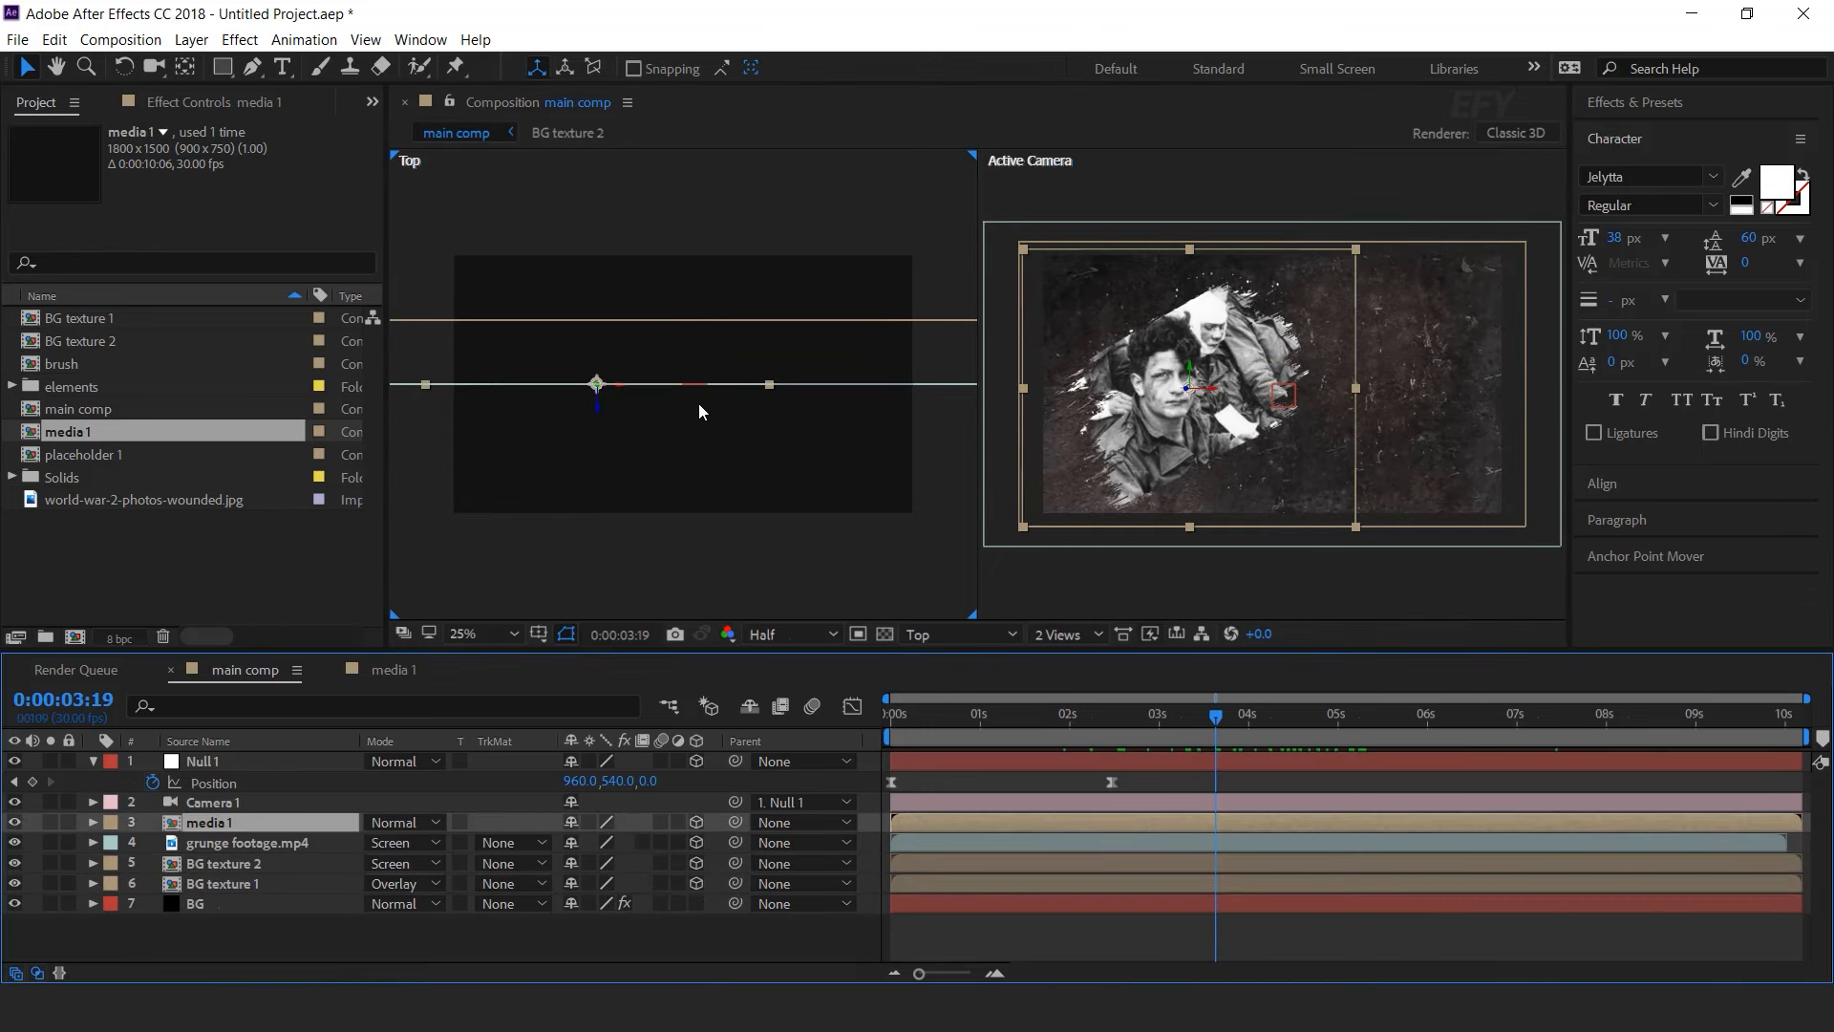
pyautogui.moveTo(599, 421); pyautogui.dragTo(604, 363)
pyautogui.click(640, 906)
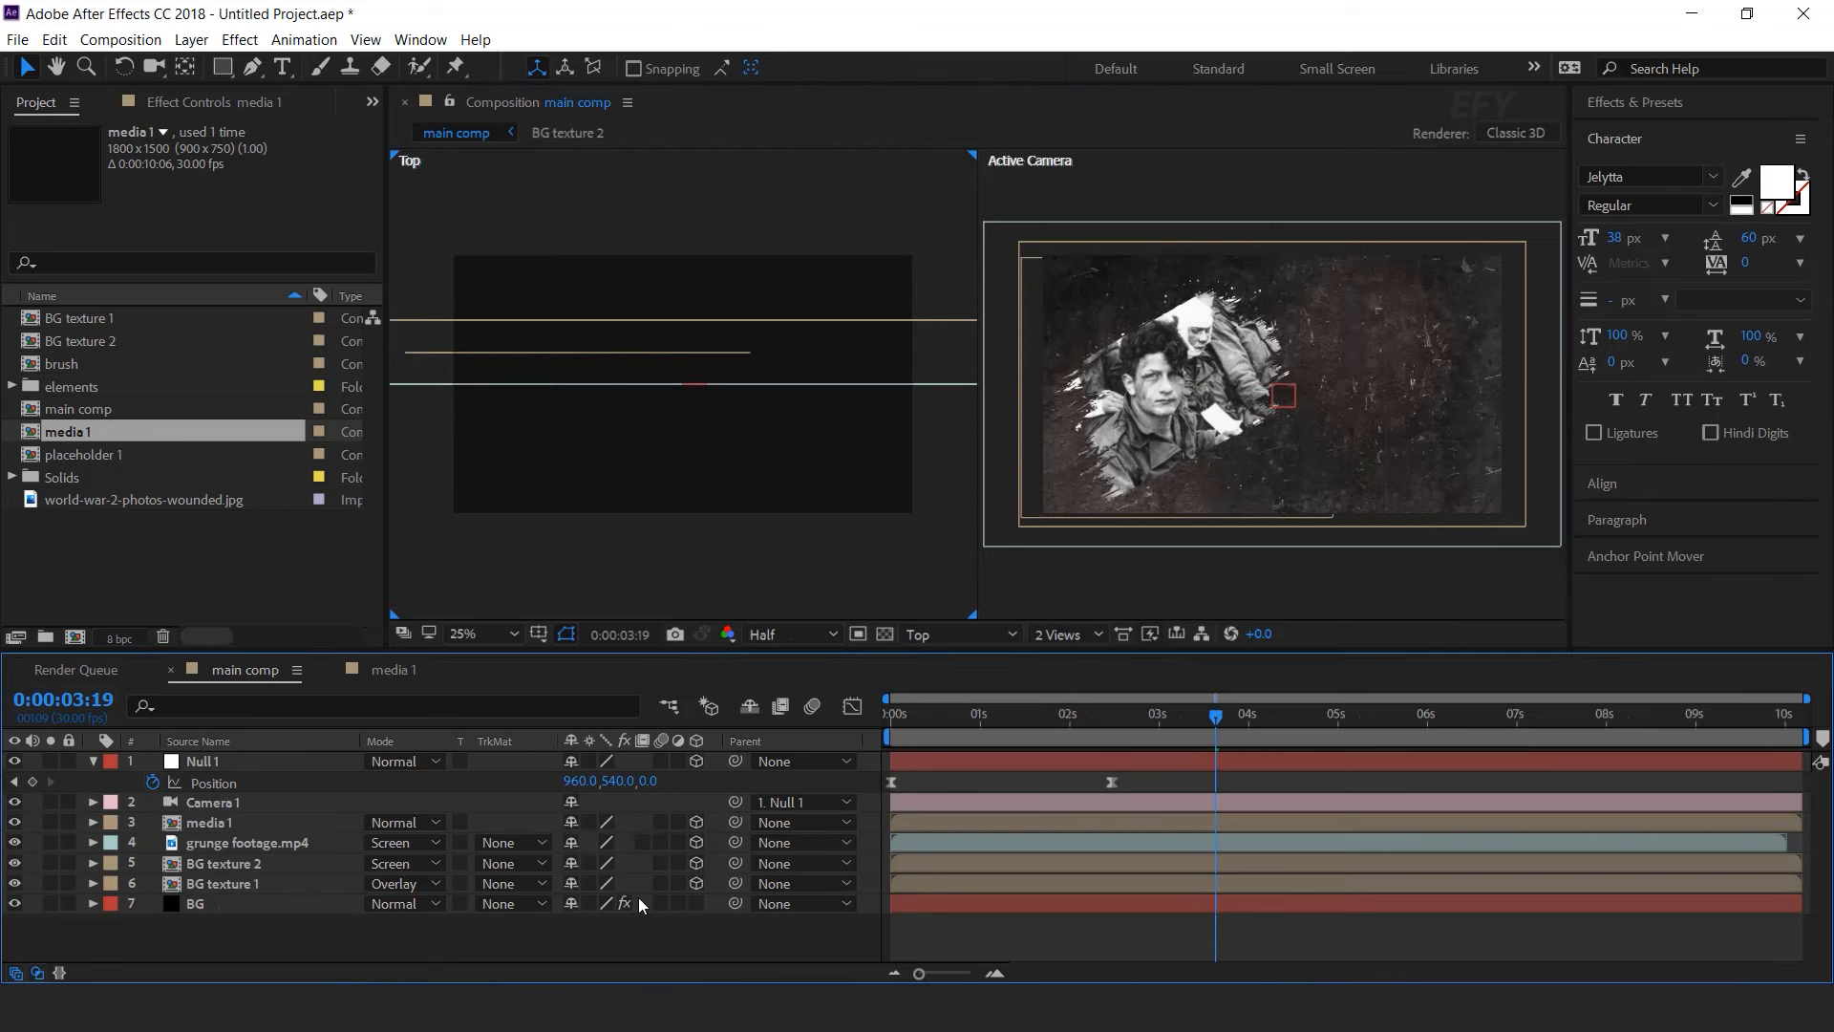
pyautogui.click(1067, 634)
pyautogui.click(1065, 655)
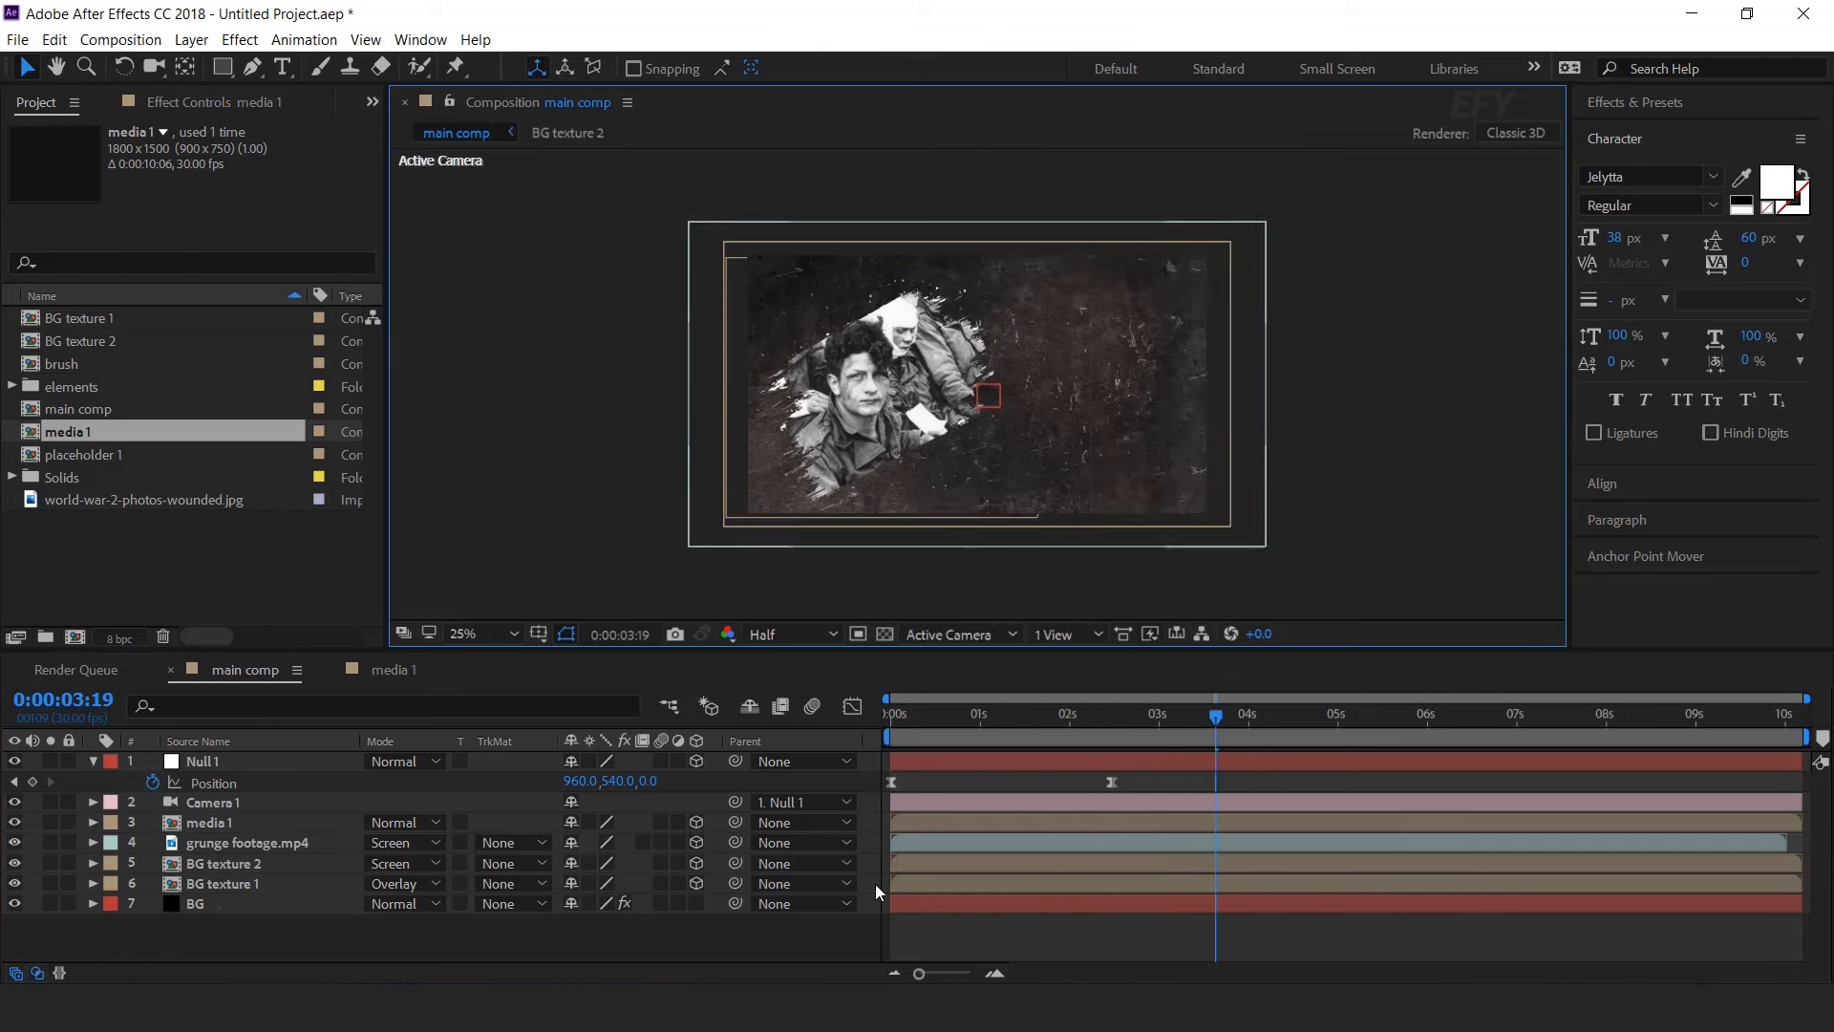
pyautogui.moveTo(978, 716); pyautogui.dragTo(1427, 719)
pyautogui.moveTo(1476, 719); pyautogui.dragTo(1208, 719)
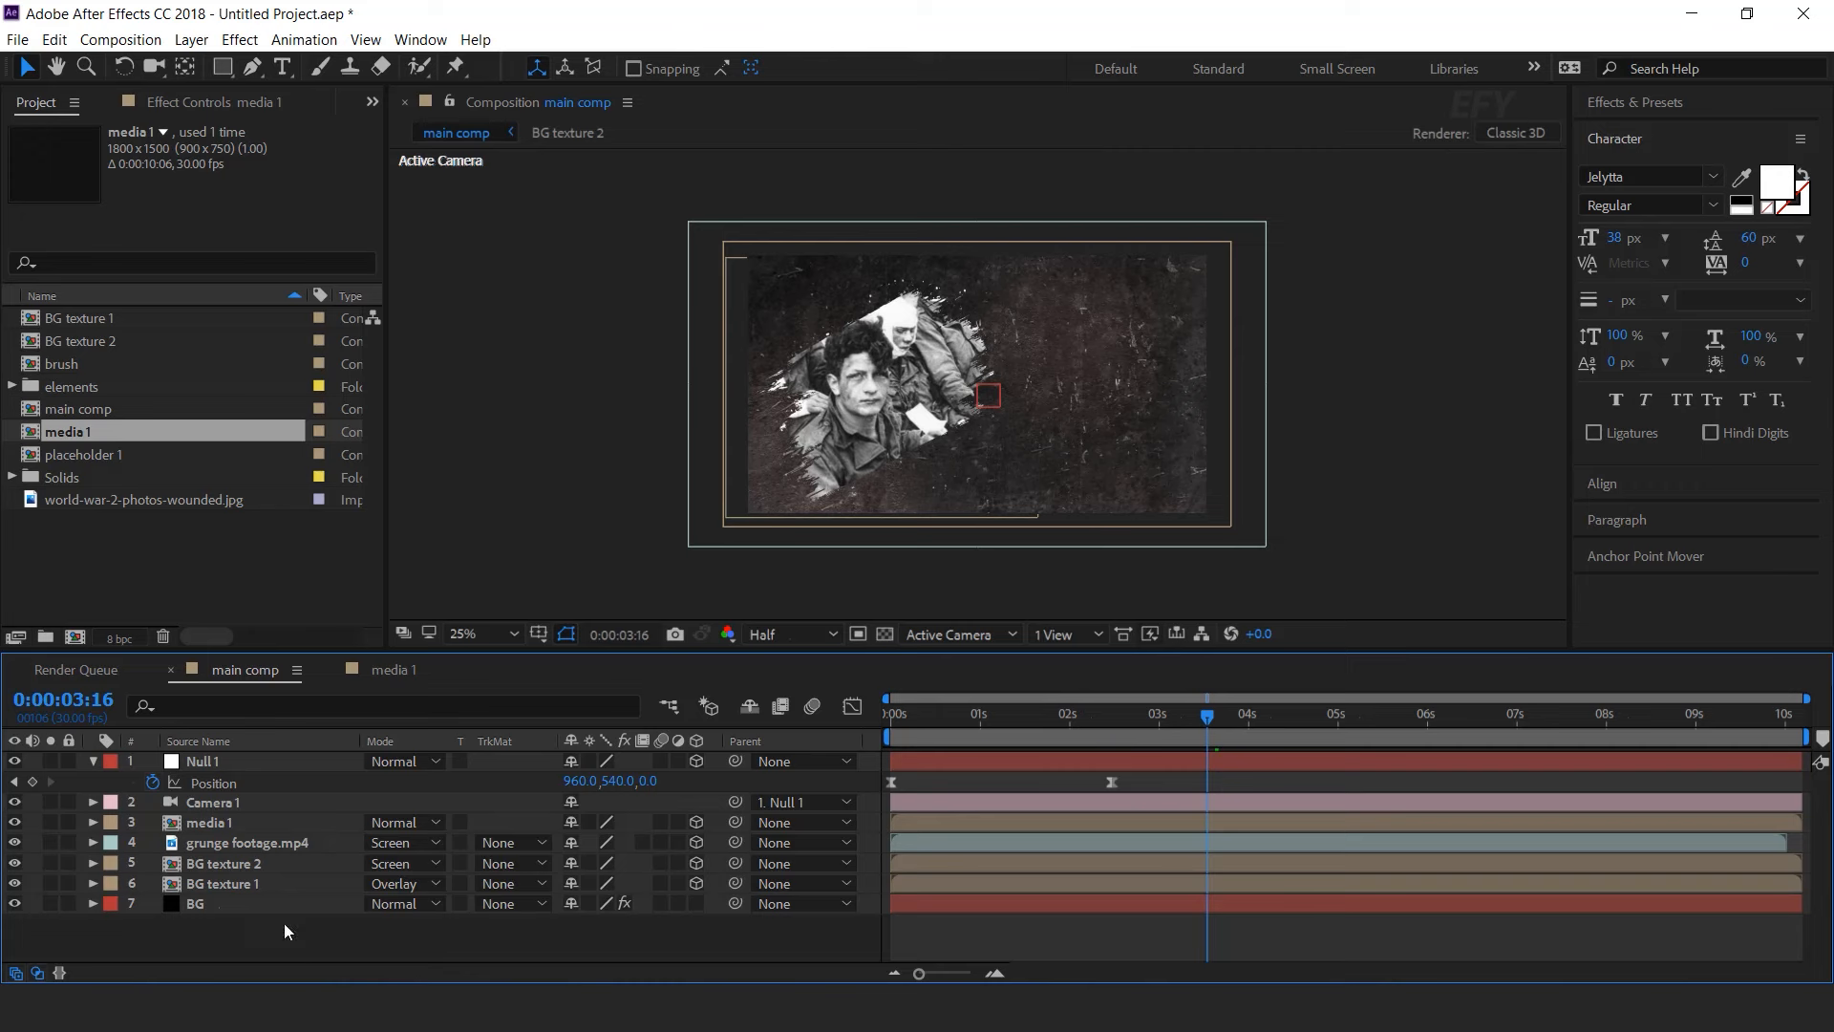
# - Open the media 1 composition, add a null object and parent the placeholder 1 layer to it
pyautogui.click(205, 825)
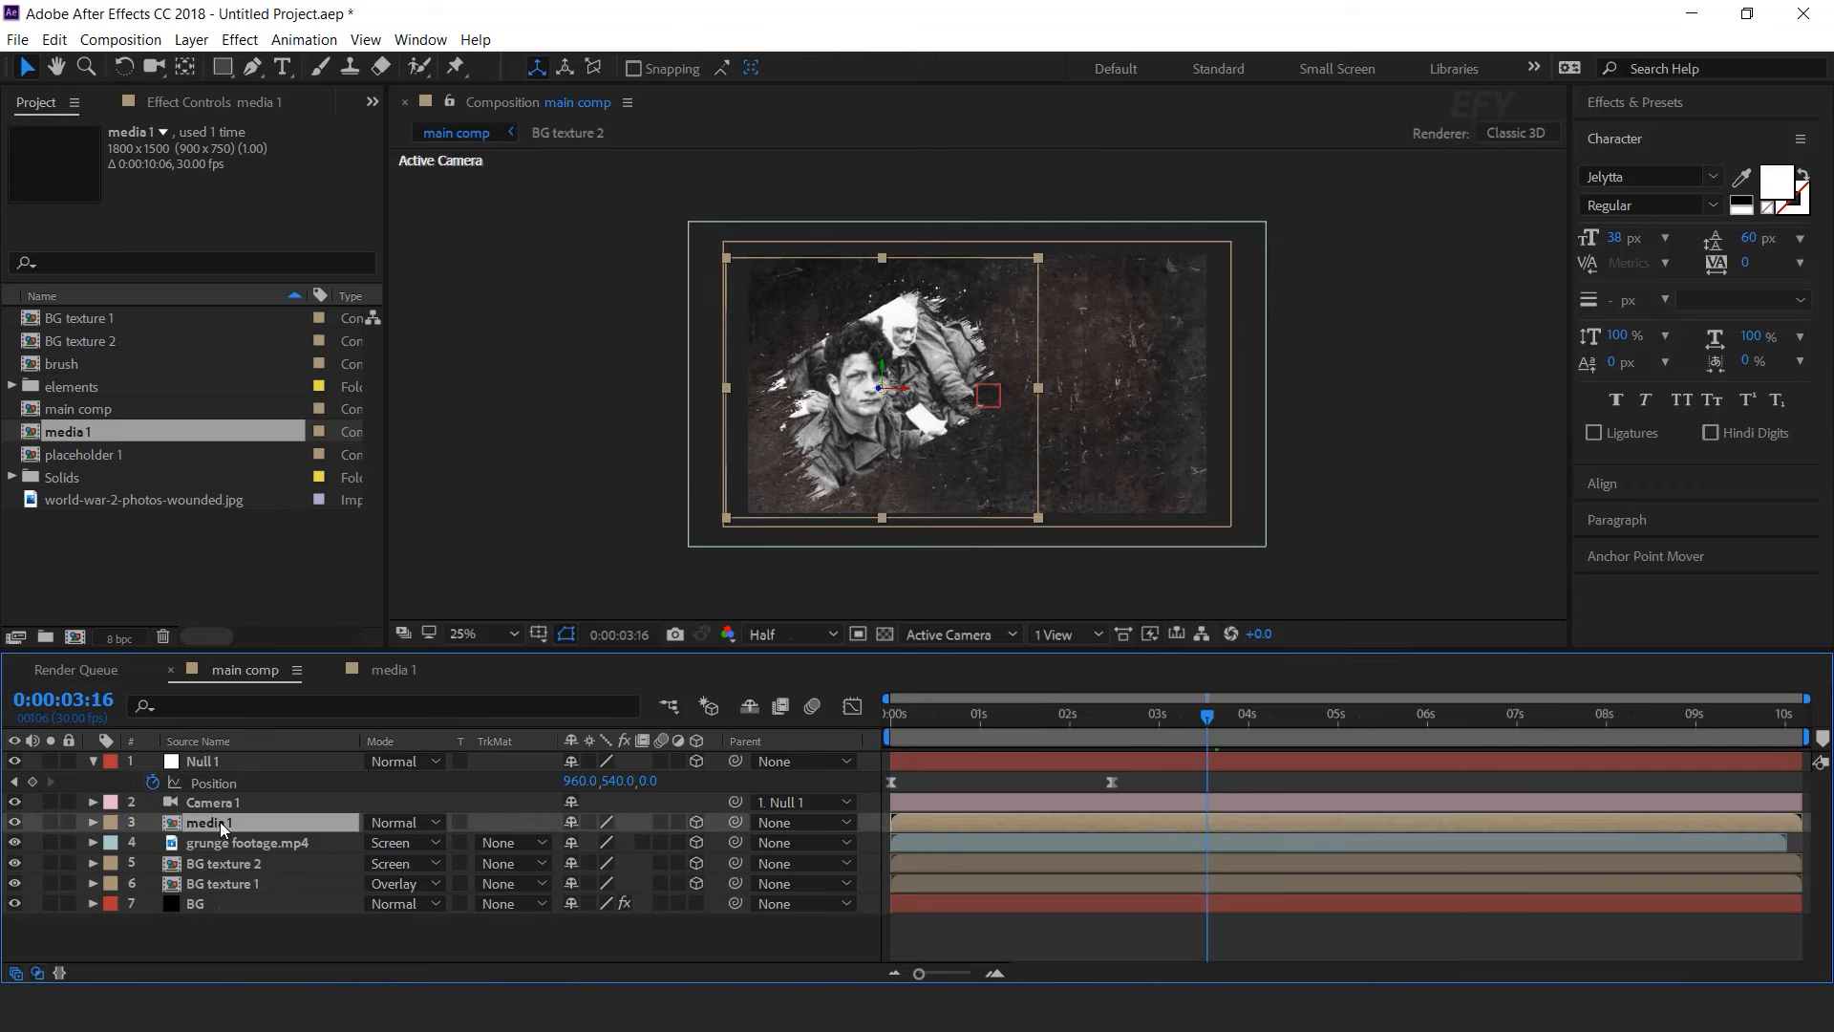
pyautogui.doubleClick(220, 822)
pyautogui.rightClick(698, 811)
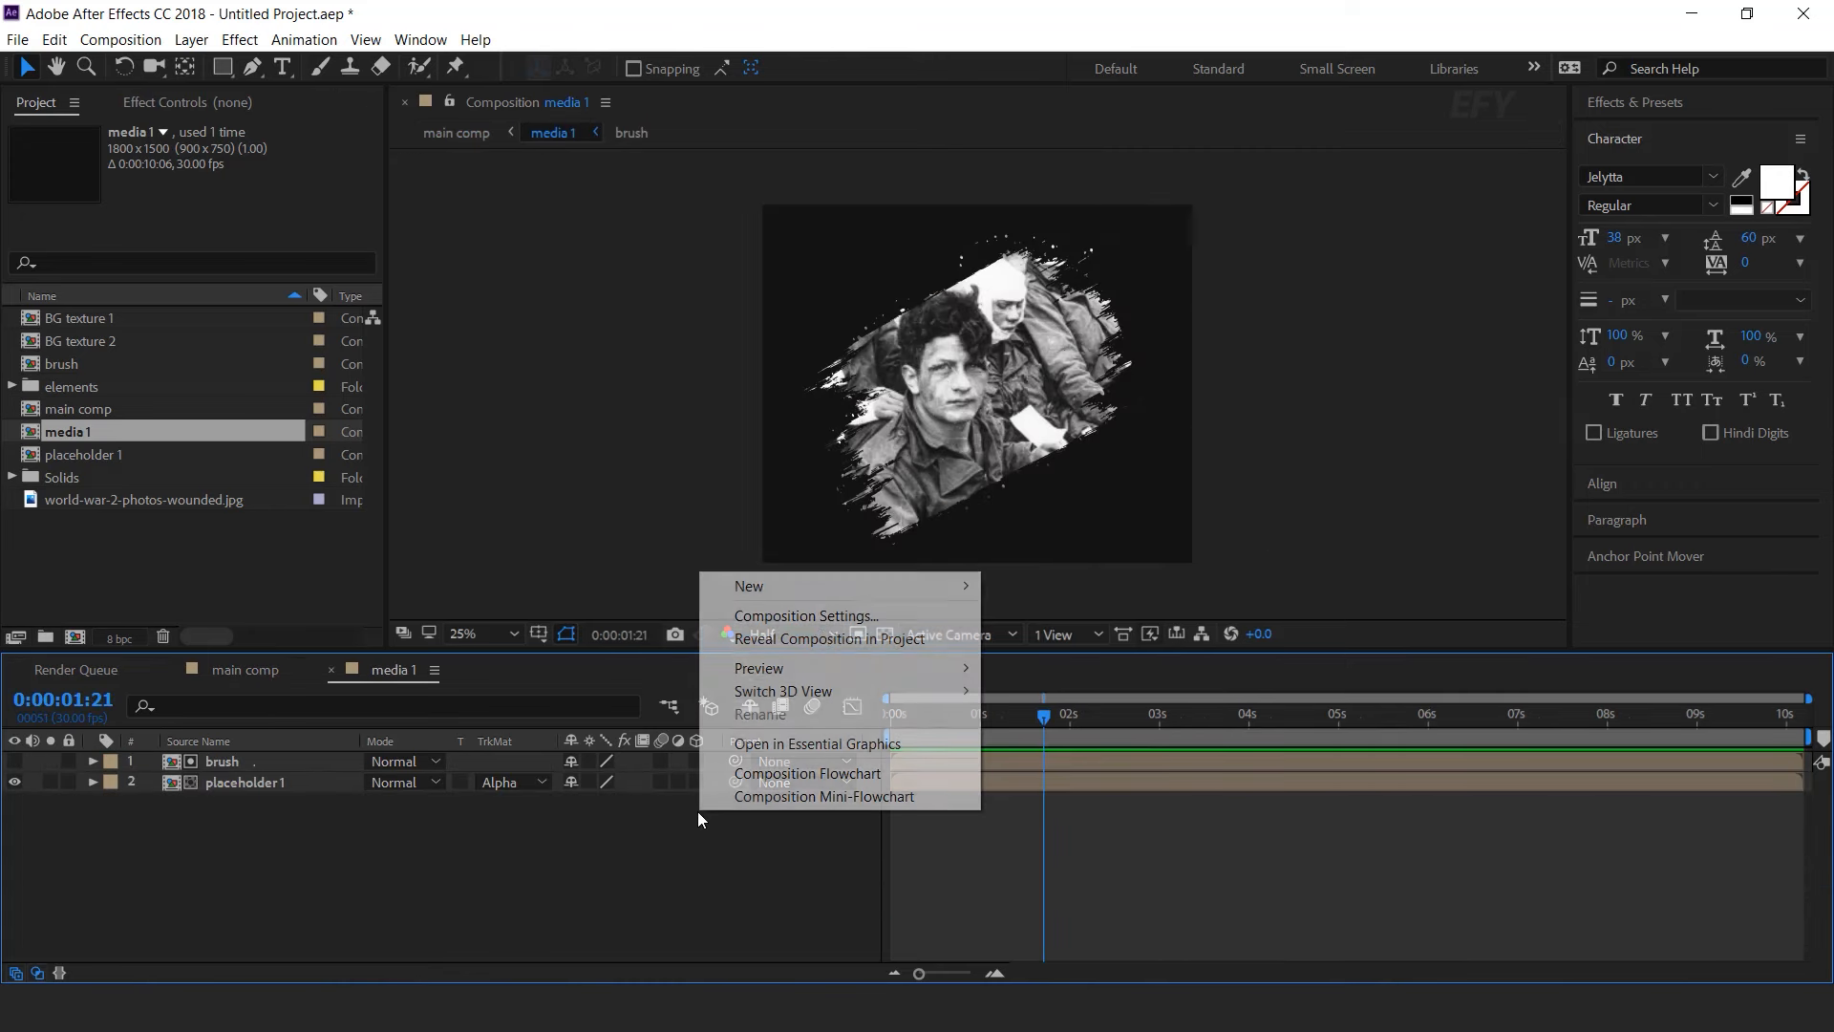
pyautogui.moveTo(814, 585)
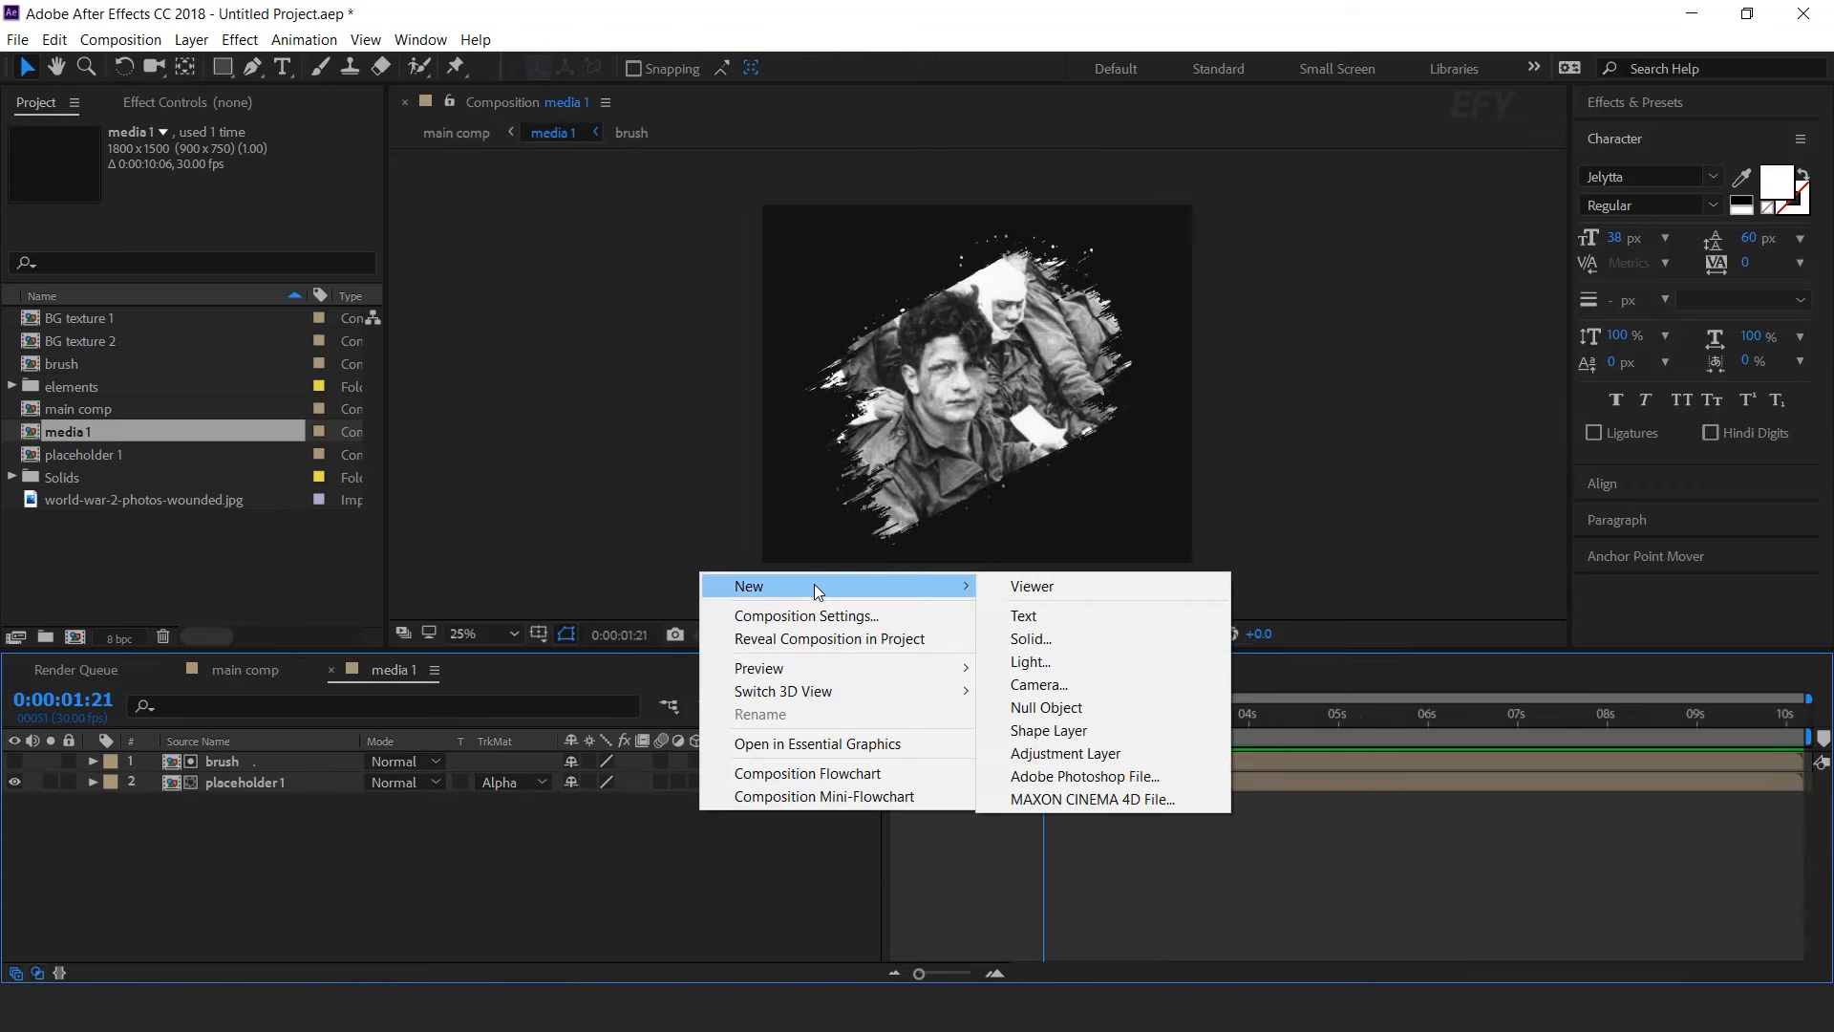
pyautogui.click(1082, 707)
pyautogui.click(267, 807)
pyautogui.moveTo(734, 805); pyautogui.dragTo(212, 763)
pyautogui.click(212, 762)
# - Keyframe the new null's Scale at 110% at 0:00:00:00 and at 80% at 0:00:06:29
pyautogui.moveTo(1043, 718); pyautogui.dragTo(777, 730)
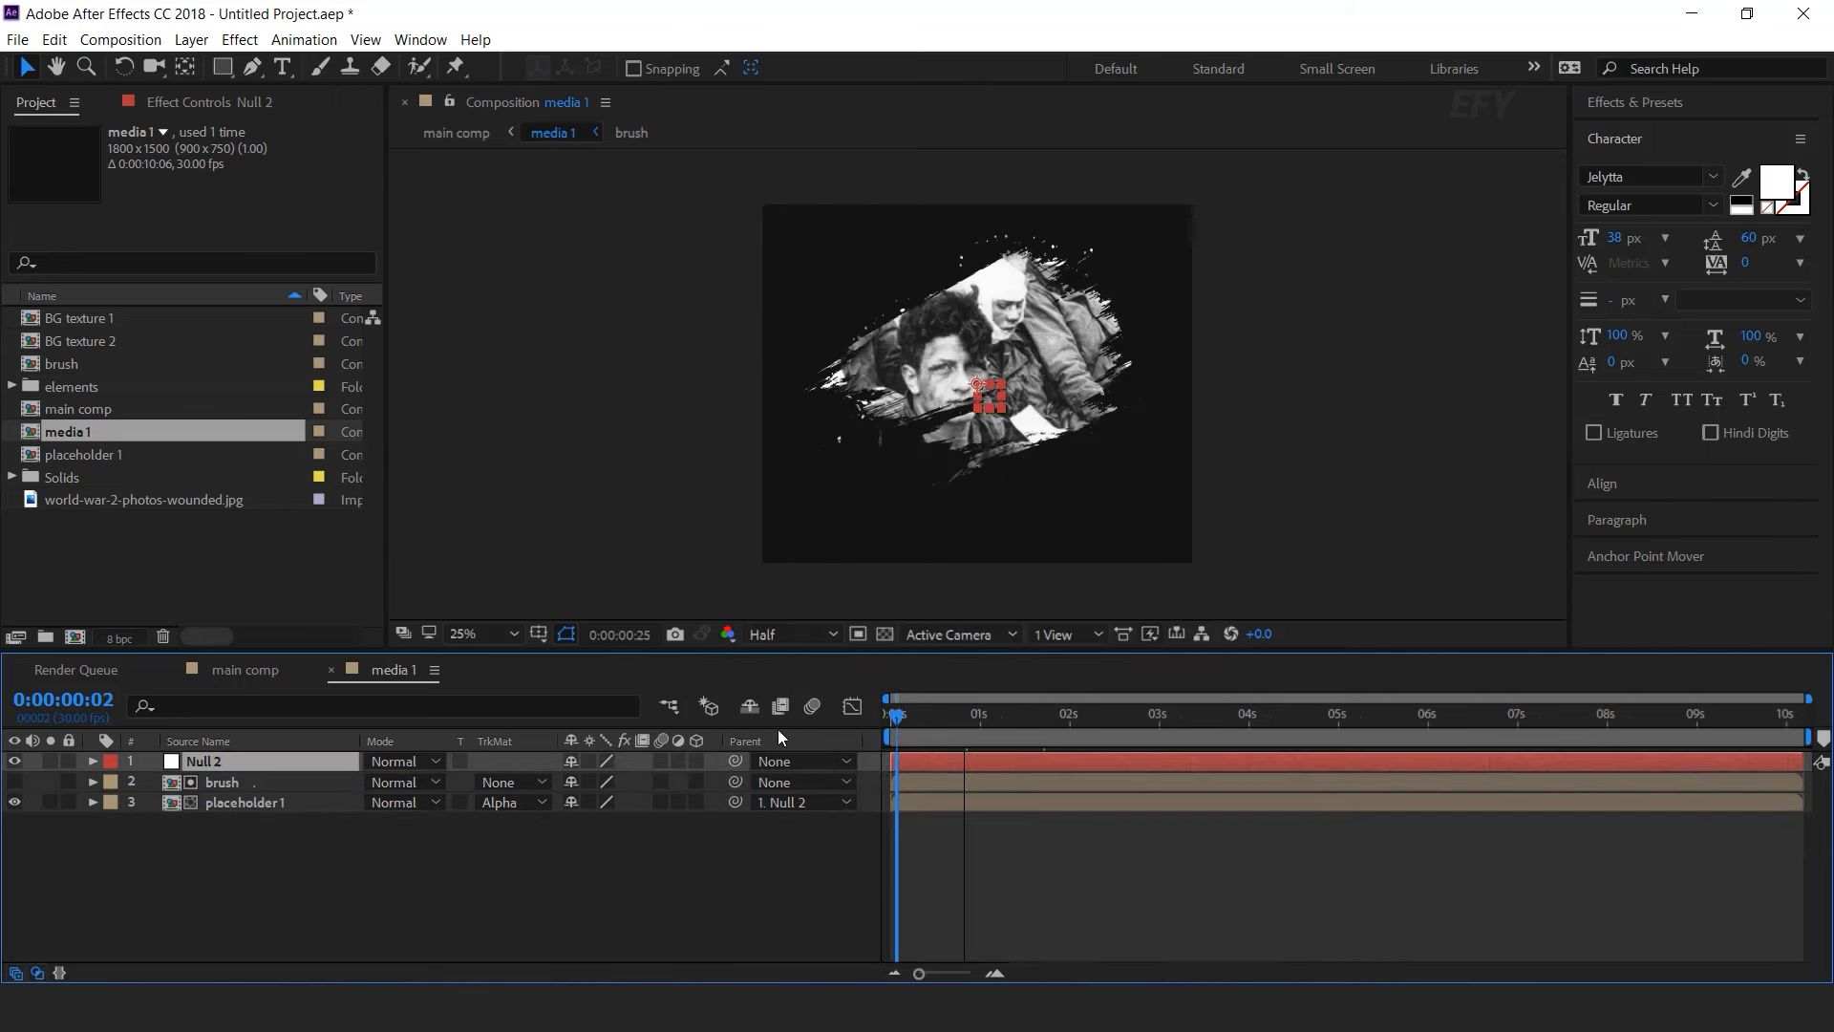
pyautogui.press('s')
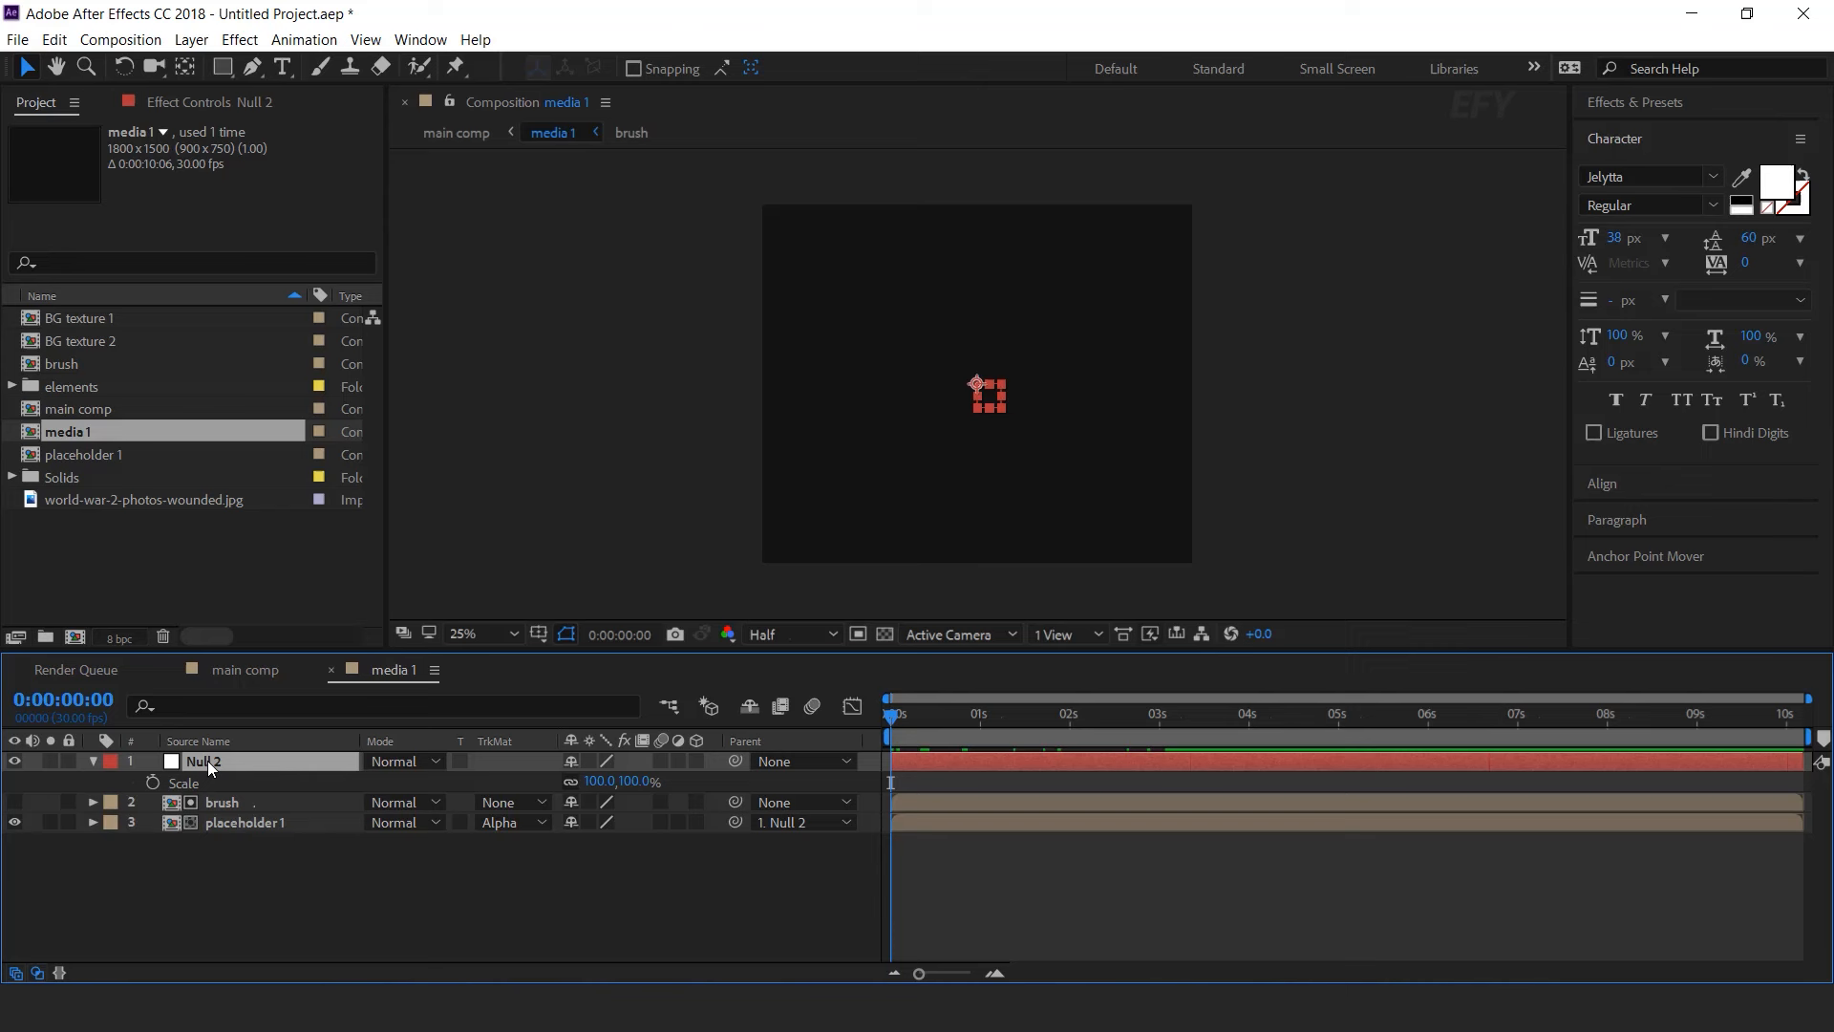
pyautogui.click(153, 784)
pyautogui.click(637, 781)
pyautogui.write('110')
pyautogui.press('Return')
pyautogui.moveTo(1039, 718); pyautogui.dragTo(1517, 722)
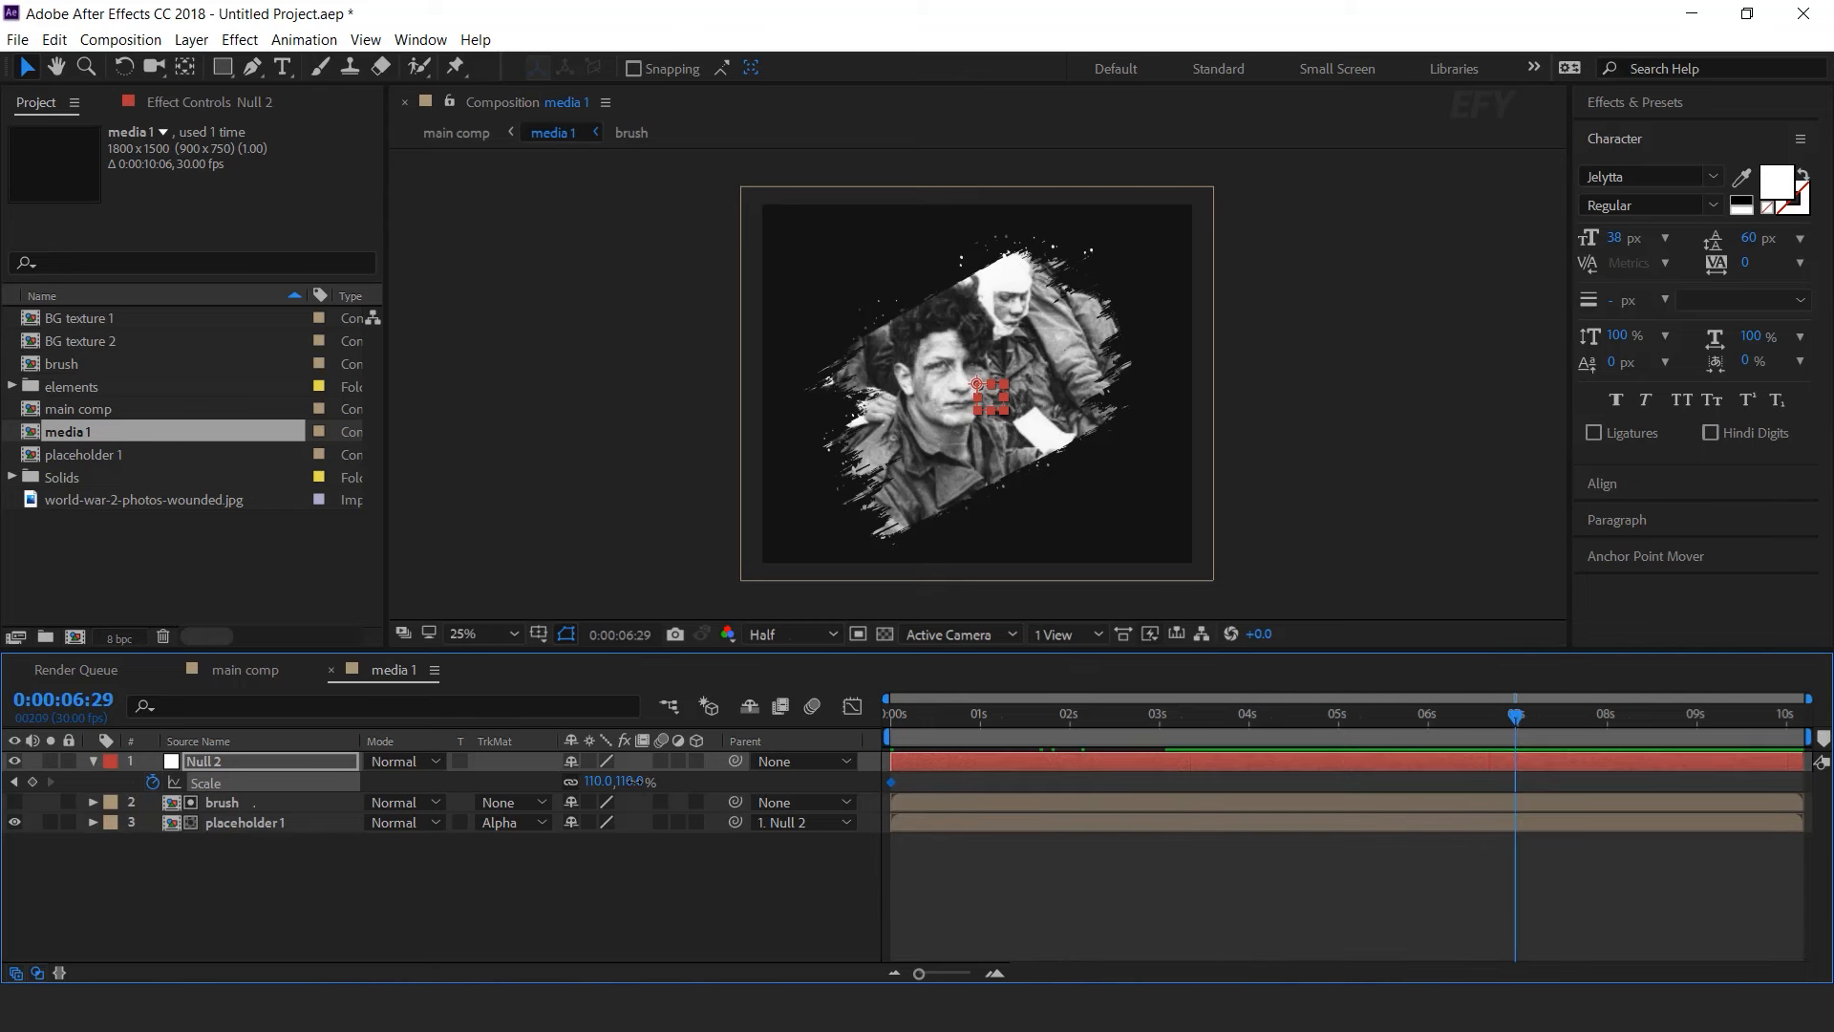
pyautogui.write('80')
pyautogui.press('Return')
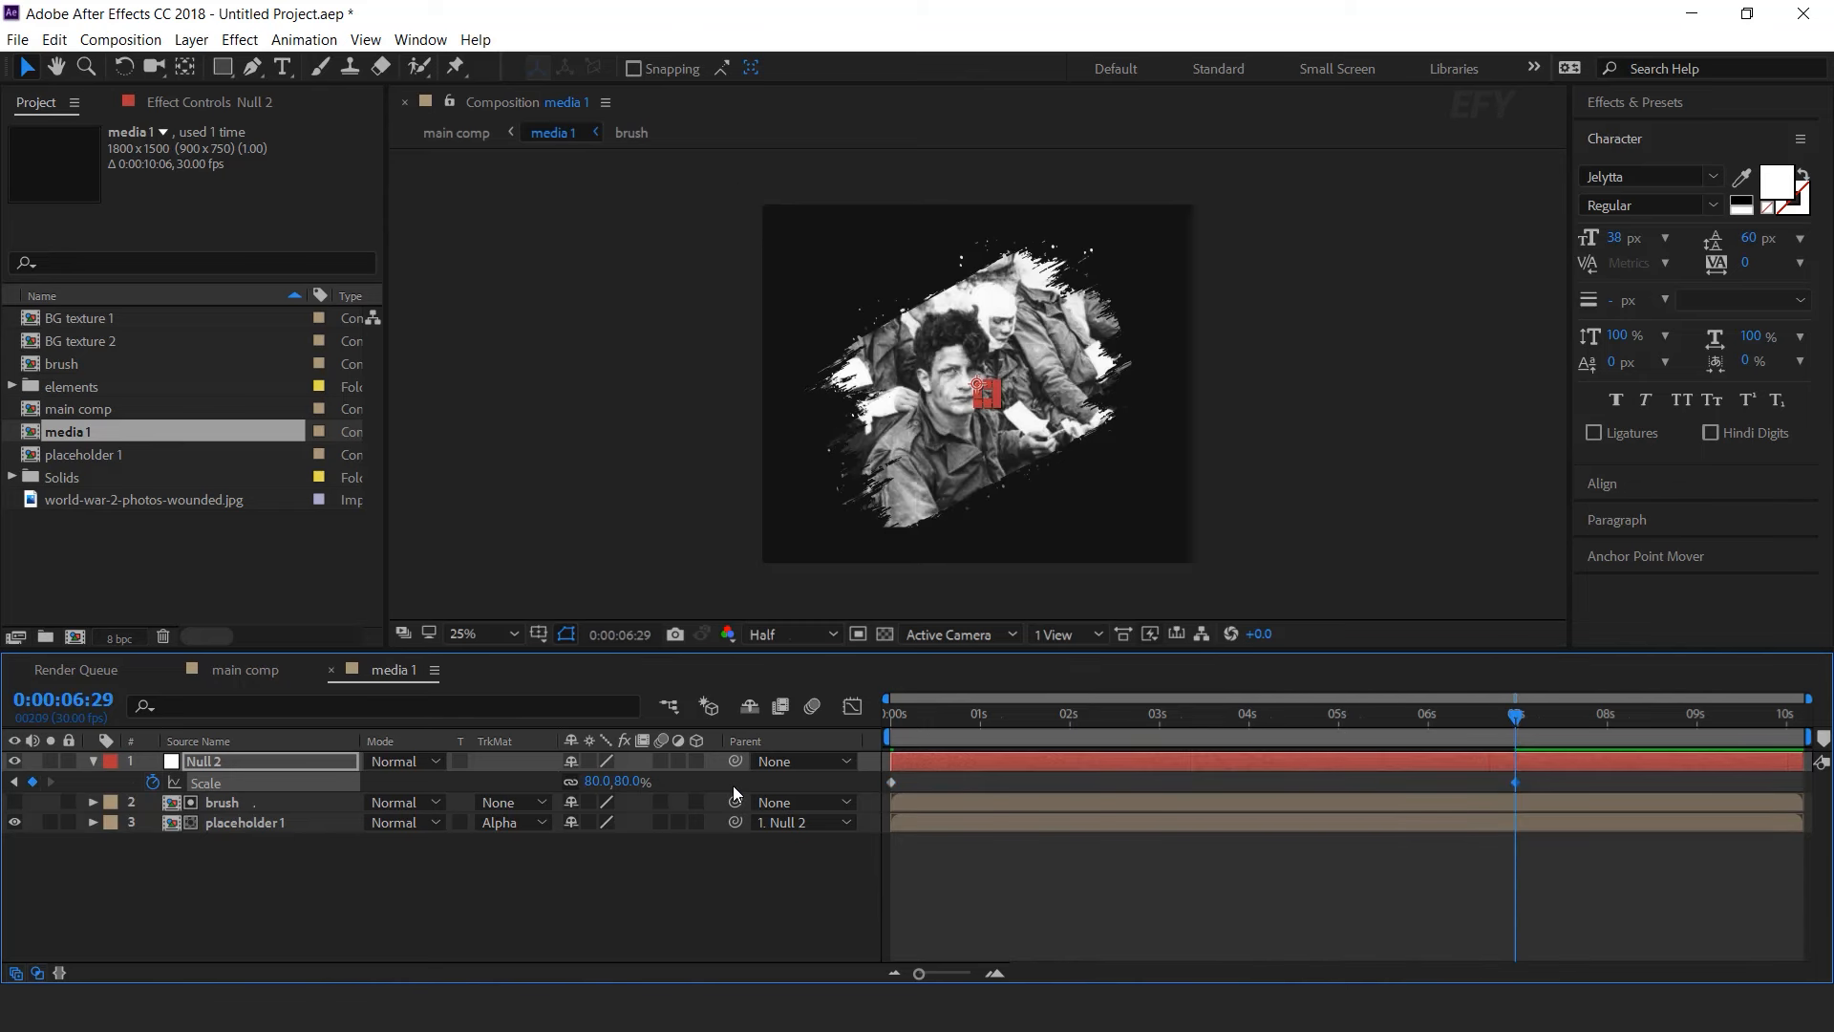
# - Preview the photo's scale animation inside the brush stroke in media 1 and collapse the null's properties
pyautogui.click(1028, 855)
pyautogui.press('space')
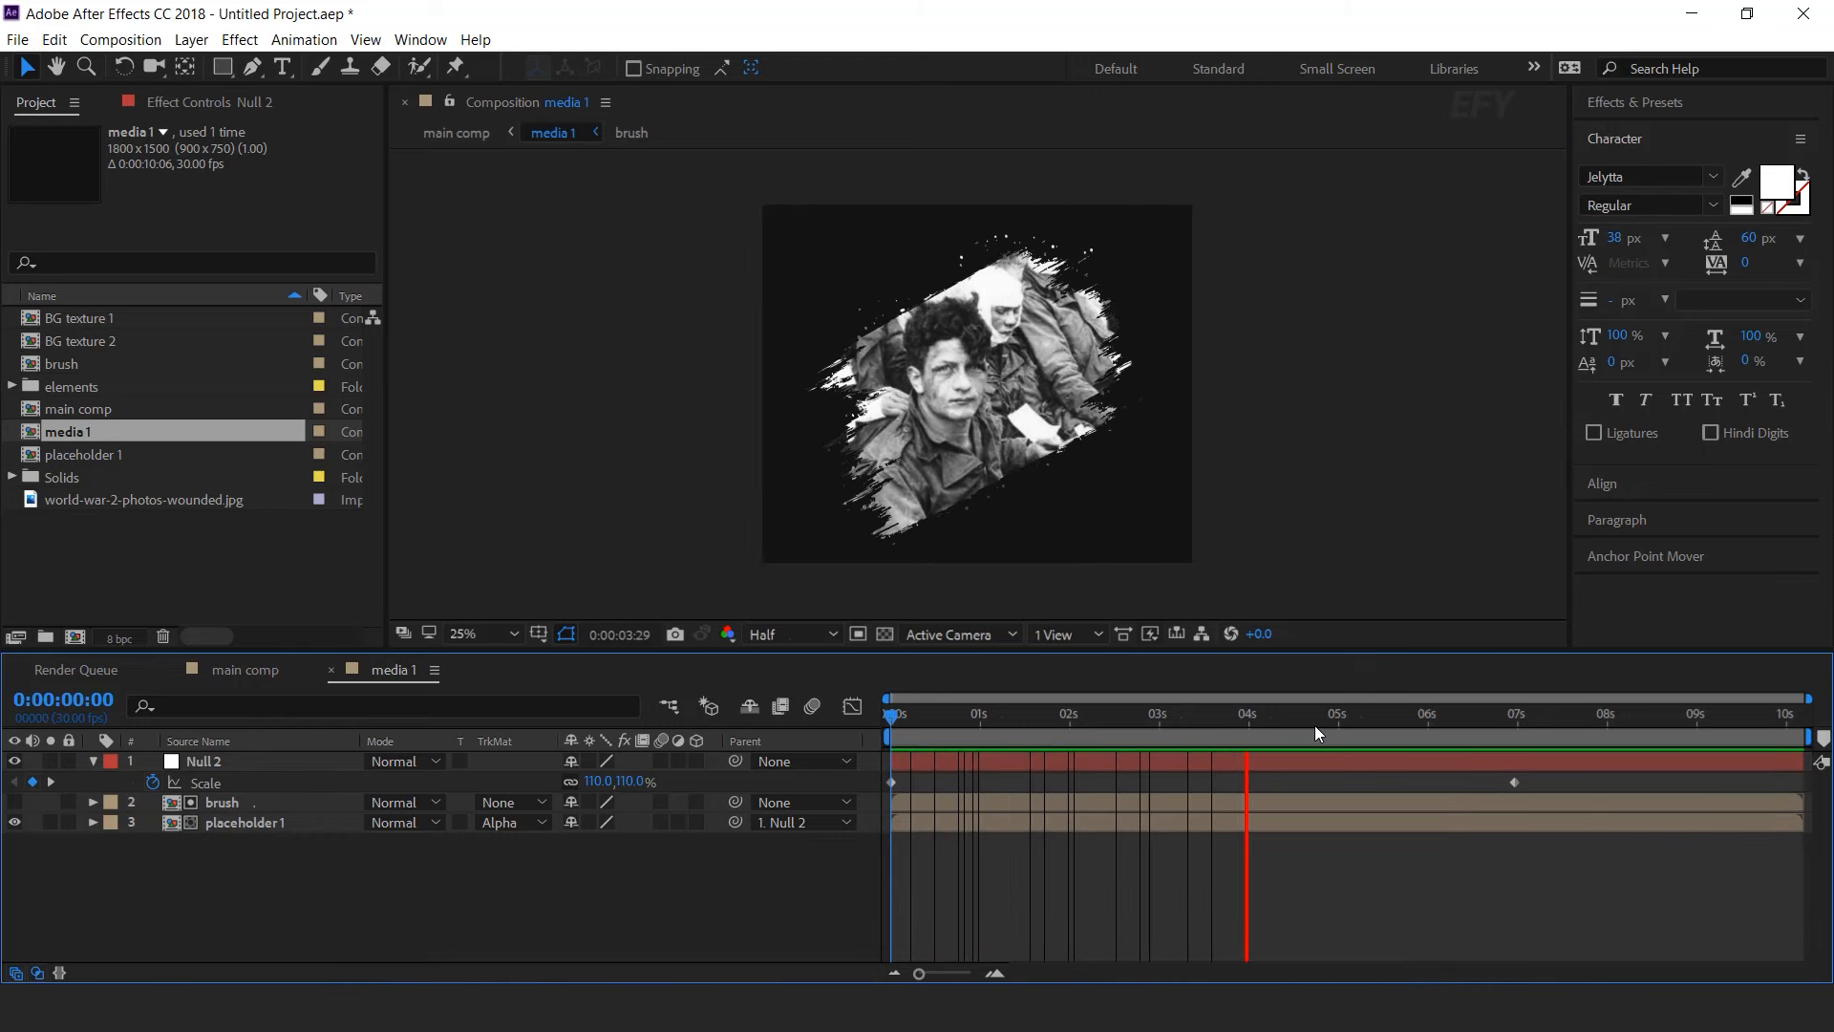
pyautogui.click(1432, 718)
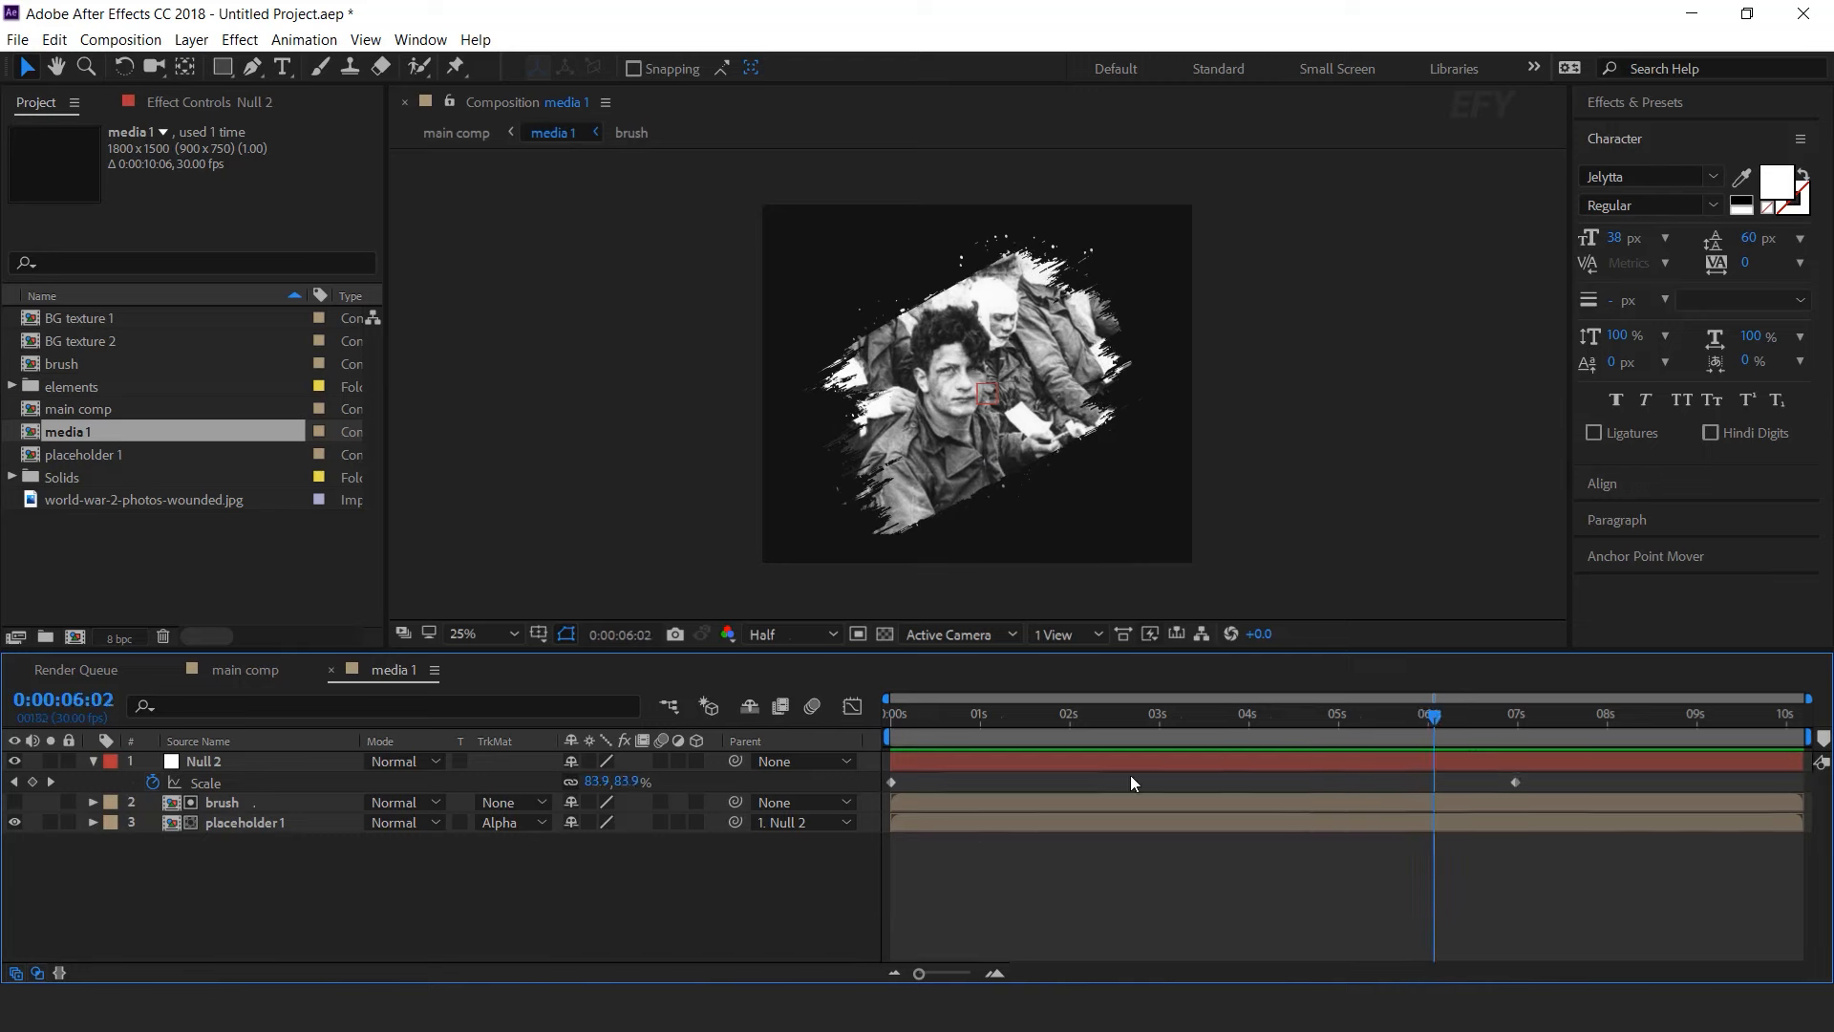
pyautogui.click(93, 761)
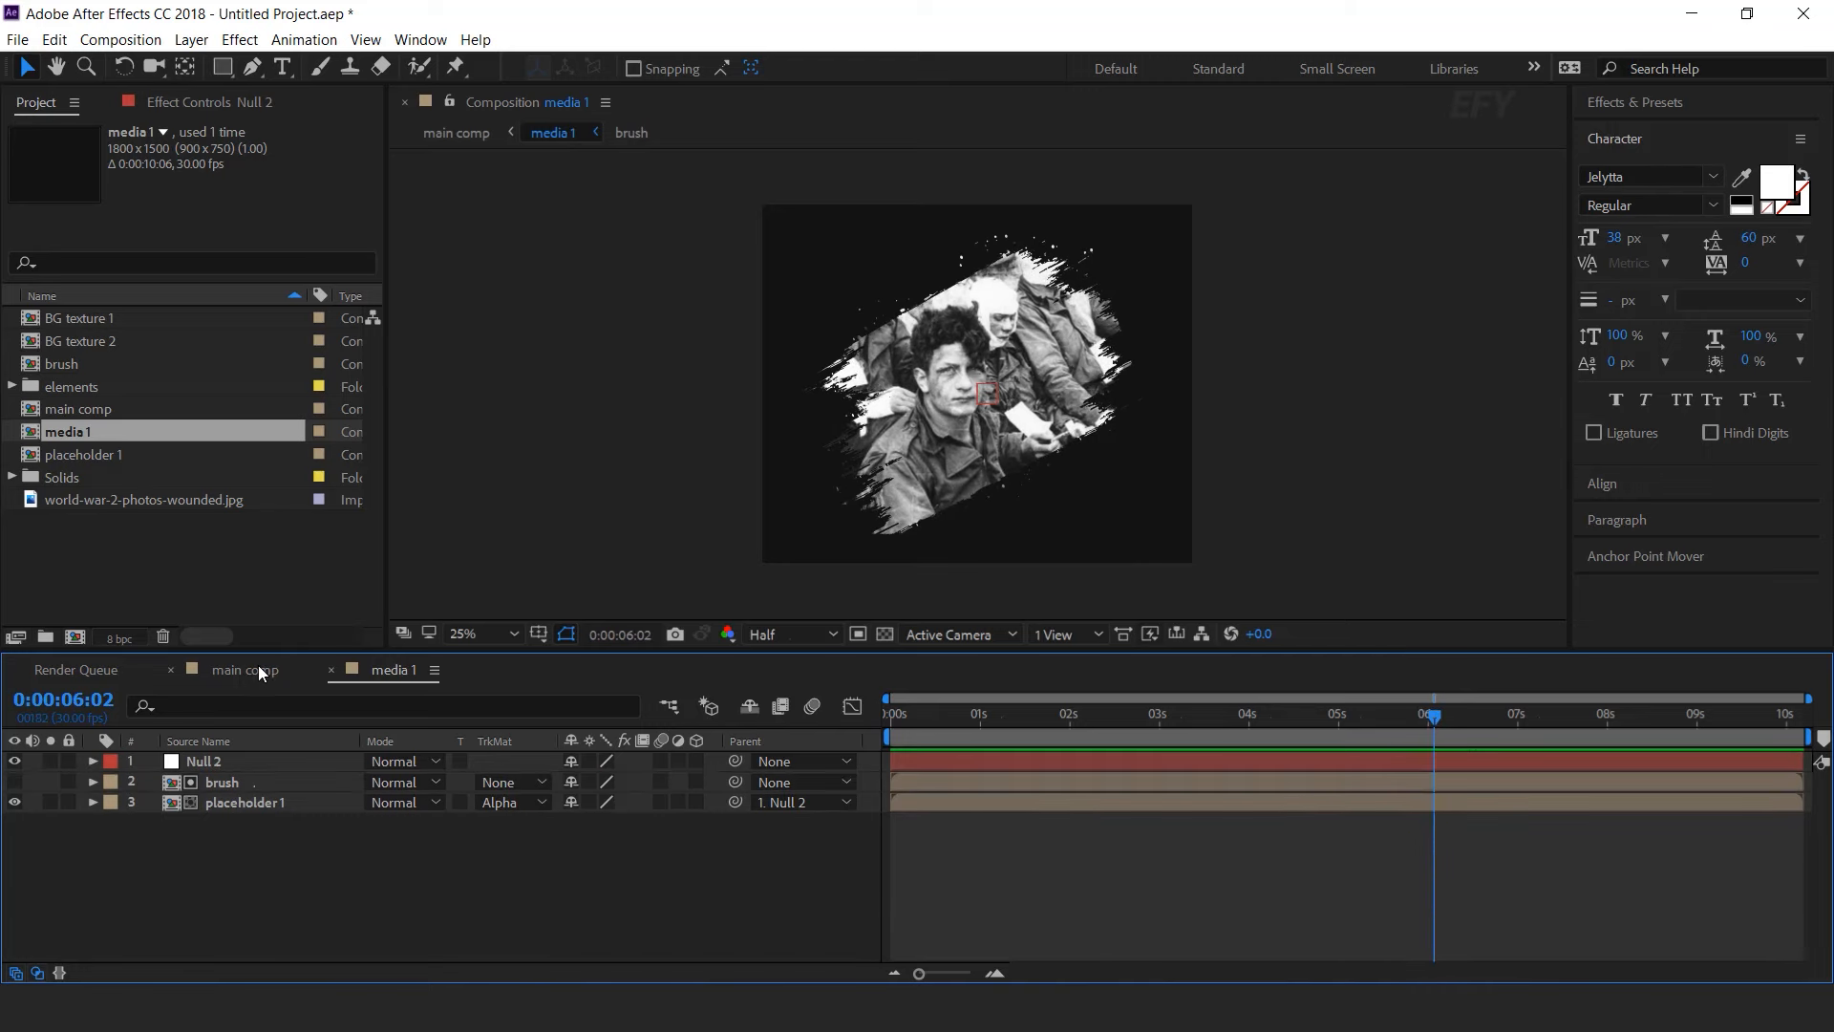
# - Return to main comp and preview the combined camera and photo animation from the start
pyautogui.click(245, 668)
pyautogui.press('space')
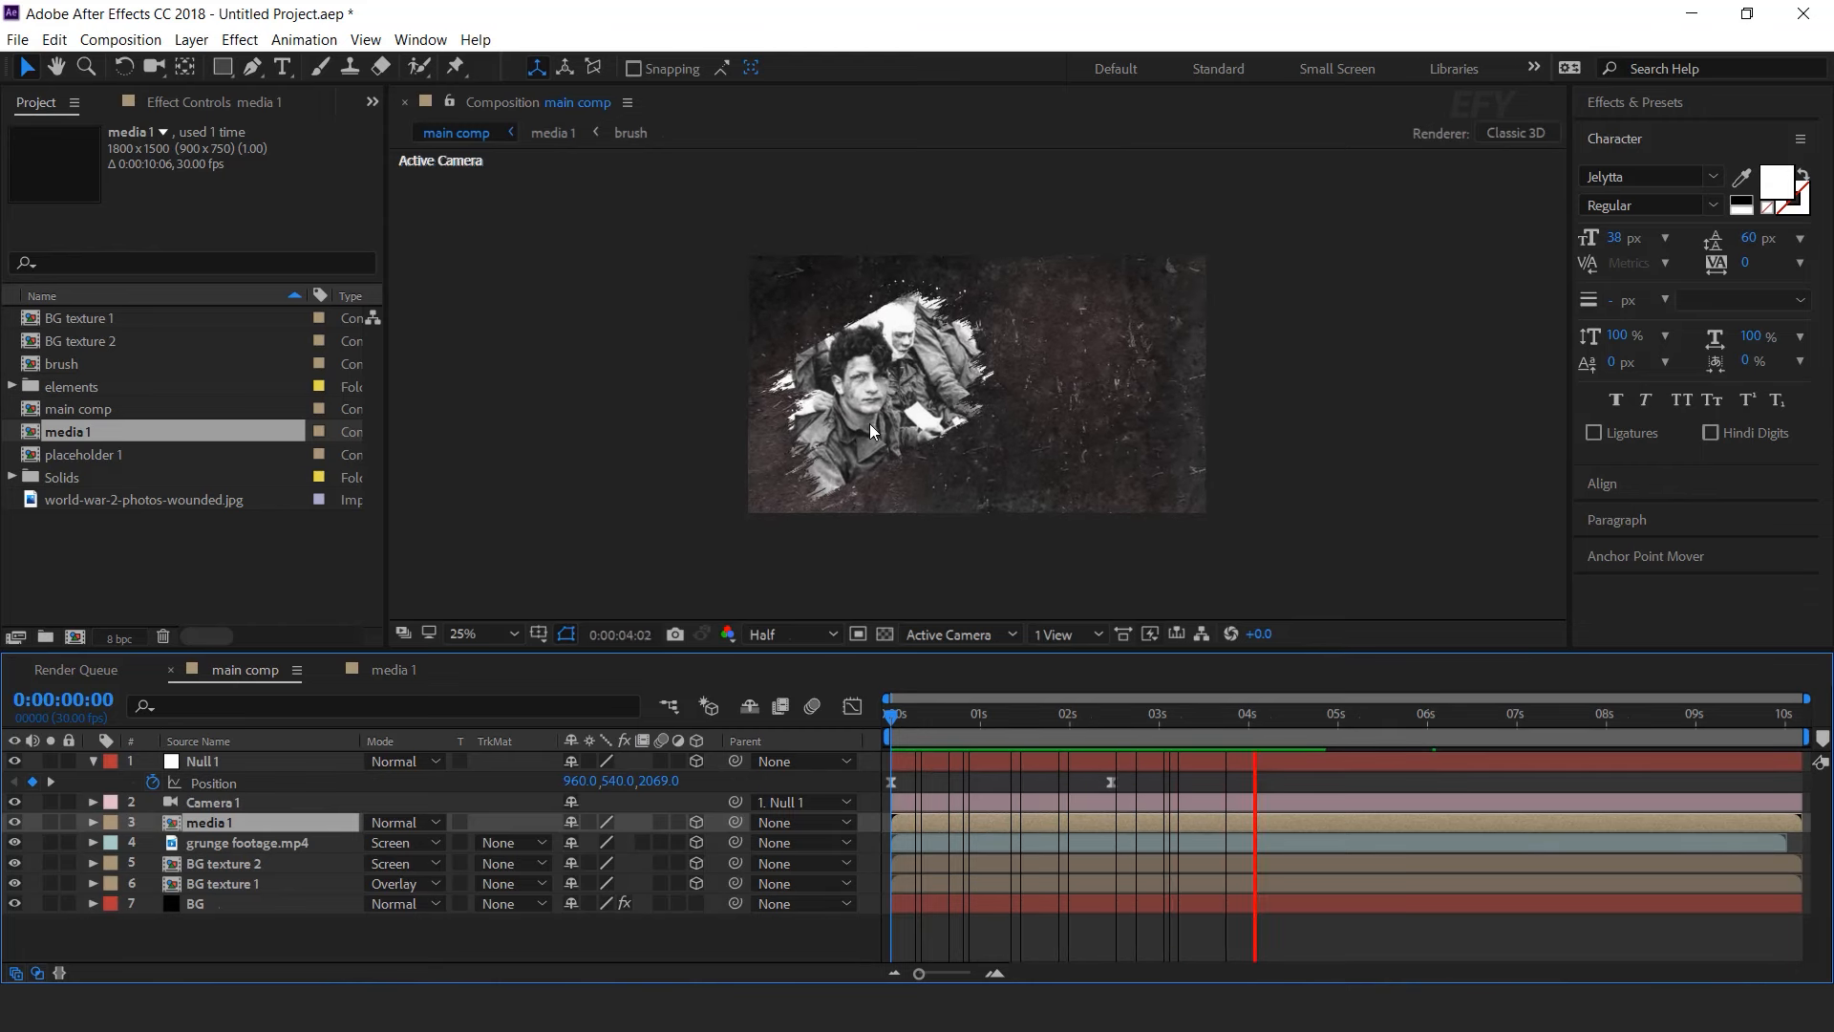
pyautogui.moveTo(1503, 719); pyautogui.dragTo(1229, 718)
pyautogui.click(799, 925)
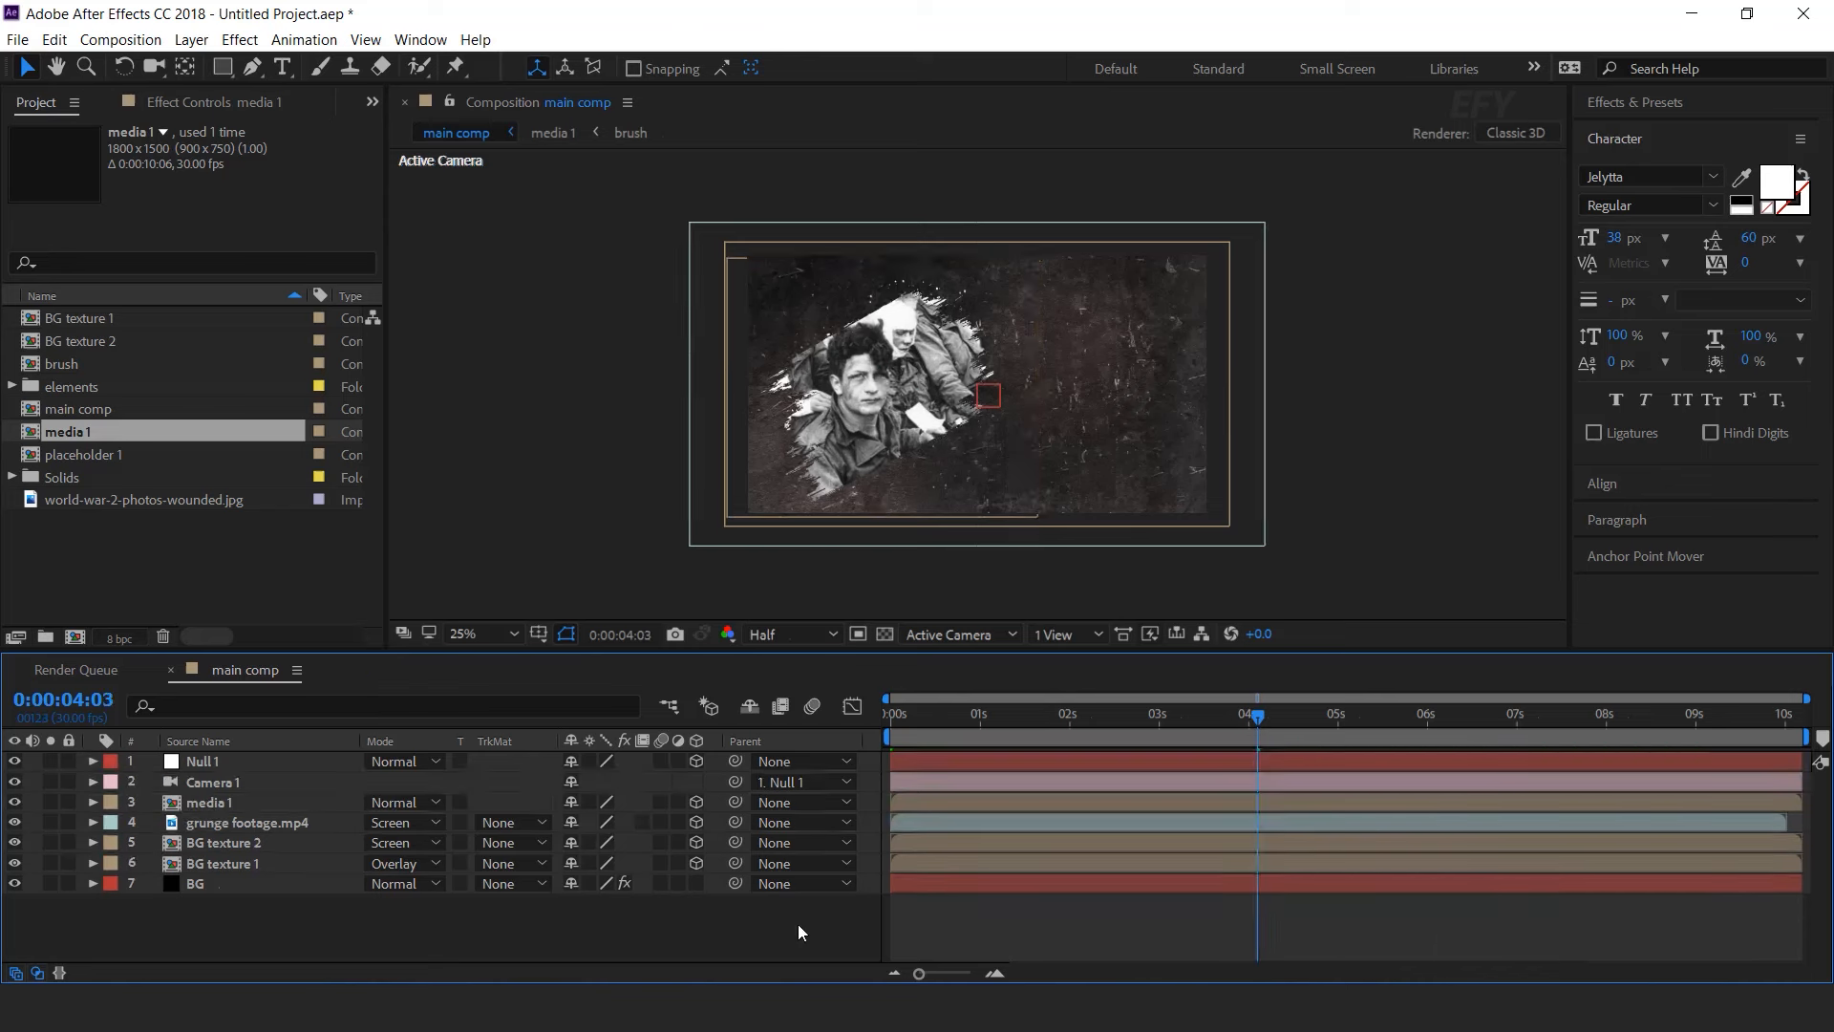
# - Add the text "Historical" in Bebas at 215 px to the lower-right area of main comp
pyautogui.click(91, 575)
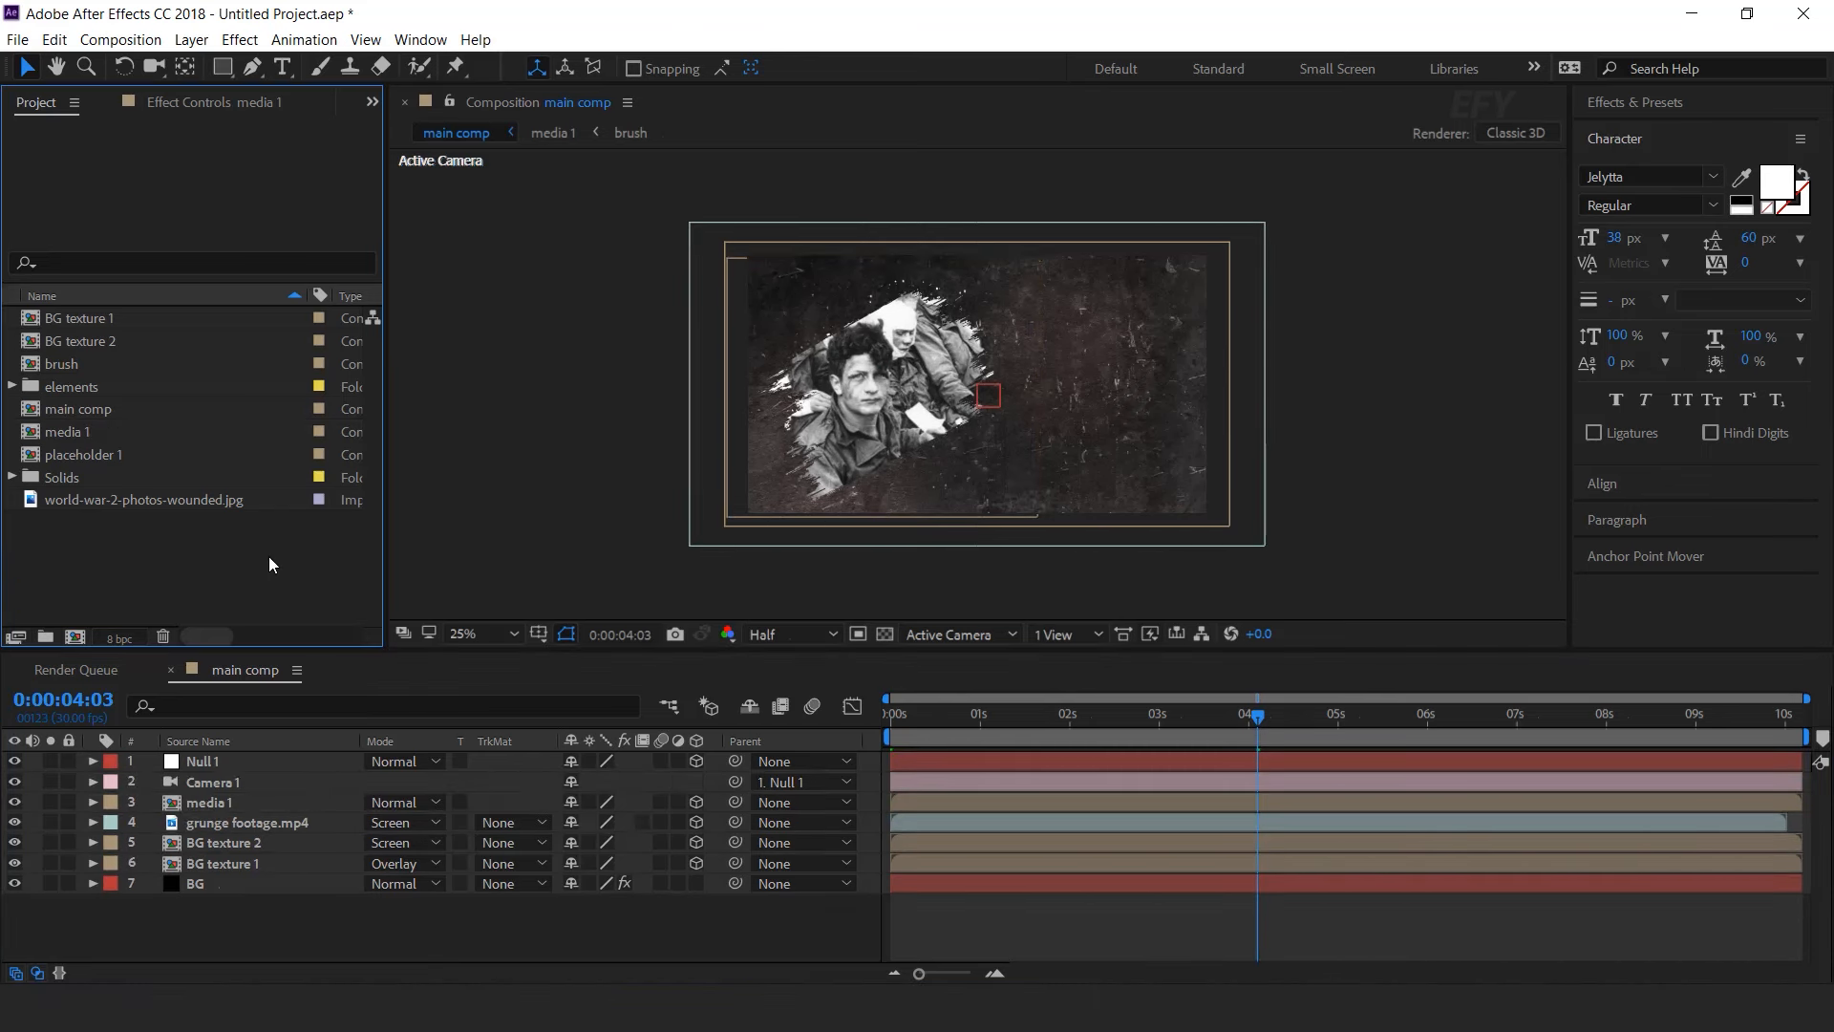
pyautogui.click(285, 65)
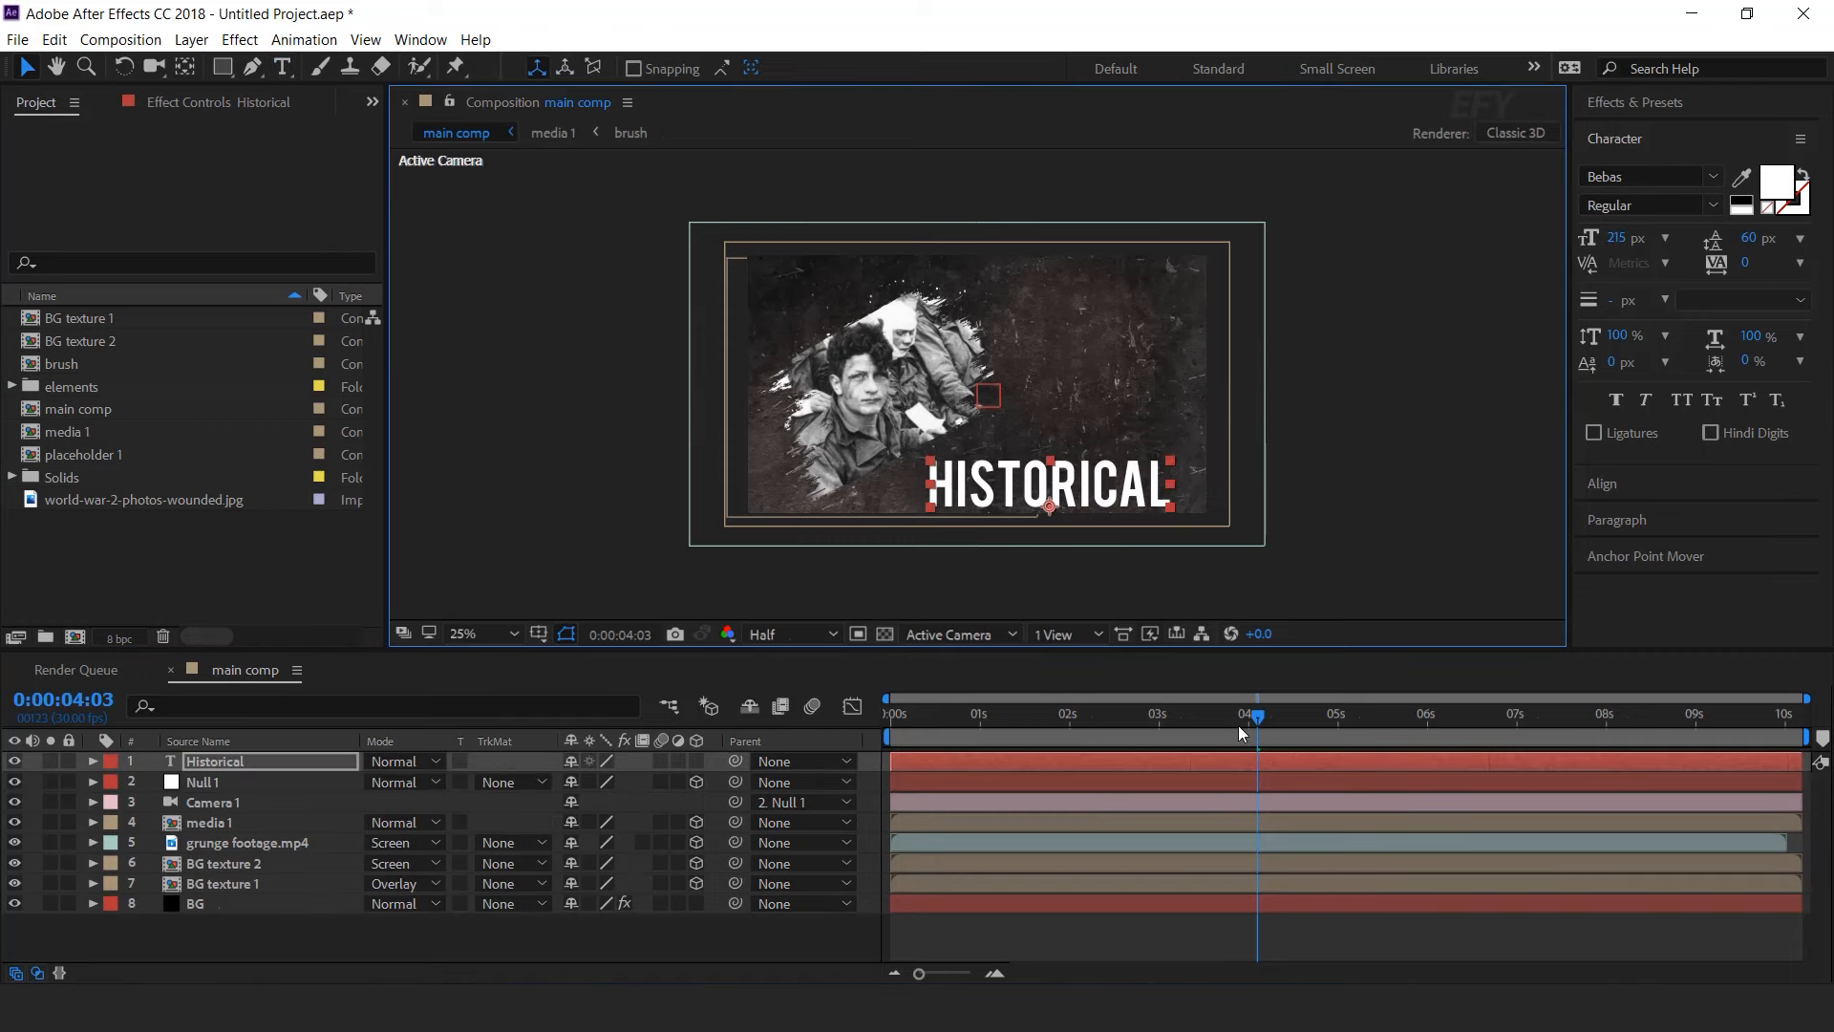
pyautogui.moveTo(1238, 719)
pyautogui.mouseDown()
pyautogui.moveTo(942, 713)
pyautogui.moveTo(1240, 712)
pyautogui.mouseUp()
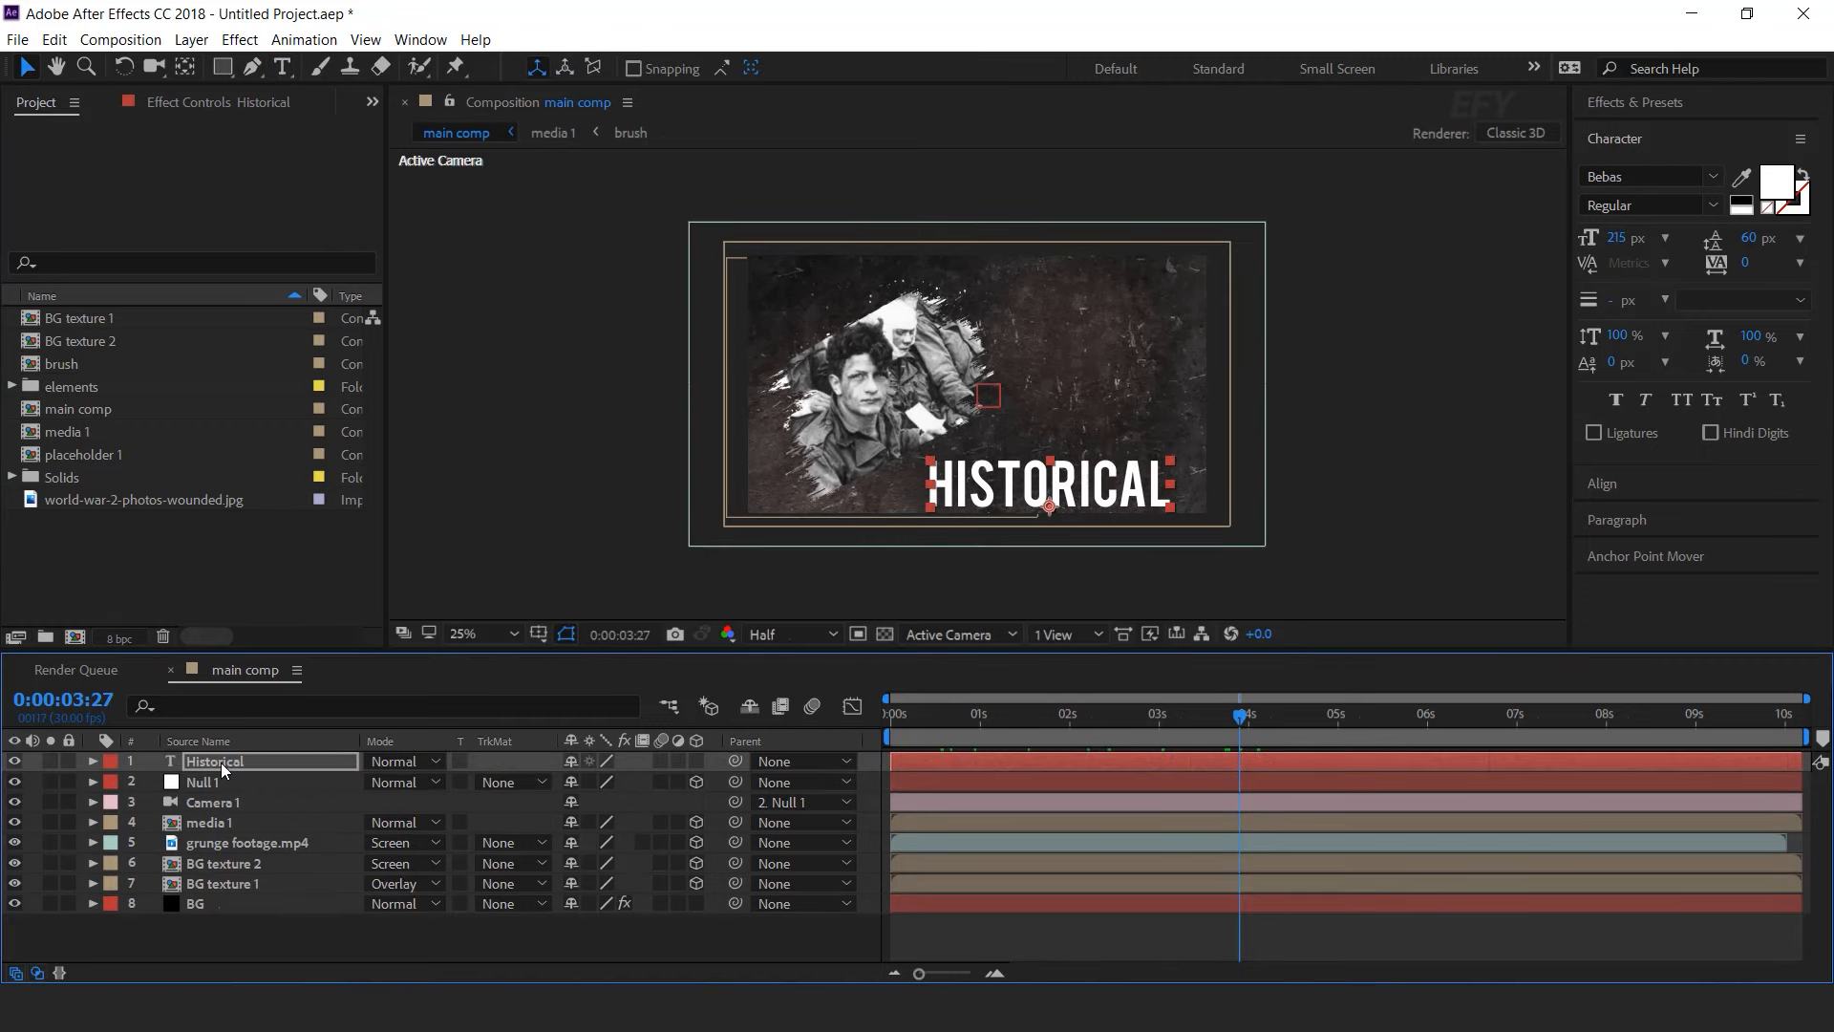
# - Apply a Fill effect to the Historical text layer and set its colour to pale cream F3E9D1
pyautogui.hotkey('ctrl', 'space')
pyautogui.write('fi')
pyautogui.press('Return')
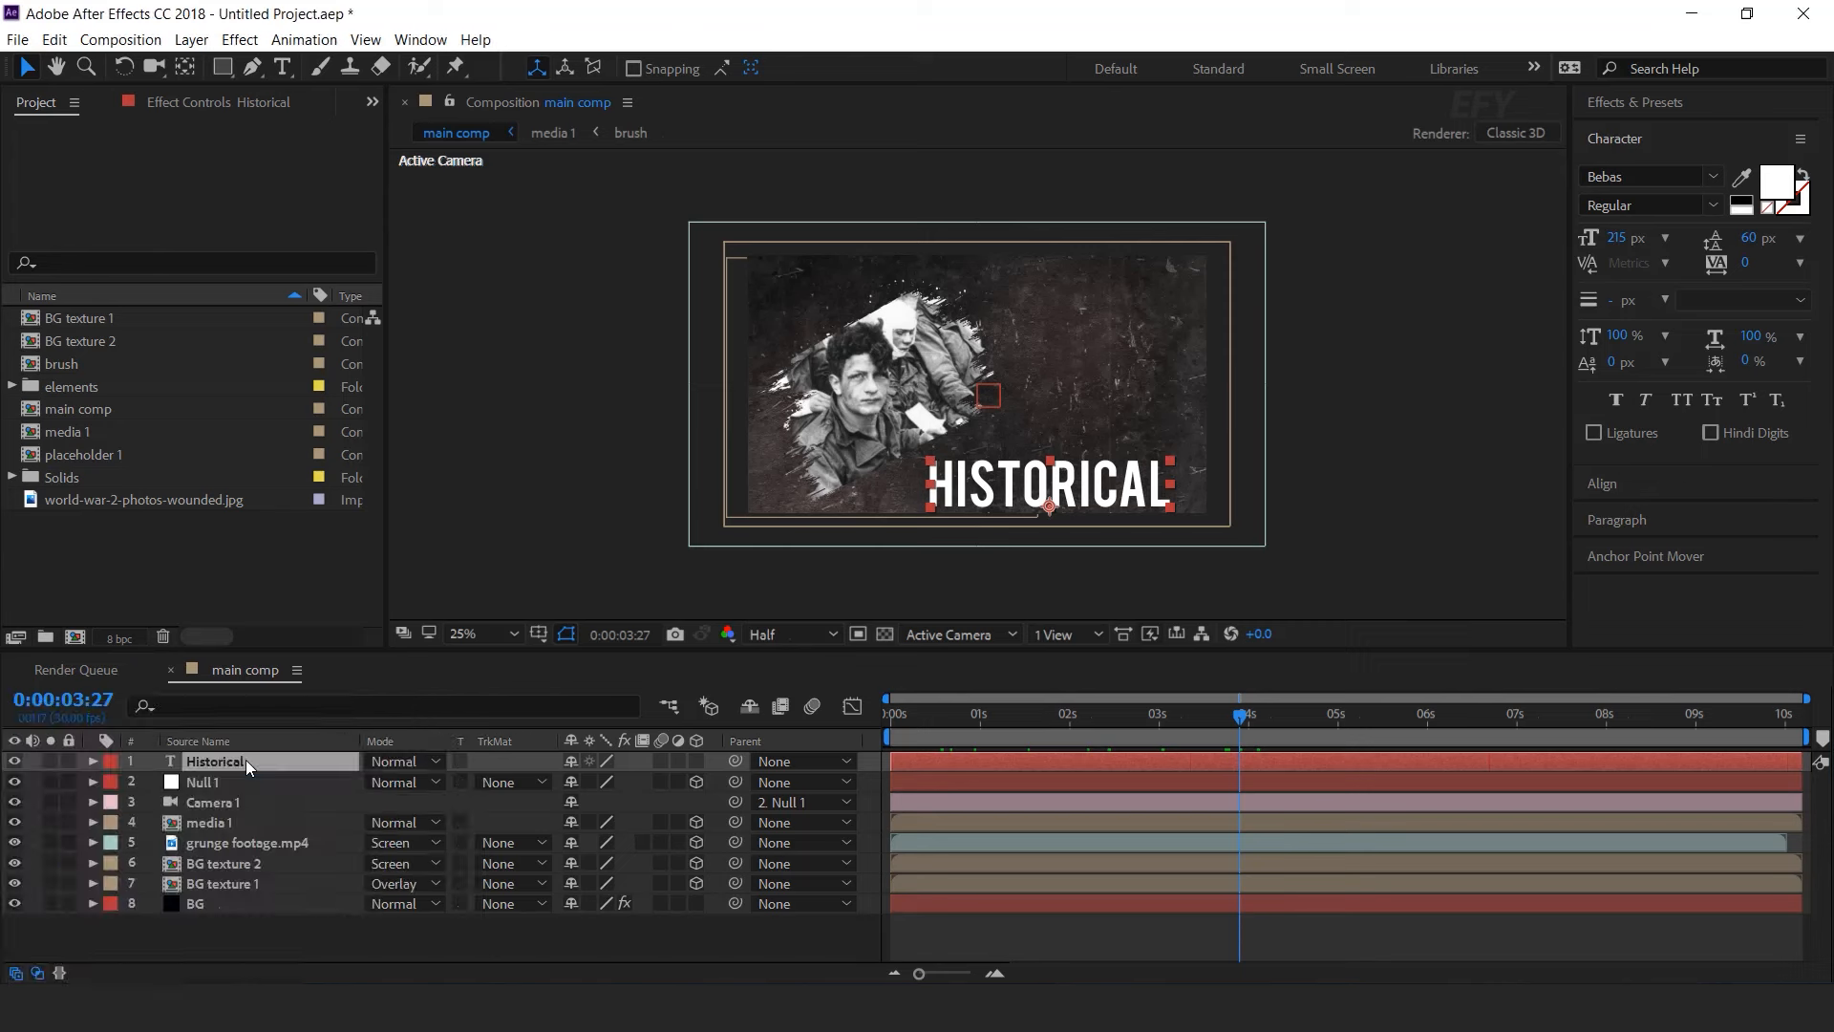
pyautogui.click(227, 209)
pyautogui.click(388, 470)
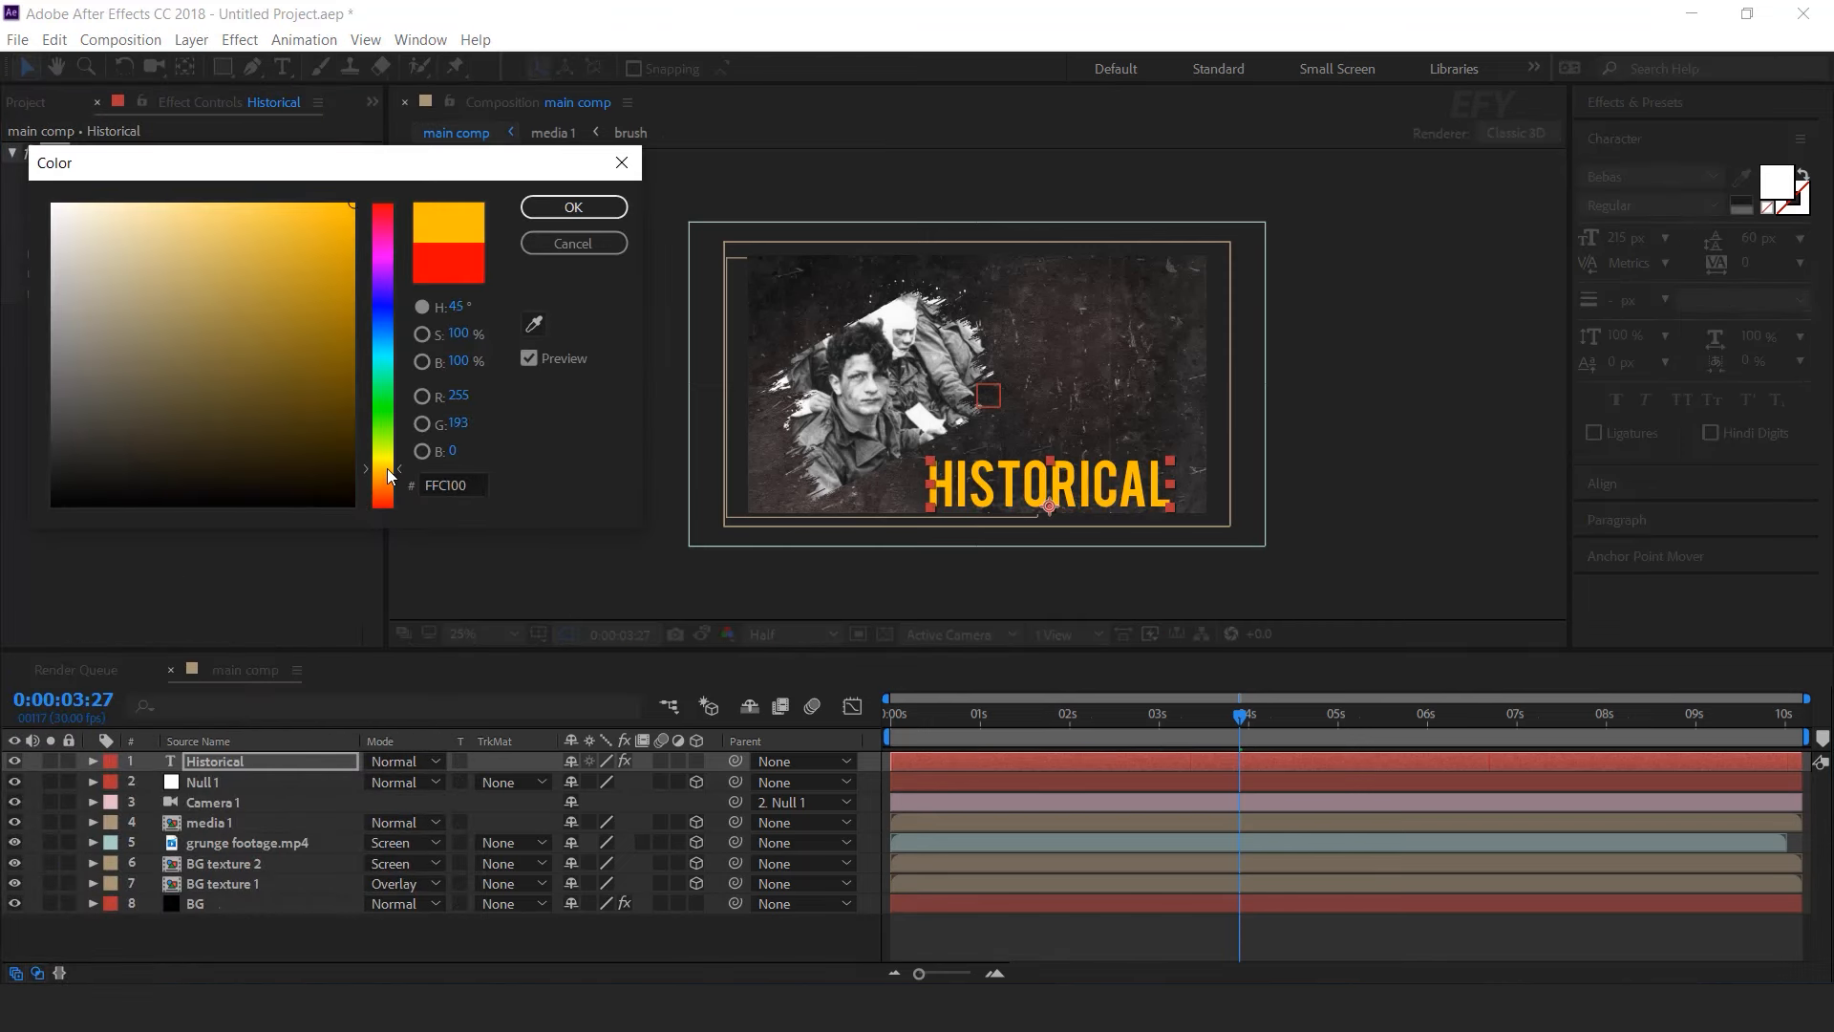
pyautogui.click(91, 214)
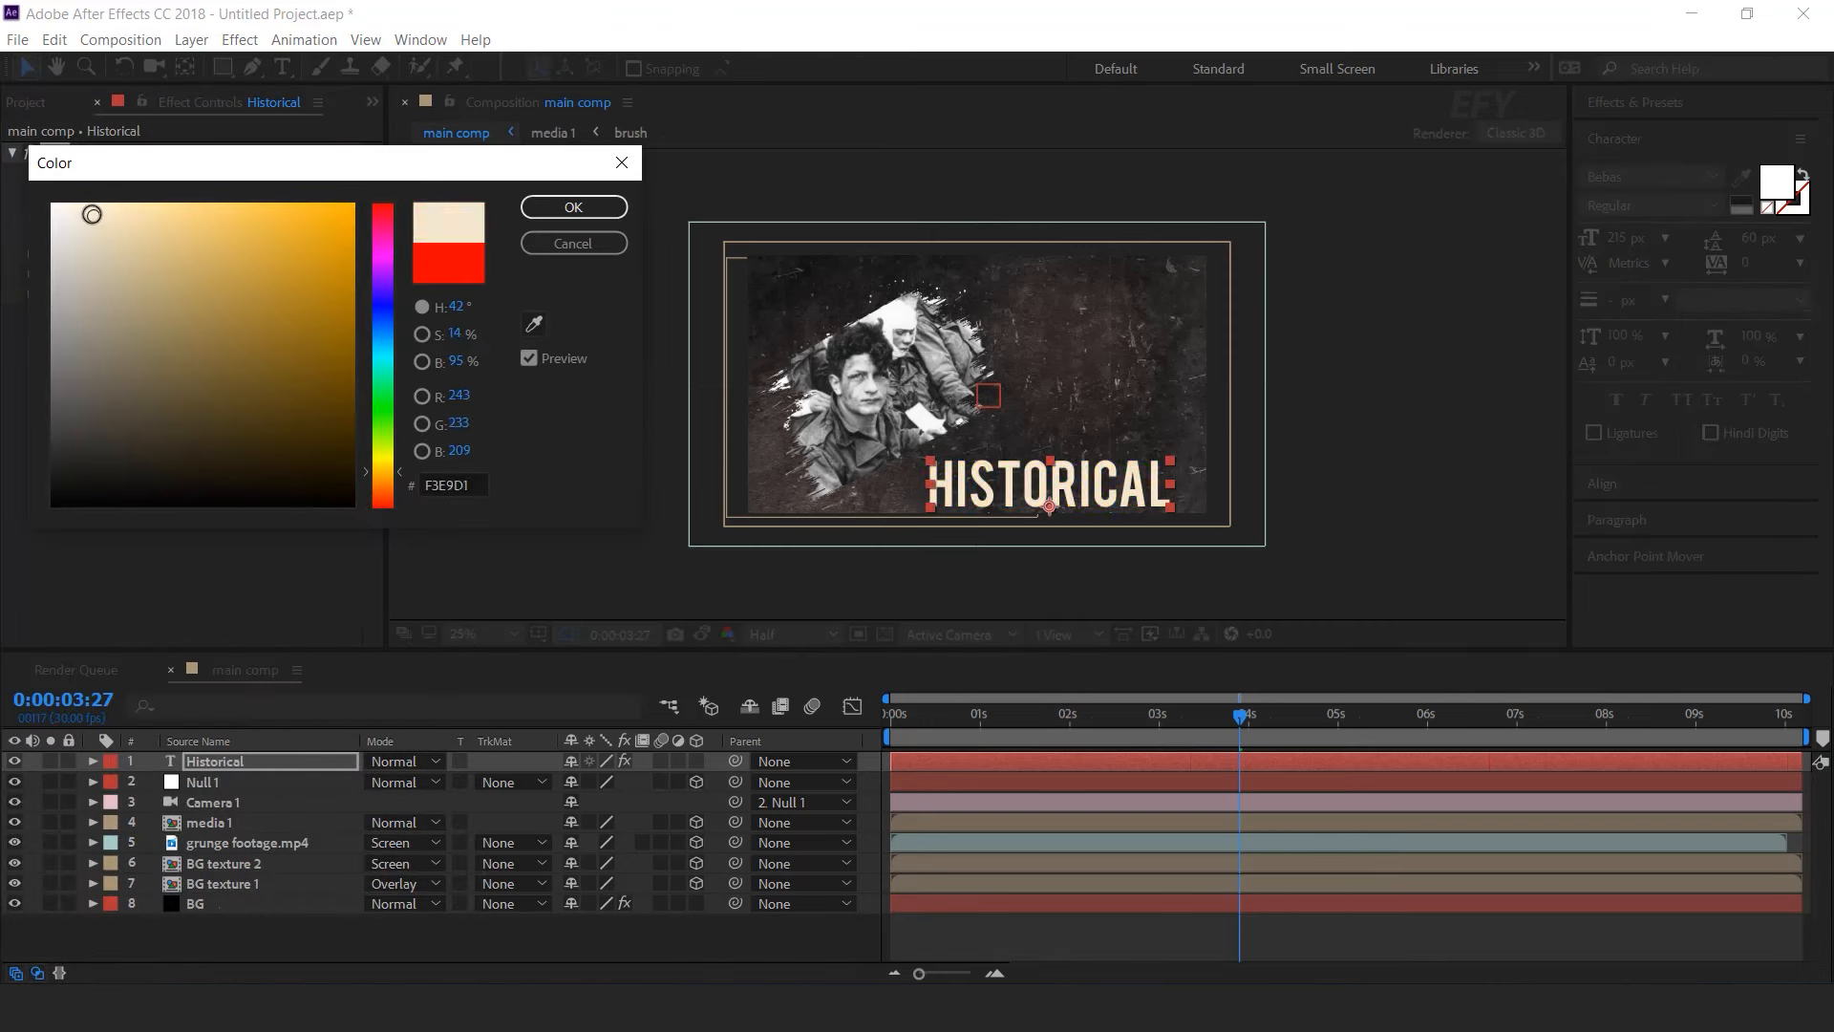
pyautogui.click(571, 208)
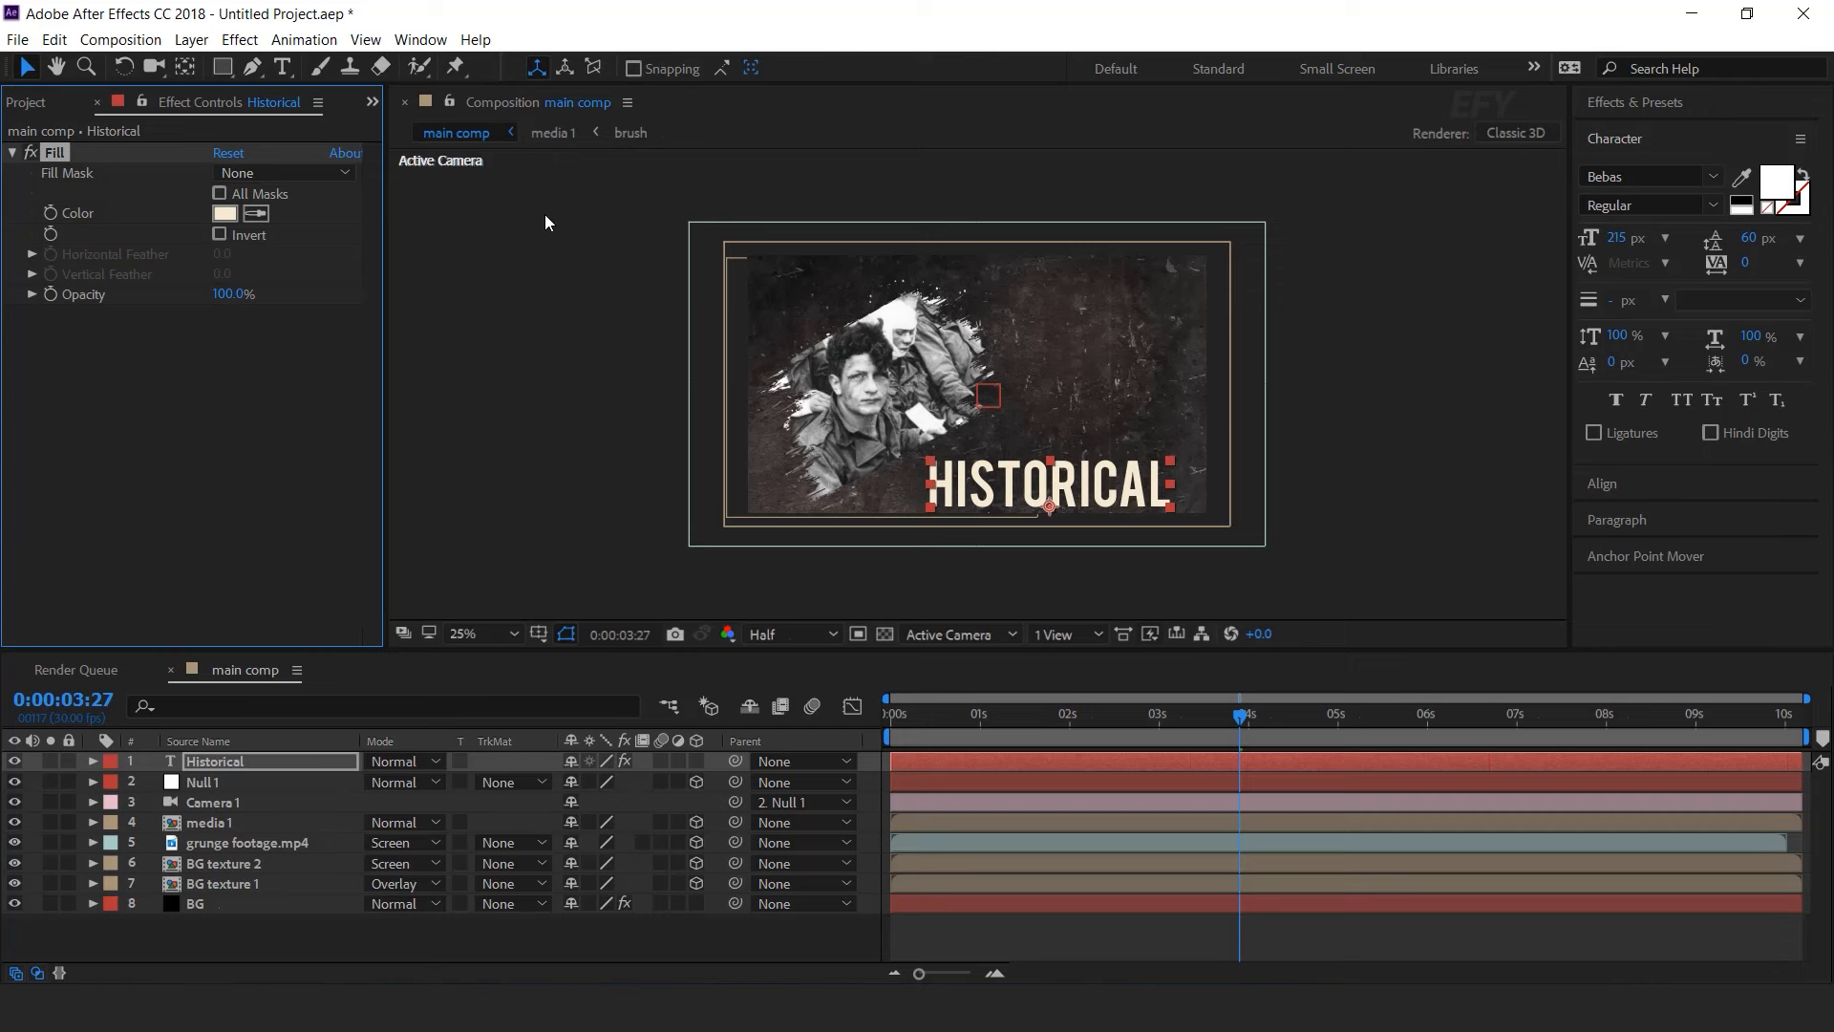
# - Keyframe the Historical text's Position at 2472, 1064 at 0:00:00:00 and at 1488, 1064 at 0:00:08:01
pyautogui.press('Home')
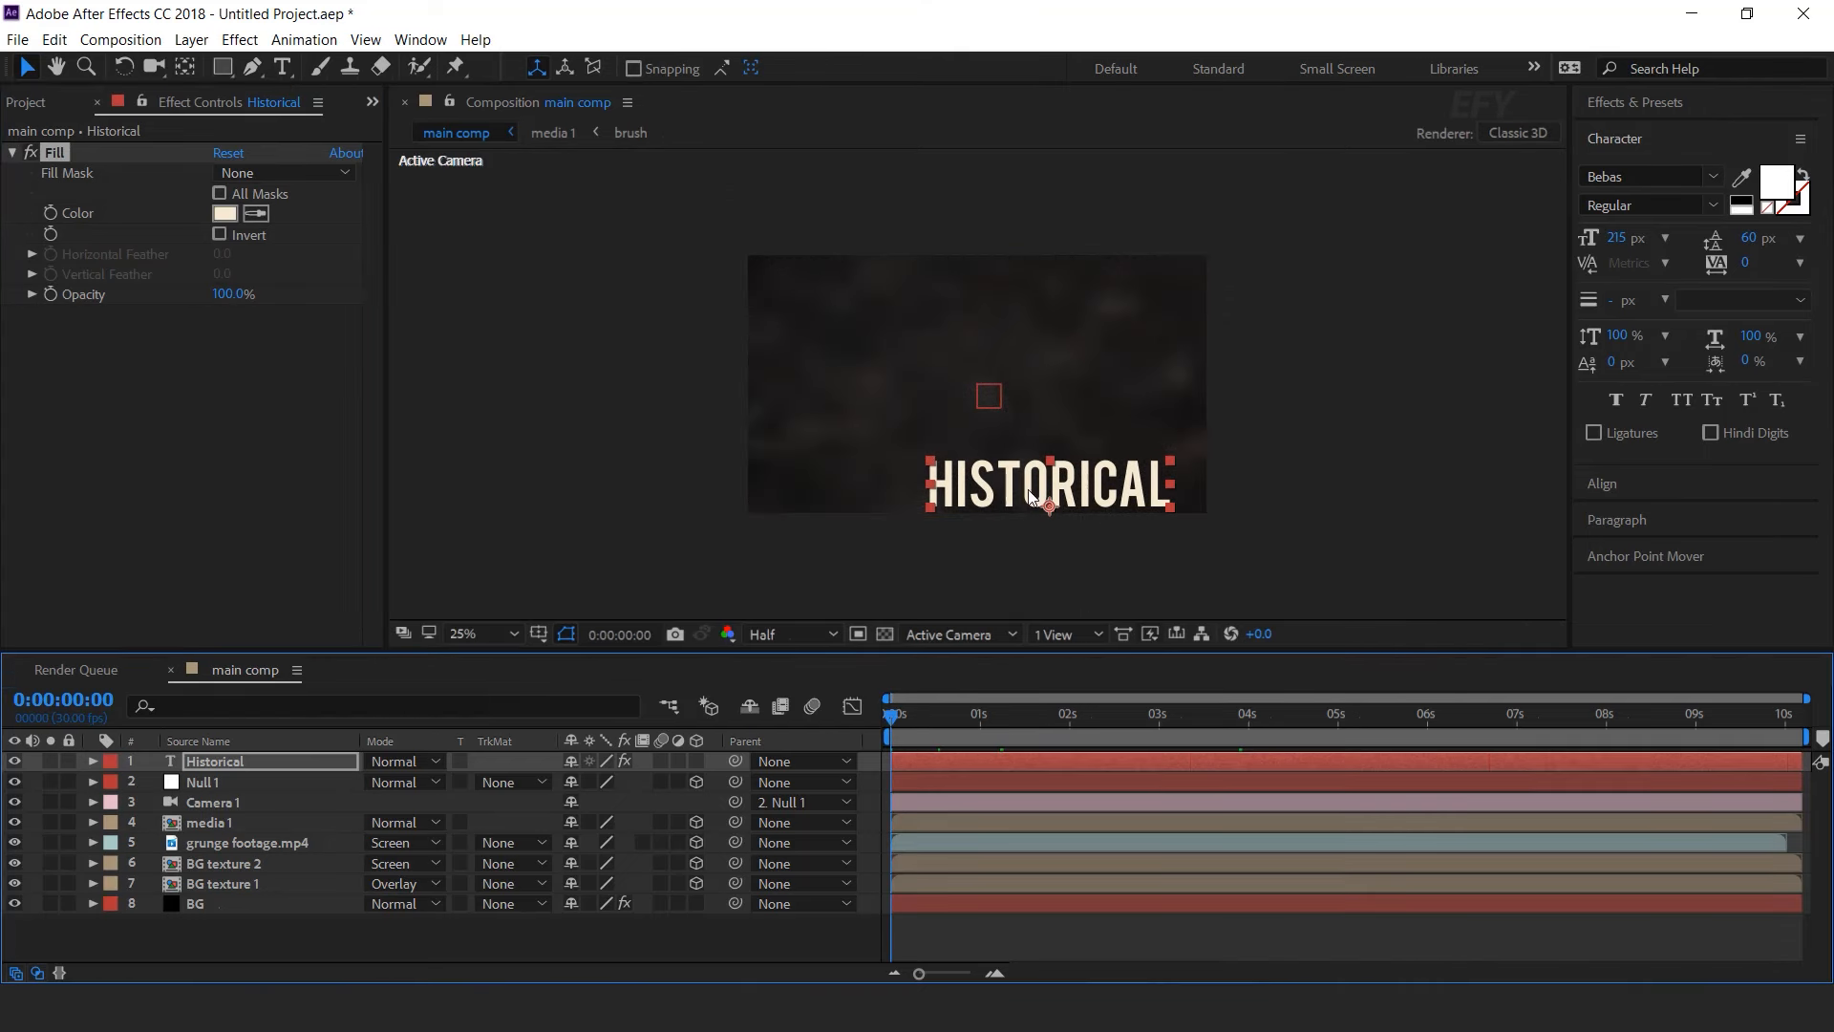
pyautogui.moveTo(994, 492); pyautogui.dragTo(1281, 494)
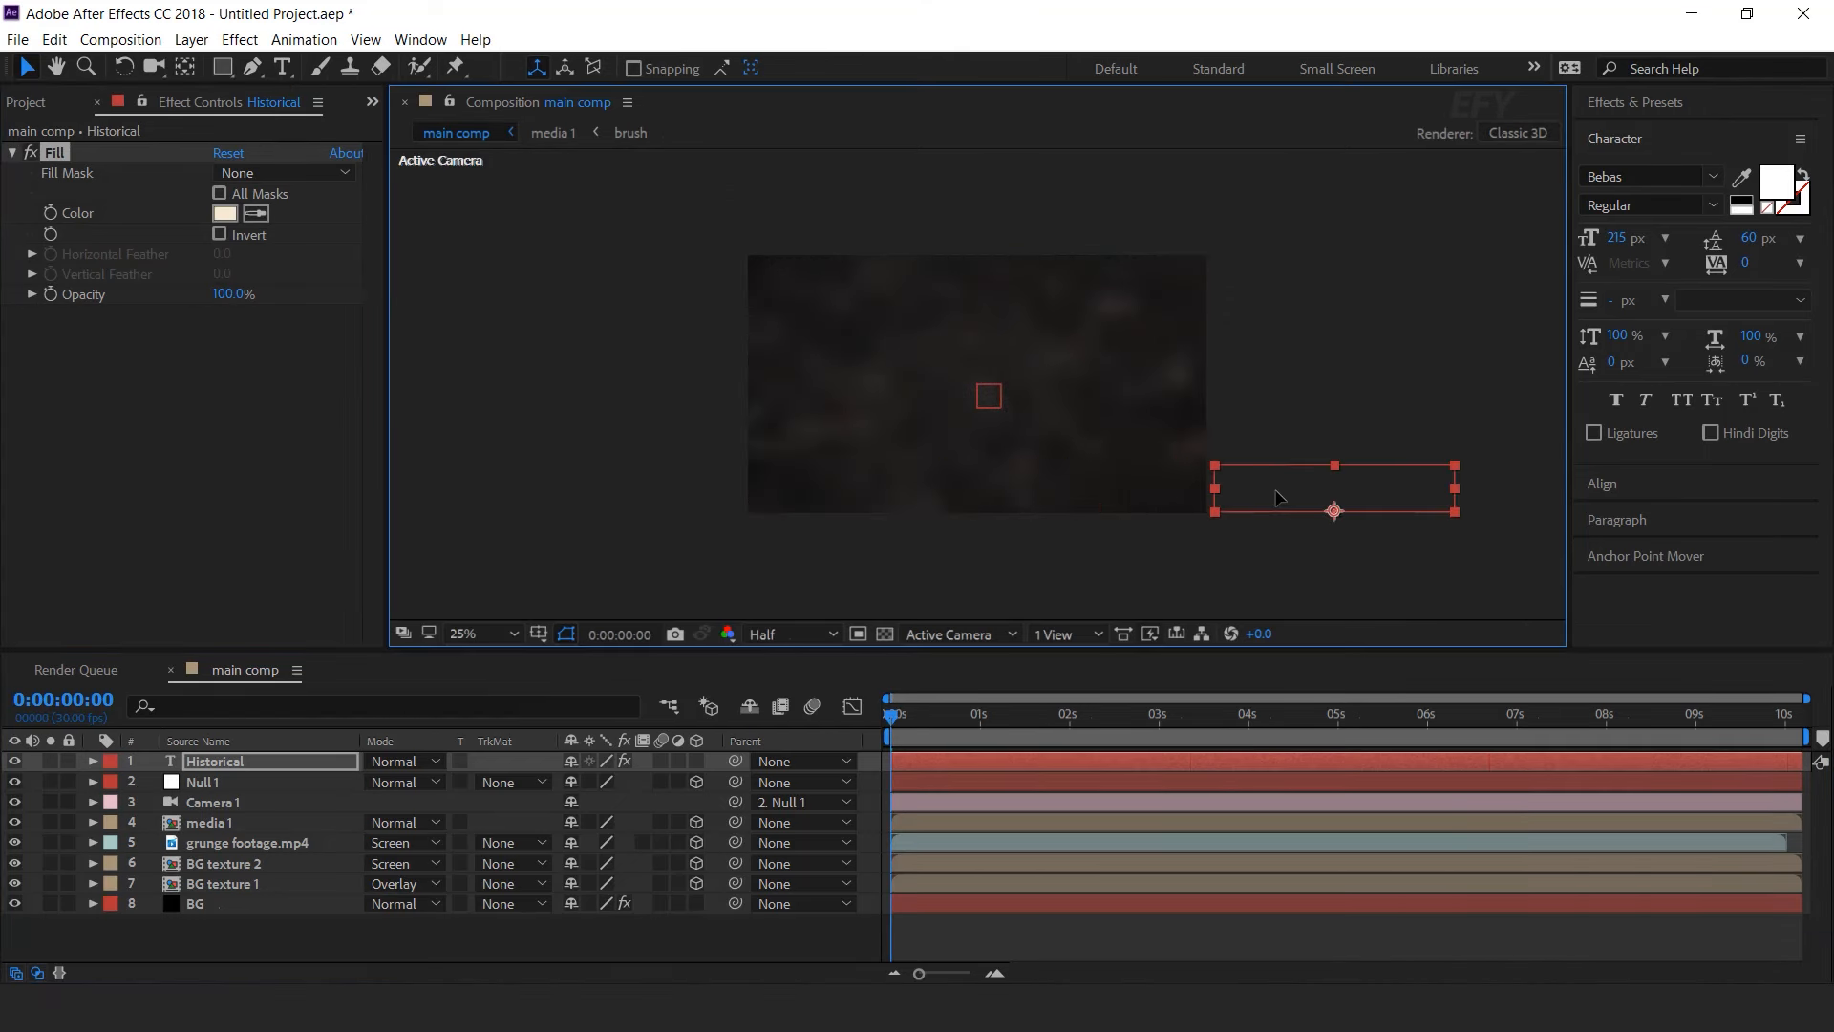
pyautogui.click(233, 769)
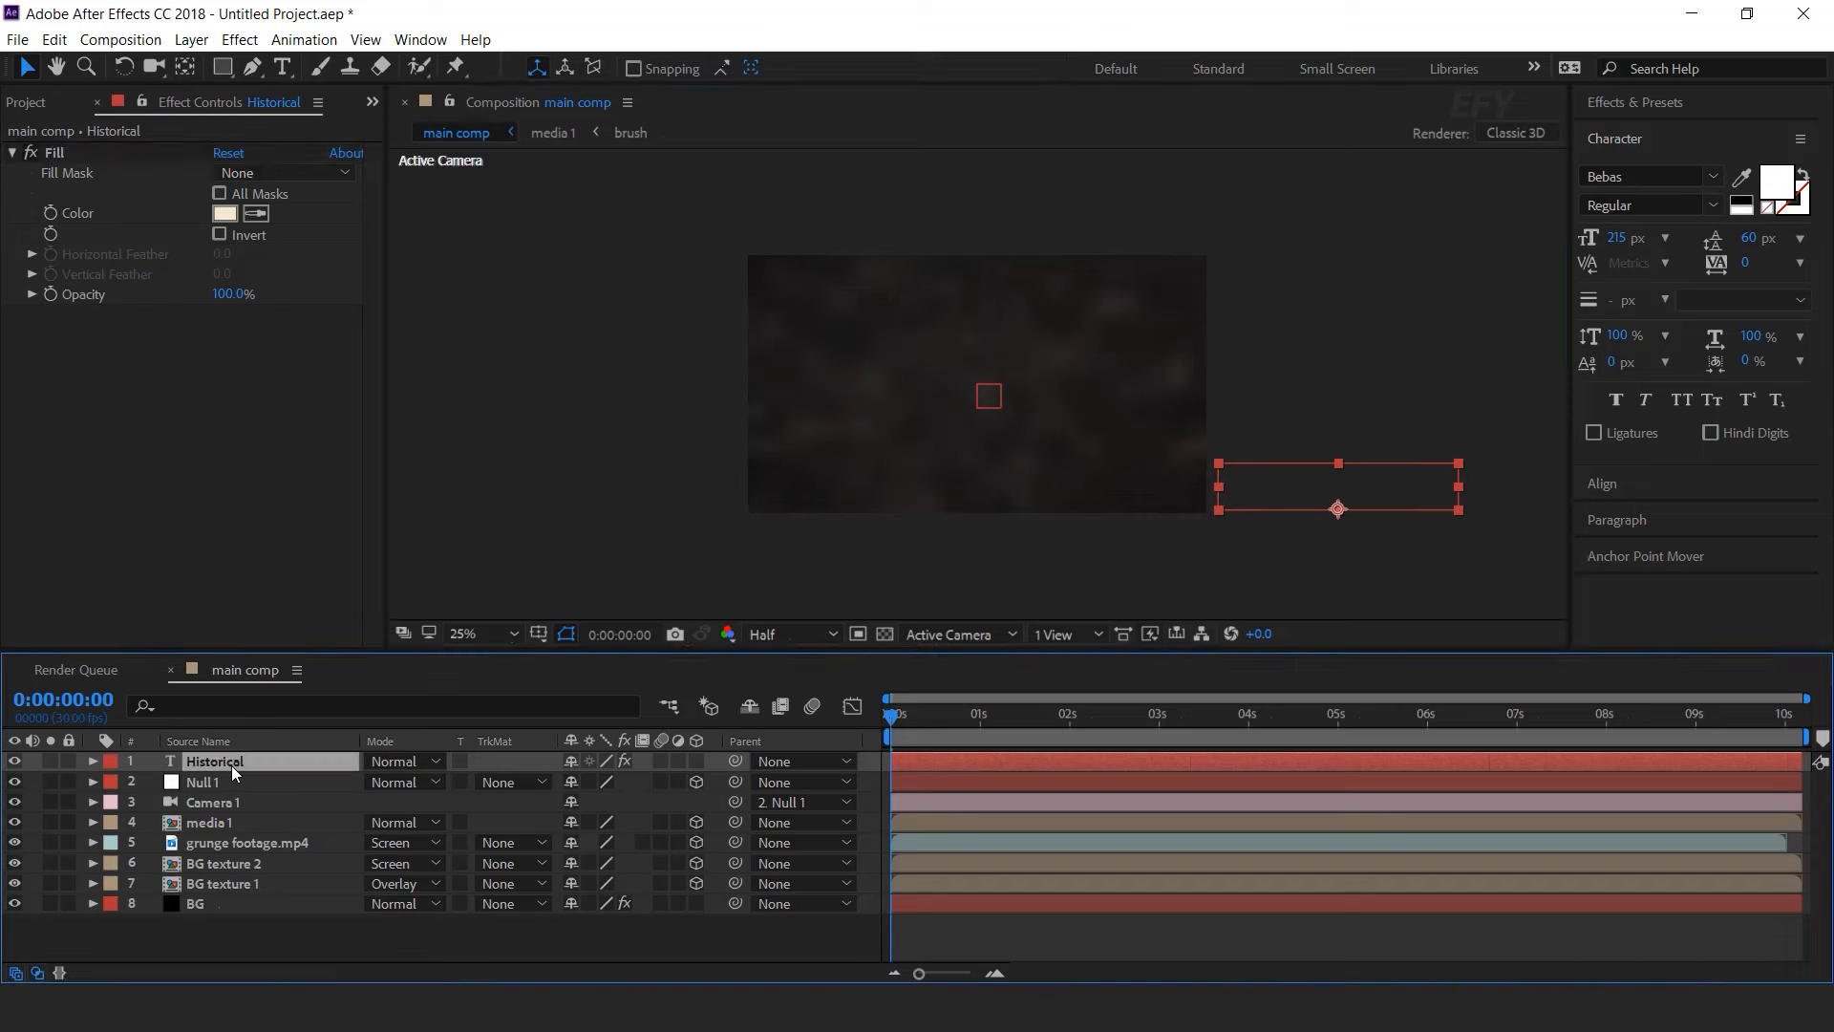
pyautogui.hotkey('alt', 'shift', 'p')
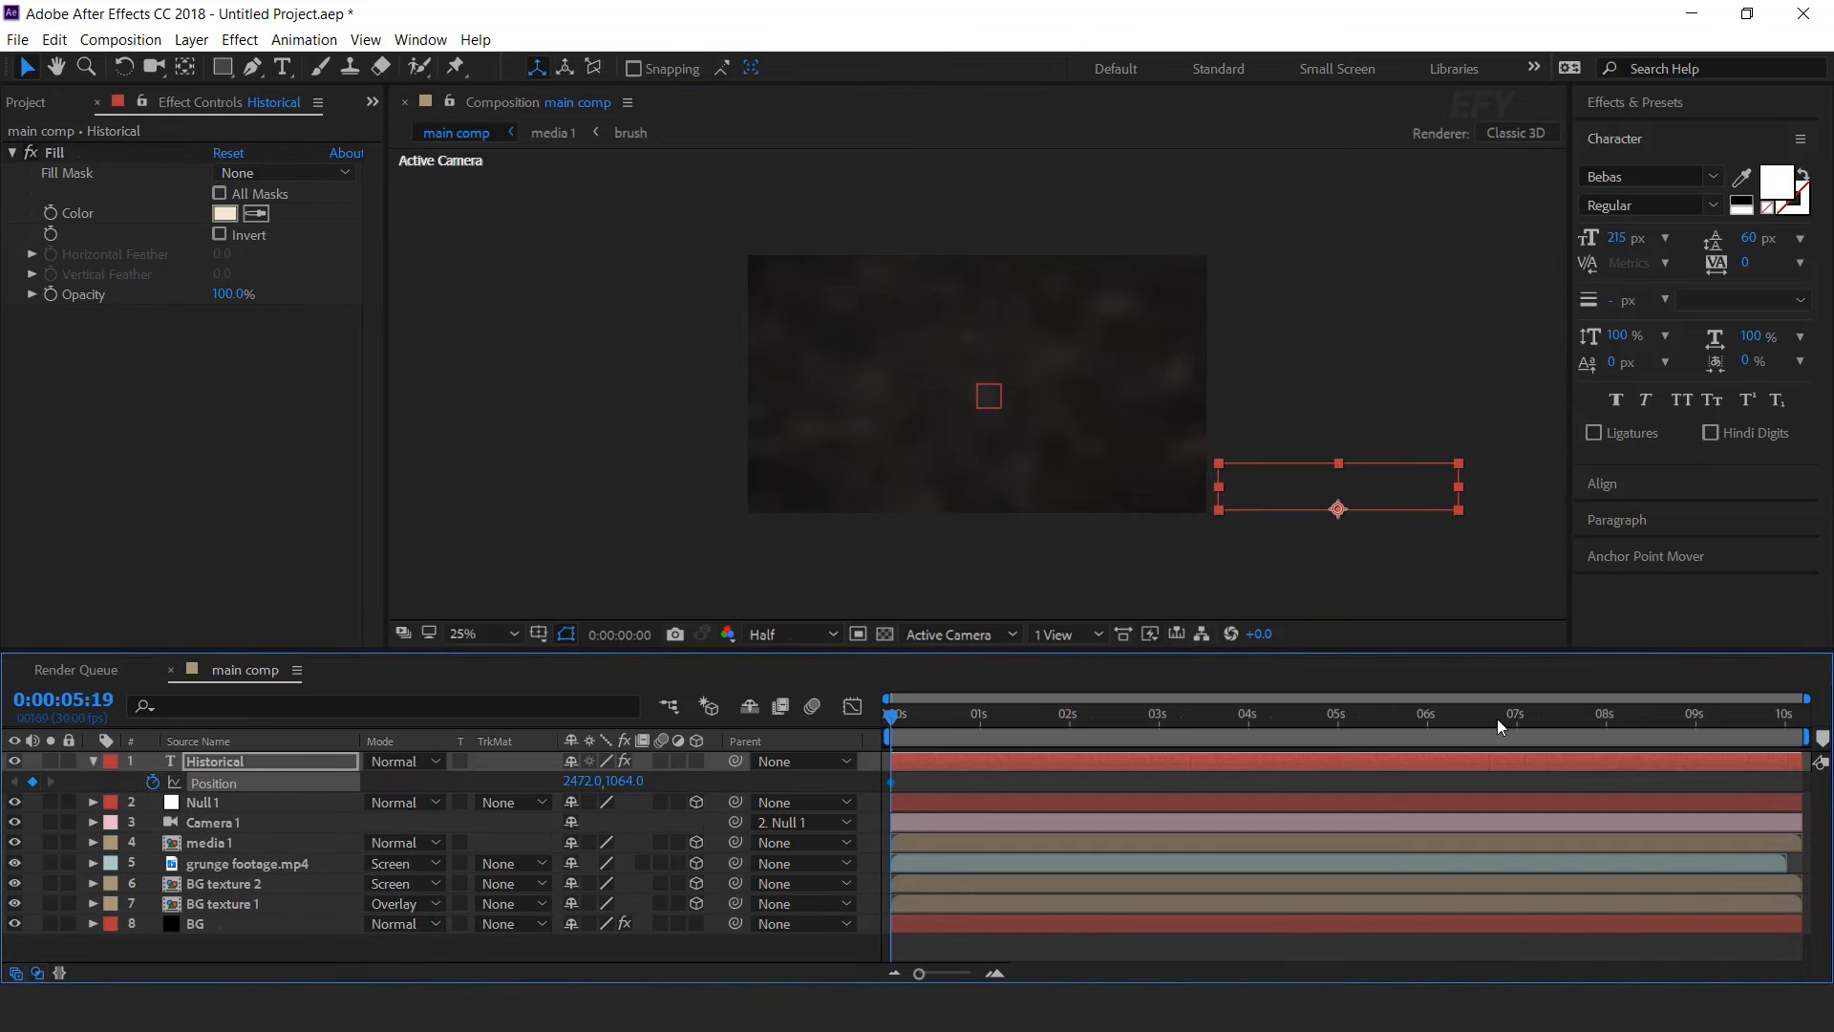
pyautogui.click(1611, 720)
pyautogui.moveTo(1419, 485); pyautogui.dragTo(1187, 497)
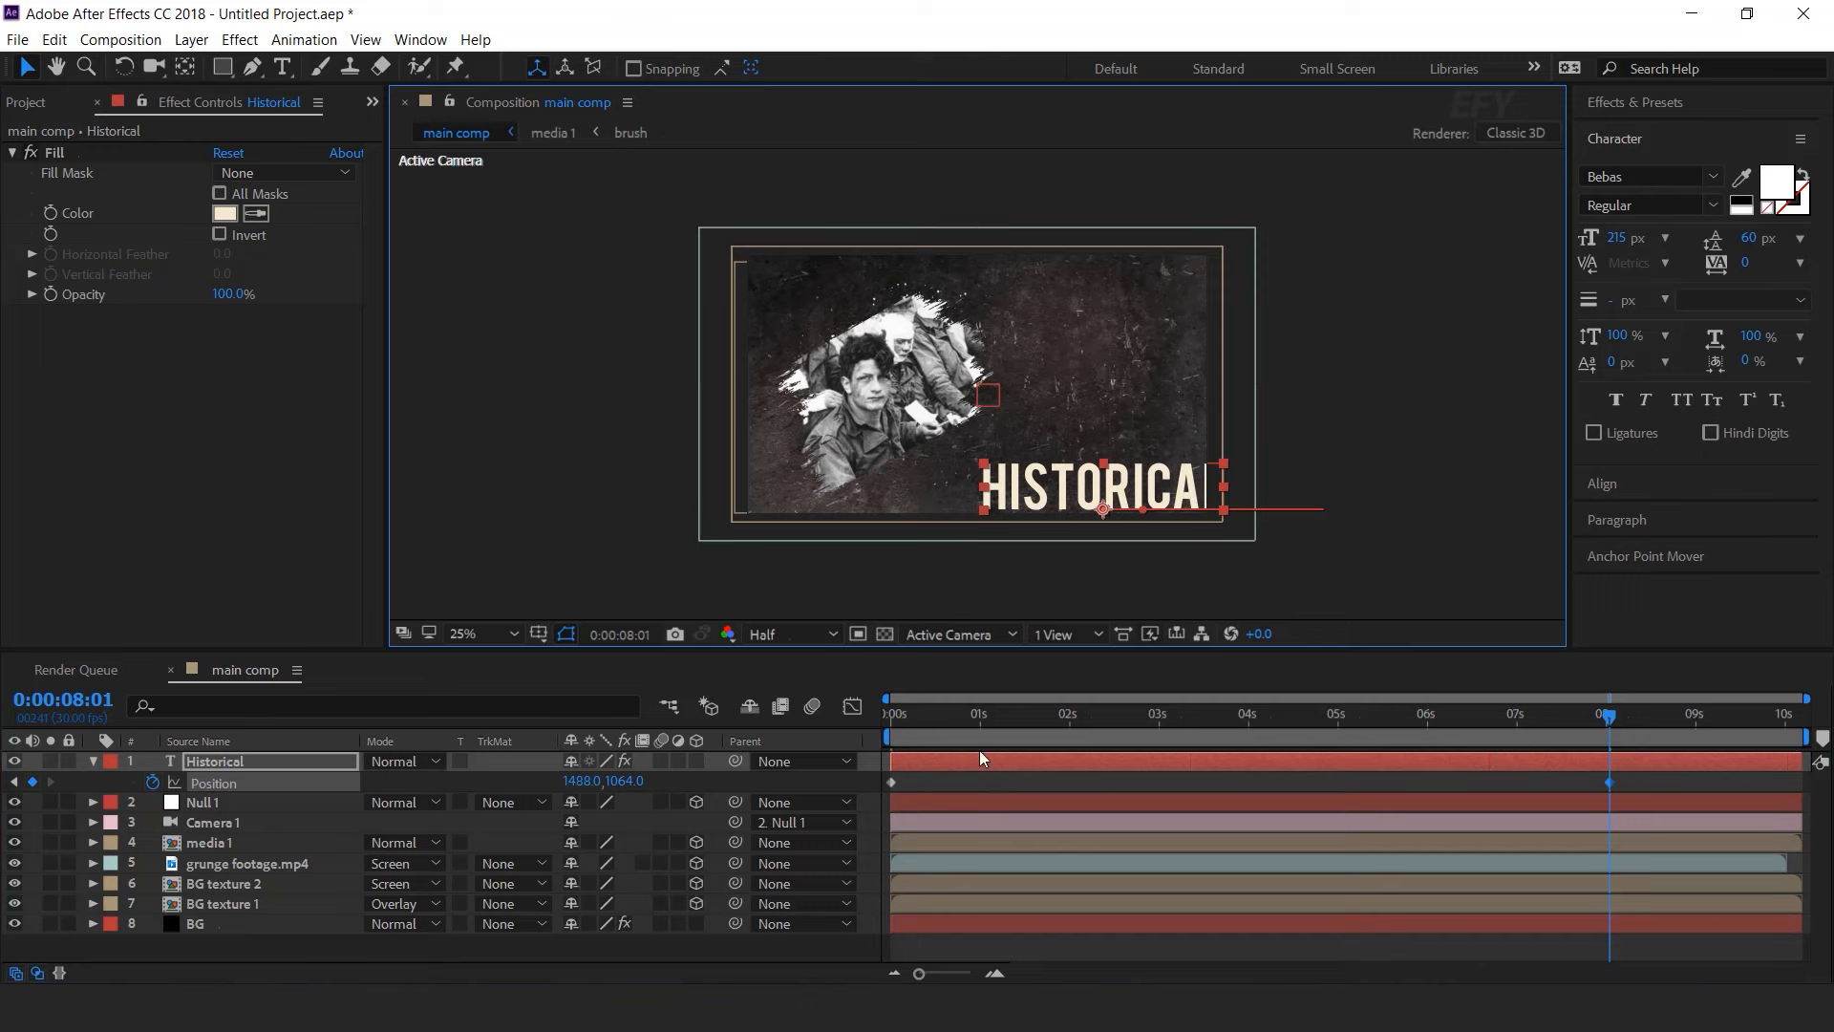
# - Preview the Historical text's slide-in from the start and collapse the layer's properties
pyautogui.press('Home')
pyautogui.press('space')
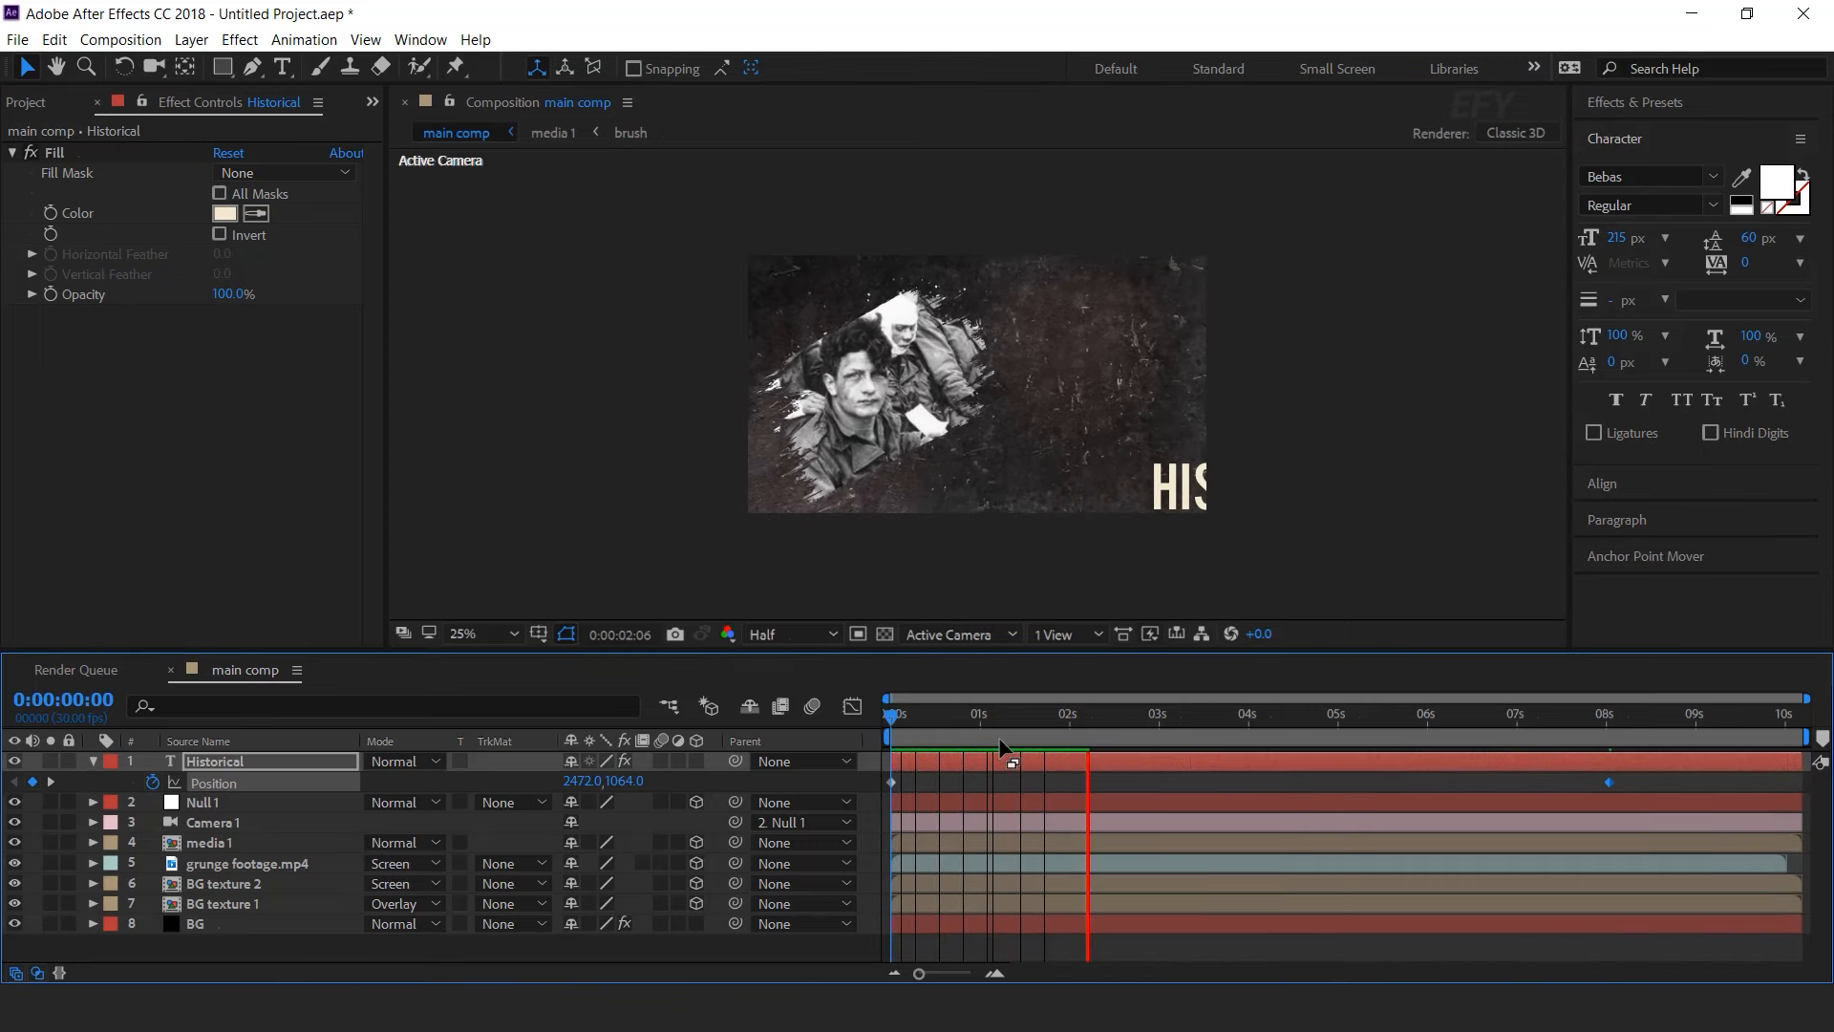
pyautogui.click(1135, 721)
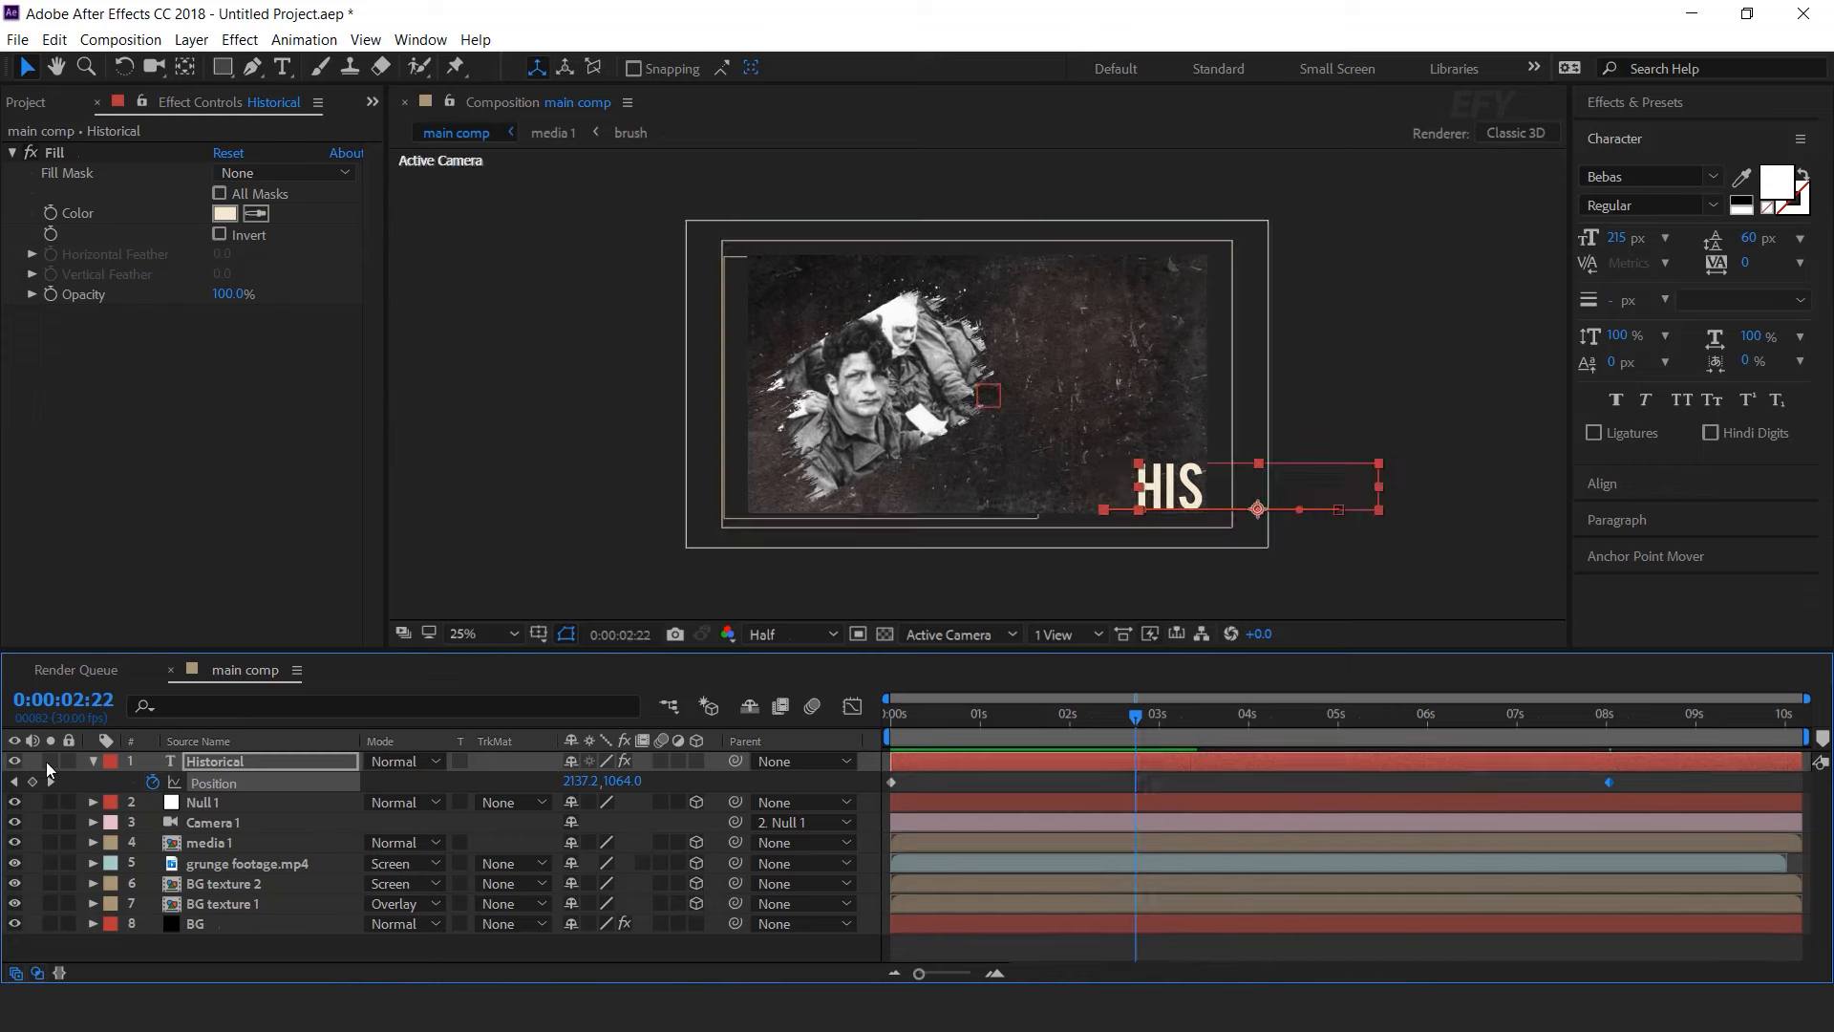
pyautogui.click(94, 762)
# - Duplicate the Historical text, delete the copy's Position keyframes and place it outside the frame's upper-left corner at -527.5, 200
pyautogui.click(1302, 716)
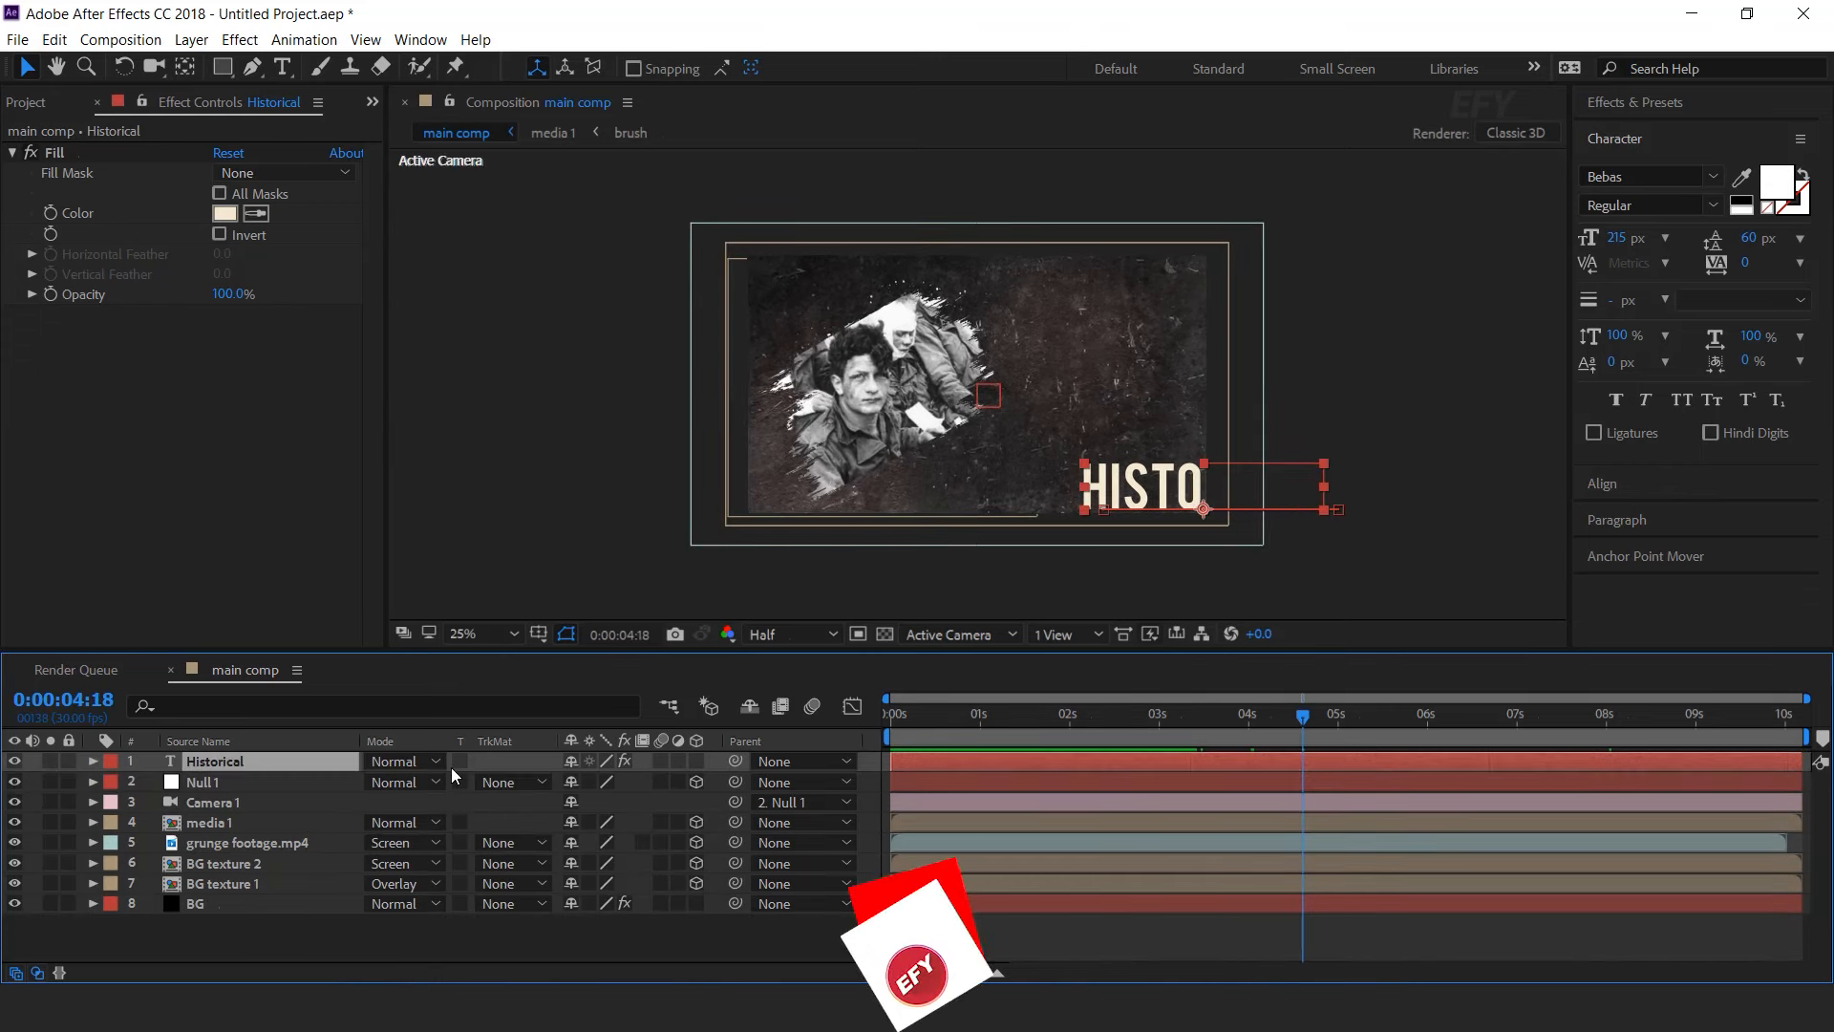
pyautogui.hotkey('ctrl', 'd')
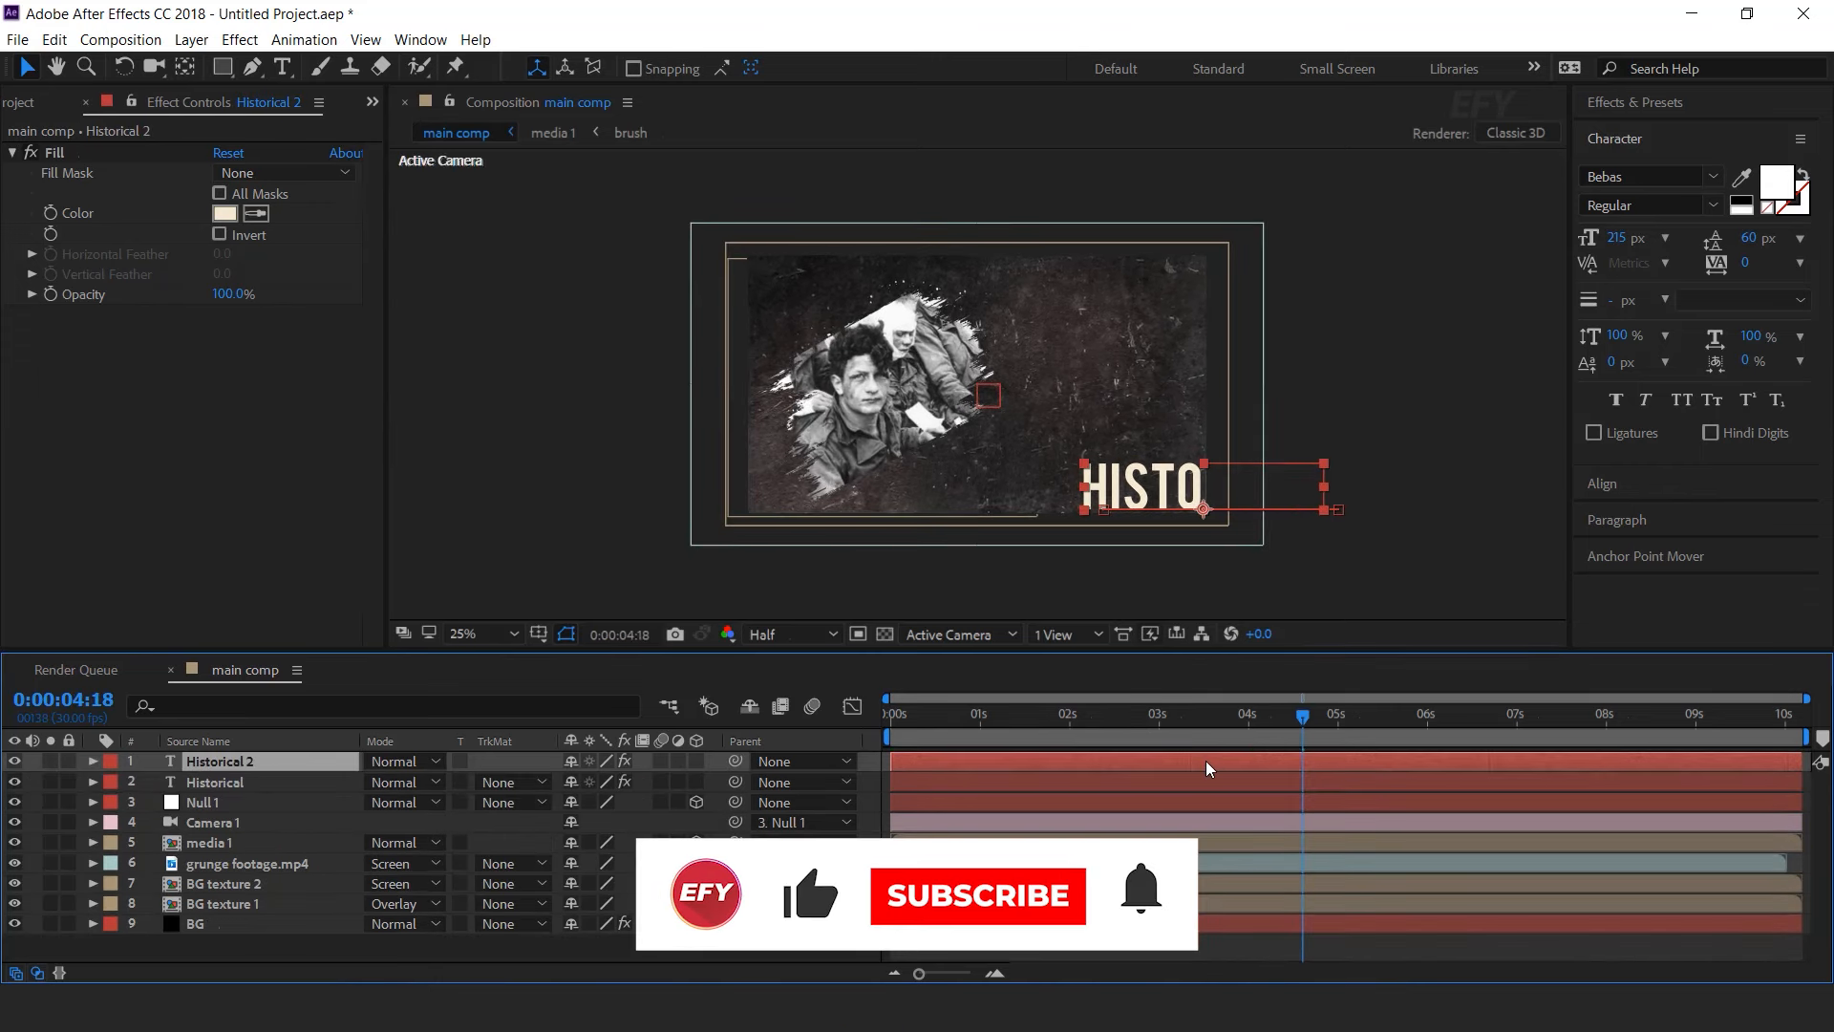
pyautogui.press('p')
pyautogui.moveTo(1640, 784); pyautogui.dragTo(747, 787)
pyautogui.press('Delete')
pyautogui.moveTo(1261, 486); pyautogui.dragTo(592, 286)
# - Keyframe the Historical 2 text's Position at -527.5, 200 at 0:00:00:00 and at 448.5, 200 at 0:00:08:00
pyautogui.click(1302, 716)
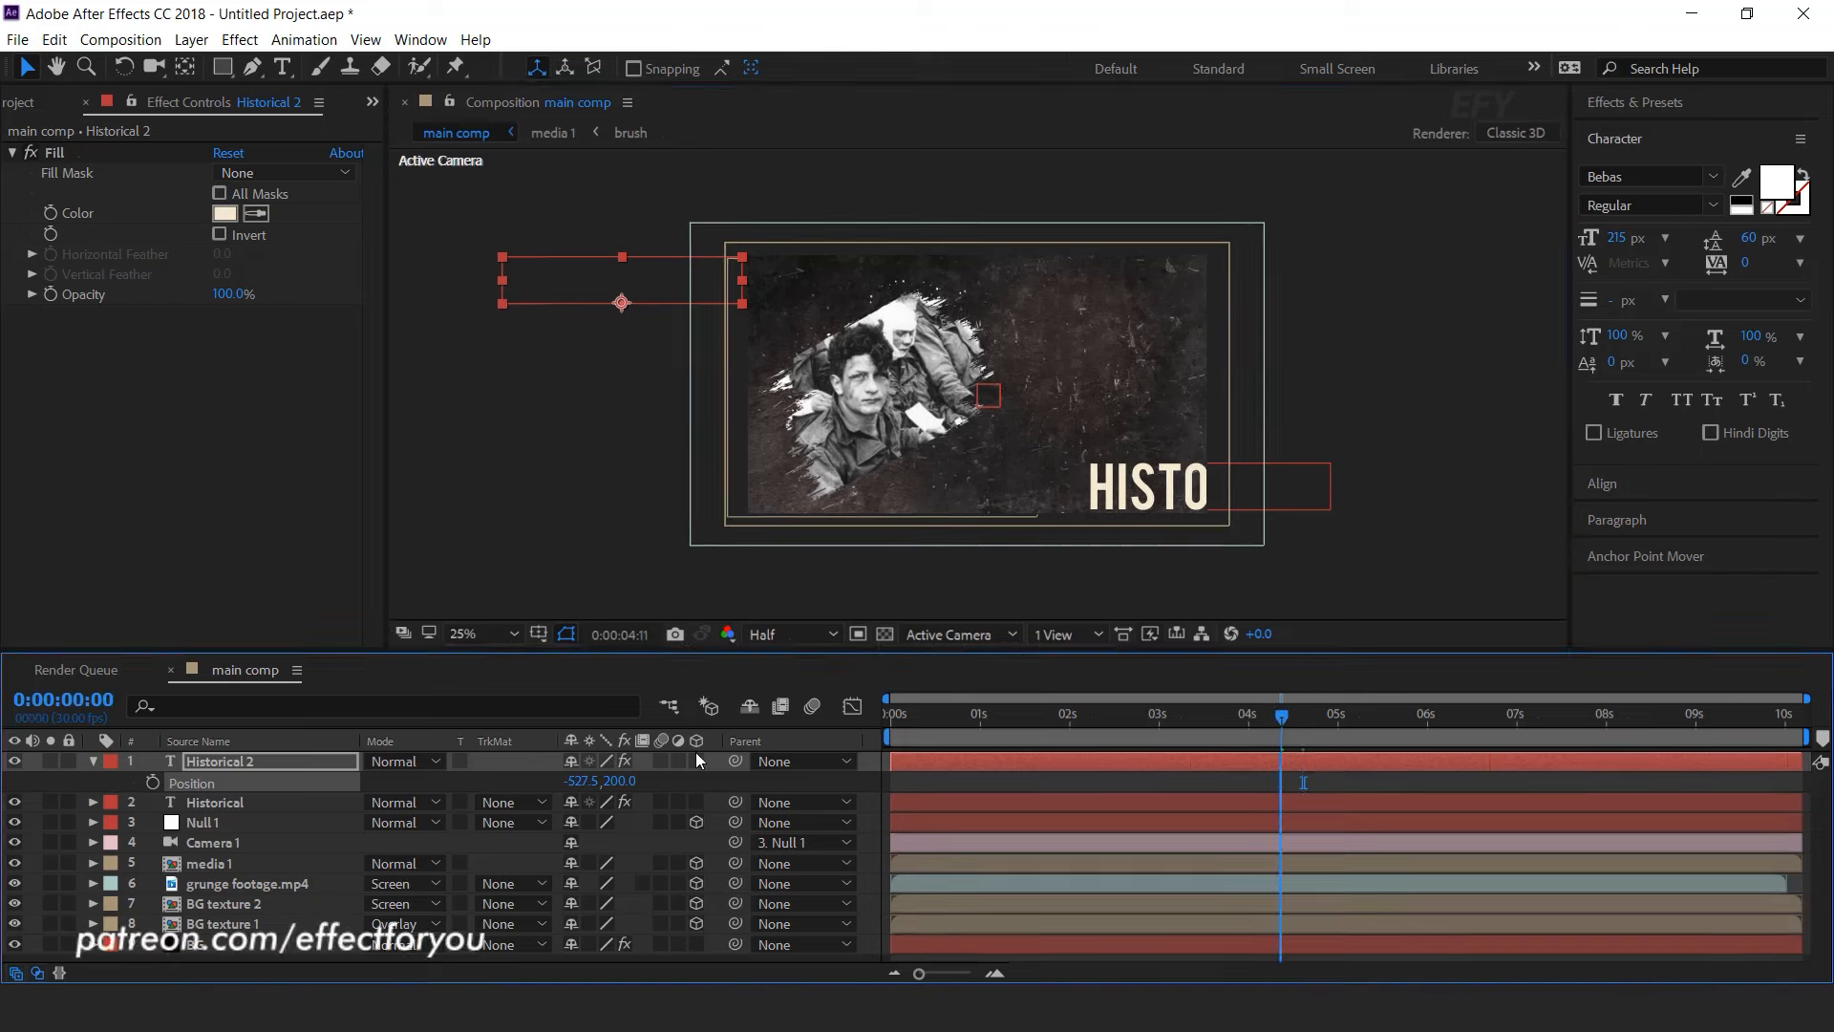
pyautogui.press('Home')
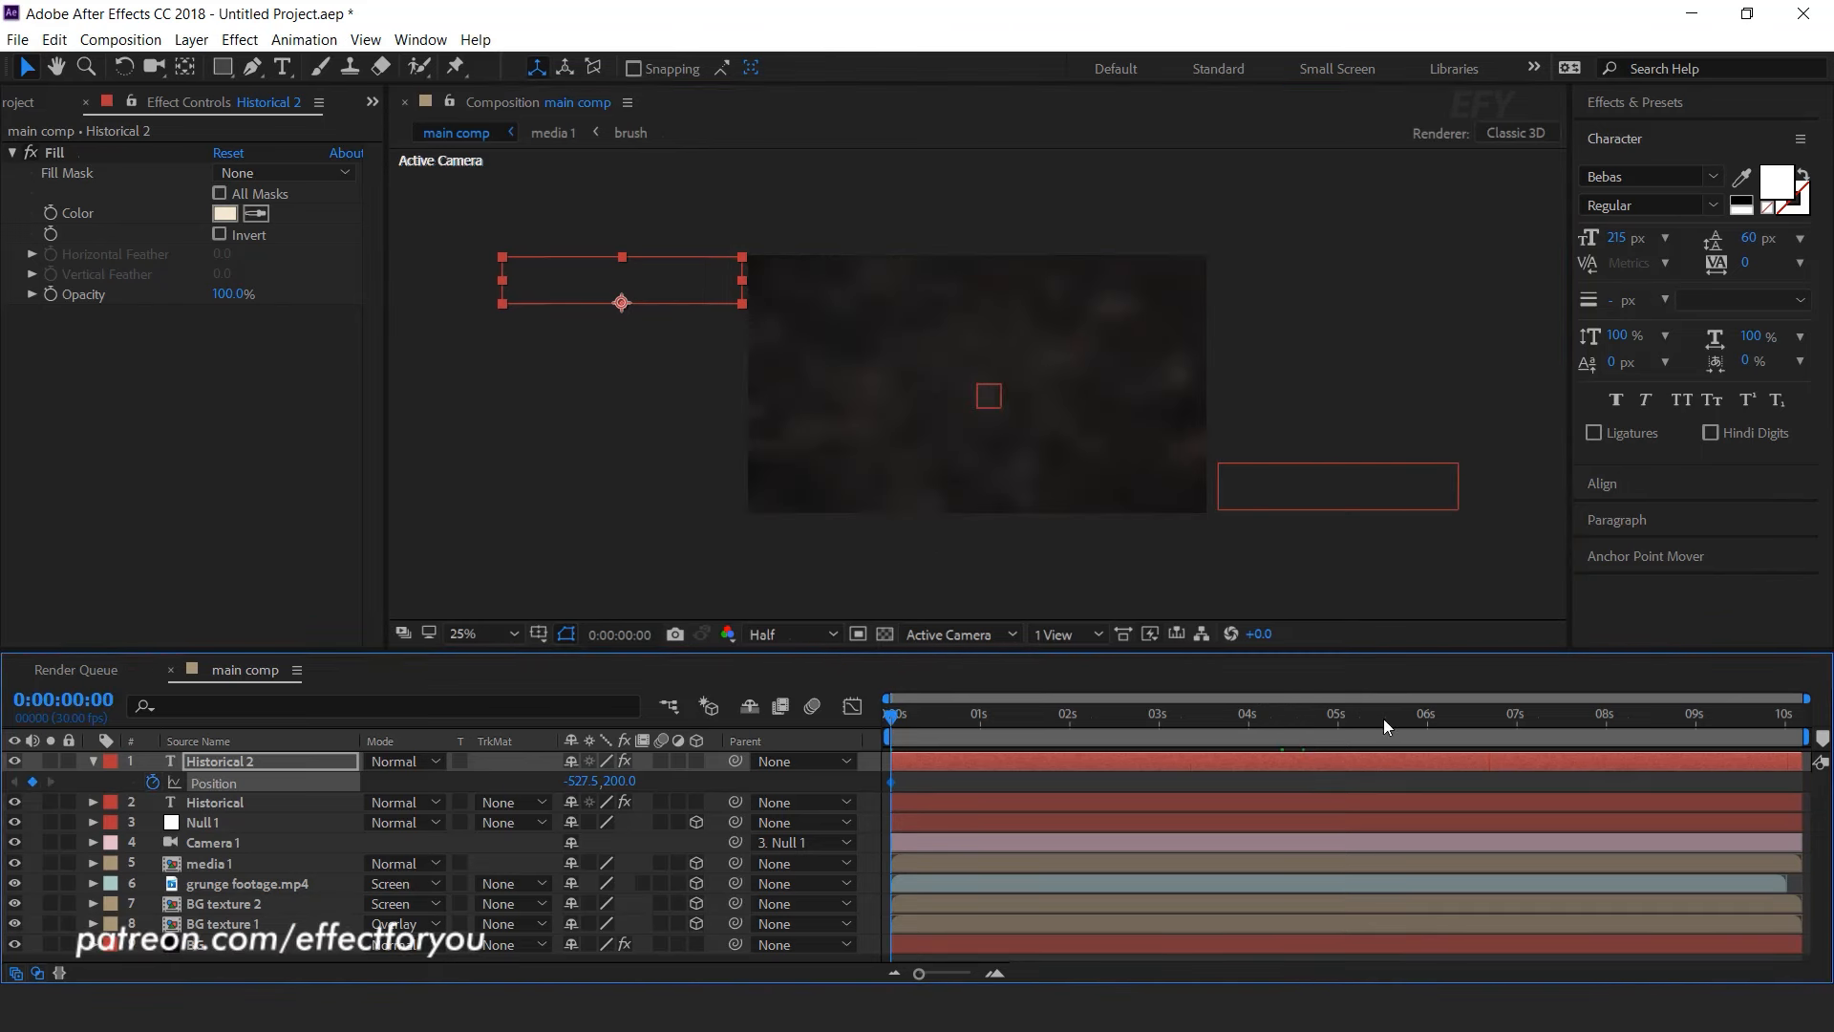
pyautogui.moveTo(1384, 726); pyautogui.dragTo(1608, 720)
pyautogui.moveTo(600, 278); pyautogui.dragTo(823, 280)
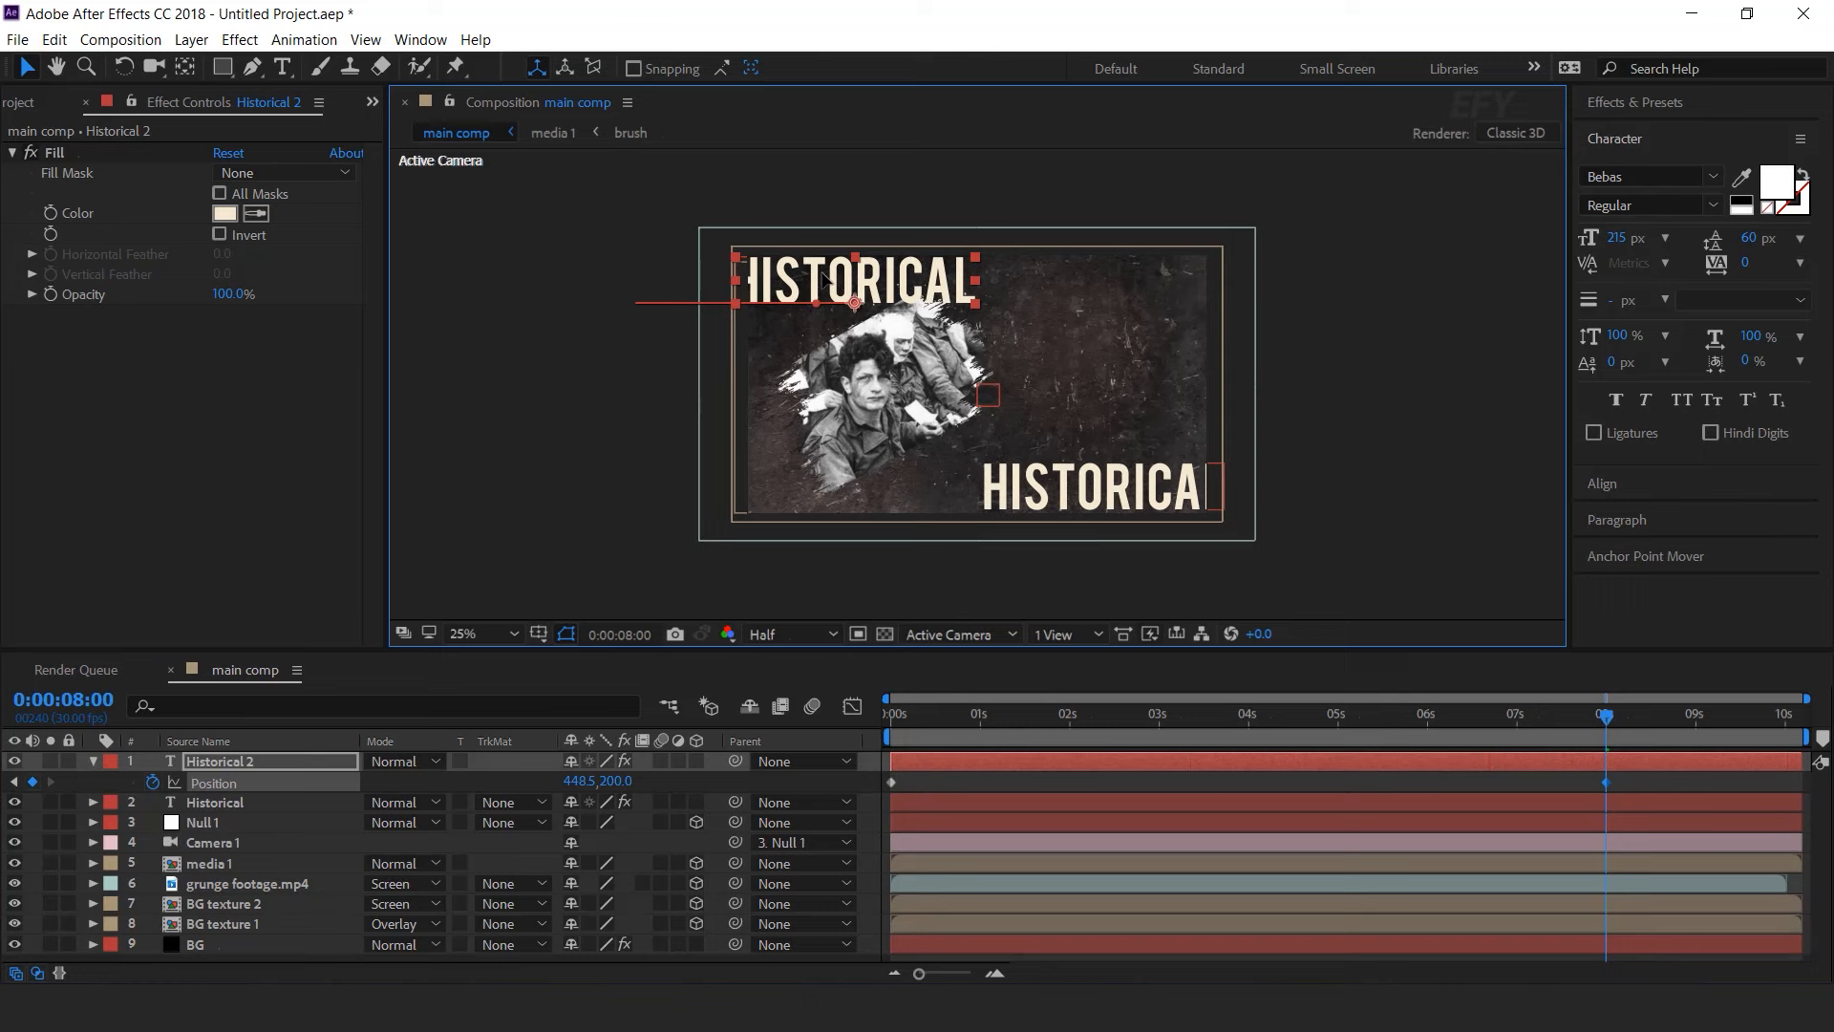
# - Preview both titles sliding in from opposite sides and collapse the Historical 2 layer's properties
pyautogui.click(1108, 732)
pyautogui.press('Home')
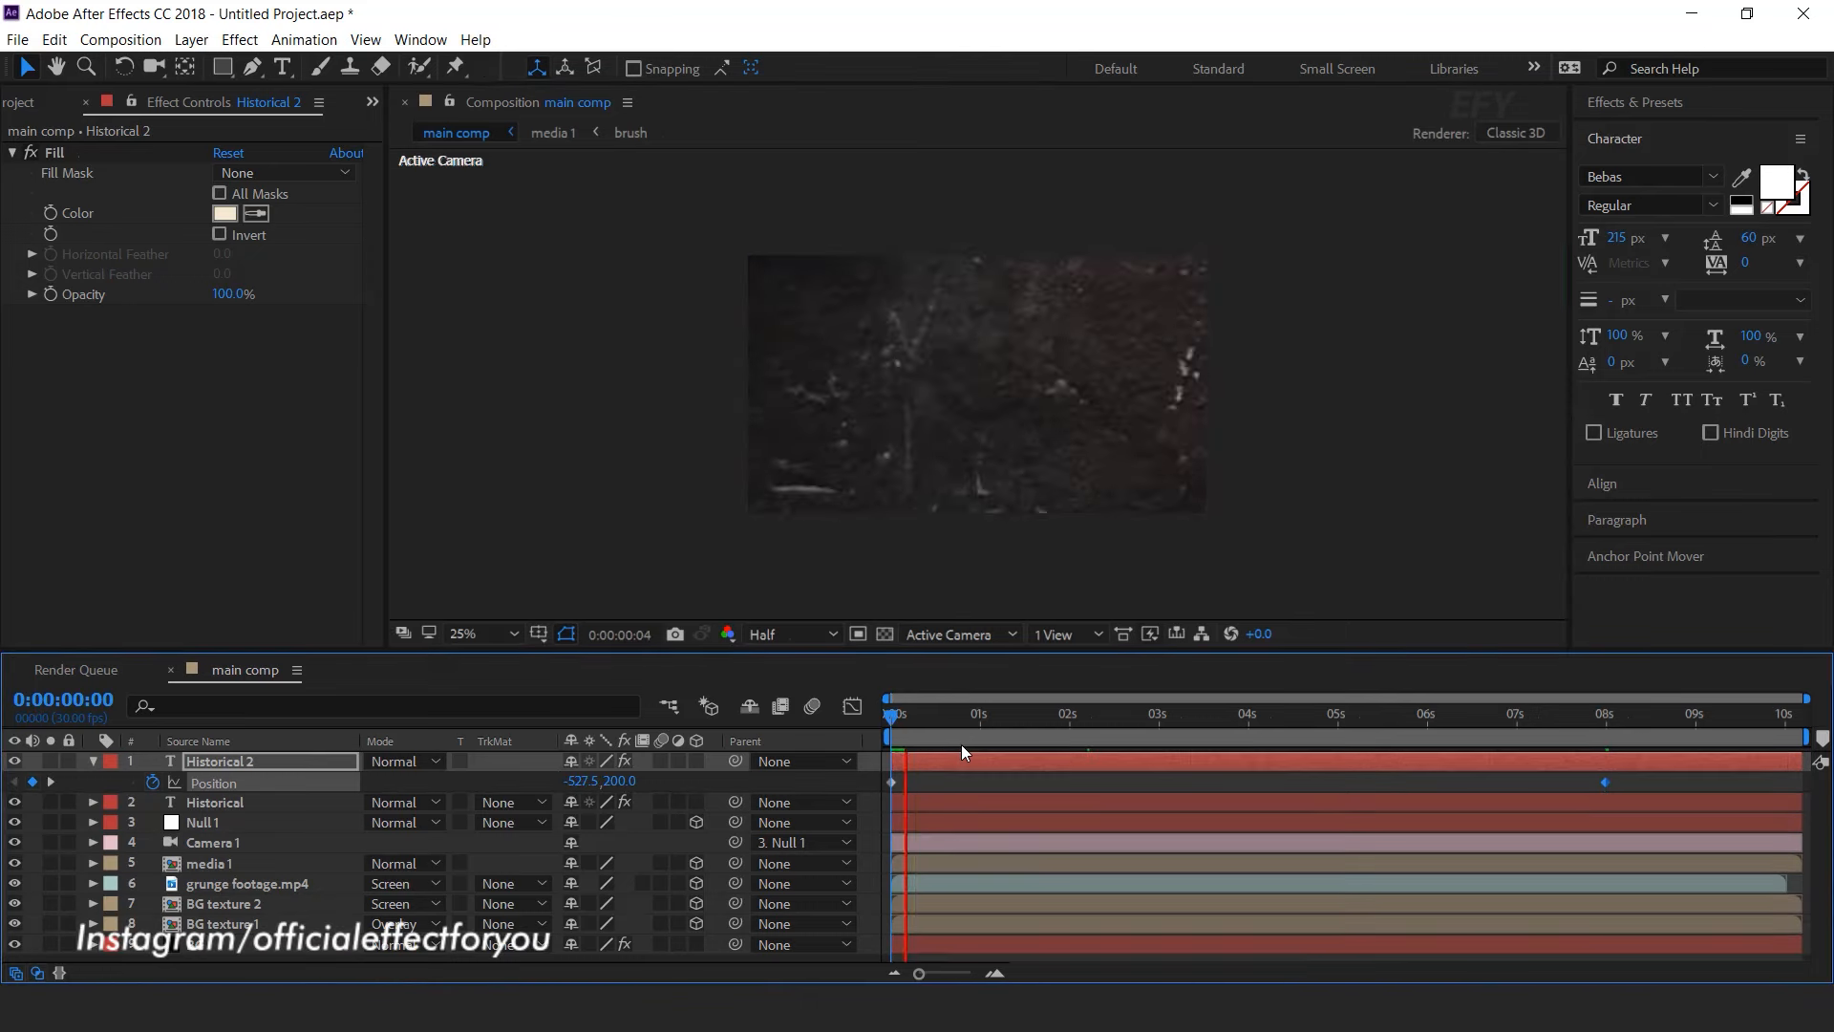
pyautogui.click(1091, 716)
pyautogui.click(93, 761)
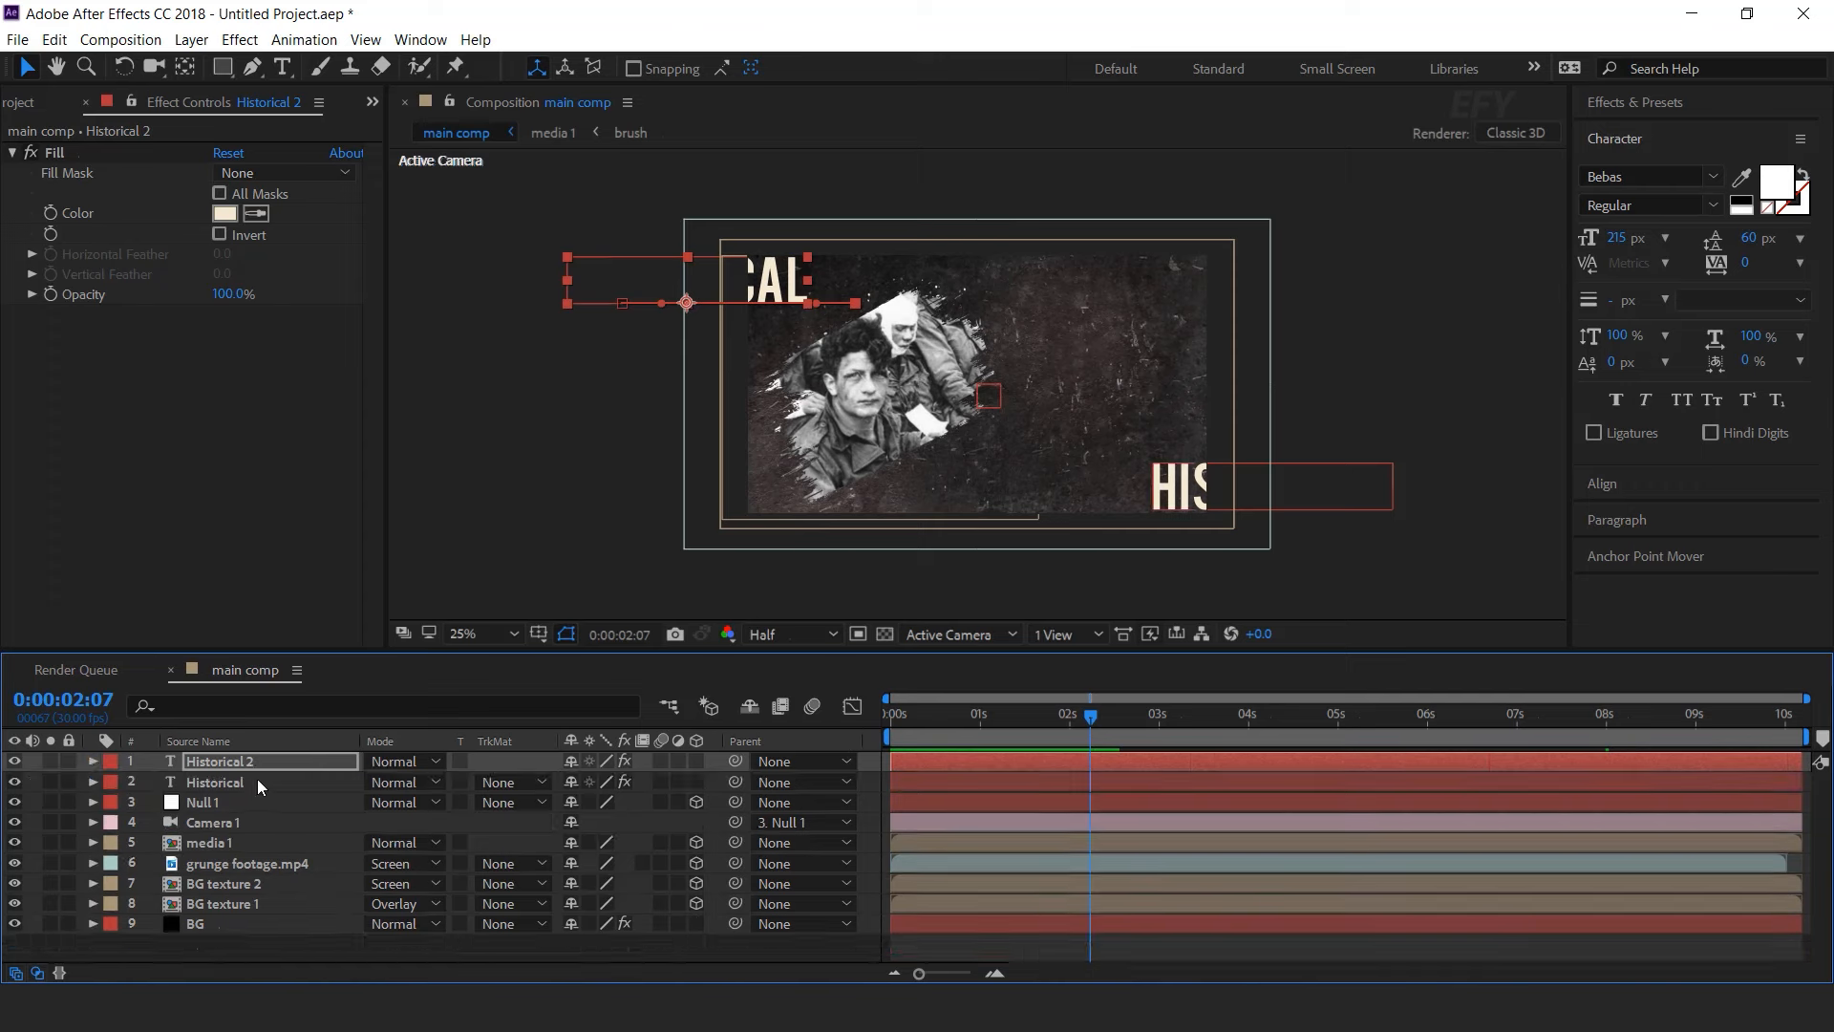
# - Lower the Opacity of both Historical text layers so they appear faint over the background
pyautogui.keyDown('shift'); pyautogui.click(243, 782); pyautogui.keyUp('shift')
pyautogui.press('t')
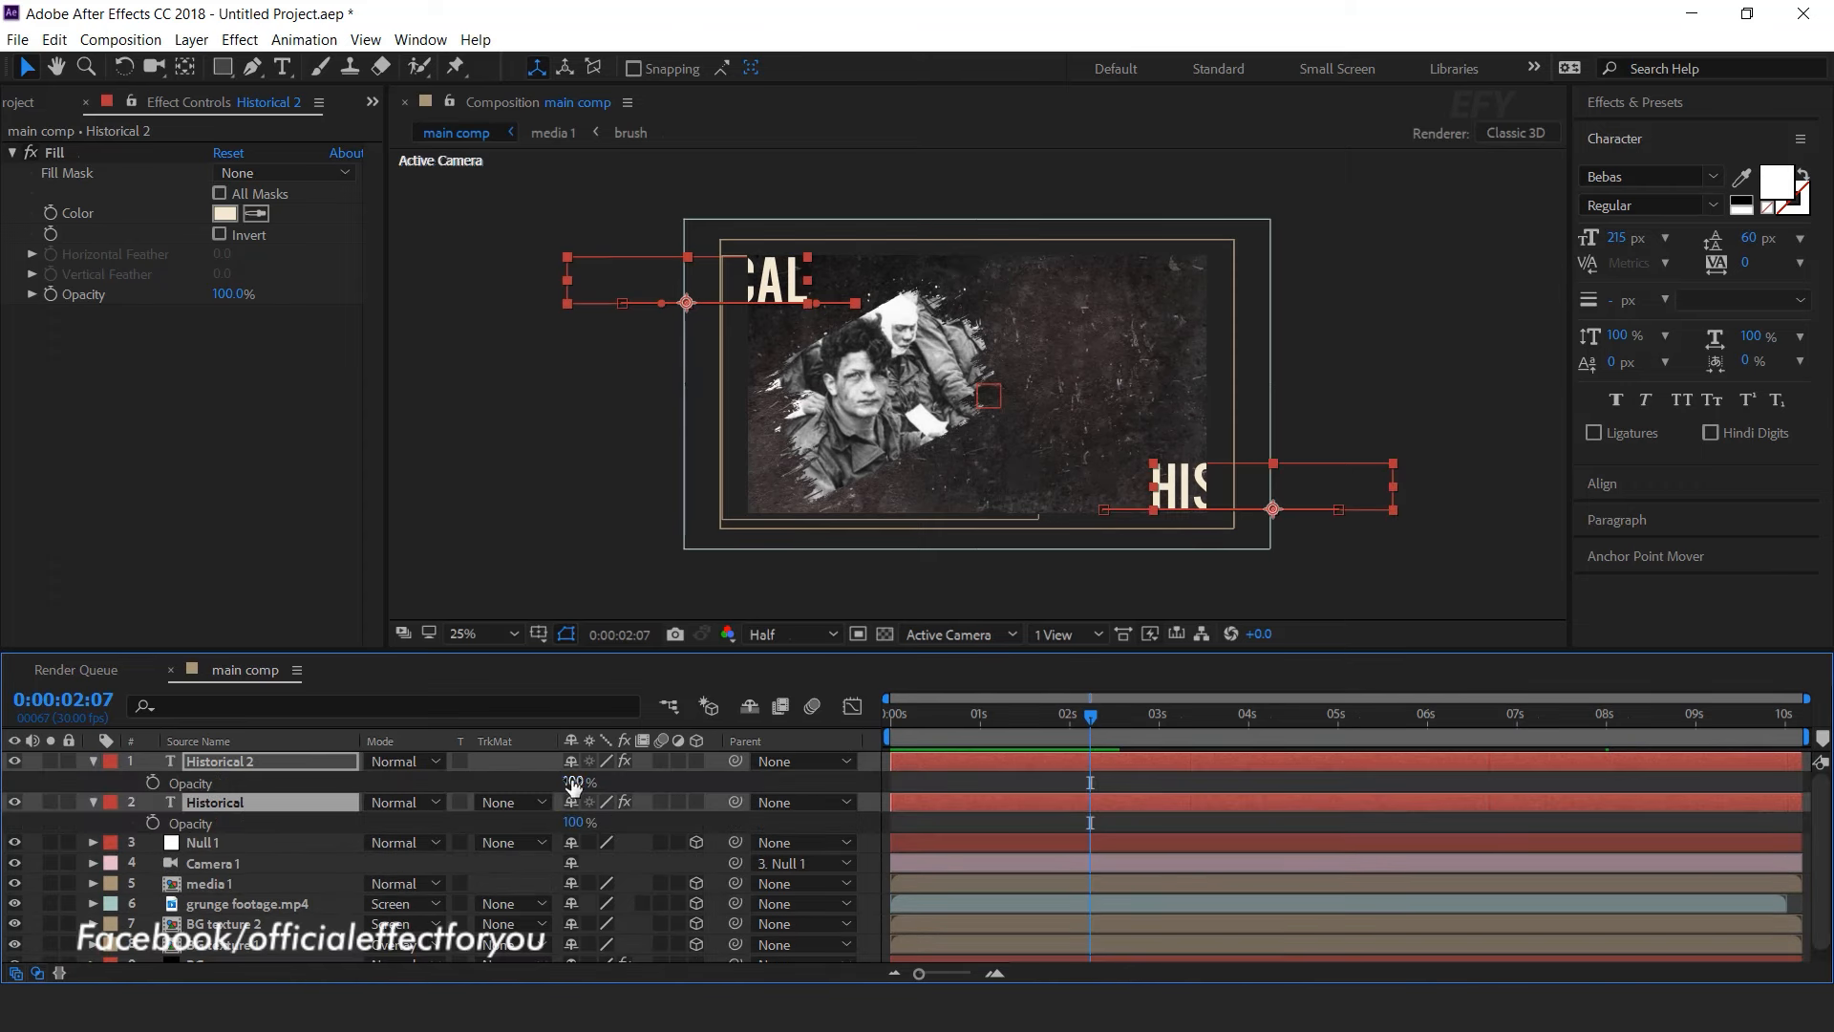
pyautogui.press('Return')
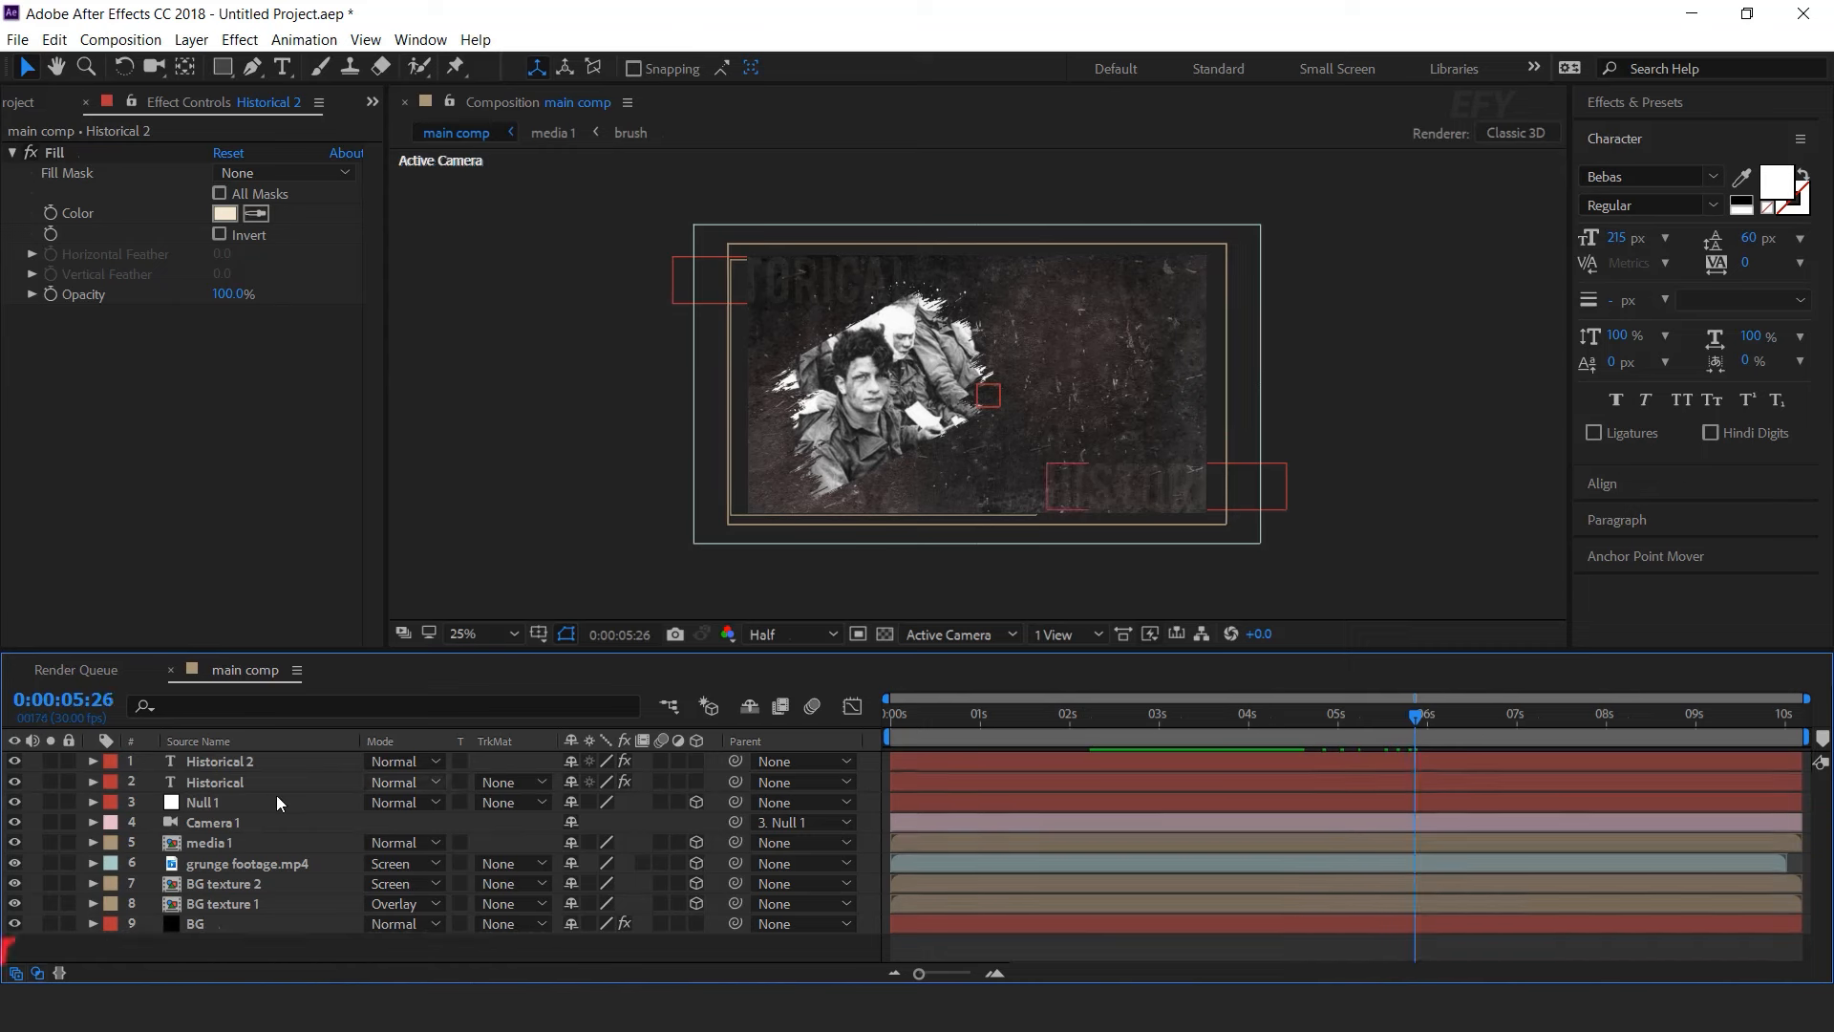
# - Move both Historical text layers directly above the BG layer, beneath the textures, and check the blend along the timeline
pyautogui.click(246, 781)
pyautogui.moveTo(237, 782); pyautogui.dragTo(250, 914)
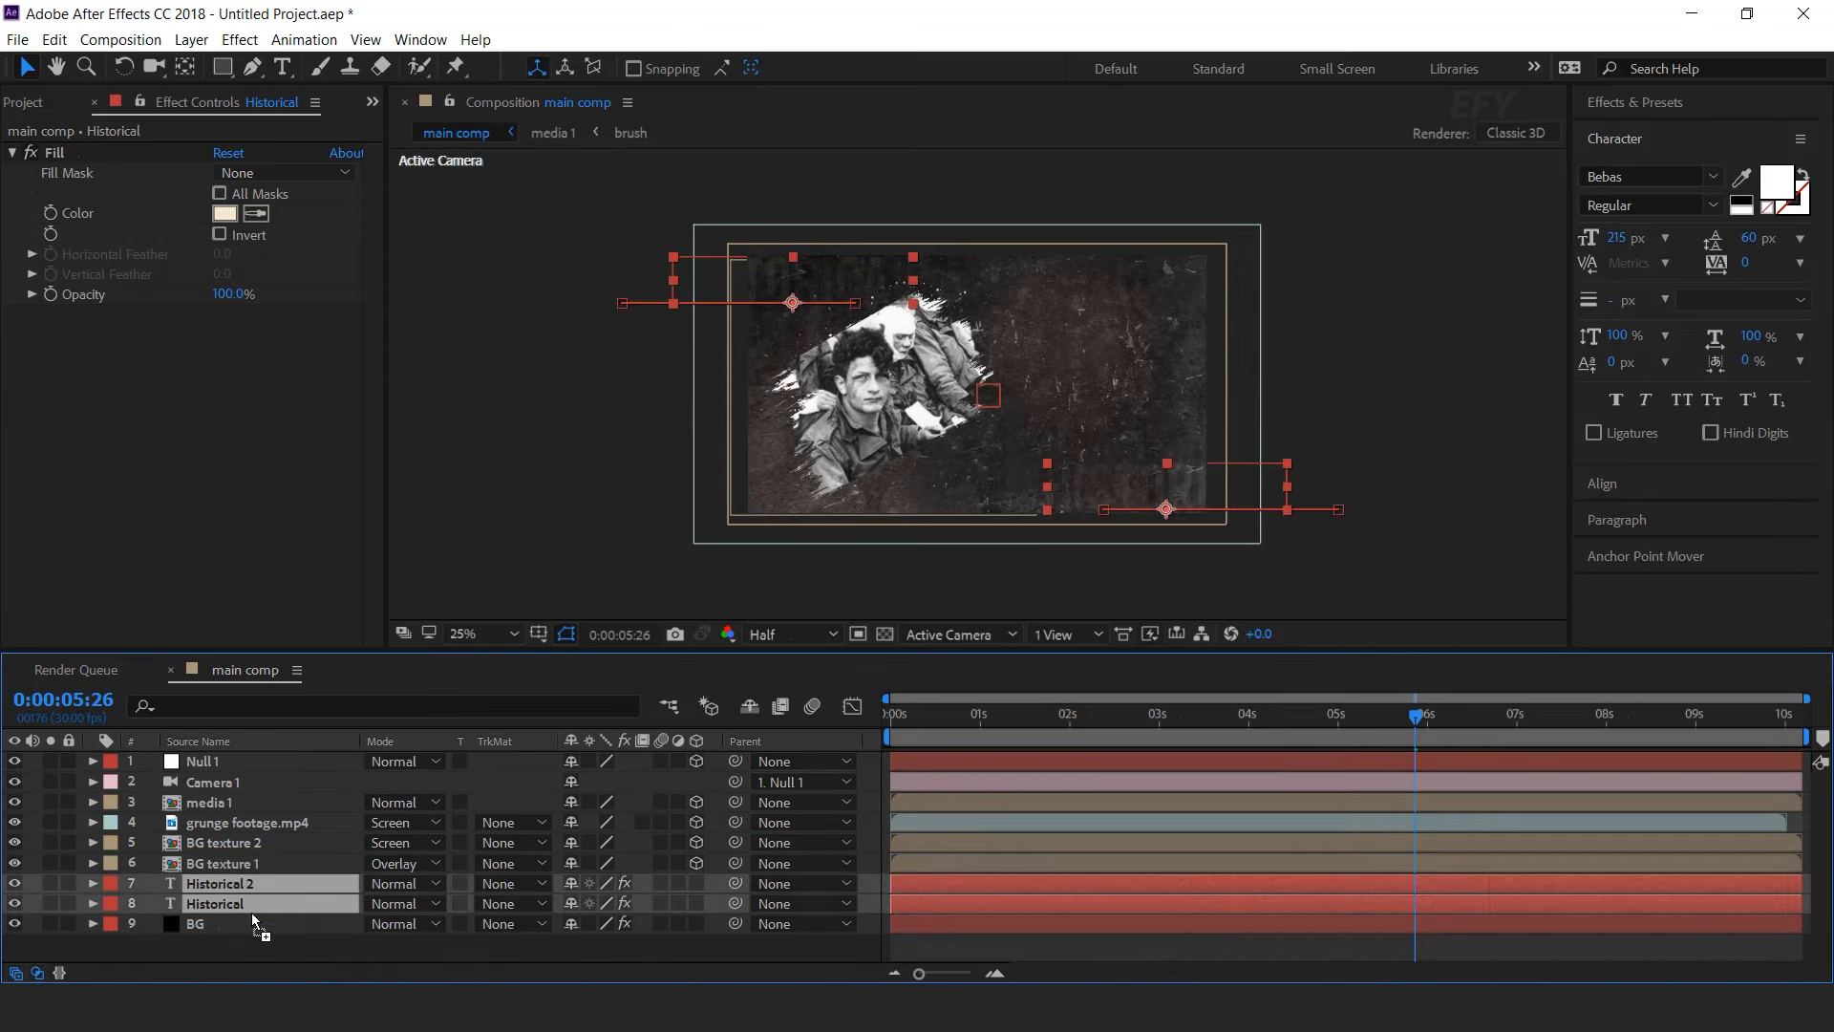
pyautogui.click(875, 797)
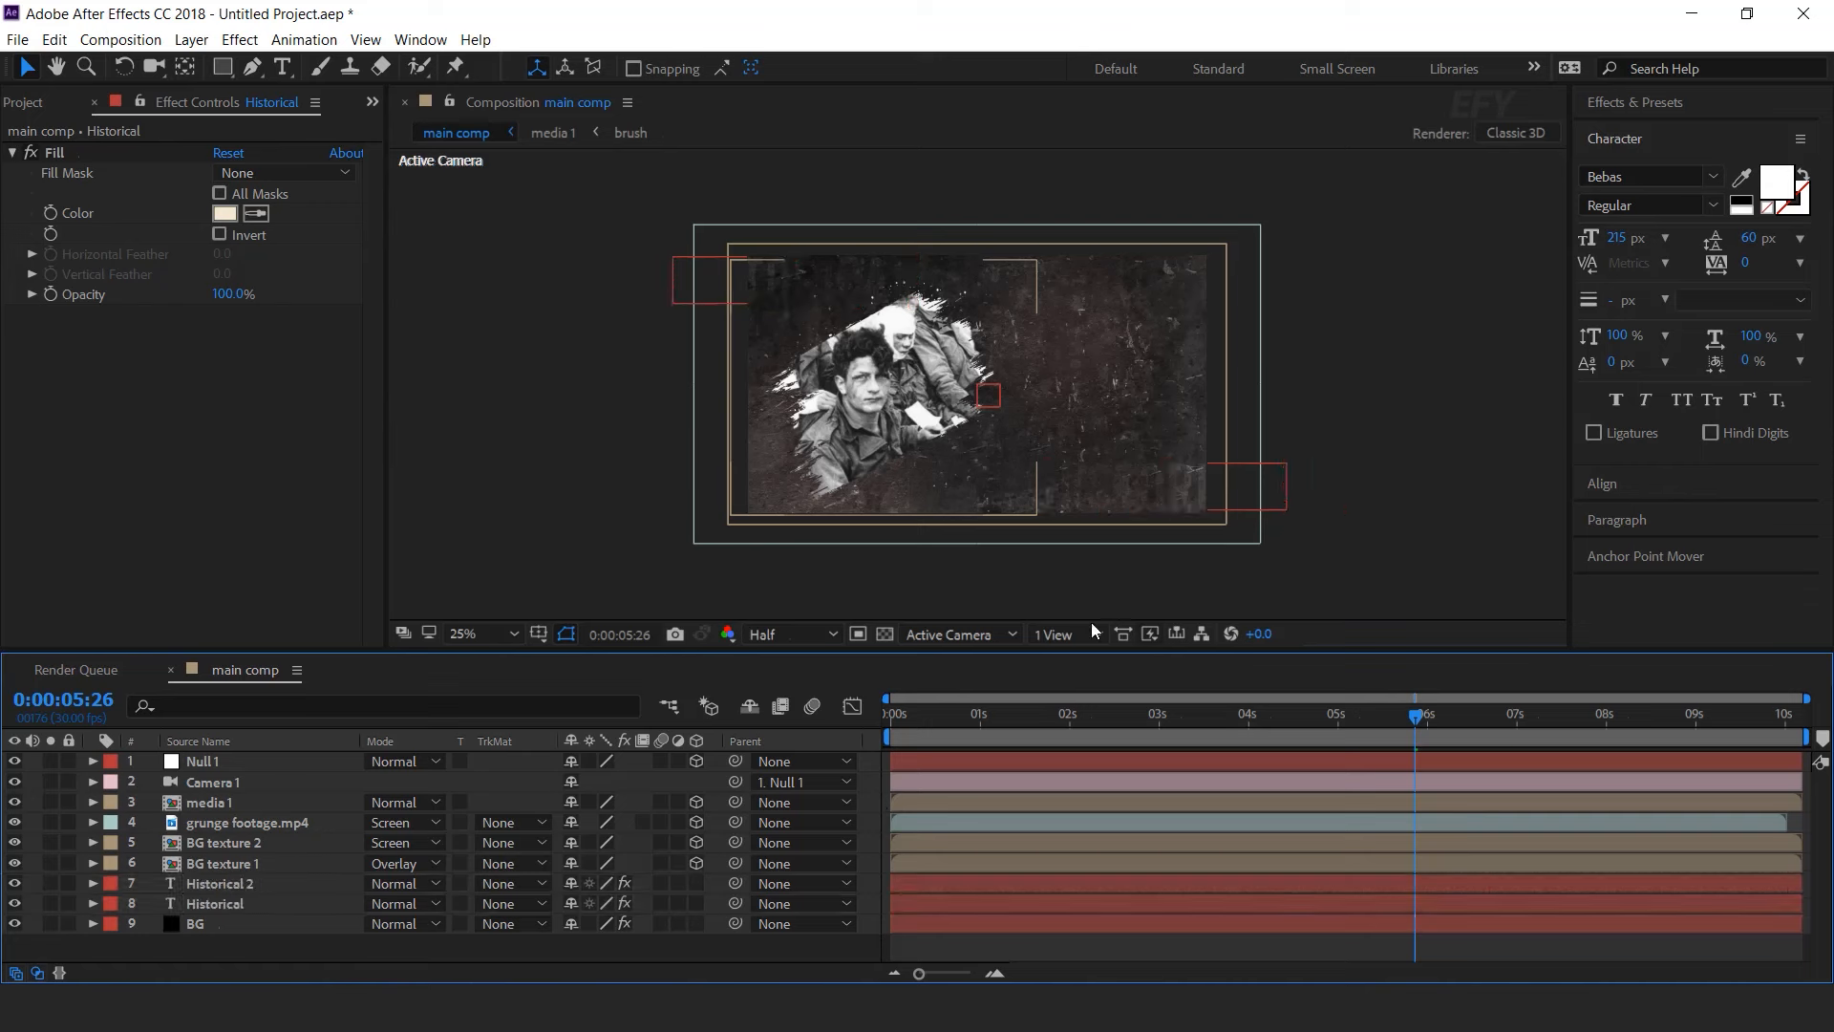
pyautogui.moveTo(1440, 729); pyautogui.dragTo(1514, 726)
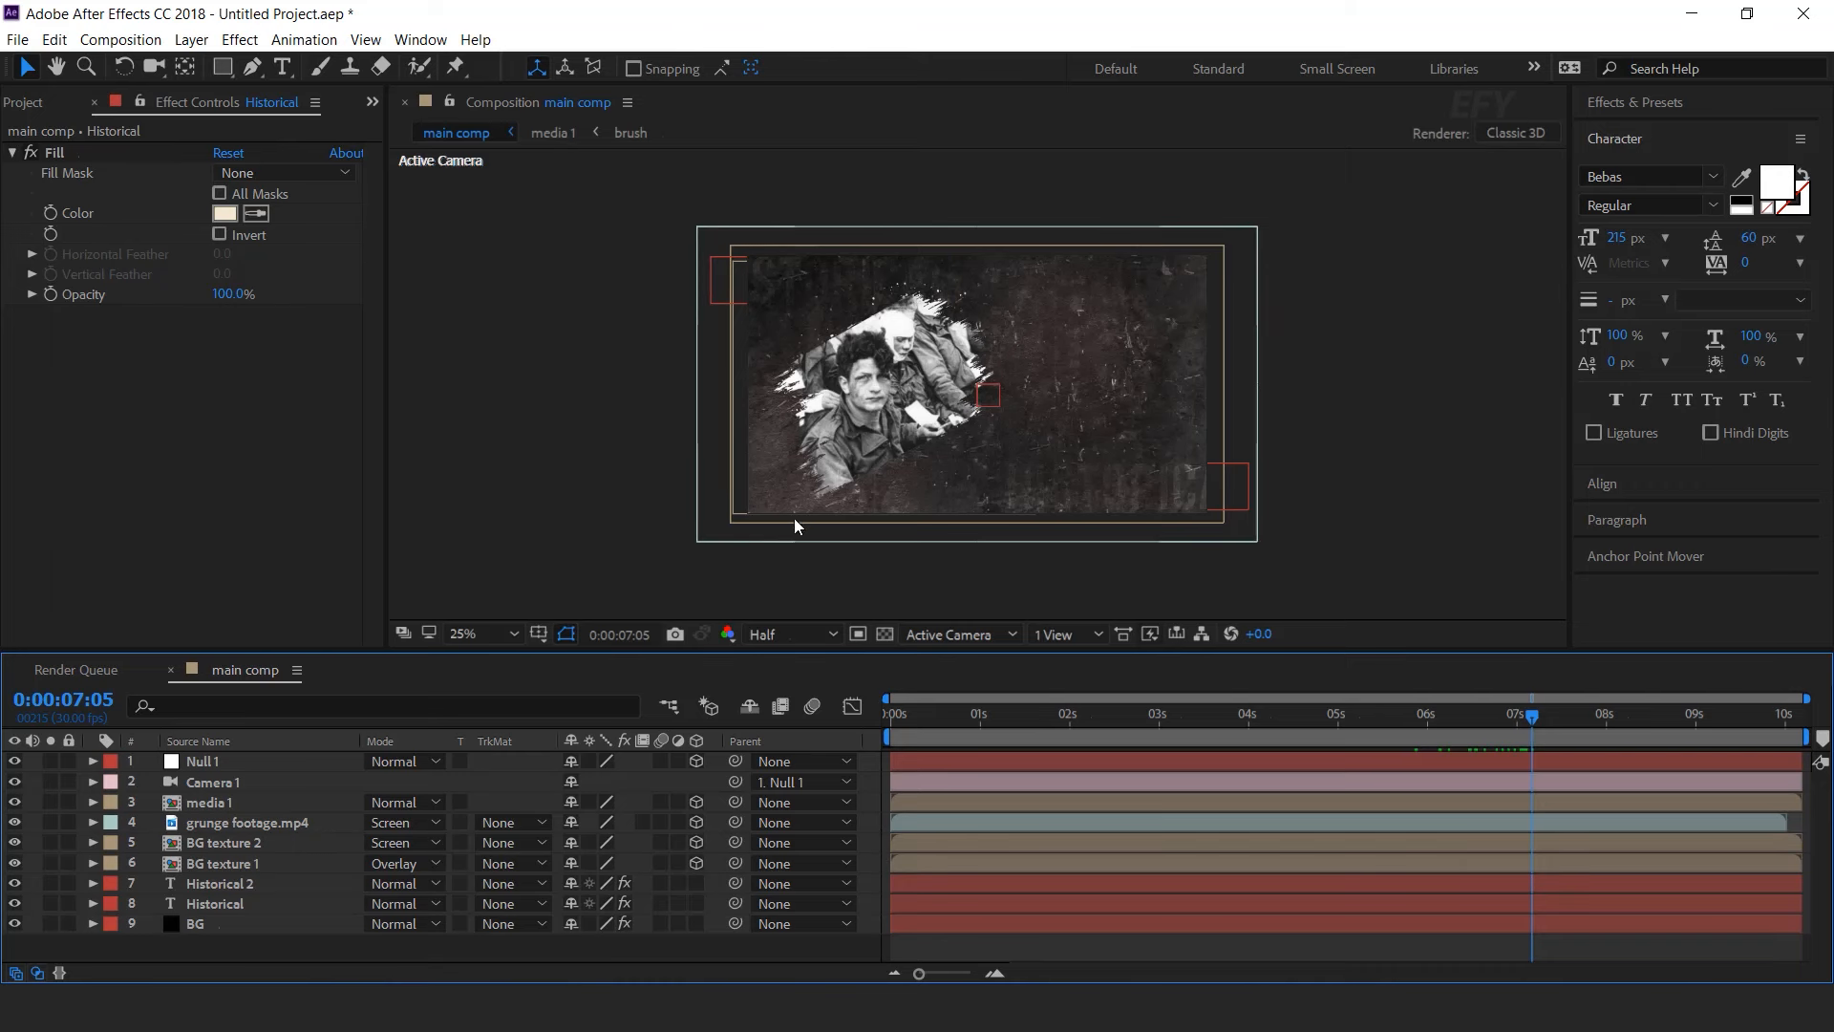
# - Create a new composition named "small text" with a size of 1000 x 300 px
pyautogui.click(25, 103)
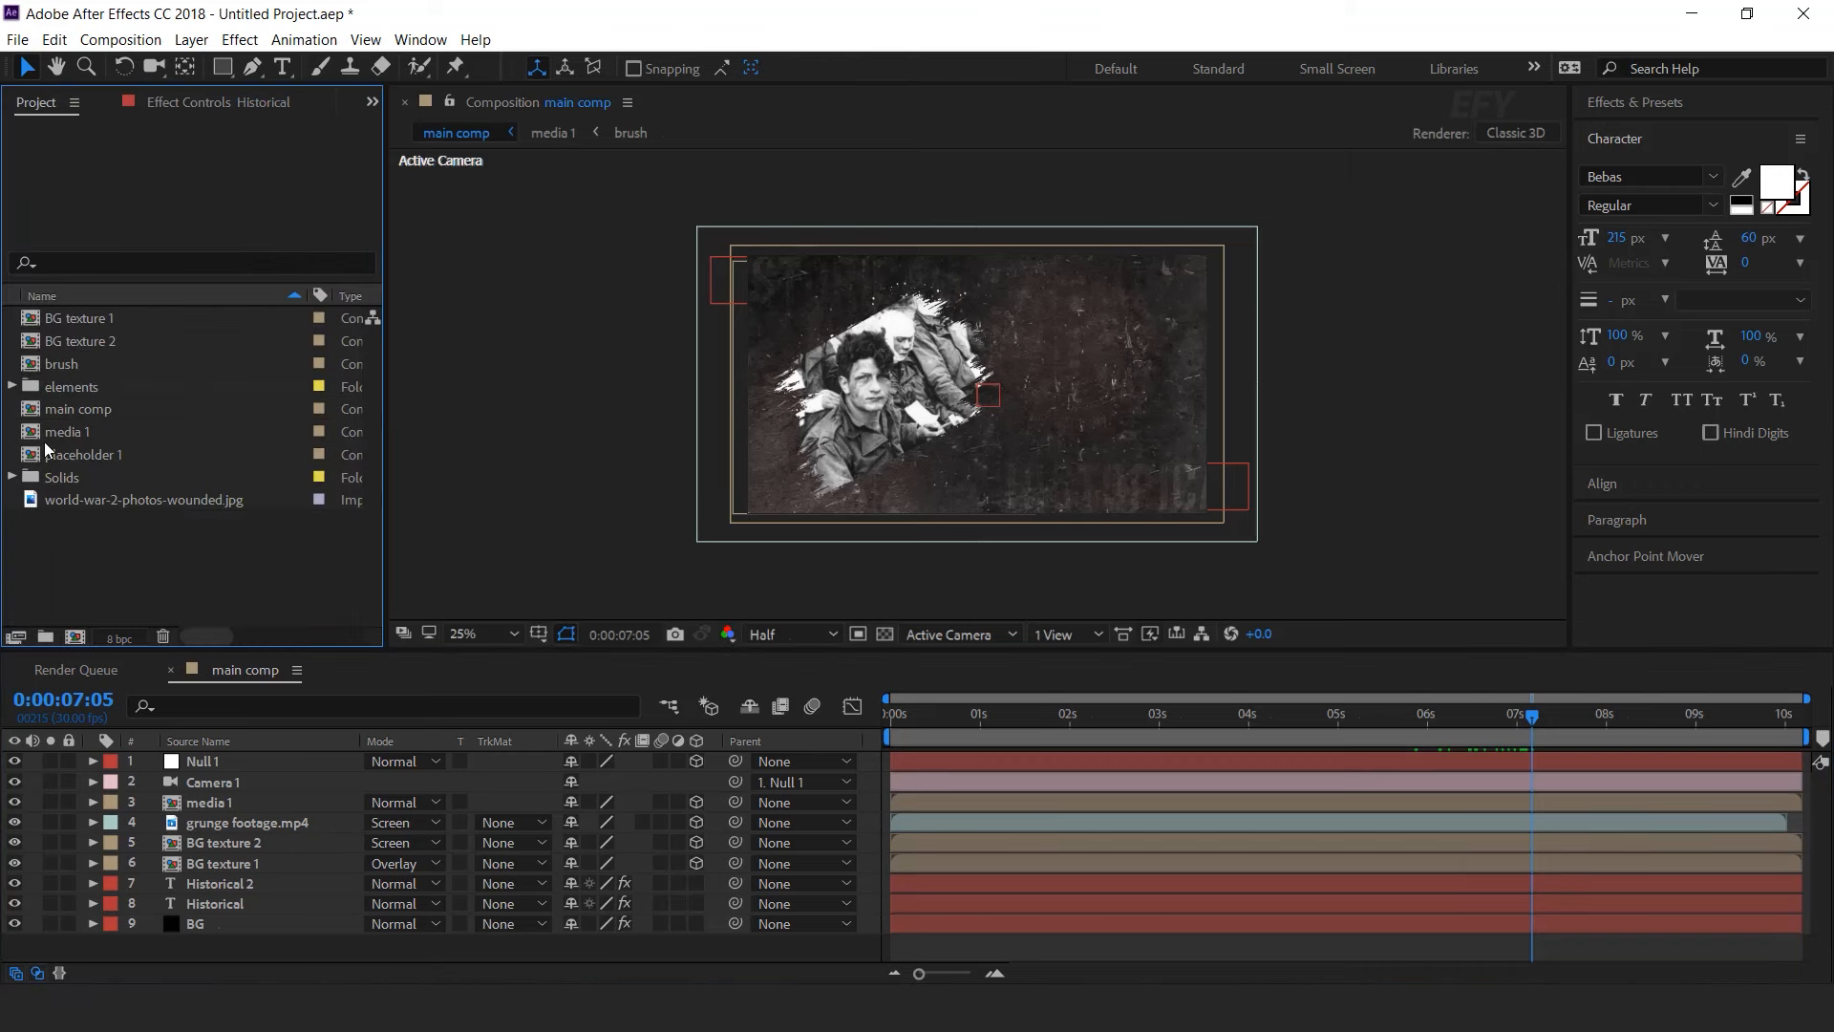
pyautogui.click(74, 636)
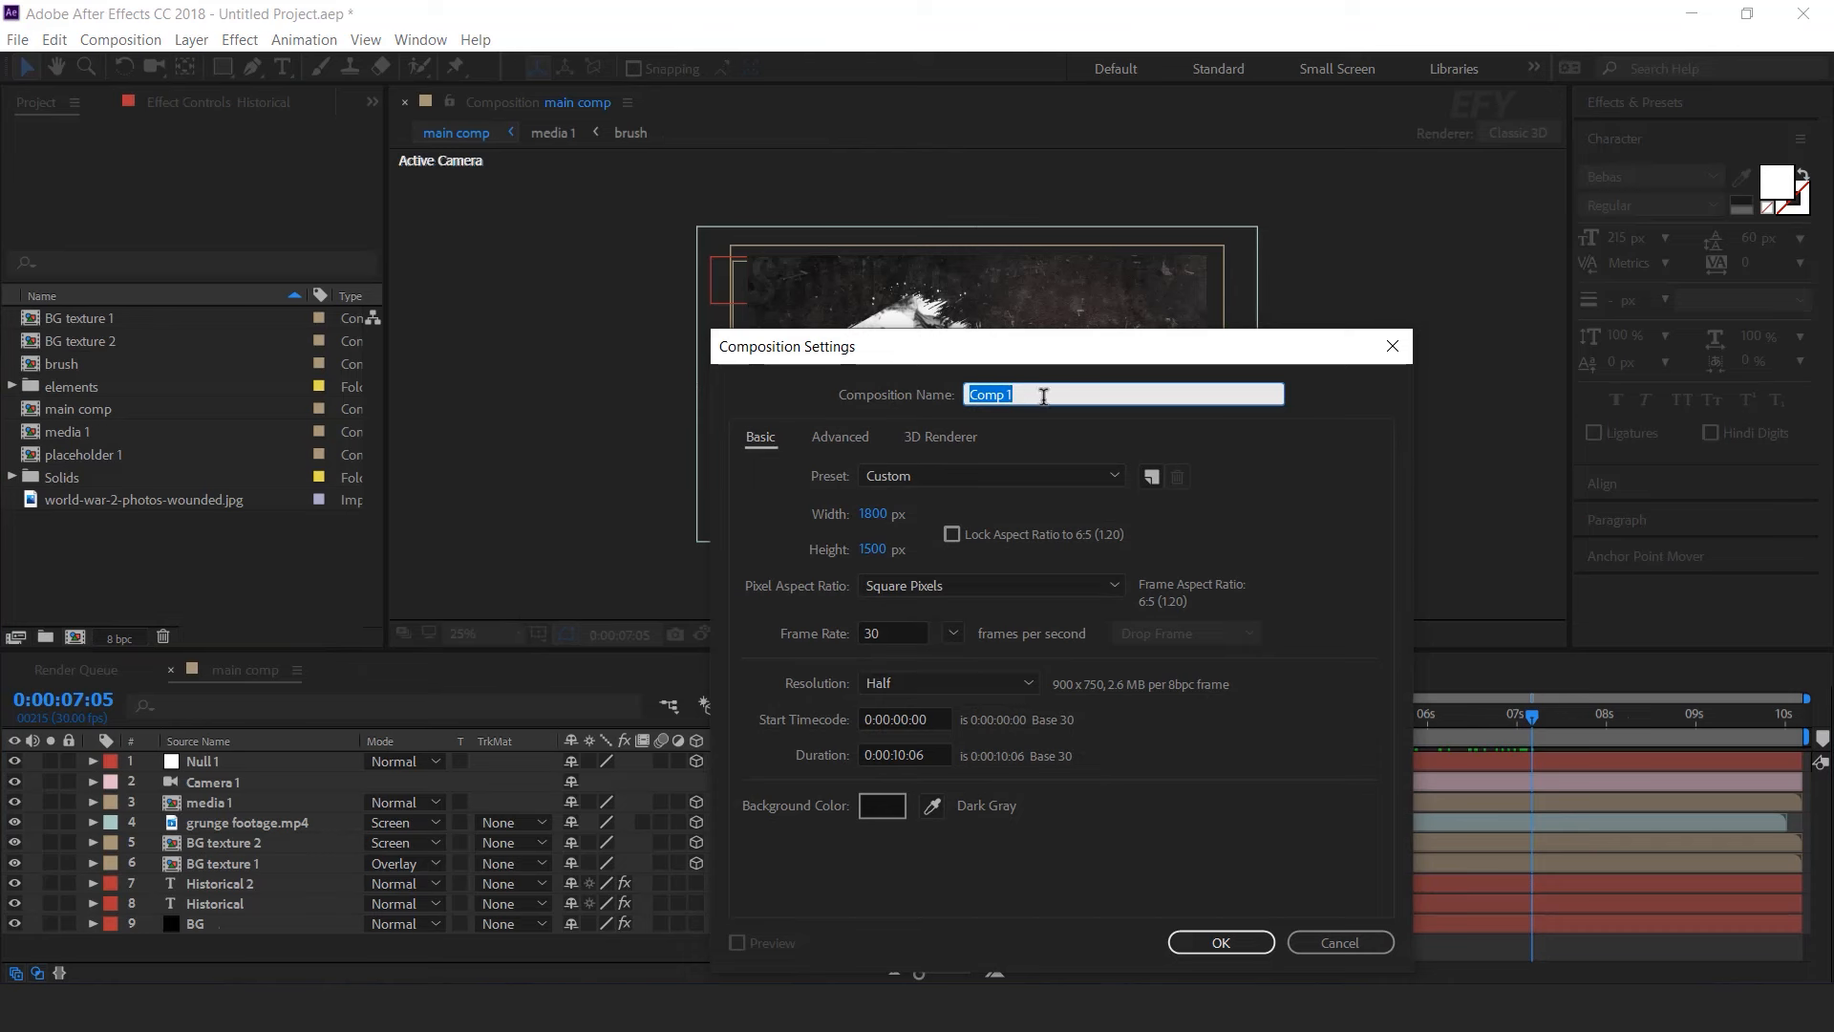
pyautogui.click(872, 513)
pyautogui.write('1000')
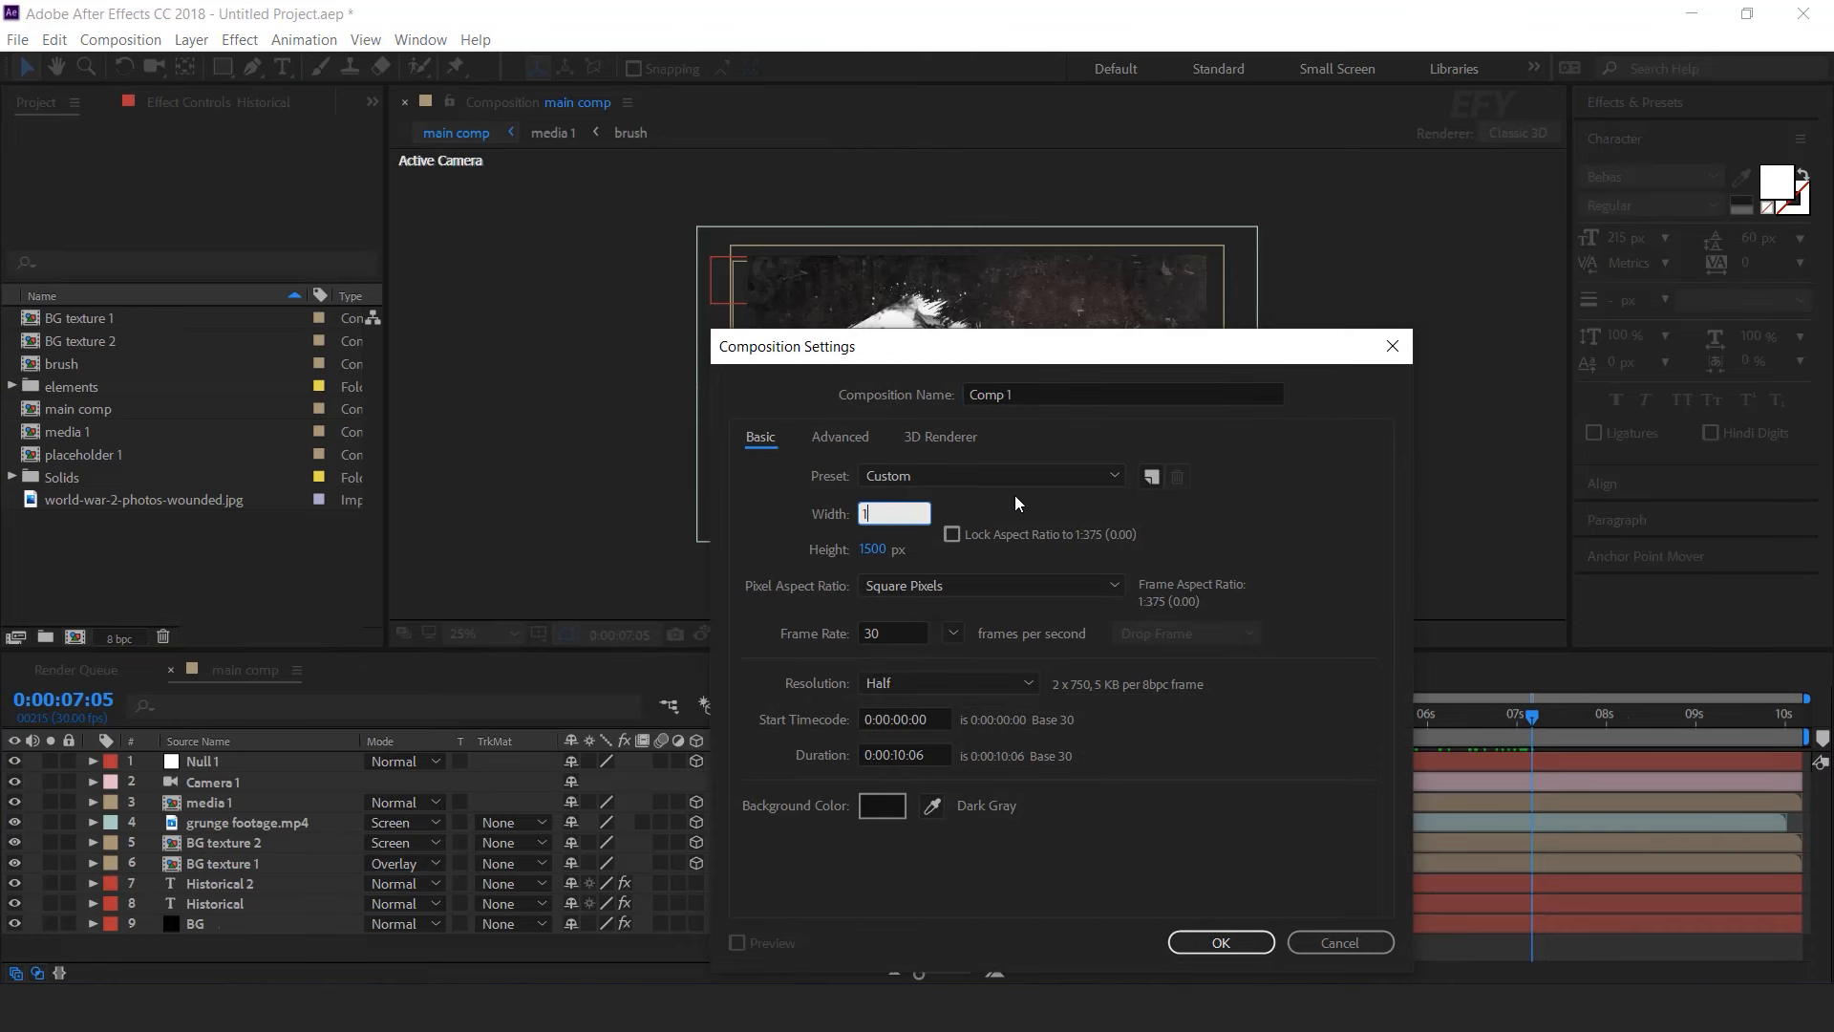
pyautogui.press('Tab')
pyautogui.write('300')
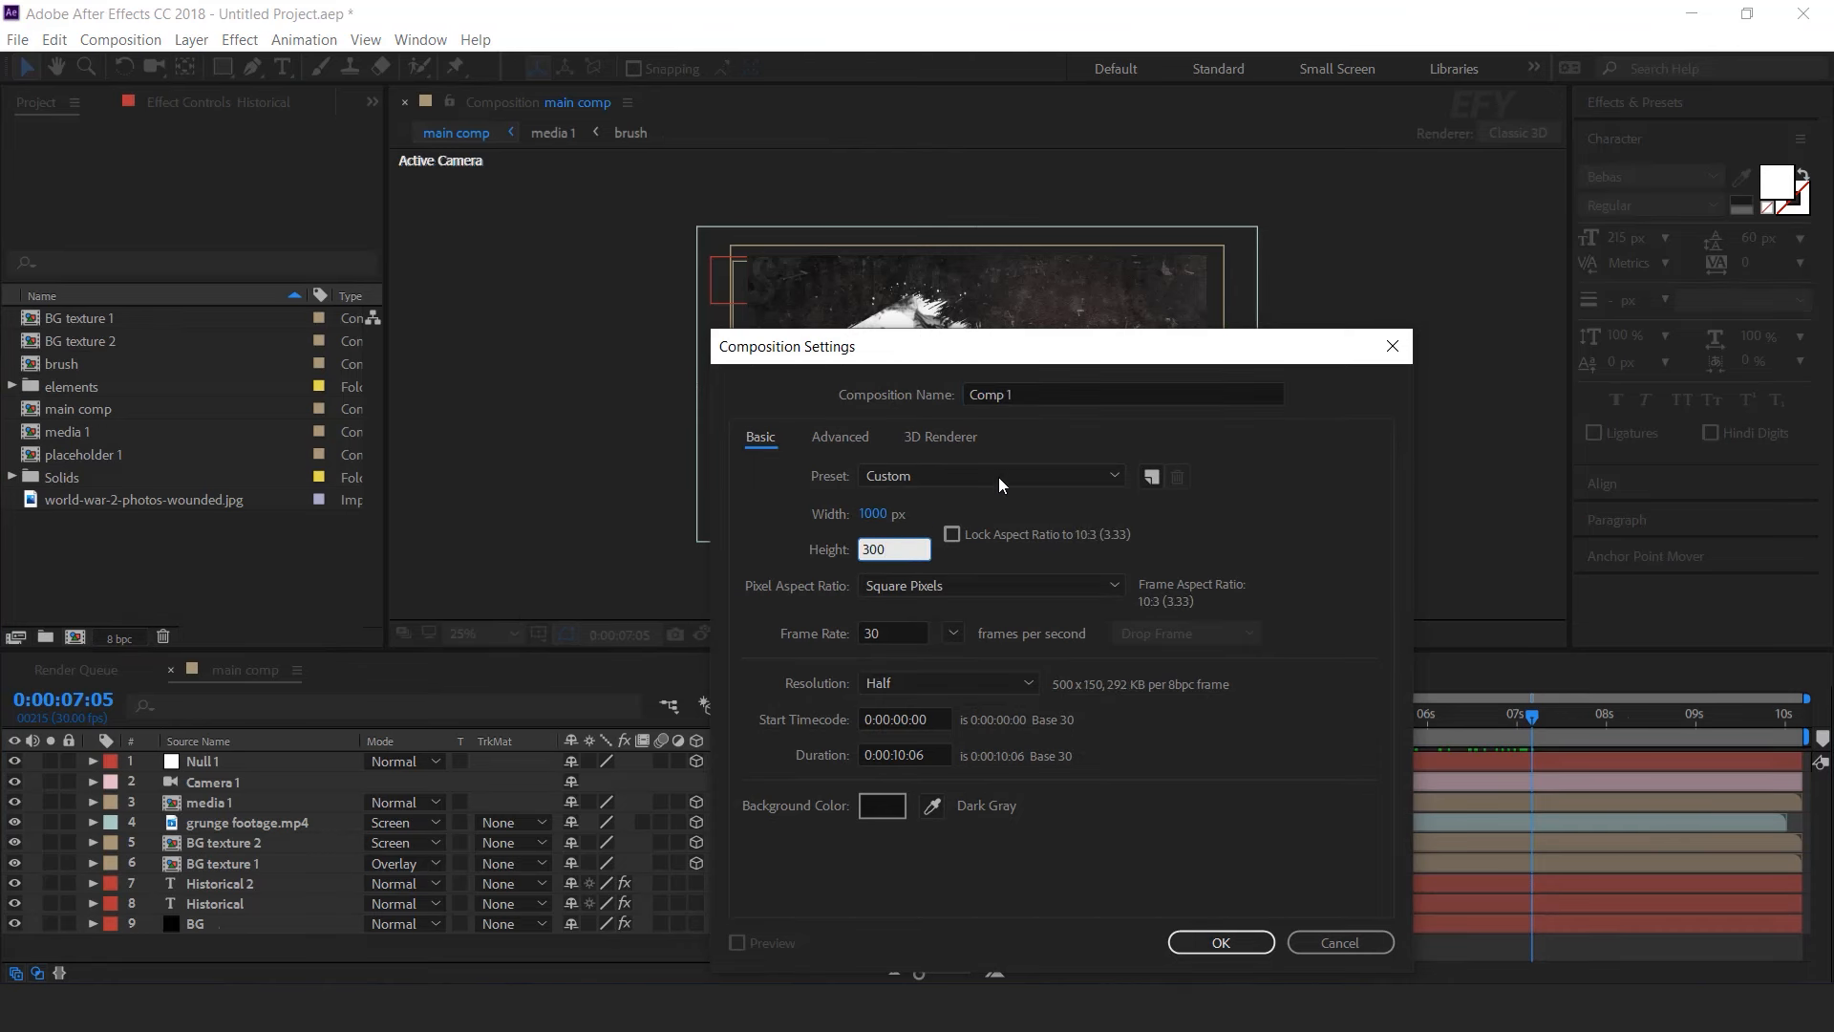
pyautogui.click(1045, 394)
pyautogui.write('small text')
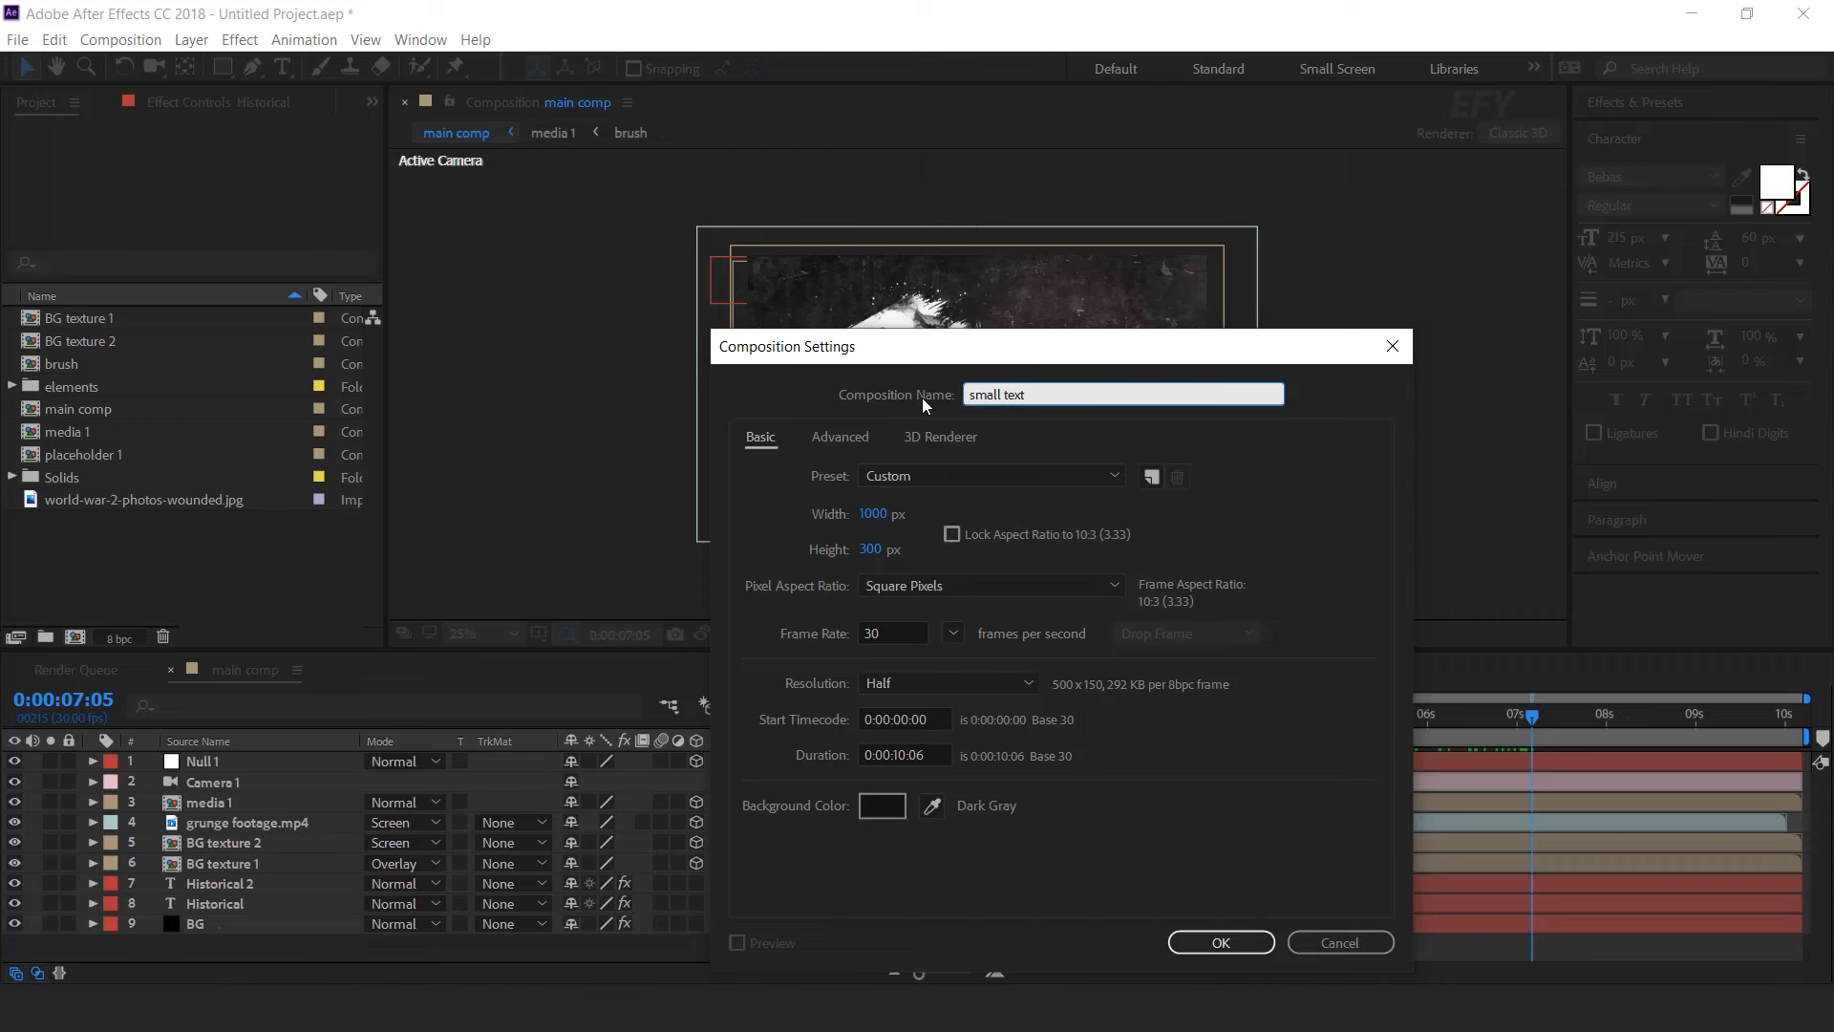
pyautogui.press('Return')
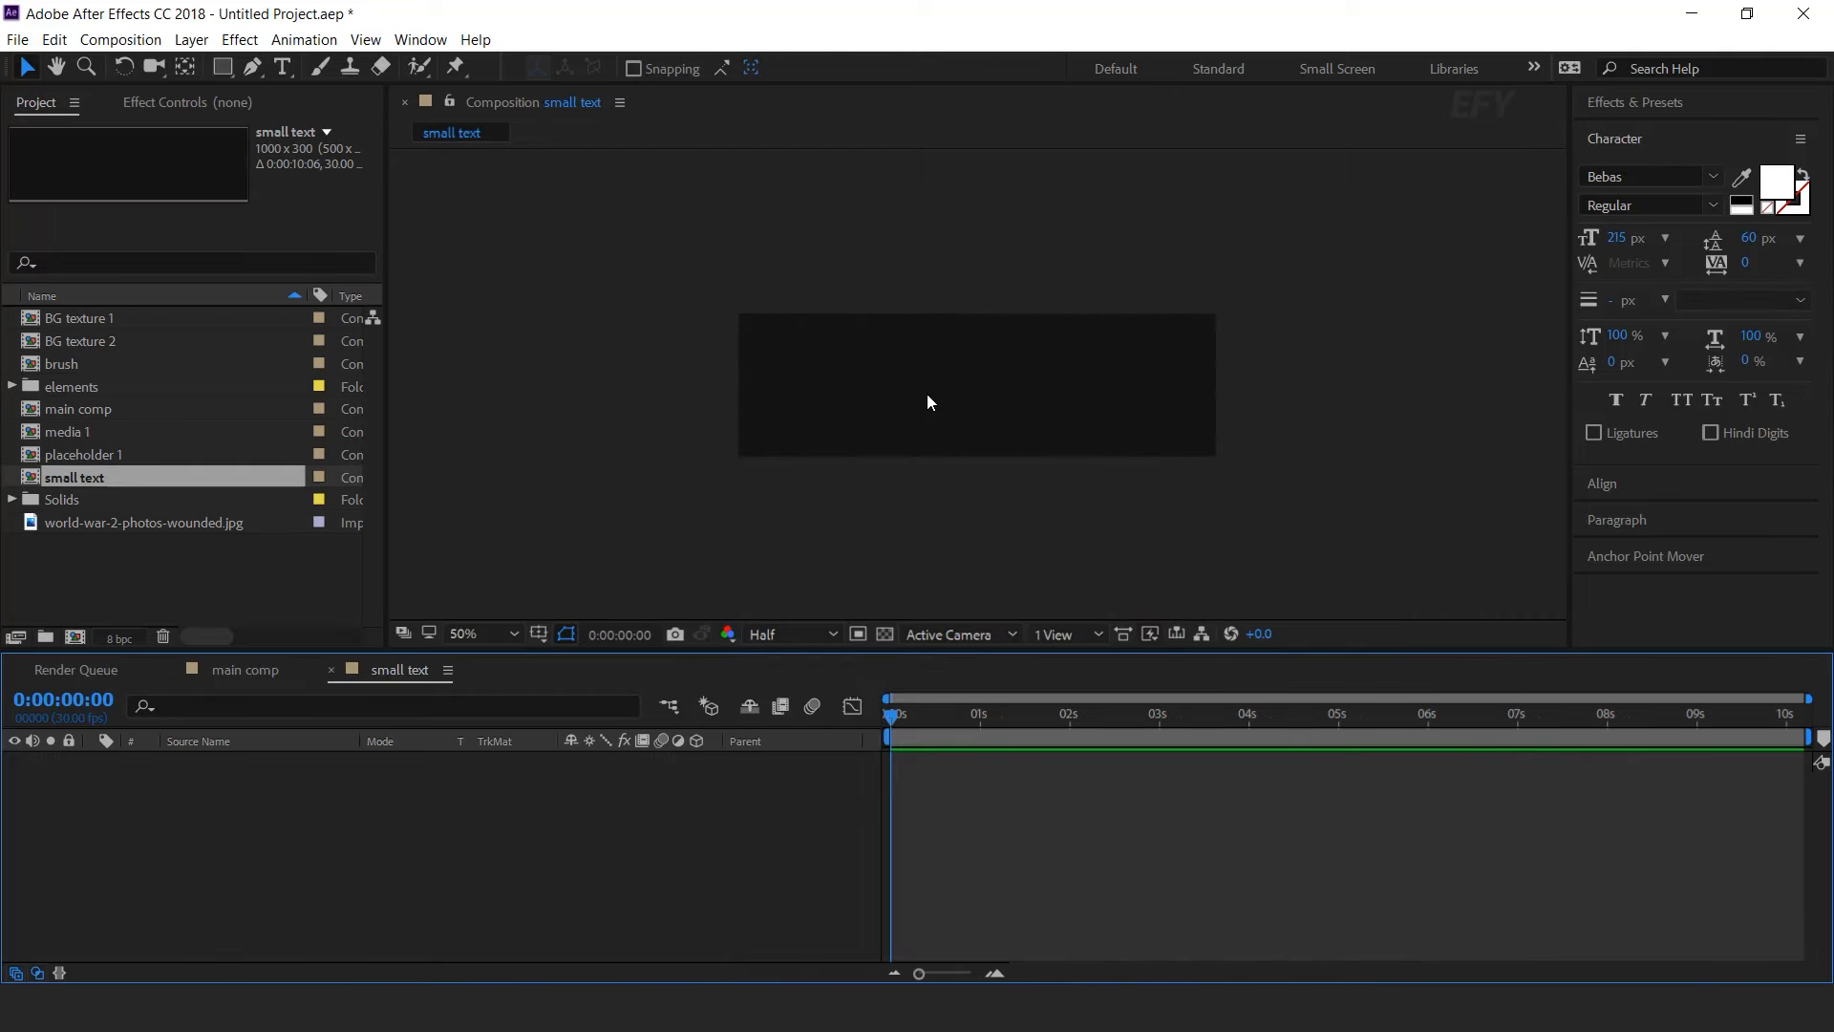
# - Draw a paragraph text box across the small text composition and paste the Lorem ipsum passage into it
pyautogui.click(282, 67)
pyautogui.moveTo(769, 348); pyautogui.dragTo(1204, 439)
pyautogui.hotkey('ctrl', 'v')
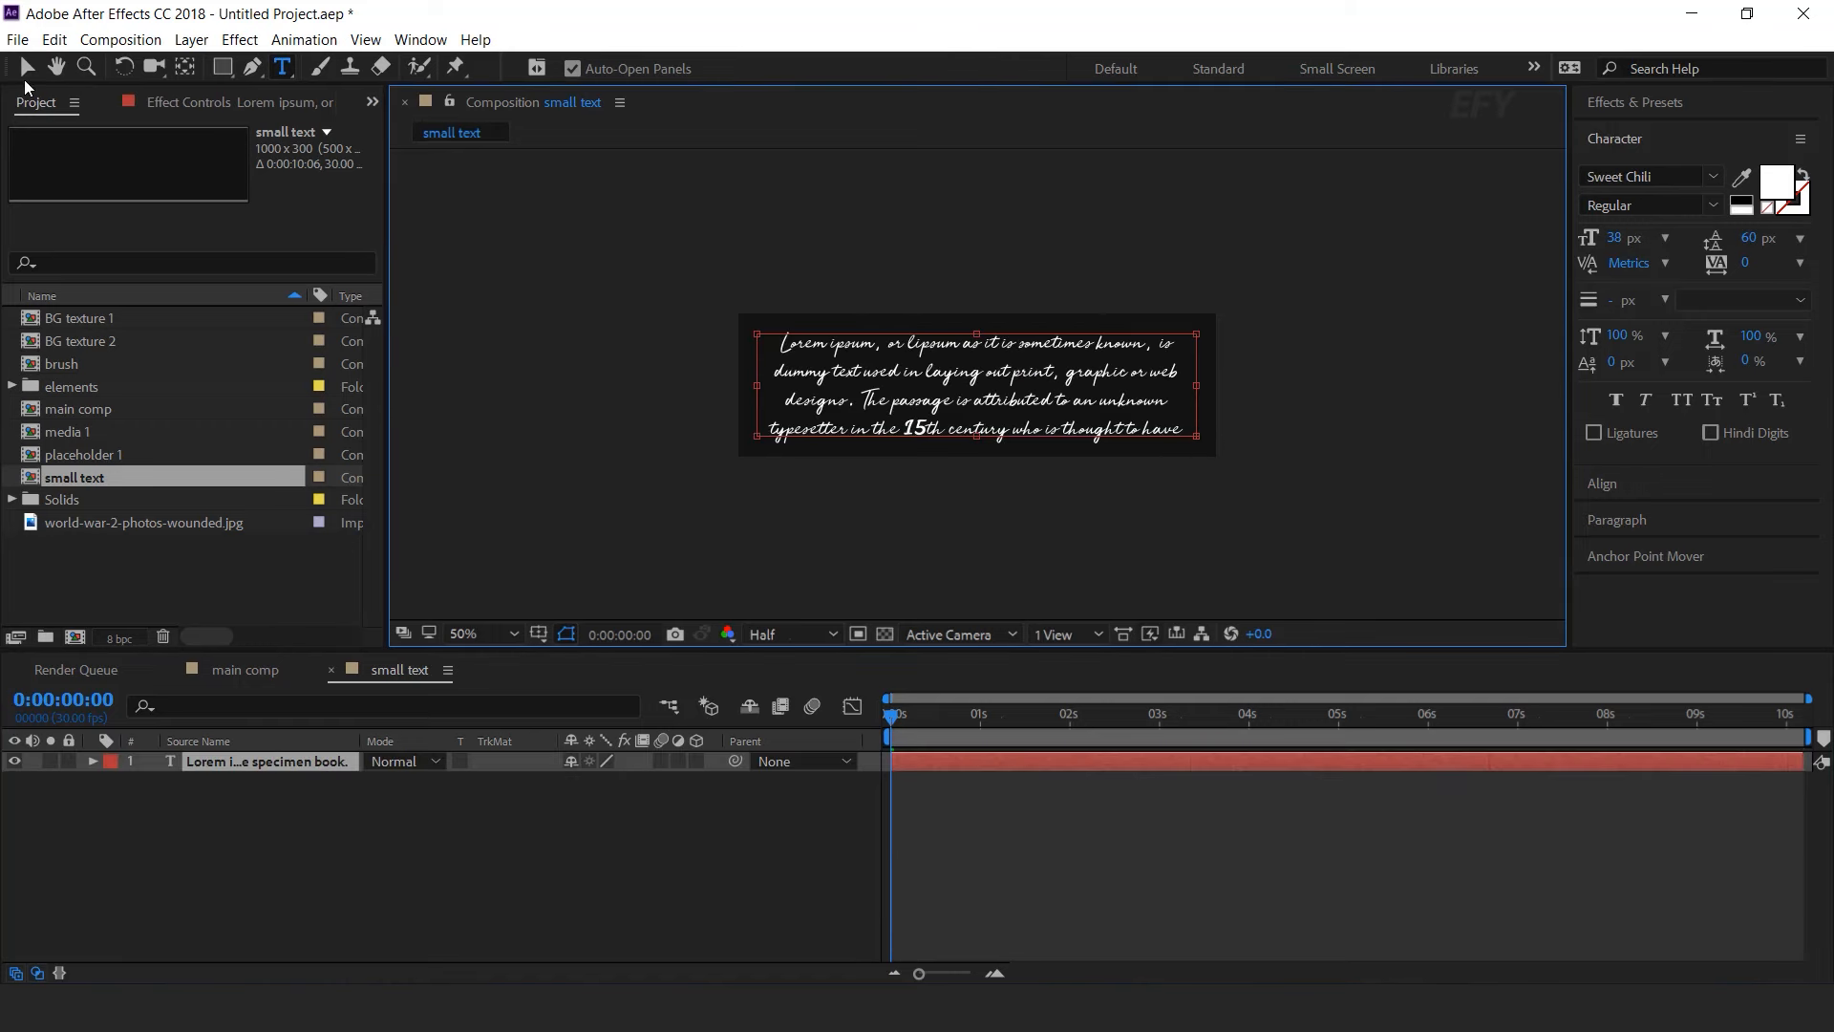
pyautogui.click(27, 65)
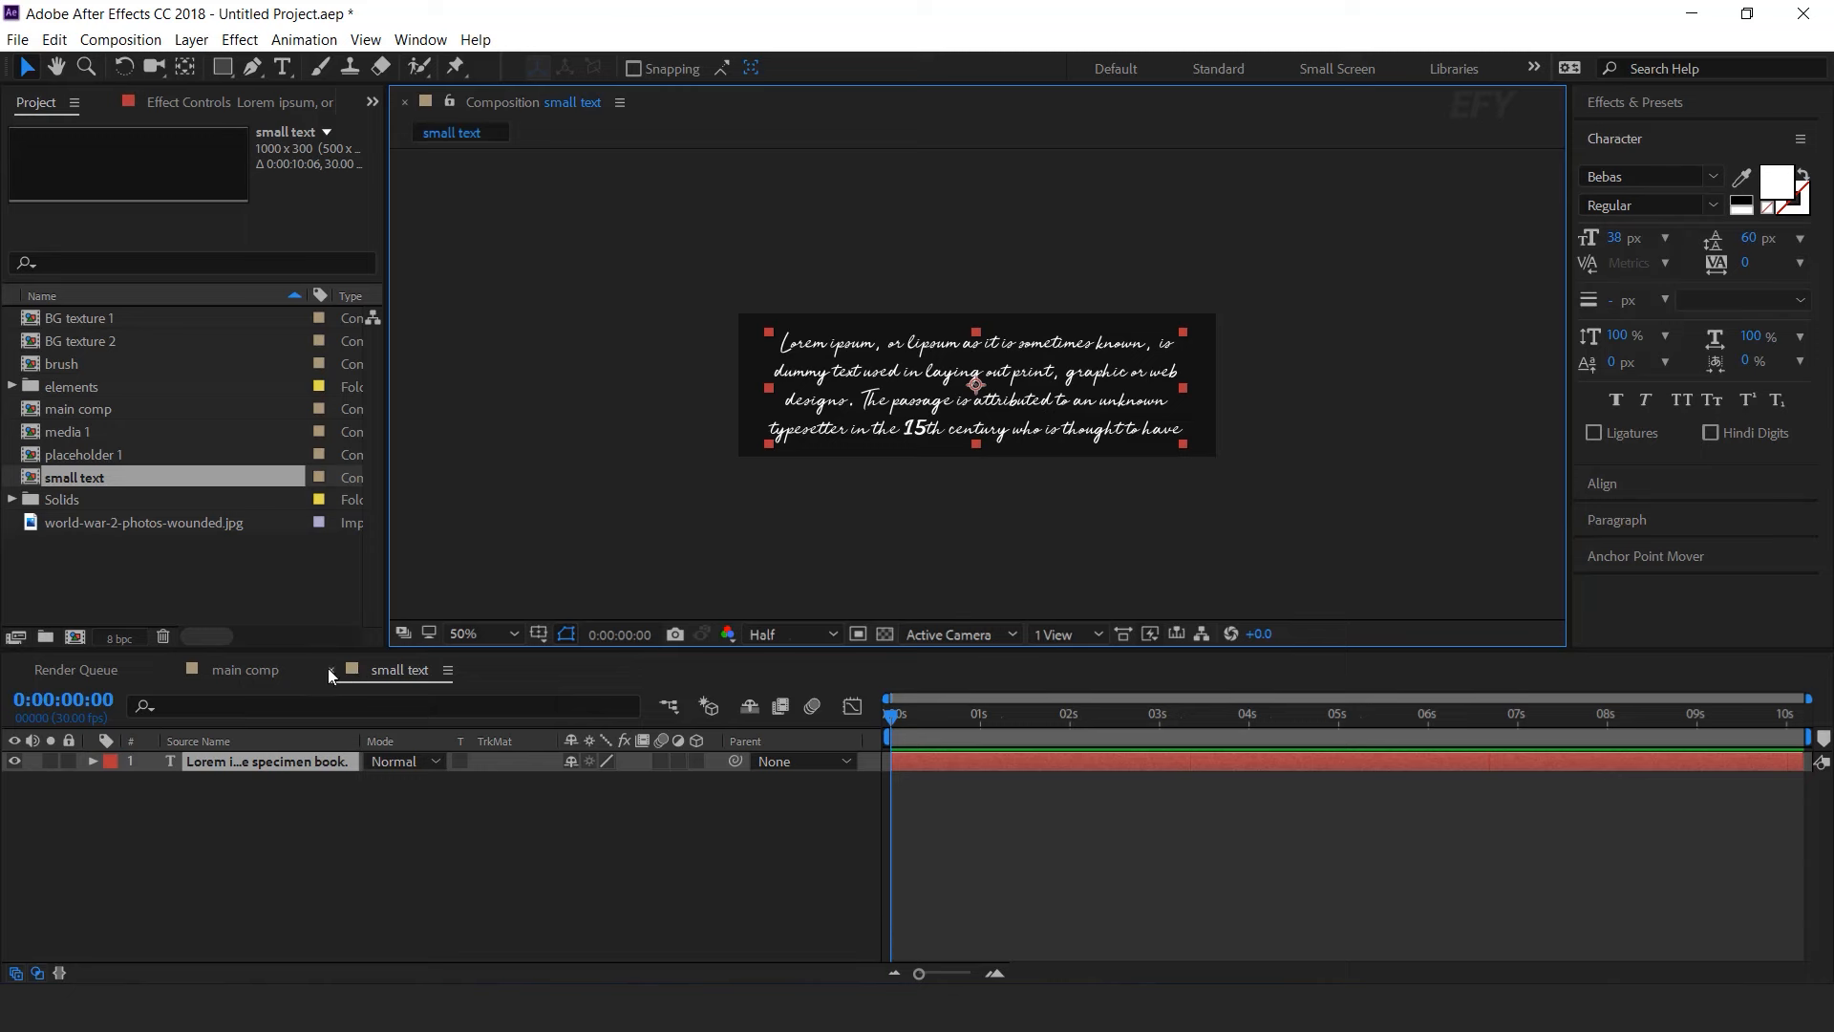
# - Add the small text composition to main comp below Null 1 and position it in the upper-right area beside the photo
pyautogui.click(245, 672)
pyautogui.click(86, 482)
pyautogui.moveTo(99, 481); pyautogui.dragTo(320, 768)
pyautogui.moveTo(1003, 387); pyautogui.dragTo(1108, 310)
pyautogui.press('.')
# - Apply a Fill effect to the small text layer in main comp
pyautogui.click(222, 781)
pyautogui.hotkey('ctrl', 'space')
pyautogui.write('fill')
pyautogui.press('Return')
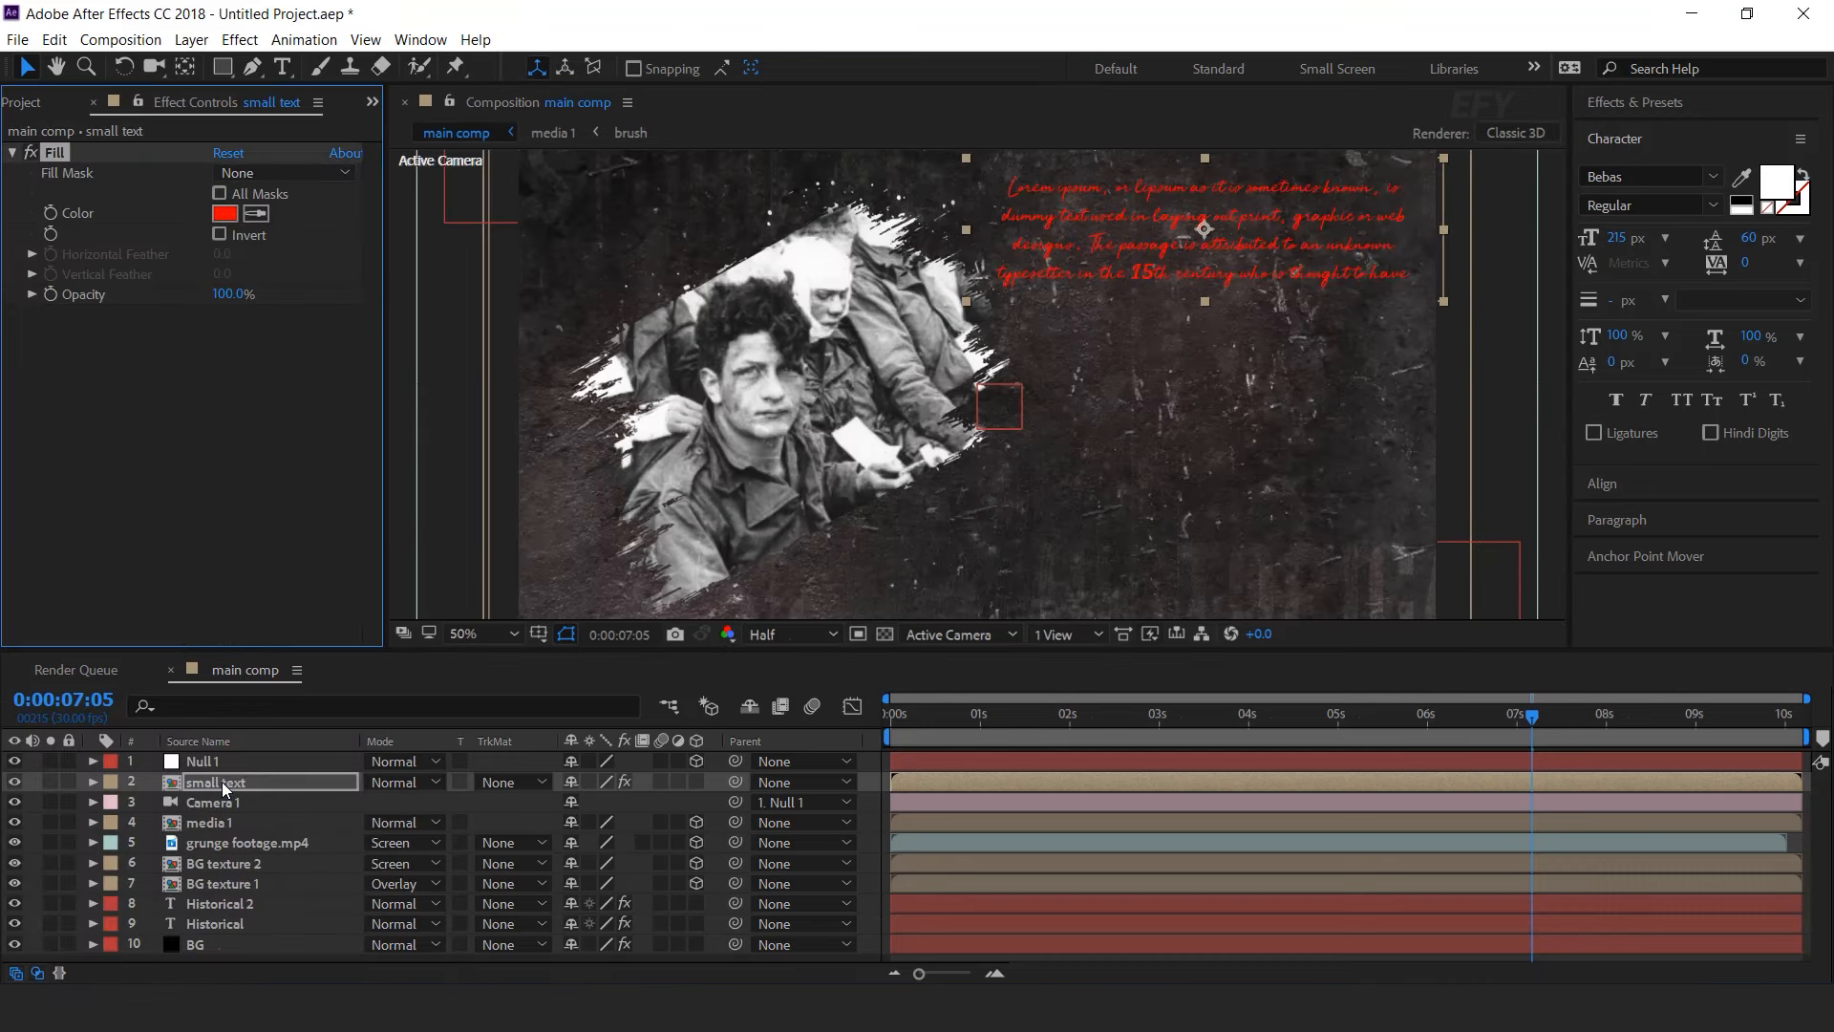
# - Set the small text layer's Fill color to the cream shade FAF0D5
pyautogui.click(224, 213)
pyautogui.moveTo(385, 465)
pyautogui.mouseDown()
pyautogui.moveTo(387, 489)
pyautogui.moveTo(387, 471)
pyautogui.mouseUp()
pyautogui.click(92, 207)
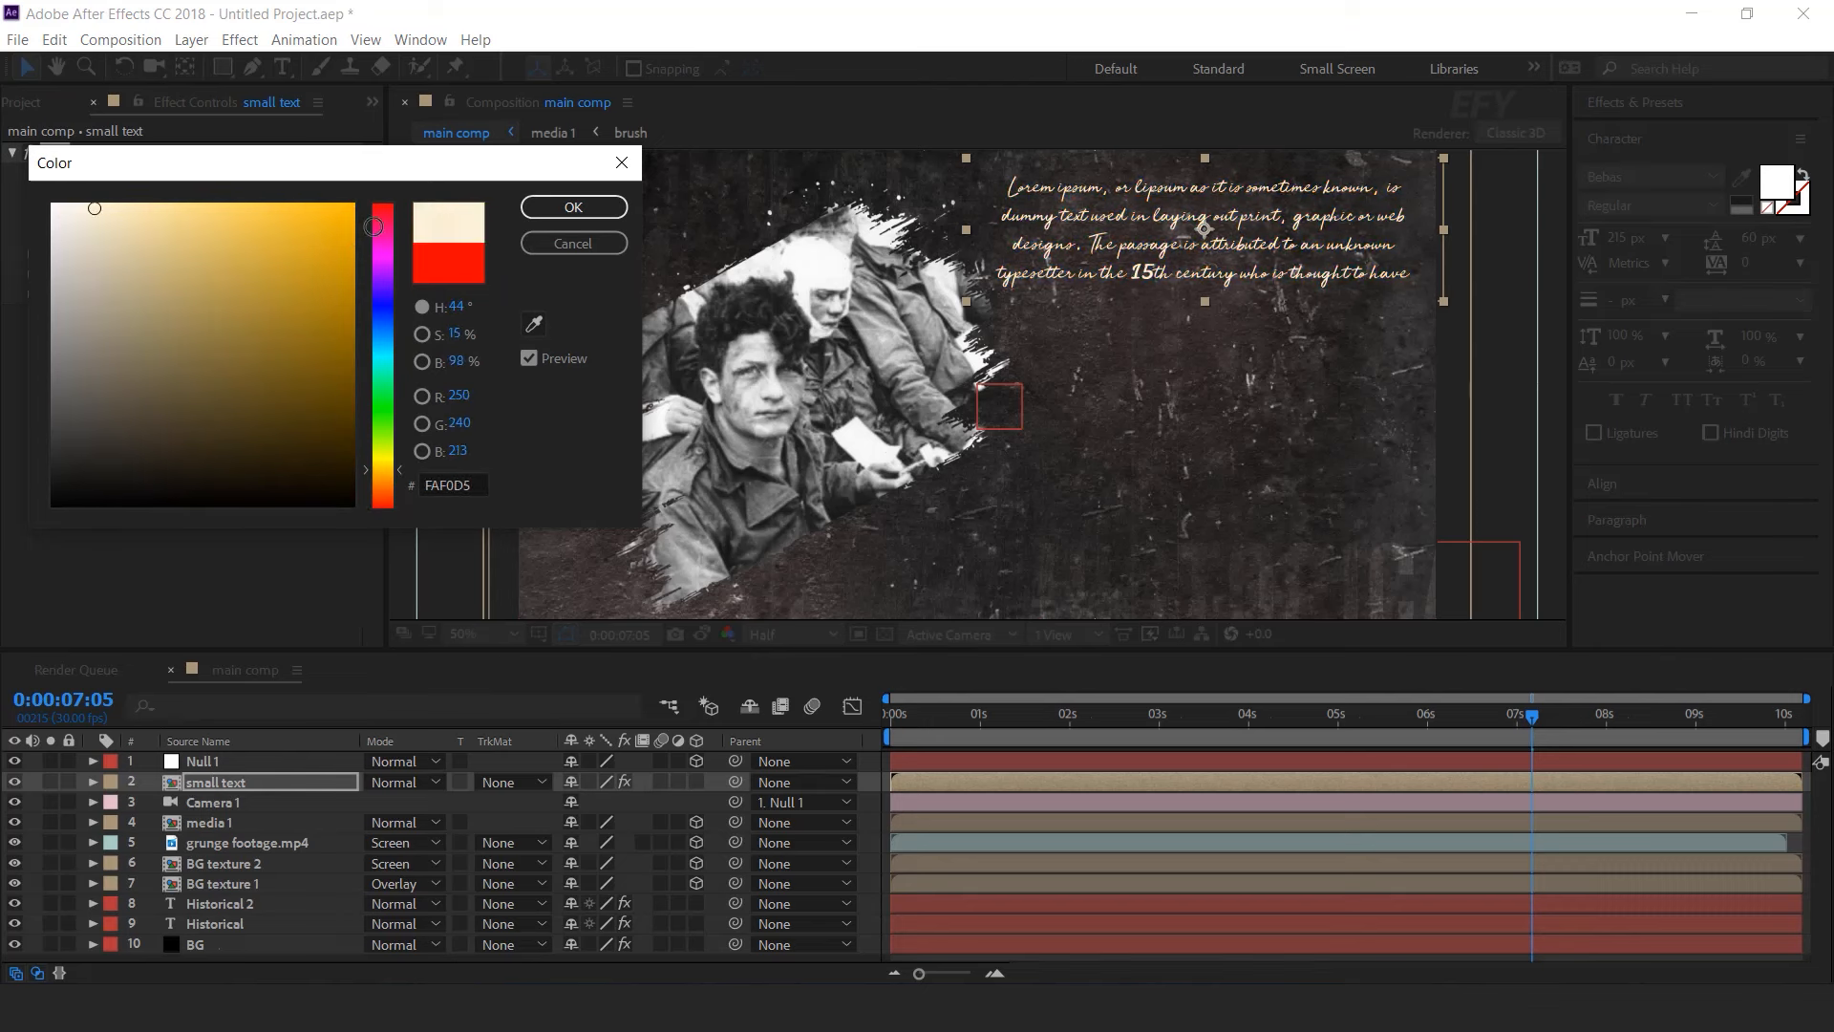
pyautogui.click(573, 207)
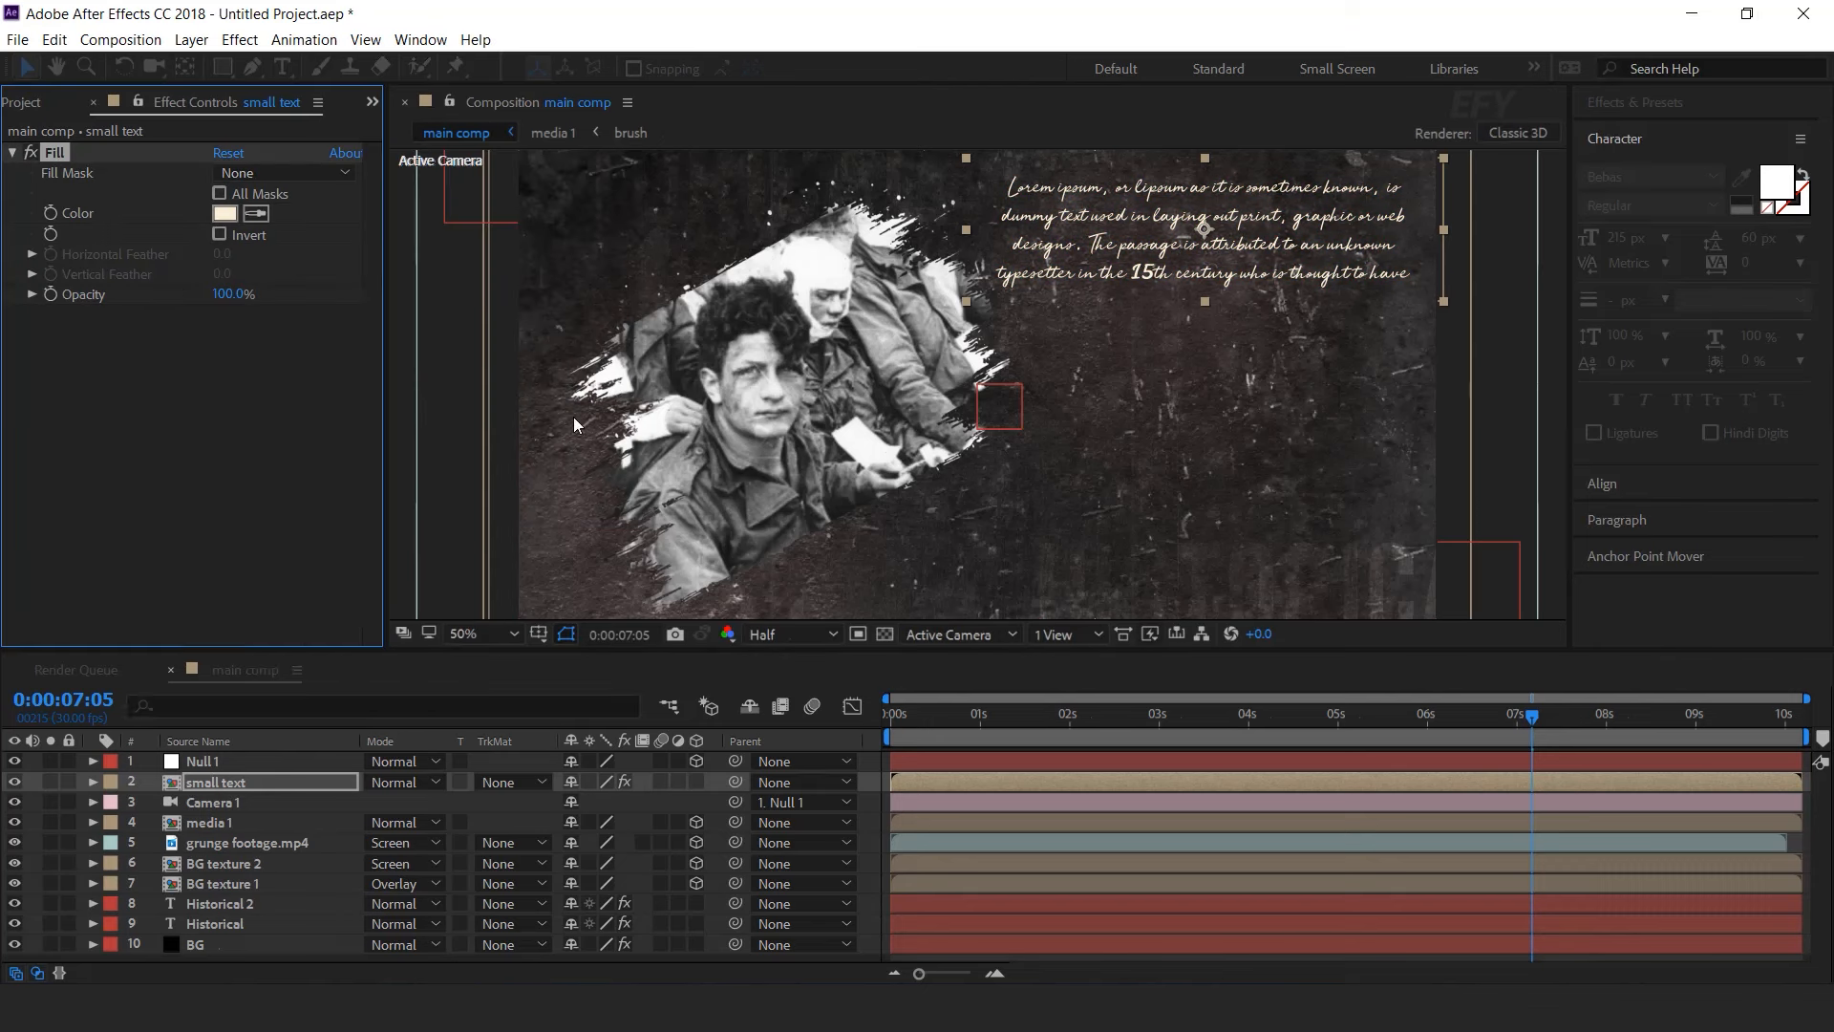
# - Make the small text layer 3D and place it behind the photo in depth, near the frame's upper-right corner
pyautogui.click(228, 780)
pyautogui.click(697, 782)
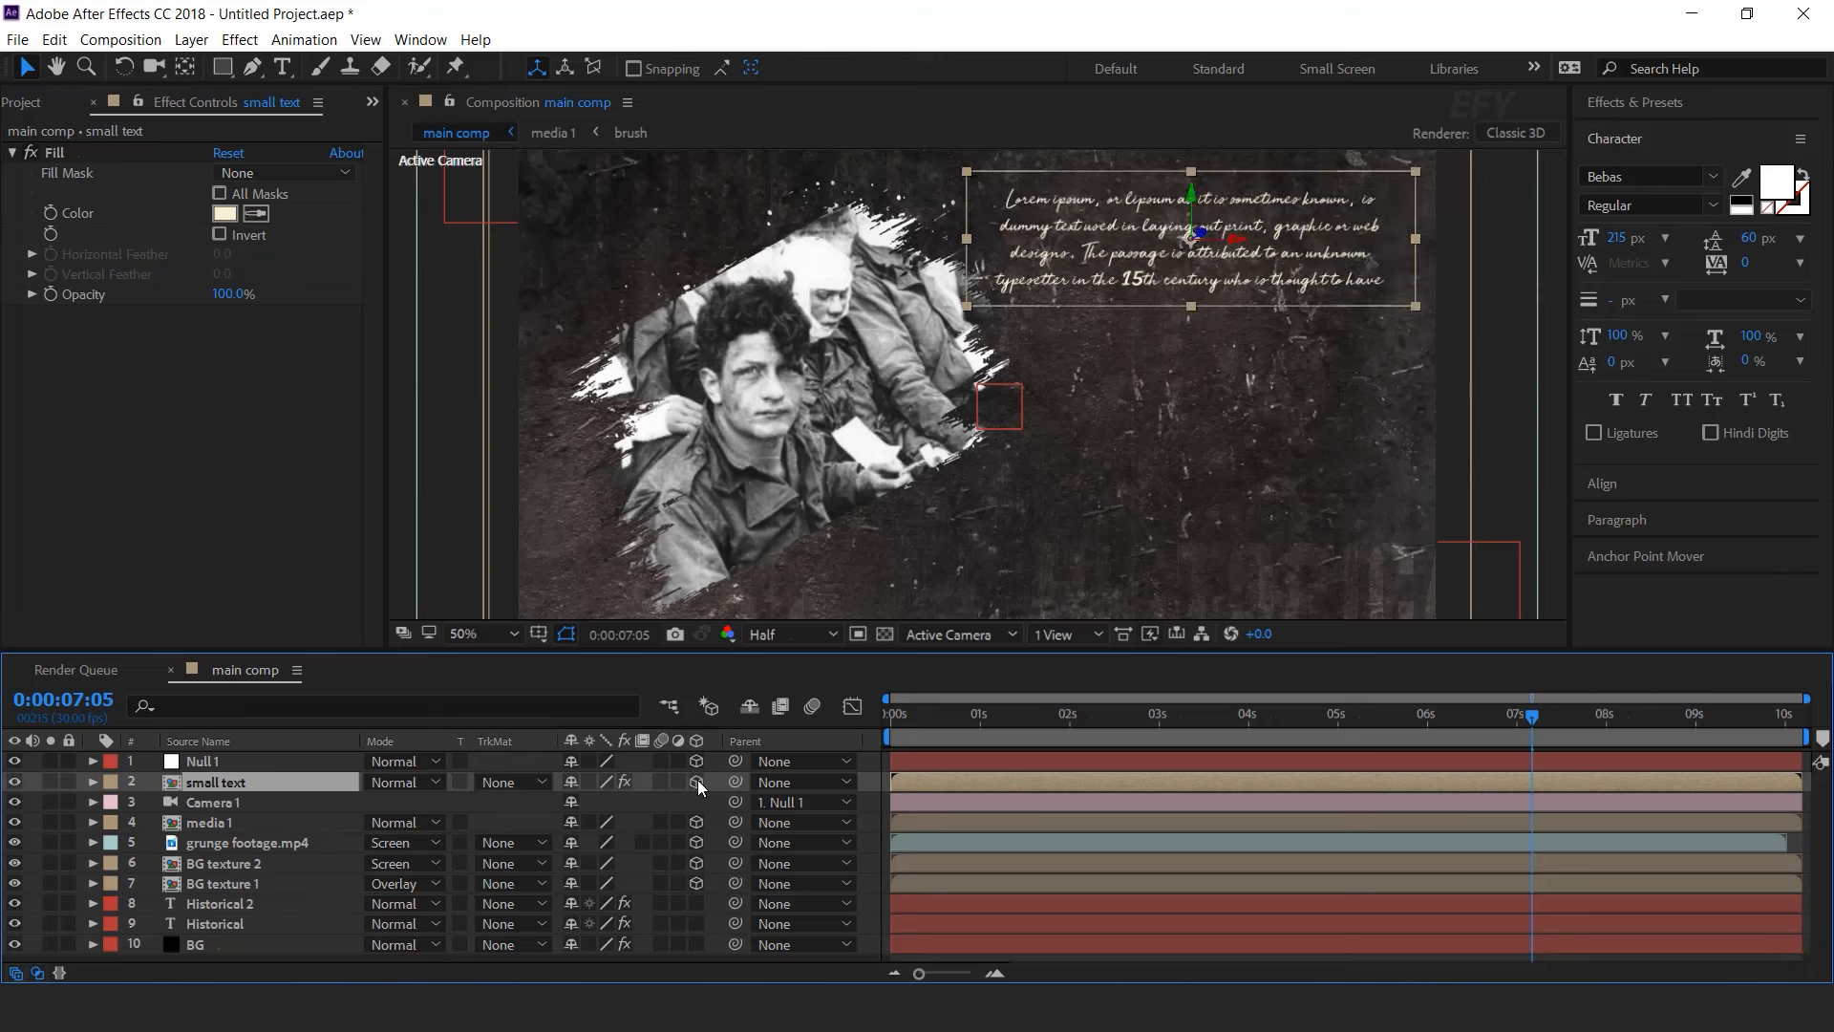
pyautogui.click(1060, 633)
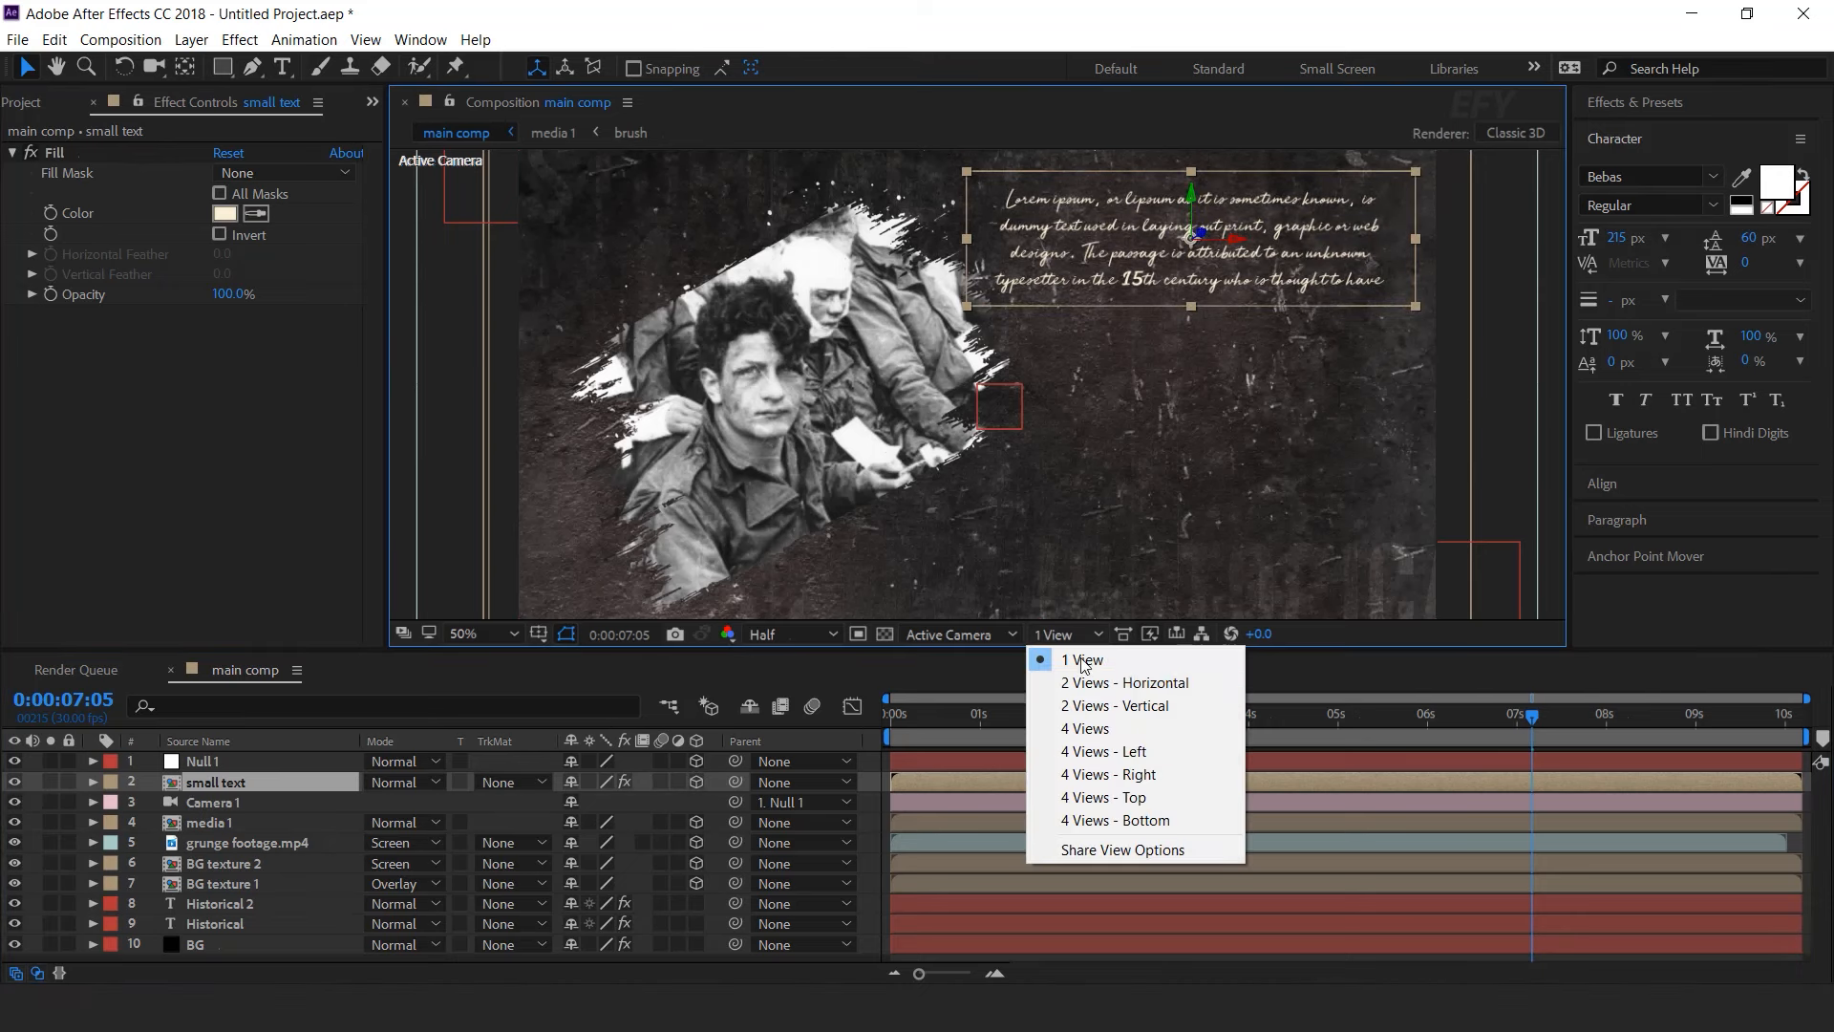
pyautogui.click(1099, 680)
pyautogui.moveTo(798, 409); pyautogui.dragTo(798, 340)
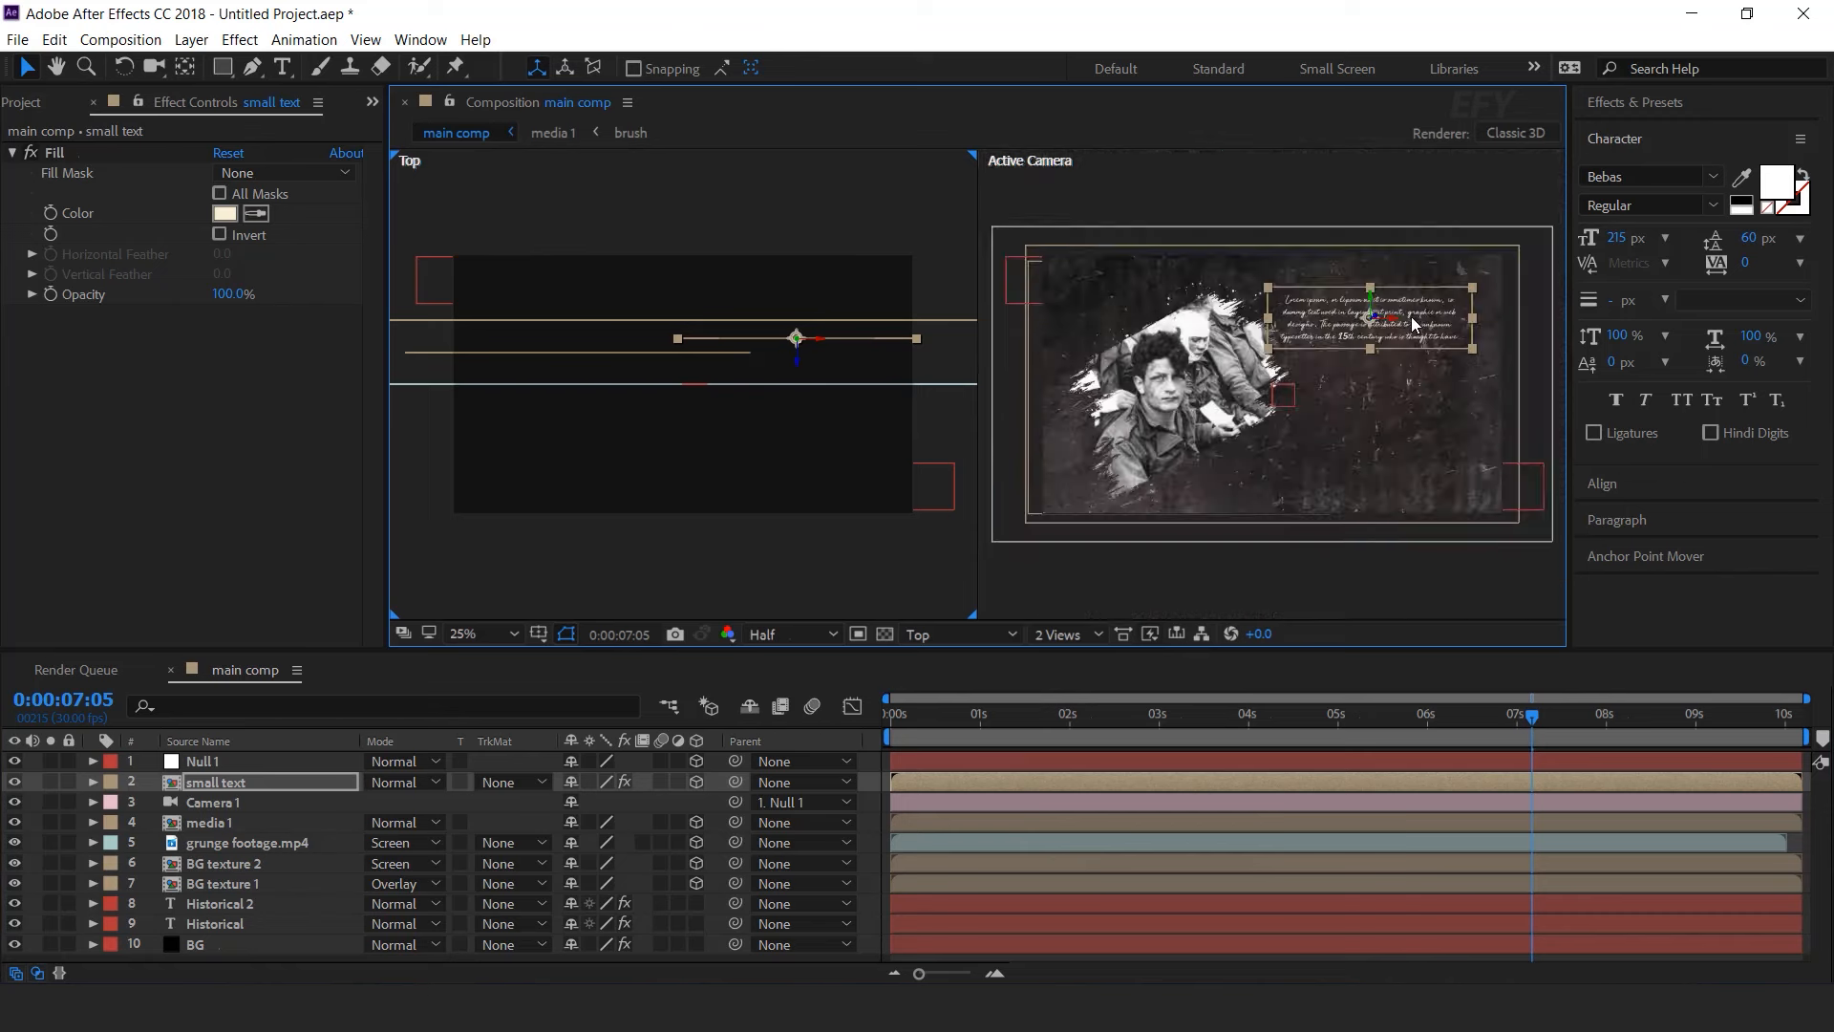
pyautogui.moveTo(1371, 298); pyautogui.dragTo(1388, 274)
# - Set the small text layer's scale to 80%
pyautogui.moveTo(1305, 728); pyautogui.dragTo(1054, 718)
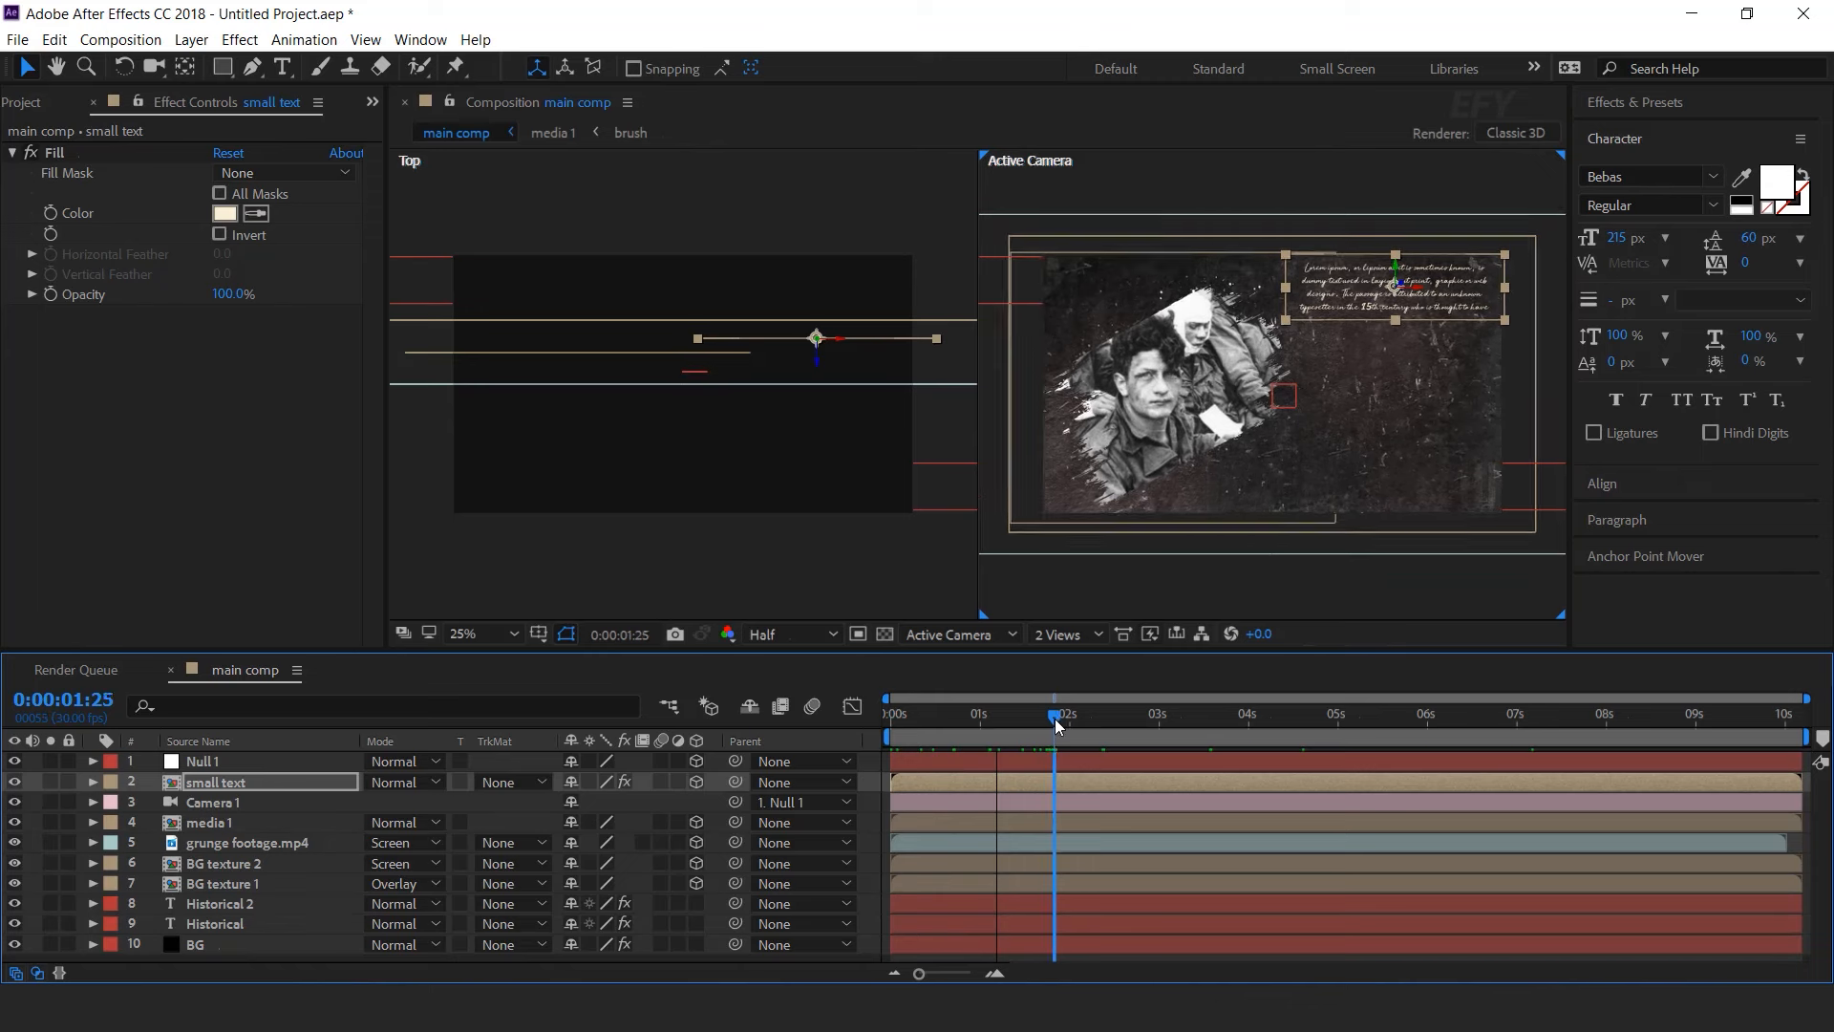
pyautogui.press('s')
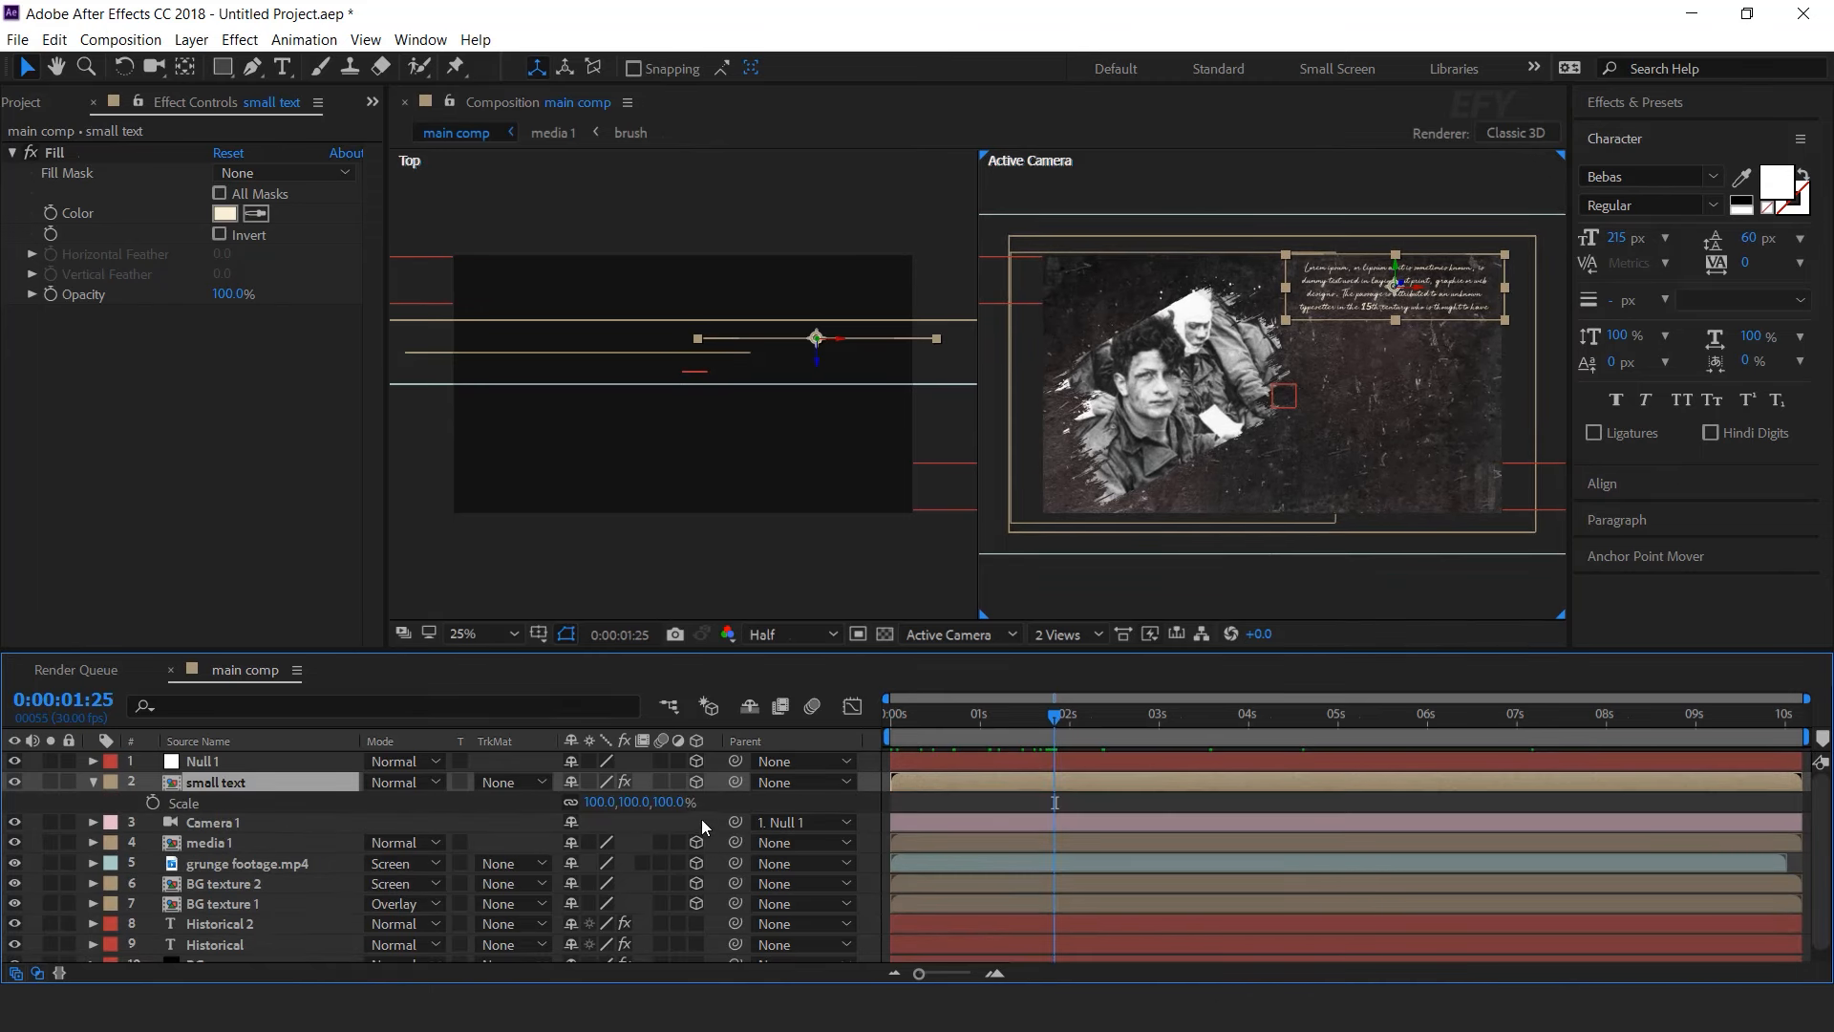
pyautogui.press('F2')
pyautogui.write('80')
pyautogui.press('Return')
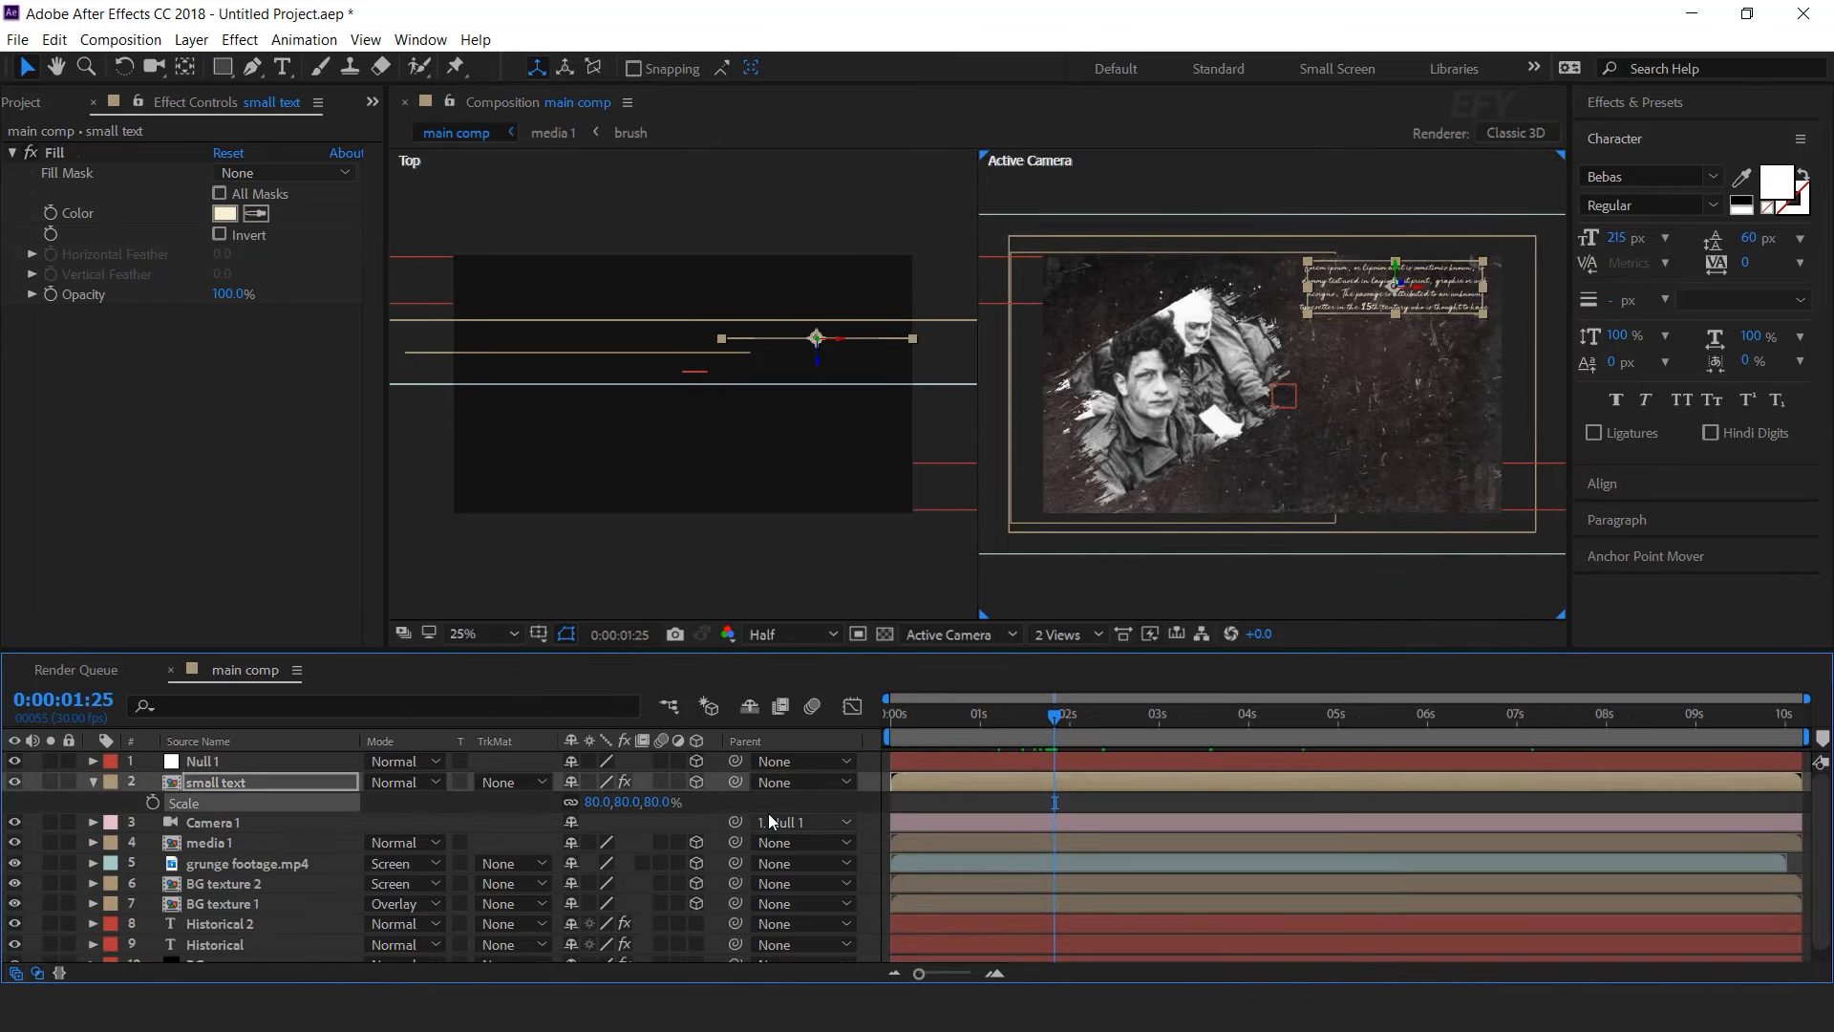
# - Duplicate the small text layer and place the copy over the lower-left corner of the photo area
pyautogui.click(92, 781)
pyautogui.hotkey('ctrl', 'd')
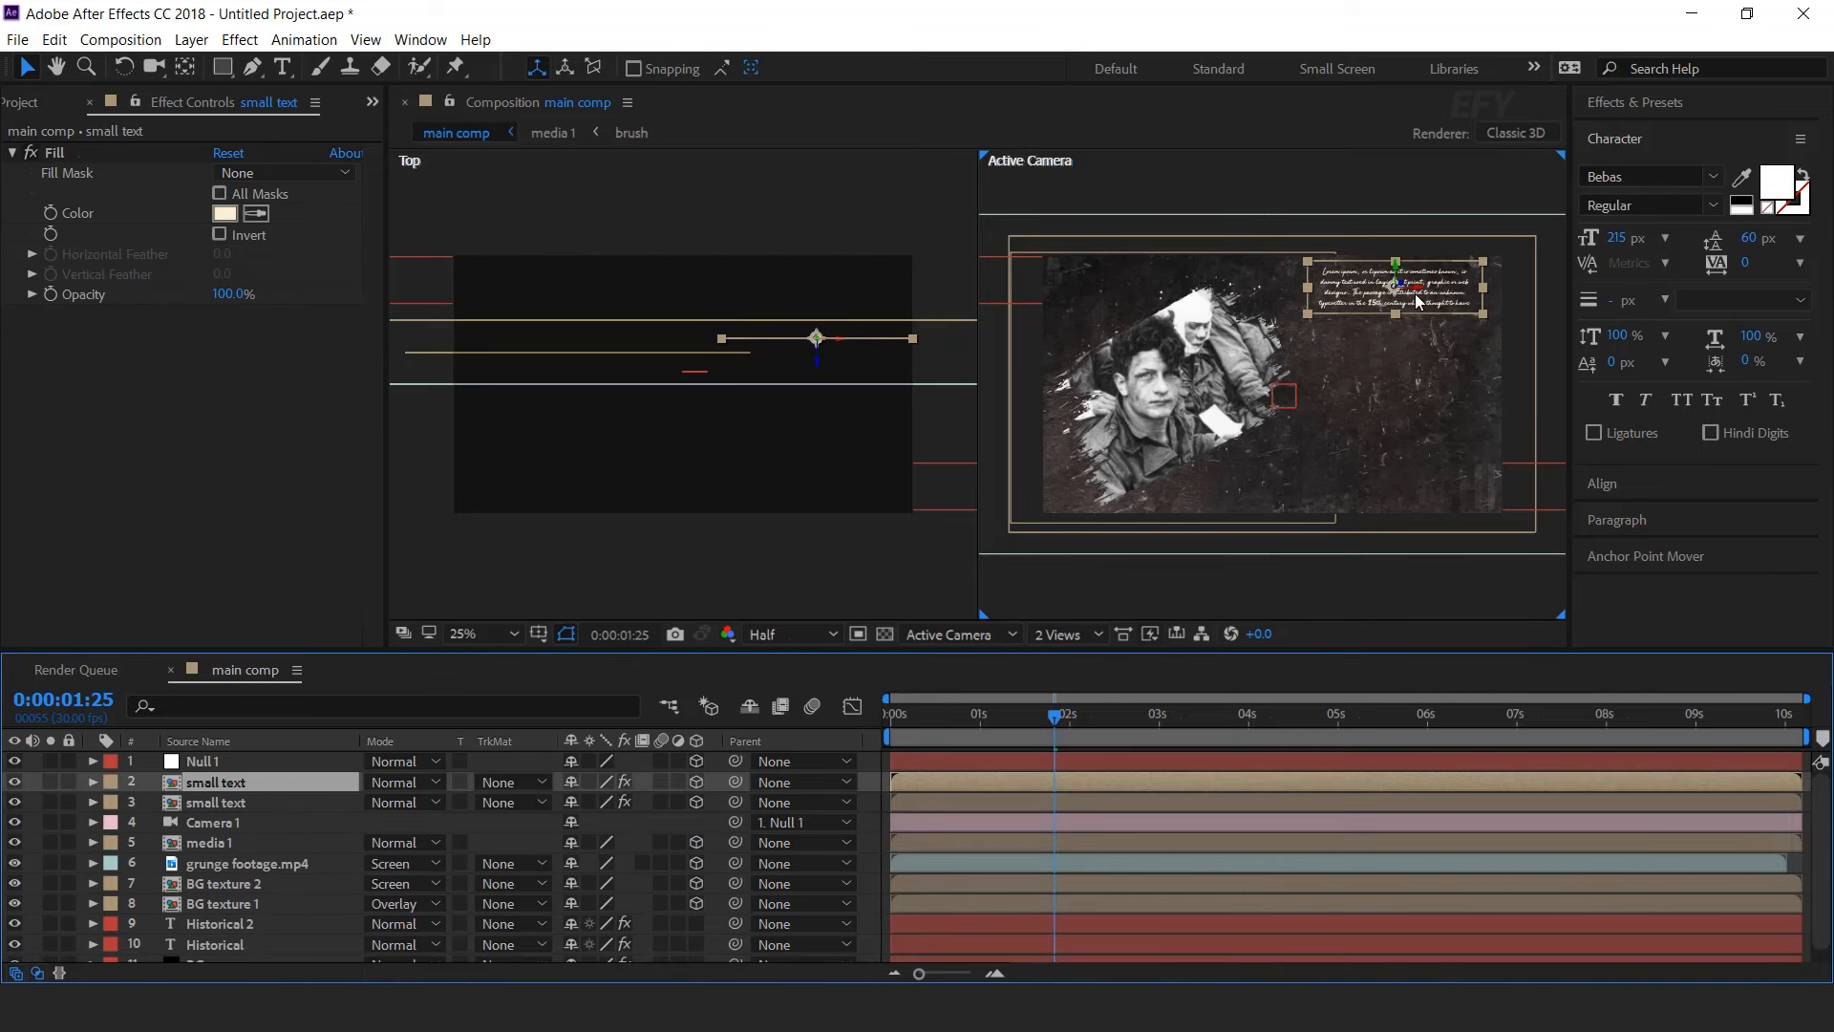
pyautogui.moveTo(1402, 291); pyautogui.dragTo(1149, 508)
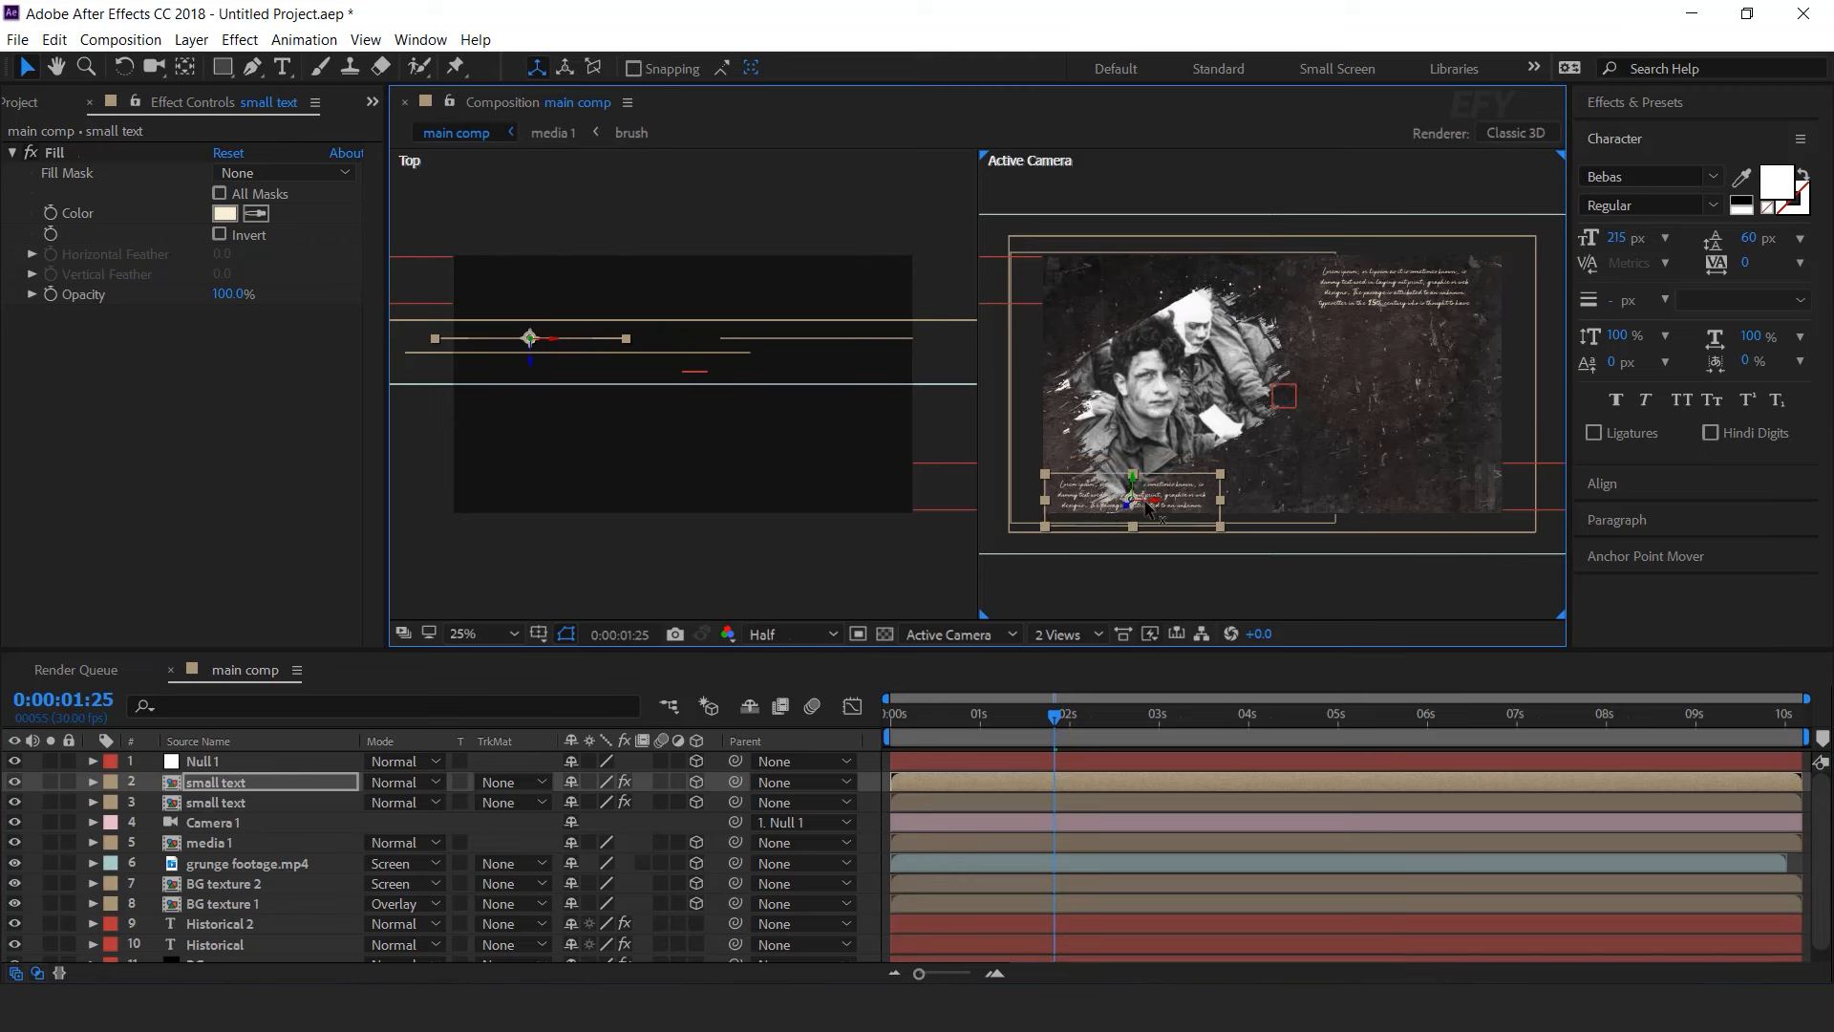
# - Move both small text layers below media 1 in the layer order and return to a single-view layout
pyautogui.click(261, 781)
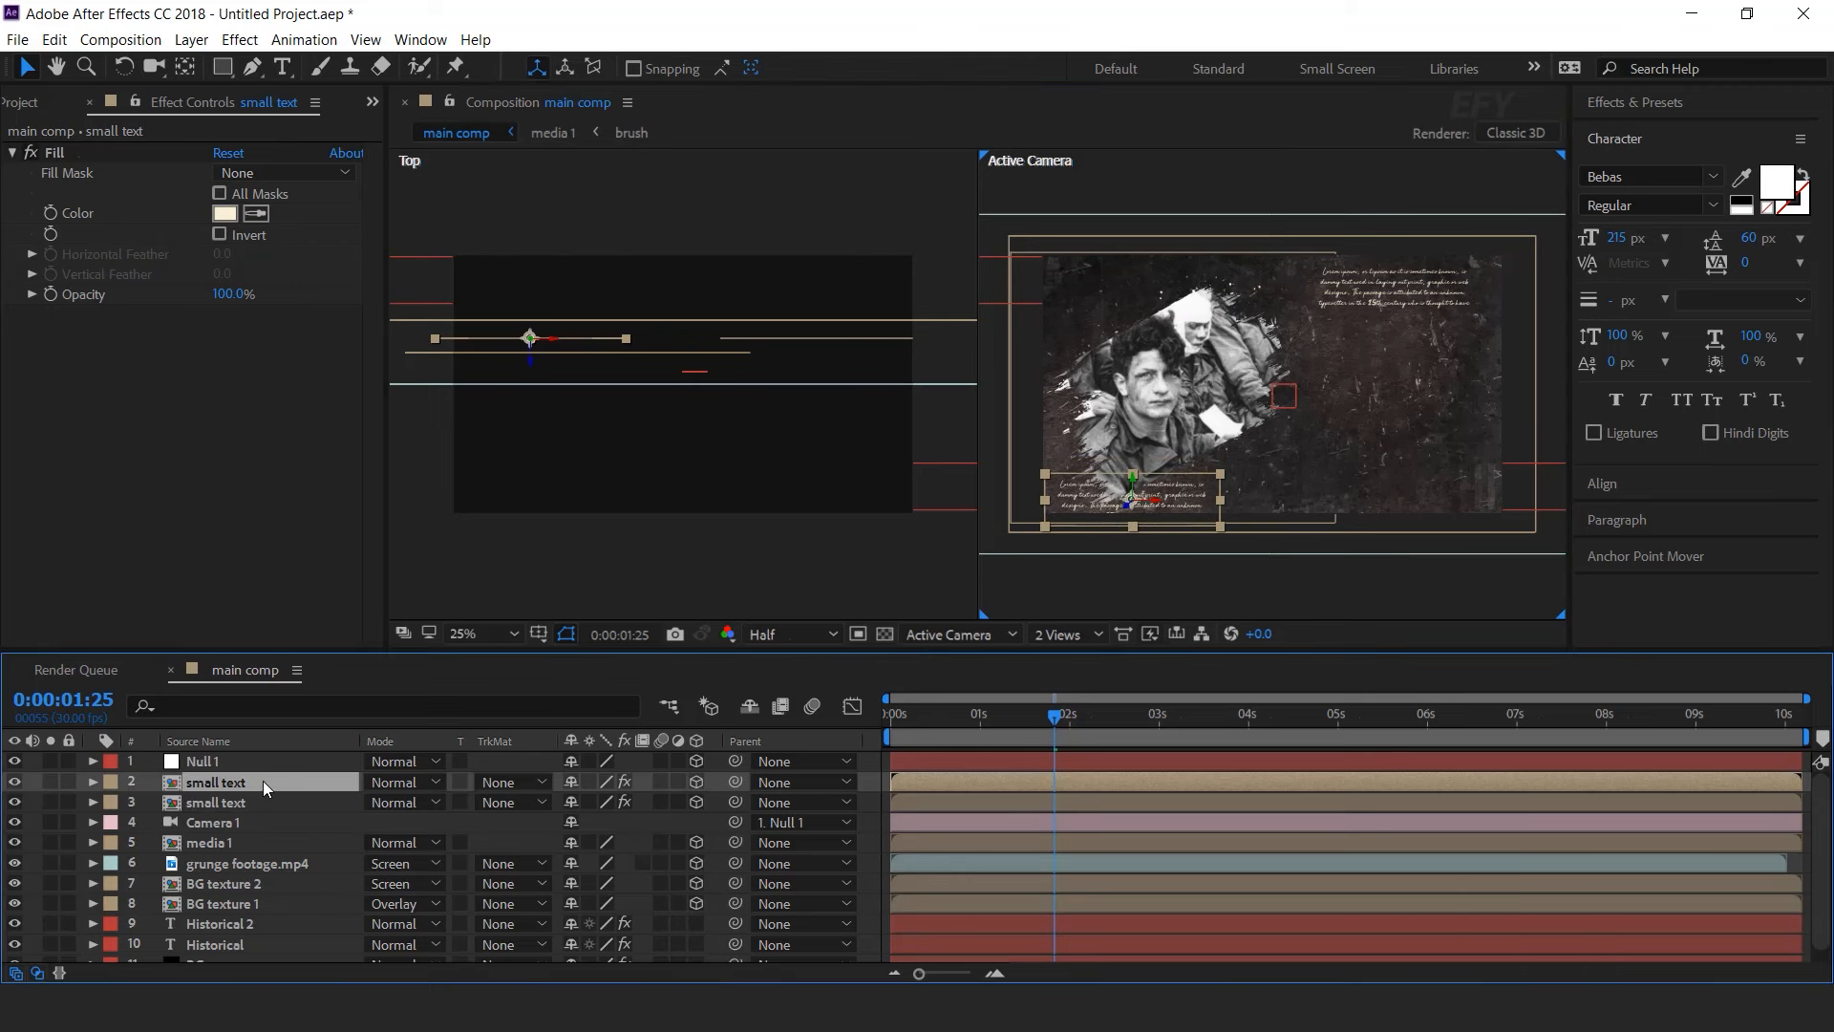
pyautogui.keyDown('shift'); pyautogui.click(239, 801); pyautogui.keyUp('shift')
pyautogui.moveTo(229, 802)
pyautogui.mouseDown()
pyautogui.moveTo(233, 850)
pyautogui.moveTo(237, 828)
pyautogui.mouseUp()
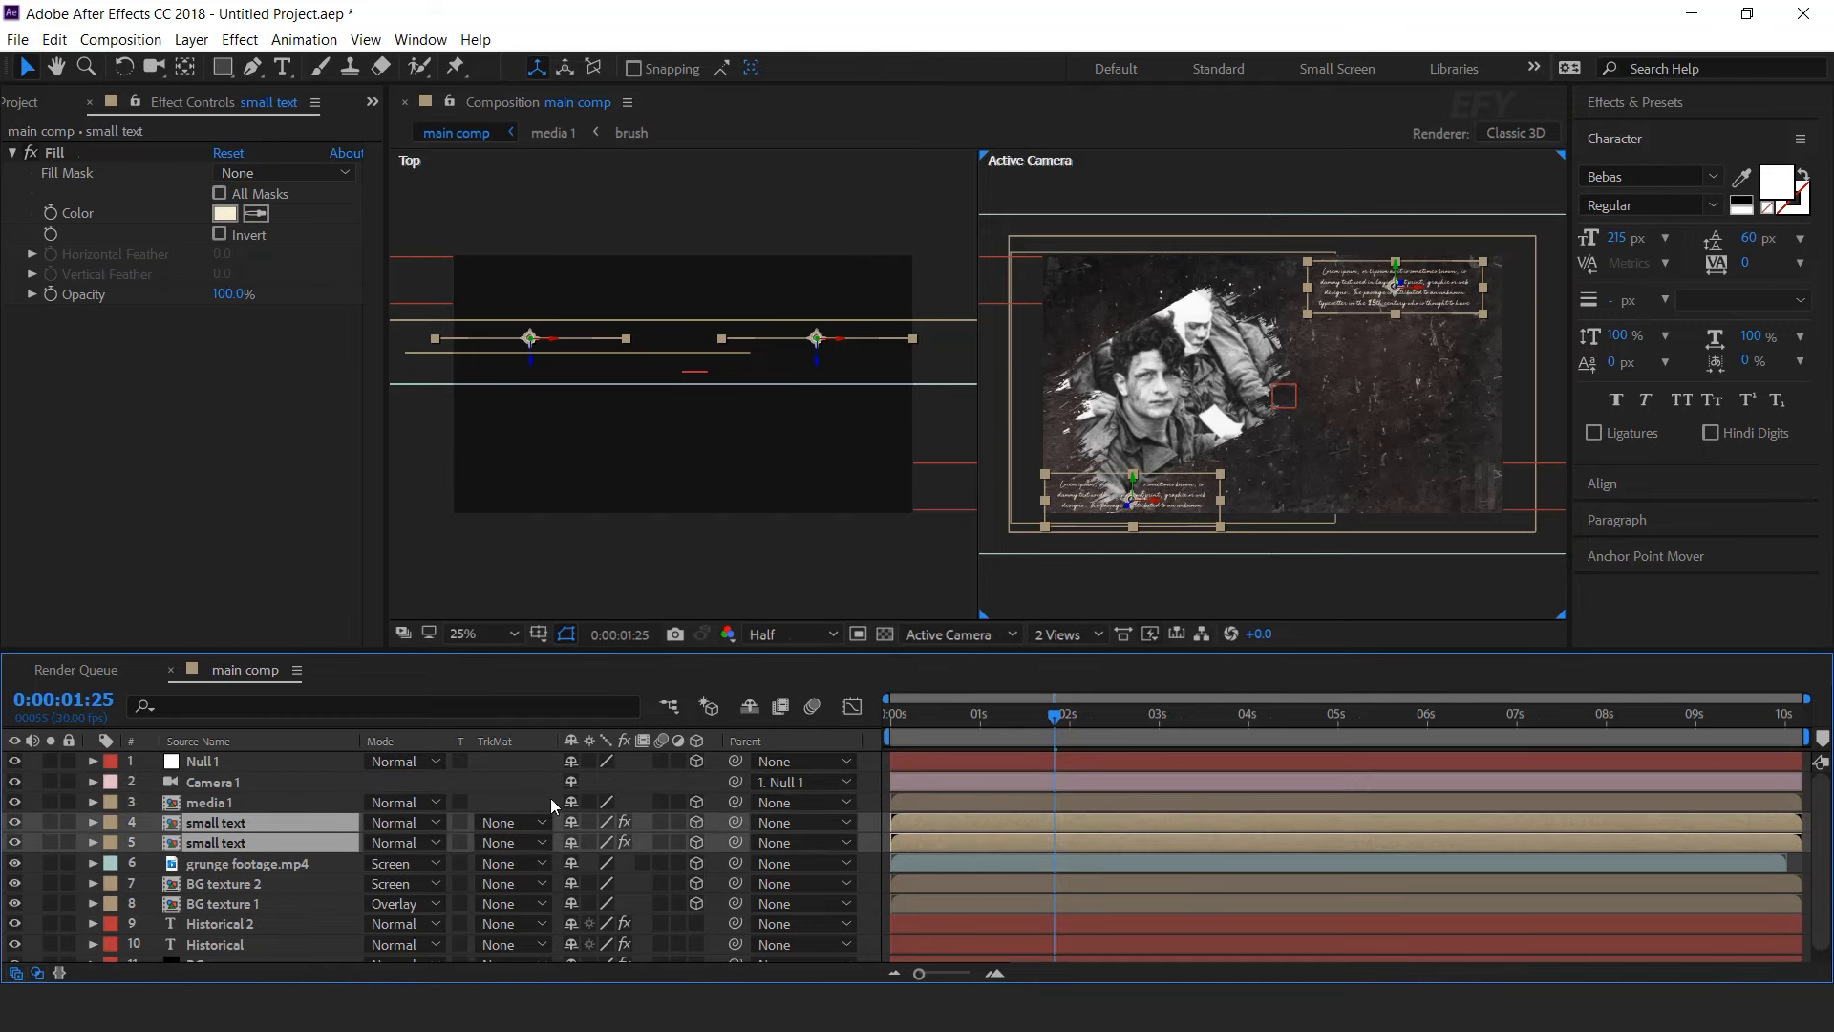
pyautogui.click(875, 828)
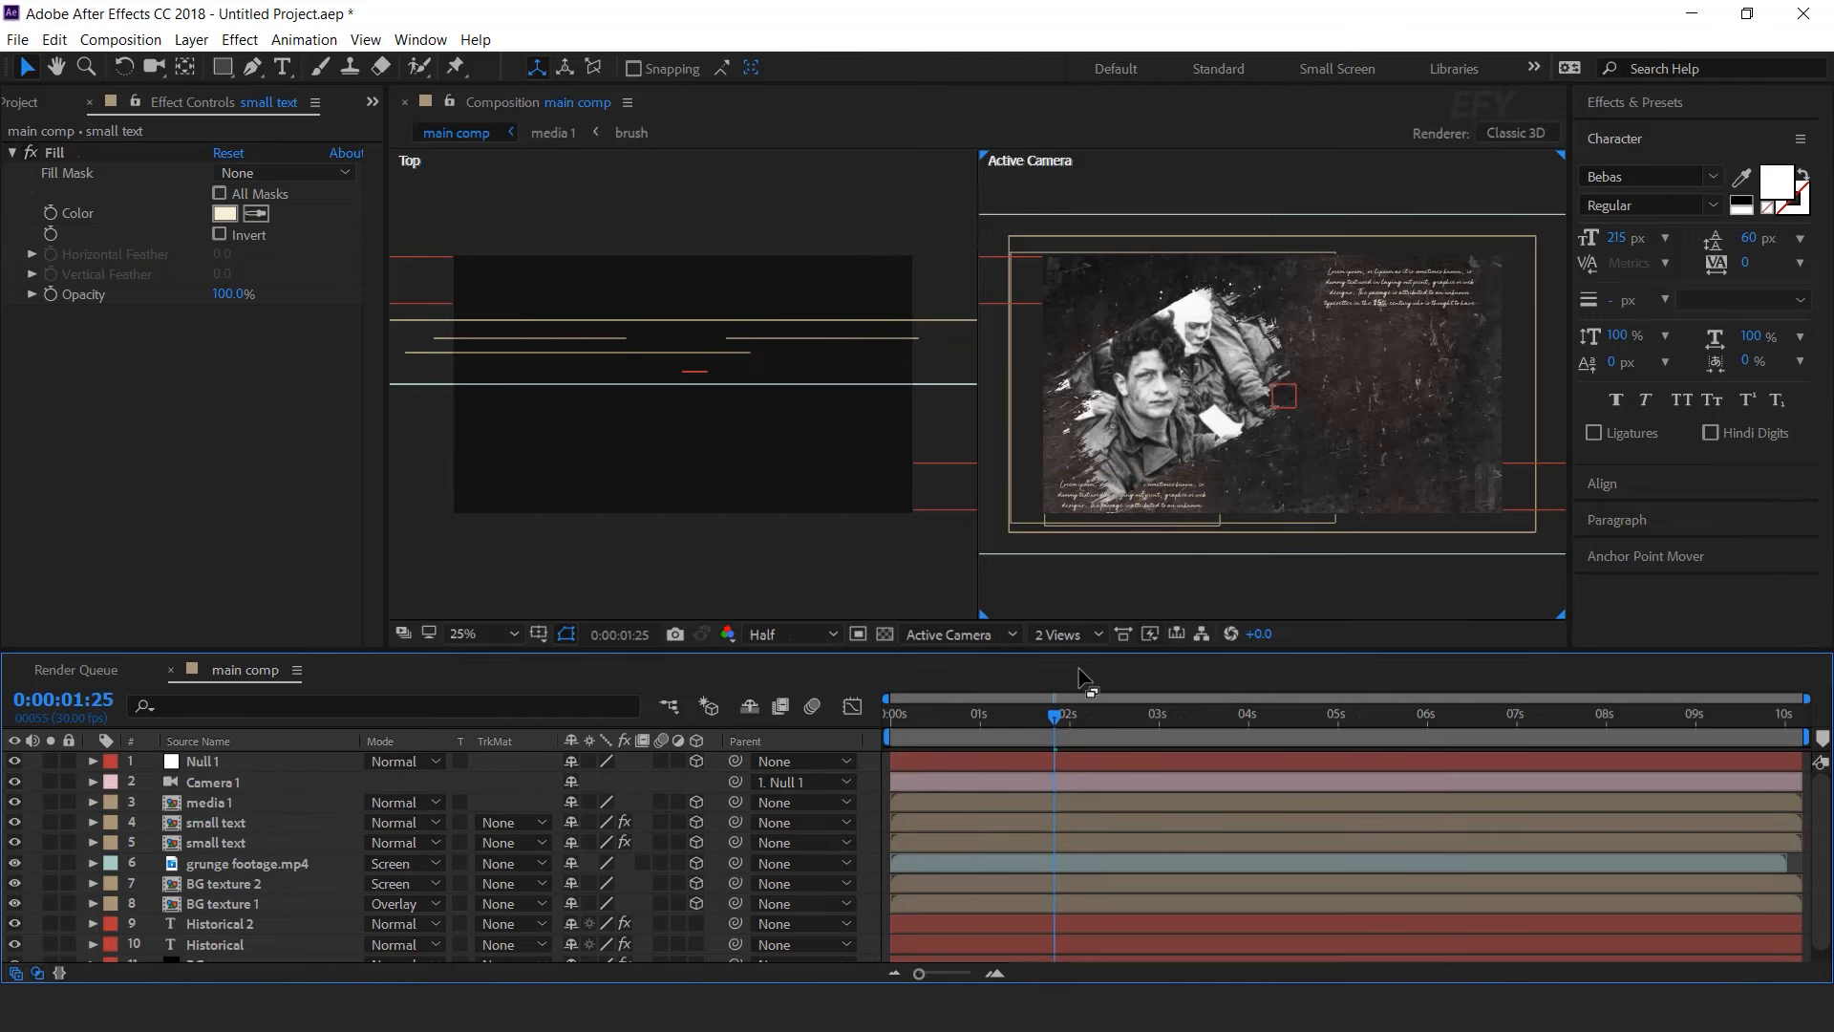
pyautogui.click(1087, 634)
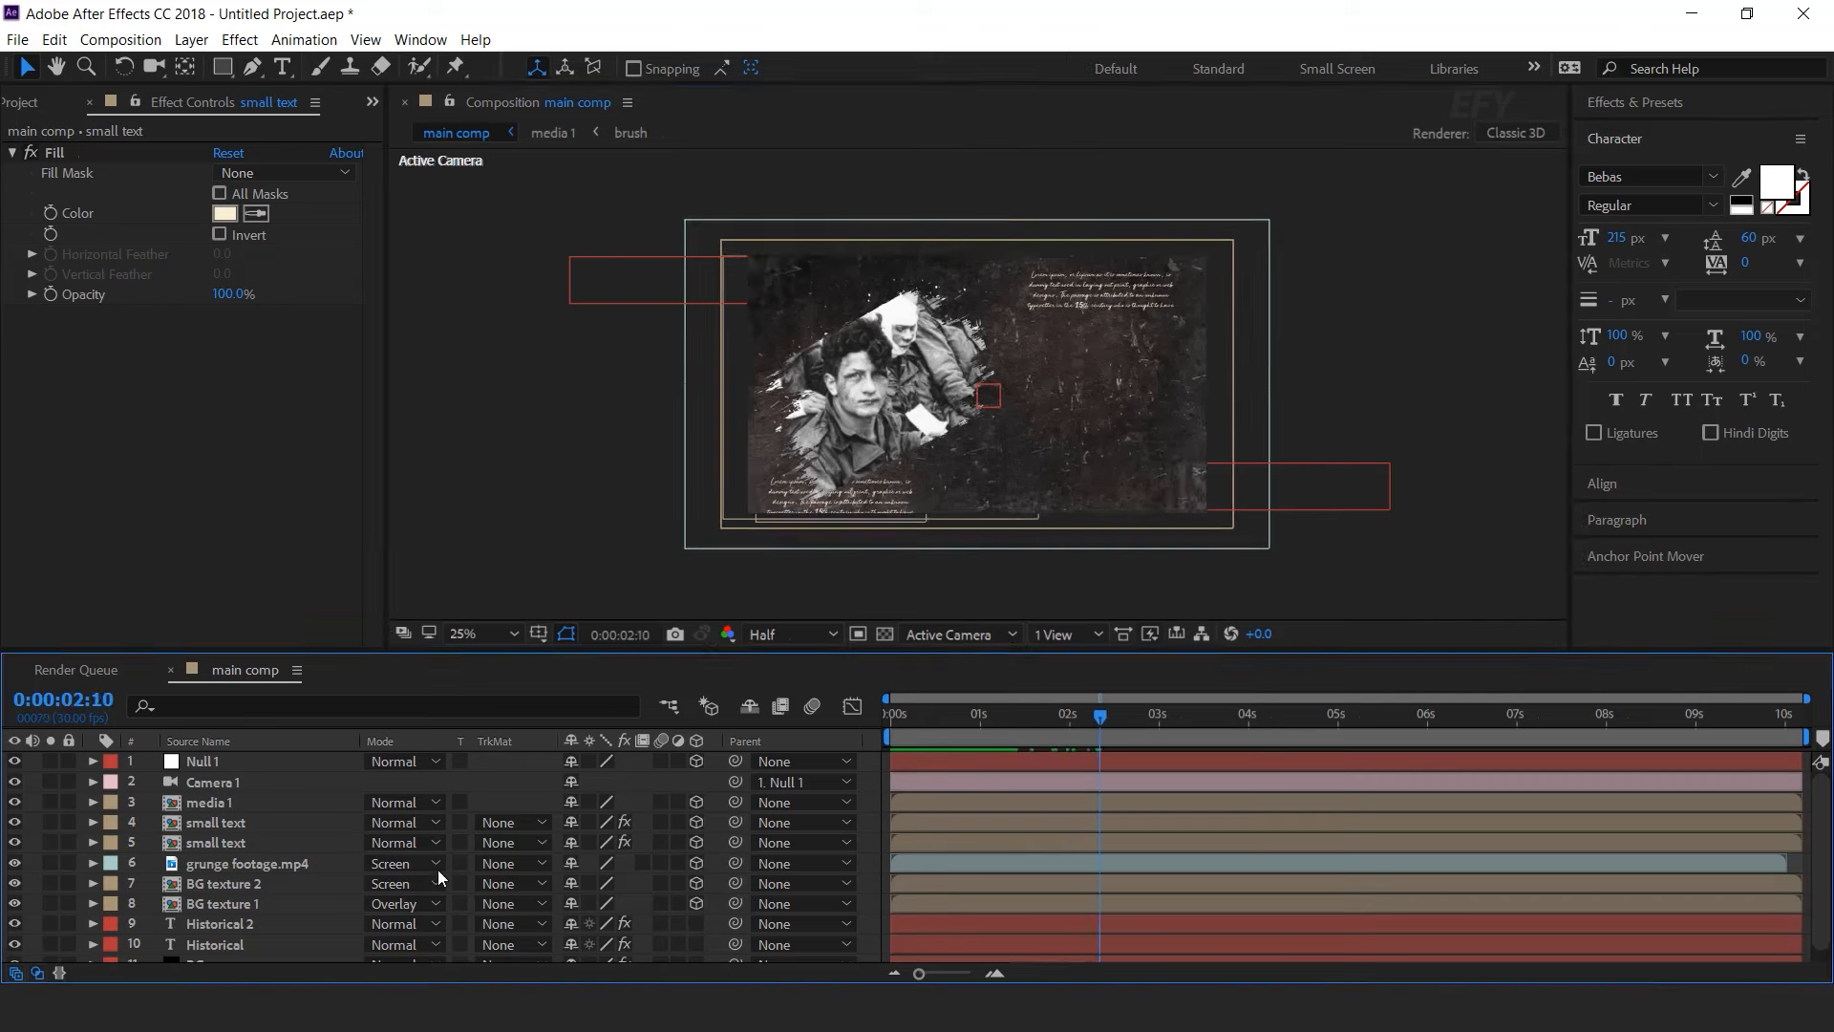
# - Open the small text composition and add an Opacity text animator to its paragraph layer
pyautogui.doubleClick(237, 823)
pyautogui.moveTo(998, 716); pyautogui.dragTo(1136, 726)
pyautogui.click(224, 800)
pyautogui.click(92, 762)
pyautogui.click(709, 784)
pyautogui.click(769, 506)
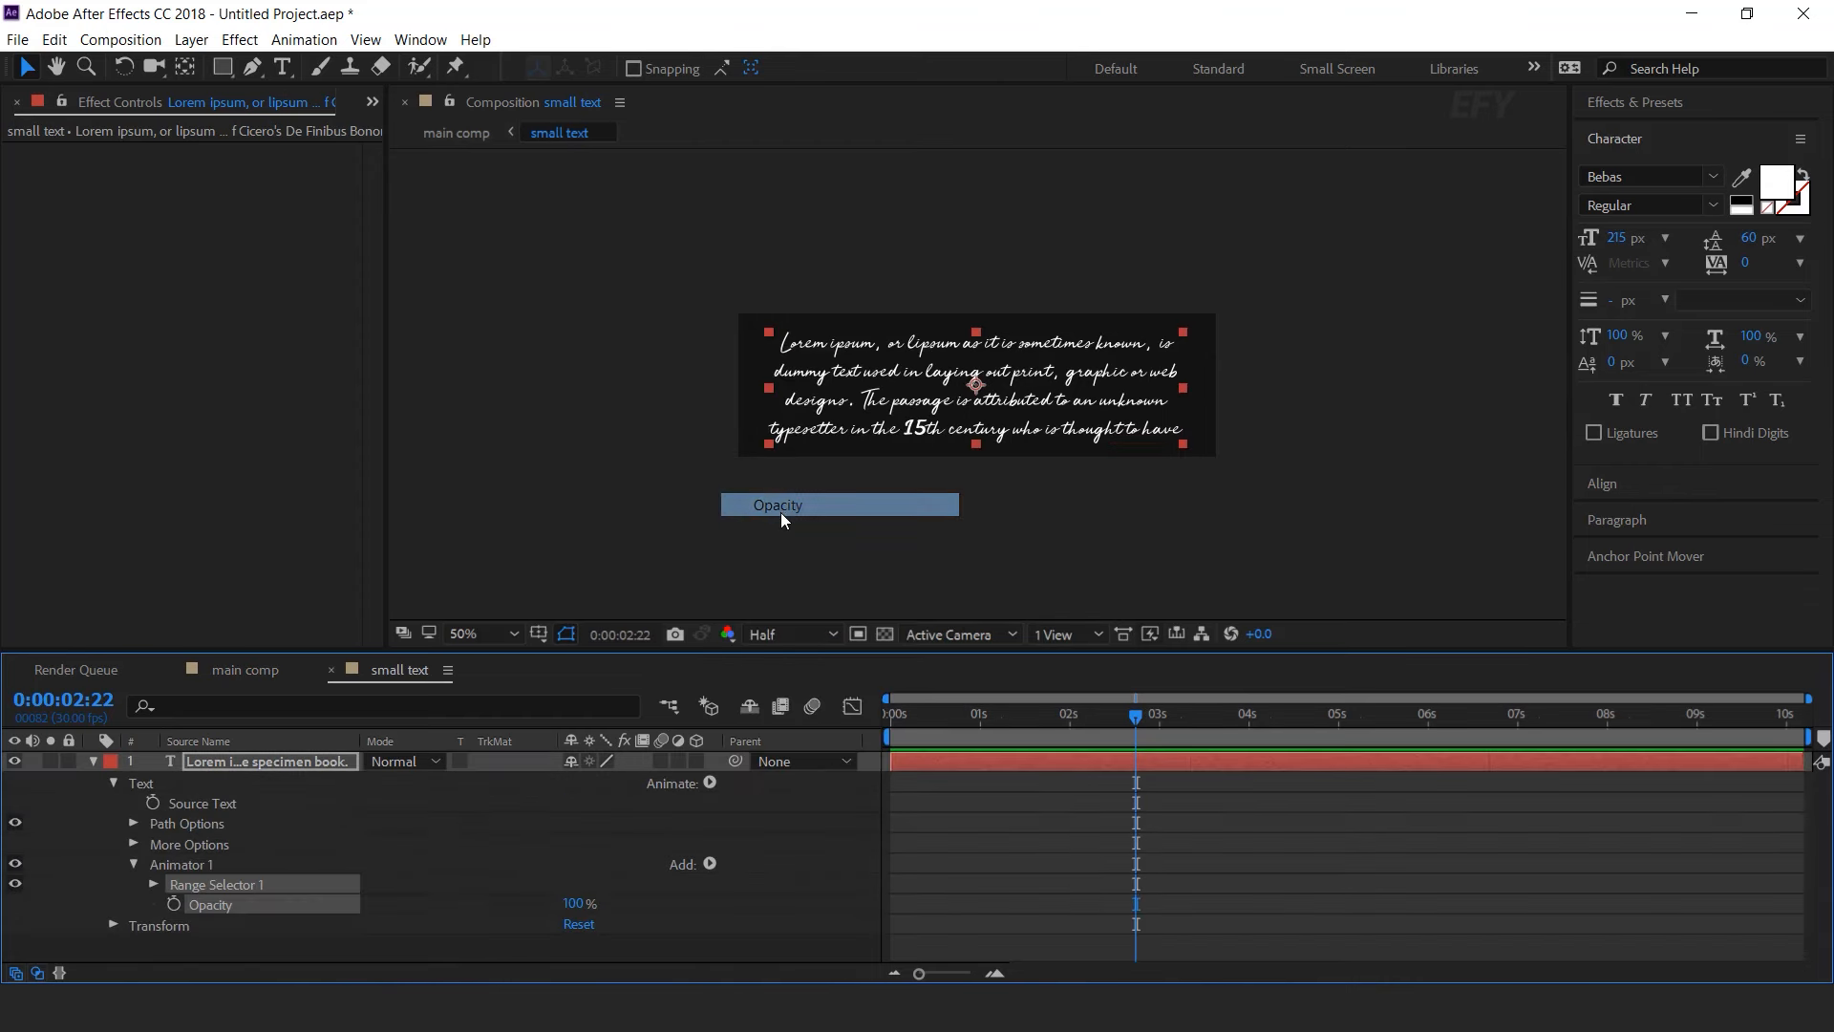
# - Set the text animator's Opacity to 0%
pyautogui.click(146, 880)
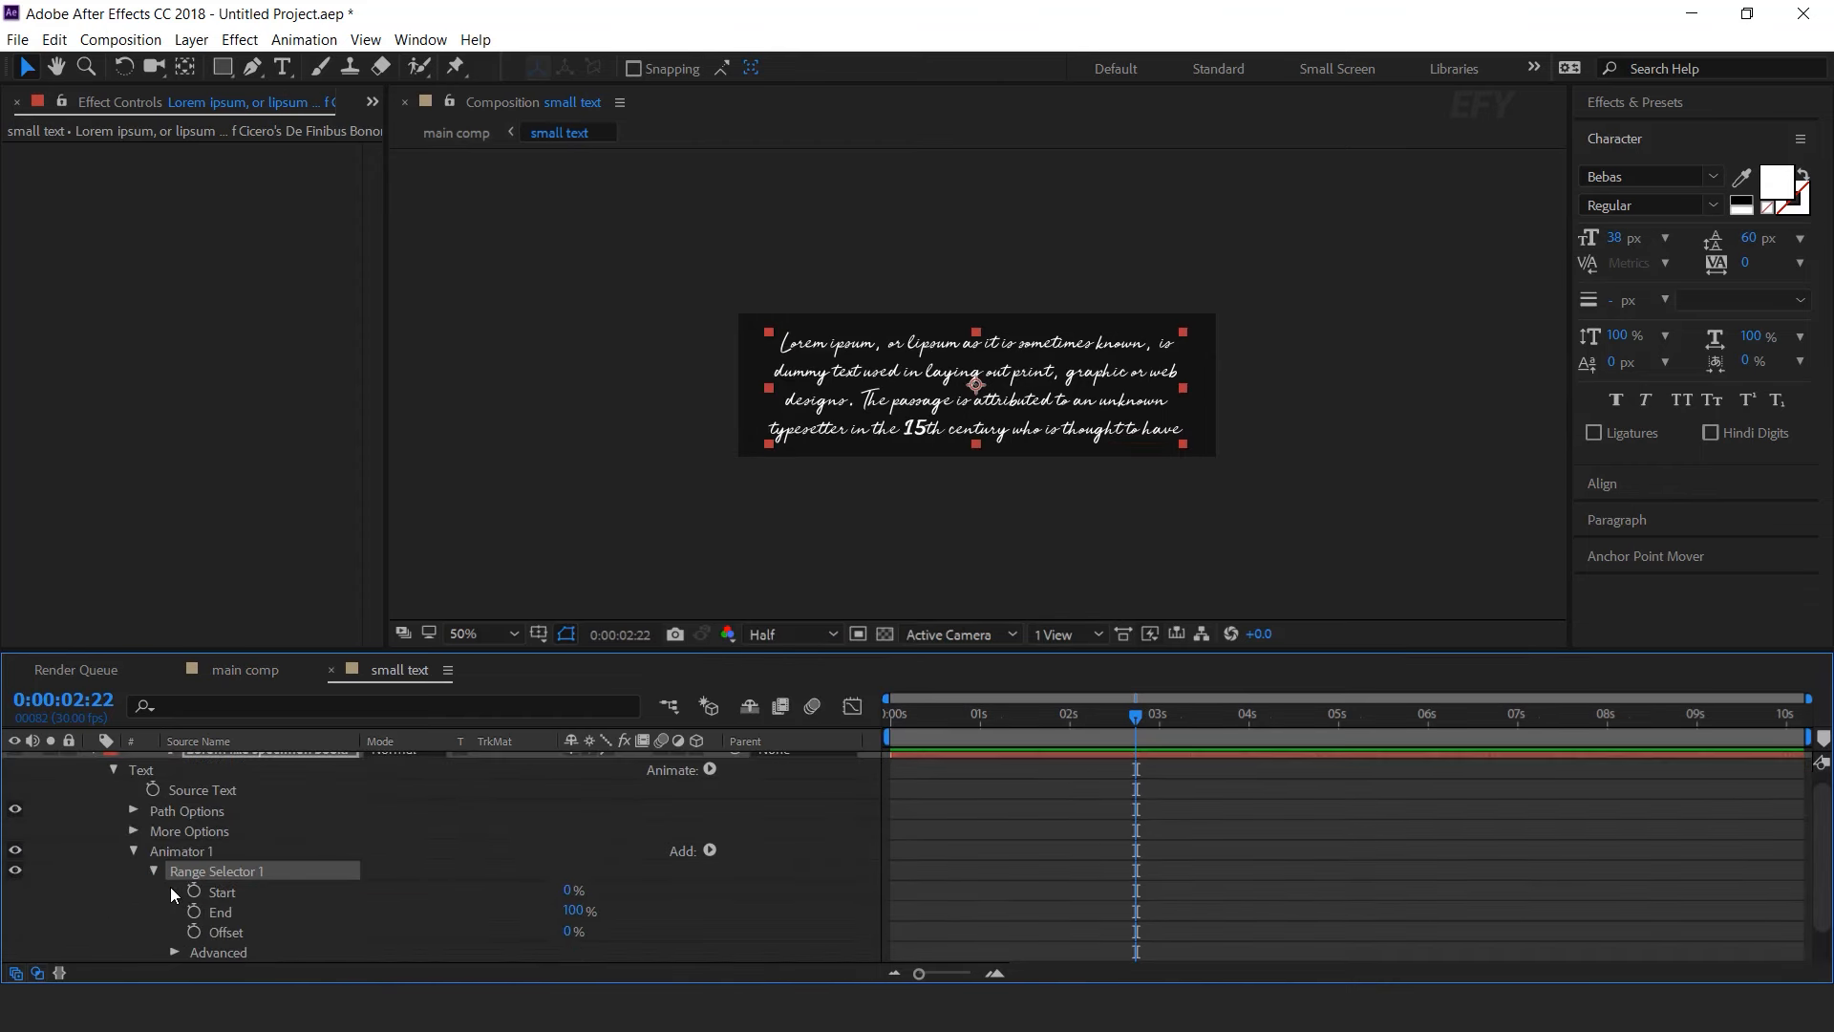
pyautogui.scroll(-1, 170, 887)
pyautogui.click(331, 933)
pyautogui.moveTo(942, 743); pyautogui.dragTo(772, 745)
# - Keyframe the Range Selector's Start from 0% at 0:00:00:00 to 100% at 0:00:01:10
pyautogui.click(197, 870)
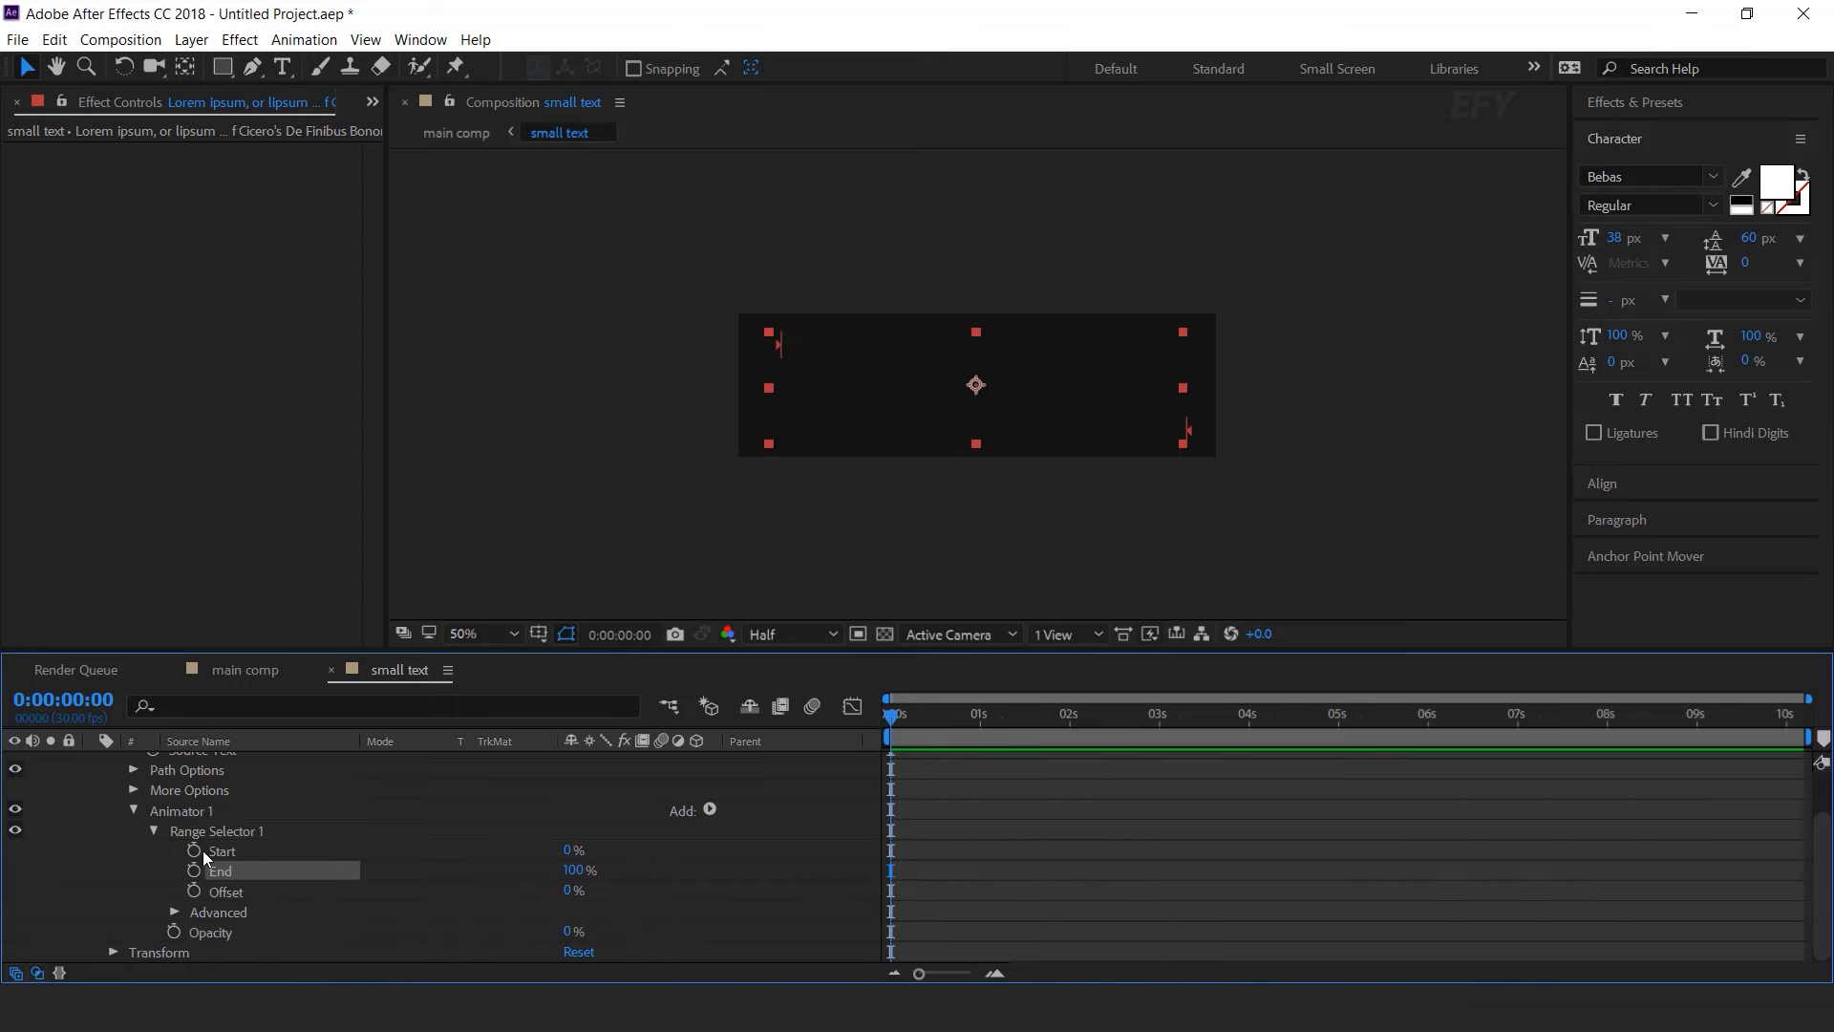
pyautogui.click(195, 850)
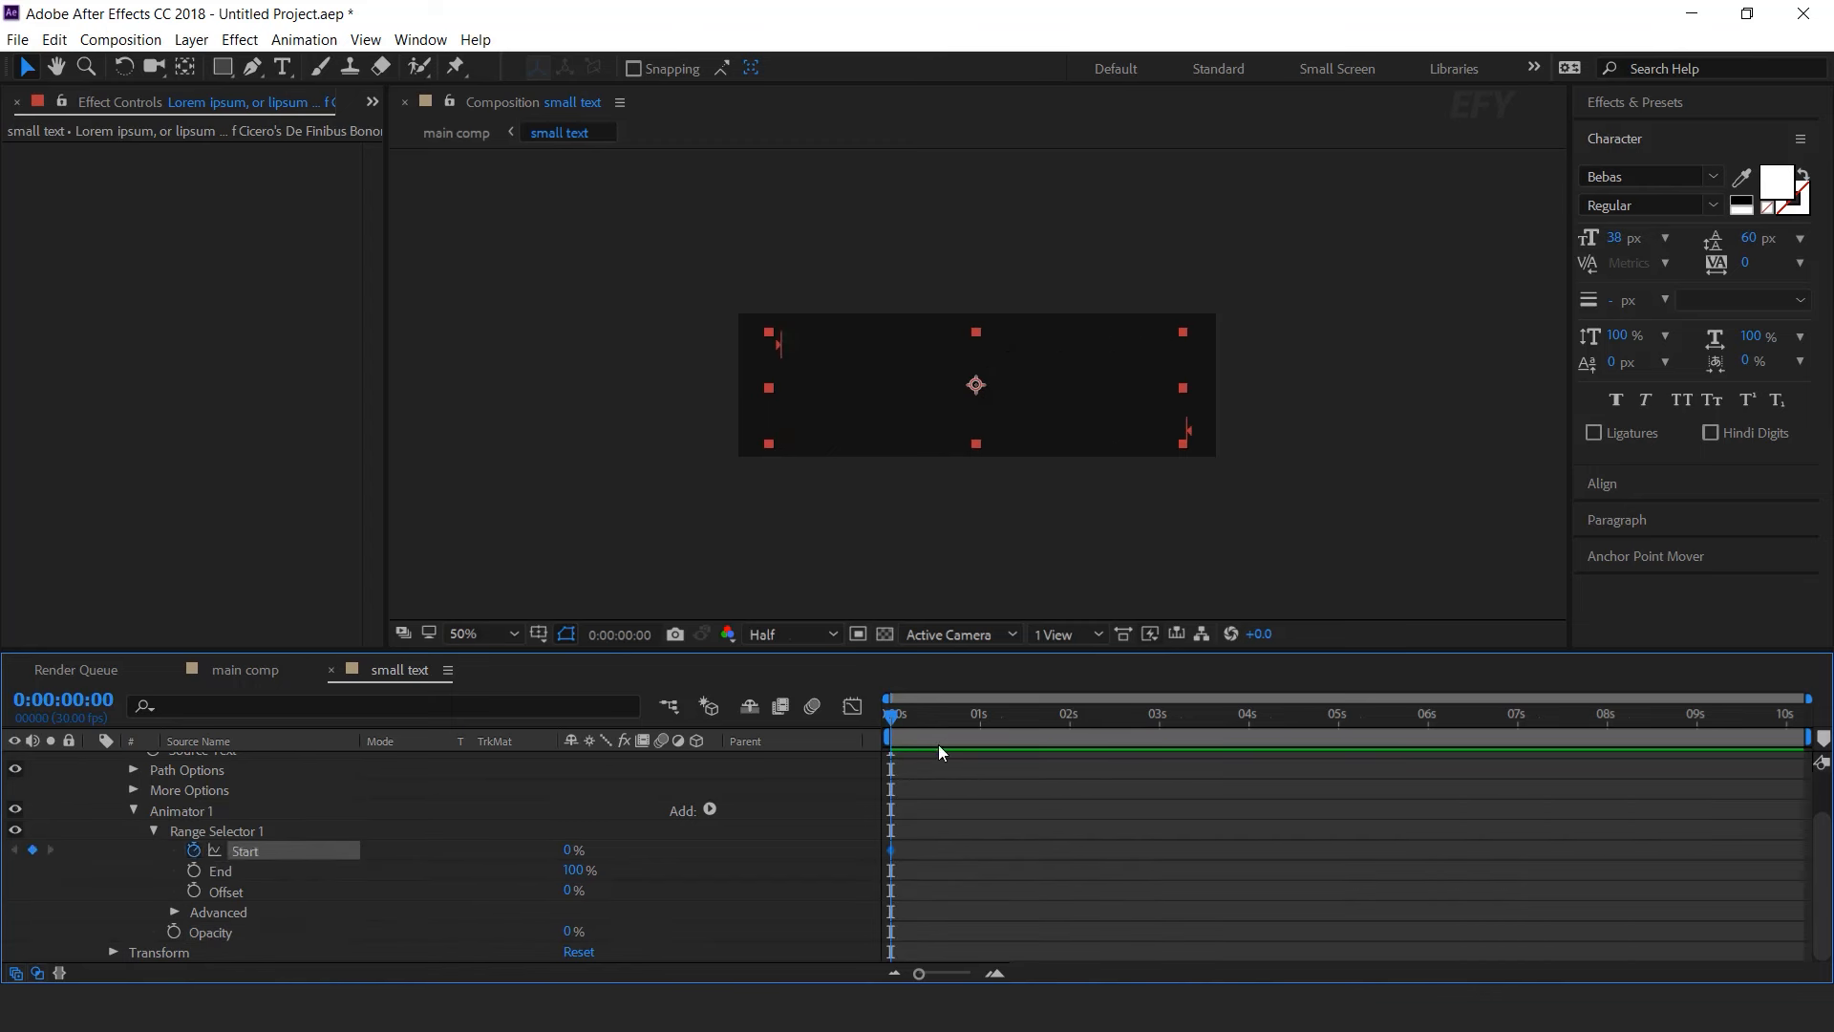
pyautogui.moveTo(897, 720); pyautogui.dragTo(1016, 724)
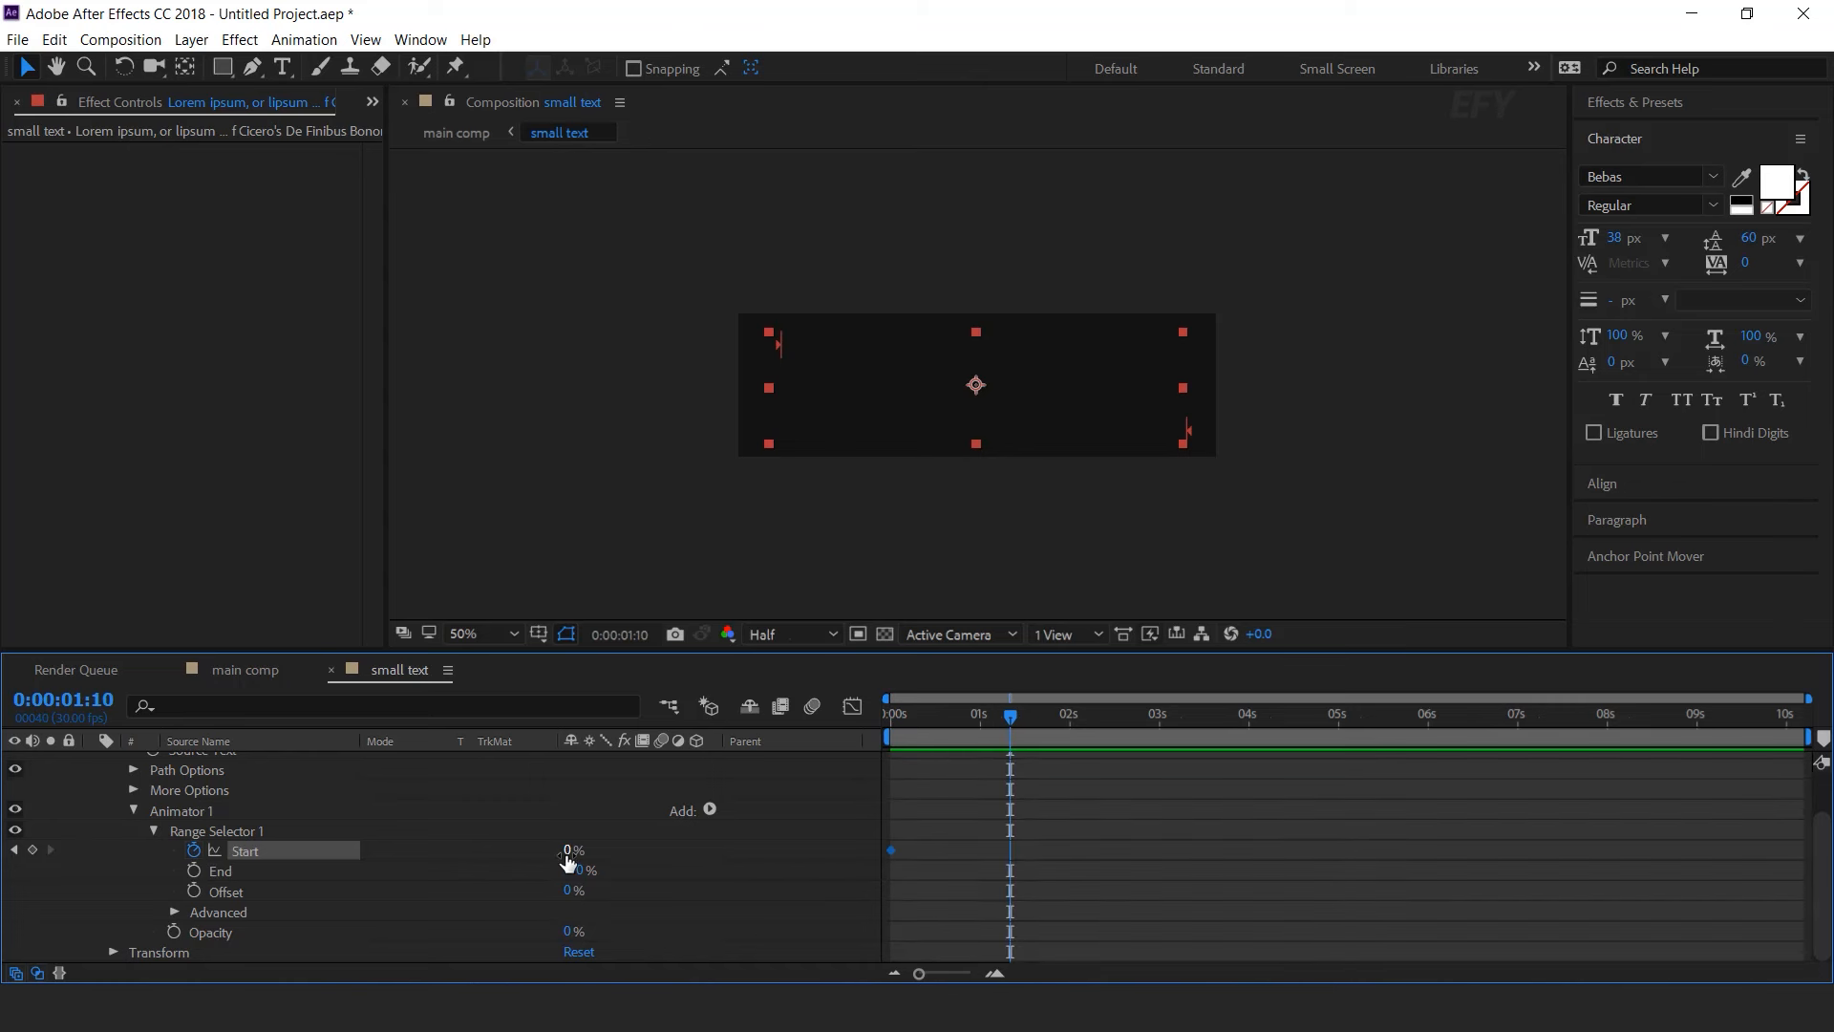
pyautogui.moveTo(568, 852); pyautogui.dragTo(698, 848)
# - Preview the text reveal and move the ending Start keyframe to 0:00:01:23
pyautogui.moveTo(976, 726); pyautogui.dragTo(751, 772)
pyautogui.press('space')
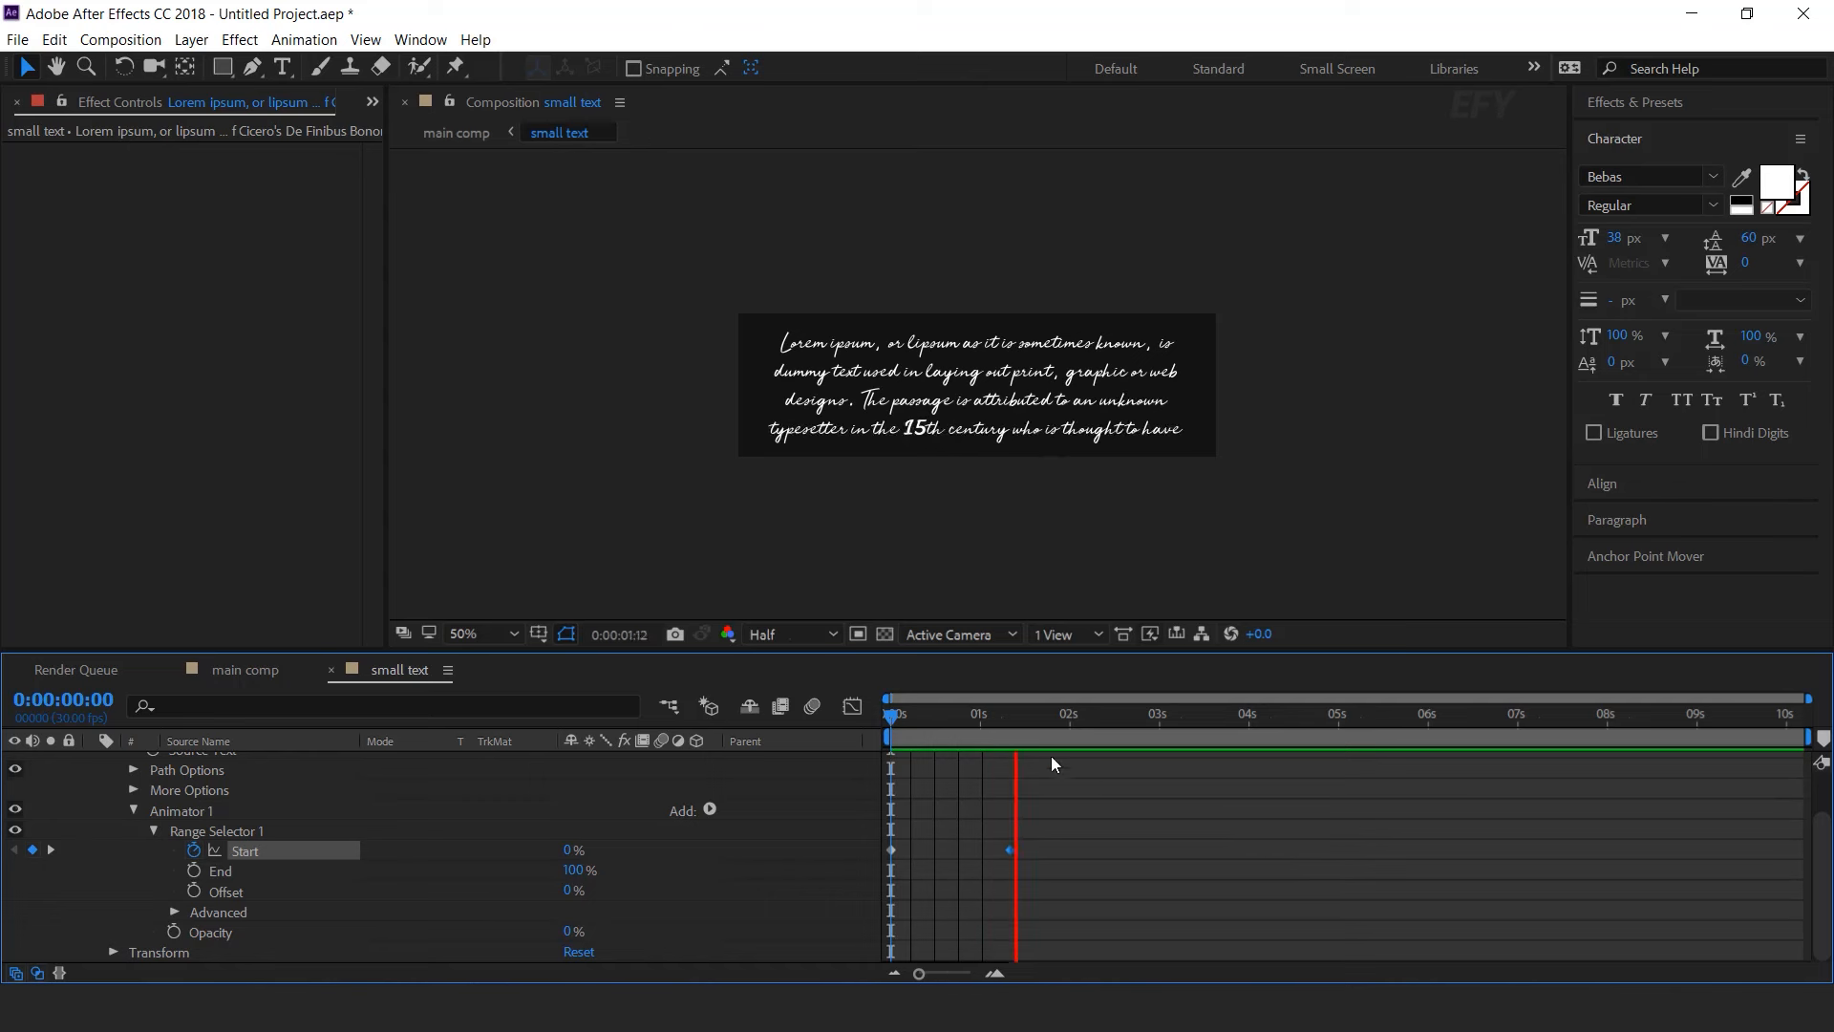
pyautogui.moveTo(1010, 849); pyautogui.dragTo(1051, 852)
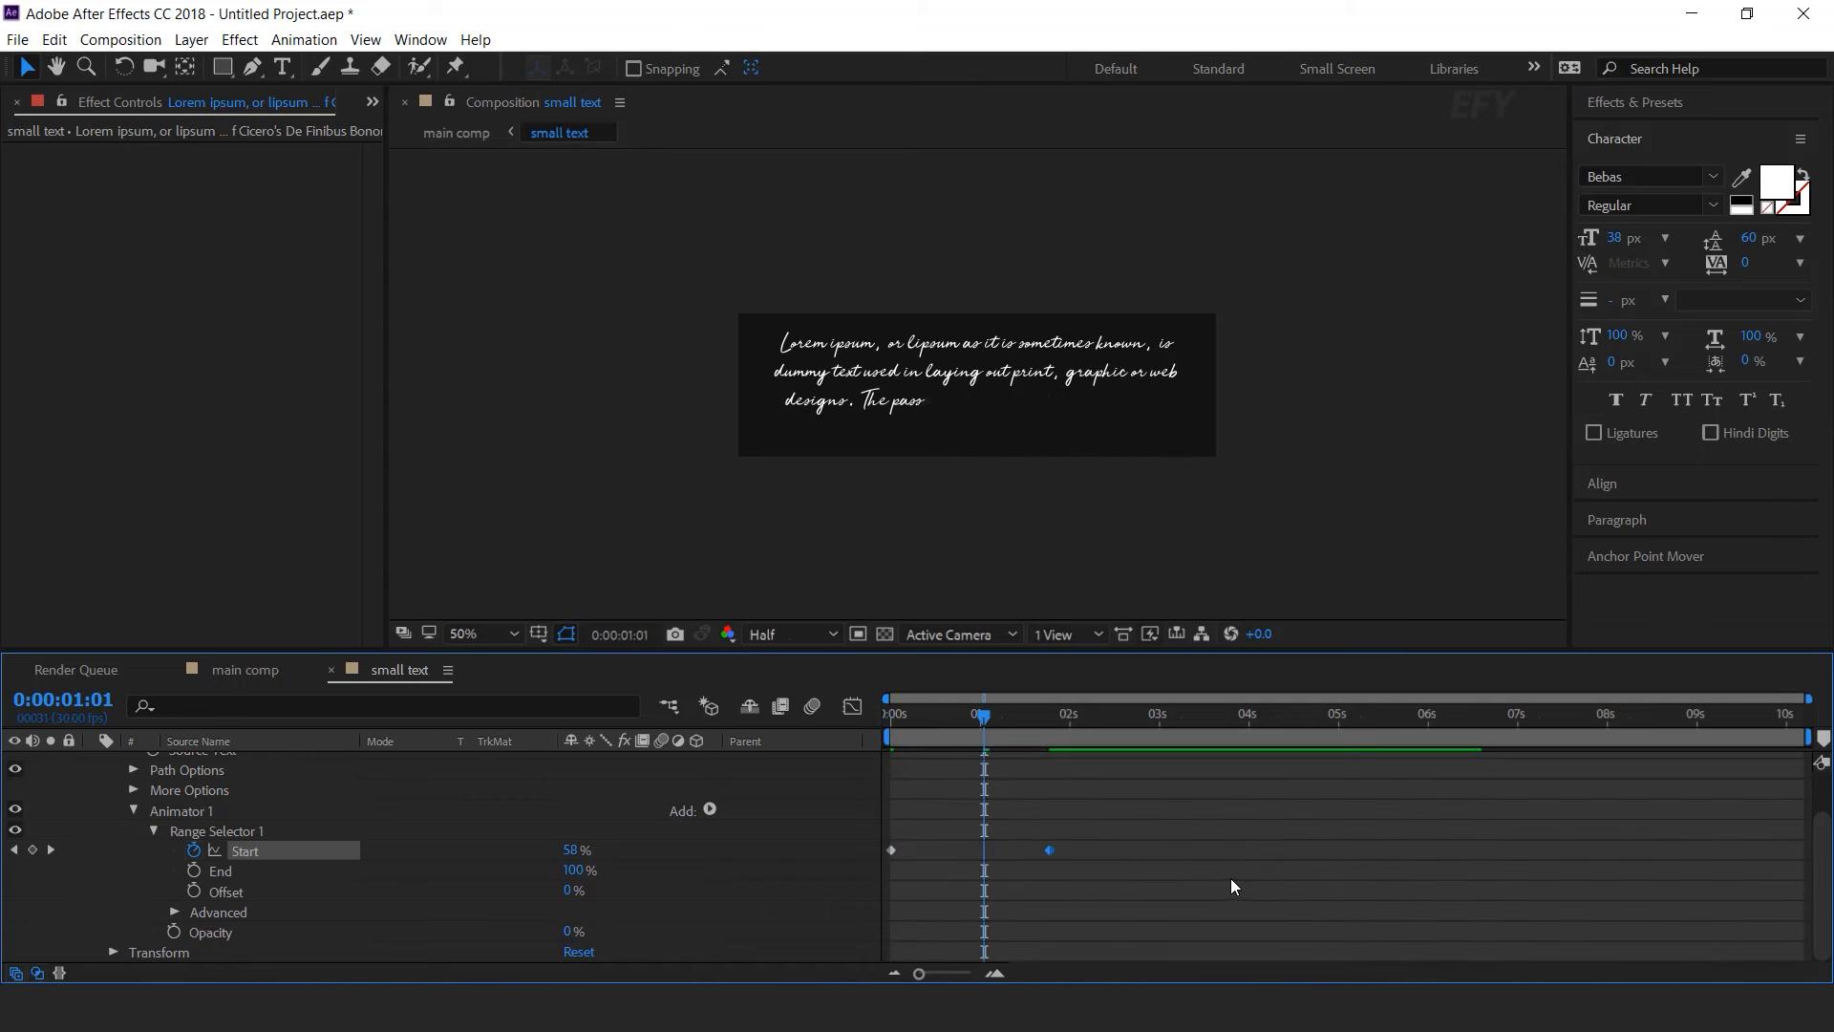
pyautogui.click(1050, 720)
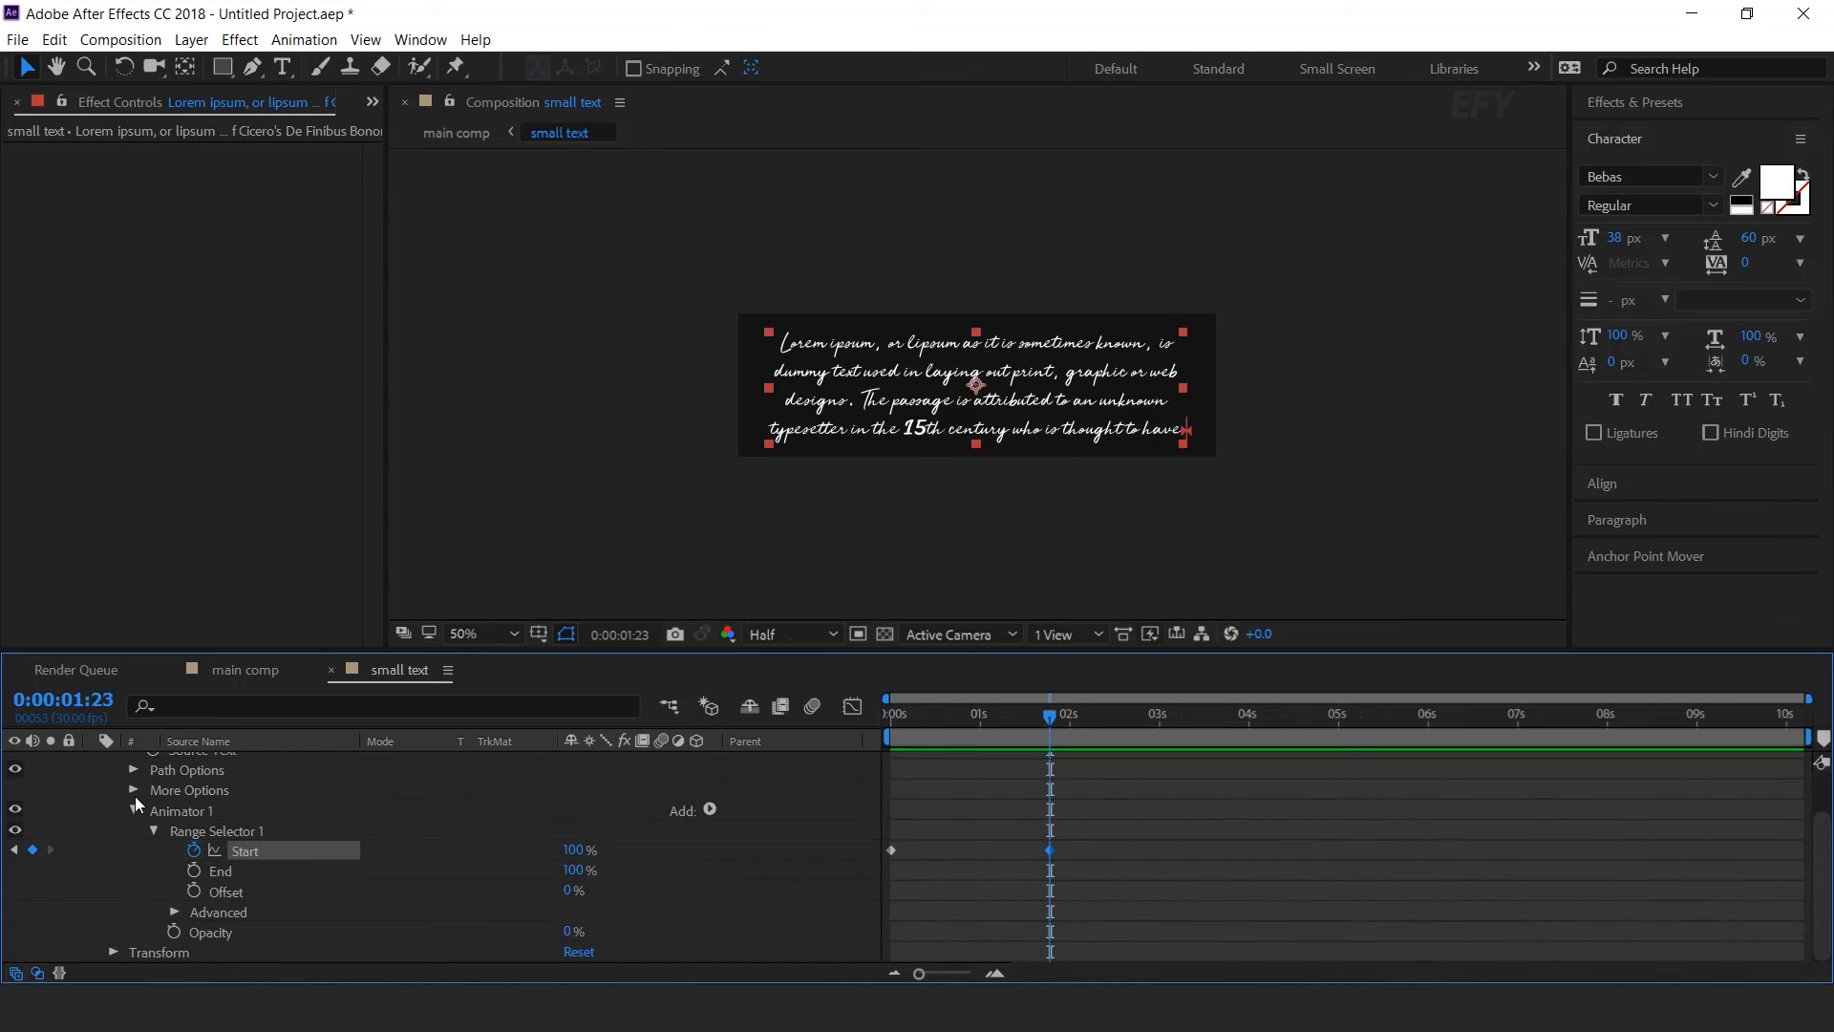
pyautogui.scroll(2, 106, 783)
# - Preview main comp from the beginning to check how both caption texts appear with the photo
pyautogui.click(229, 671)
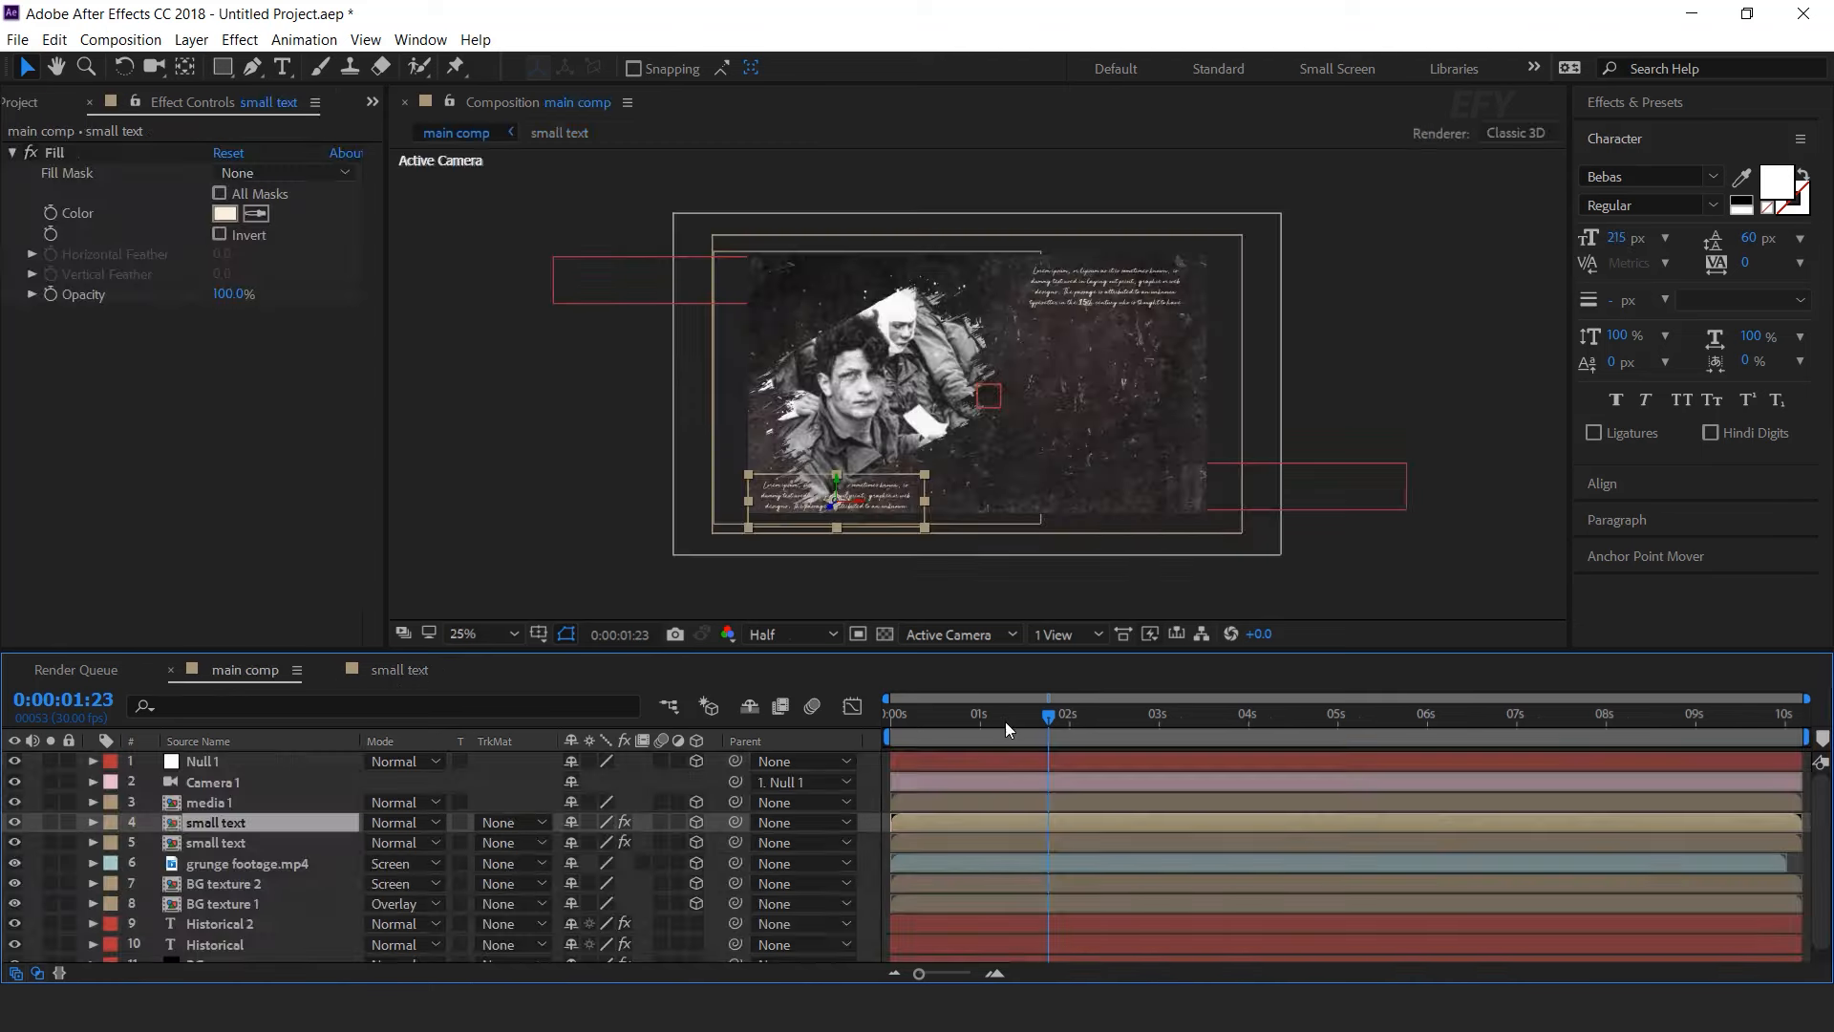
pyautogui.press('Home')
pyautogui.press('space')
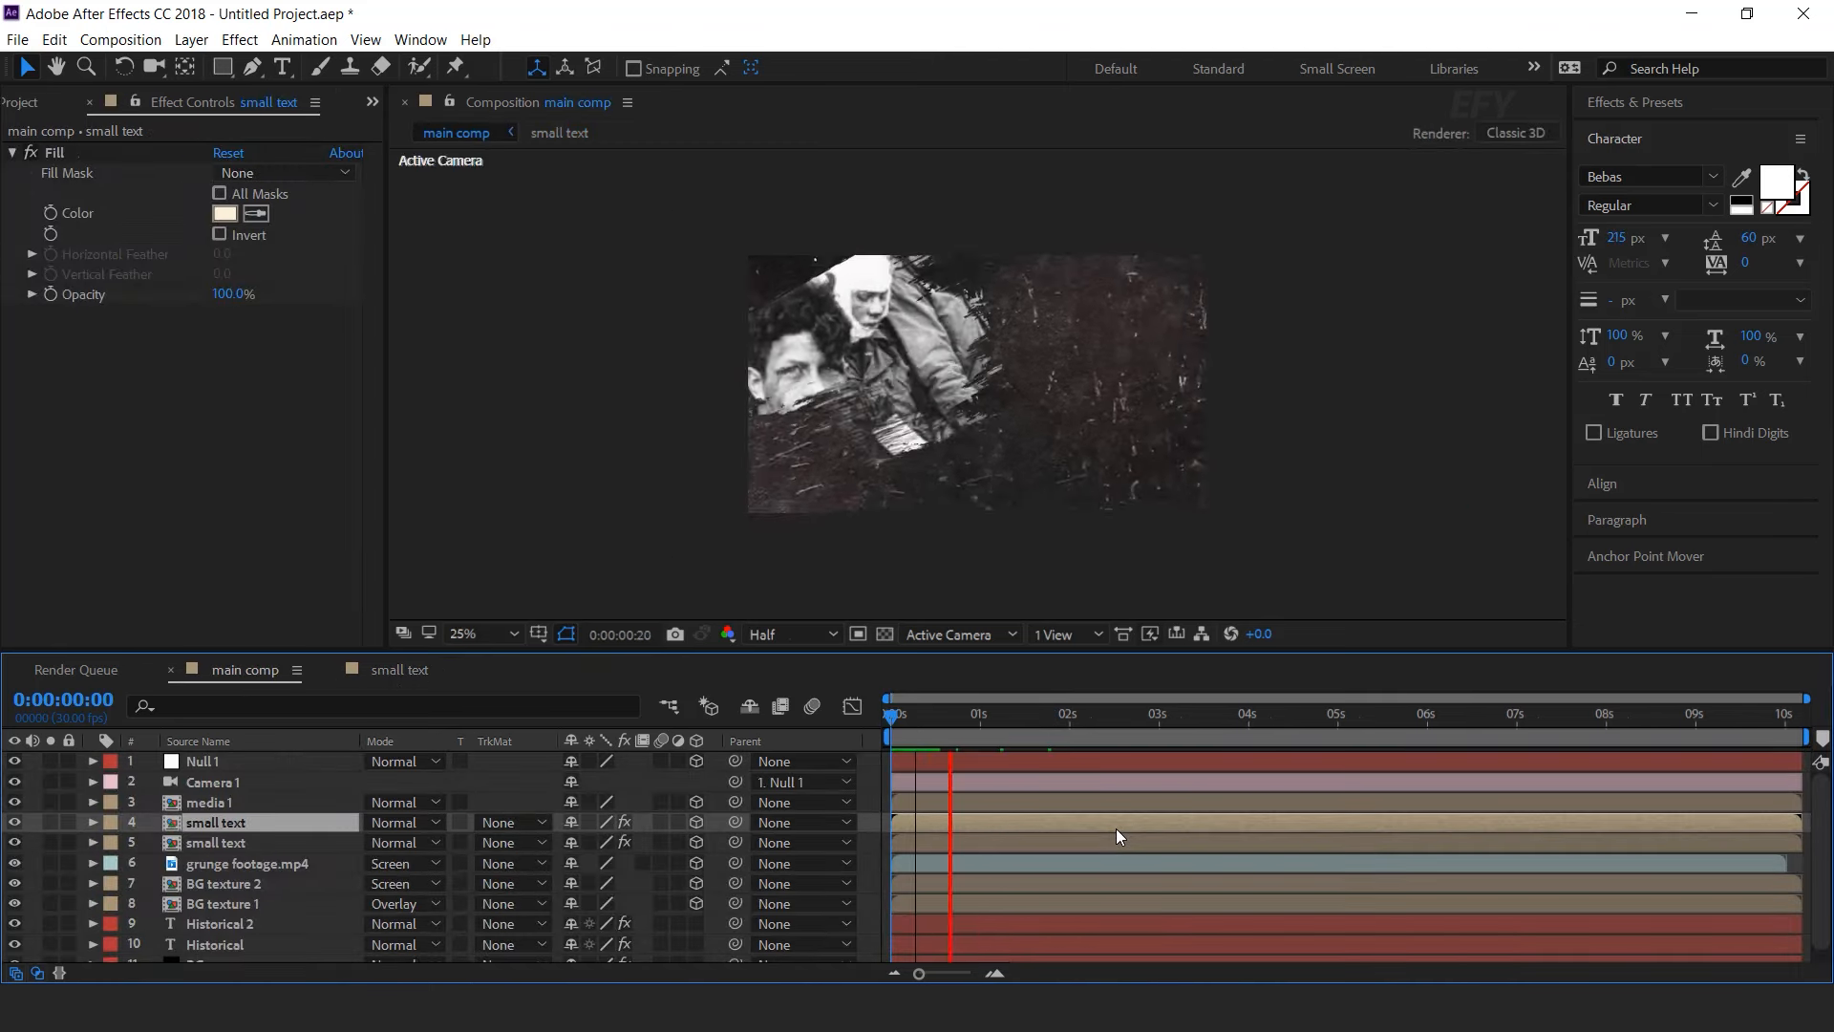
pyautogui.moveTo(1058, 722)
pyautogui.mouseDown()
pyautogui.moveTo(1030, 724)
pyautogui.moveTo(1060, 724)
pyautogui.mouseUp()
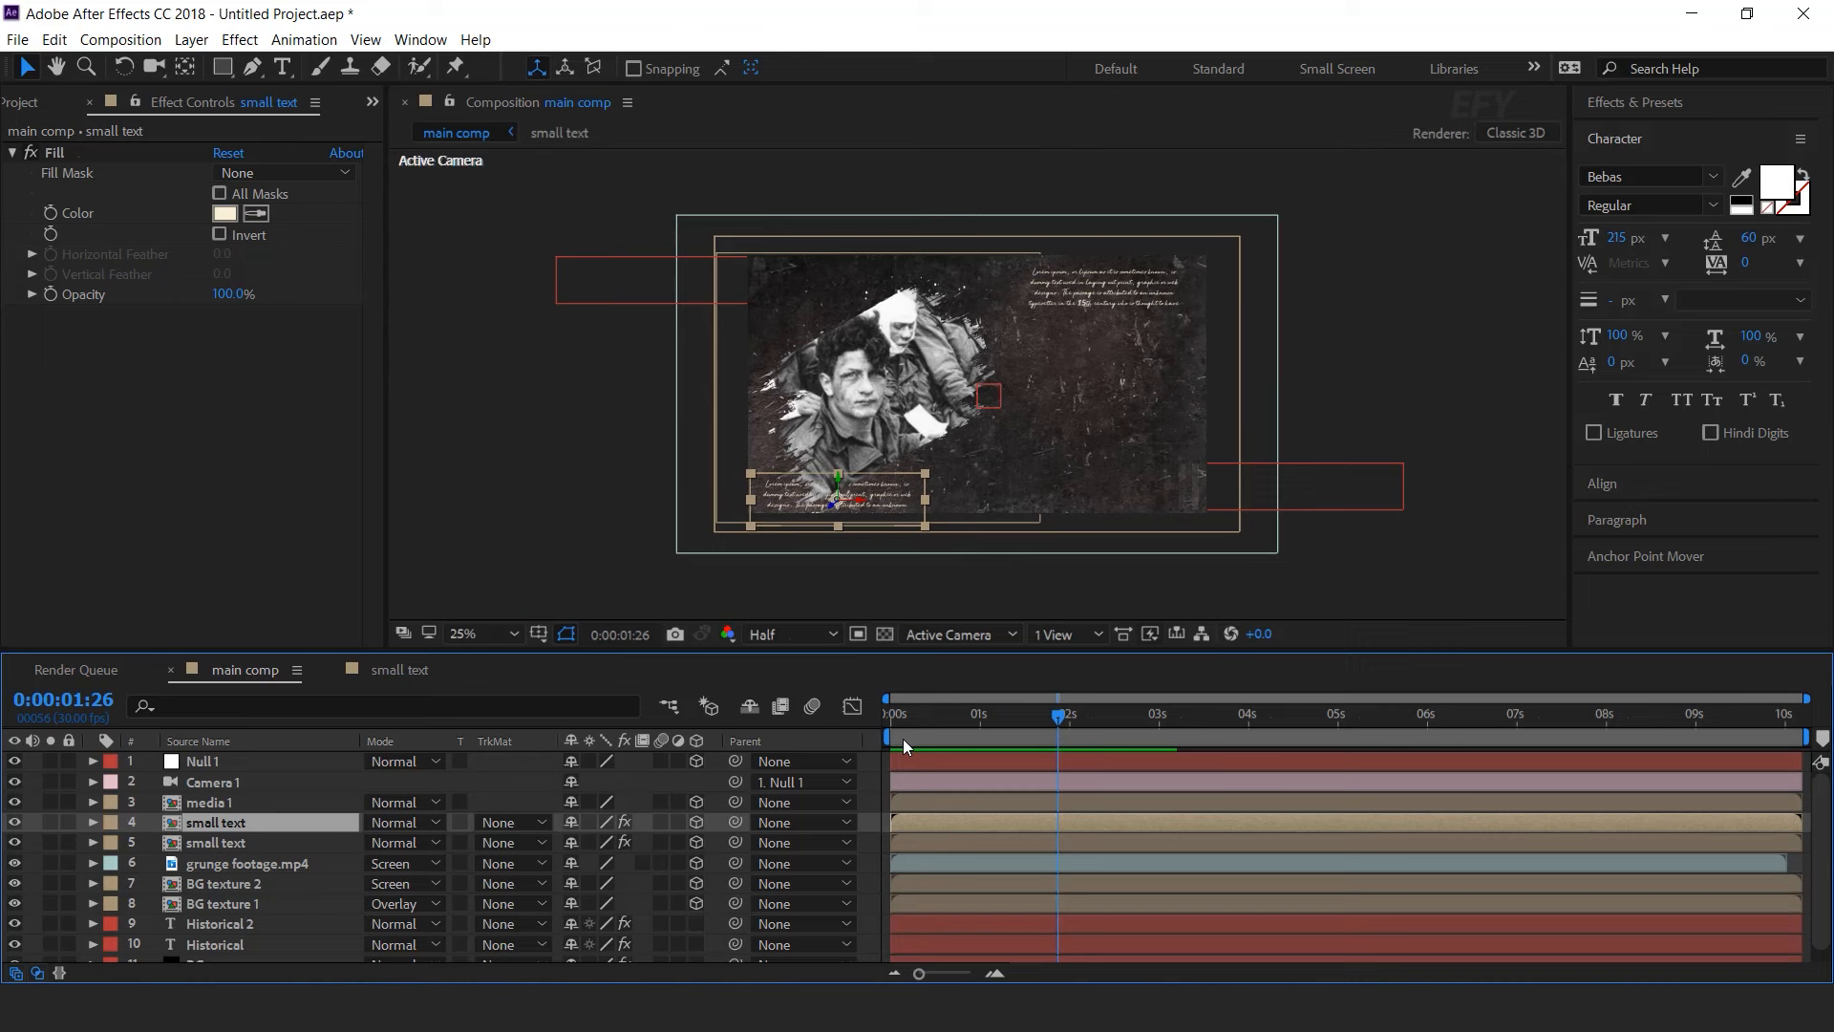
pyautogui.click(872, 783)
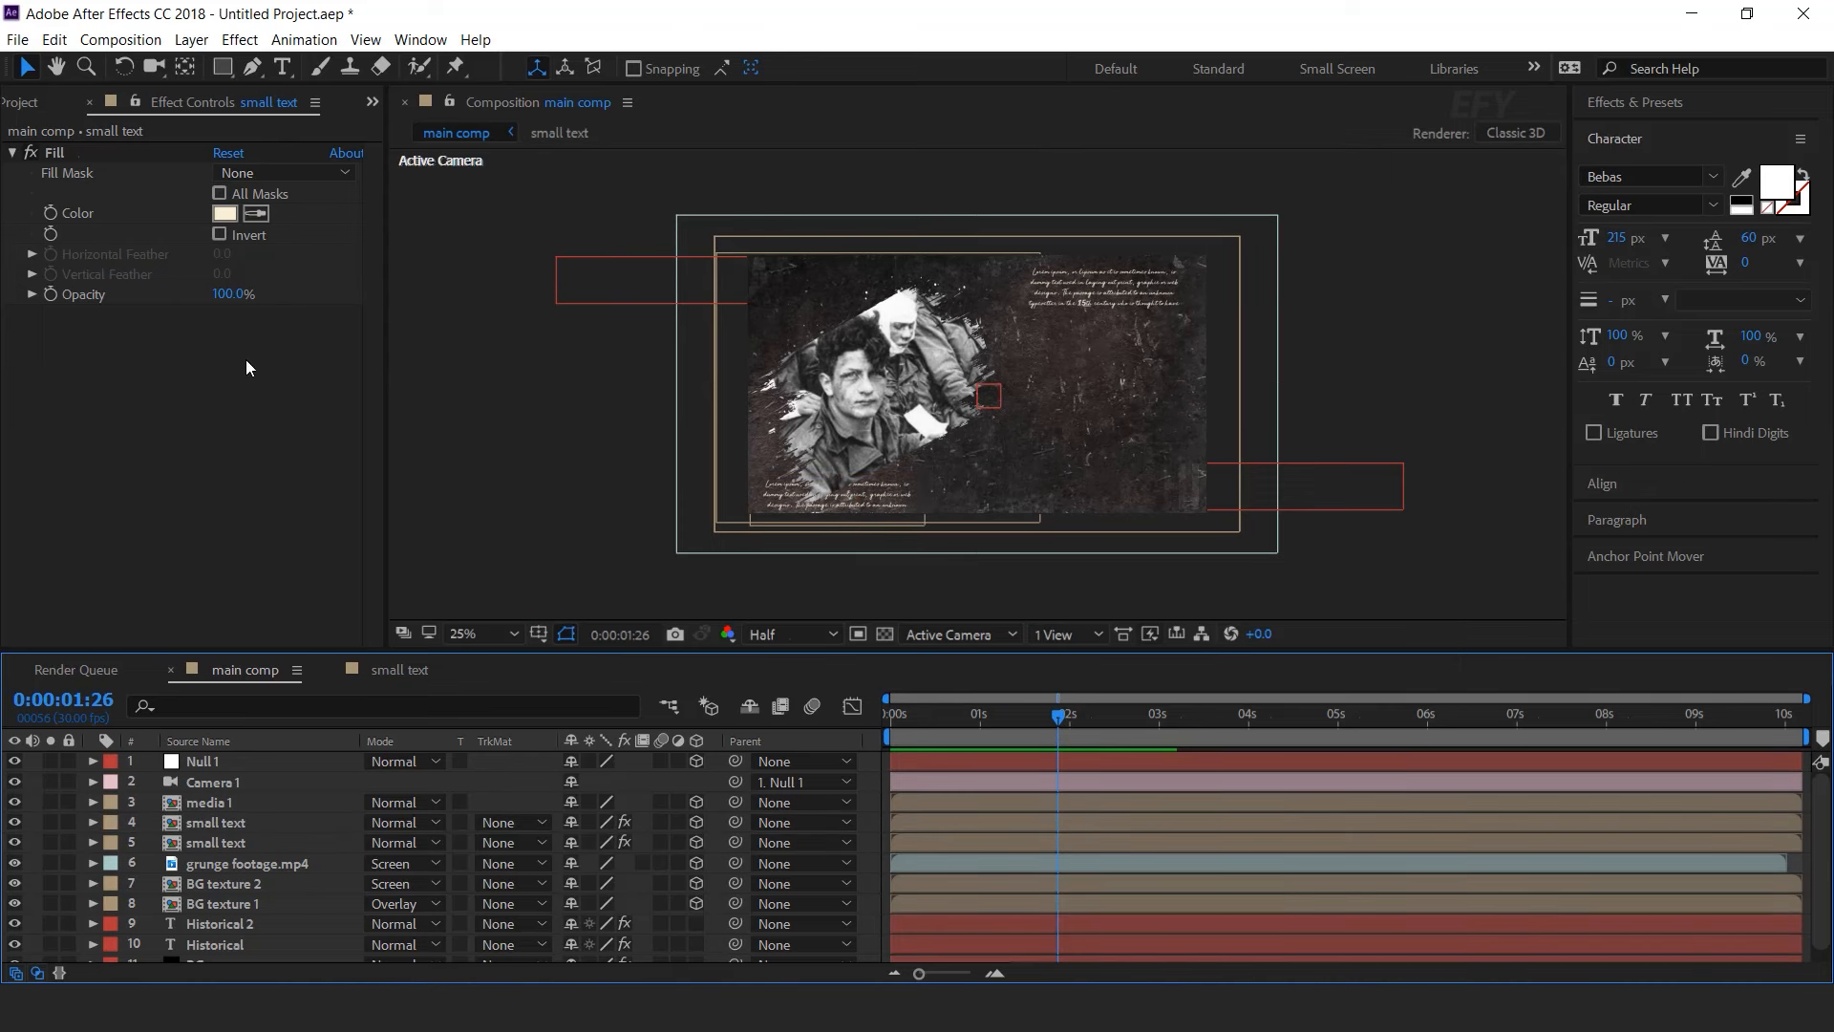
# - Create a new composition named "lines" with a size of 1000 x 300 px
pyautogui.click(23, 102)
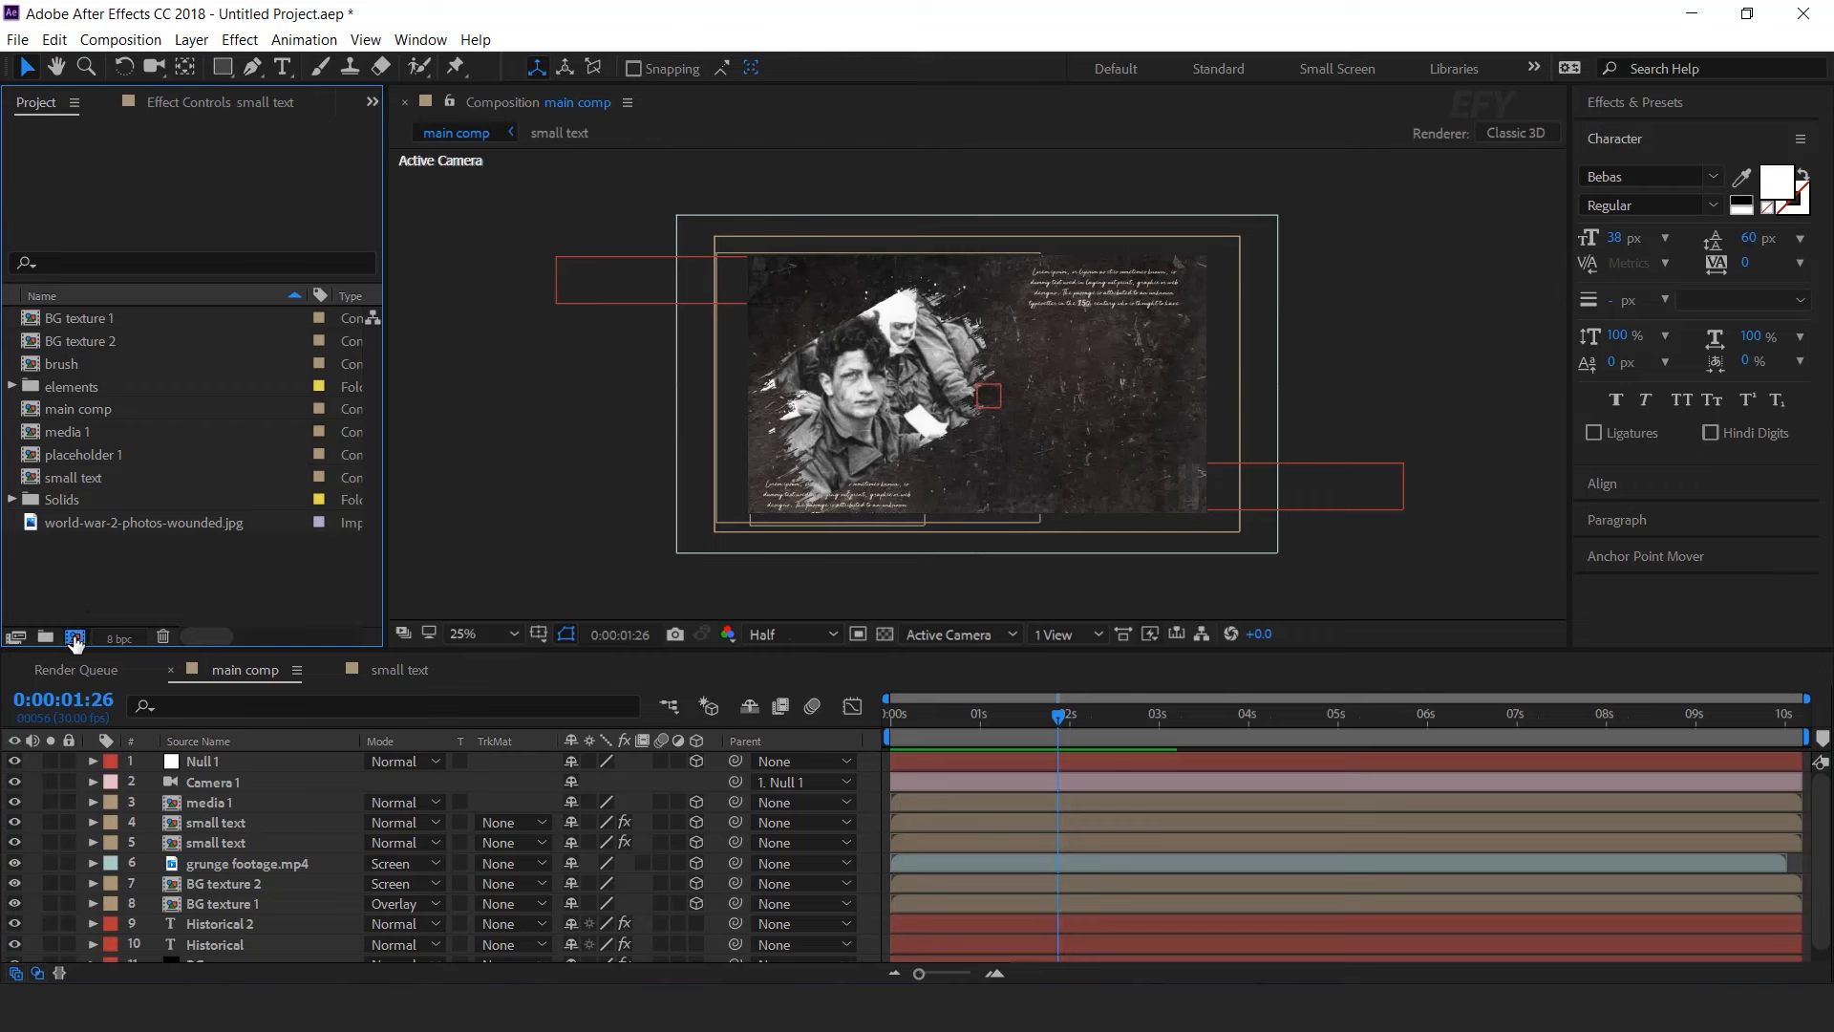
pyautogui.click(75, 637)
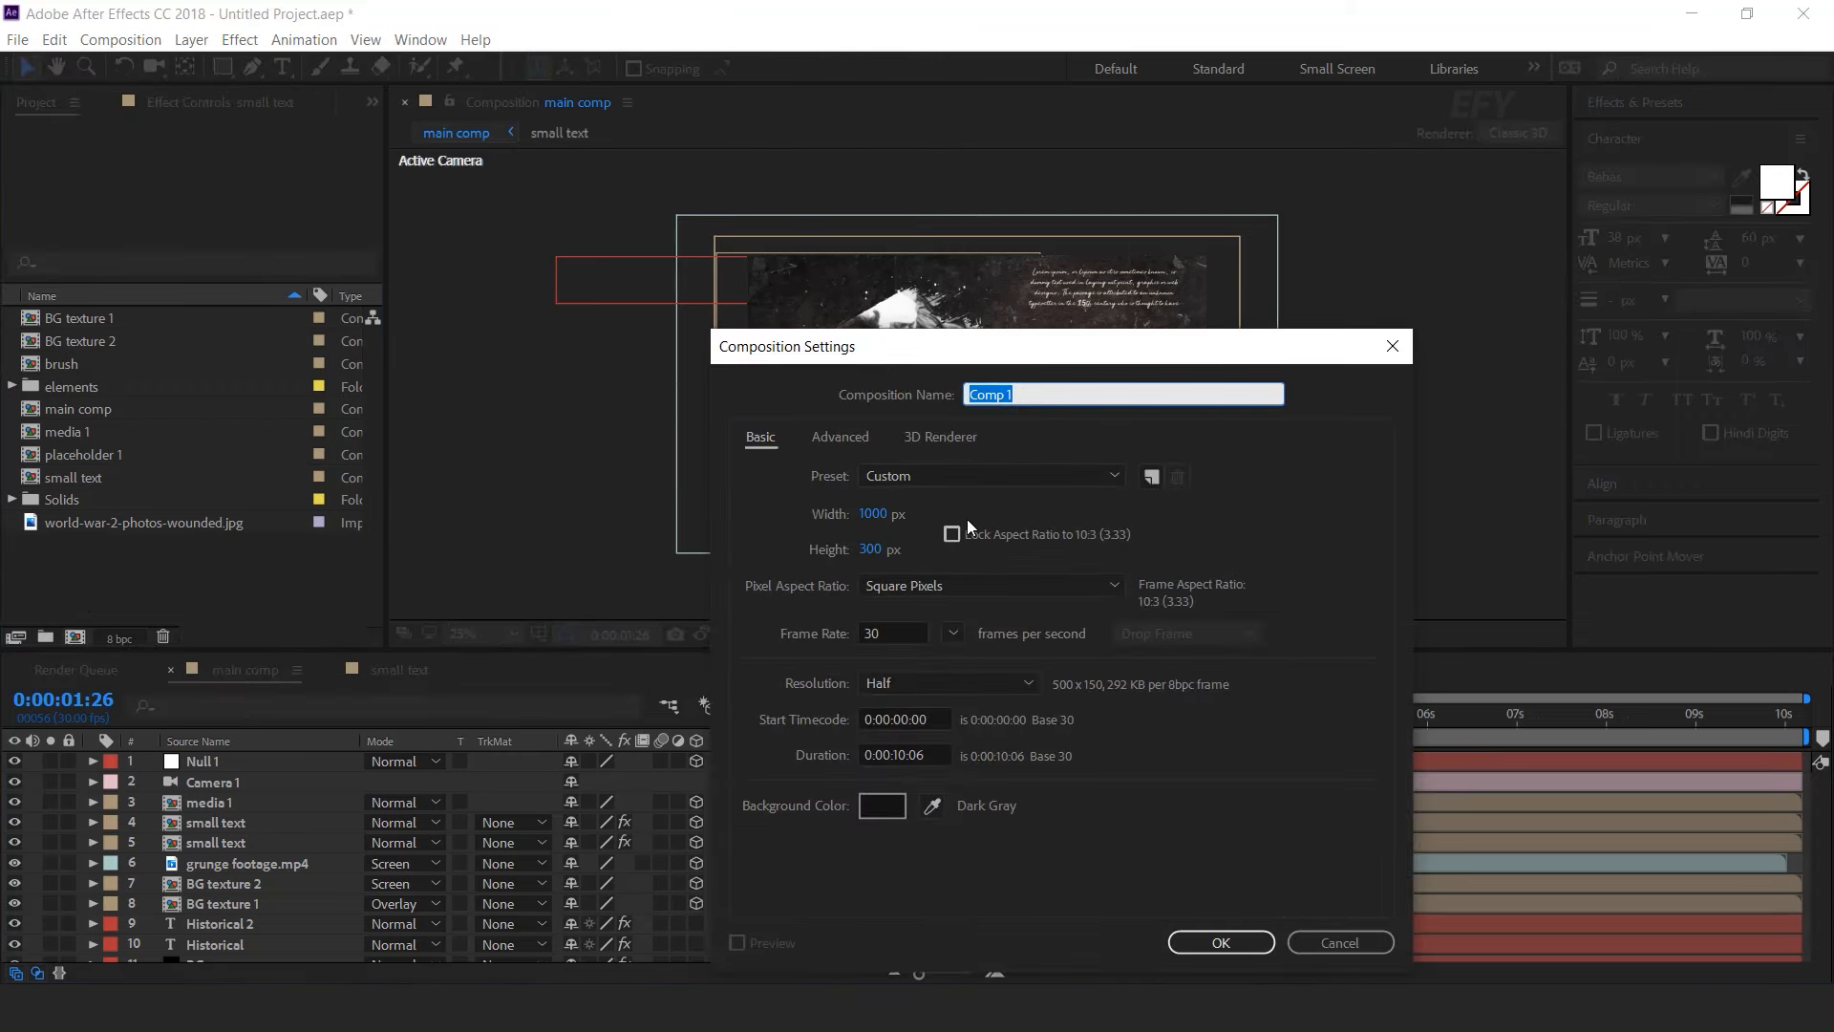
pyautogui.write('lines')
pyautogui.press('Return')
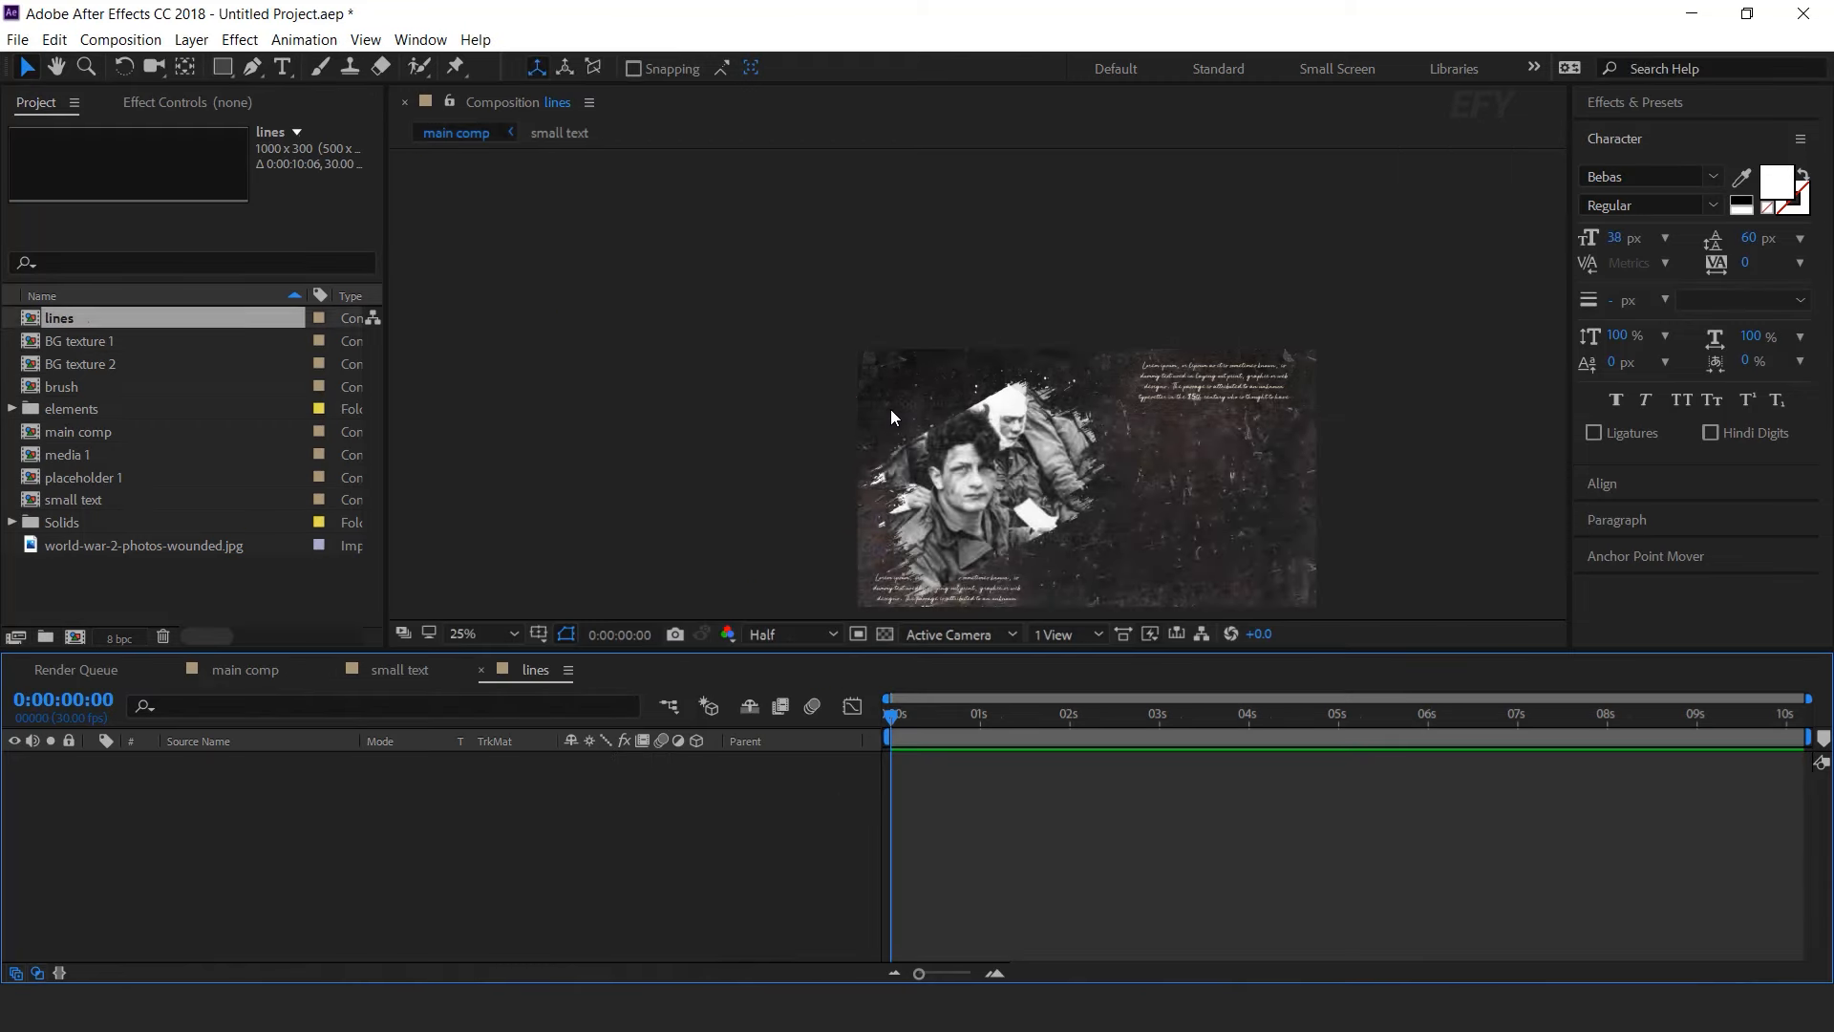
# - Draw an open zigzag path of long, nearly horizontal strokes across the lines composition with a 5 px white stroke and no fill
pyautogui.click(254, 68)
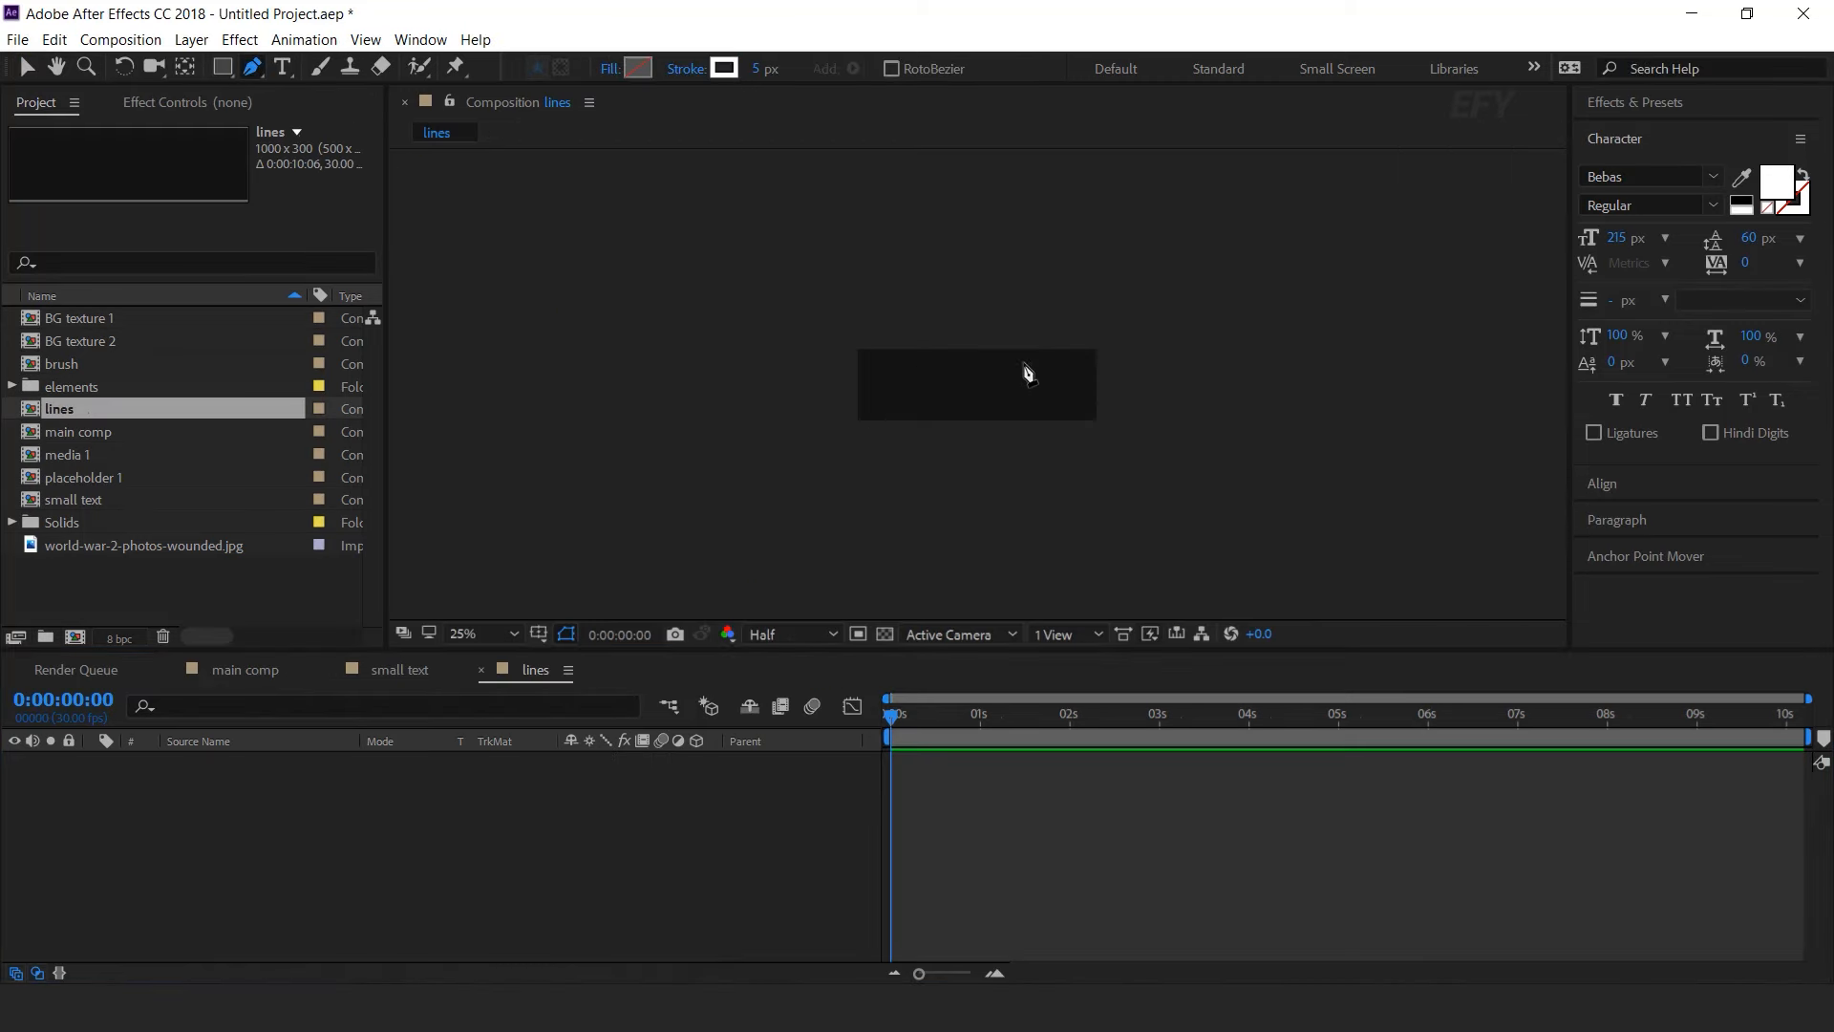
pyautogui.press('.')
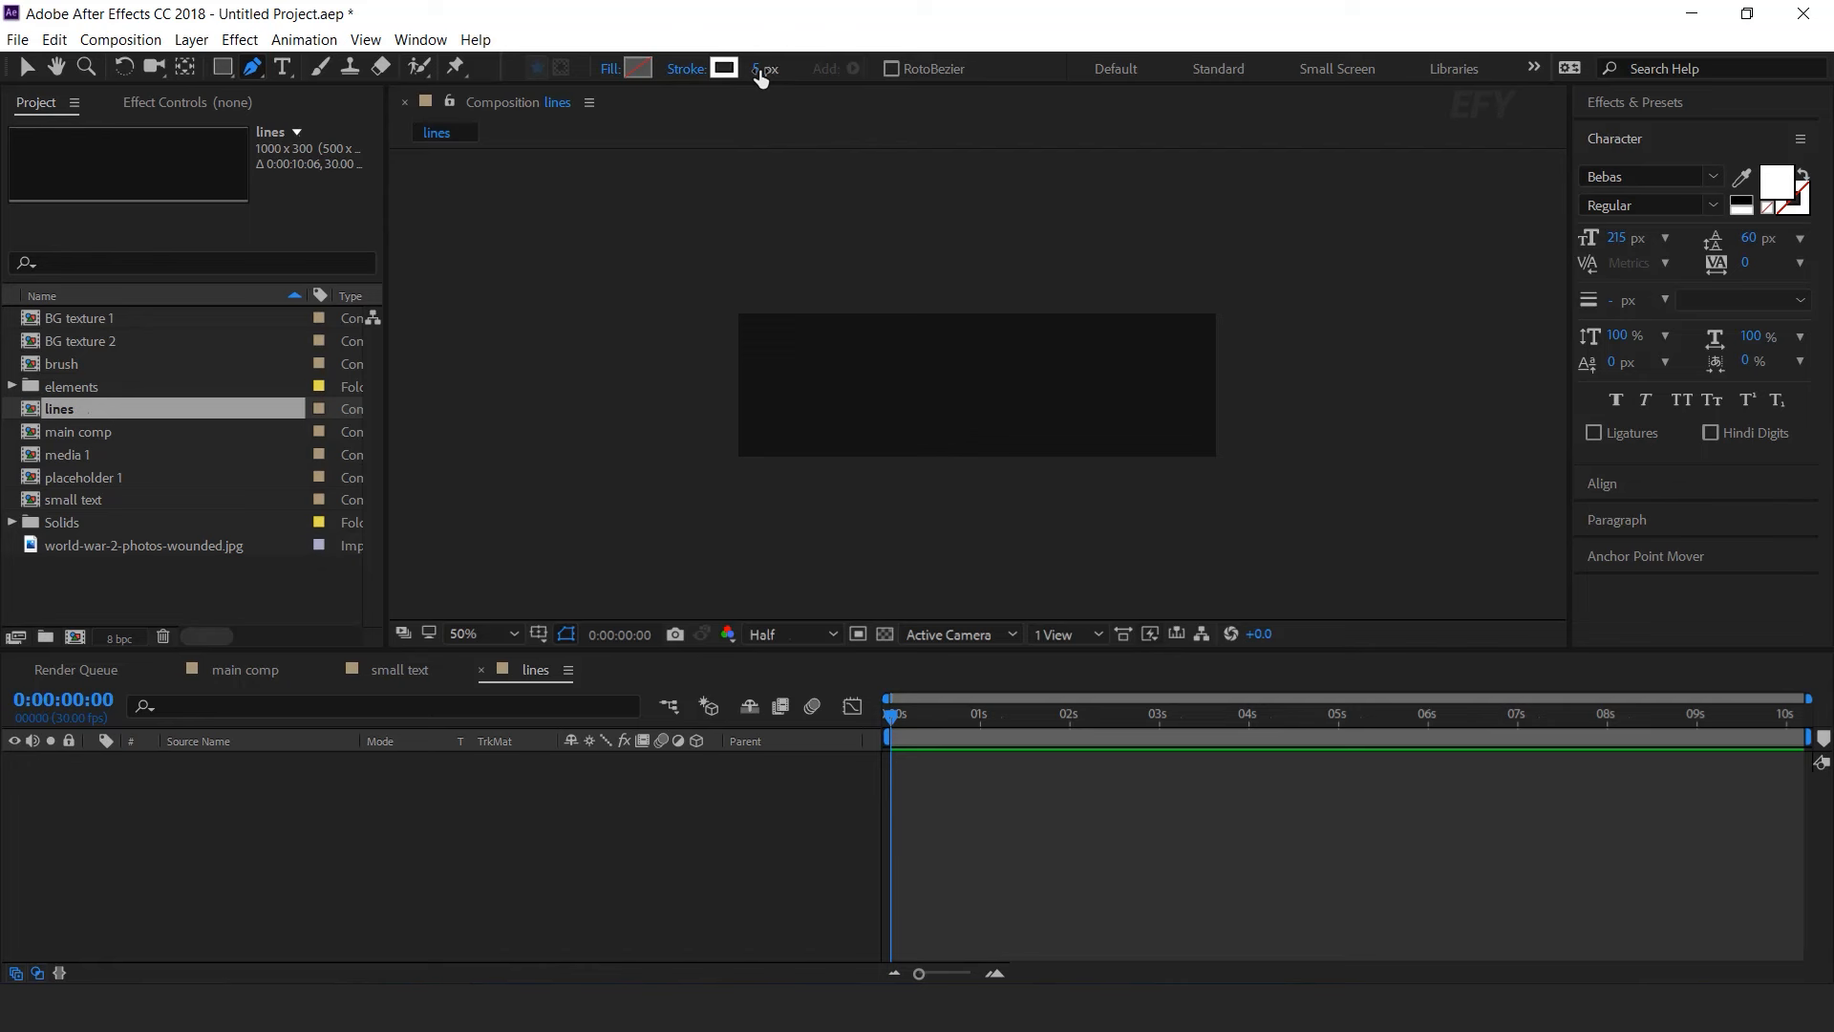
pyautogui.click(767, 331)
pyautogui.click(1137, 325)
pyautogui.click(744, 359)
pyautogui.moveTo(1153, 357); pyautogui.dragTo(1087, 405)
pyautogui.click(807, 343)
pyautogui.hotkey('ctrl', 'z')
pyautogui.click(1158, 378)
pyautogui.click(764, 391)
pyautogui.moveTo(781, 427); pyautogui.dragTo(798, 427)
pyautogui.moveTo(1139, 427); pyautogui.dragTo(1080, 426)
pyautogui.hotkey('ctrl', 'z')
pyautogui.hotkey('ctrl', 'z')
pyautogui.hotkey('ctrl', 'z')
pyautogui.click(1174, 400)
pyautogui.click(751, 423)
pyautogui.moveTo(1192, 430); pyautogui.dragTo(1186, 430)
pyautogui.click(787, 375)
pyautogui.click(1199, 417)
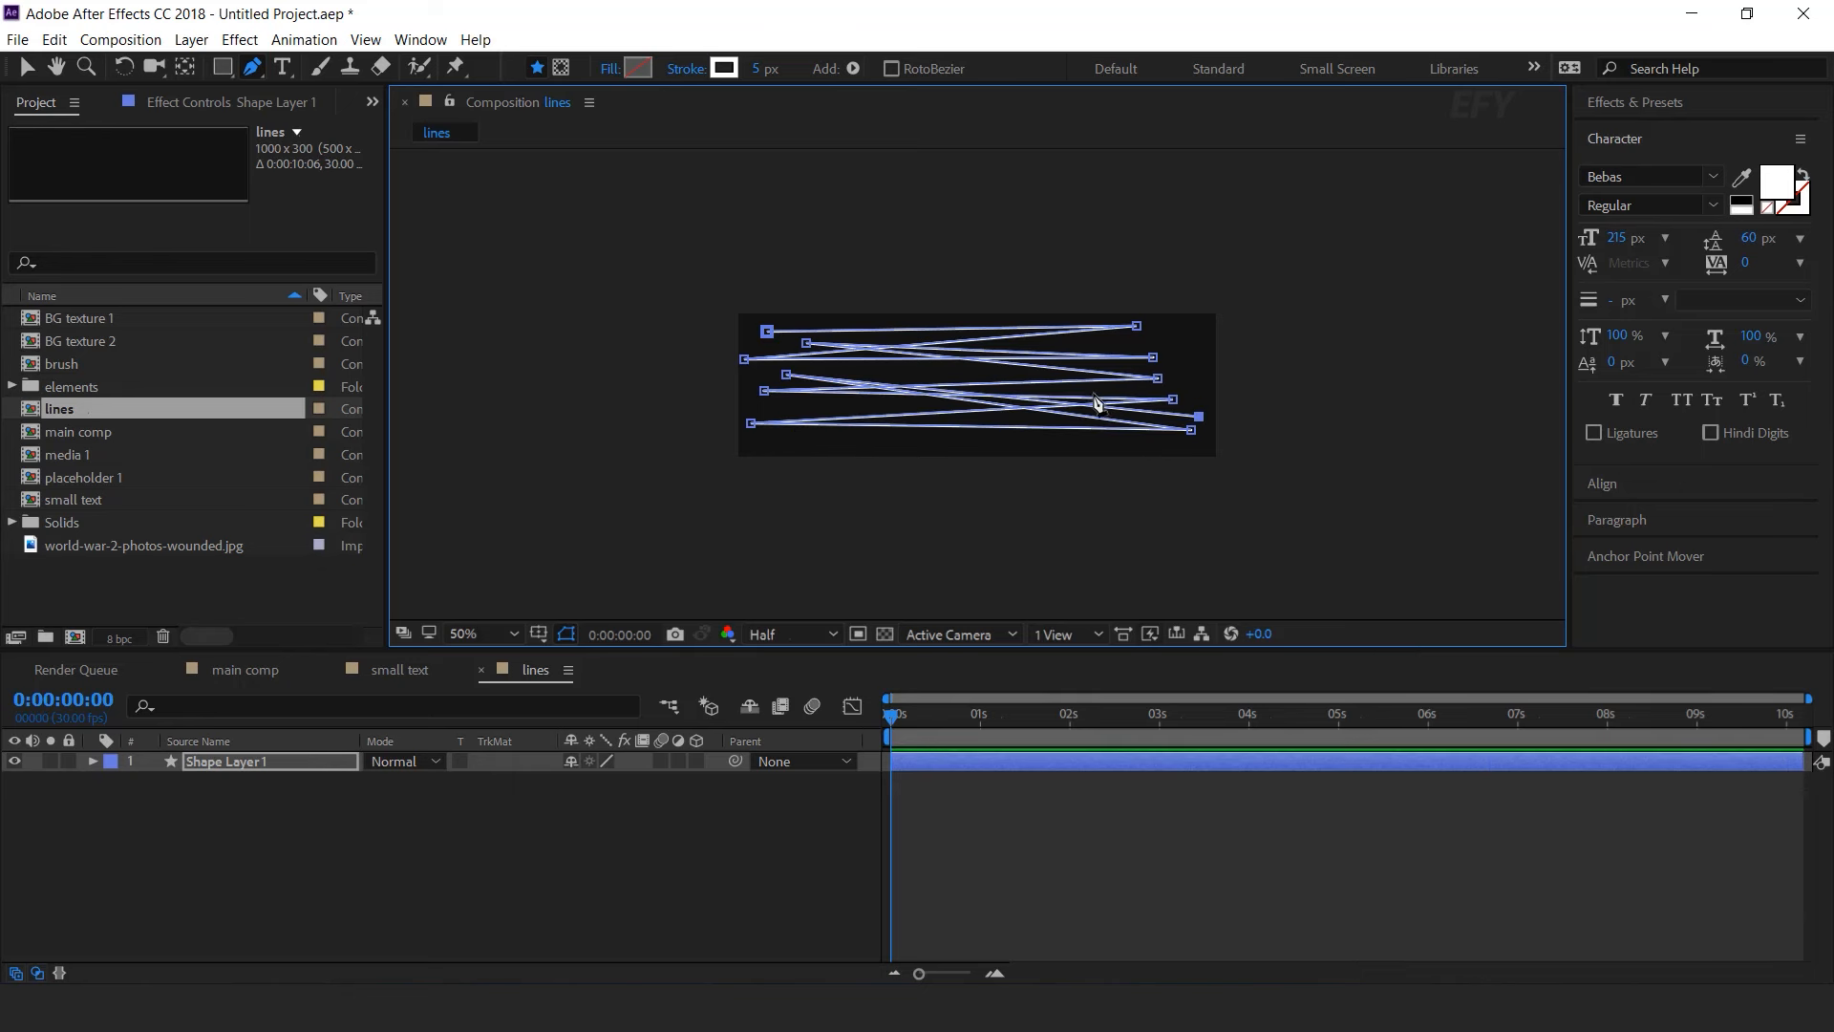
# - Add Trim Paths to the zigzag shape and show its Start, End and Offset properties
pyautogui.click(93, 760)
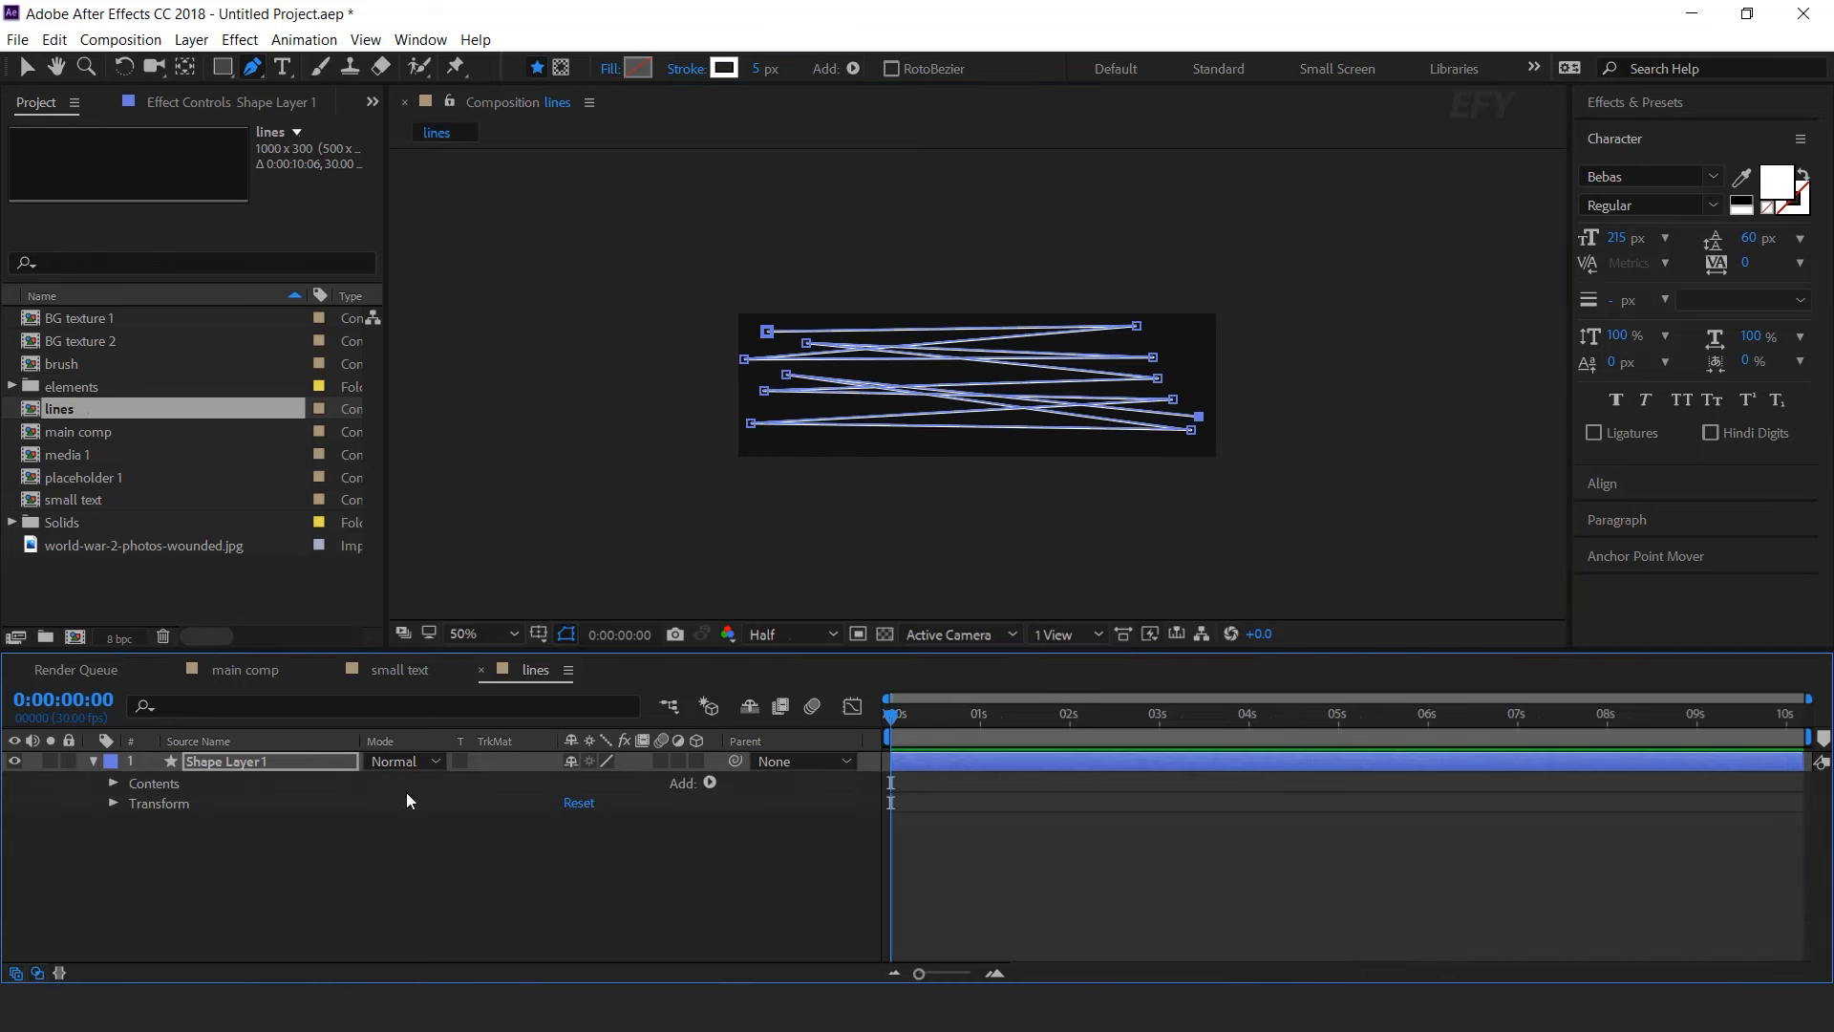
pyautogui.click(709, 781)
pyautogui.click(659, 650)
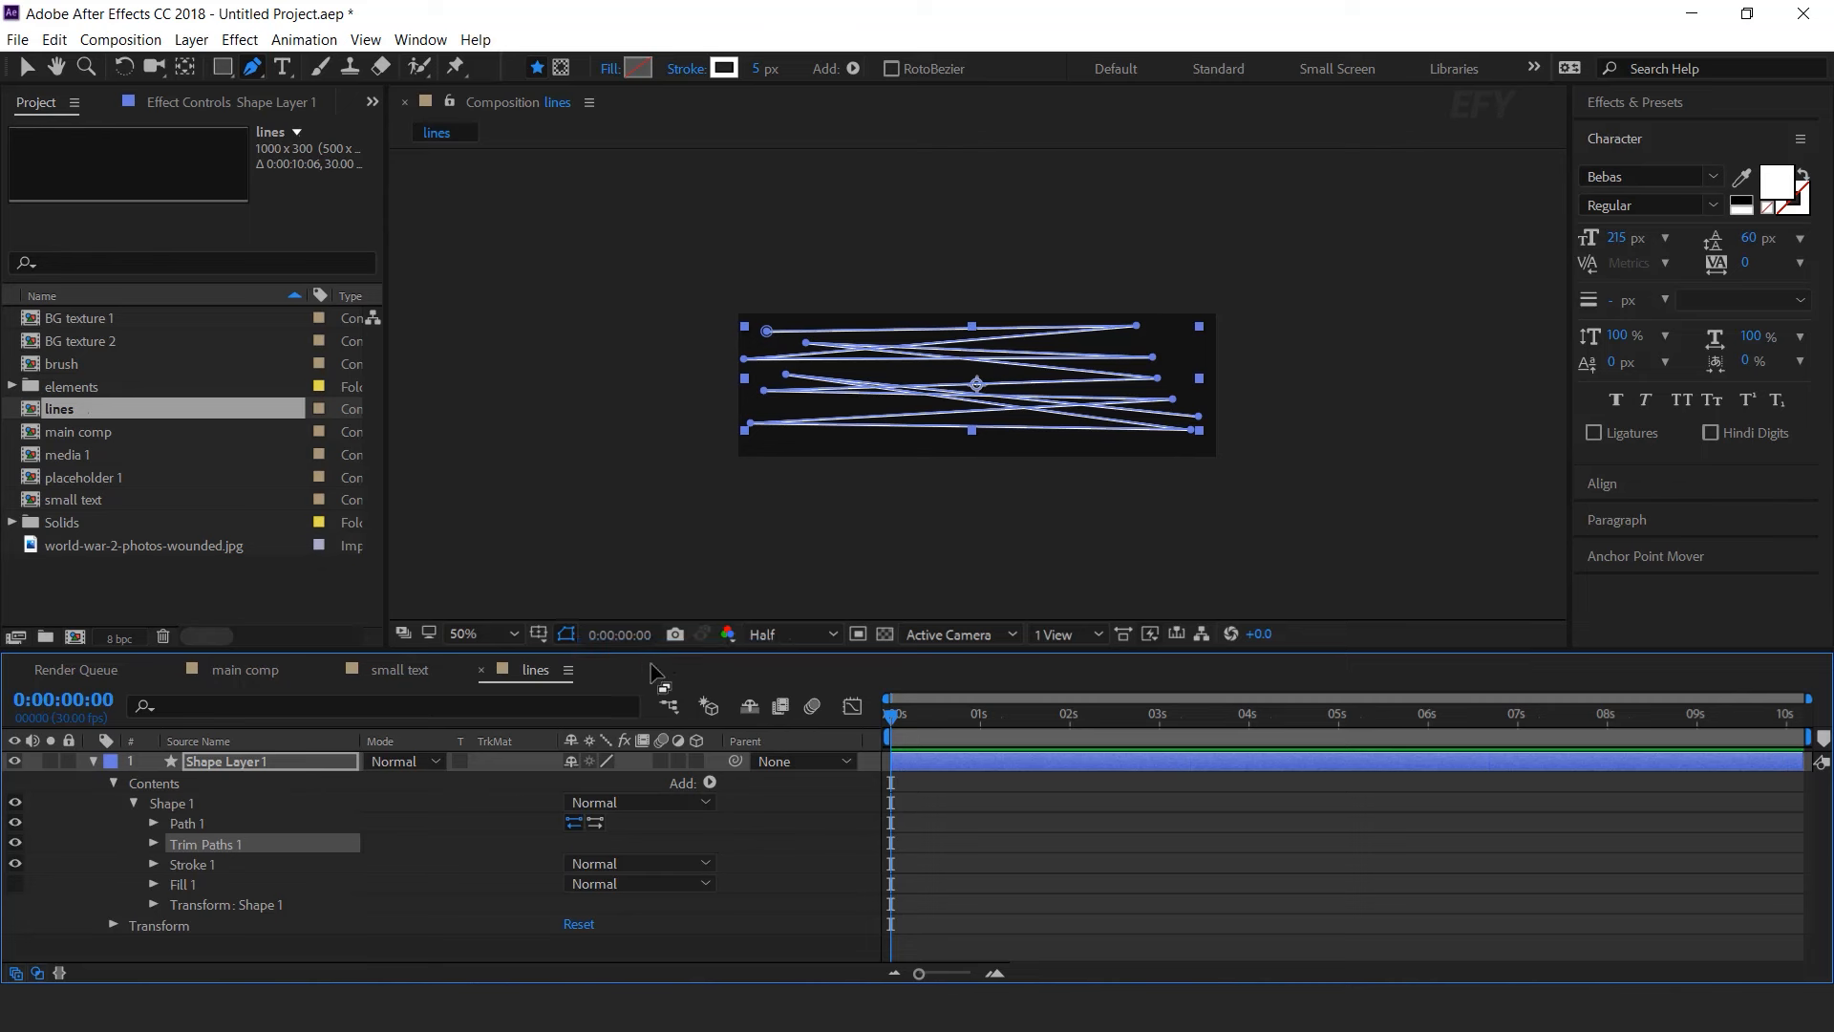
pyautogui.click(154, 845)
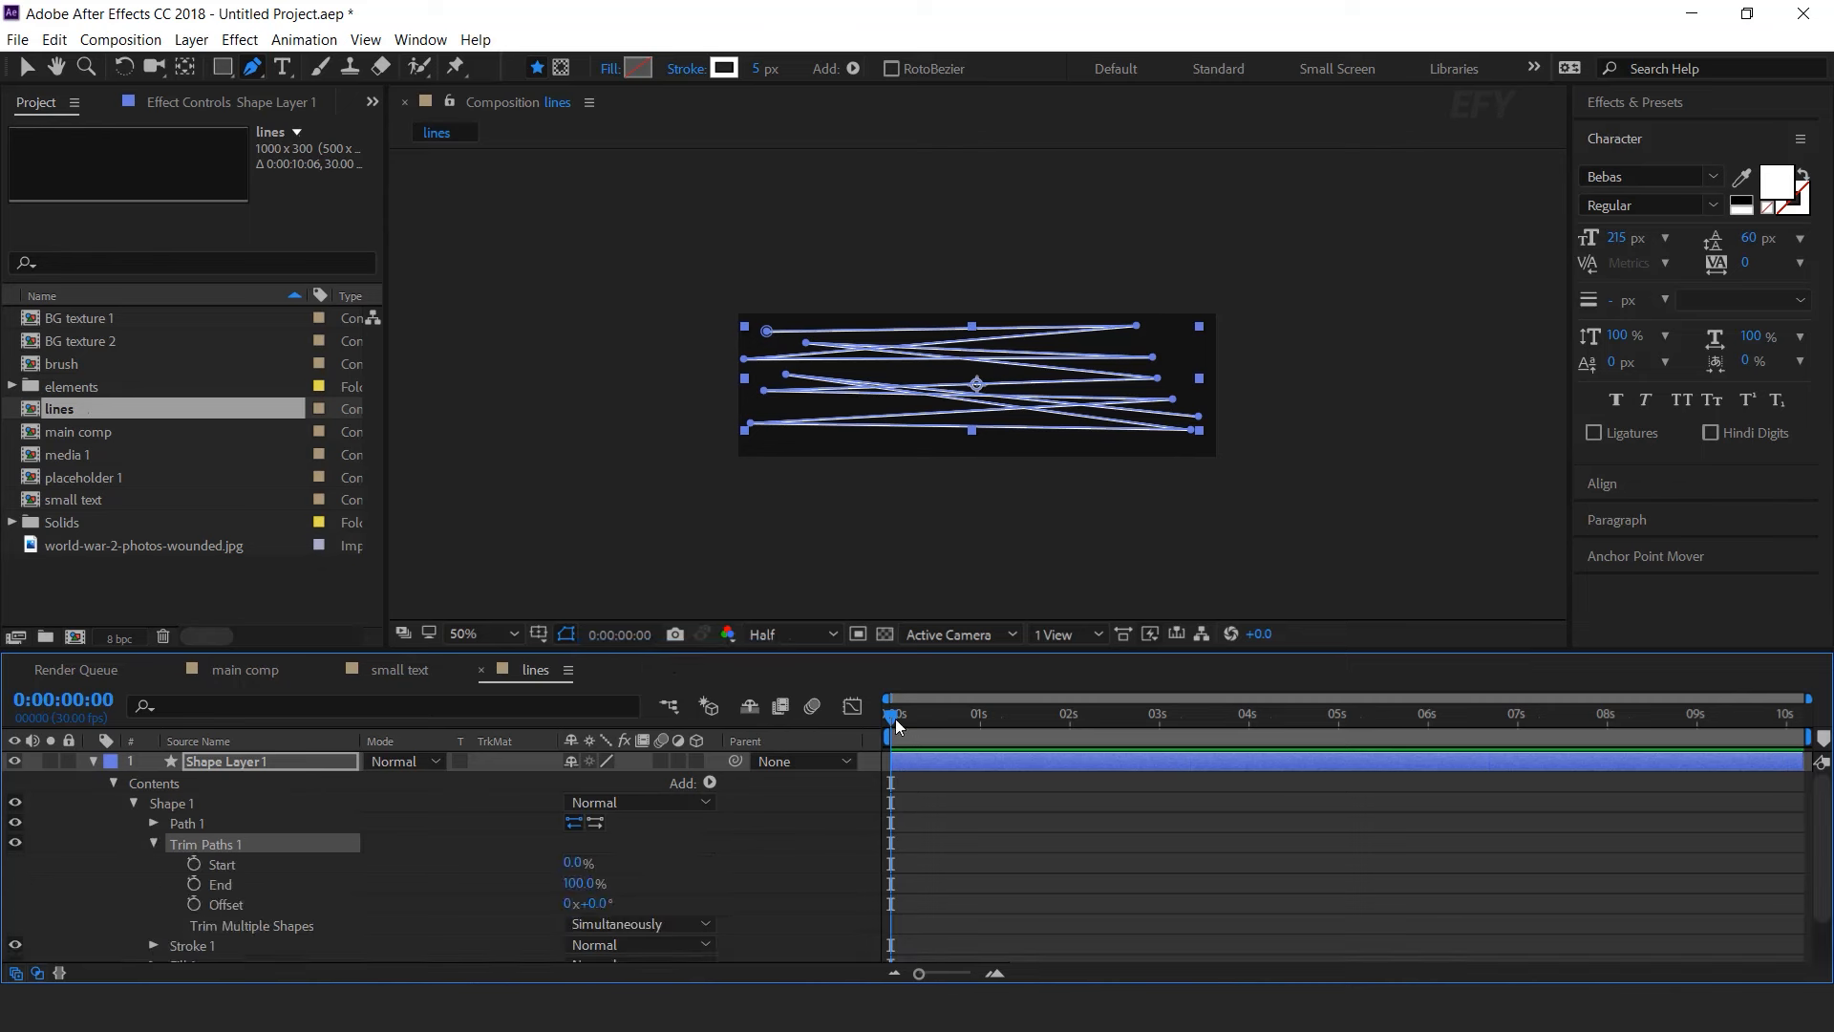
# - Keyframe the zigzag's Trim Paths End from 0% at the start to 100% at 0:00:01:18
pyautogui.click(777, 867)
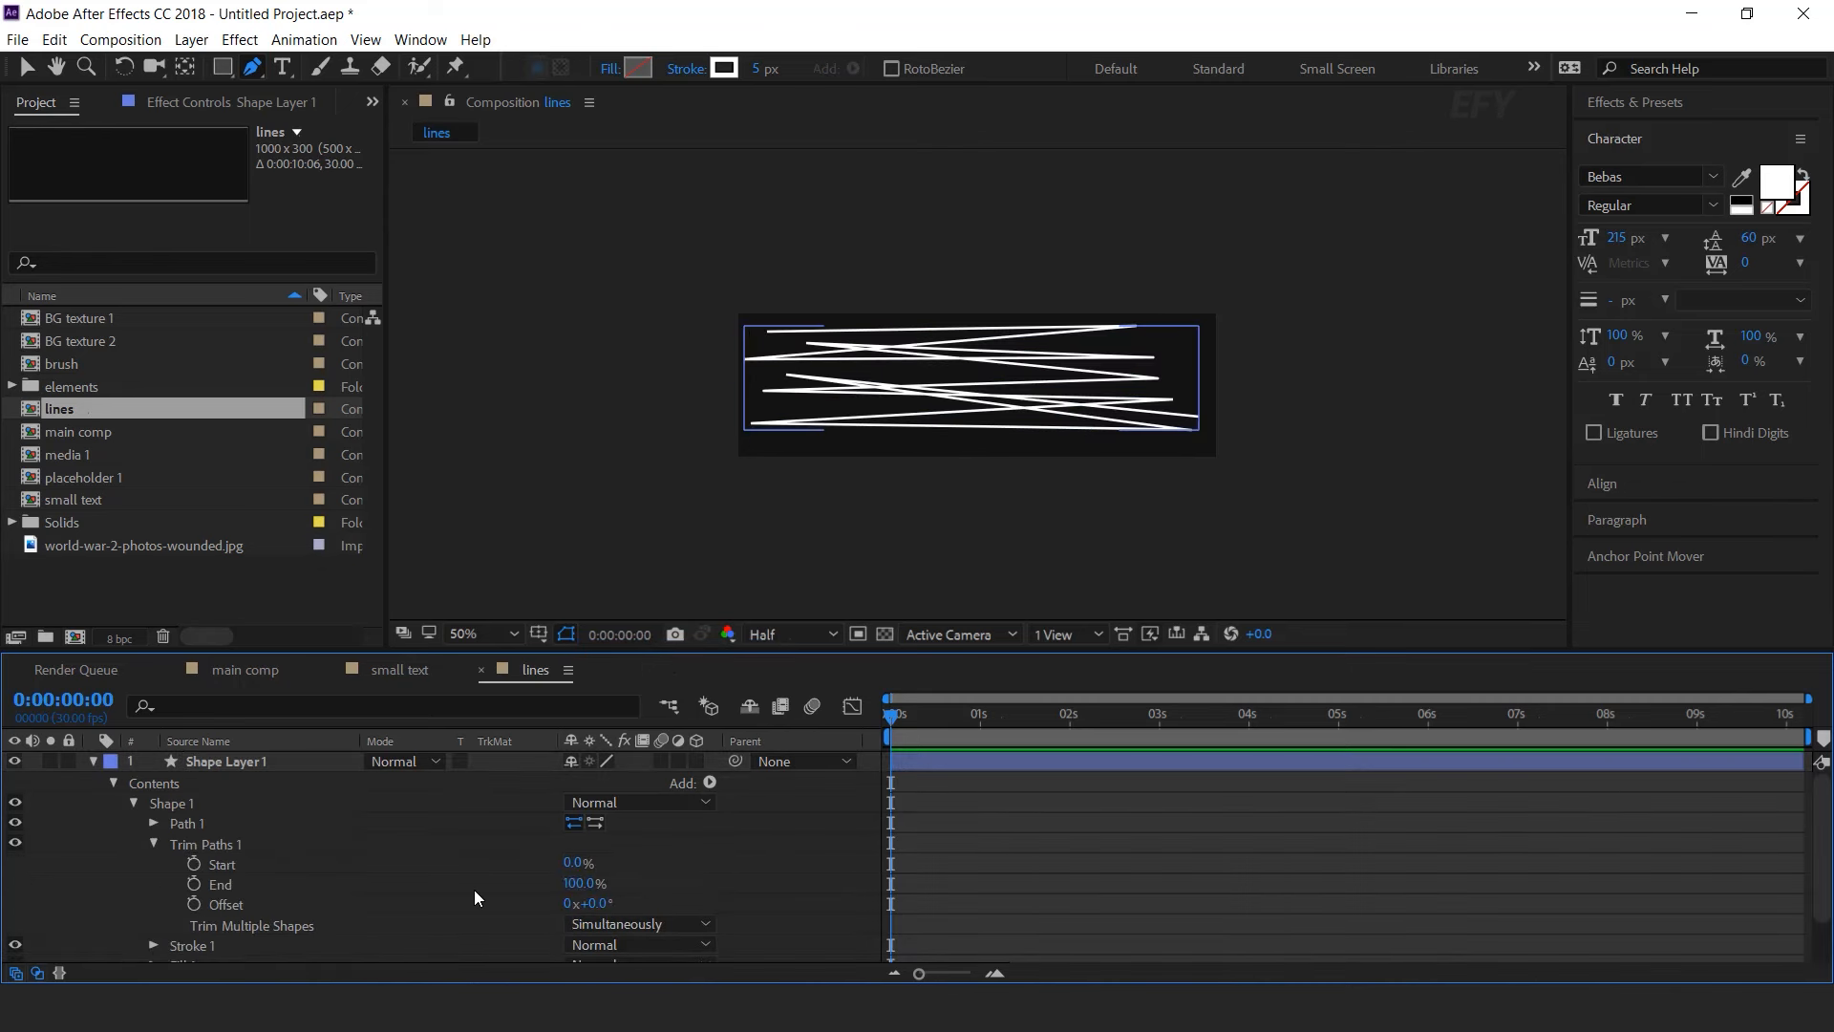
pyautogui.moveTo(574, 894); pyautogui.dragTo(185, 889)
pyautogui.click(191, 885)
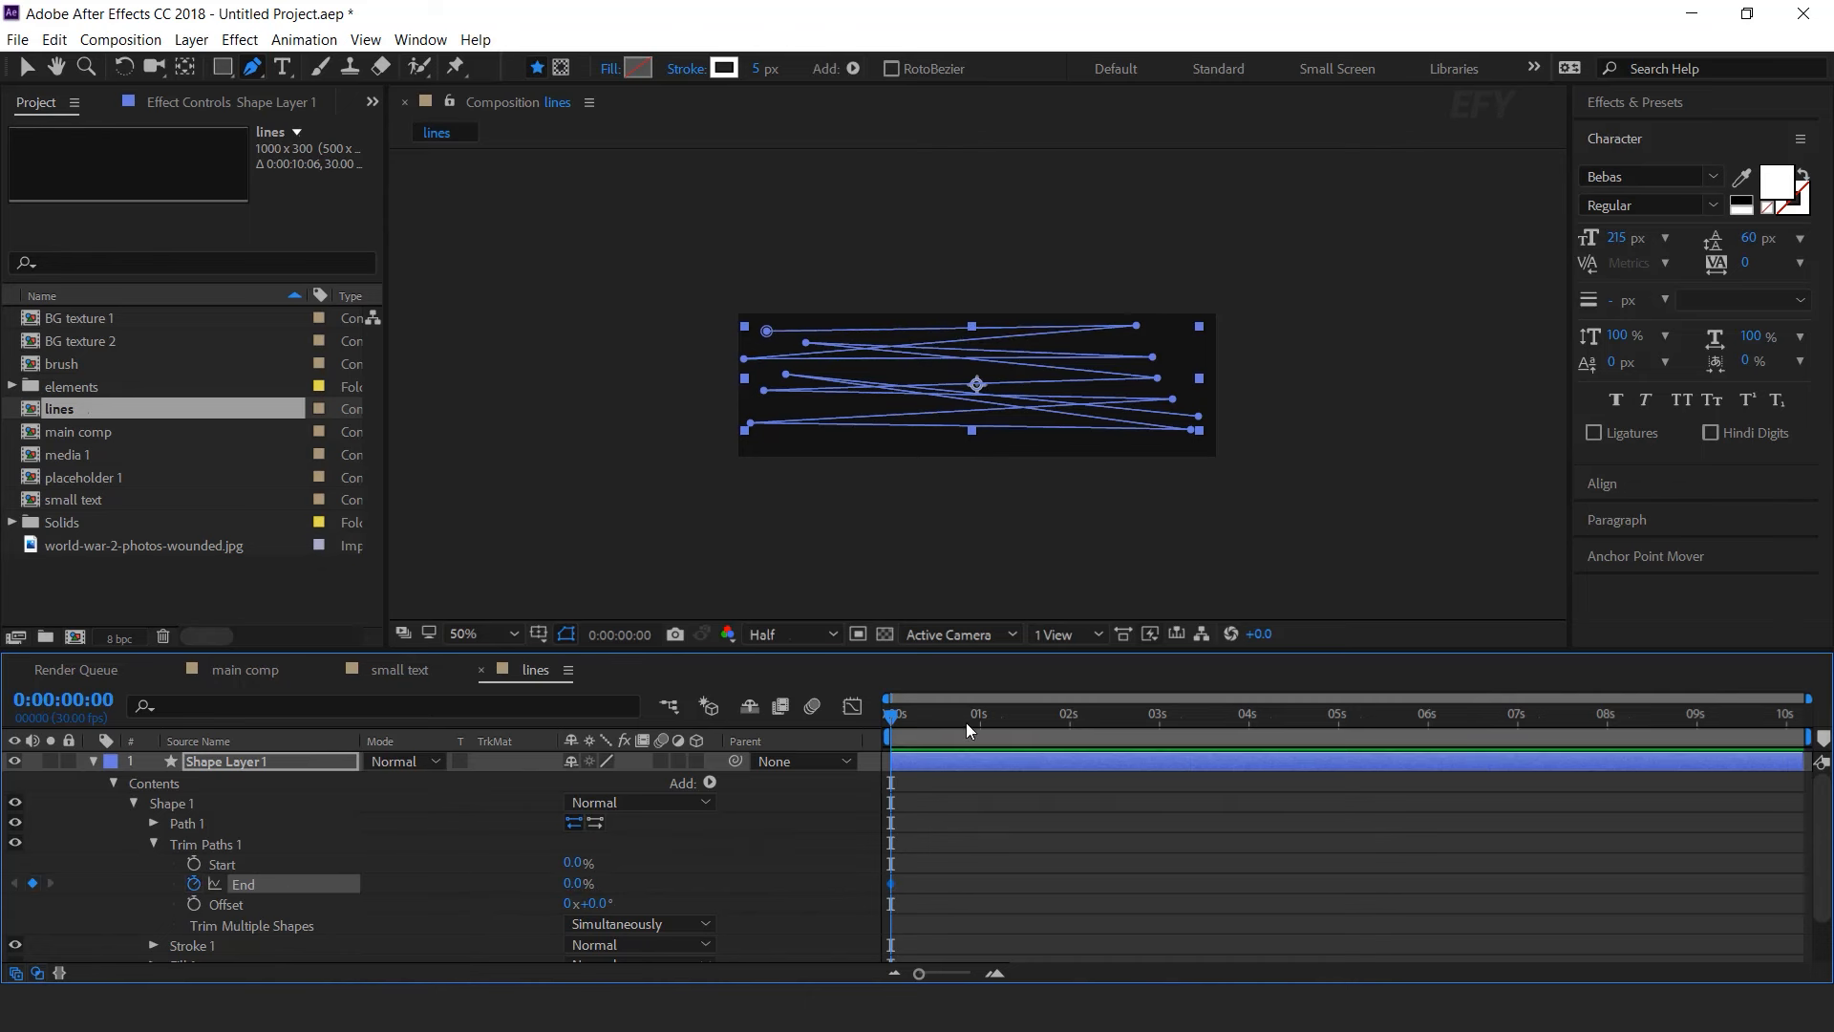
pyautogui.moveTo(919, 713); pyautogui.dragTo(1034, 719)
pyautogui.moveTo(576, 884); pyautogui.dragTo(1263, 836)
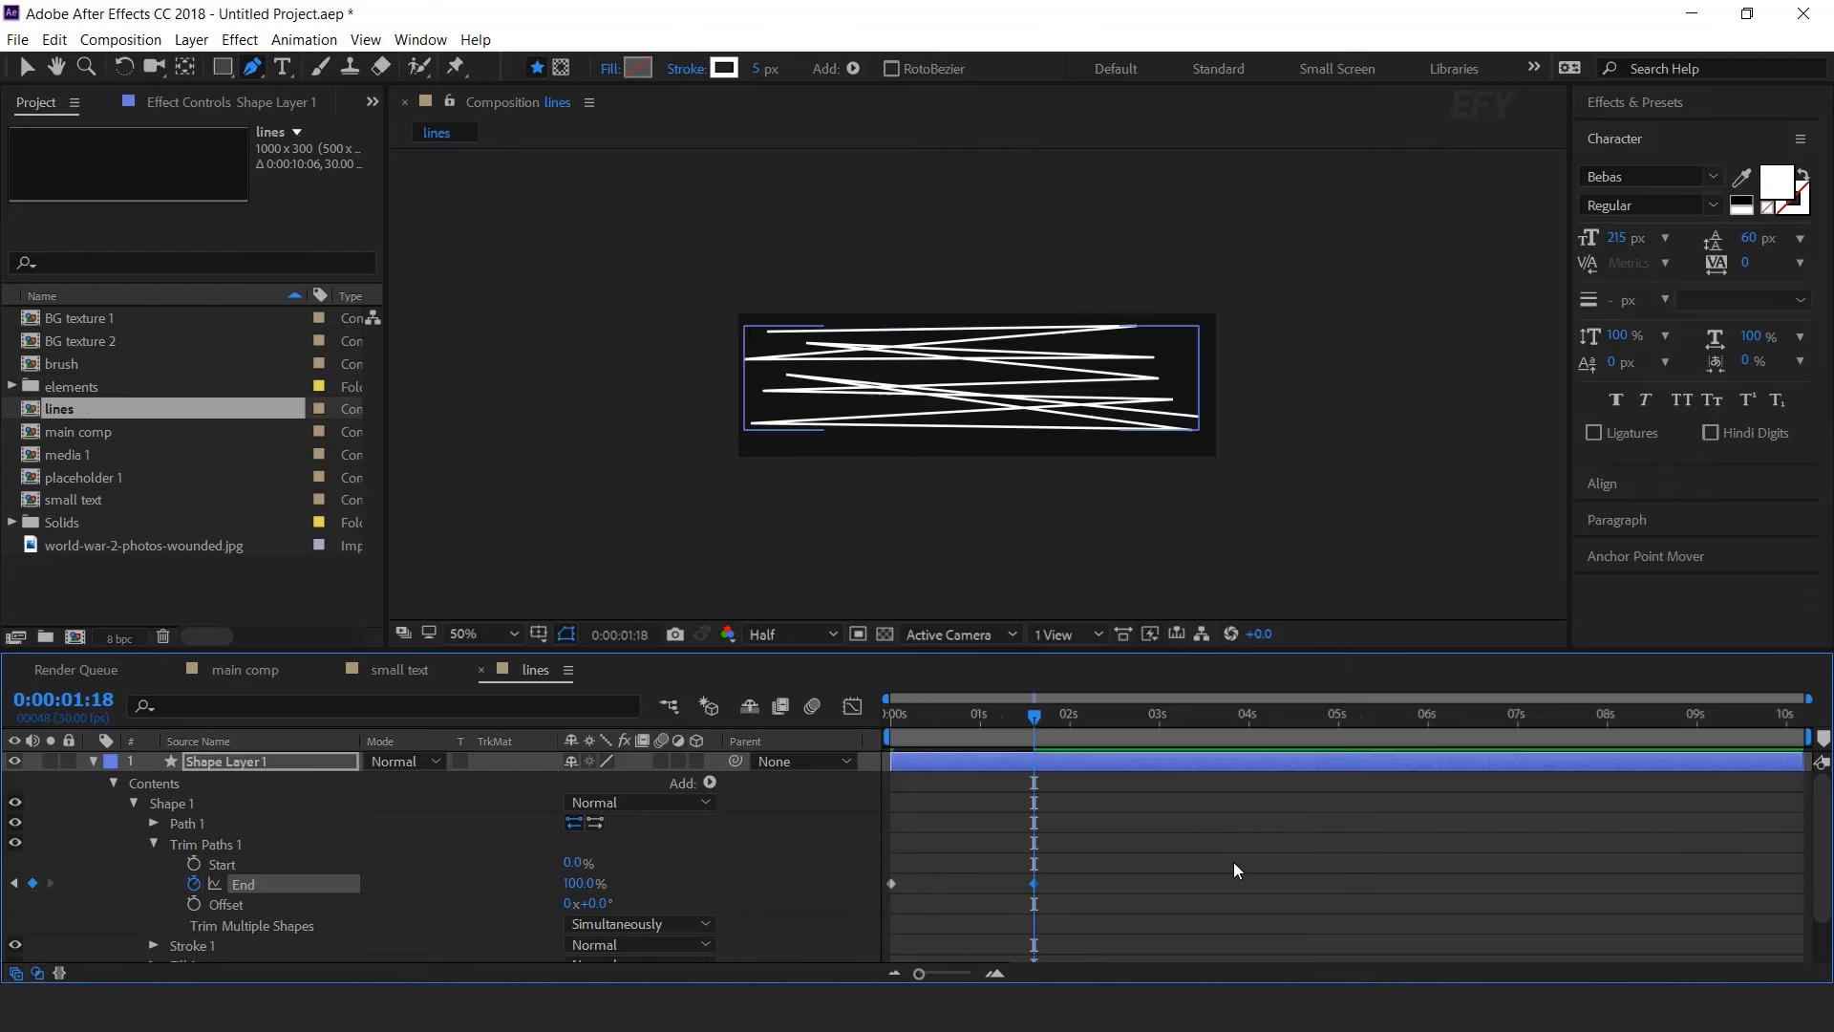
# - Preview the drawing-on animation of the zigzag strokes from the start of the lines composition
pyautogui.click(1234, 861)
pyautogui.press('Home')
pyautogui.press('space')
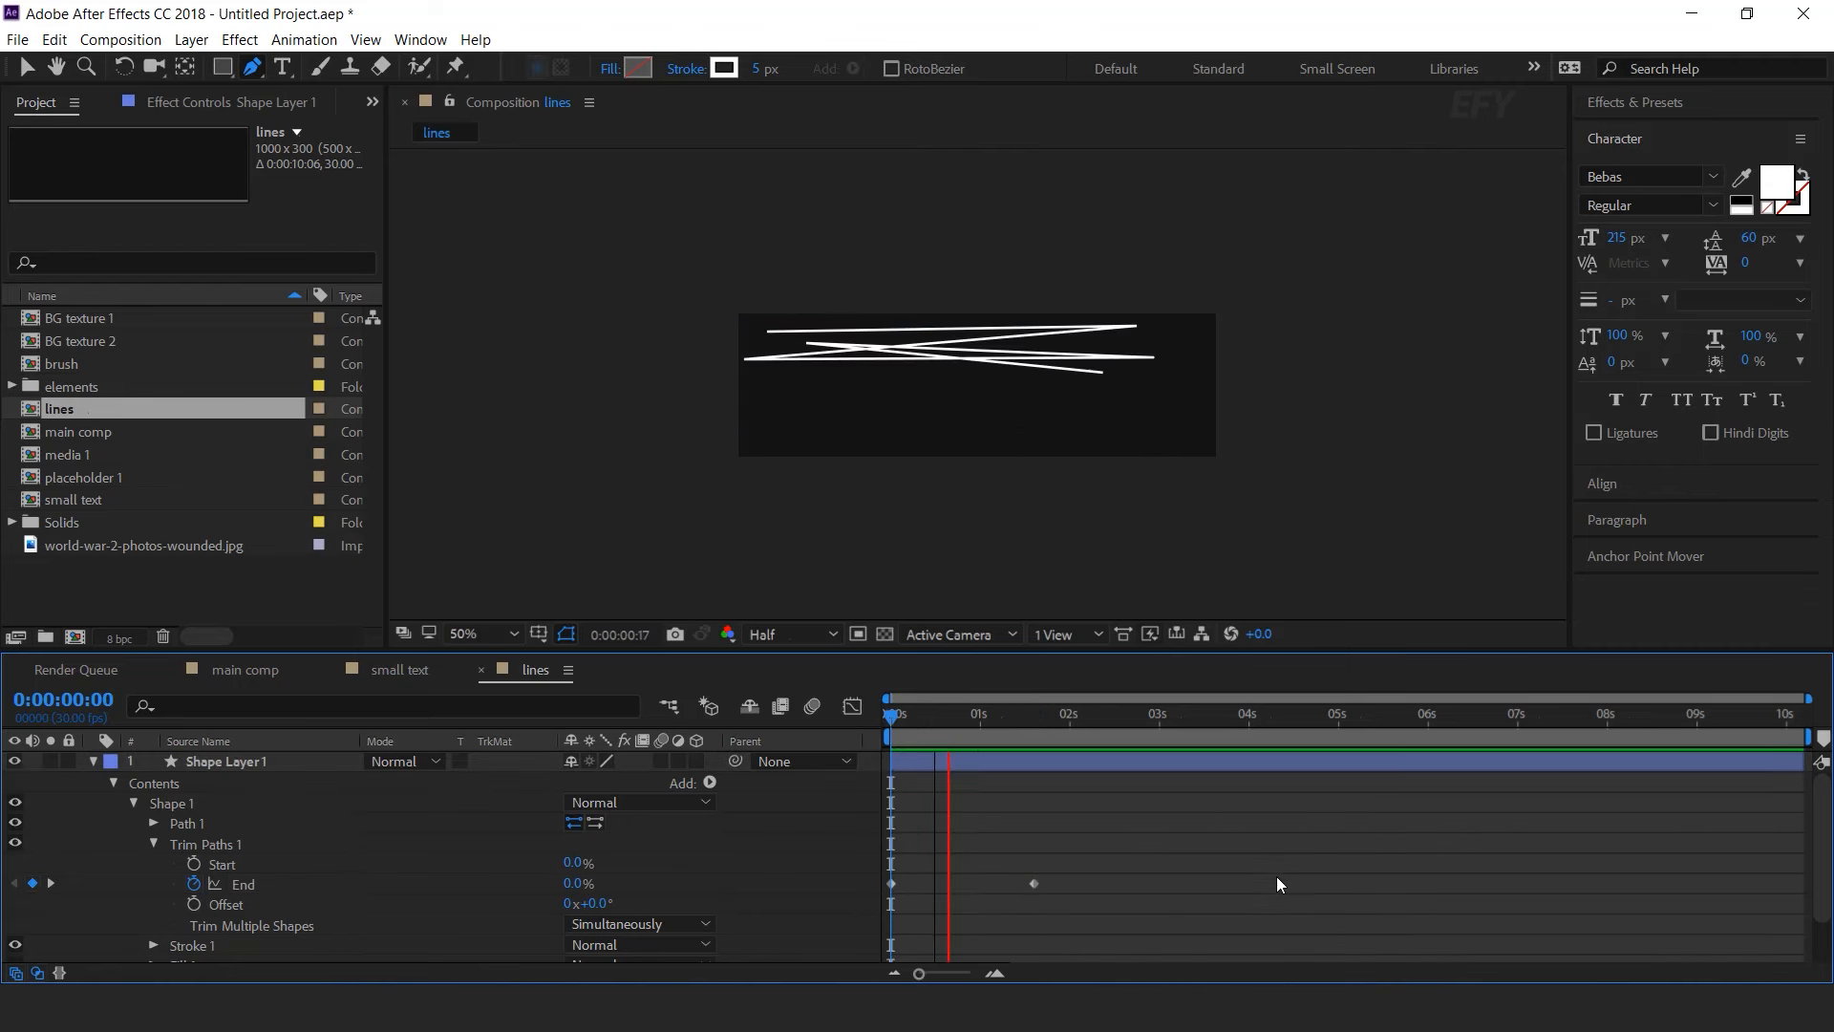
pyautogui.click(1039, 714)
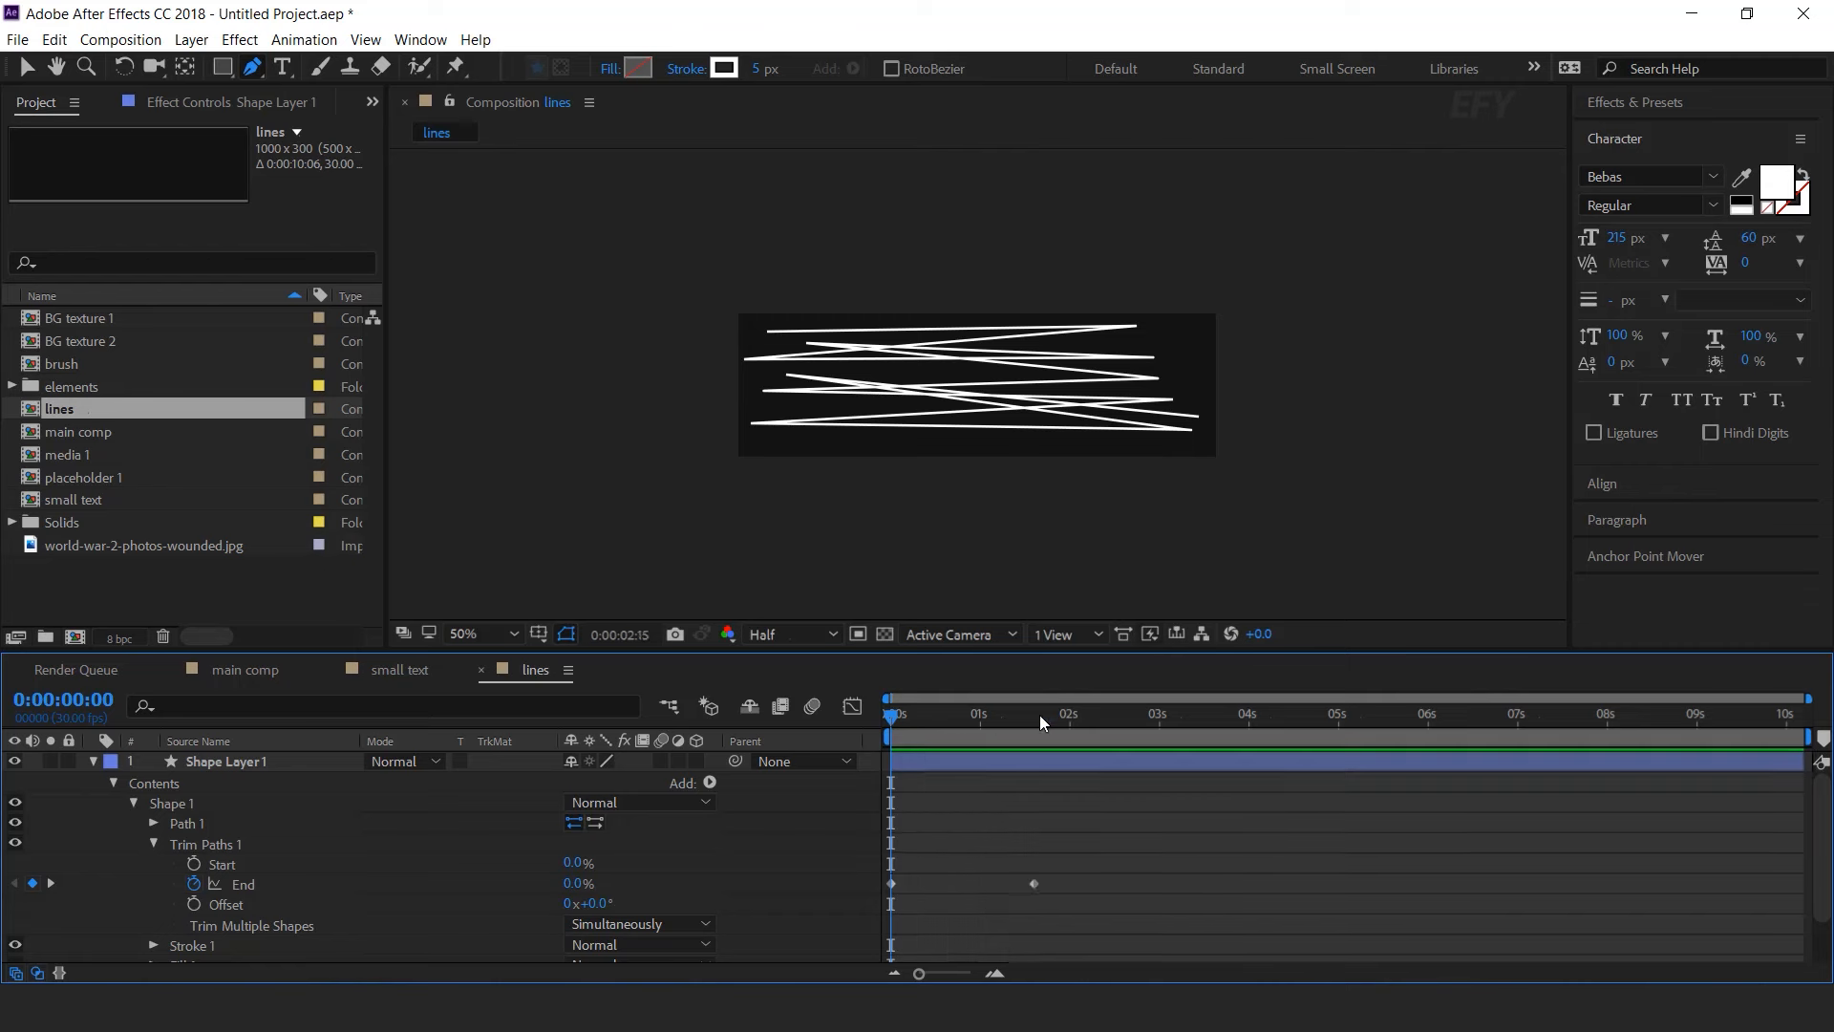
pyautogui.click(1035, 883)
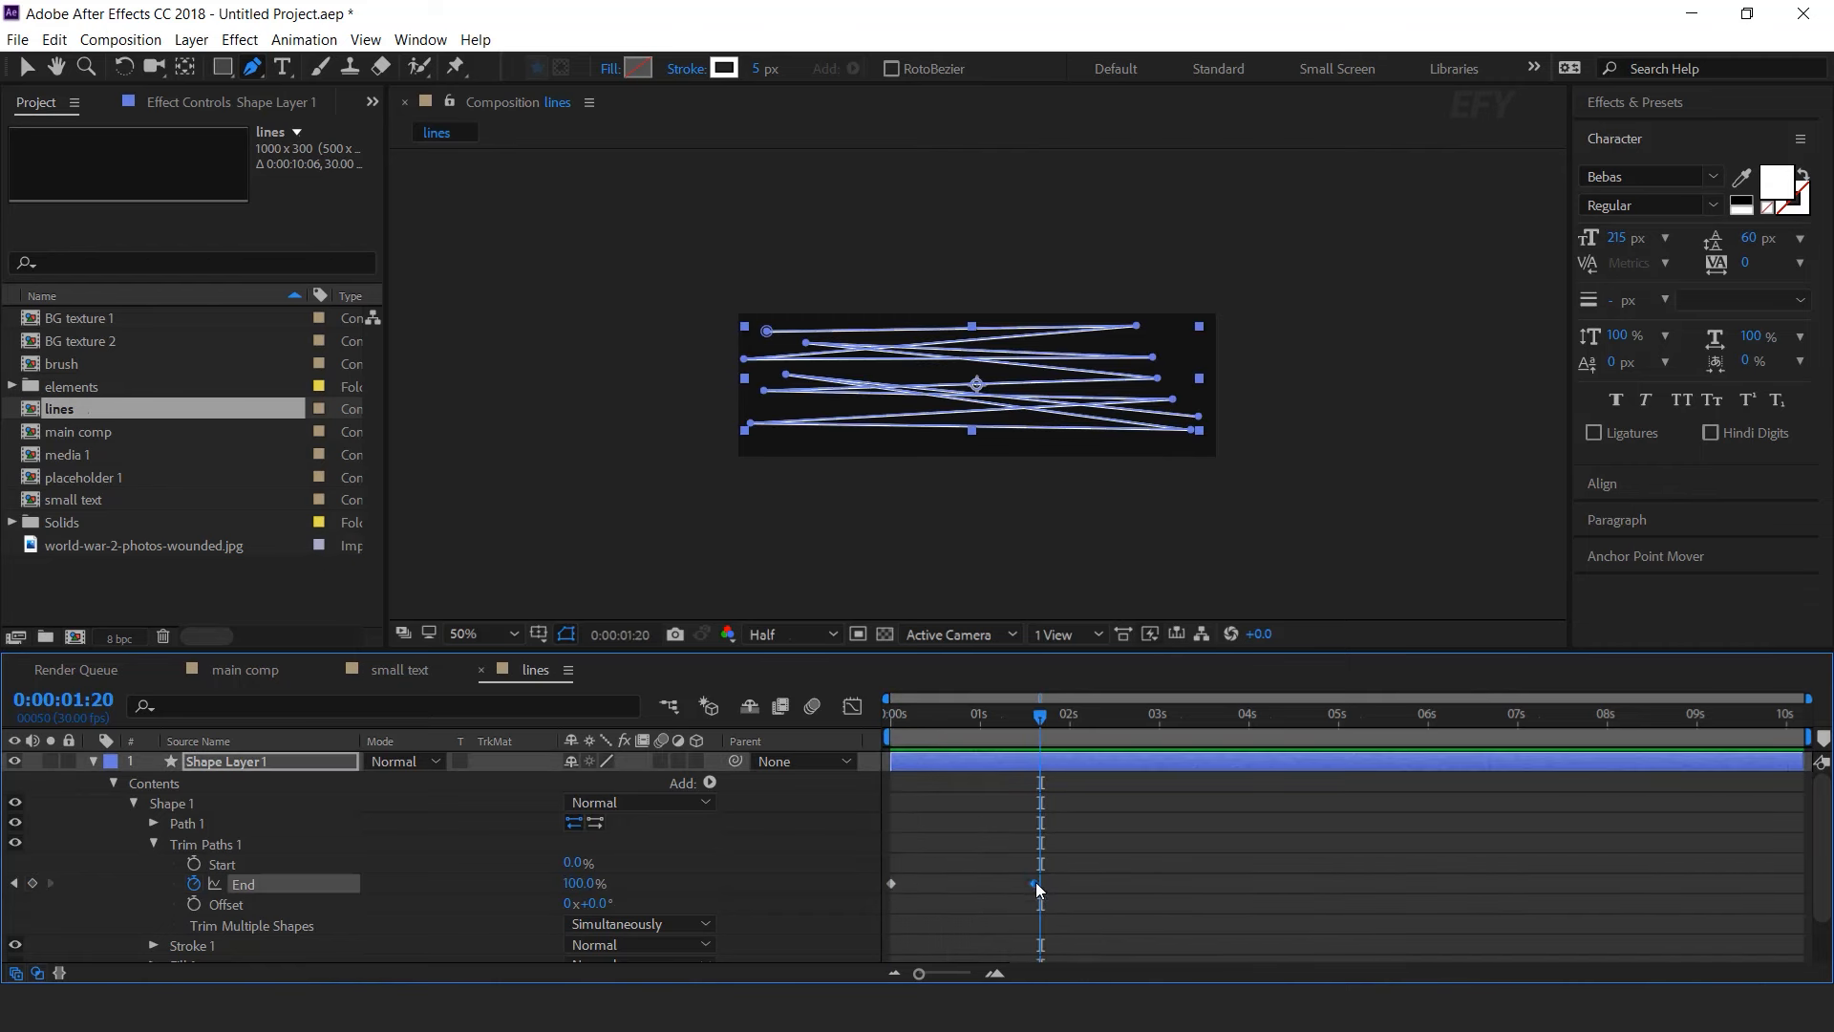
pyautogui.click(93, 761)
# - Add the lines composition to main comp directly above the media 1 layer and make it a 3D layer
pyautogui.click(237, 667)
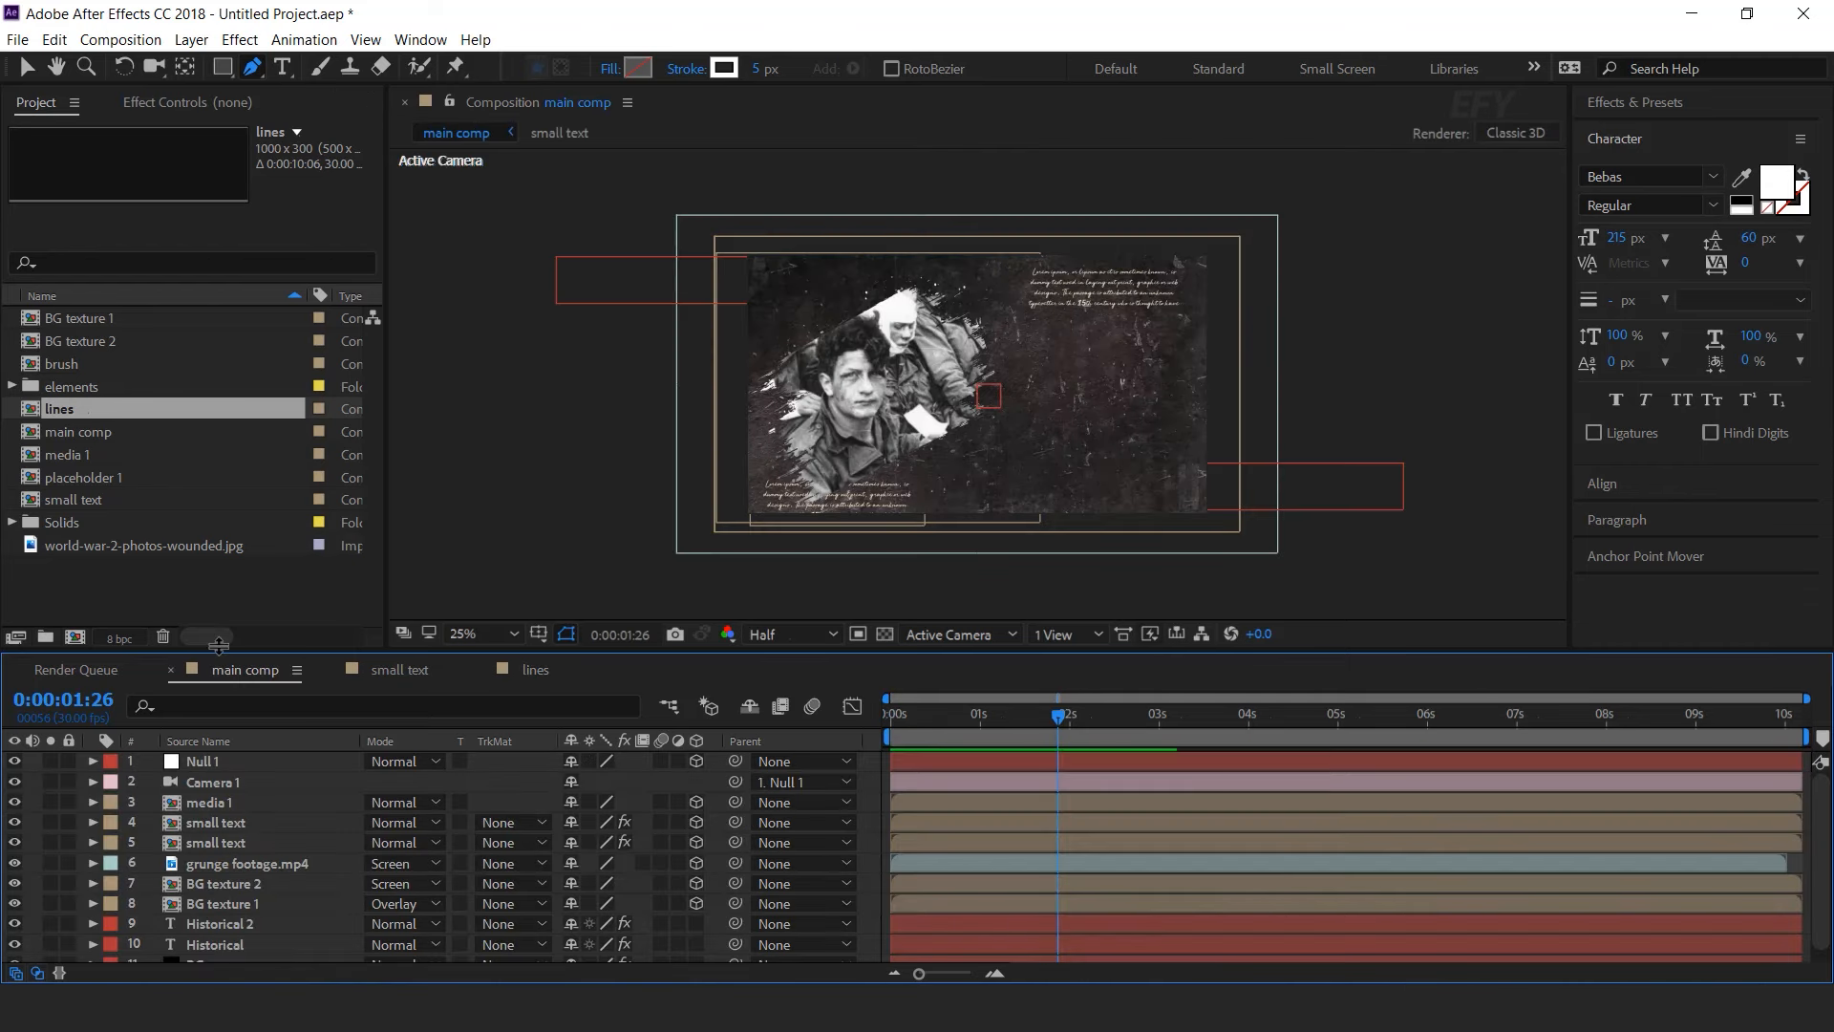
pyautogui.click(115, 580)
pyautogui.click(38, 409)
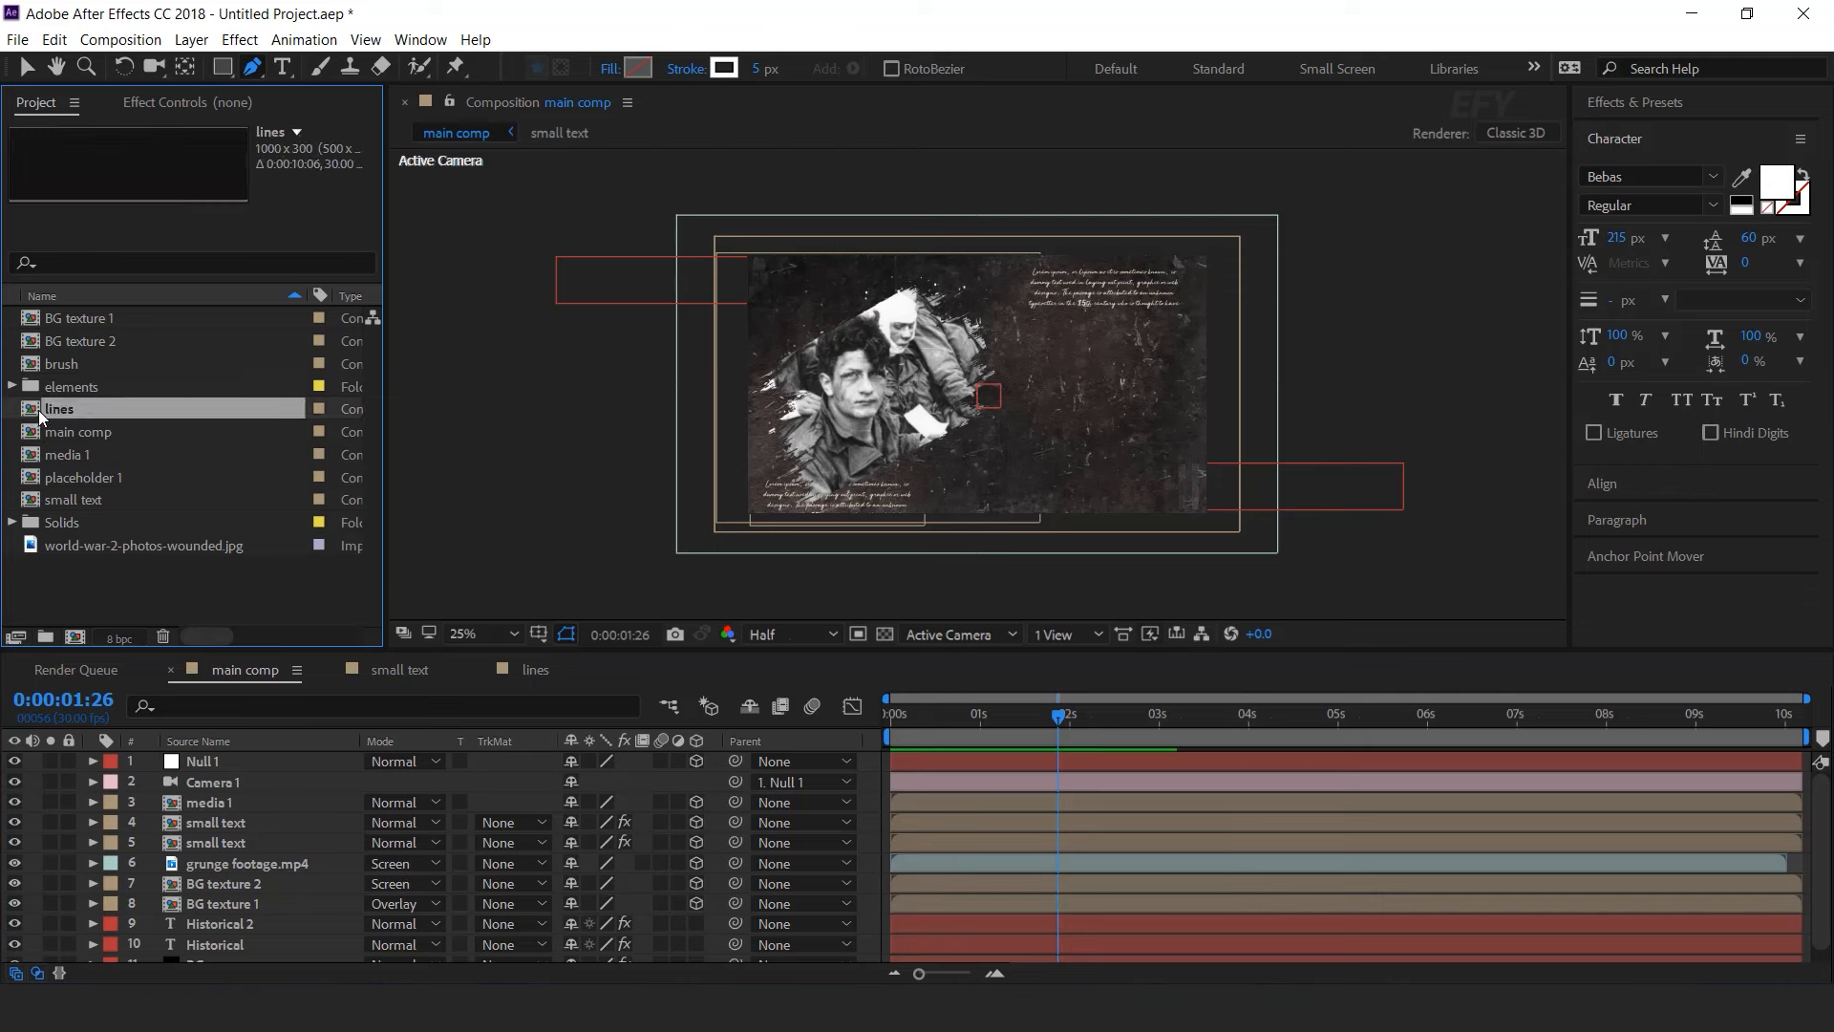
pyautogui.moveTo(105, 454); pyautogui.dragTo(243, 799)
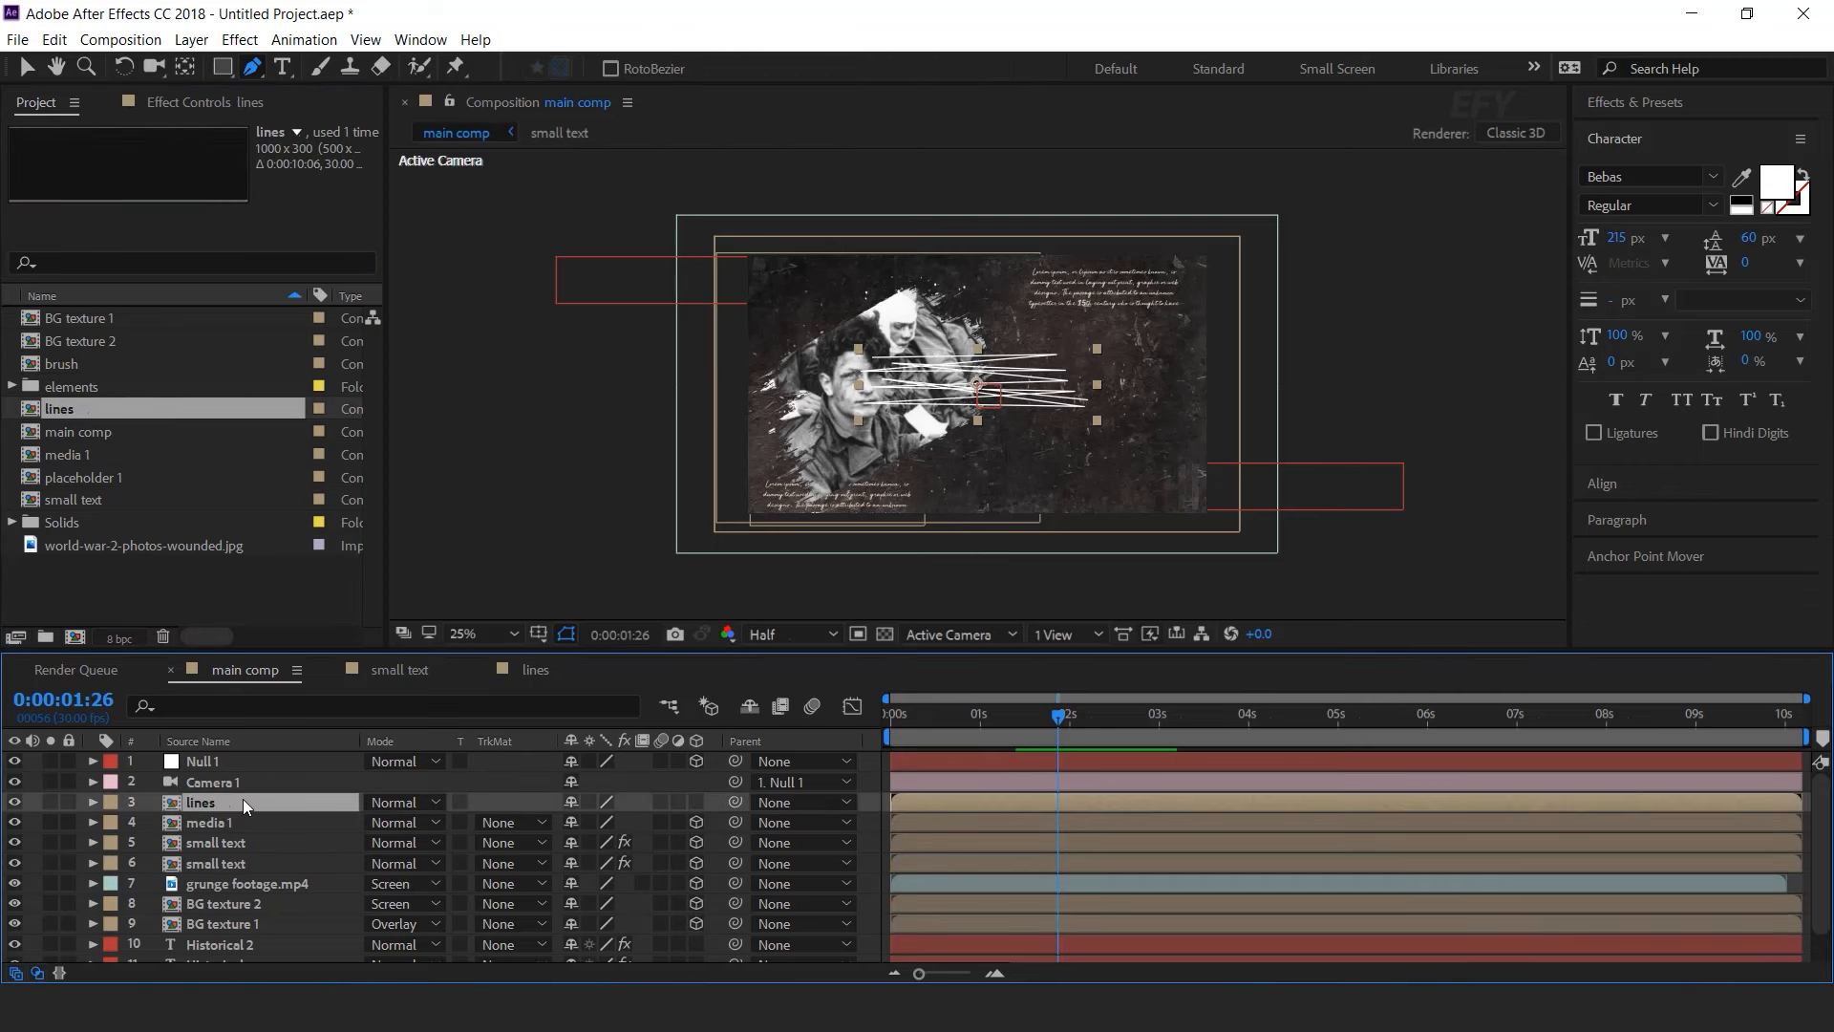
pyautogui.click(696, 802)
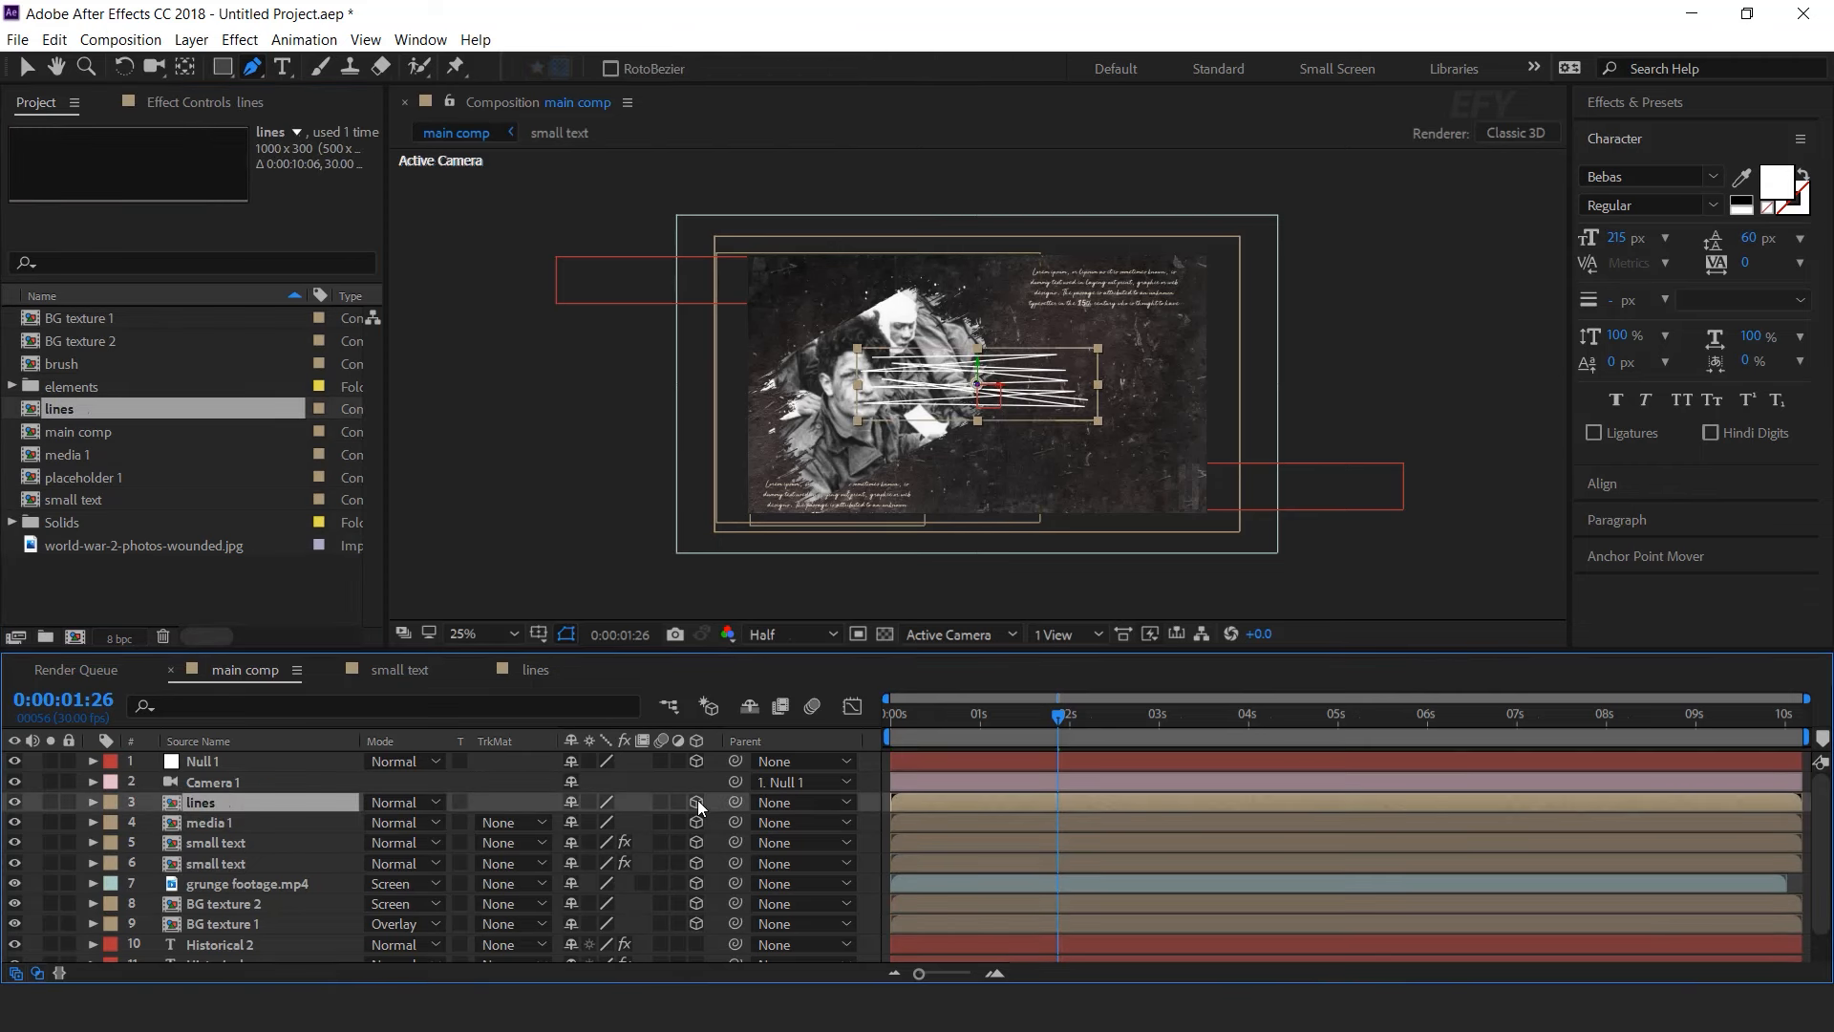
# - Show two horizontal views and push the lines layer slightly back in depth in the Top view
pyautogui.click(1092, 633)
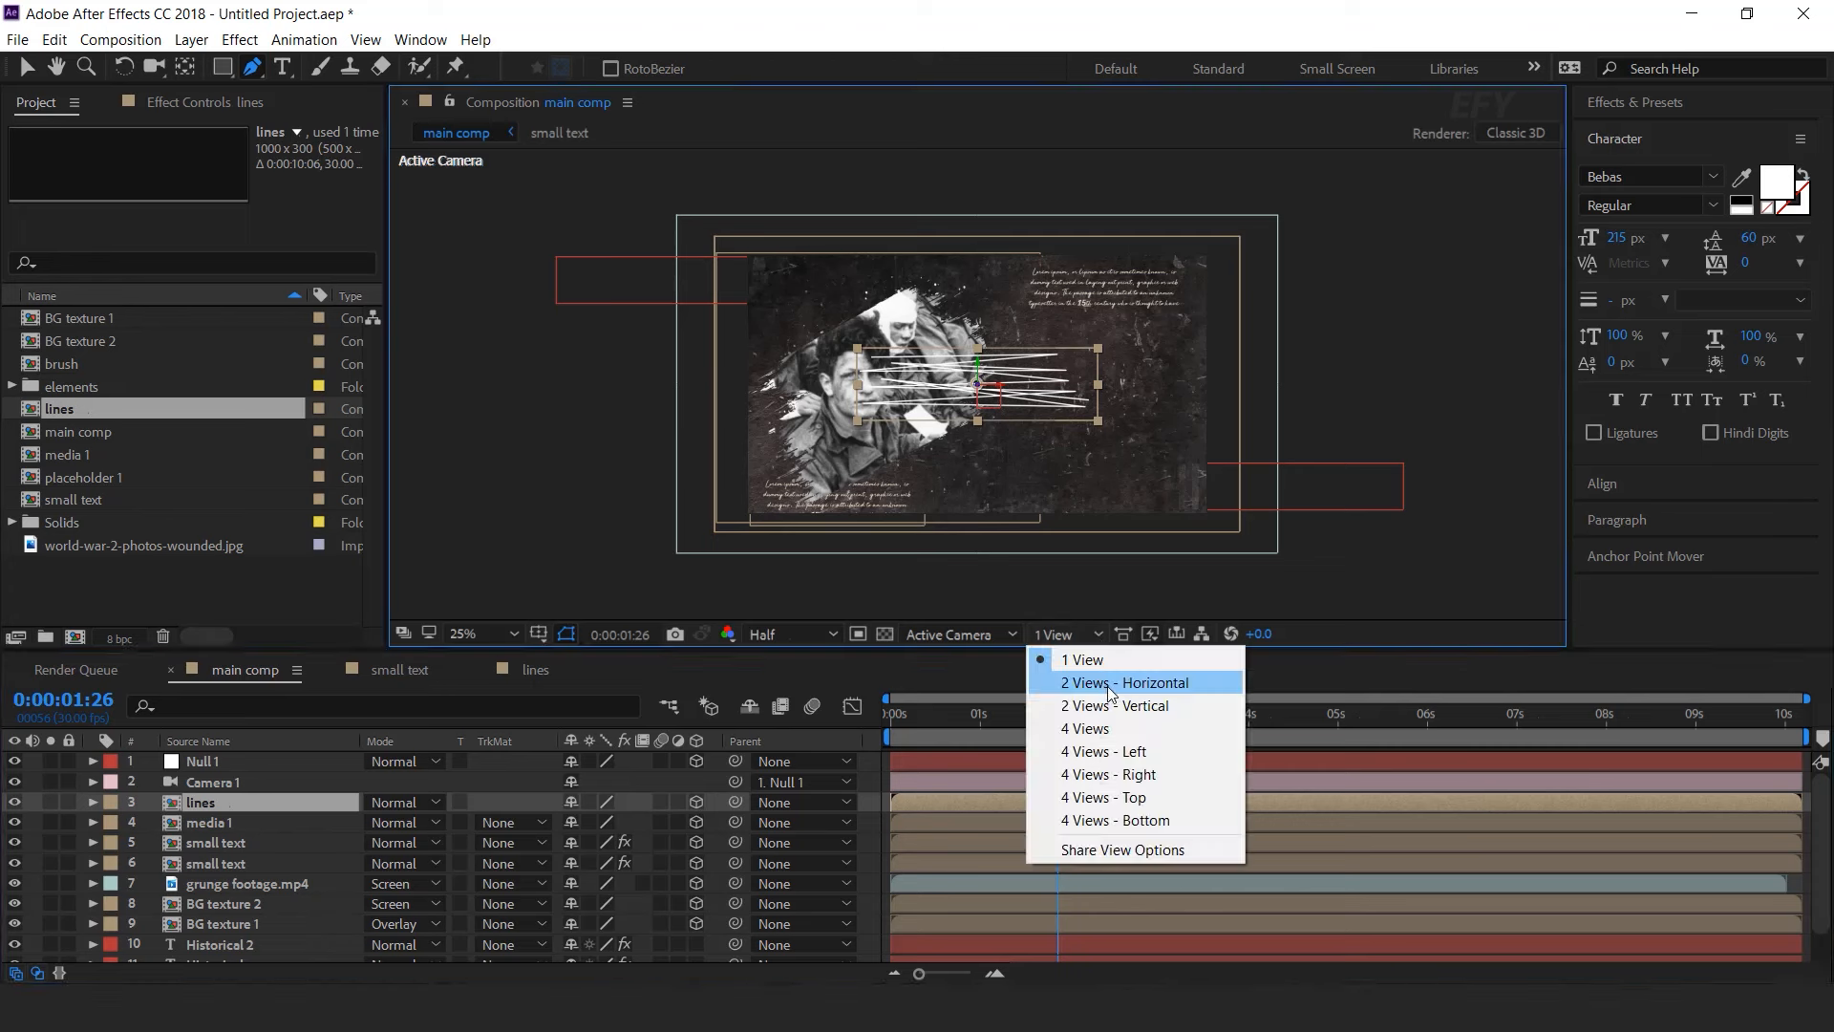
pyautogui.click(1108, 684)
pyautogui.press('v')
pyautogui.moveTo(684, 416); pyautogui.dragTo(684, 398)
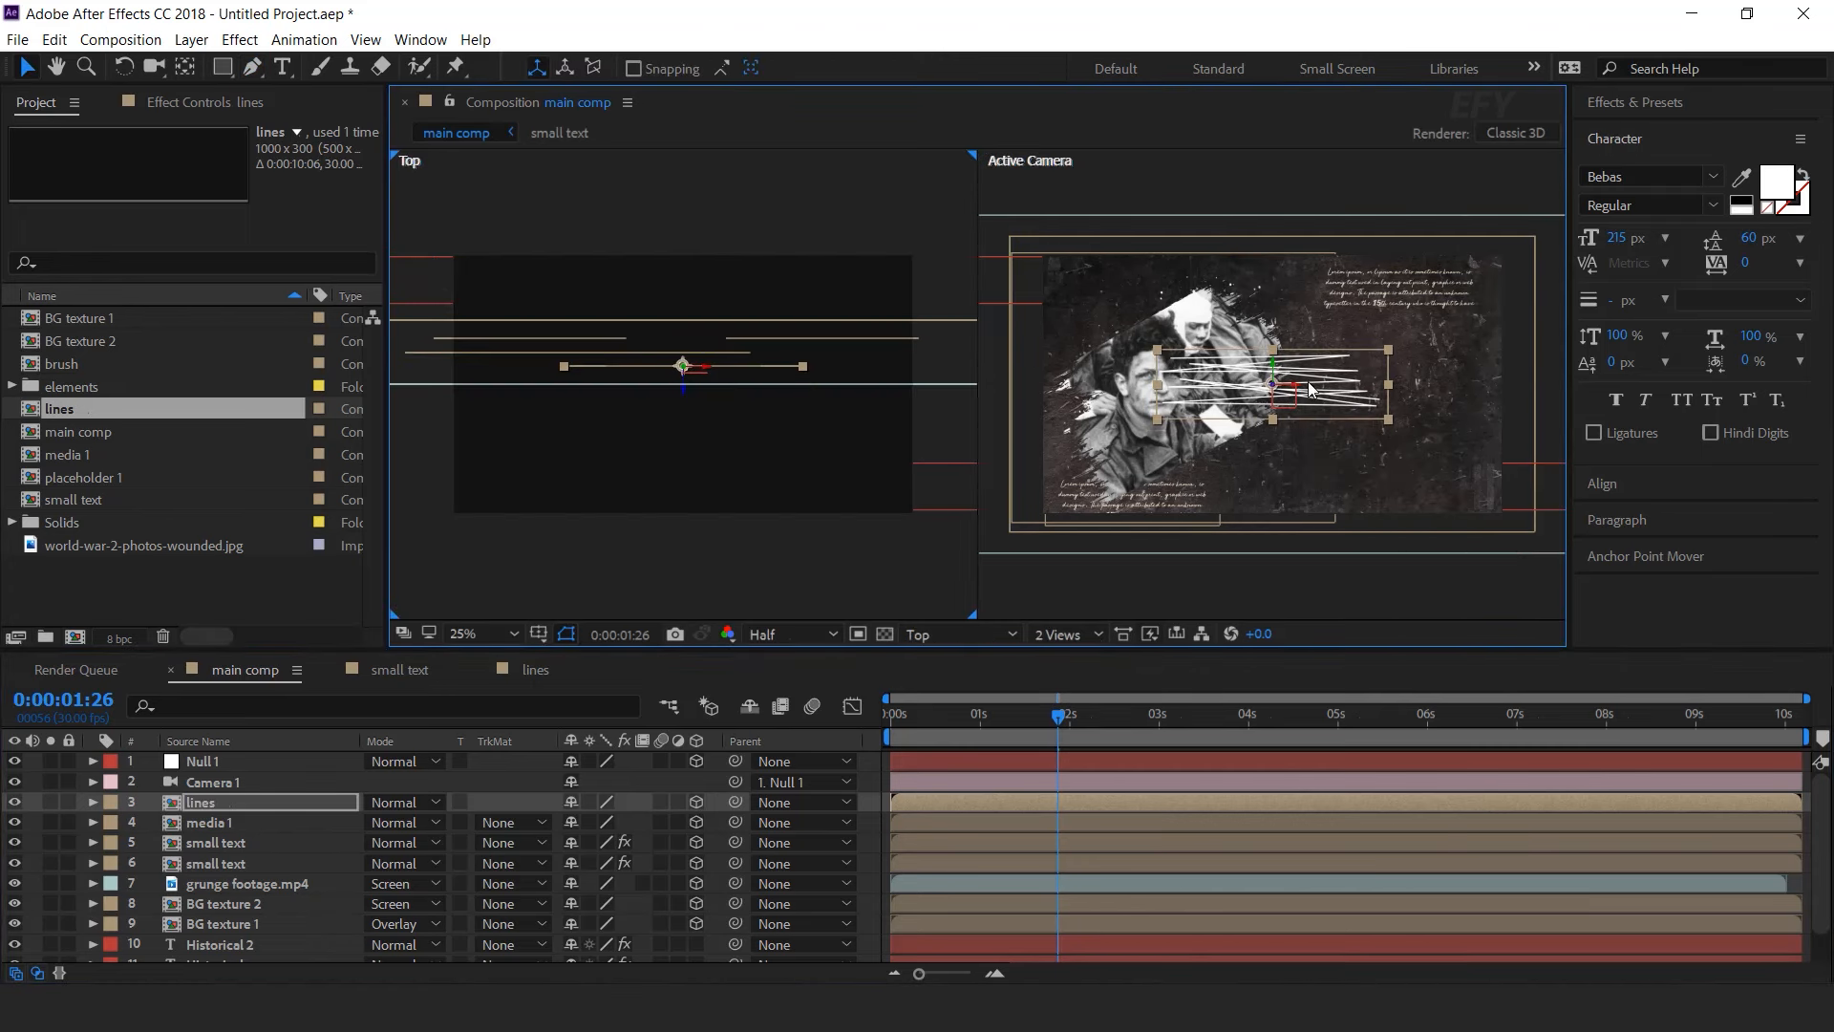
# - Place the lines layer at the frame's upper-left corner and a duplicate of it at the lower-right corner
pyautogui.moveTo(1299, 391); pyautogui.dragTo(1119, 234)
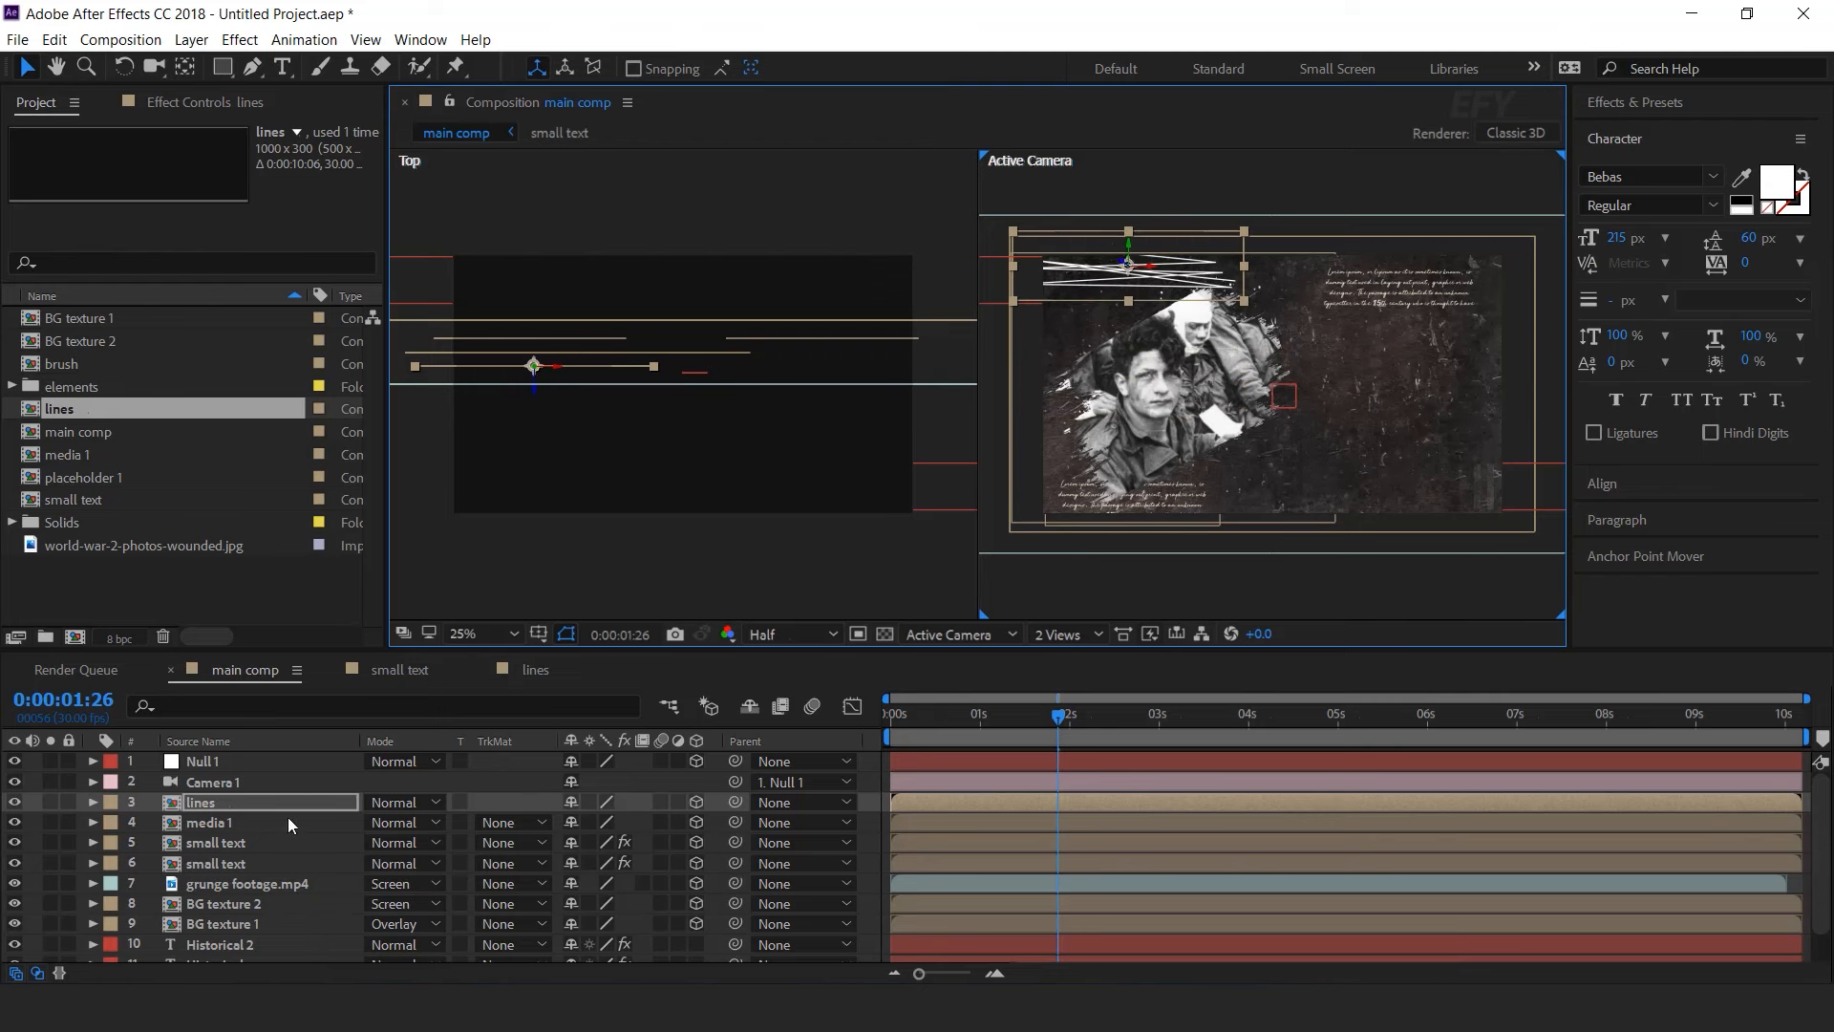
pyautogui.hotkey('ctrl', 'd')
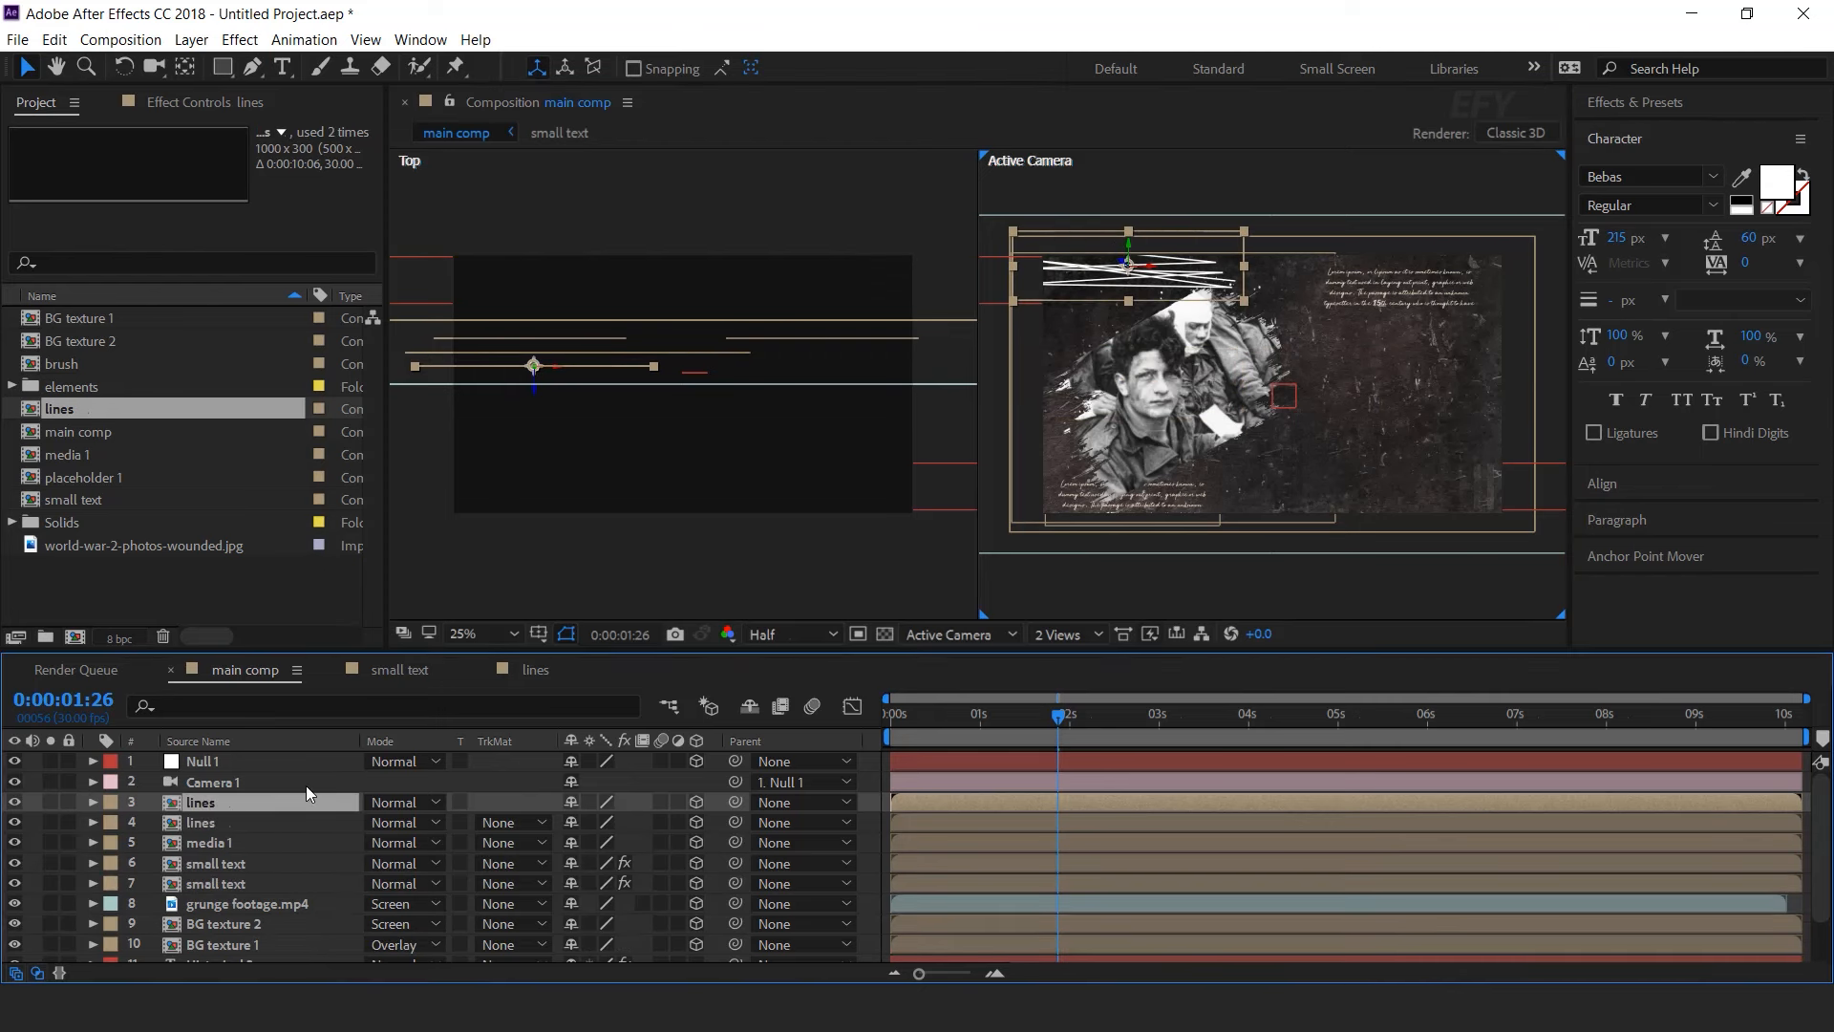
pyautogui.moveTo(1153, 271); pyautogui.dragTo(1431, 516)
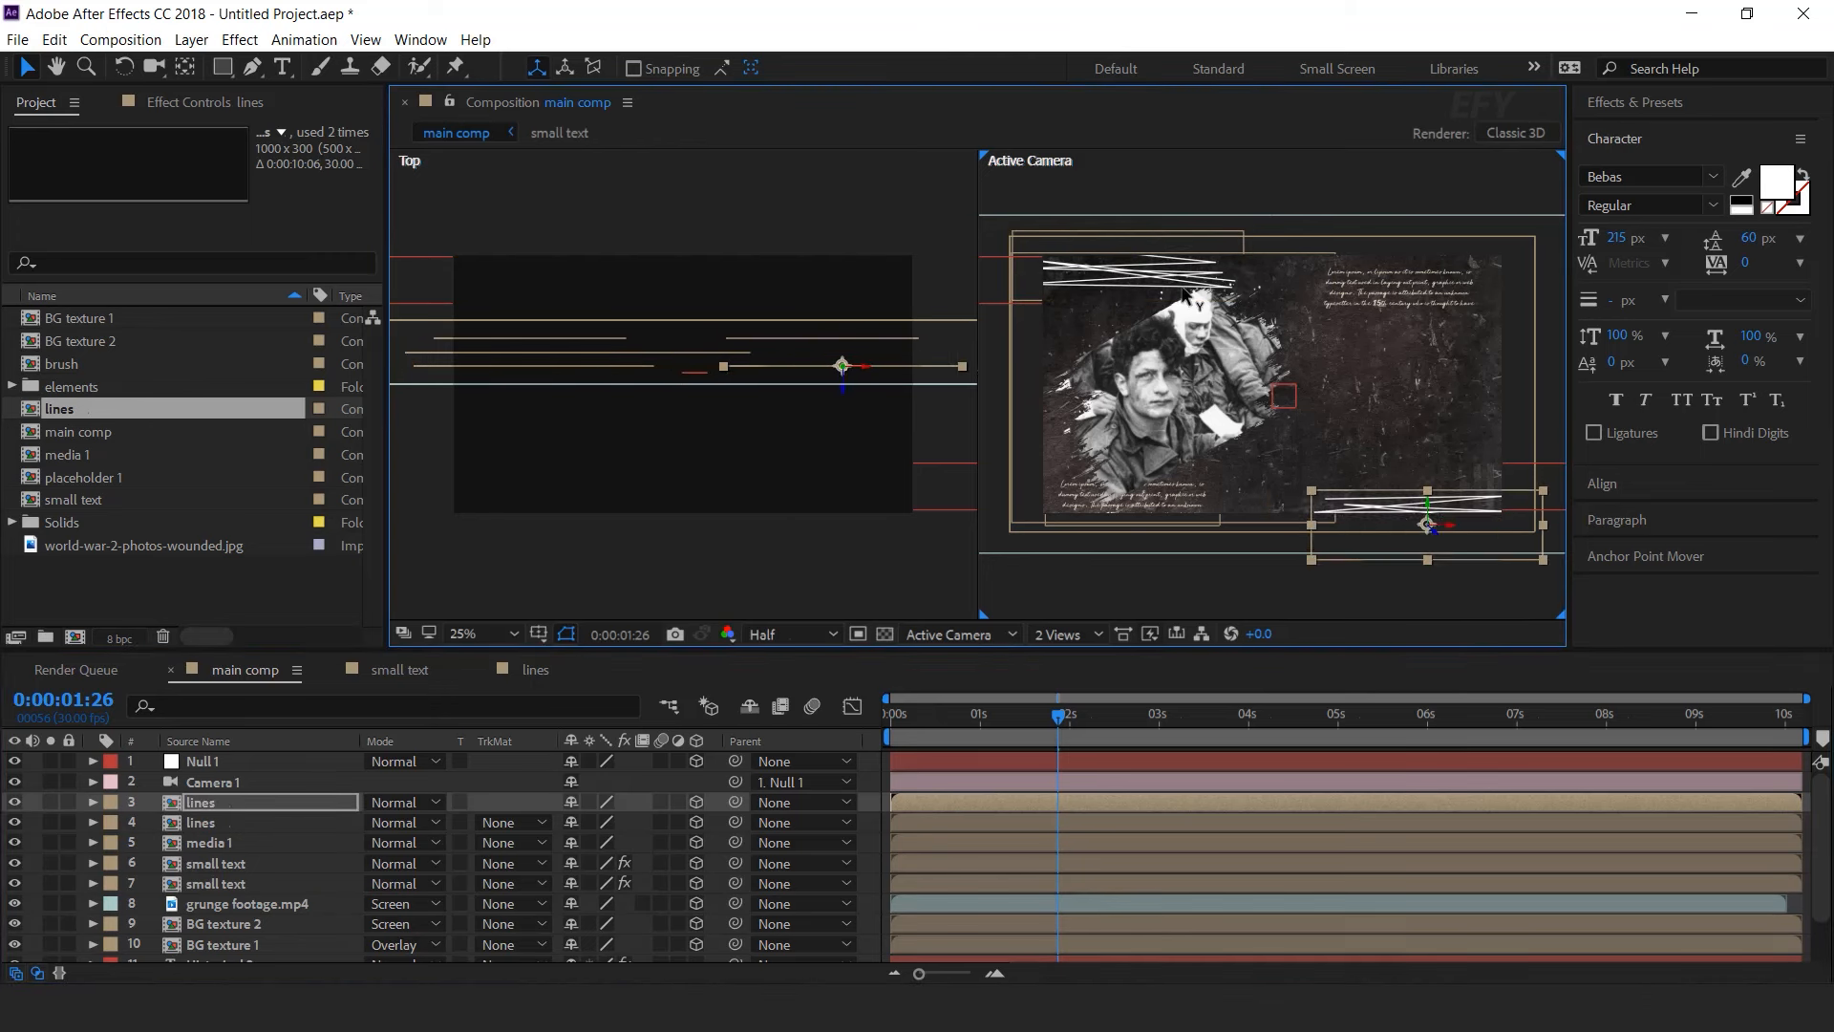
# - Set the original lines layer's Z Rotation to 90° and tuck it into the frame's upper-left corner
pyautogui.click(210, 823)
pyautogui.press('r')
pyautogui.click(602, 904)
pyautogui.write('90')
pyautogui.press('Return')
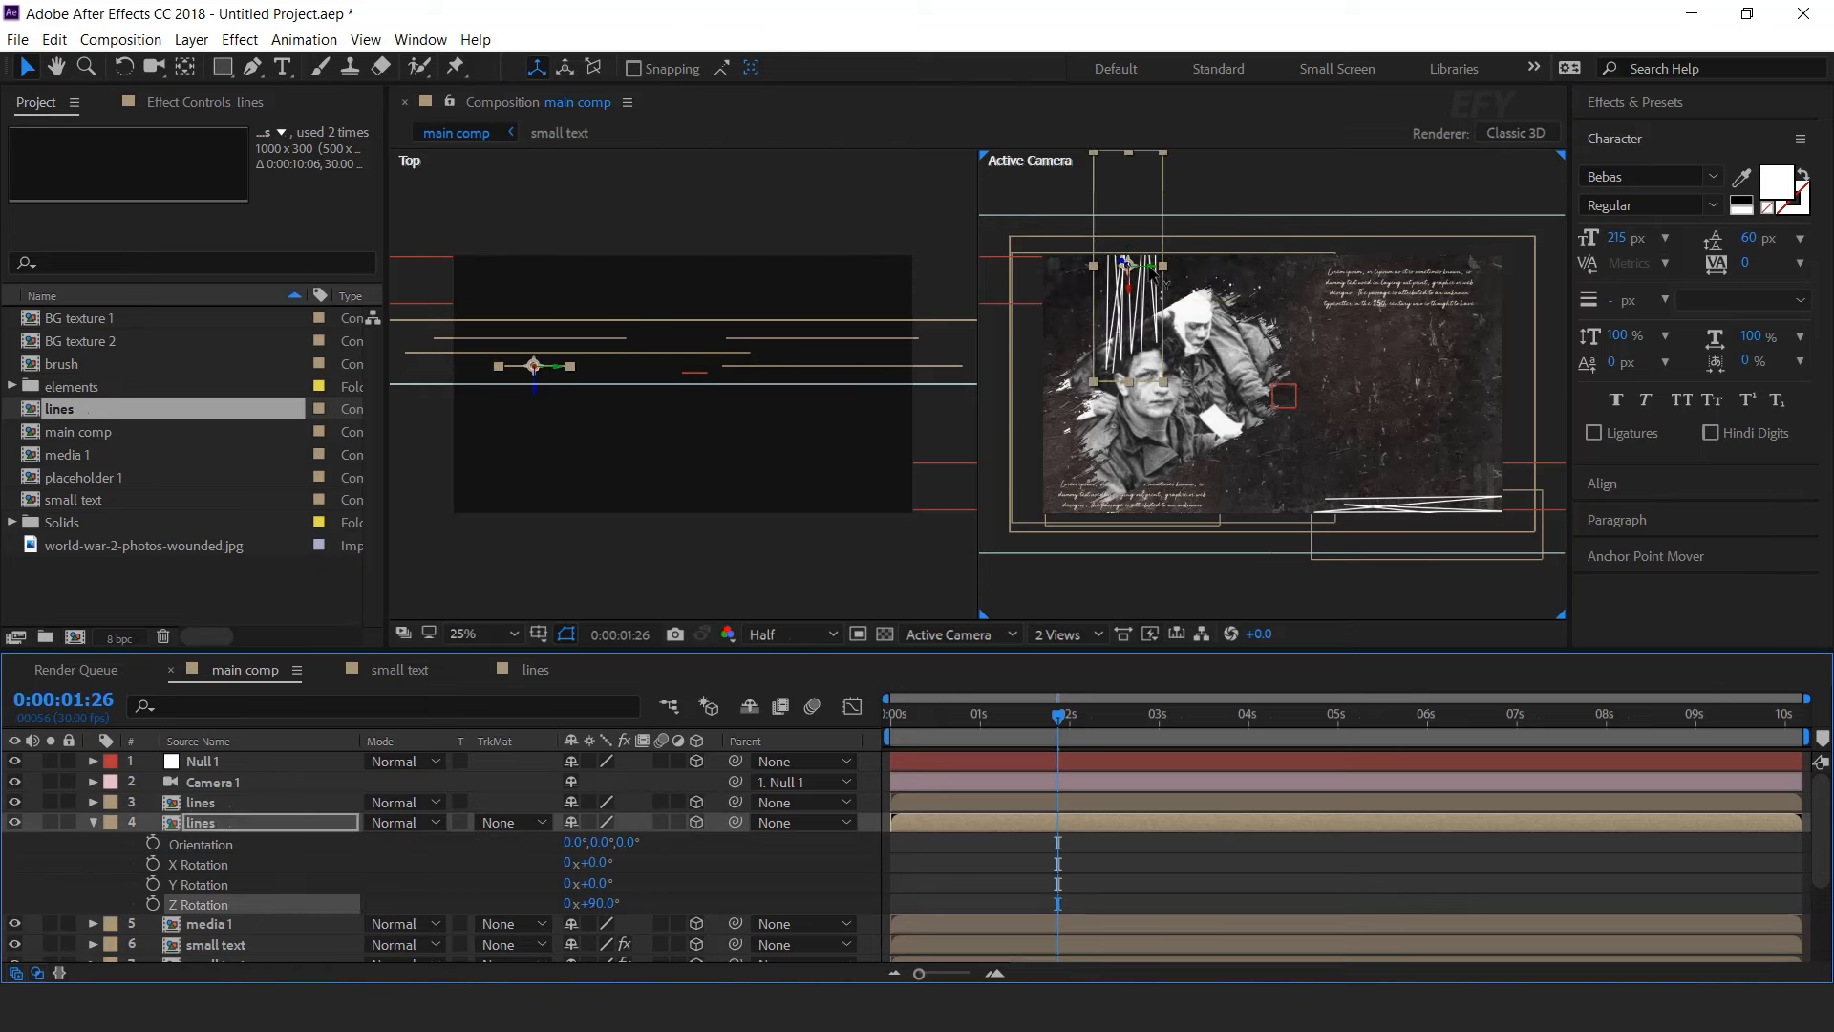
pyautogui.moveTo(1153, 275); pyautogui.dragTo(1069, 230)
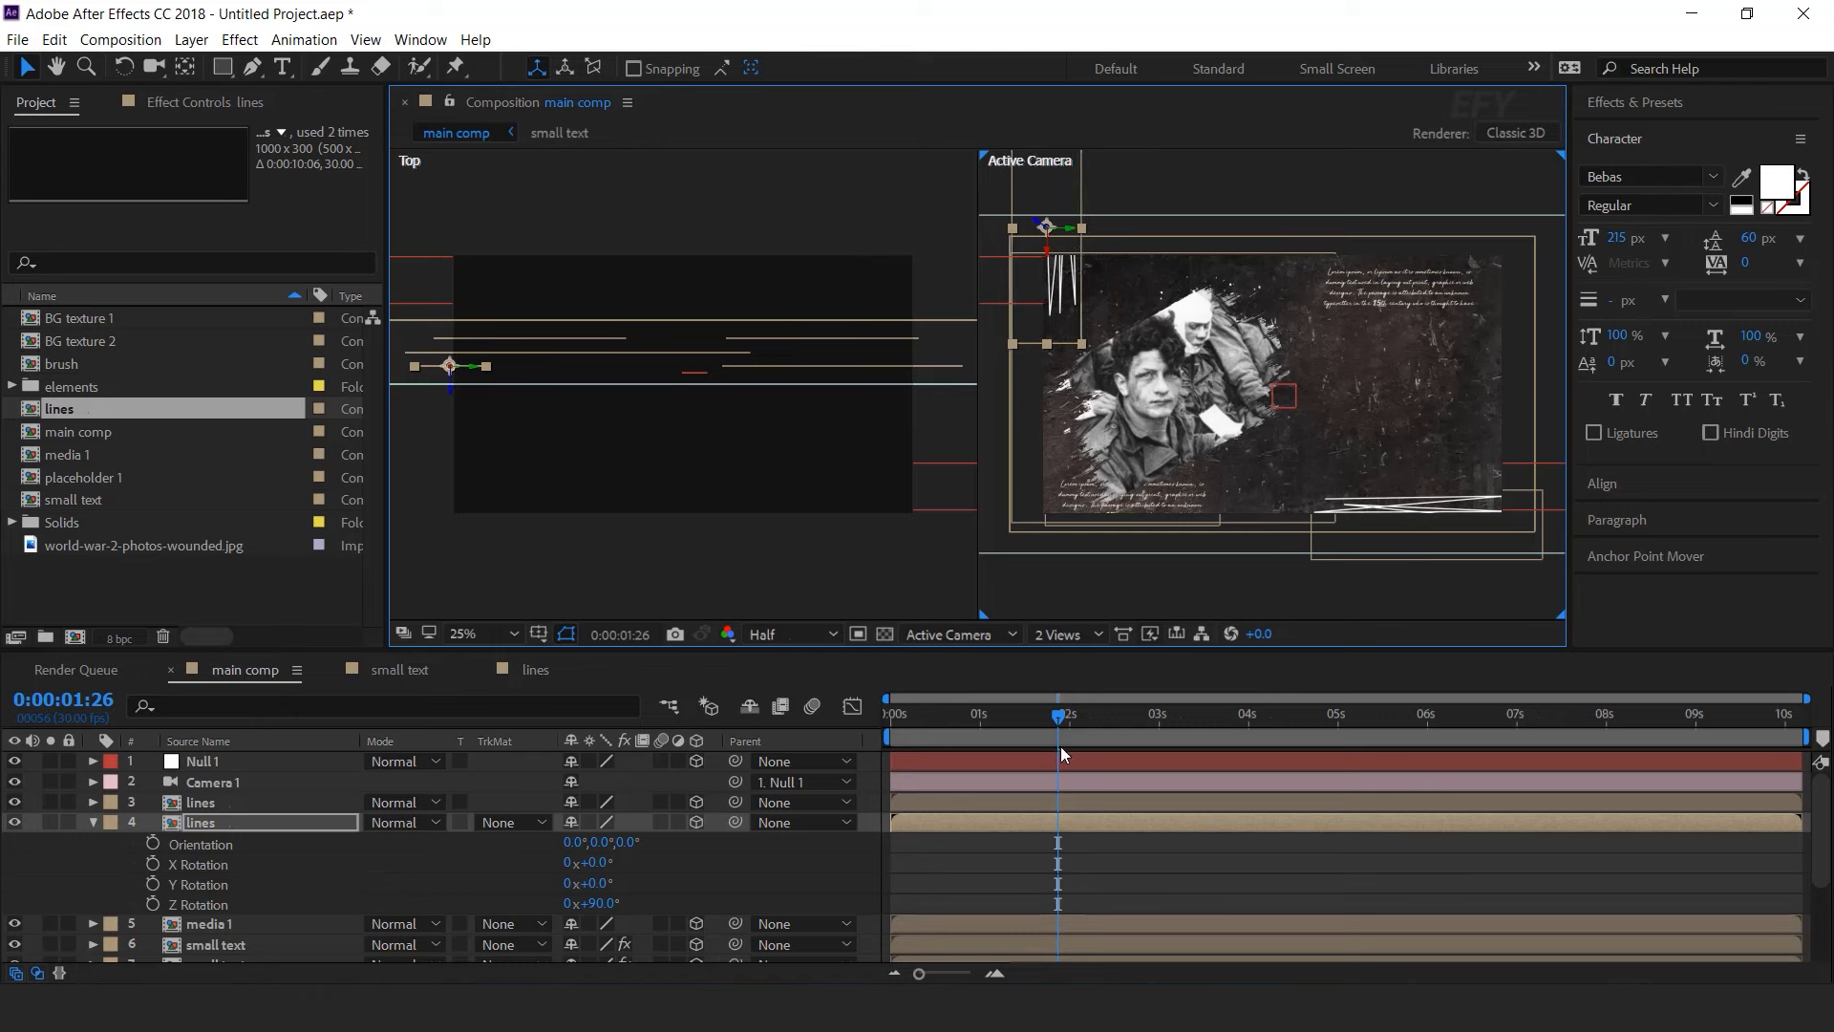
pyautogui.click(1018, 852)
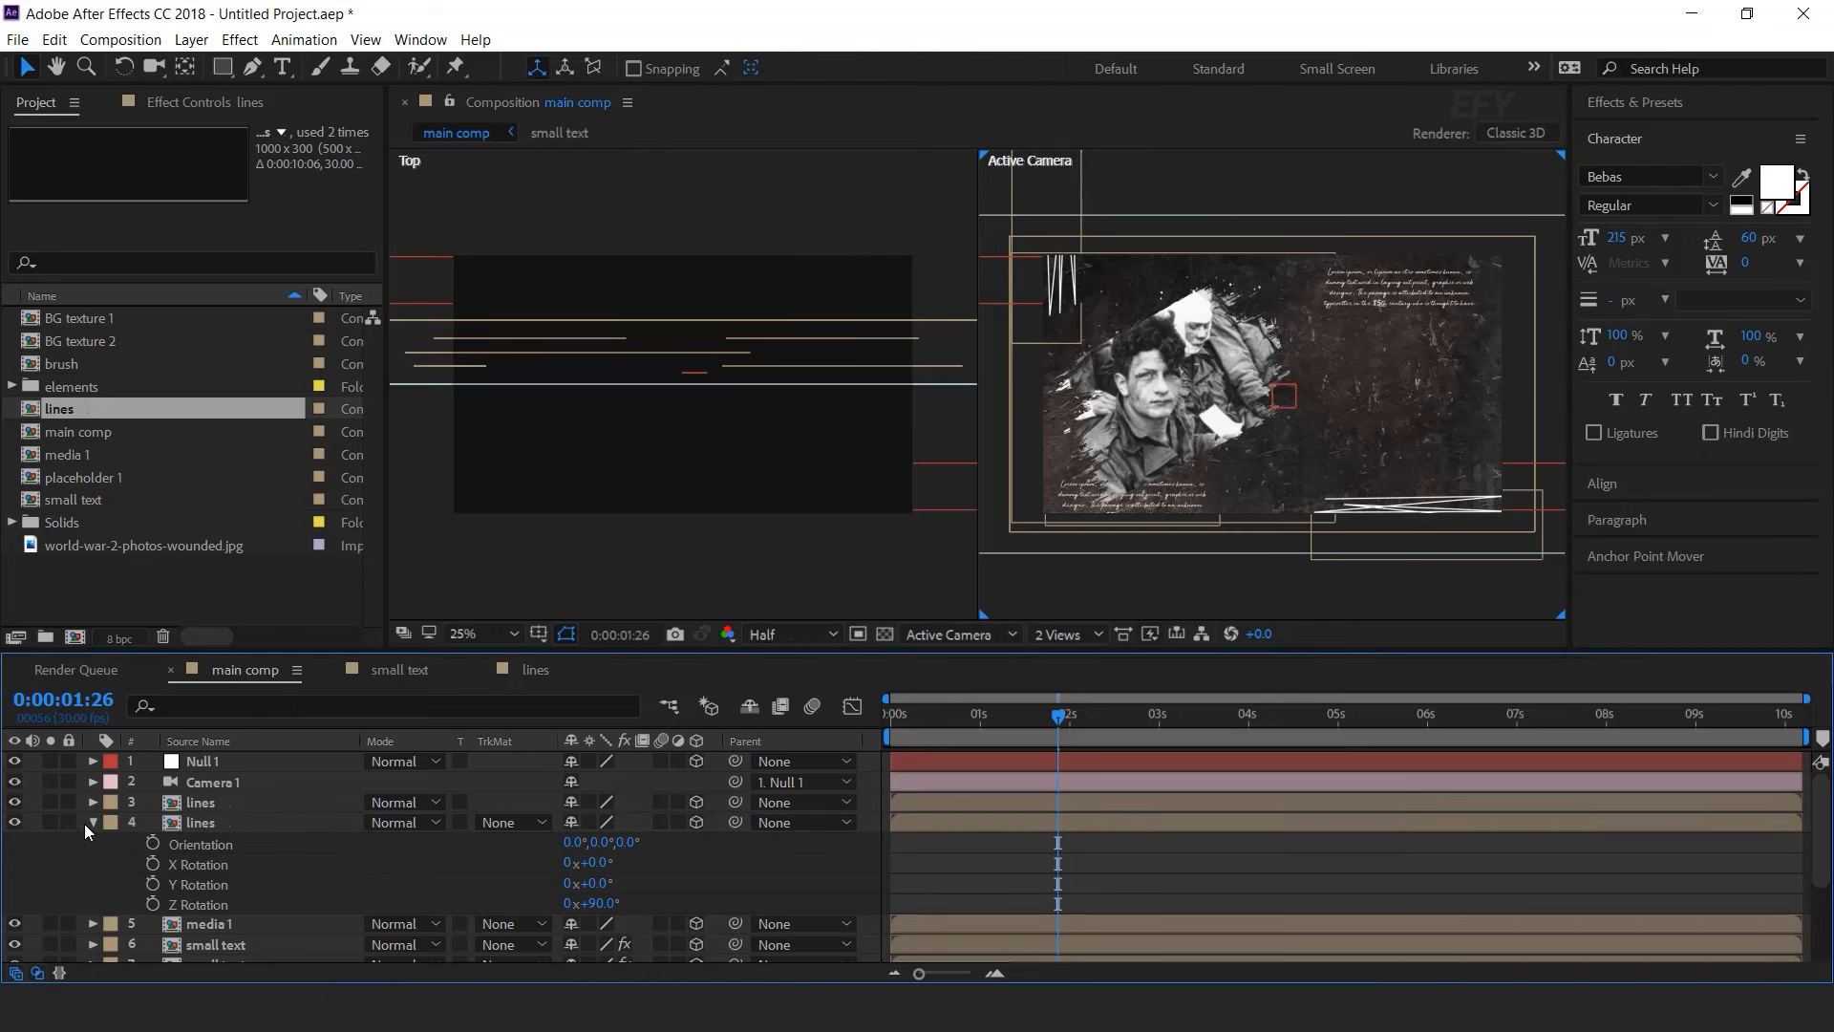
pyautogui.press('r')
# - Play and scrub main comp up to about five seconds to check both scribbled lines layers
pyautogui.click(274, 806)
pyautogui.moveTo(969, 722); pyautogui.dragTo(900, 724)
pyautogui.press('space')
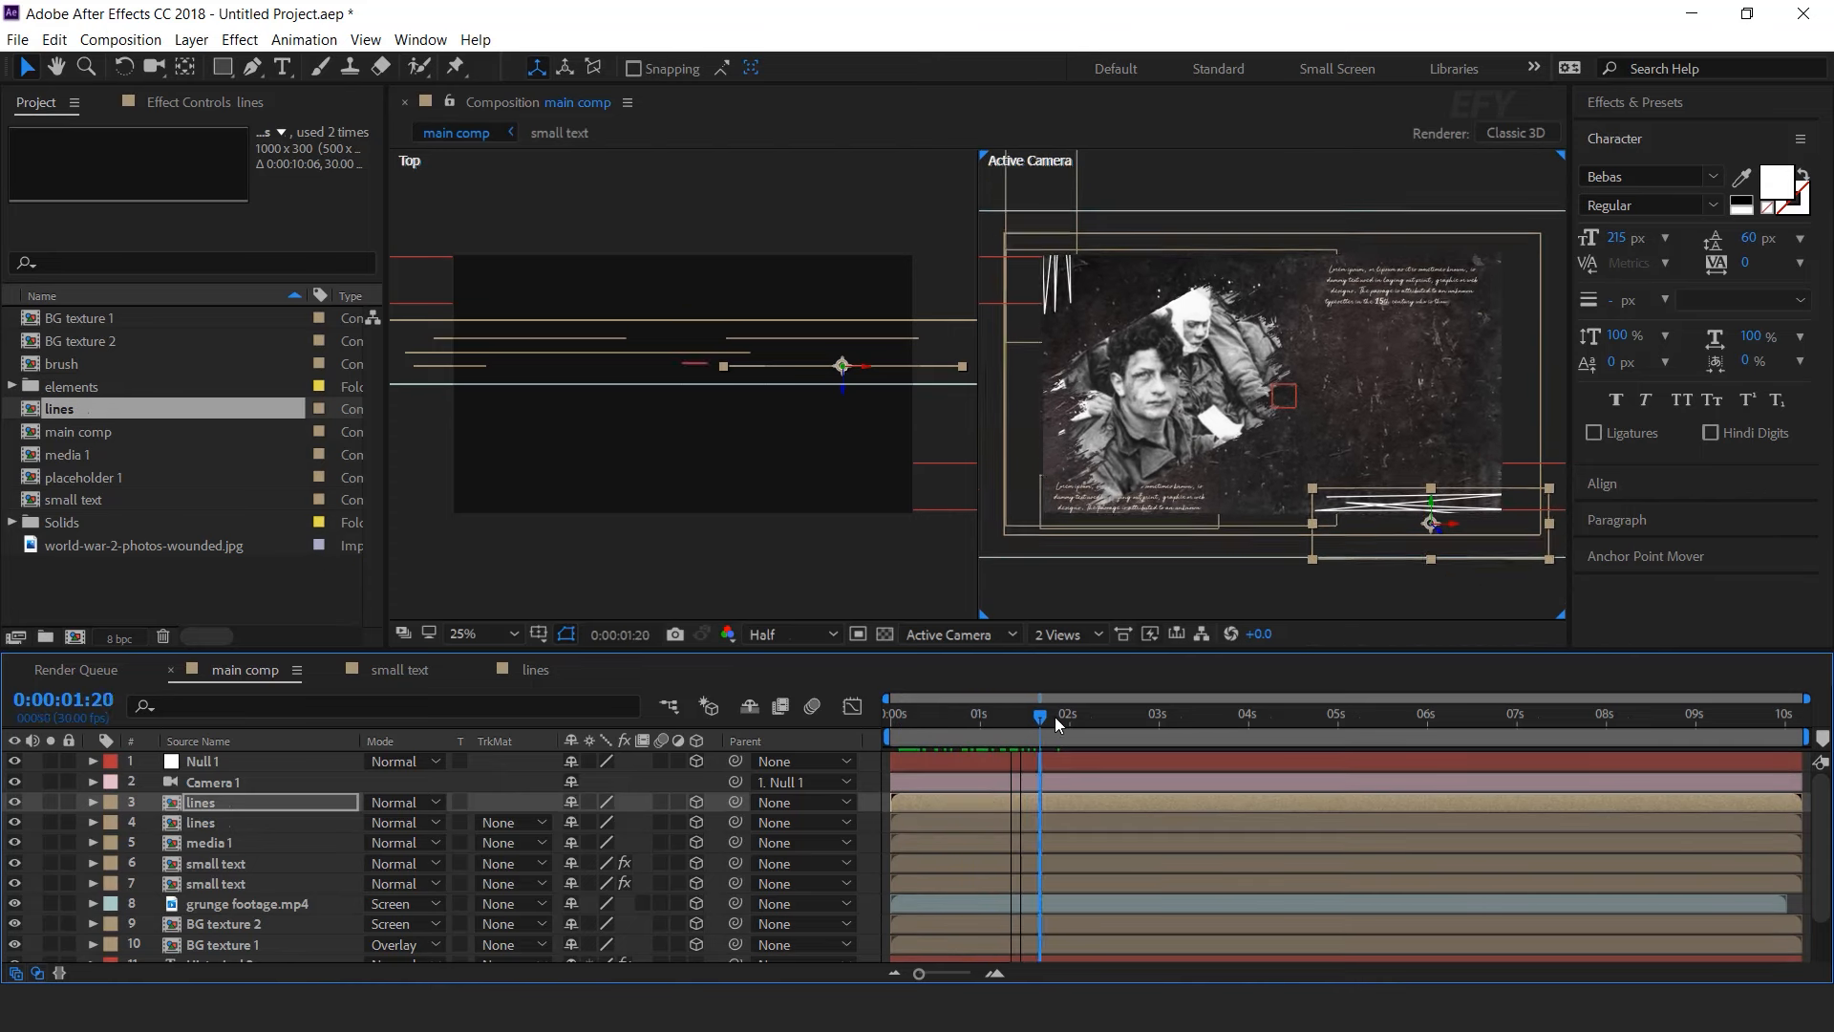
pyautogui.moveTo(1121, 716); pyautogui.dragTo(1335, 718)
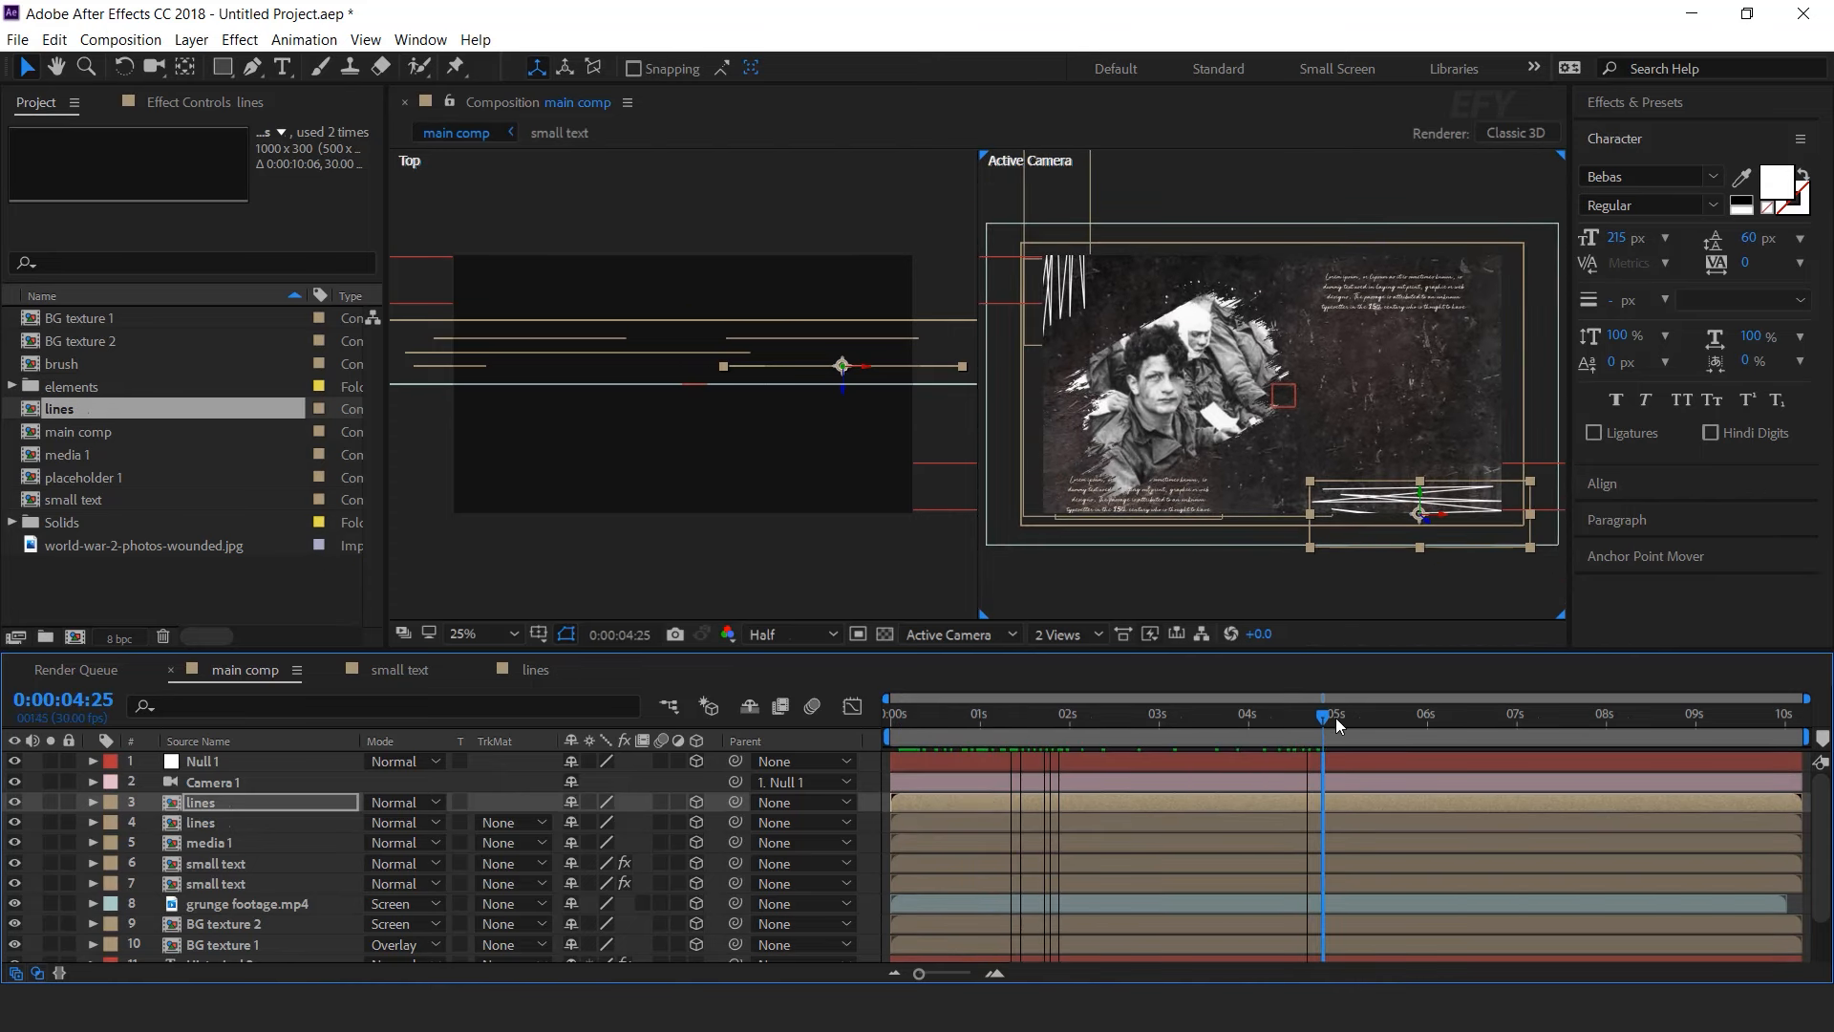
# - Return the composition viewer to a single view and scrub through the scene to about 0:00:03:24
pyautogui.click(1068, 636)
pyautogui.click(1079, 659)
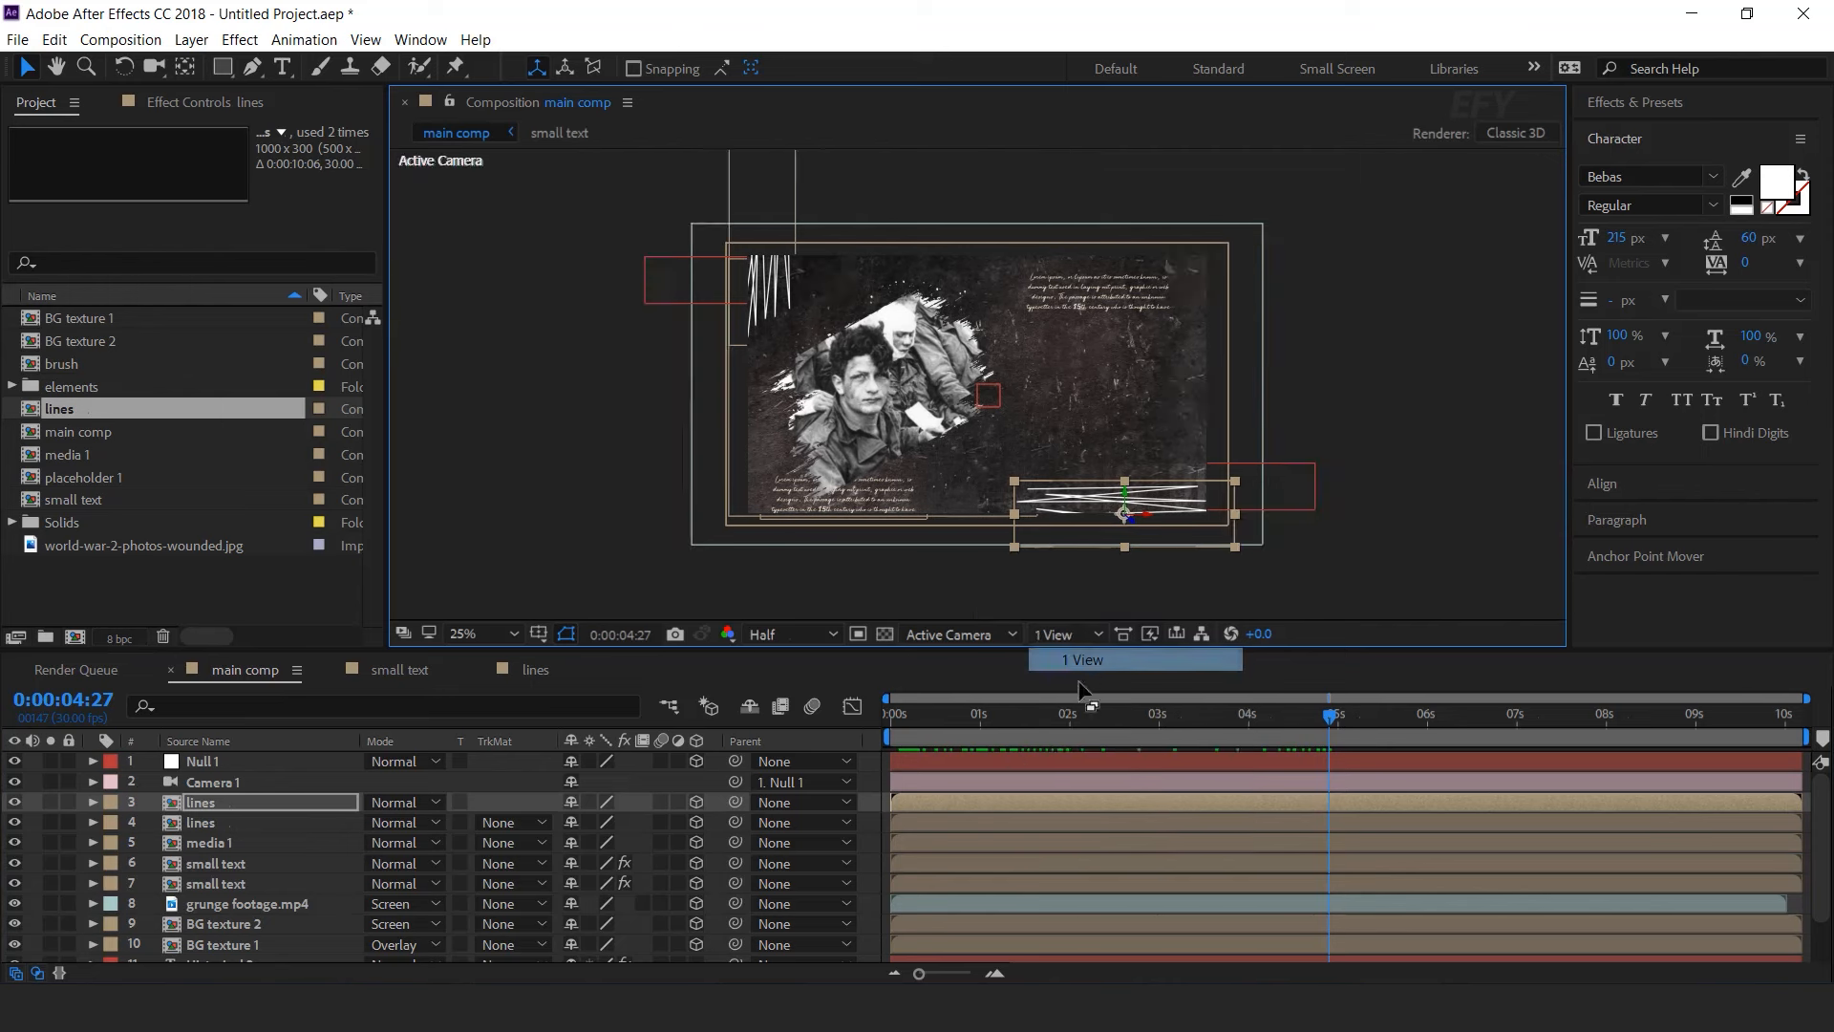
pyautogui.click(874, 857)
pyautogui.moveTo(1027, 716); pyautogui.dragTo(1234, 701)
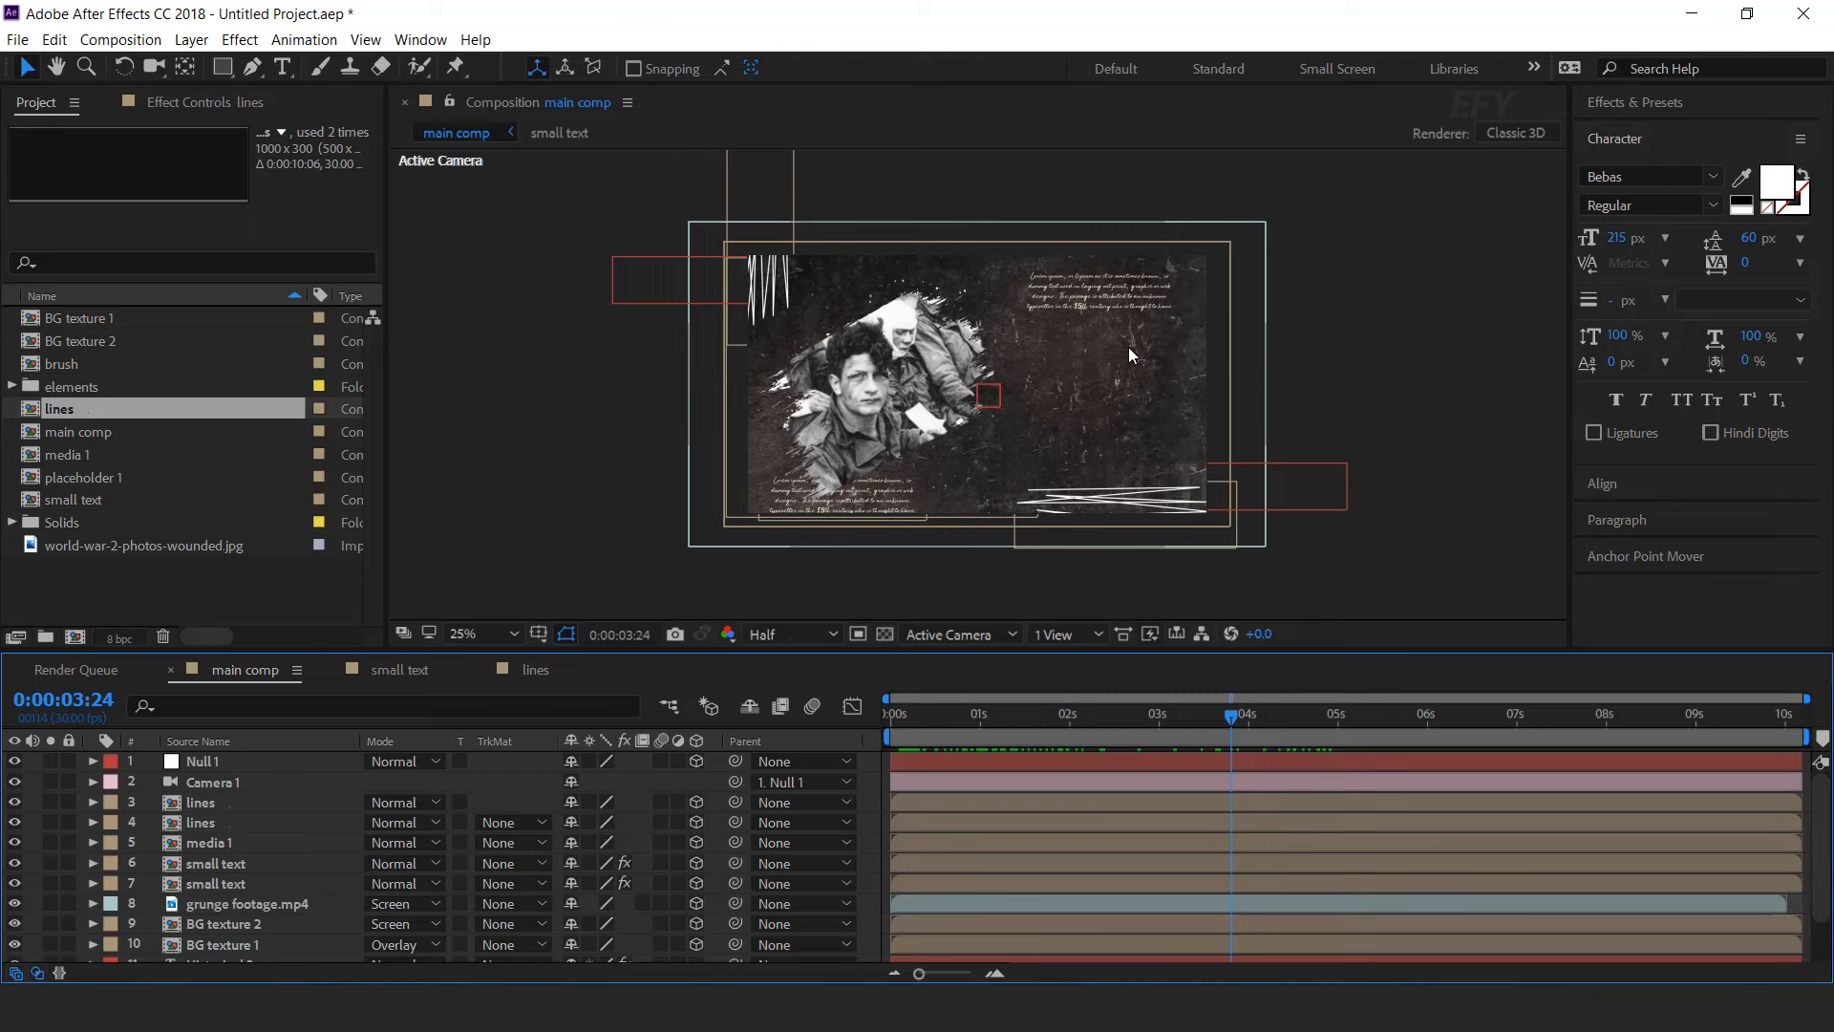
# - Create a new composition named "text 1" with a size of 1200 x 1500 px
pyautogui.click(229, 579)
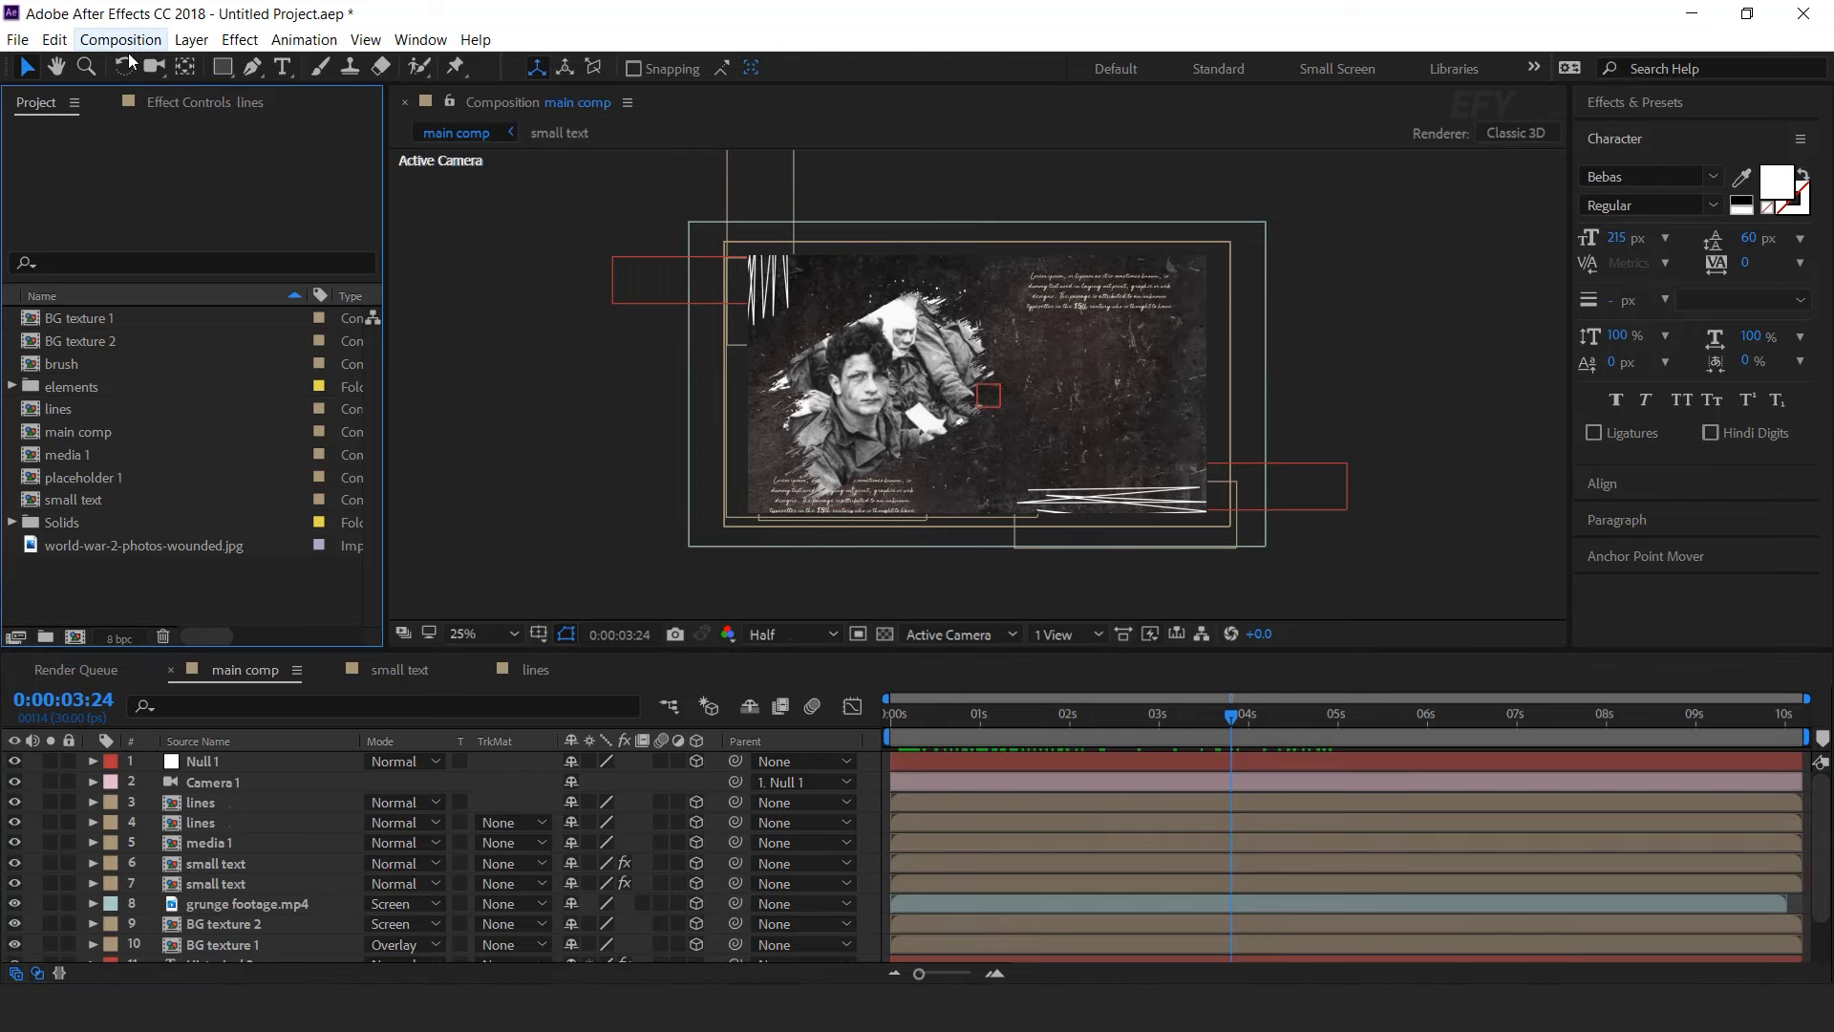
pyautogui.click(74, 636)
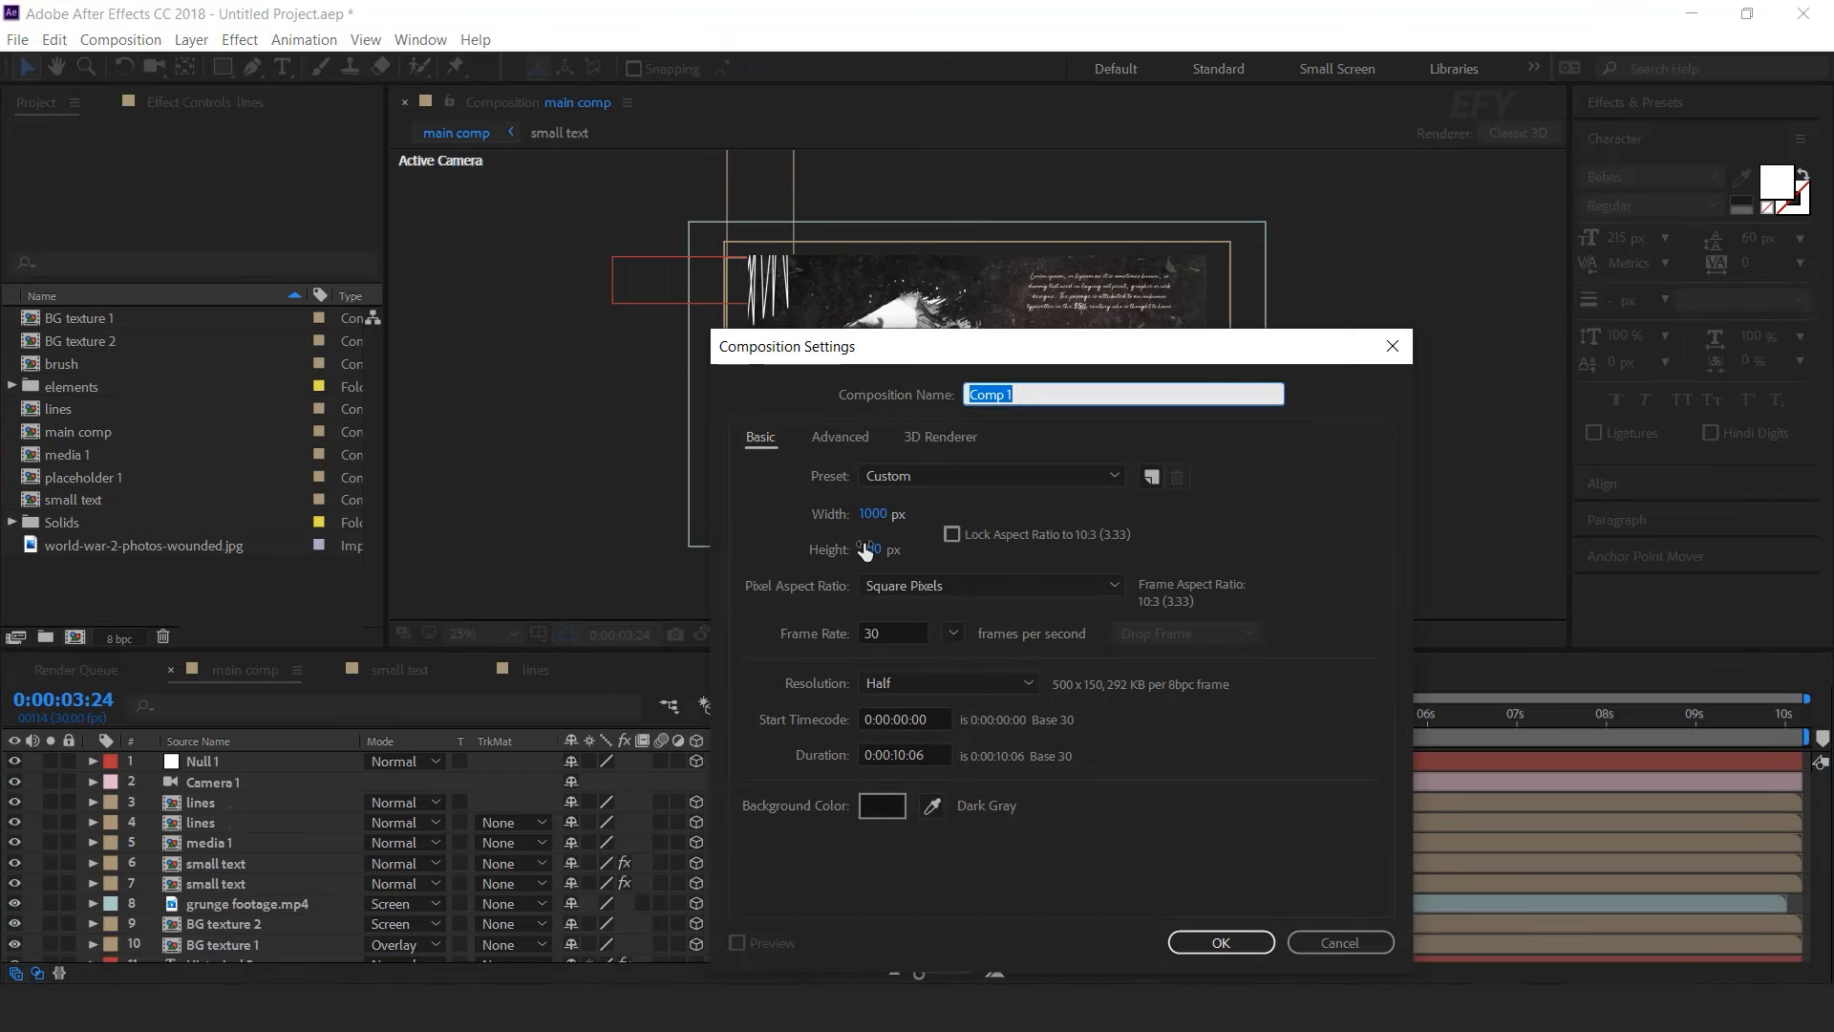
pyautogui.click(872, 513)
pyautogui.write('1200')
pyautogui.press('Tab')
pyautogui.write('1500')
pyautogui.click(949, 396)
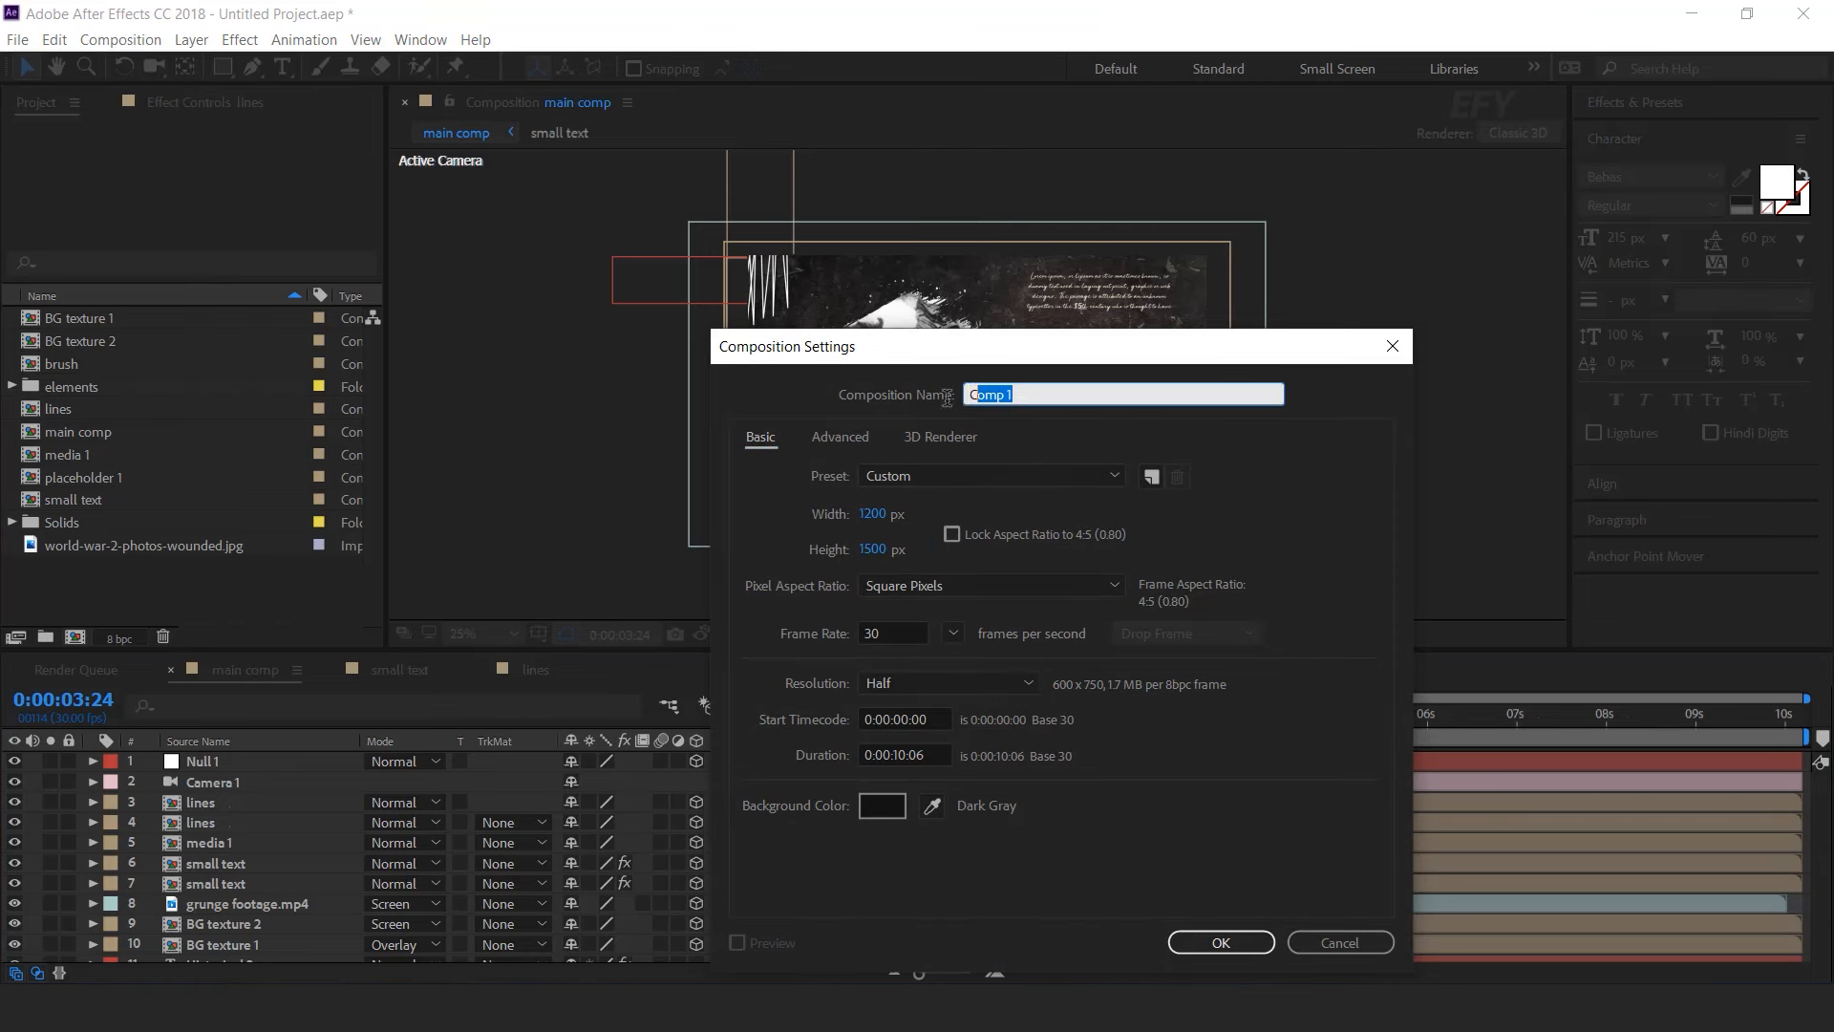
pyautogui.write('text 1')
pyautogui.press('Return')
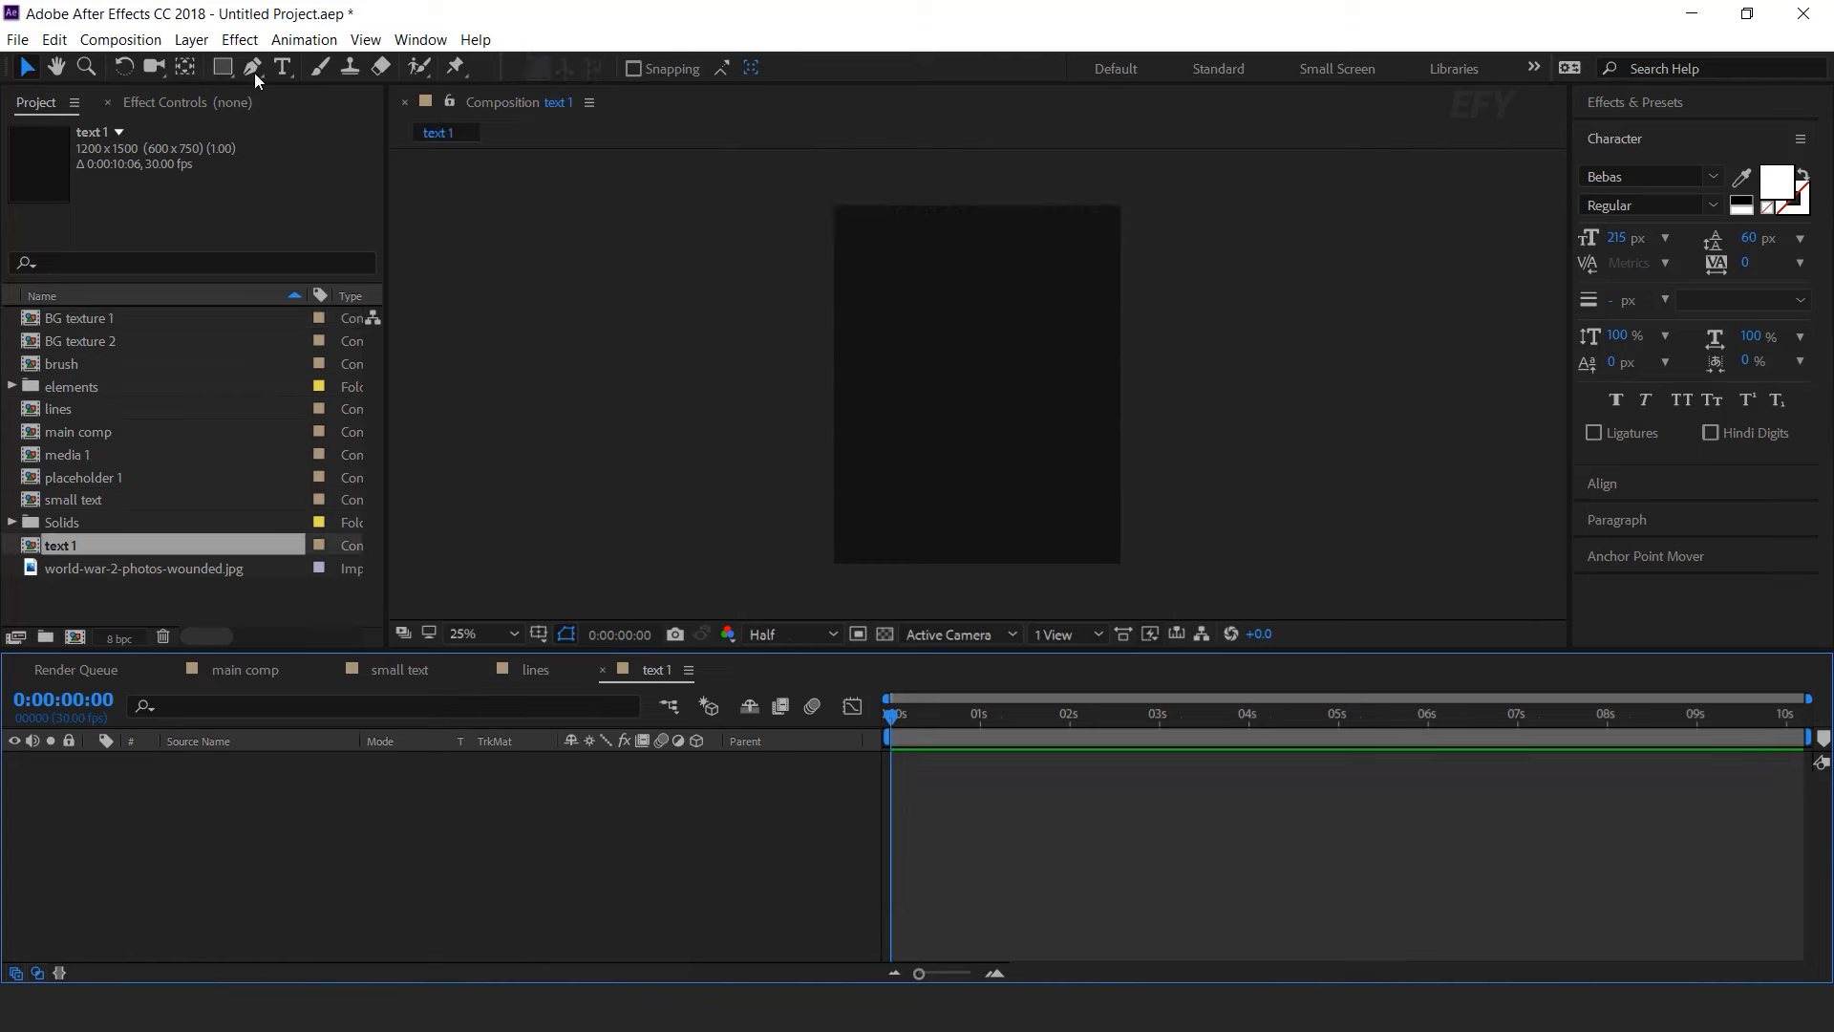
# - Add the text "1869" near the top of the text 1 composition and centre it horizontally
pyautogui.click(284, 73)
pyautogui.click(912, 302)
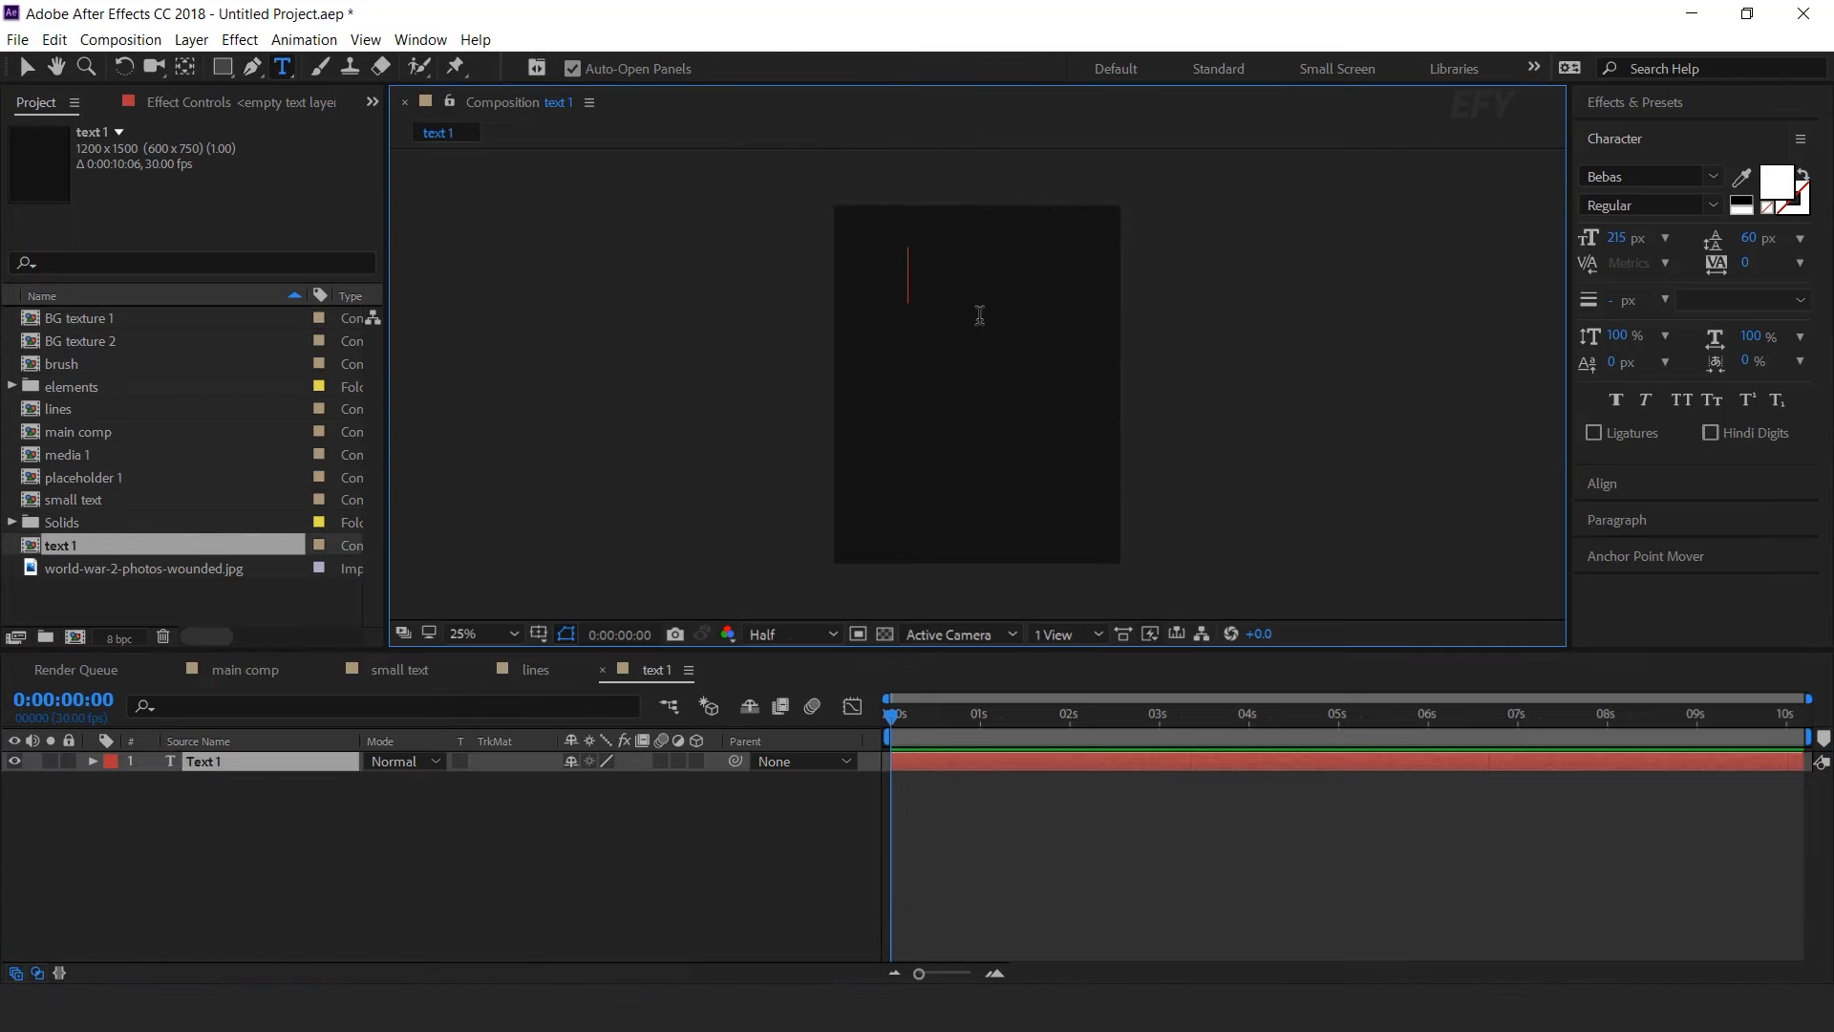
pyautogui.write('1869')
pyautogui.press('Escape')
pyautogui.press('v')
pyautogui.click(1602, 483)
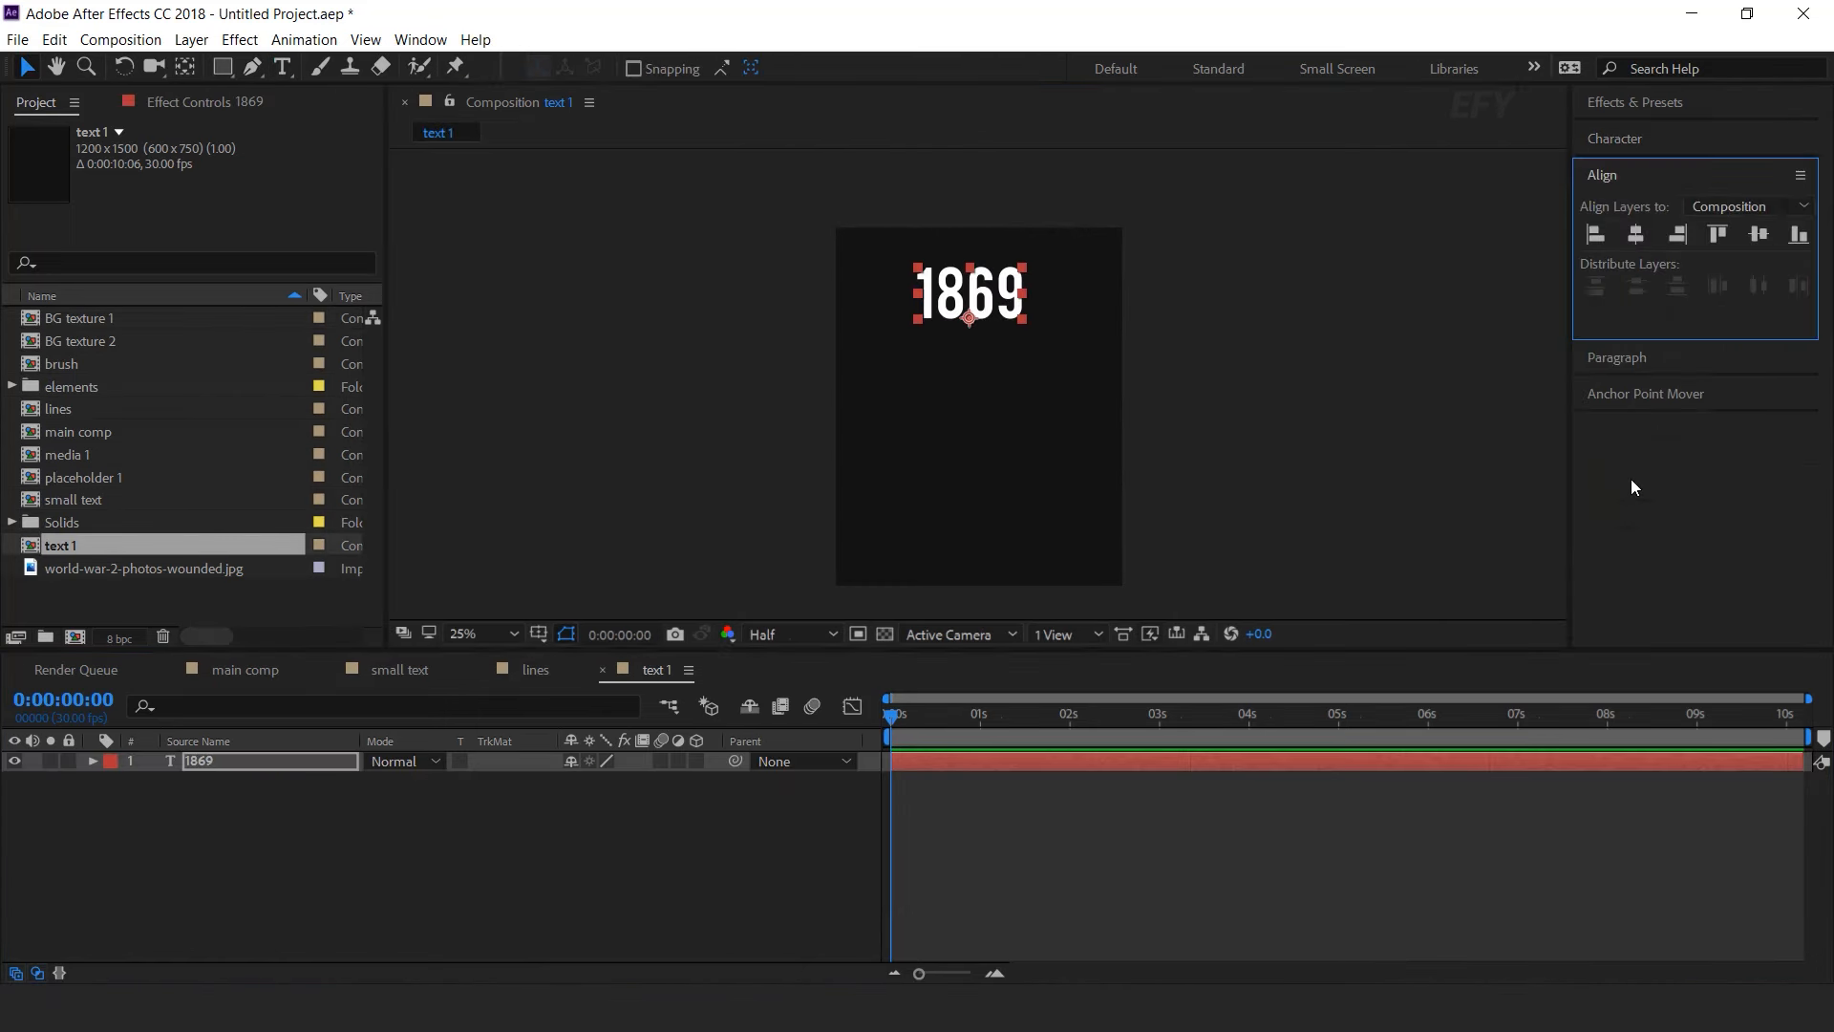
pyautogui.click(1636, 237)
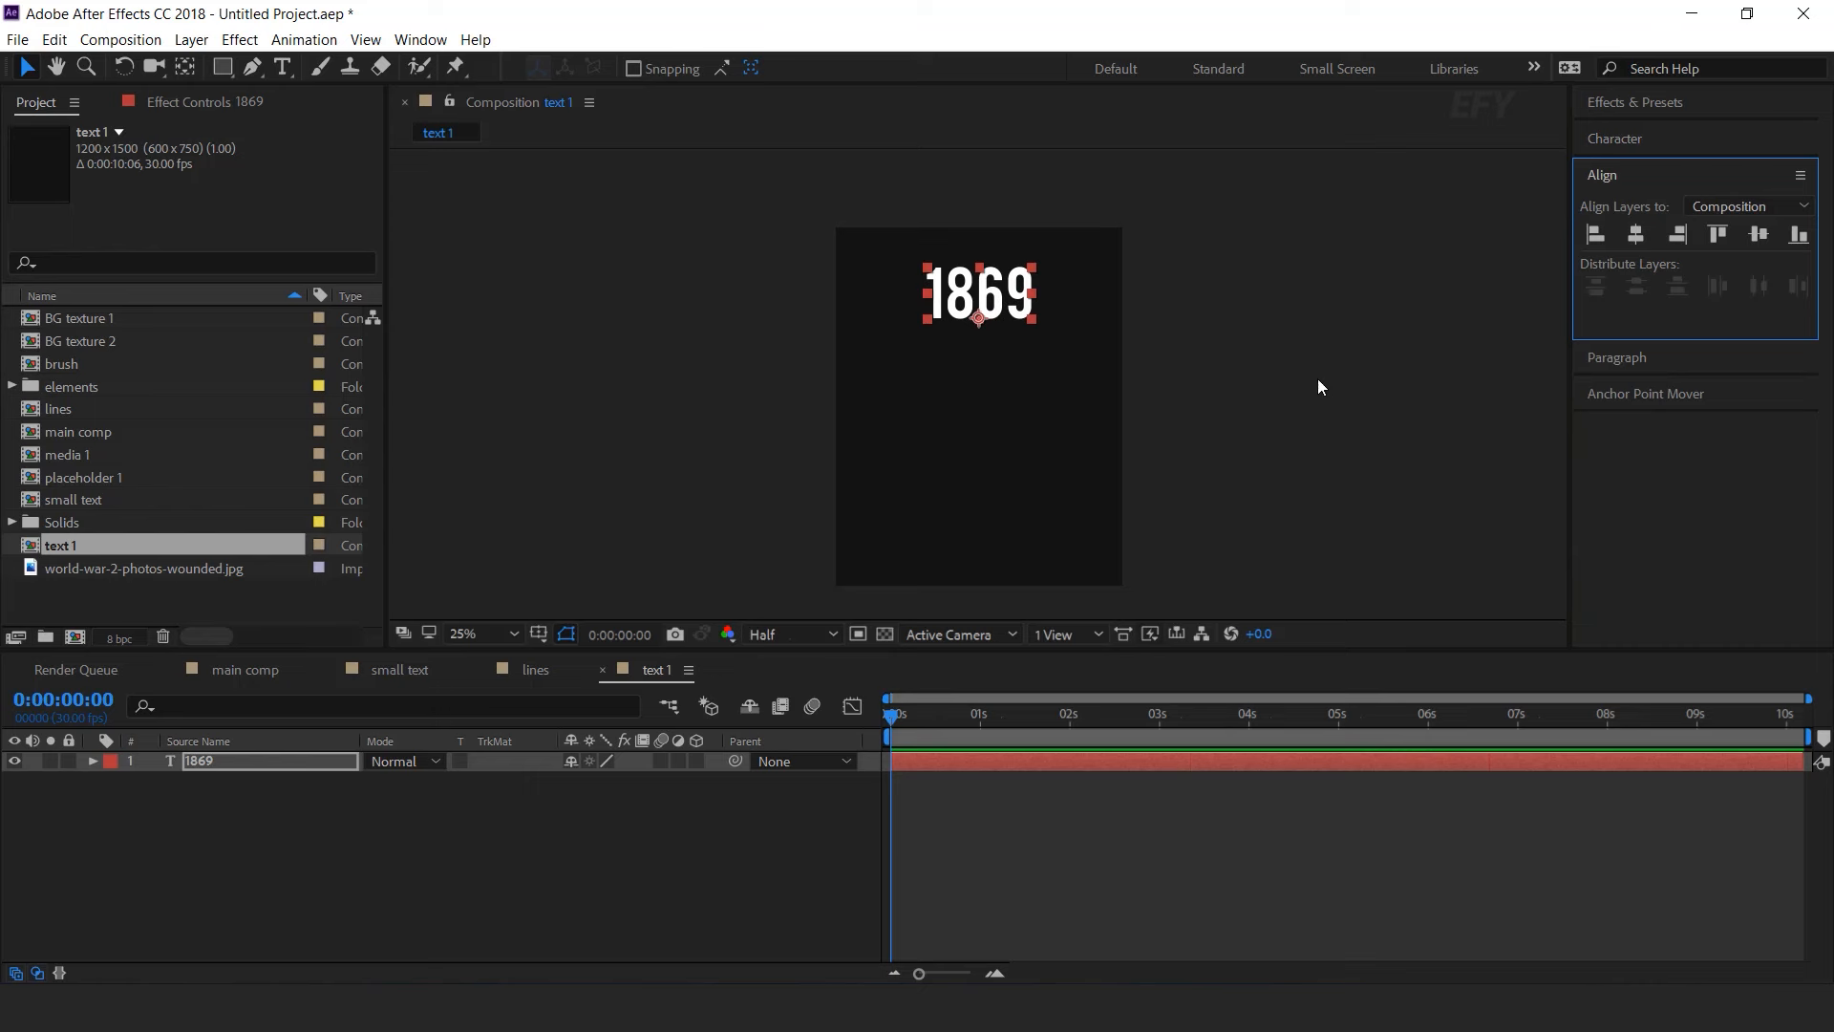
# - Change the 1869 text's fill colour to the pale cream F6E8CC
pyautogui.click(241, 759)
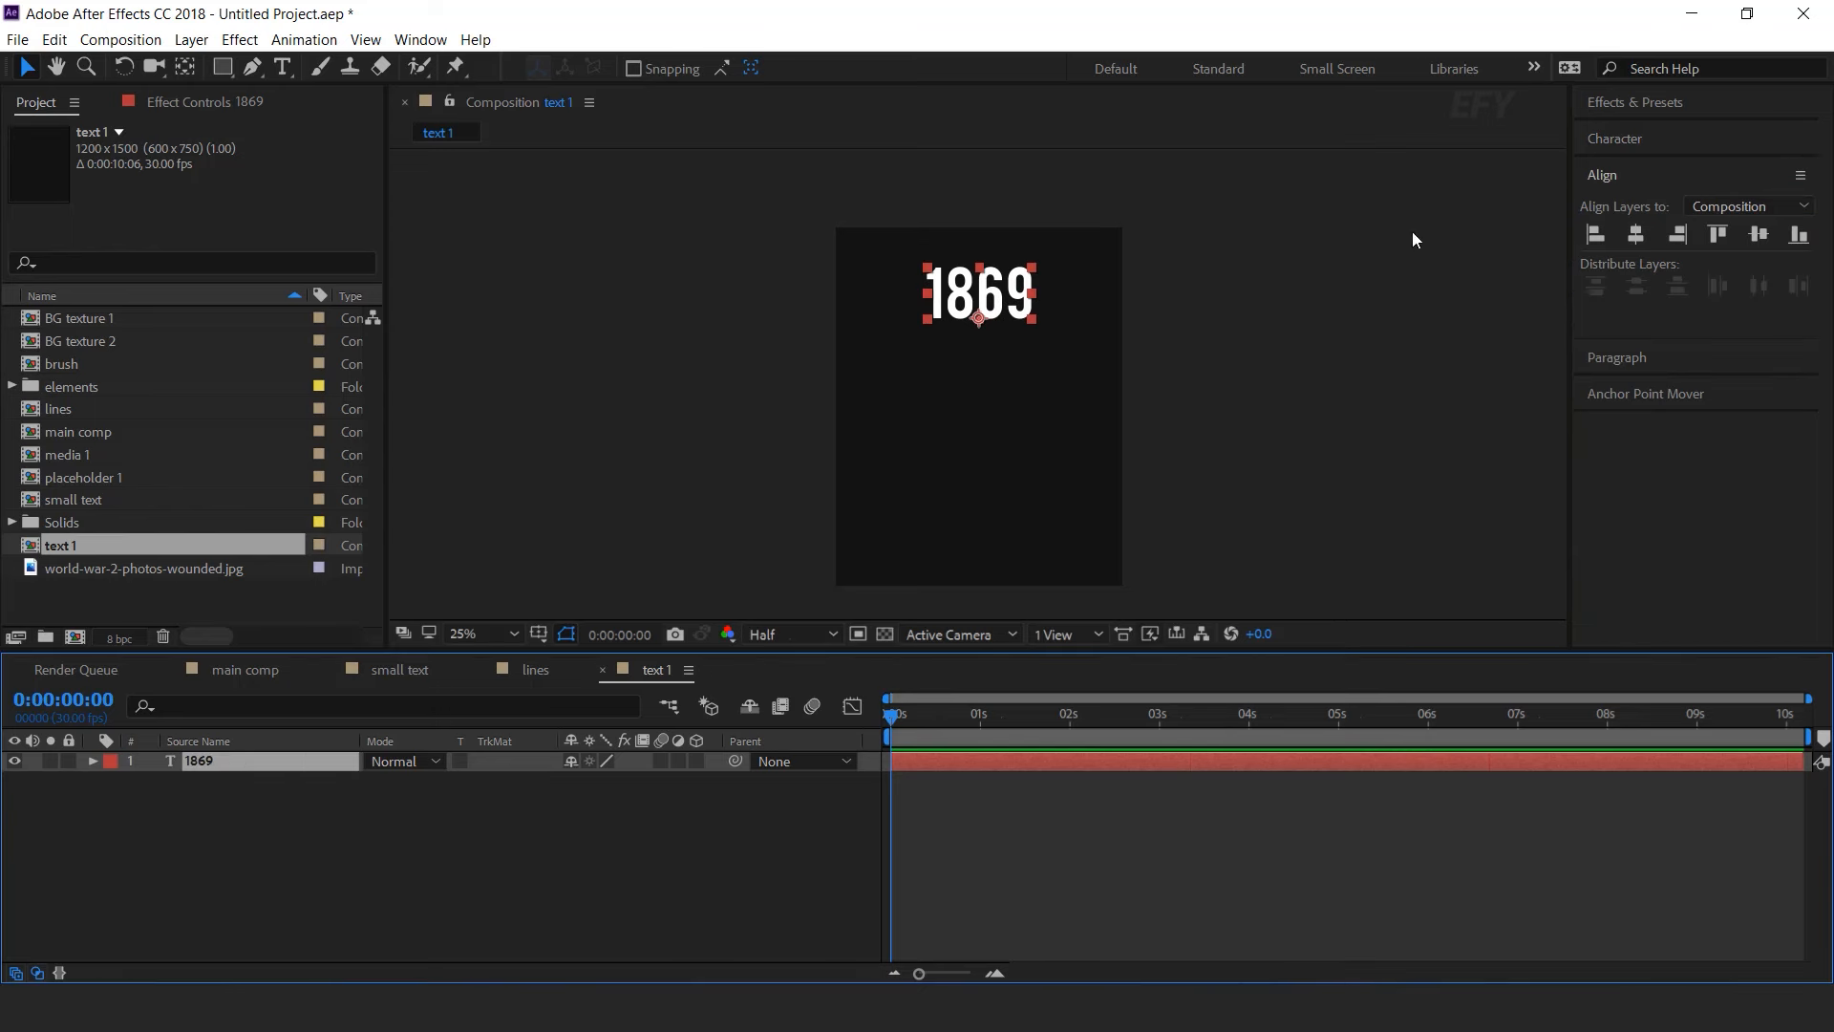
pyautogui.click(1624, 139)
pyautogui.click(1774, 185)
pyautogui.click(386, 466)
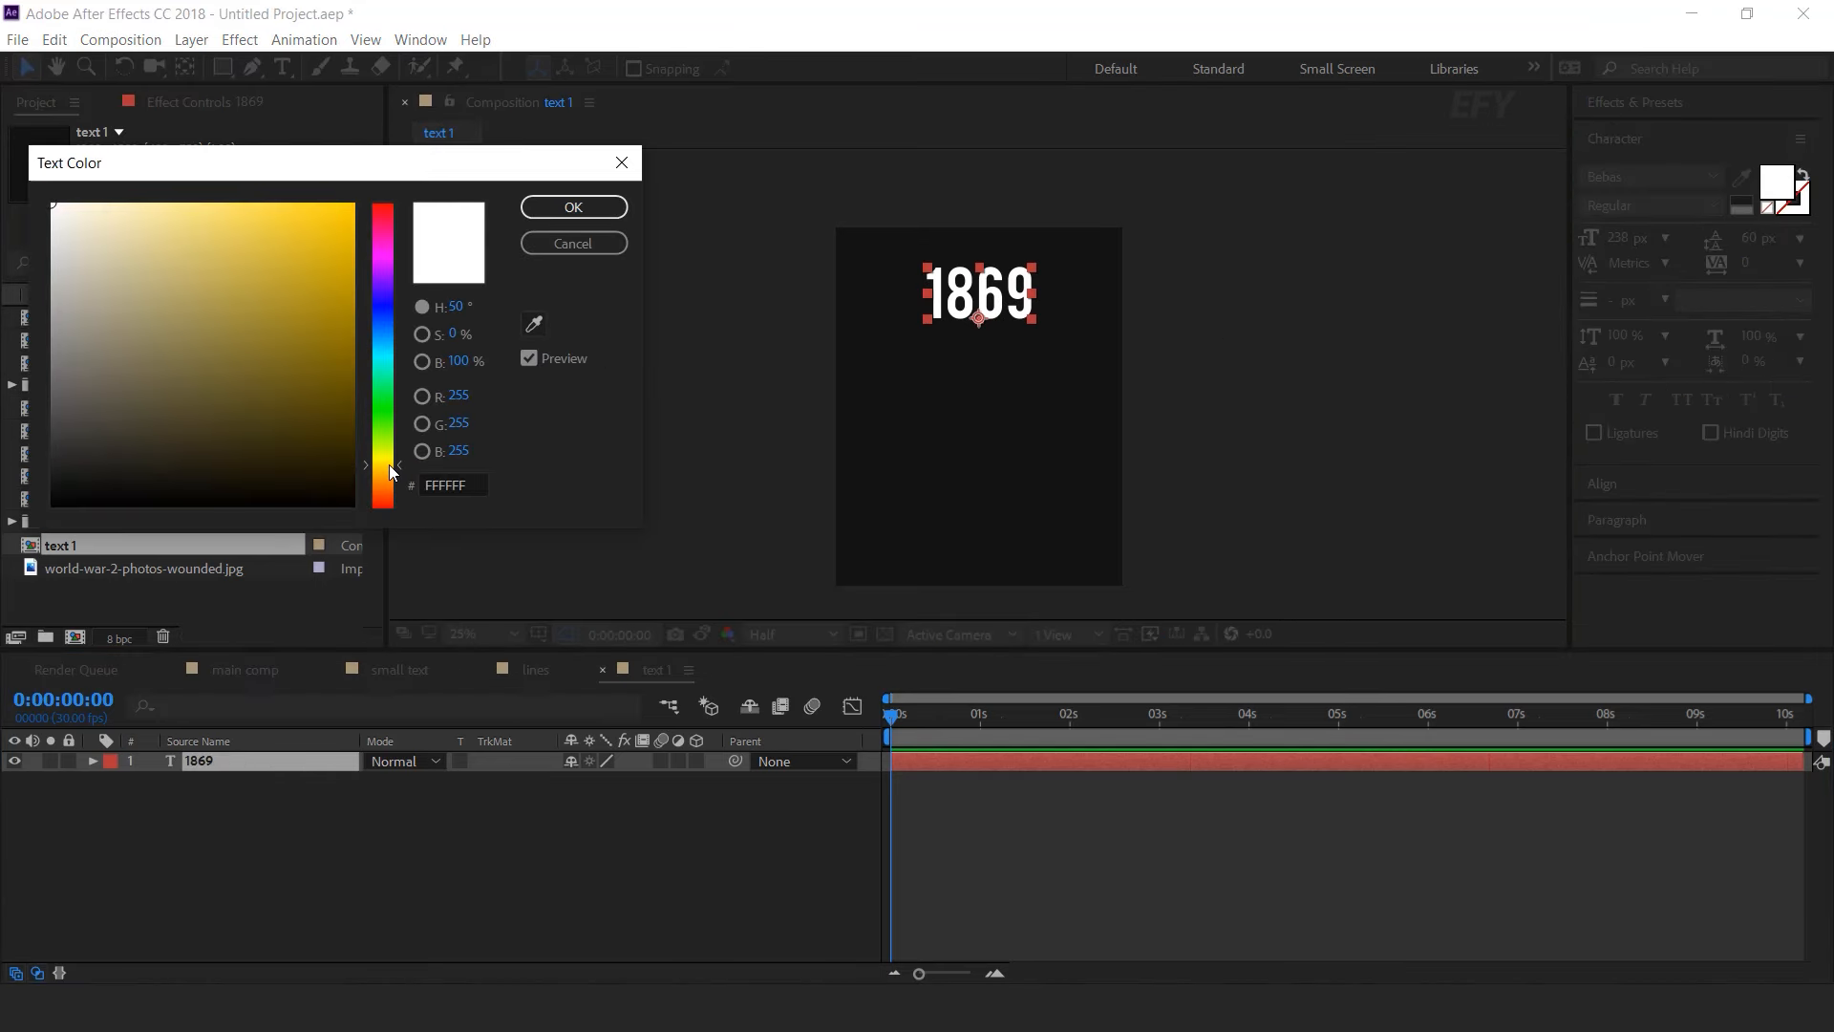
pyautogui.moveTo(388, 464); pyautogui.dragTo(399, 470)
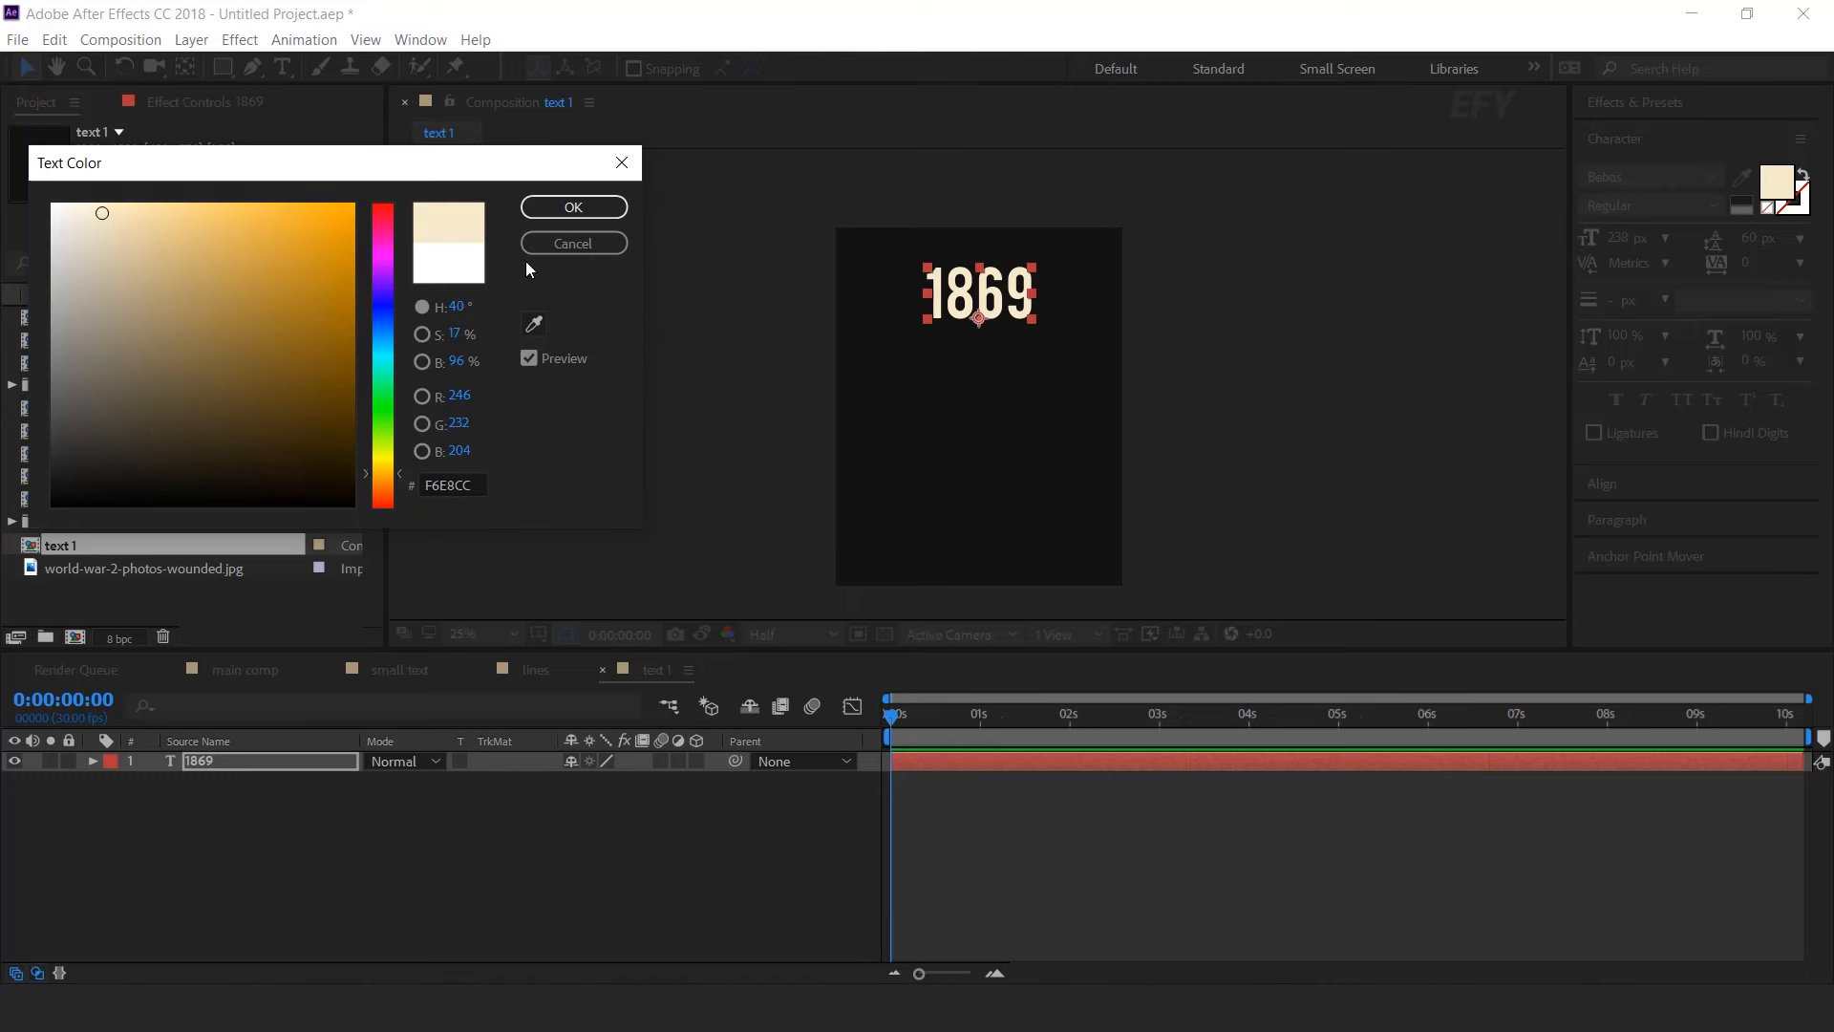
pyautogui.click(601, 207)
pyautogui.click(507, 833)
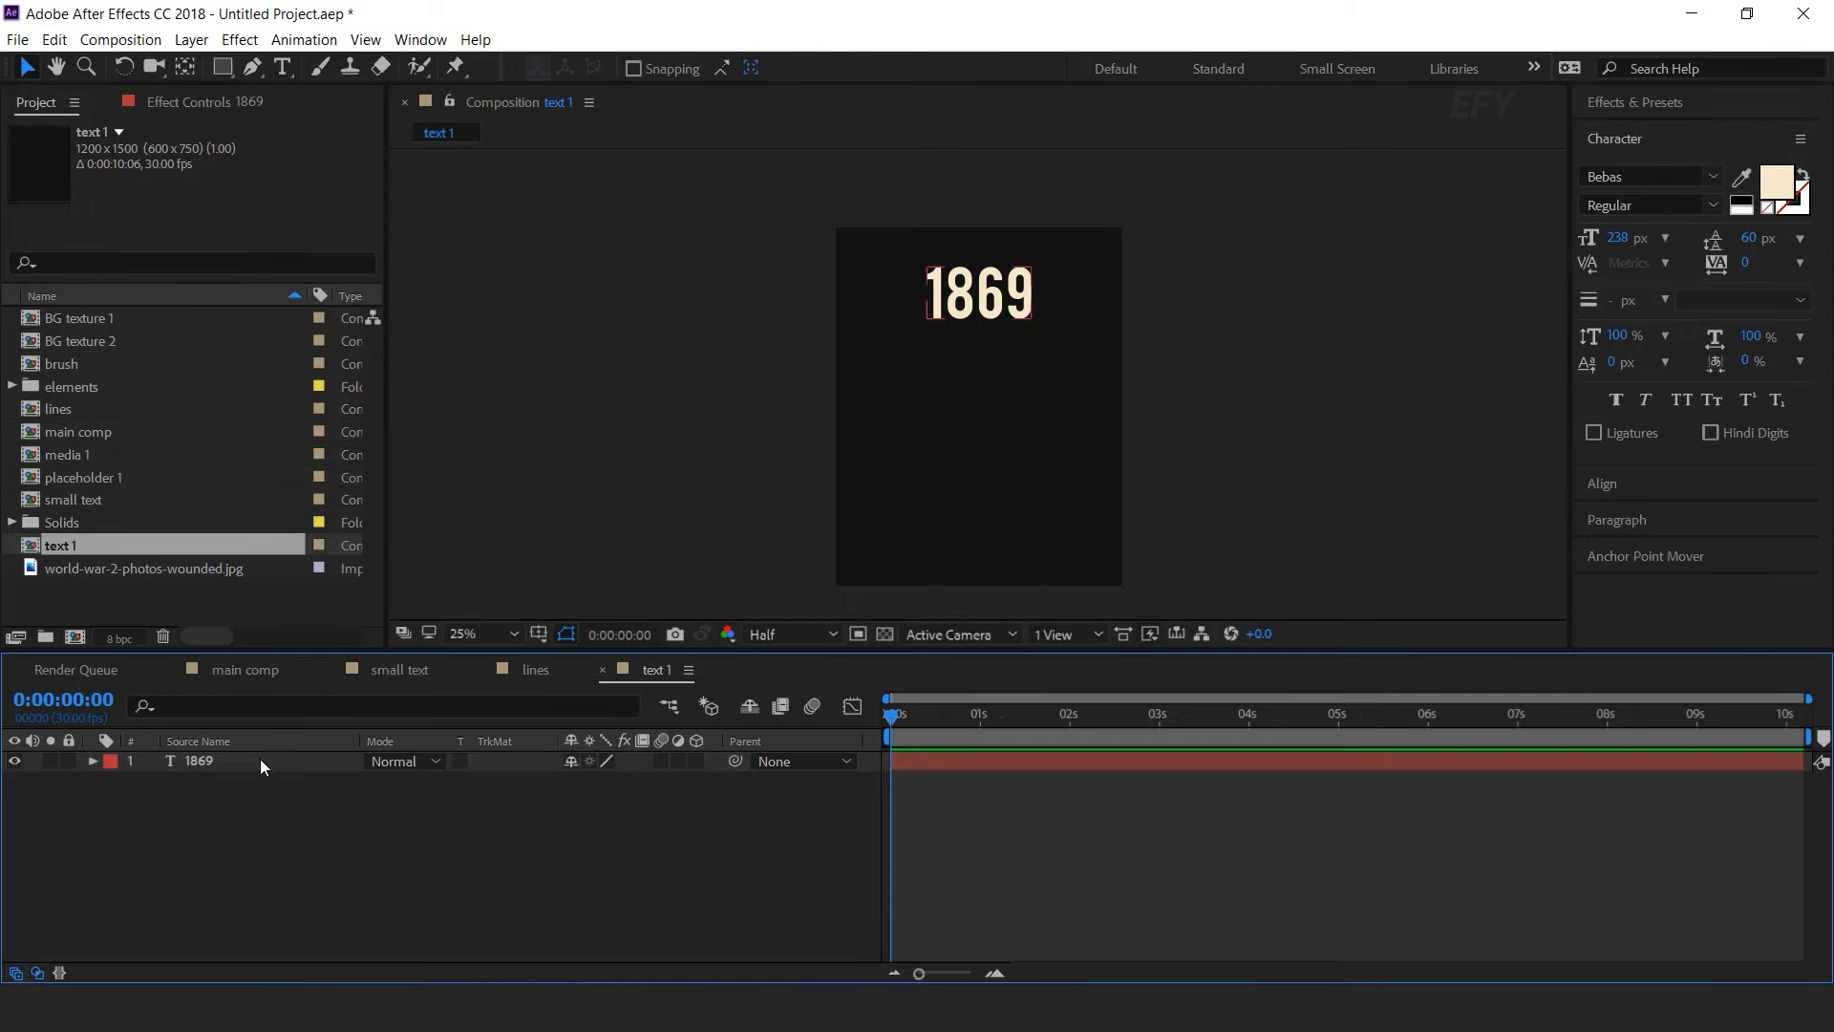
# - Add the text "historical slideshow" centred beneath 1869 and change its fill colour to orange
pyautogui.click(282, 67)
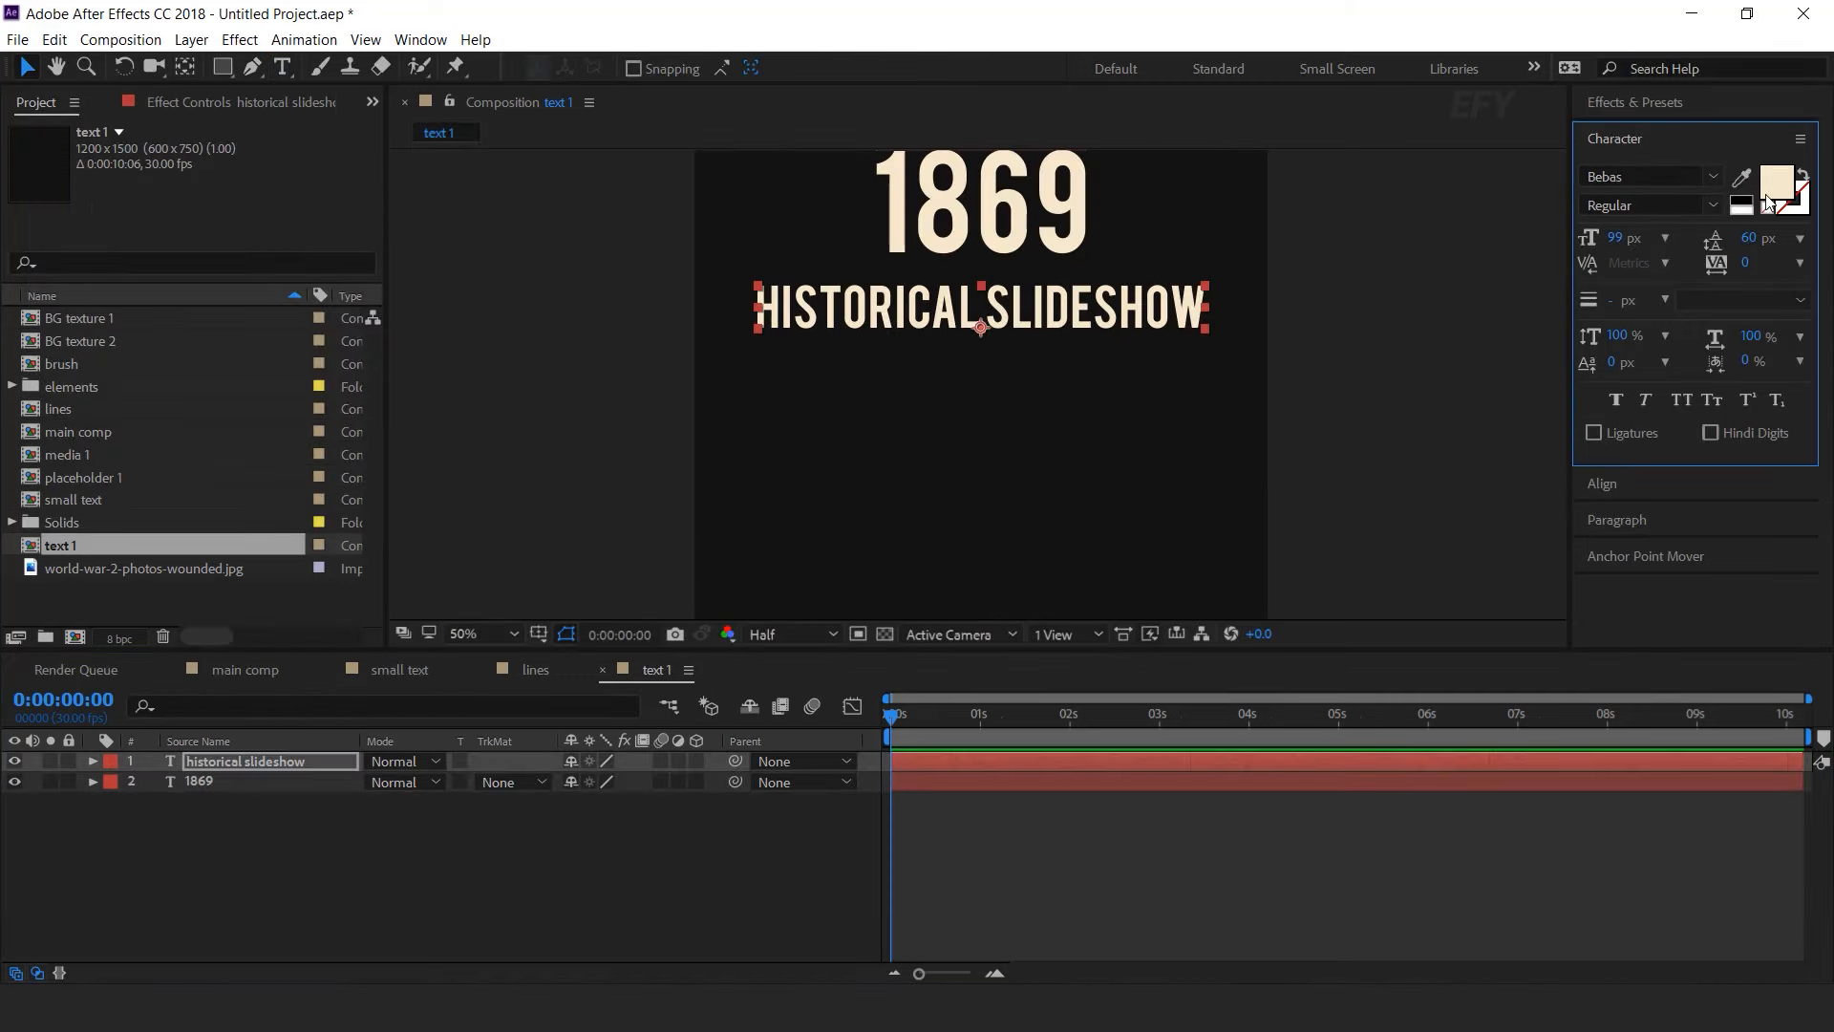
pyautogui.click(1768, 197)
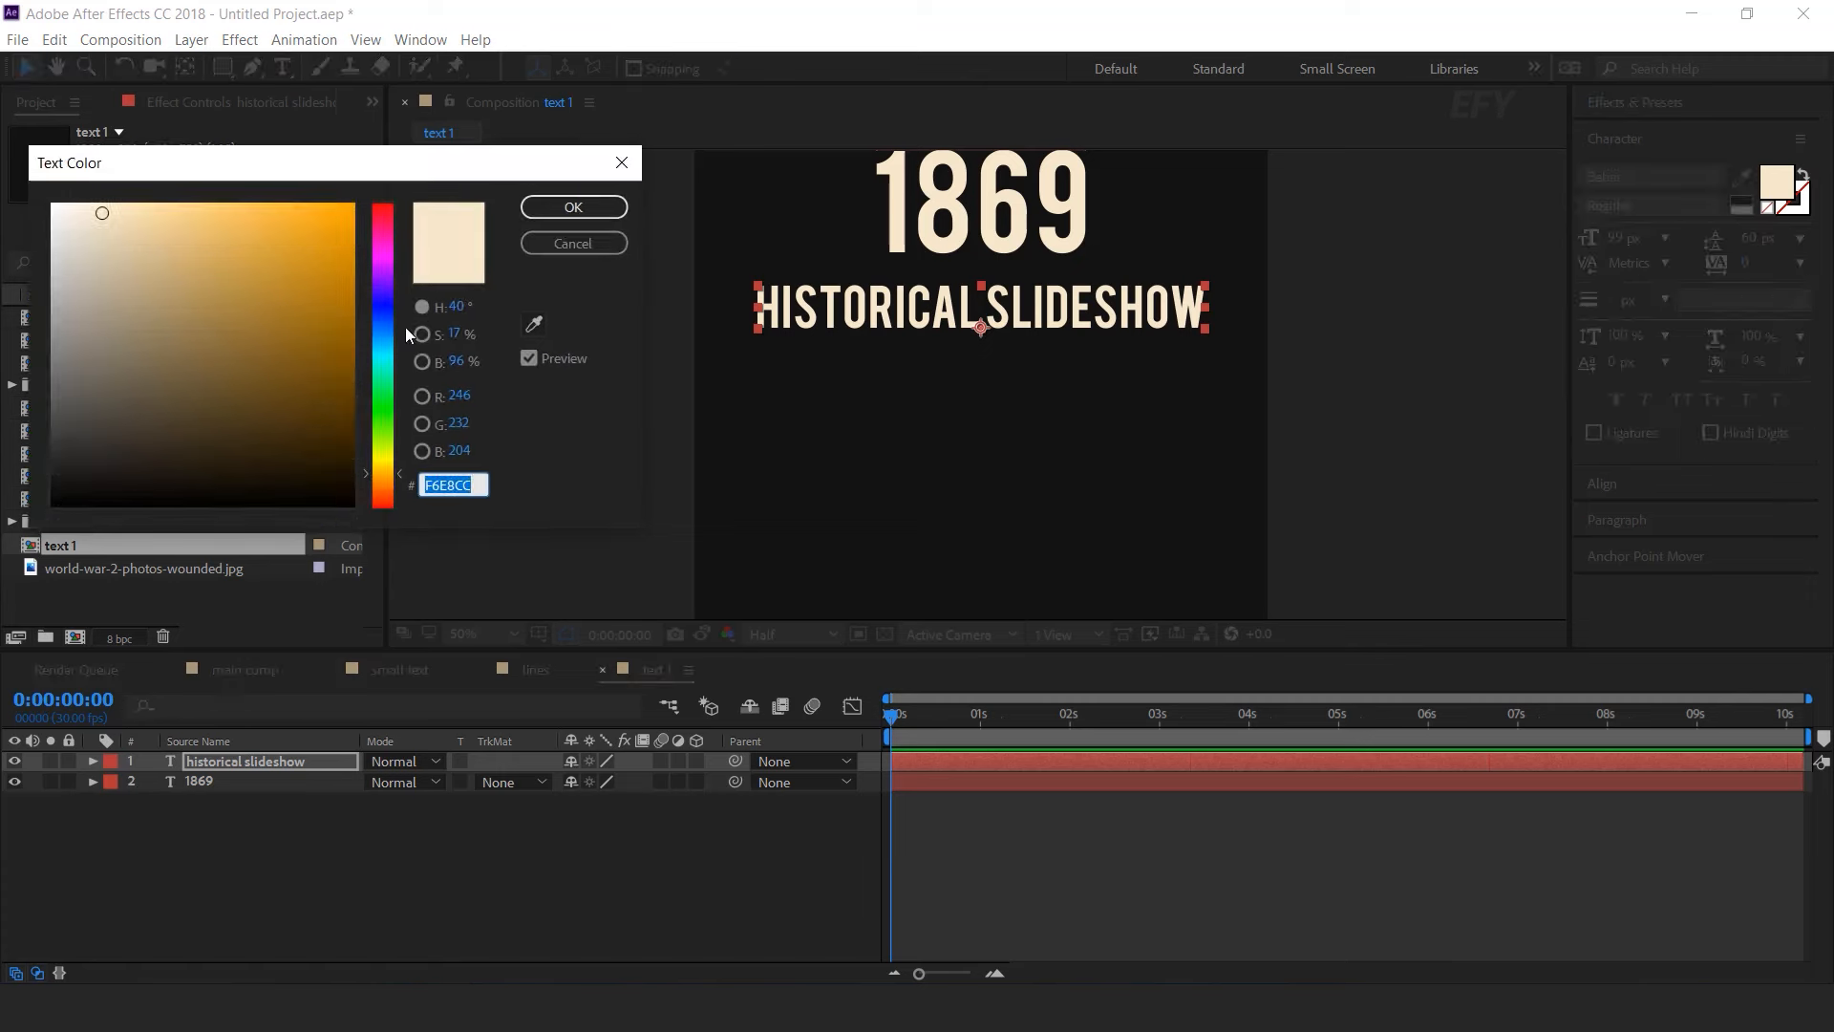
pyautogui.moveTo(295, 252); pyautogui.dragTo(315, 218)
pyautogui.click(573, 208)
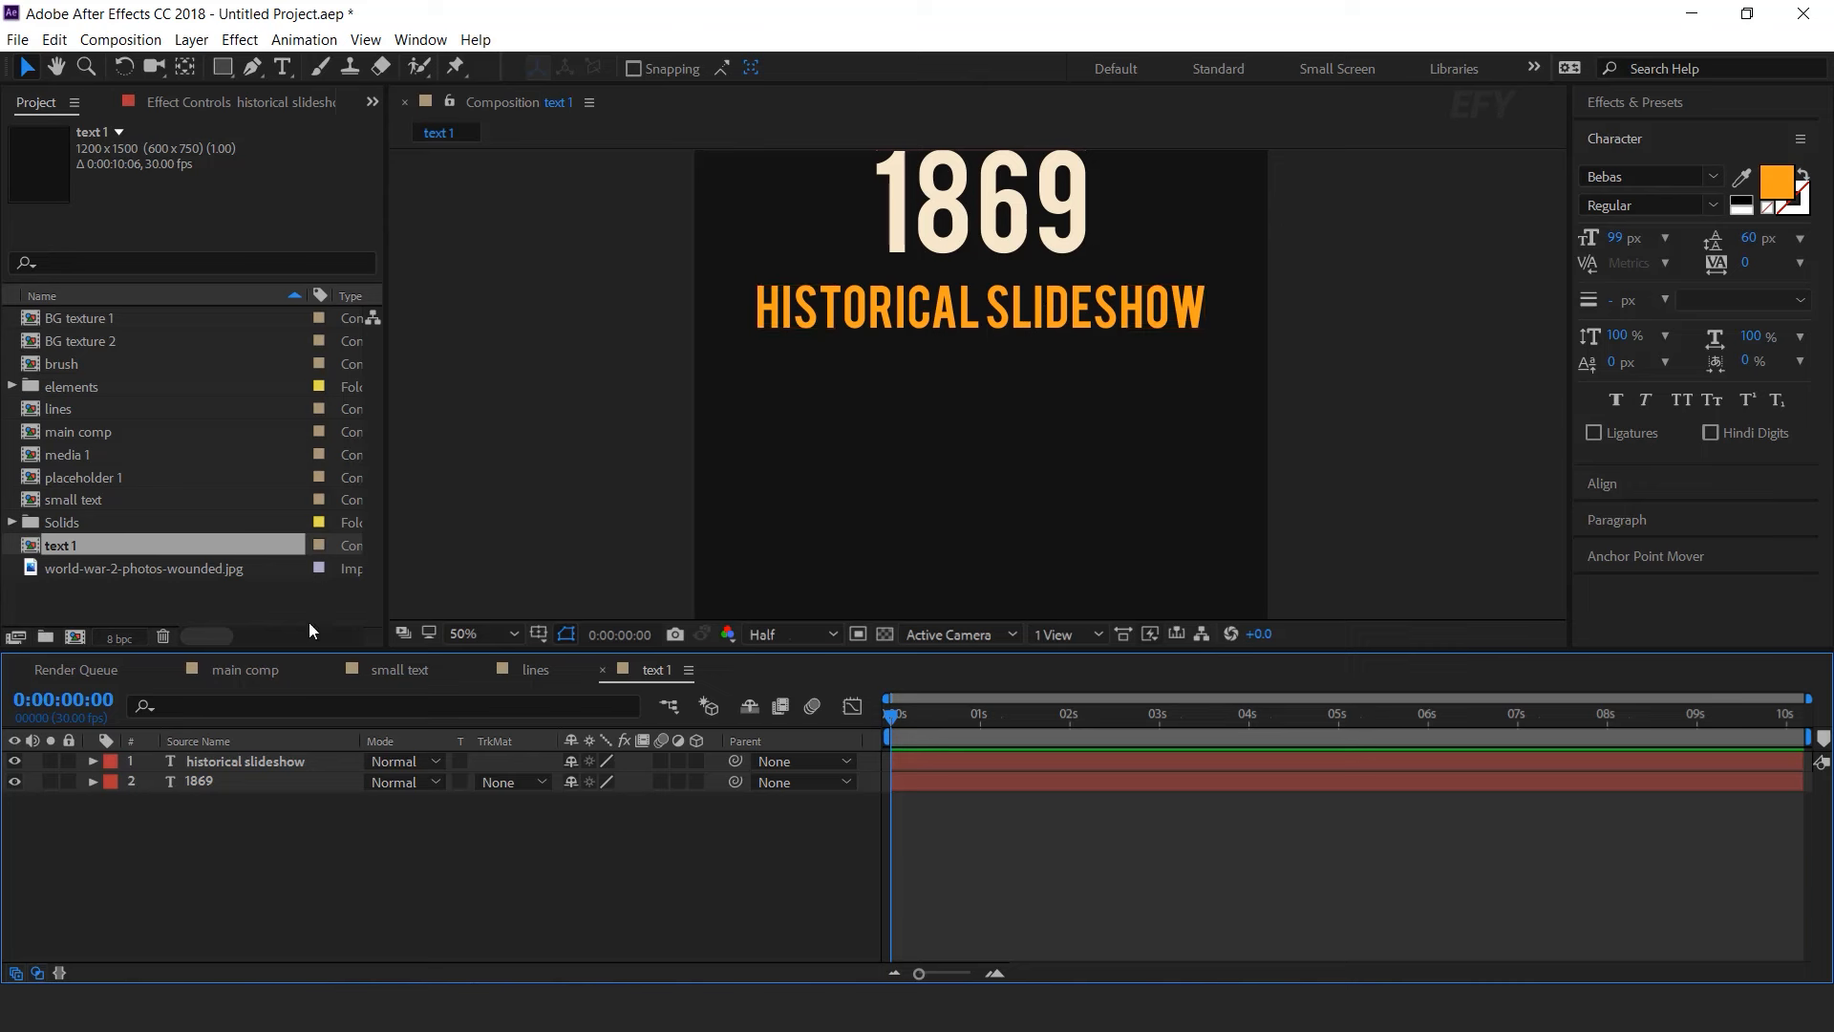
# - Draw a straight horizontal line with the Pen tool just below the historical slideshow text, slightly wider than the text
pyautogui.click(252, 66)
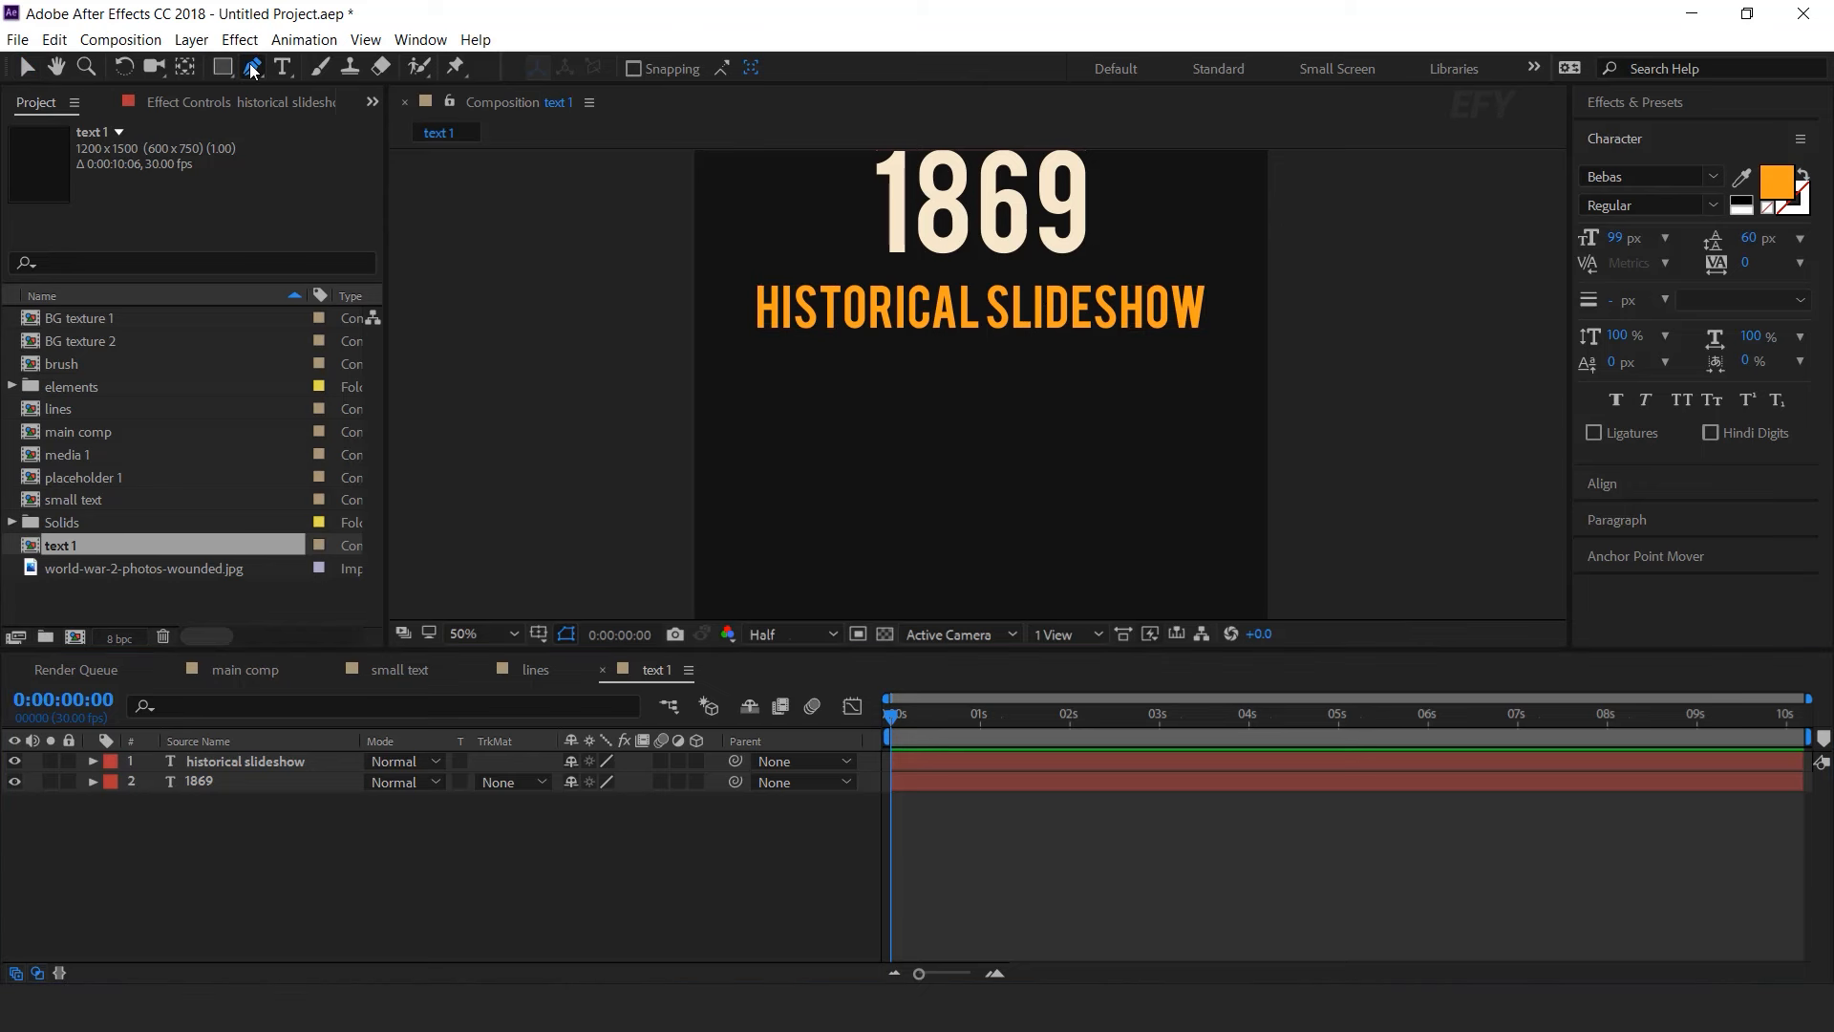
pyautogui.click(720, 360)
pyautogui.click(1223, 360)
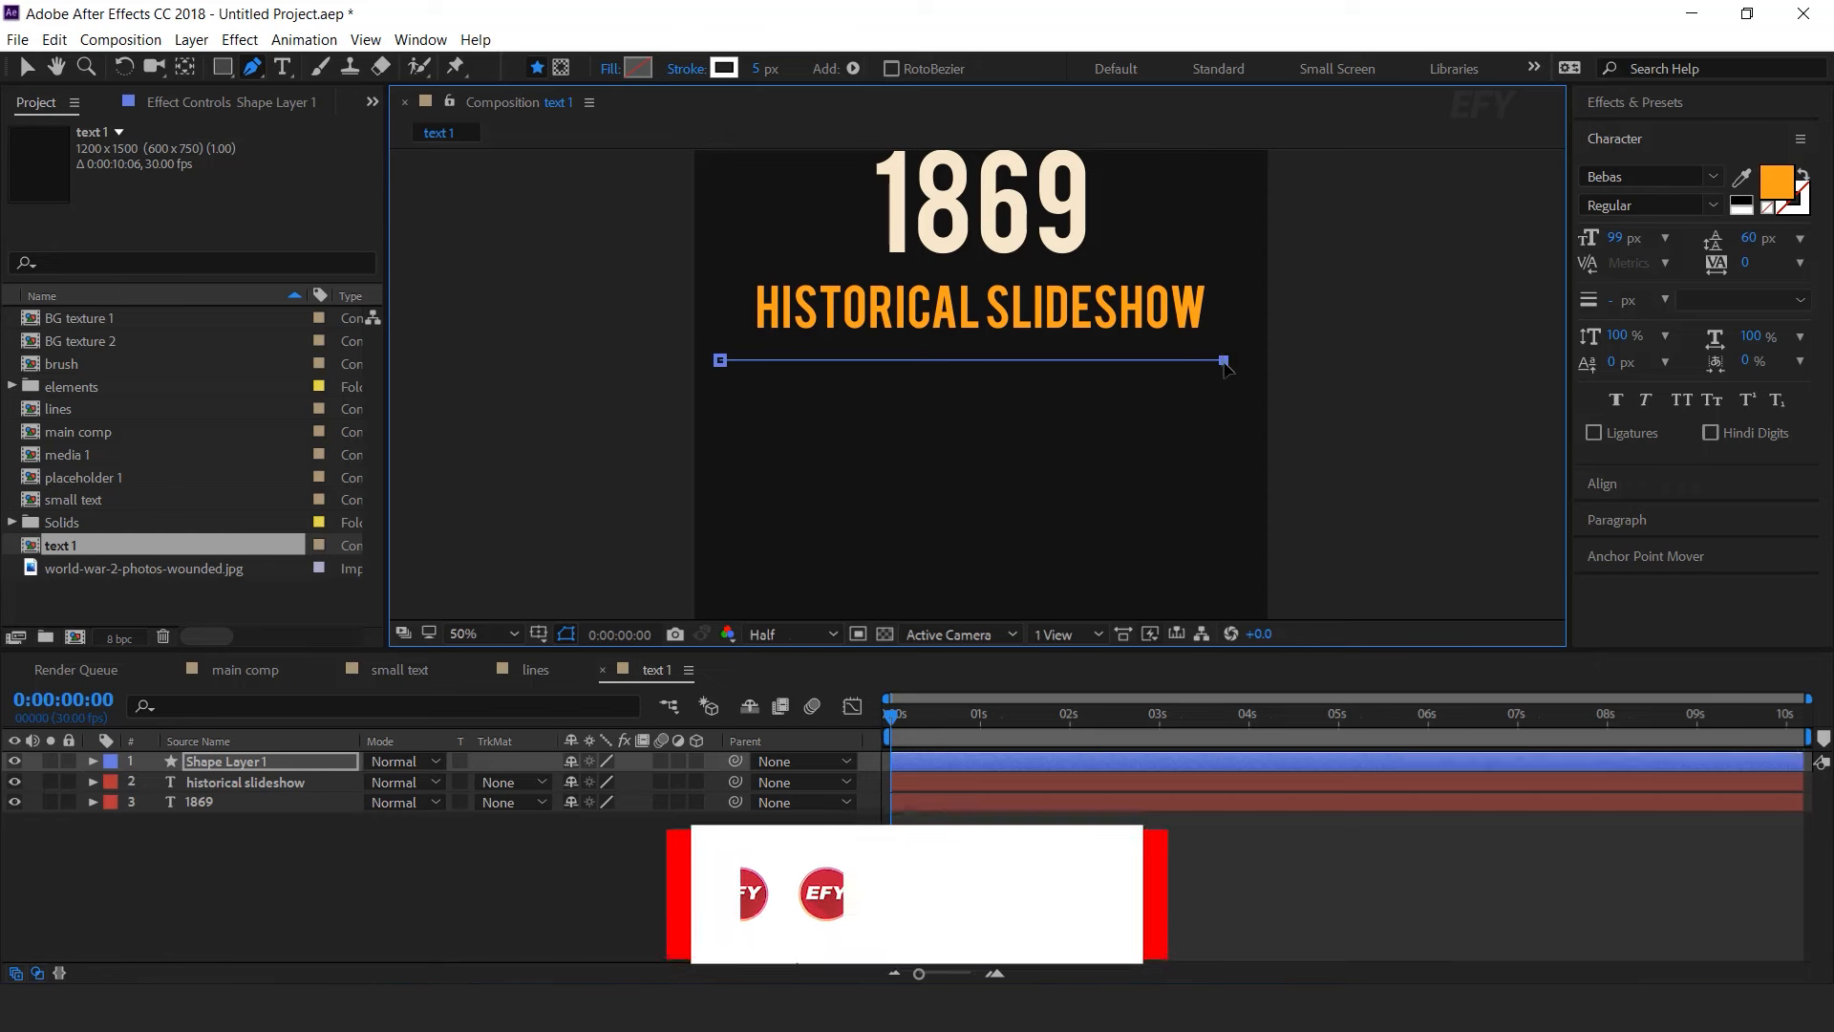
# - Add Trim Paths to the line's shape layer and reveal its settings
pyautogui.click(239, 761)
pyautogui.click(92, 761)
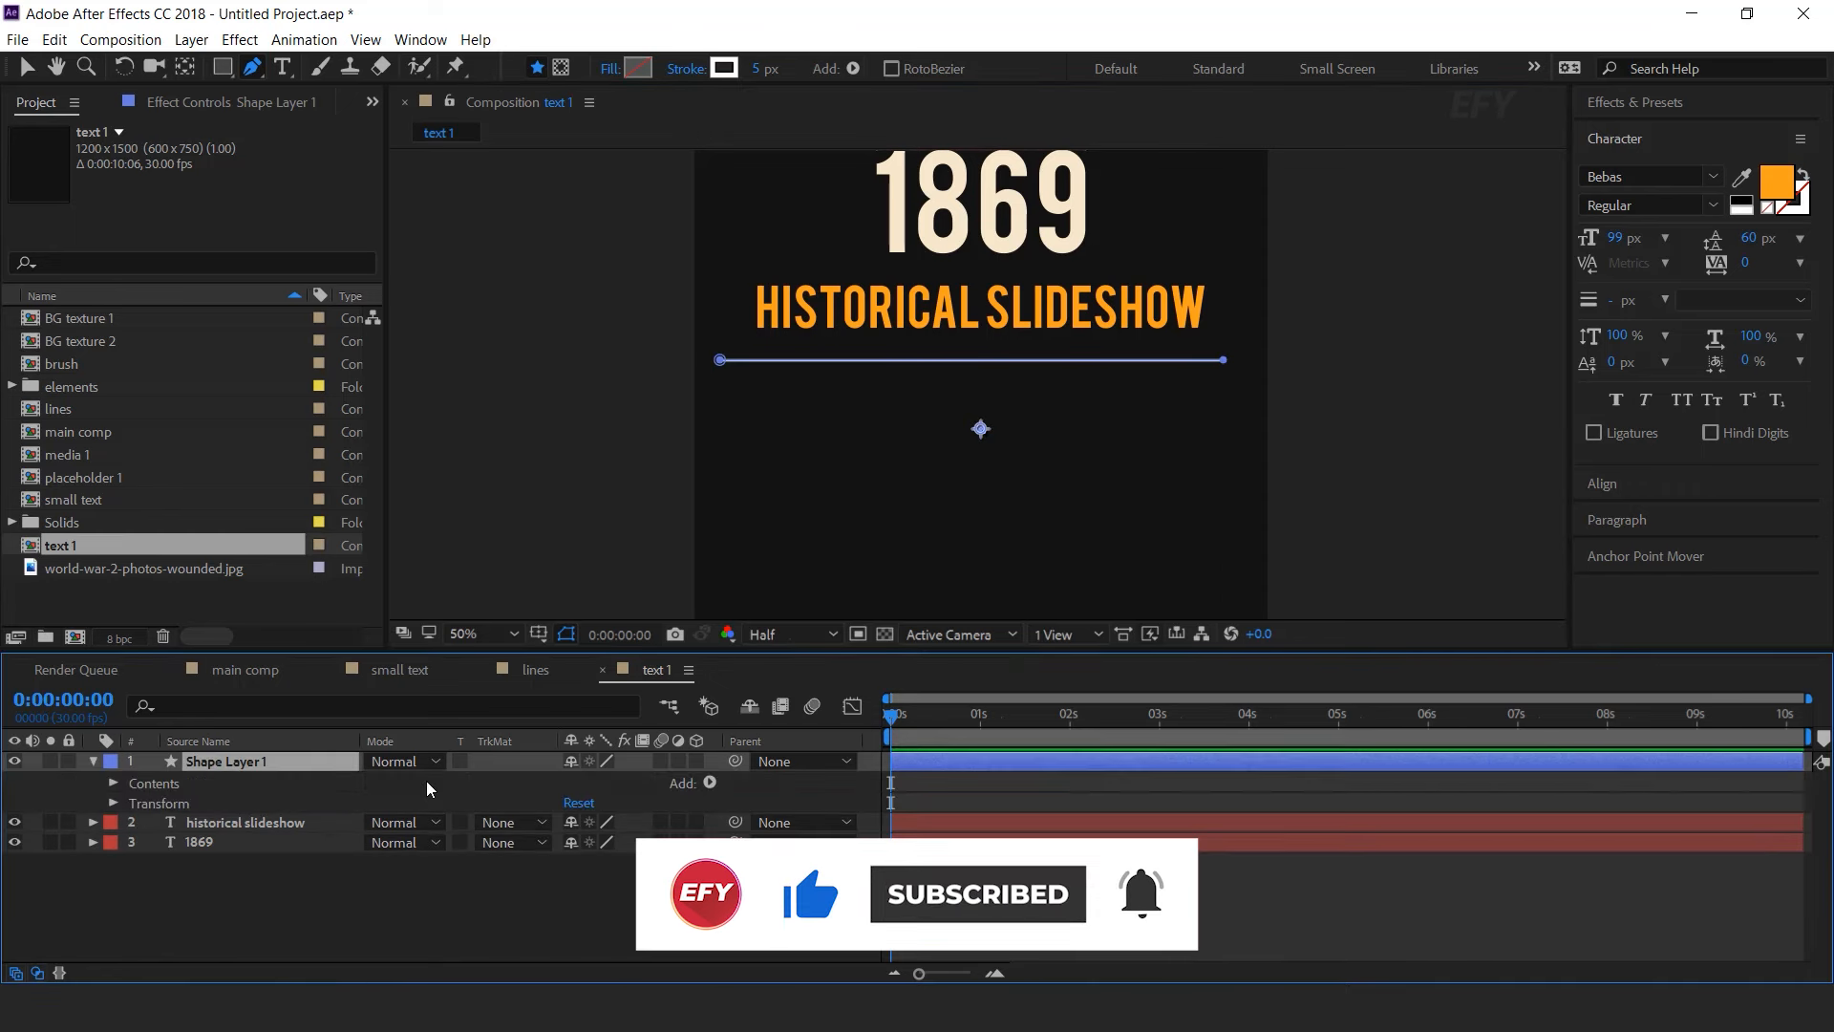
pyautogui.click(710, 783)
pyautogui.click(669, 651)
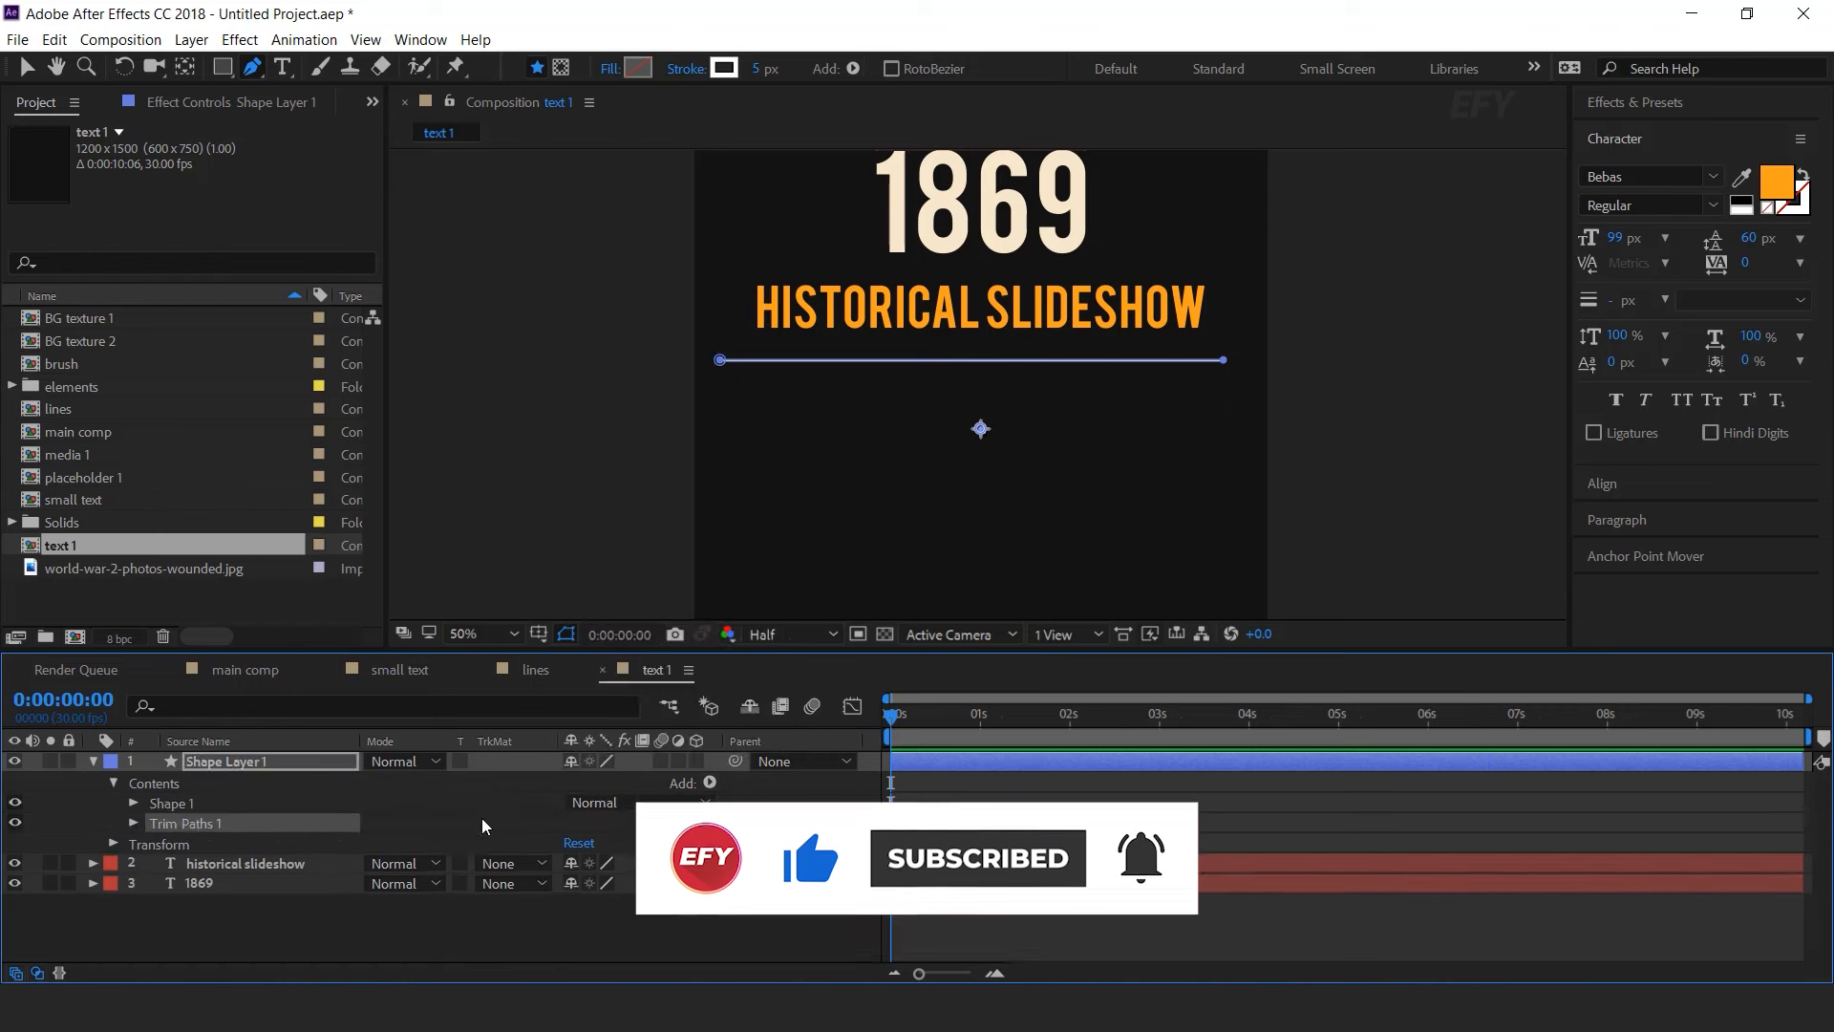
pyautogui.click(133, 822)
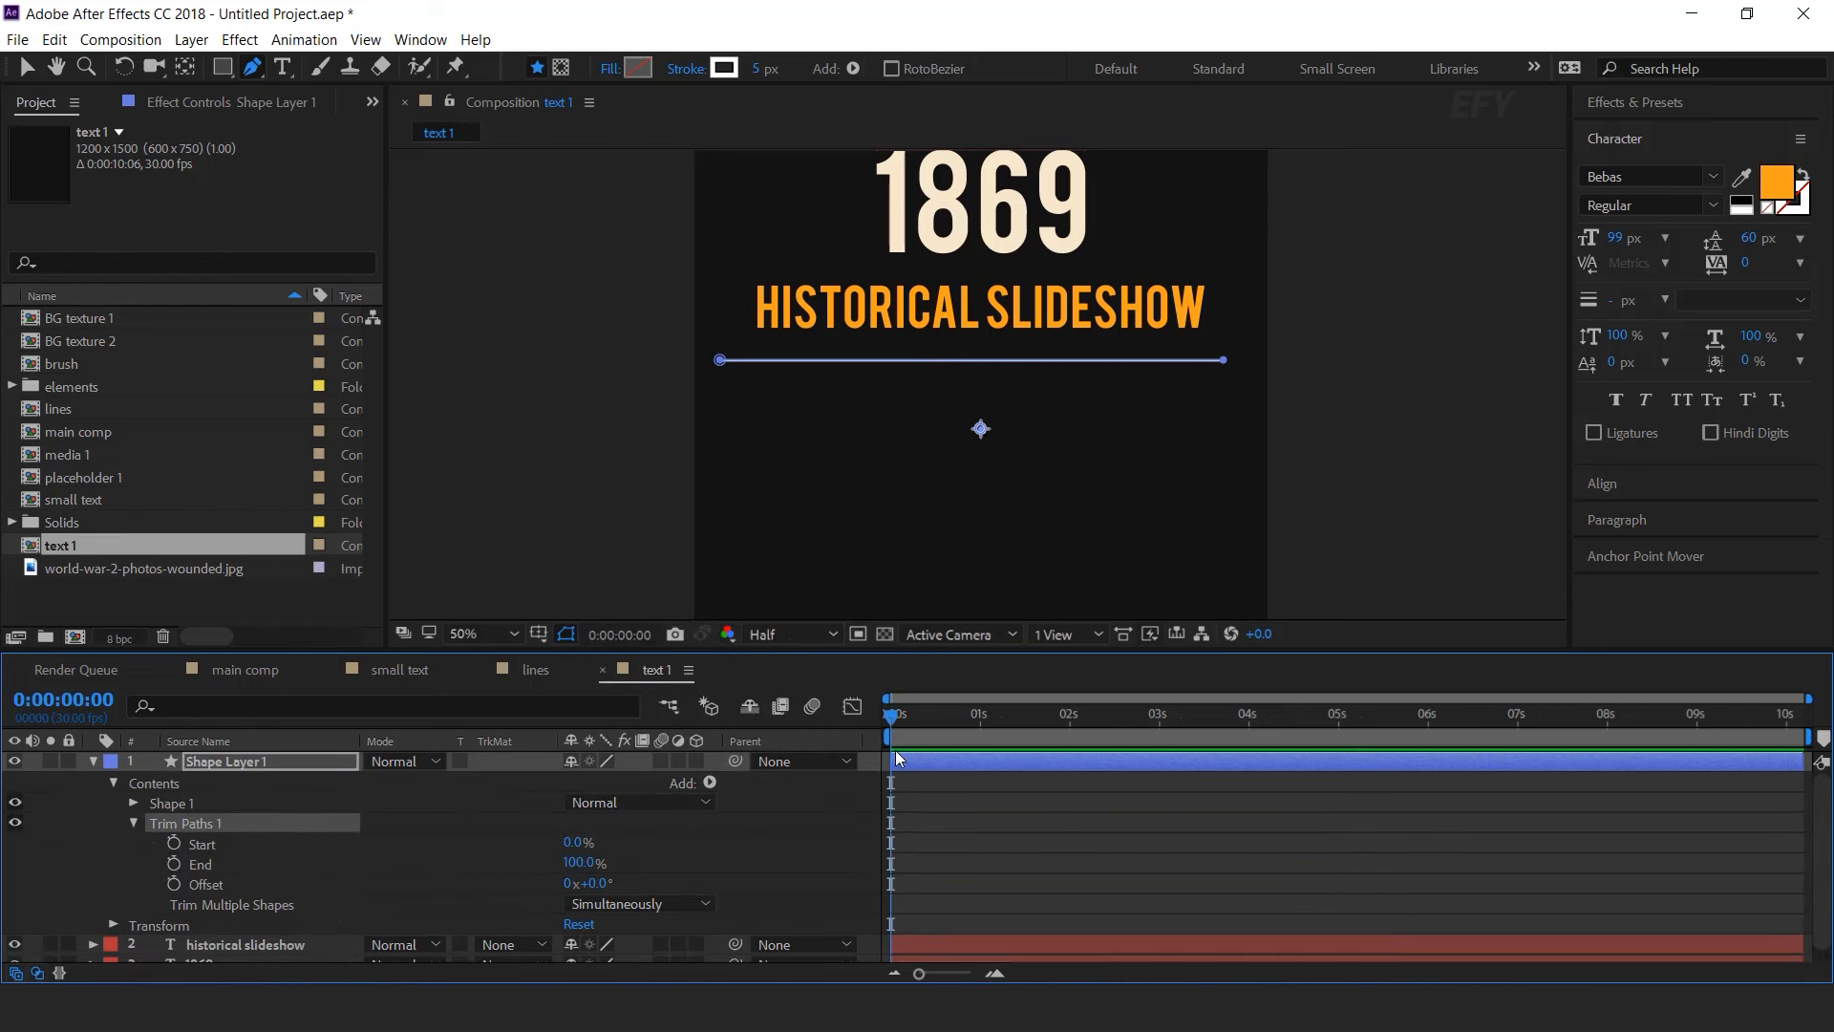
# - Keyframe the Trim Paths End from 0% at 0:00:00:00 to 100% at 0:00:01:25
pyautogui.click(174, 863)
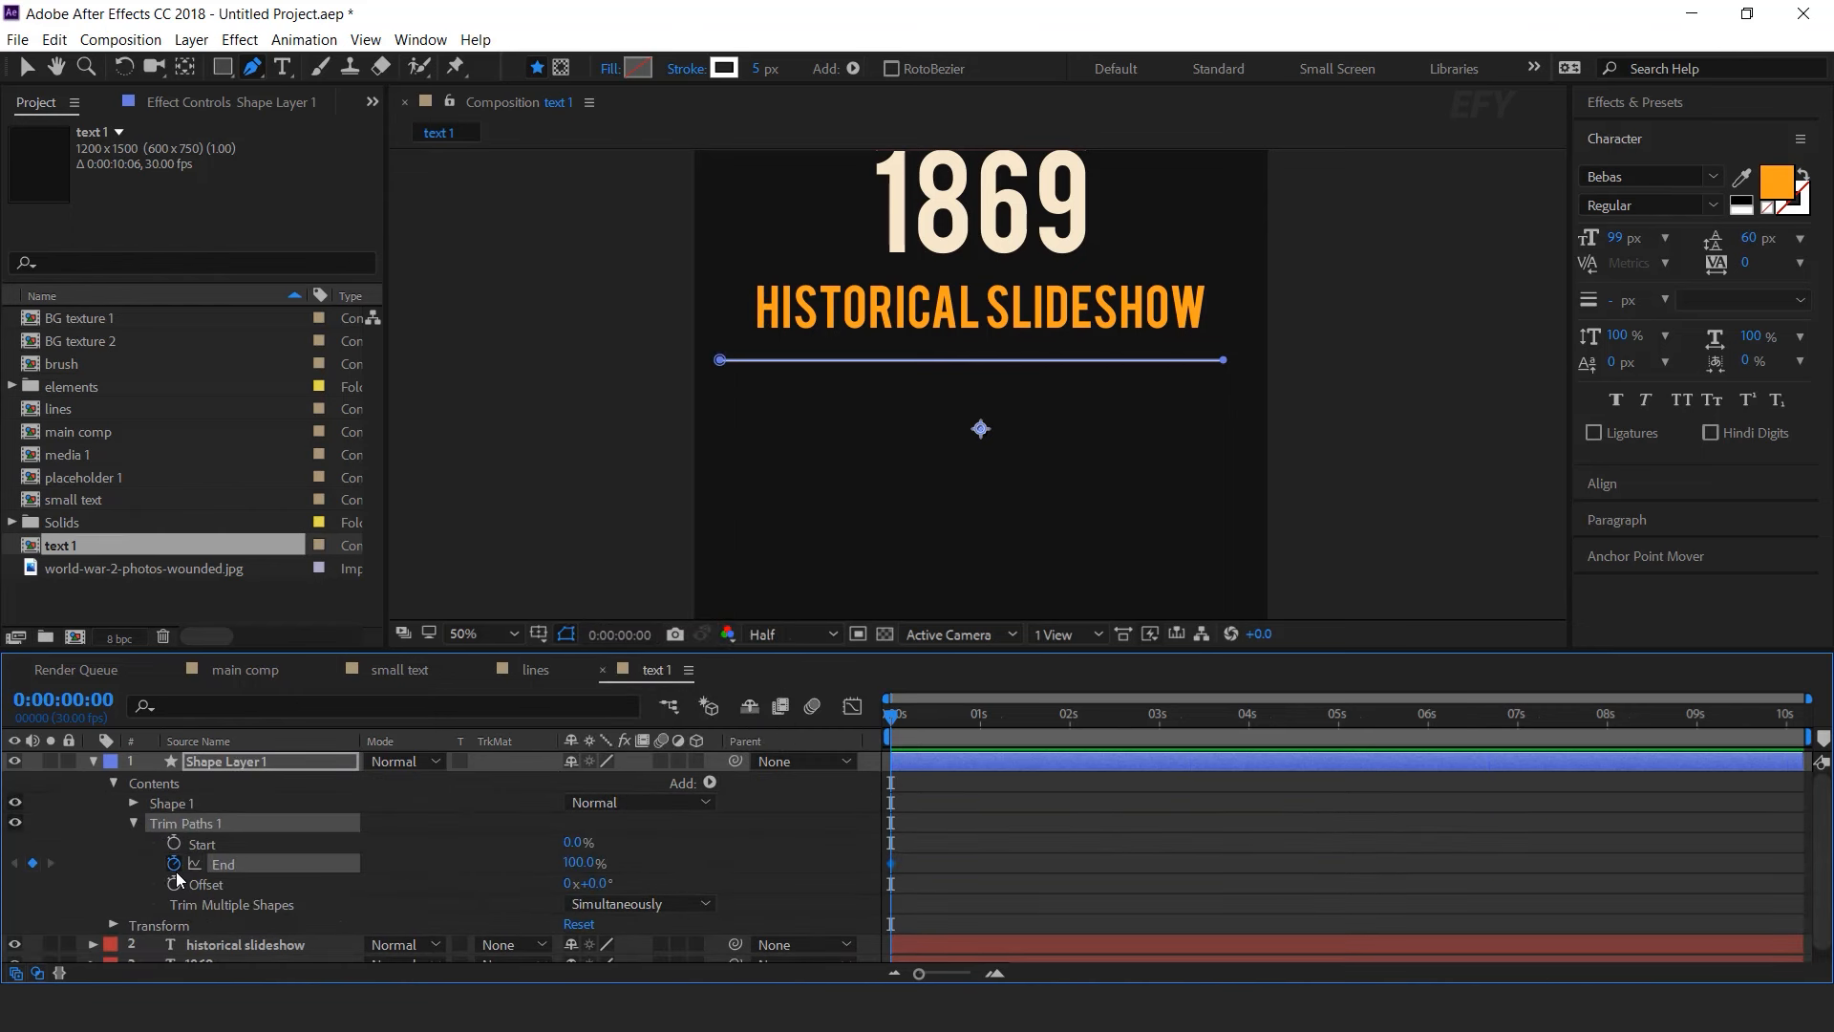
pyautogui.moveTo(573, 865); pyautogui.dragTo(305, 861)
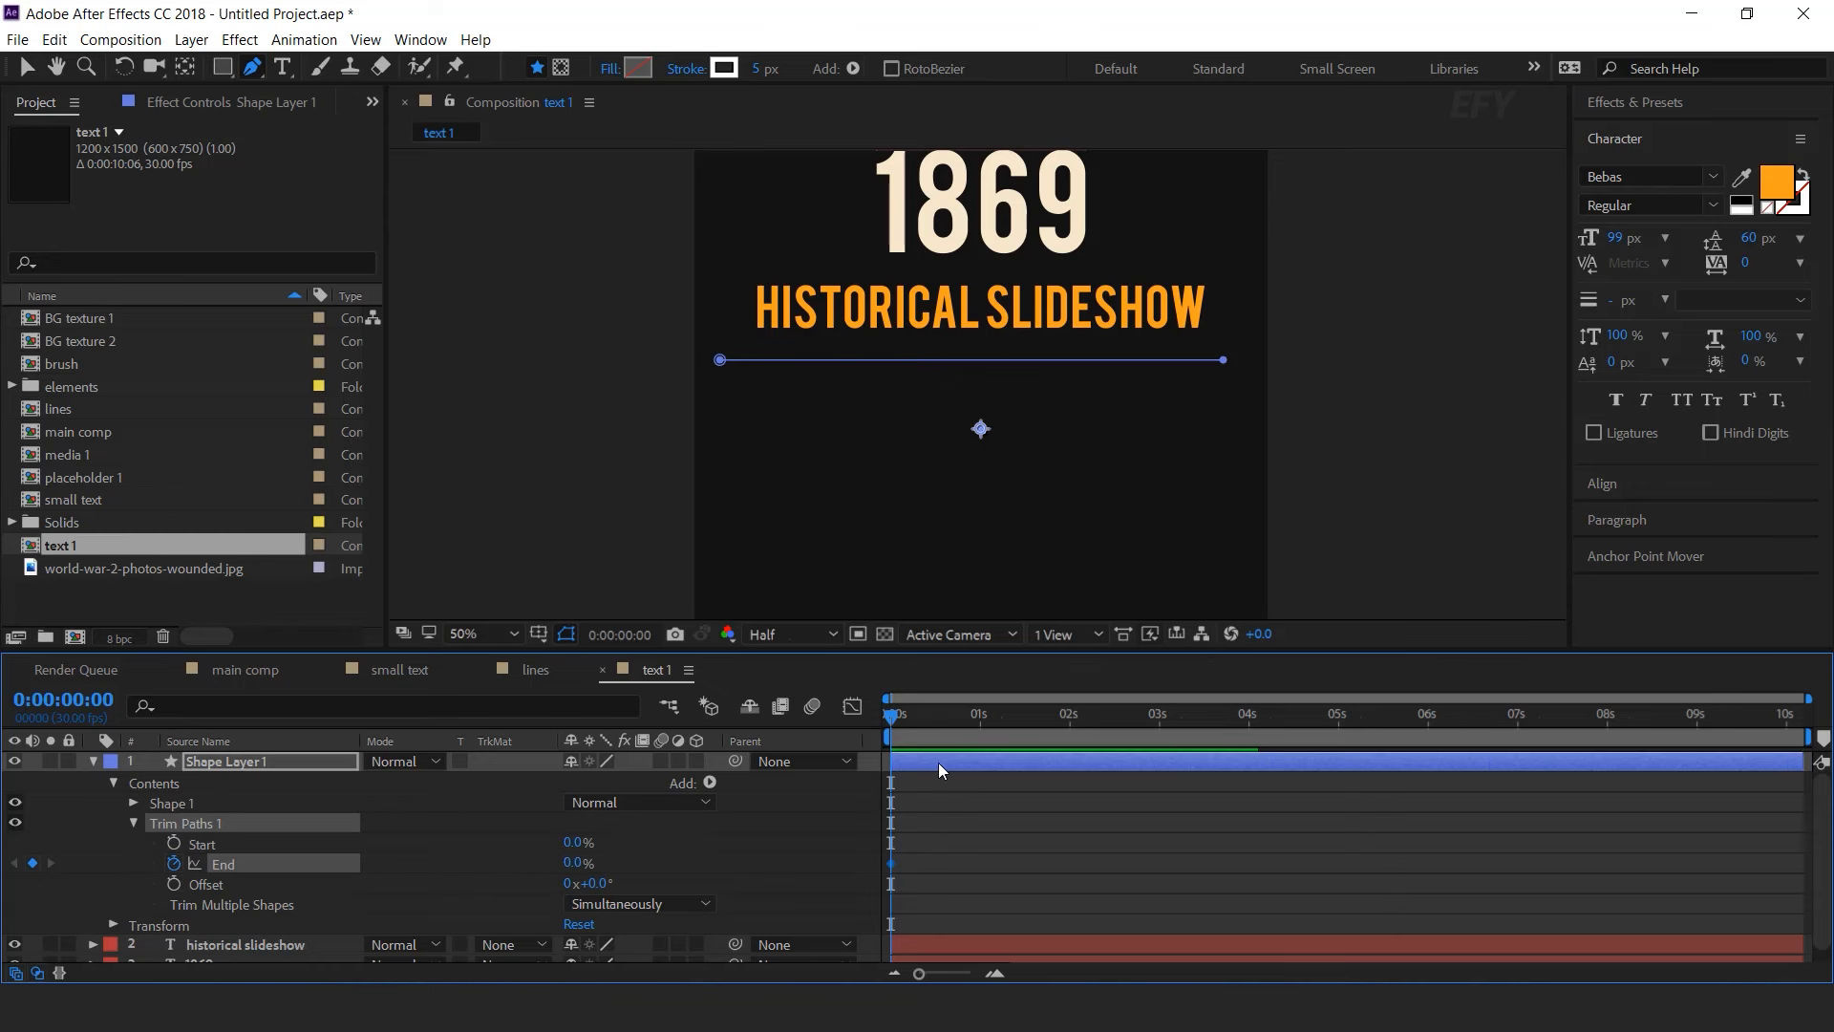
pyautogui.moveTo(997, 717); pyautogui.dragTo(1055, 718)
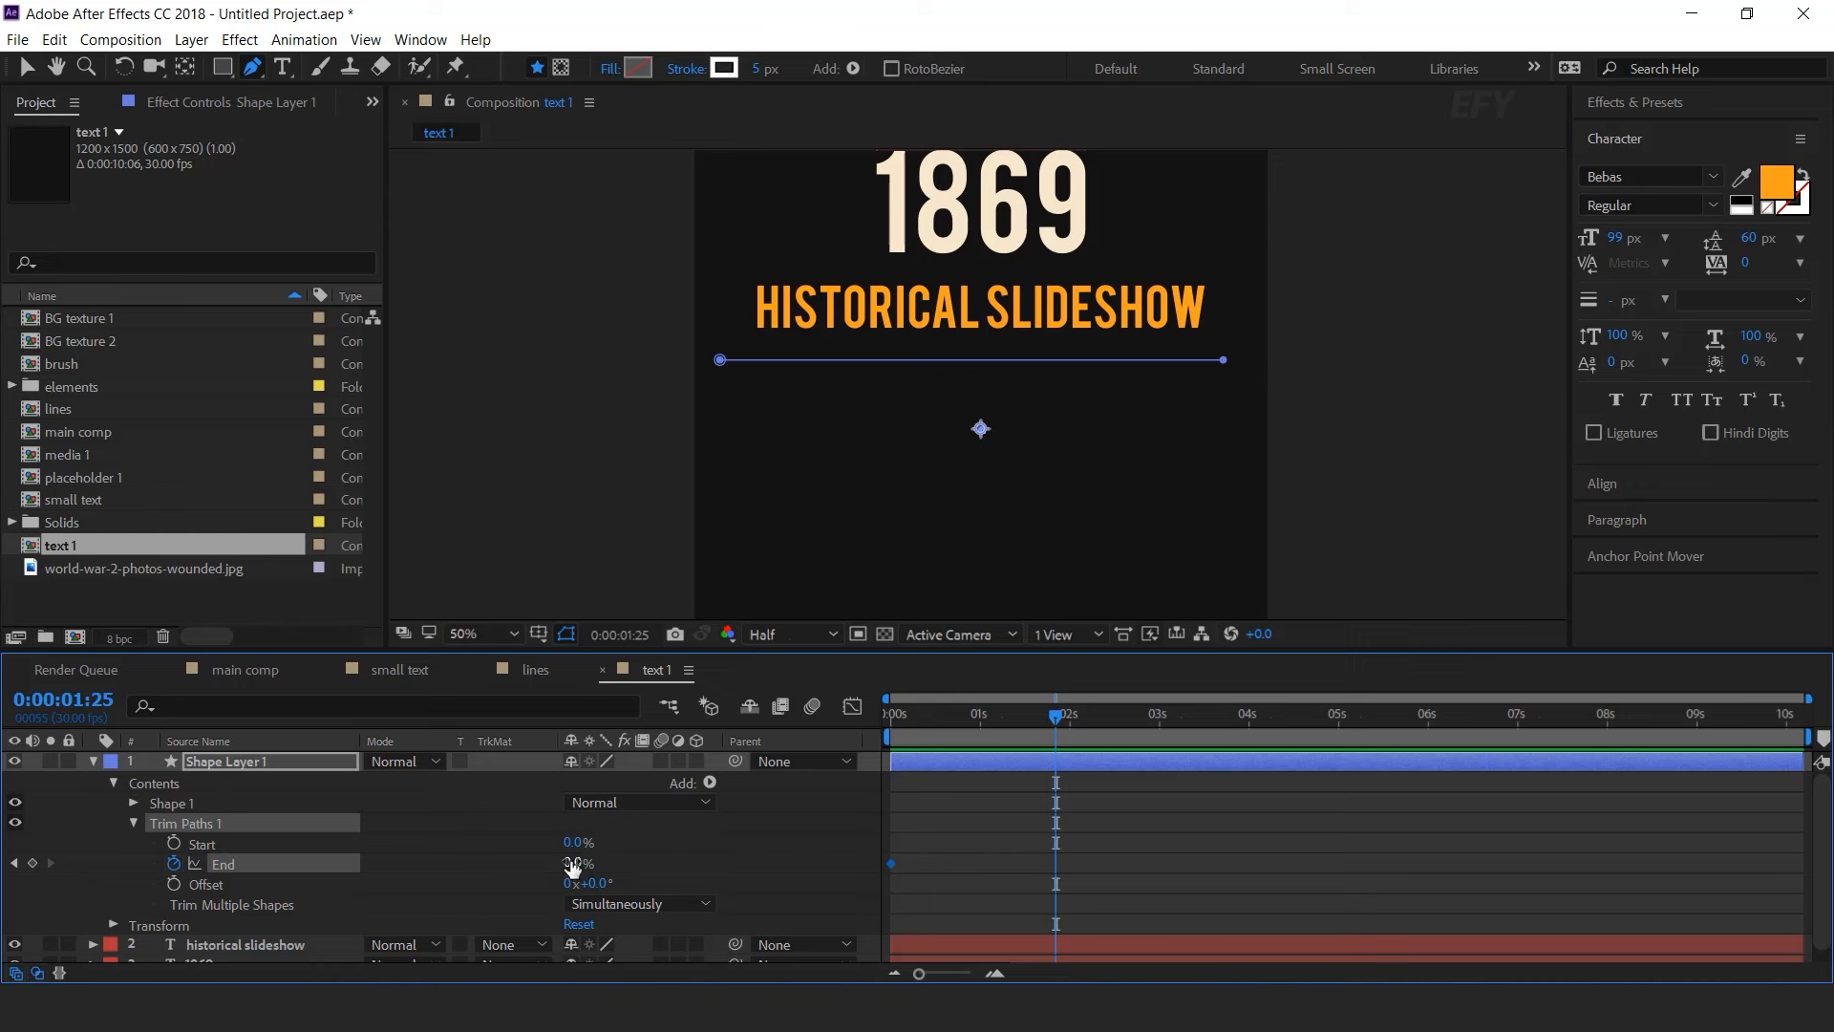
pyautogui.moveTo(681, 861); pyautogui.dragTo(1246, 861)
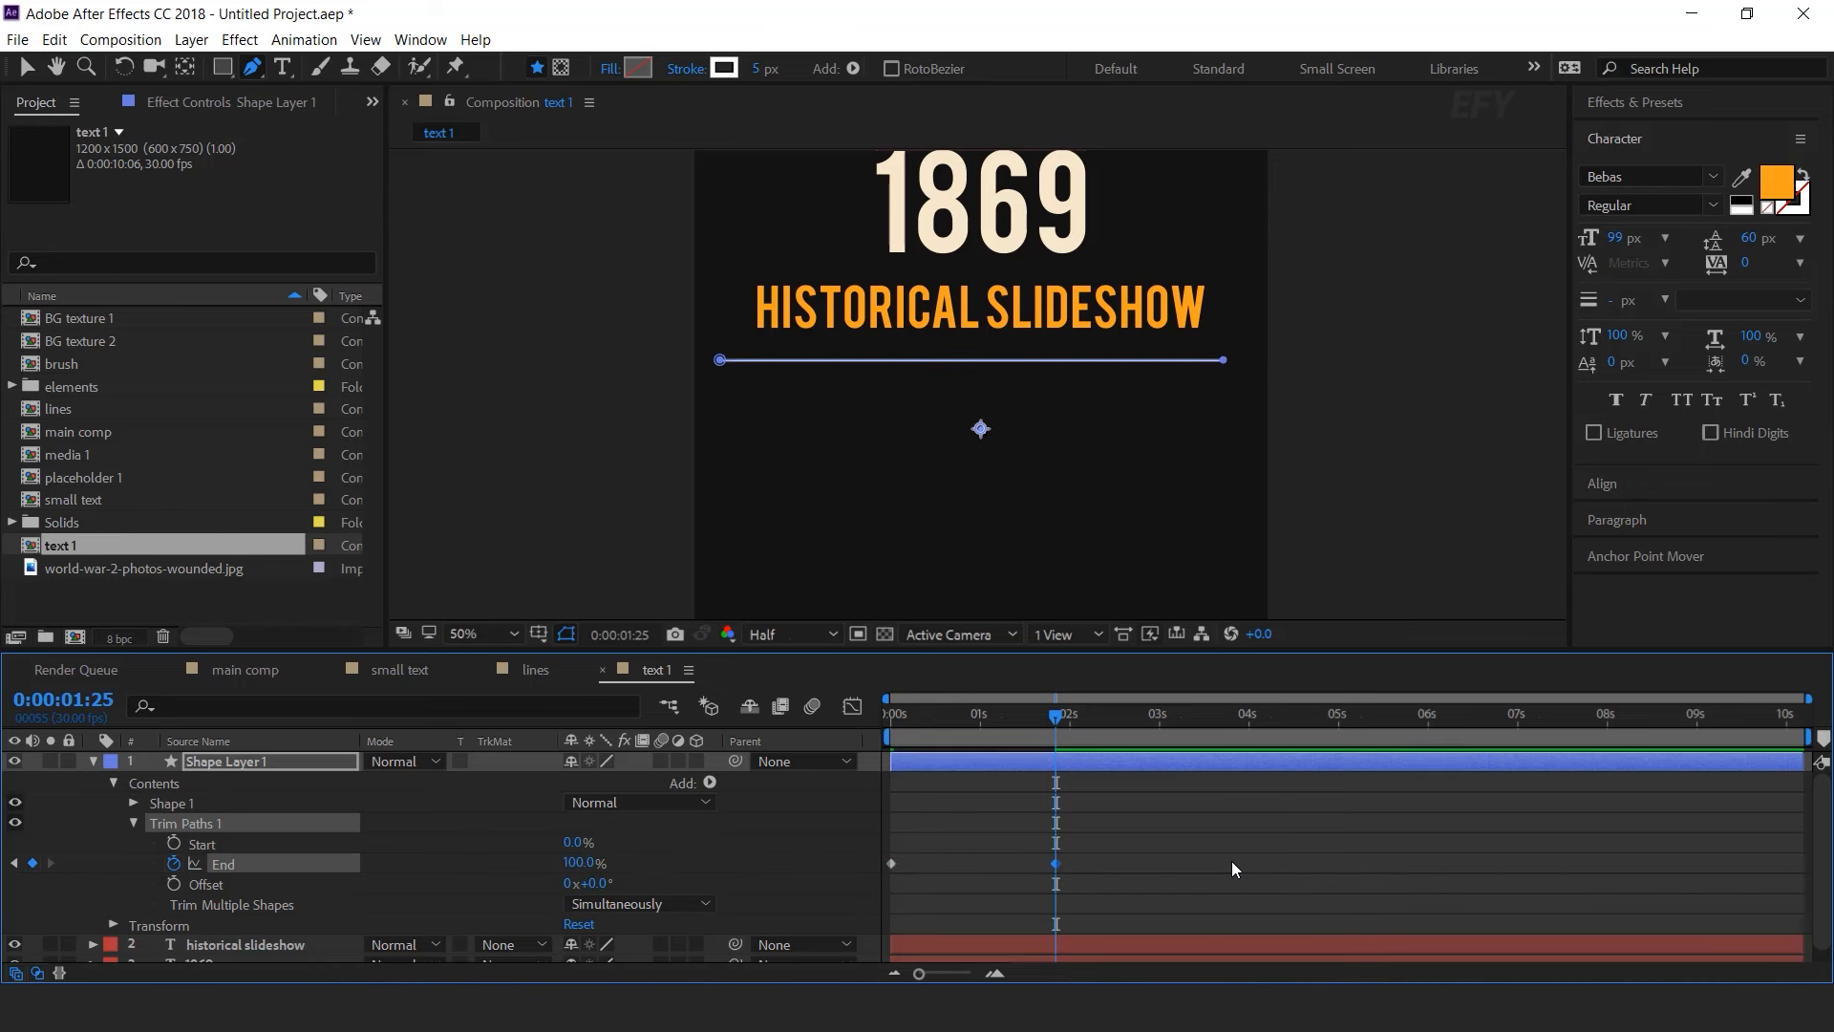
pyautogui.click(1230, 862)
# - Play back the line's draw-on animation and move its ending keyframe earlier to about 0:00:01:15
pyautogui.moveTo(1055, 715); pyautogui.dragTo(805, 795)
pyautogui.press('space')
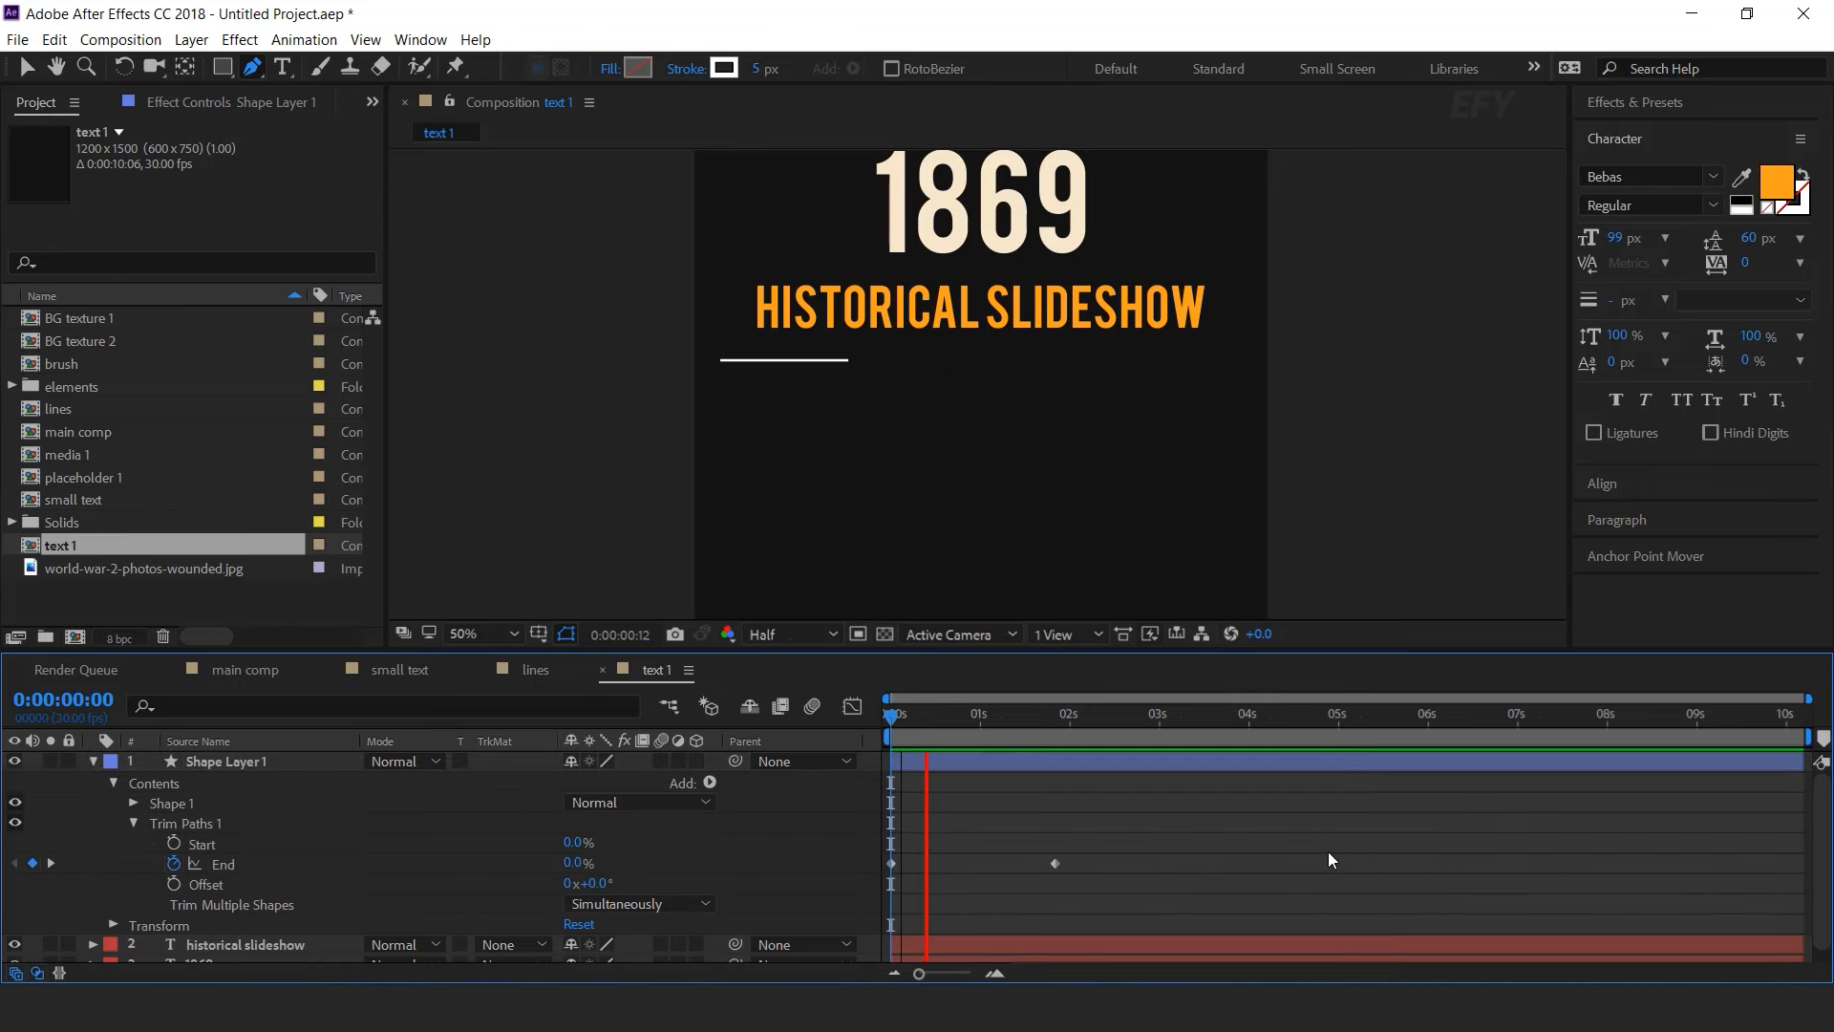
pyautogui.click(1043, 712)
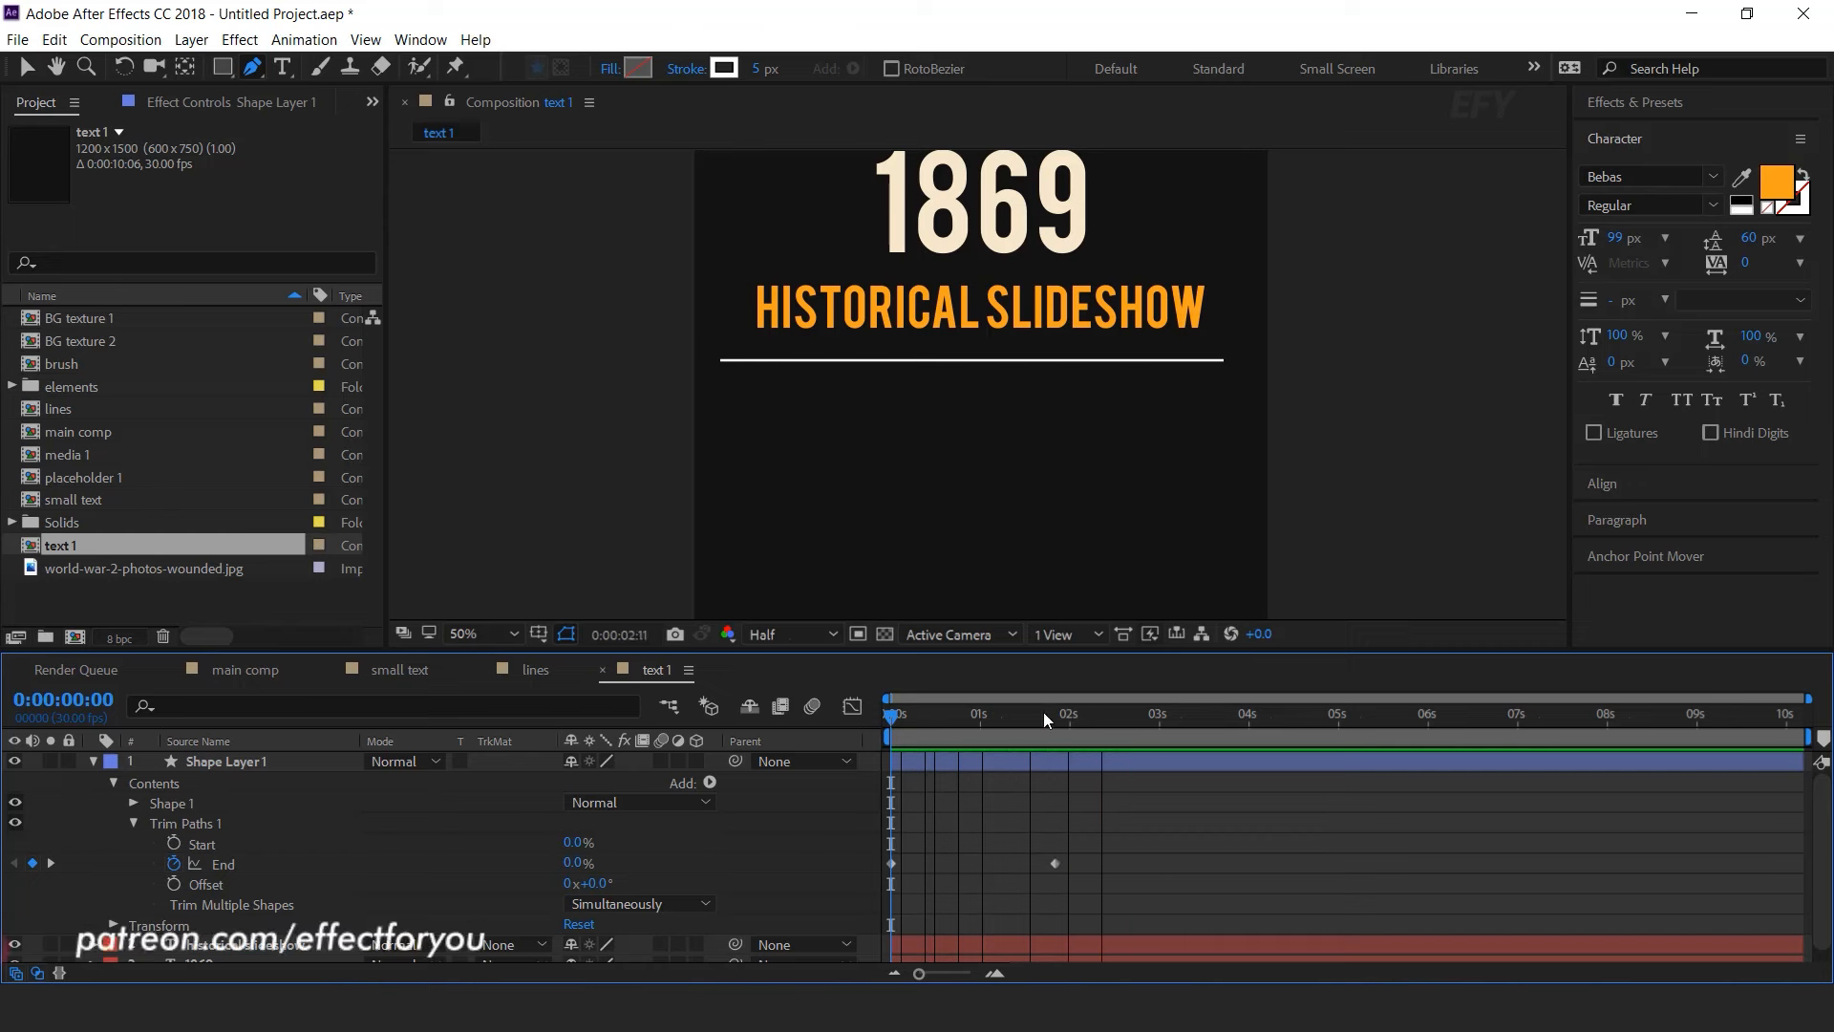
pyautogui.moveTo(1055, 863); pyautogui.dragTo(1025, 863)
pyautogui.press('space')
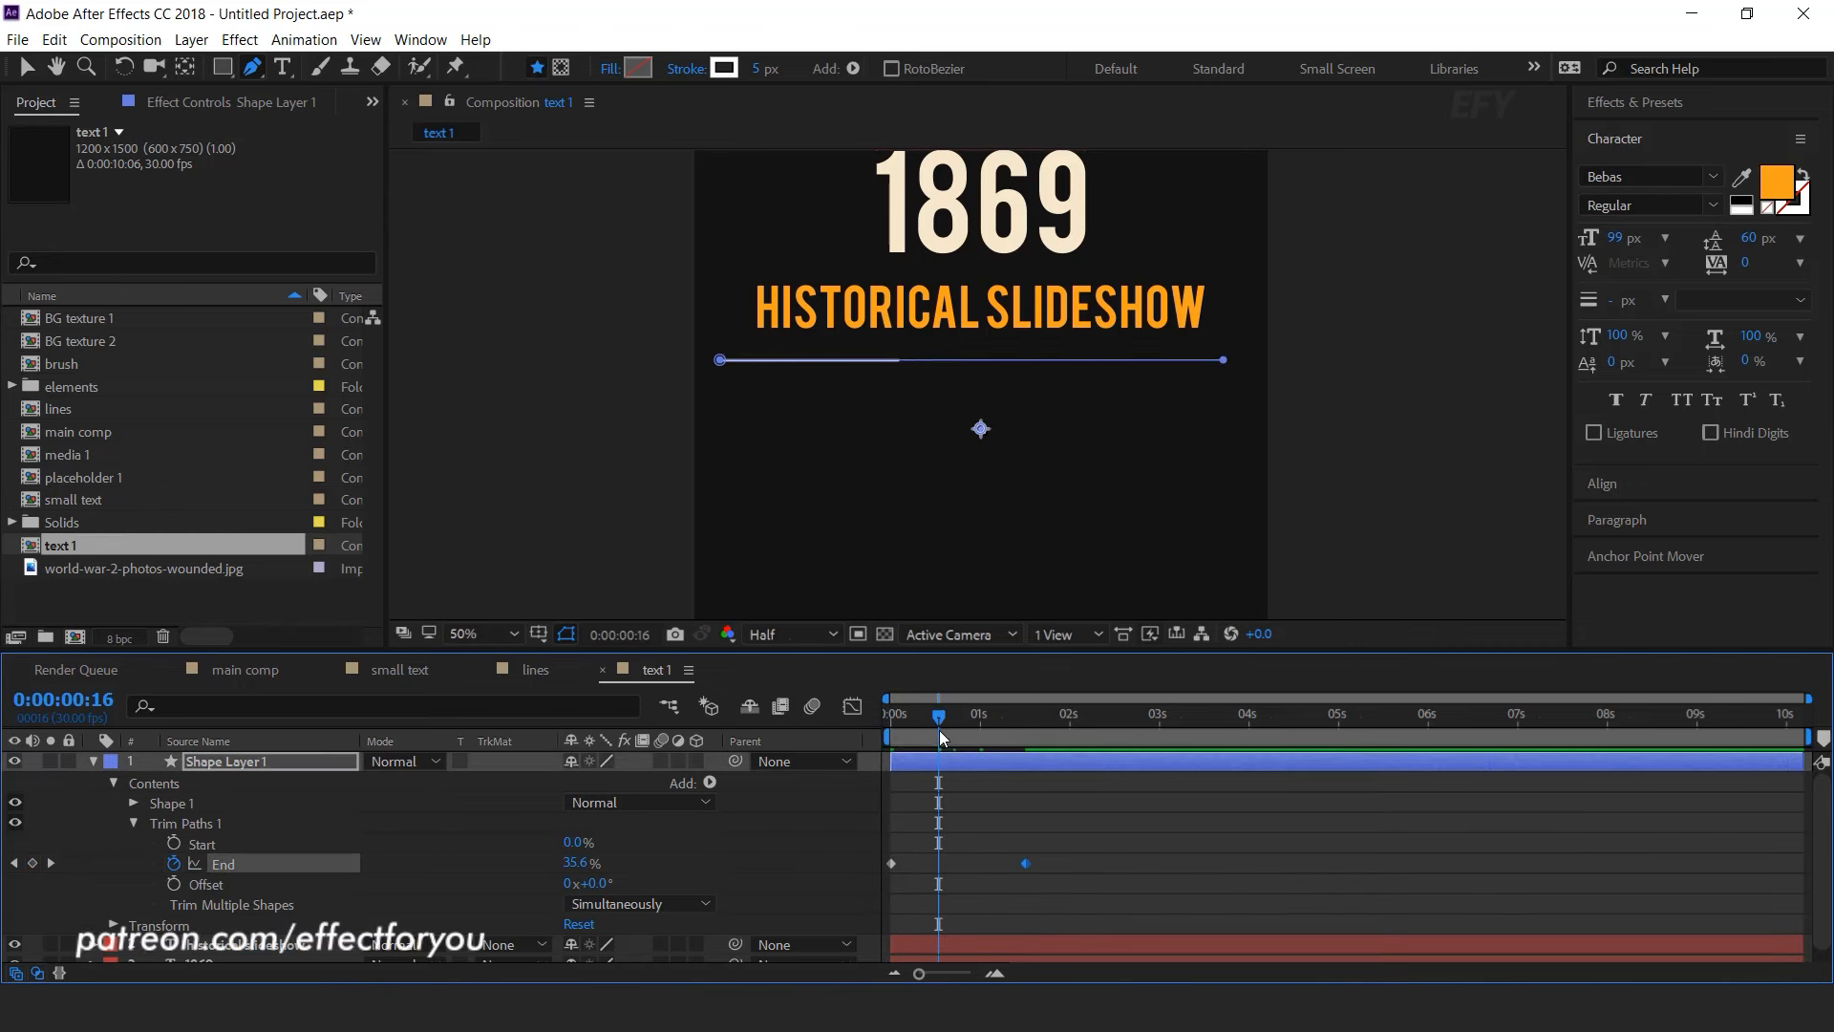
pyautogui.press('space')
pyautogui.click(1022, 717)
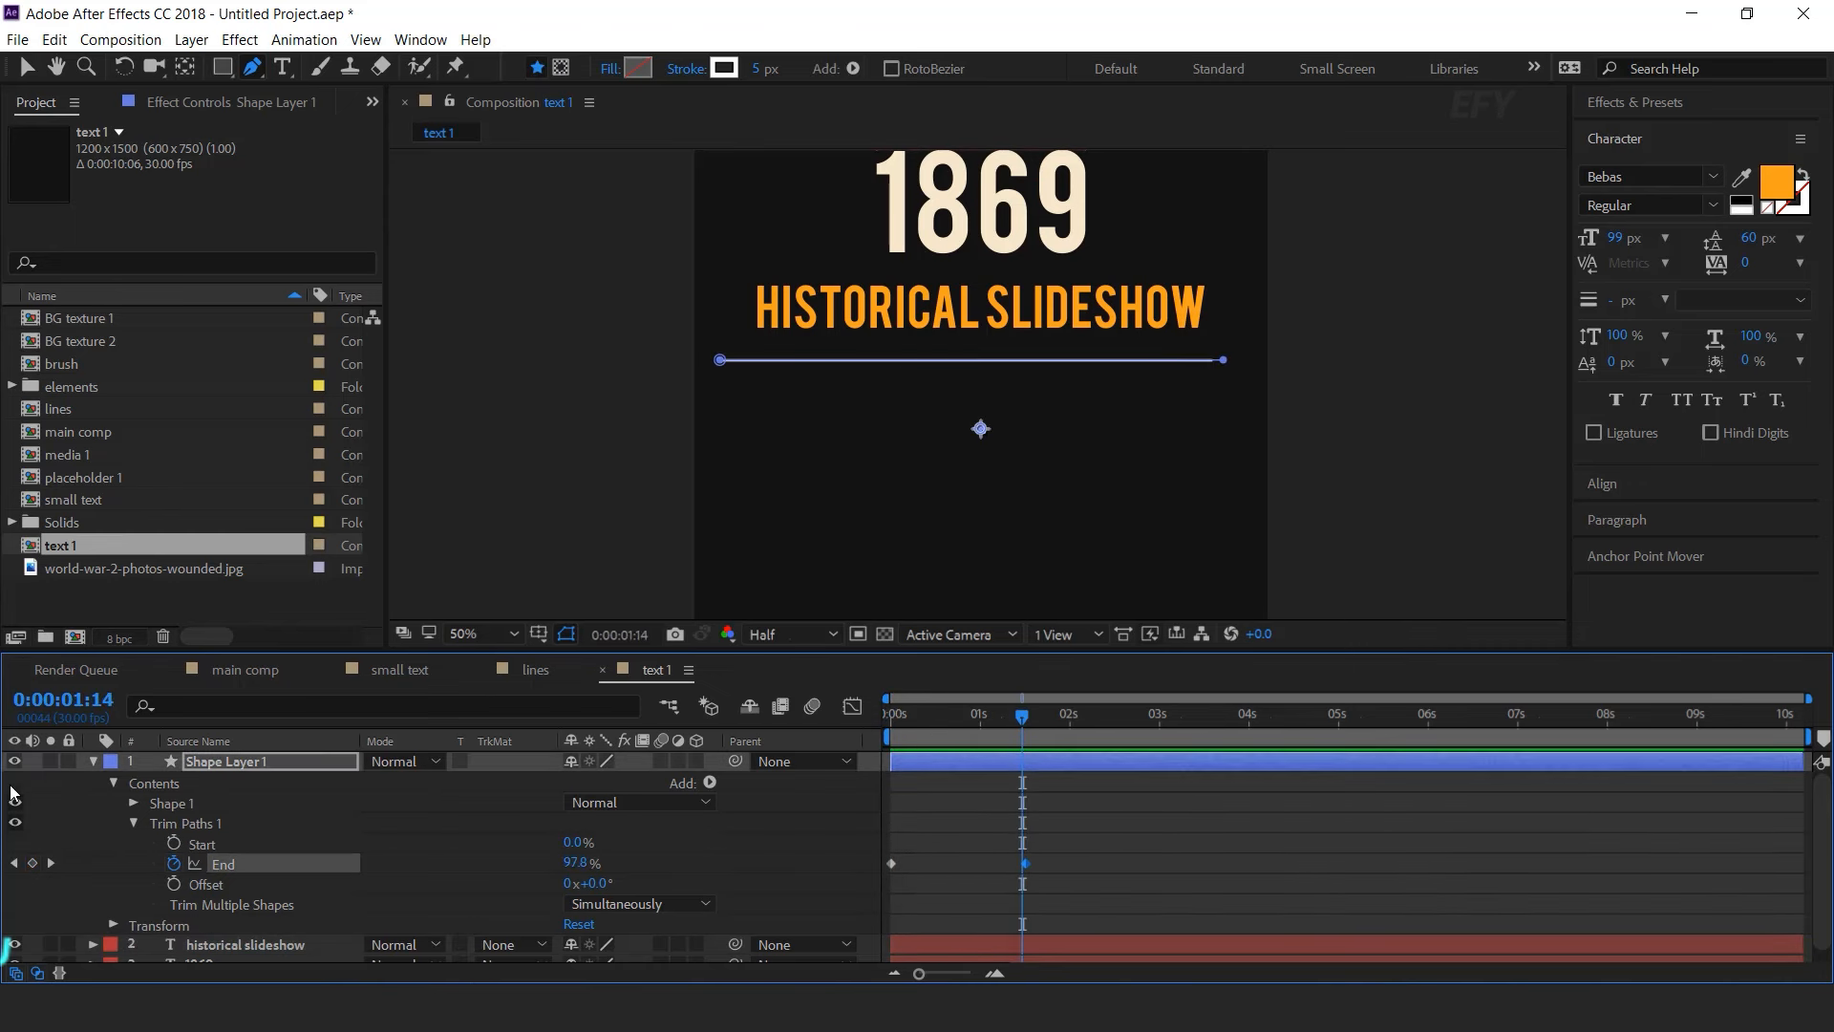
pyautogui.click(92, 761)
# - Apply Turbulent Displace to the line's shape layer and set its Size to 2
pyautogui.hotkey('ctrl', 'space')
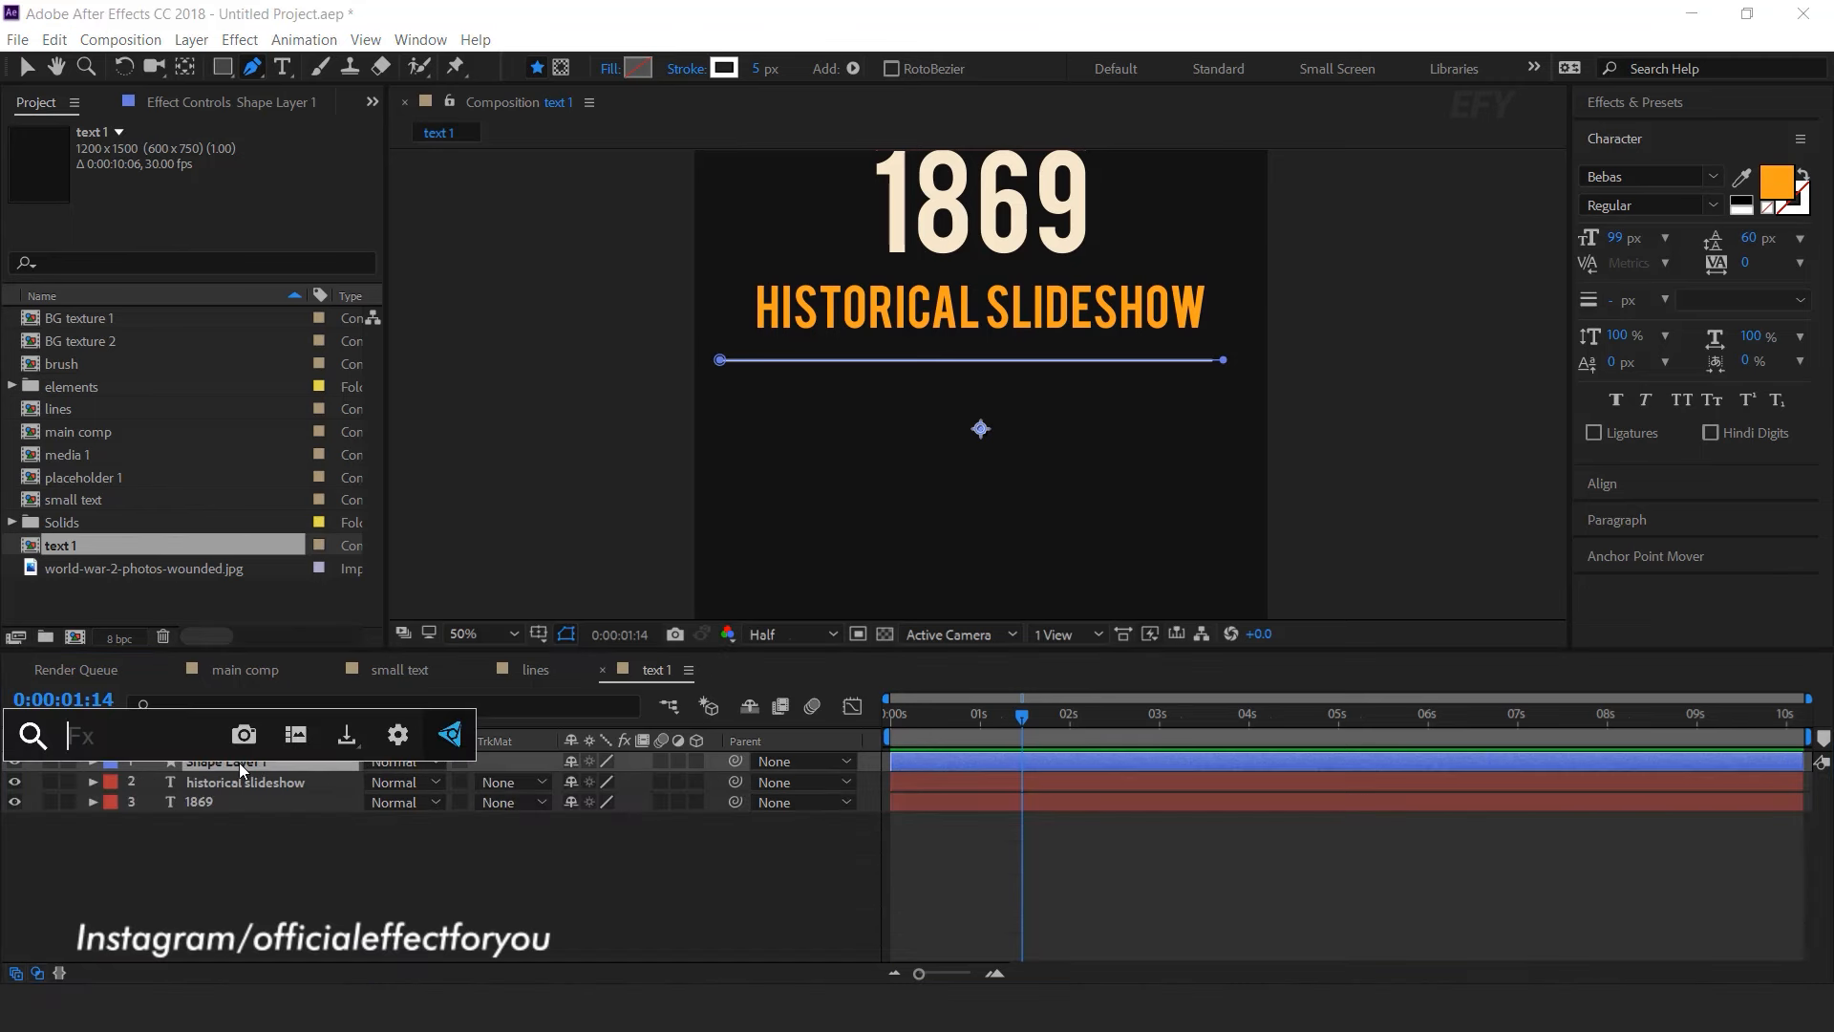
pyautogui.write('tur')
pyautogui.press('Return')
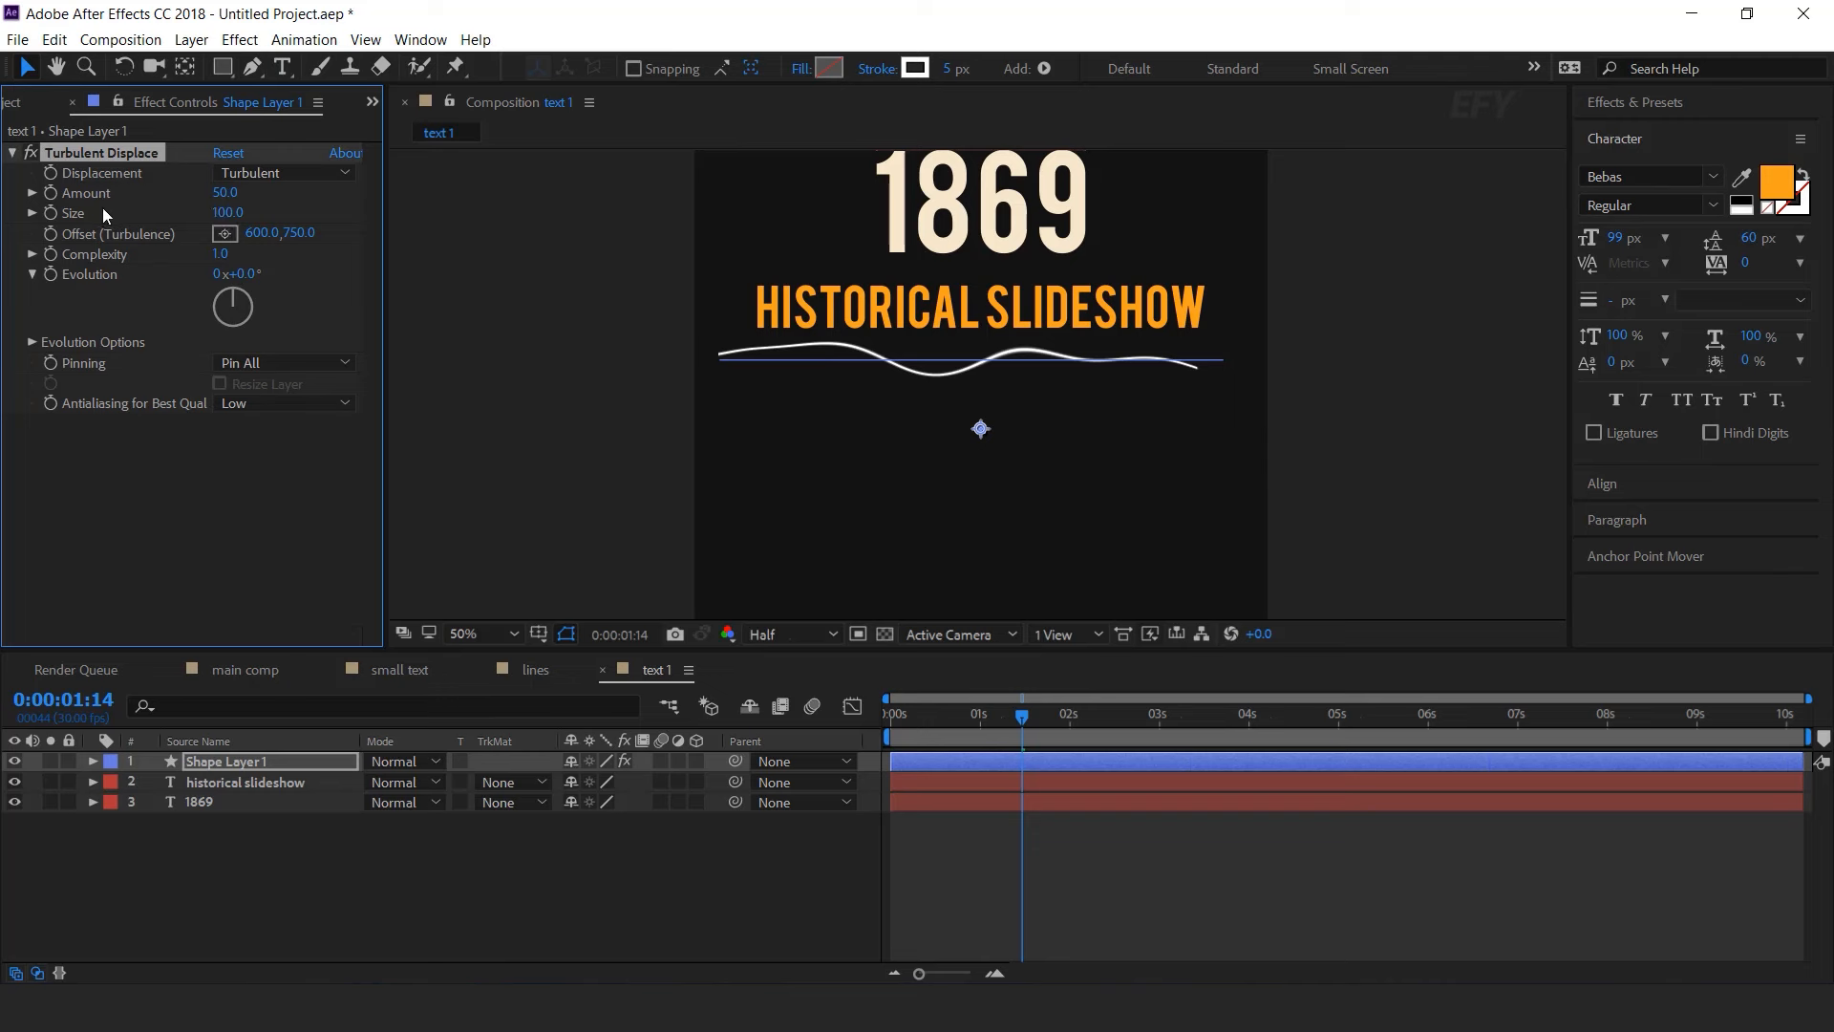
pyautogui.write('2')
pyautogui.press('Return')
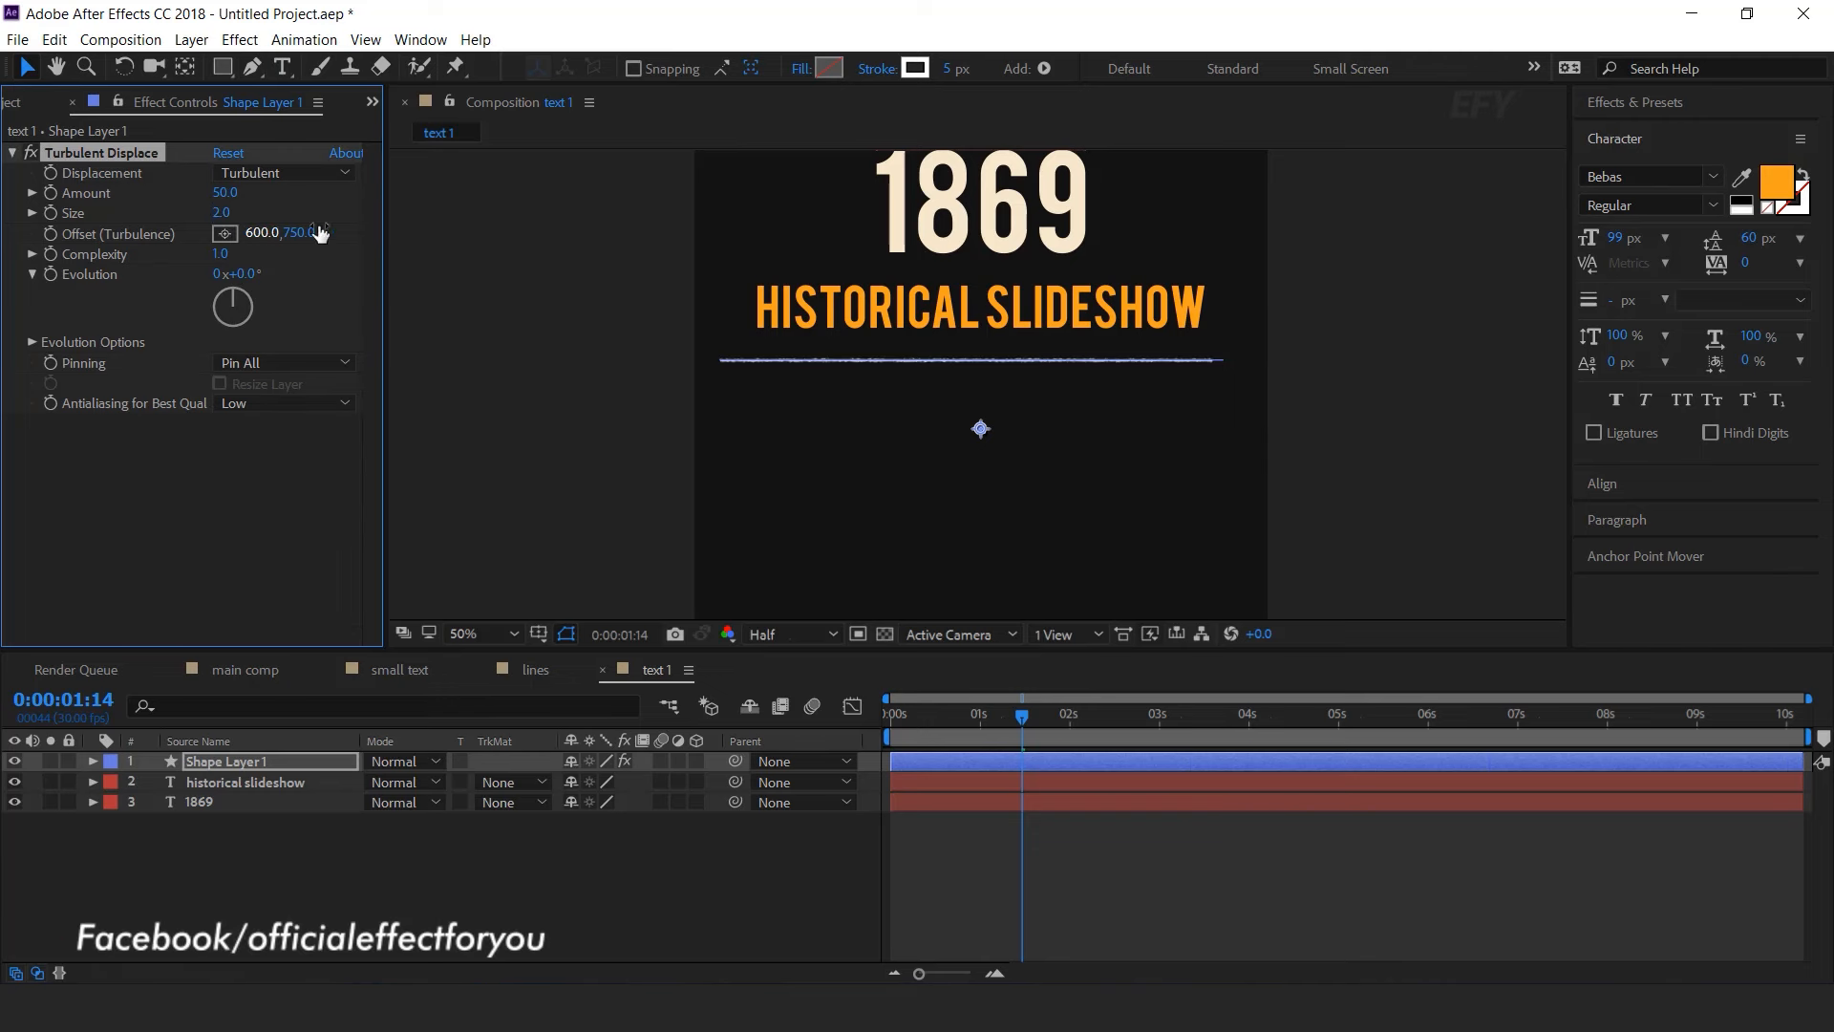
# - Examine the roughened line up close, play back its animation from the start and scrub to 0:00:02:17
pyautogui.click(756, 864)
pyautogui.scroll(1, 911, 366)
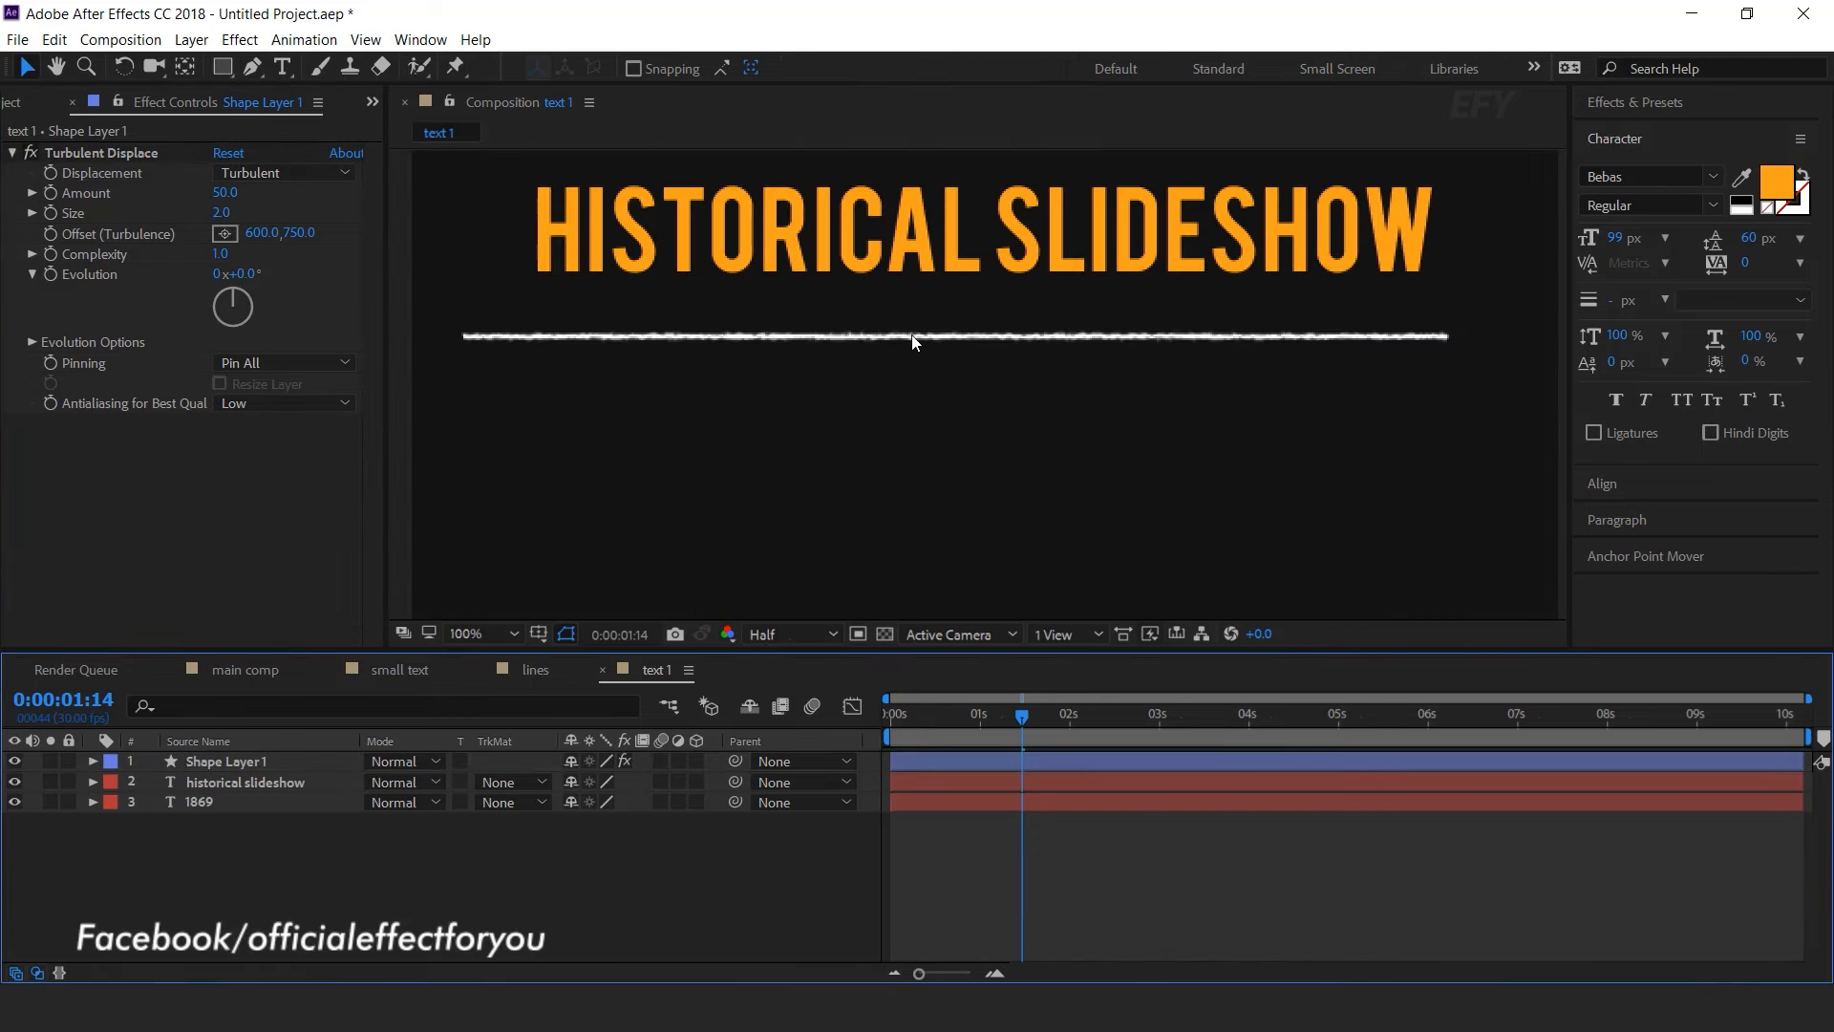
pyautogui.scroll(-1, 1357, 353)
pyautogui.moveTo(976, 717); pyautogui.dragTo(851, 741)
pyautogui.press('space')
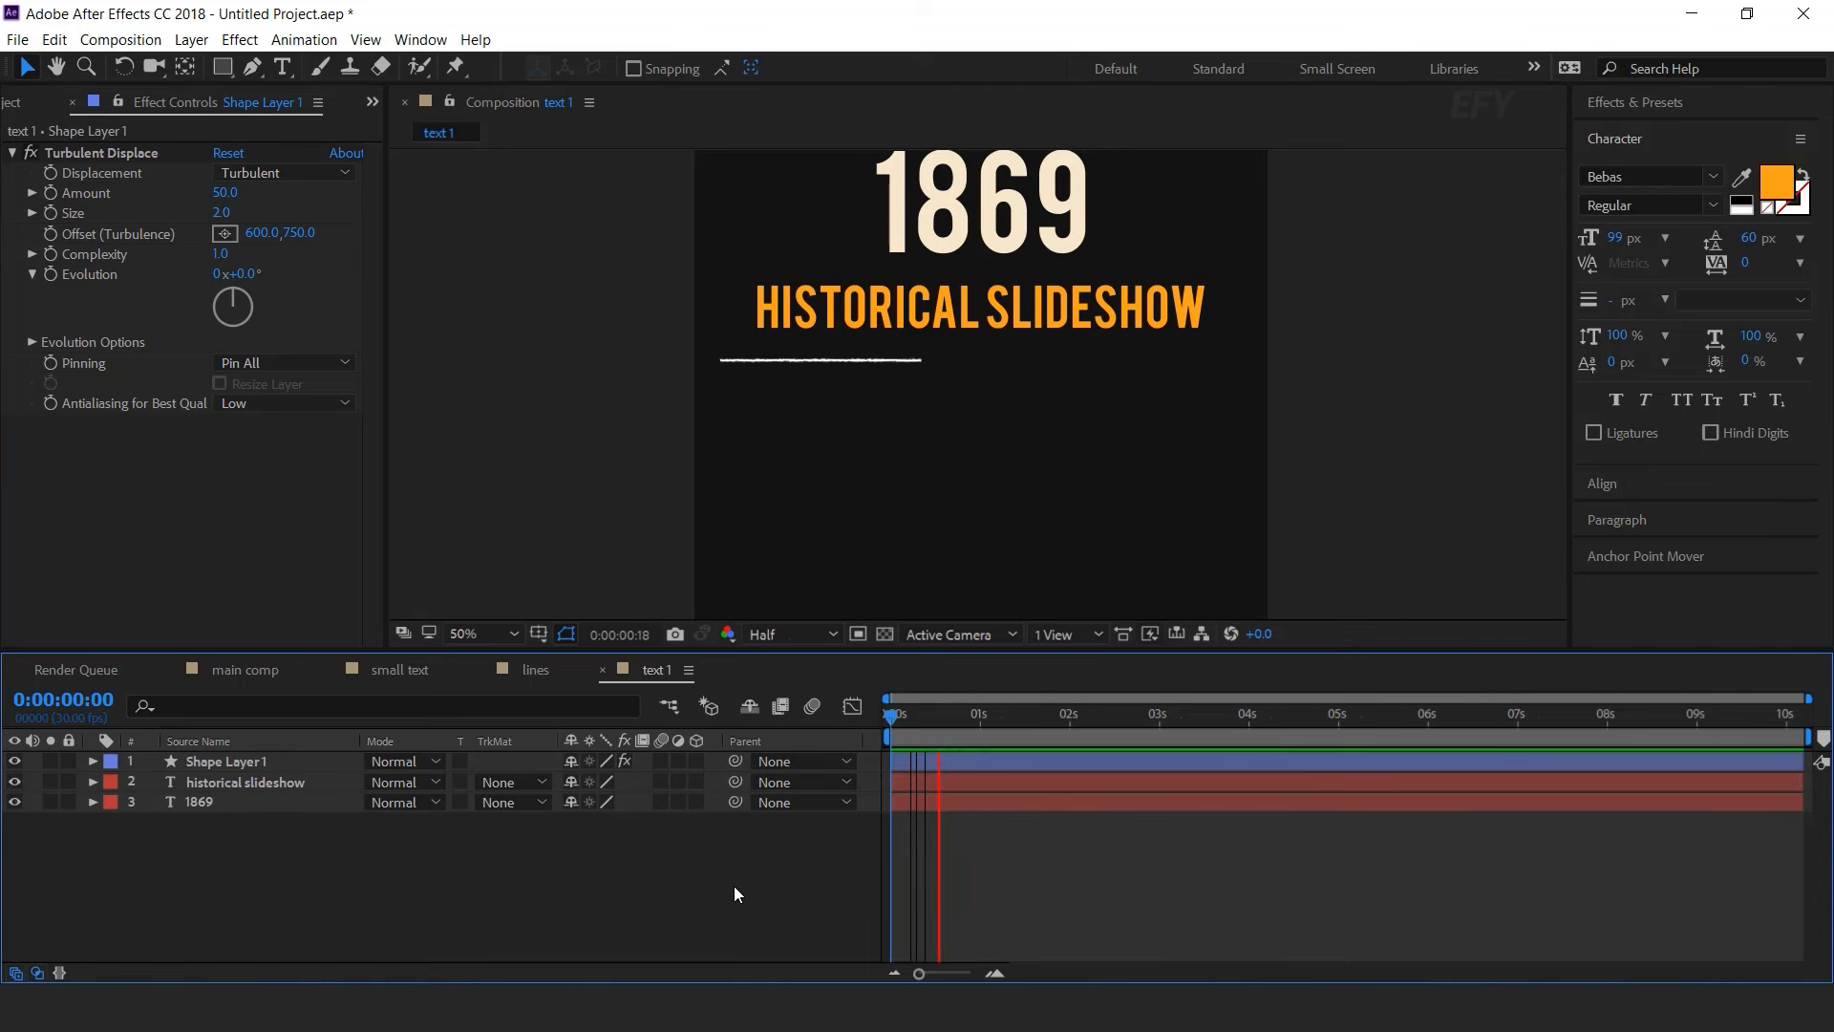
pyautogui.moveTo(1057, 722); pyautogui.dragTo(1122, 719)
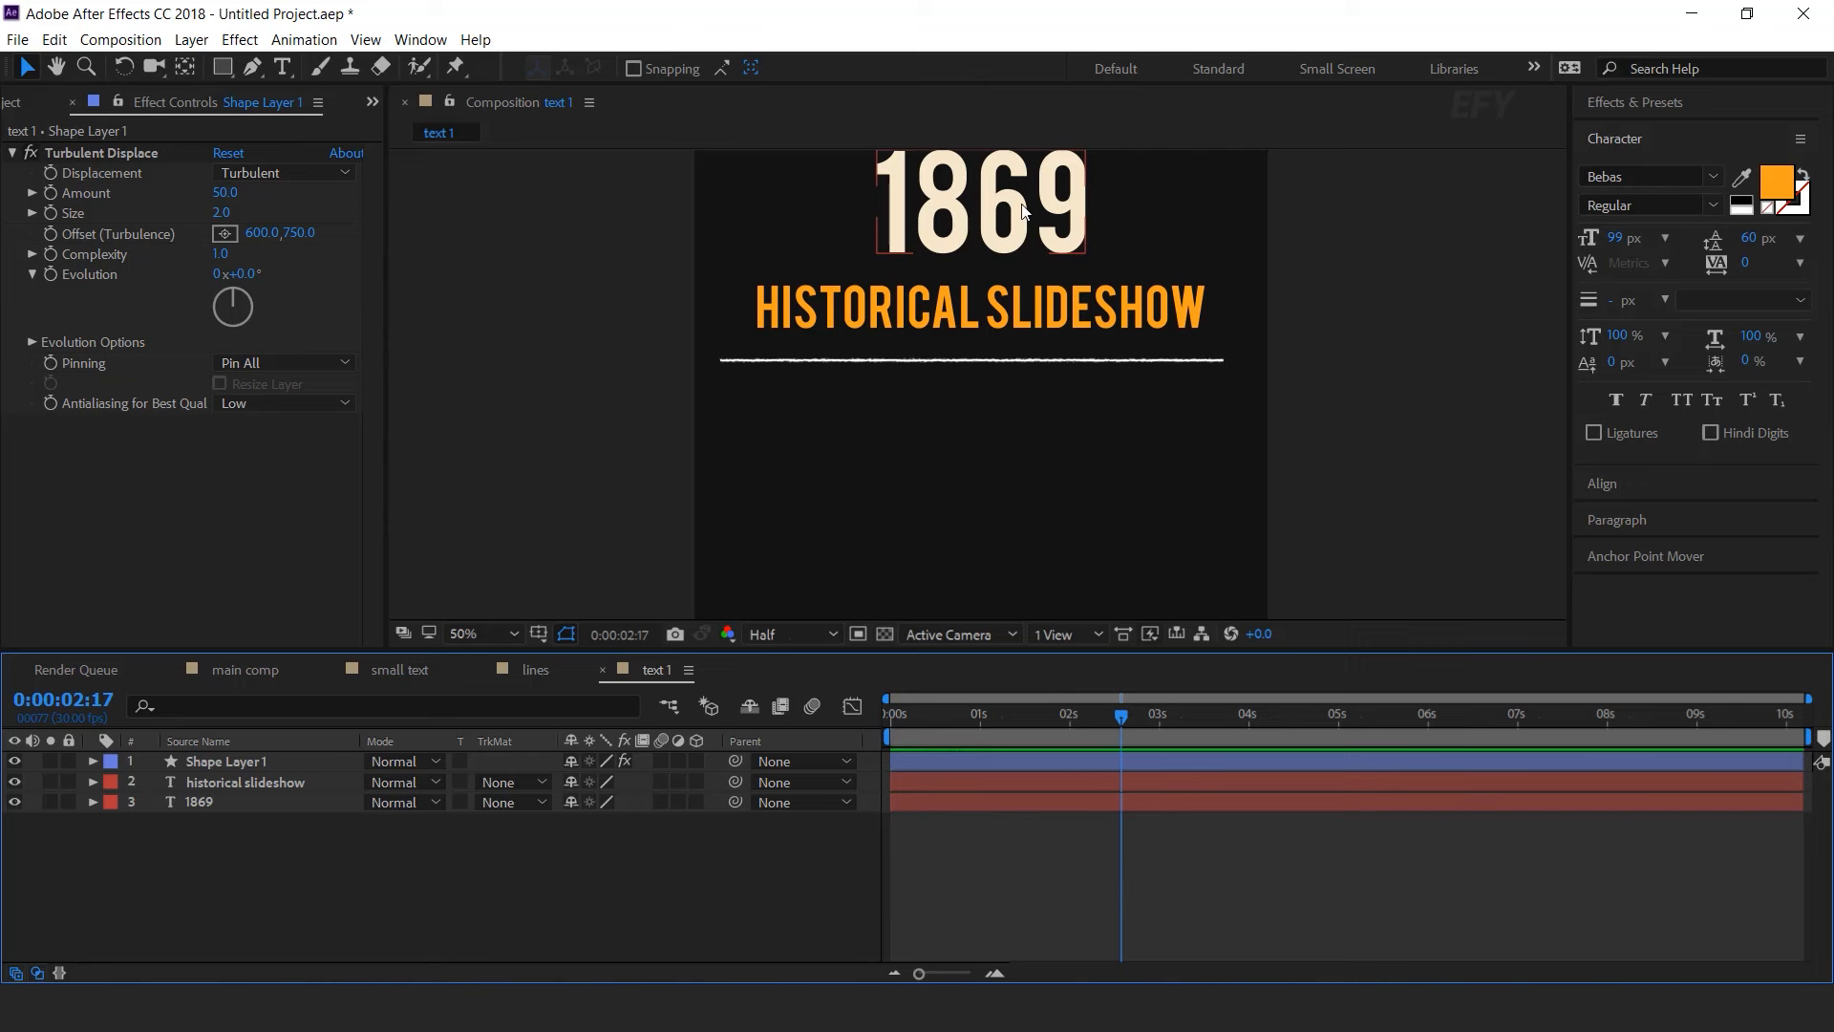
# - Add an Opacity text animator to the 1869 layer
pyautogui.click(212, 803)
pyautogui.click(93, 802)
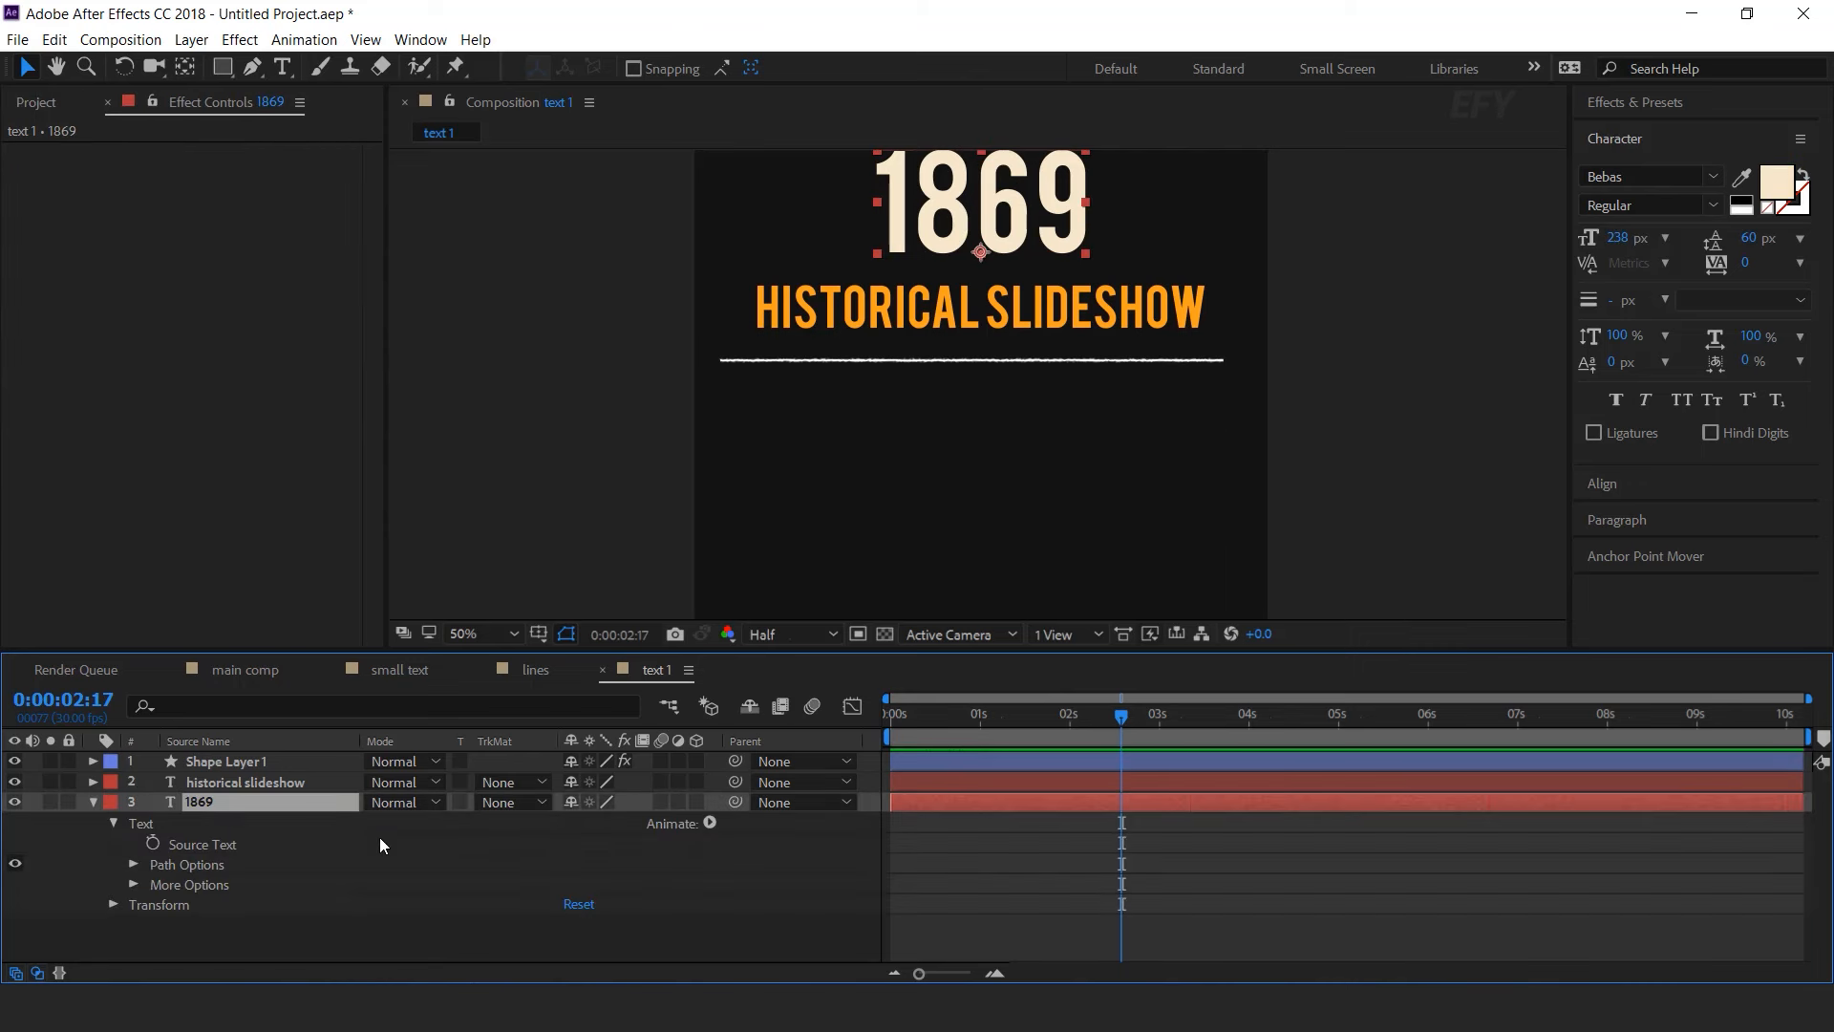
pyautogui.click(707, 823)
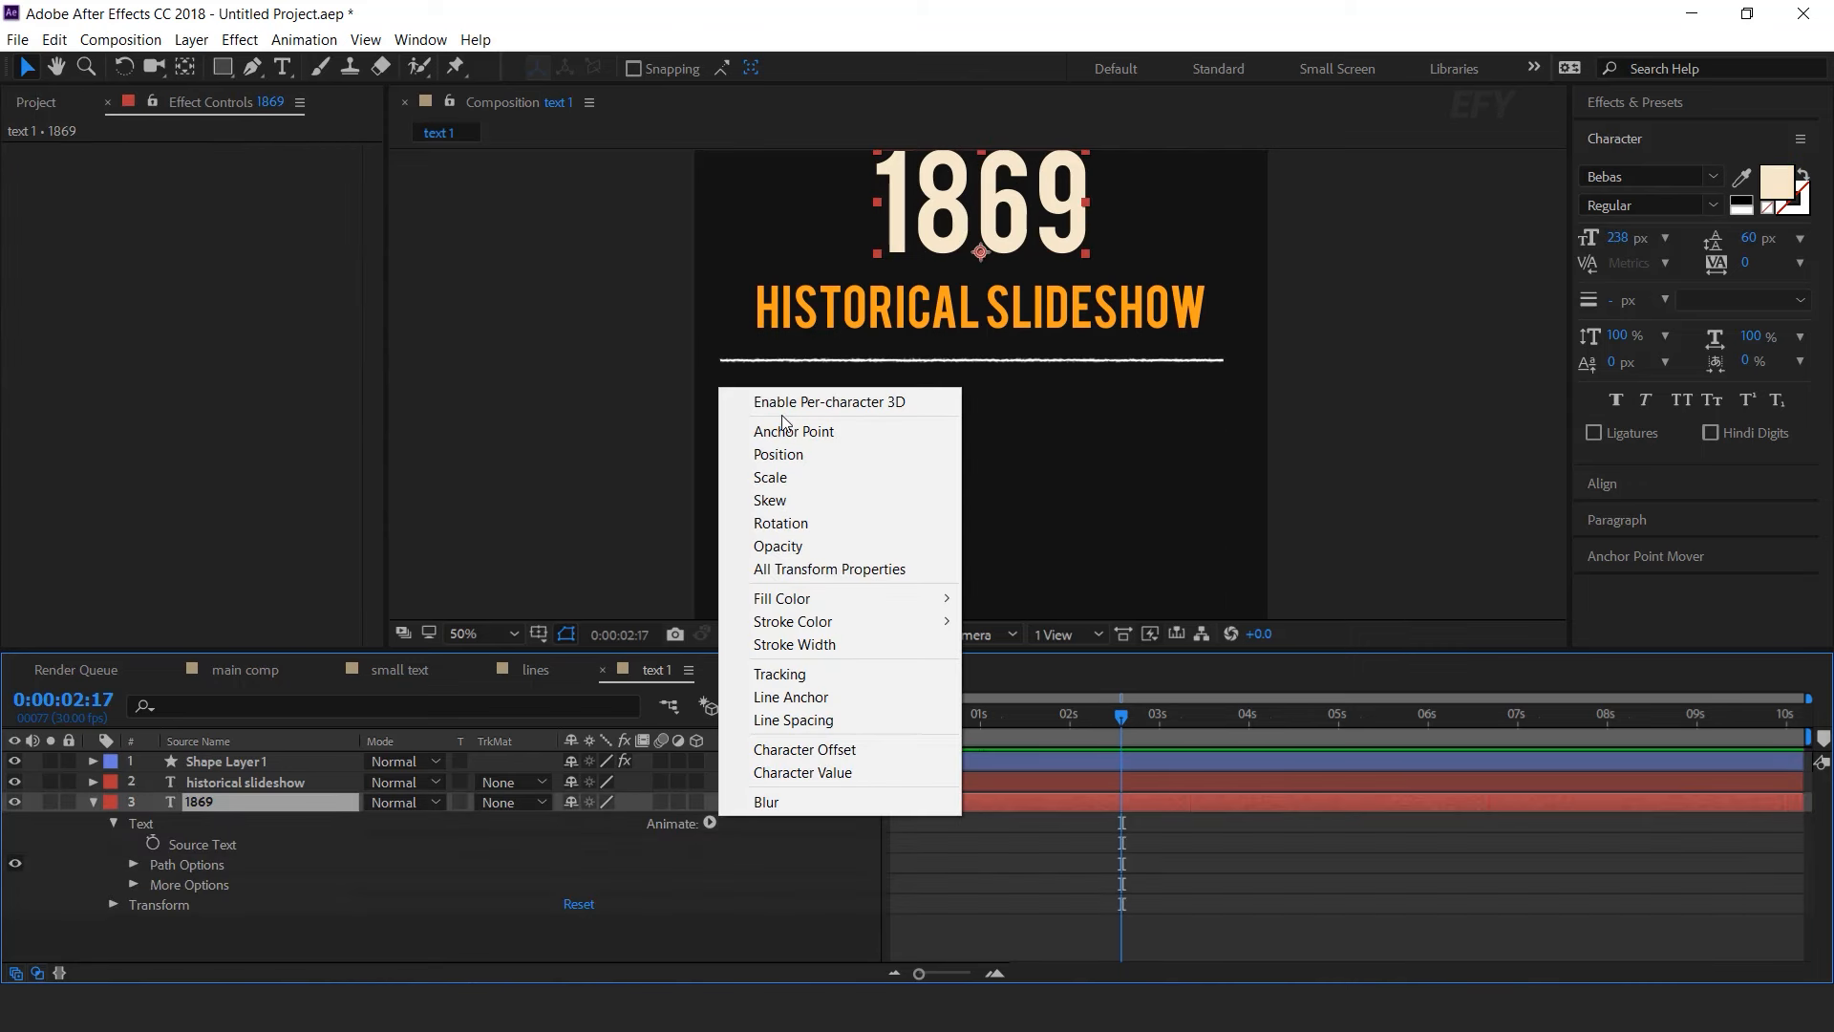
pyautogui.click(779, 545)
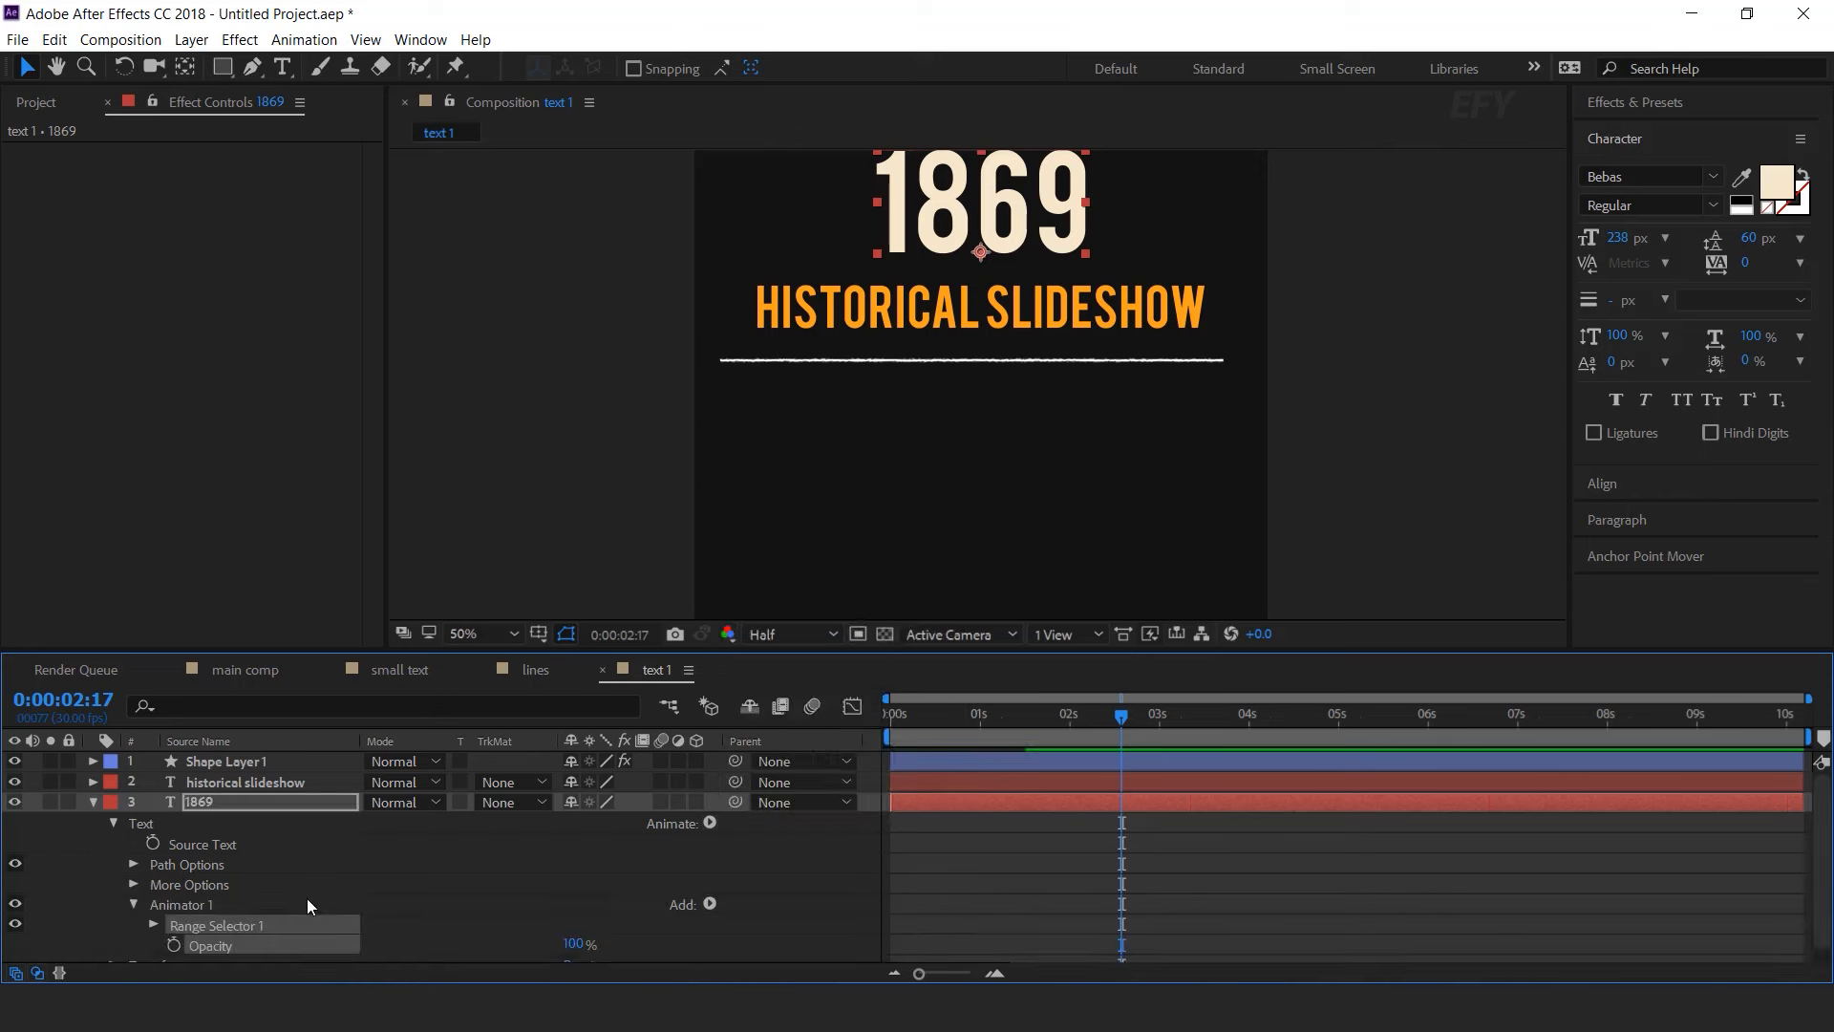
# - Keyframe the 1869 range selector's Start from 0% at 0:00:00:00 to 100% at 0:00:01:07
pyautogui.press('Home')
pyautogui.click(155, 913)
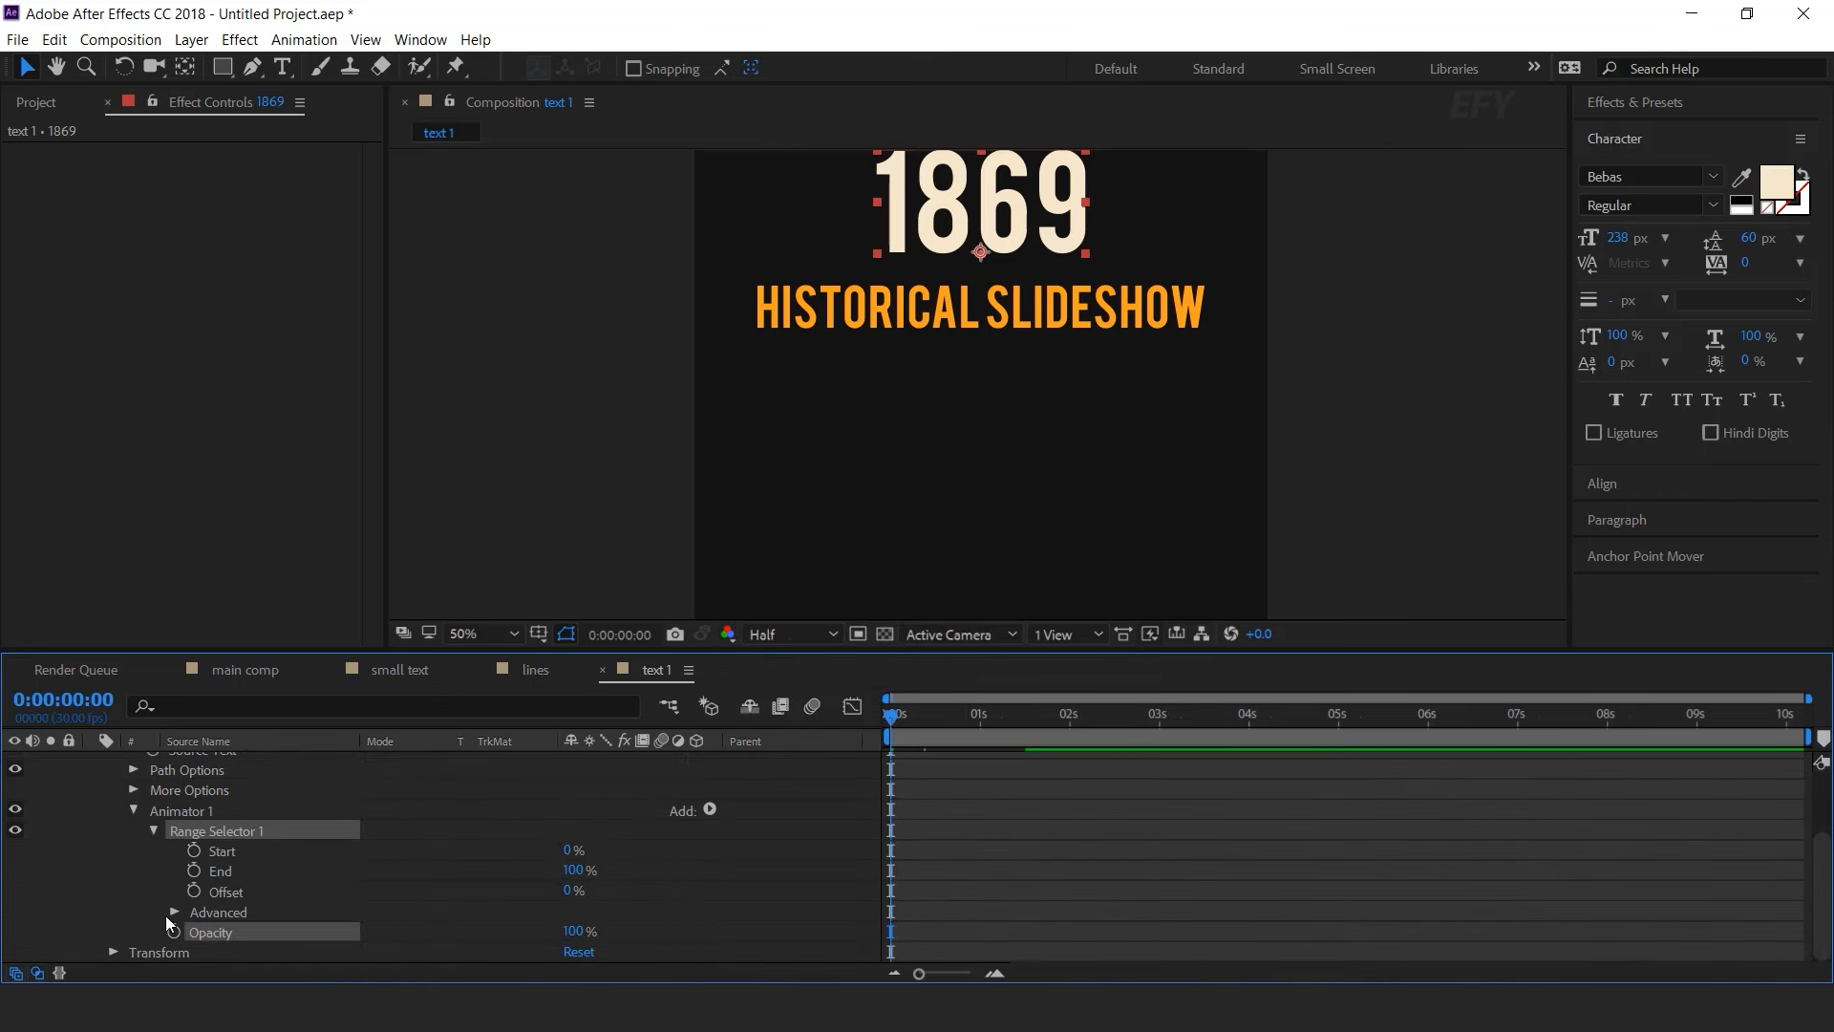
pyautogui.click(175, 911)
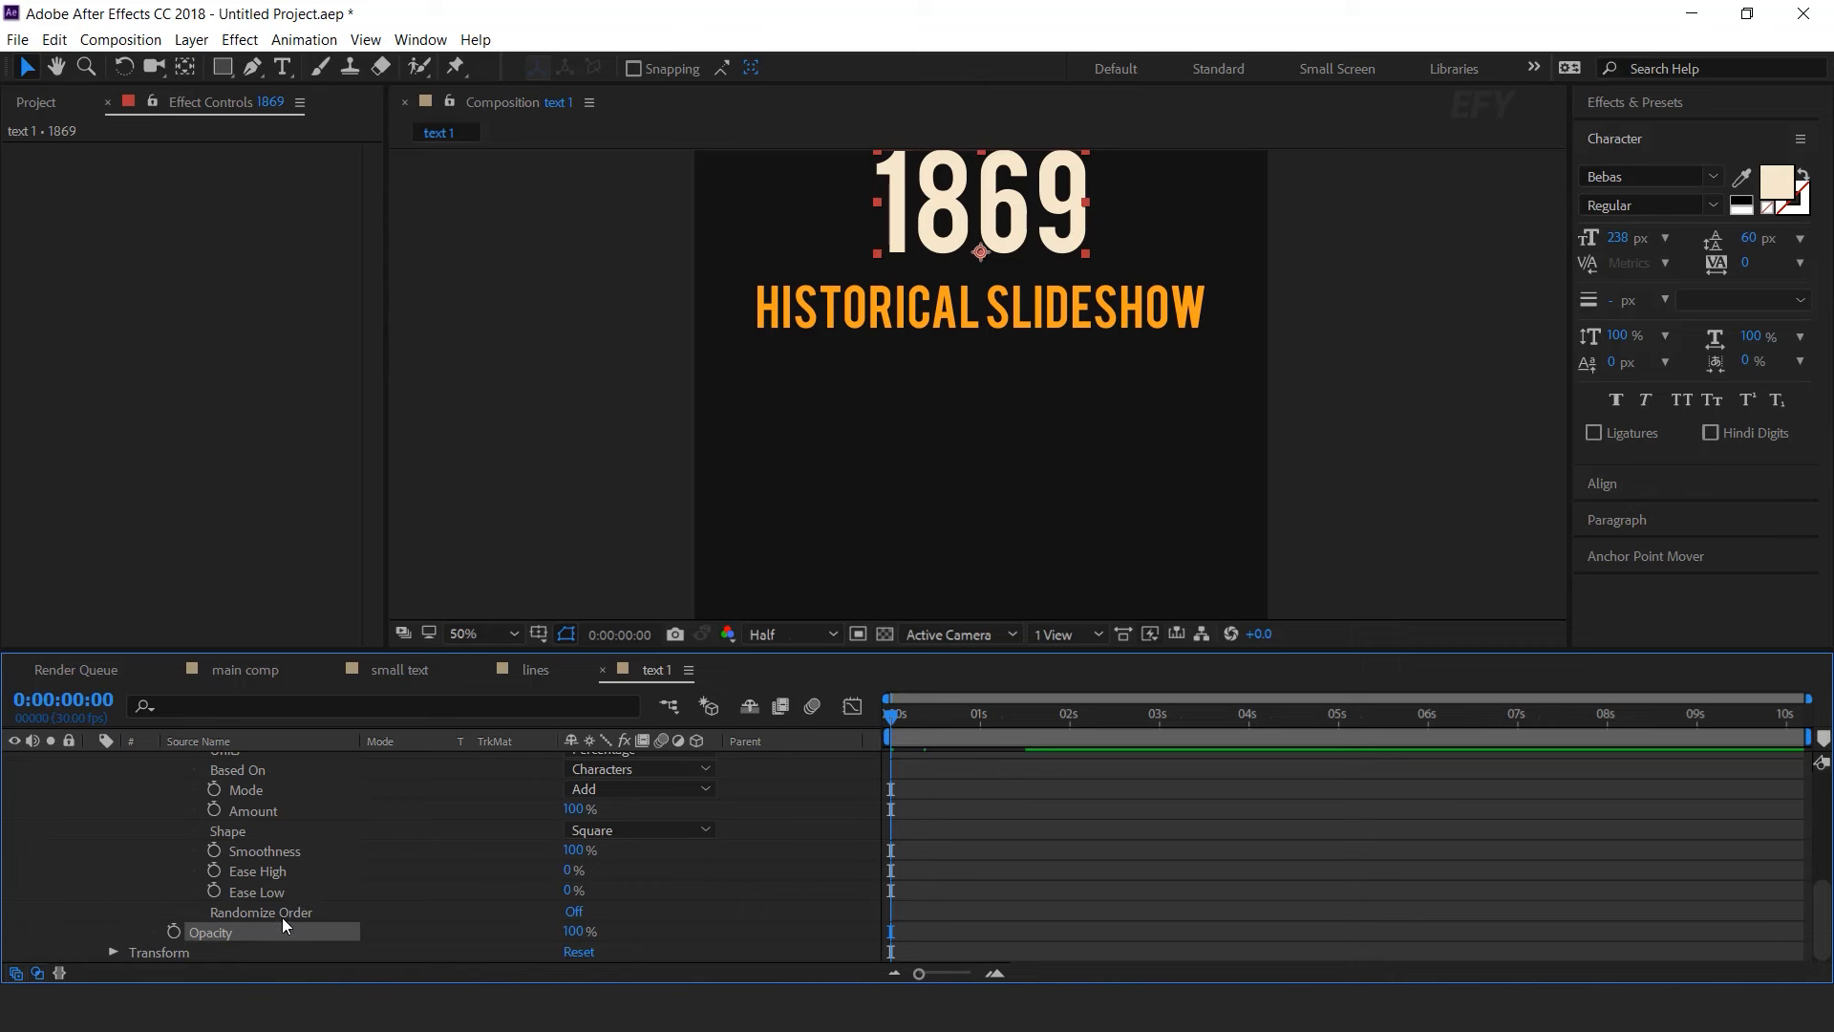
pyautogui.scroll(2, 697, 912)
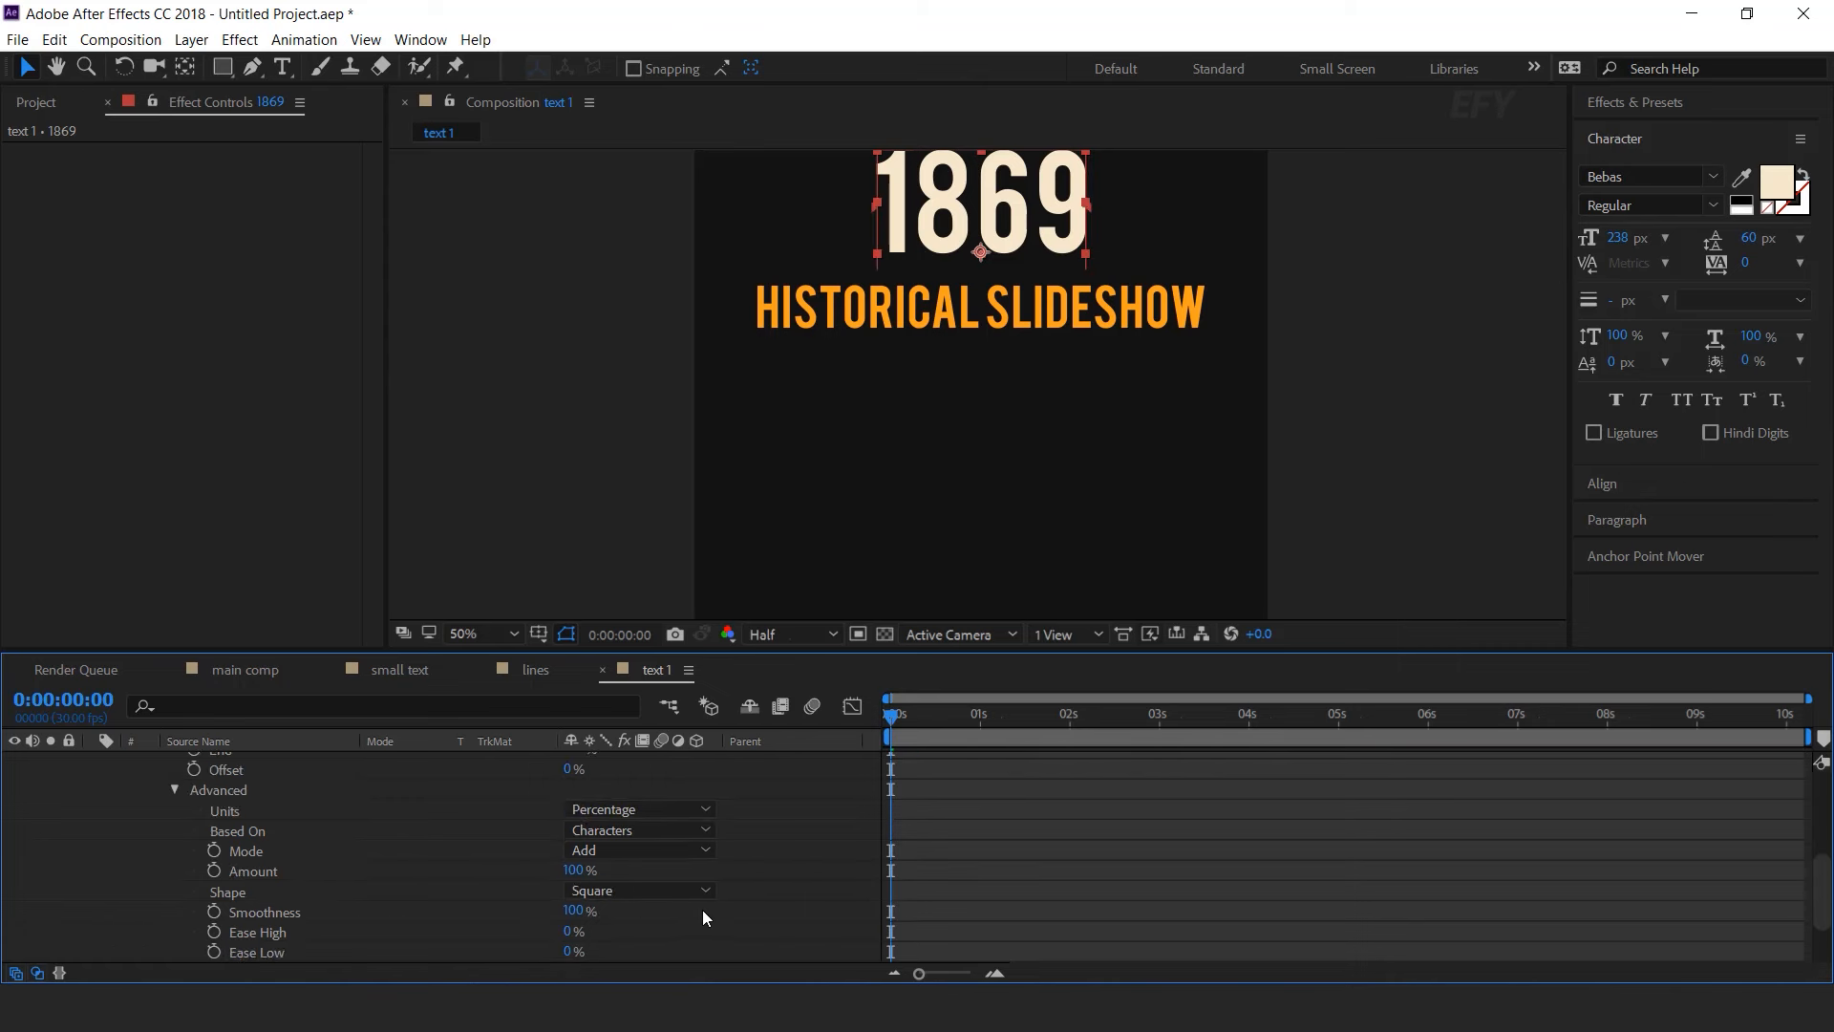
pyautogui.scroll(3, 702, 915)
pyautogui.click(175, 913)
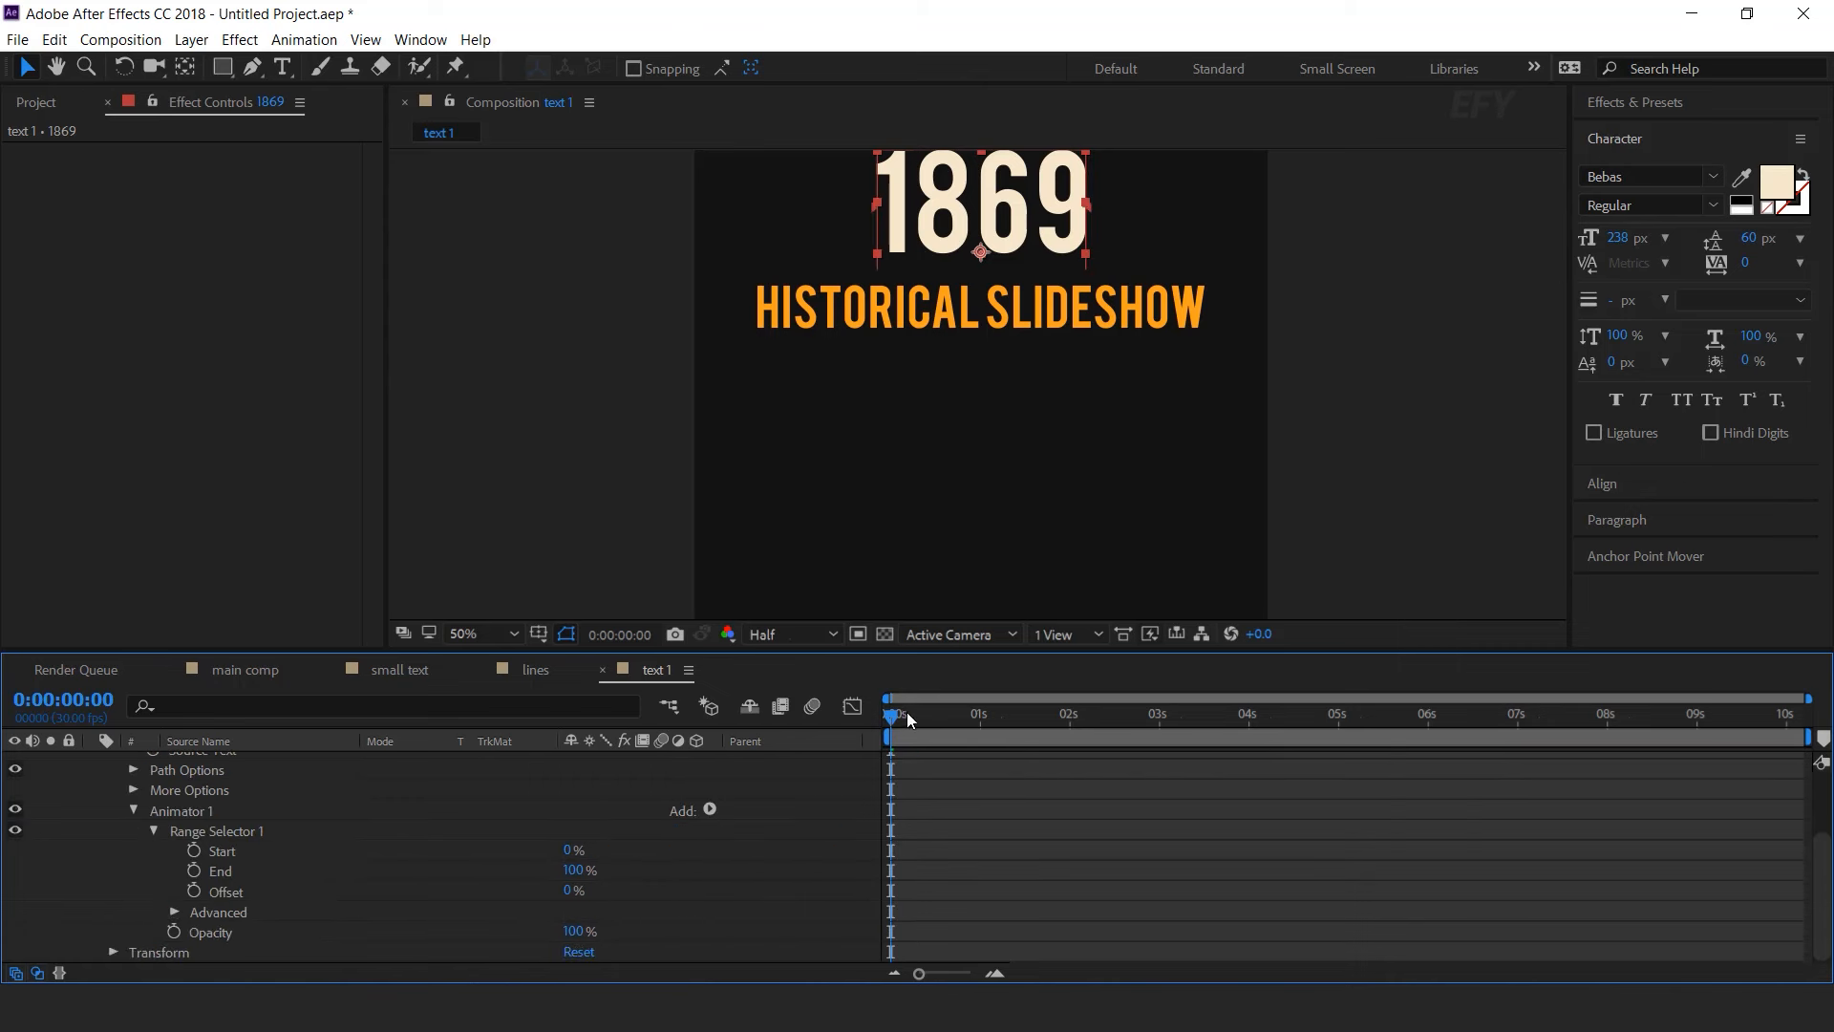
pyautogui.click(194, 851)
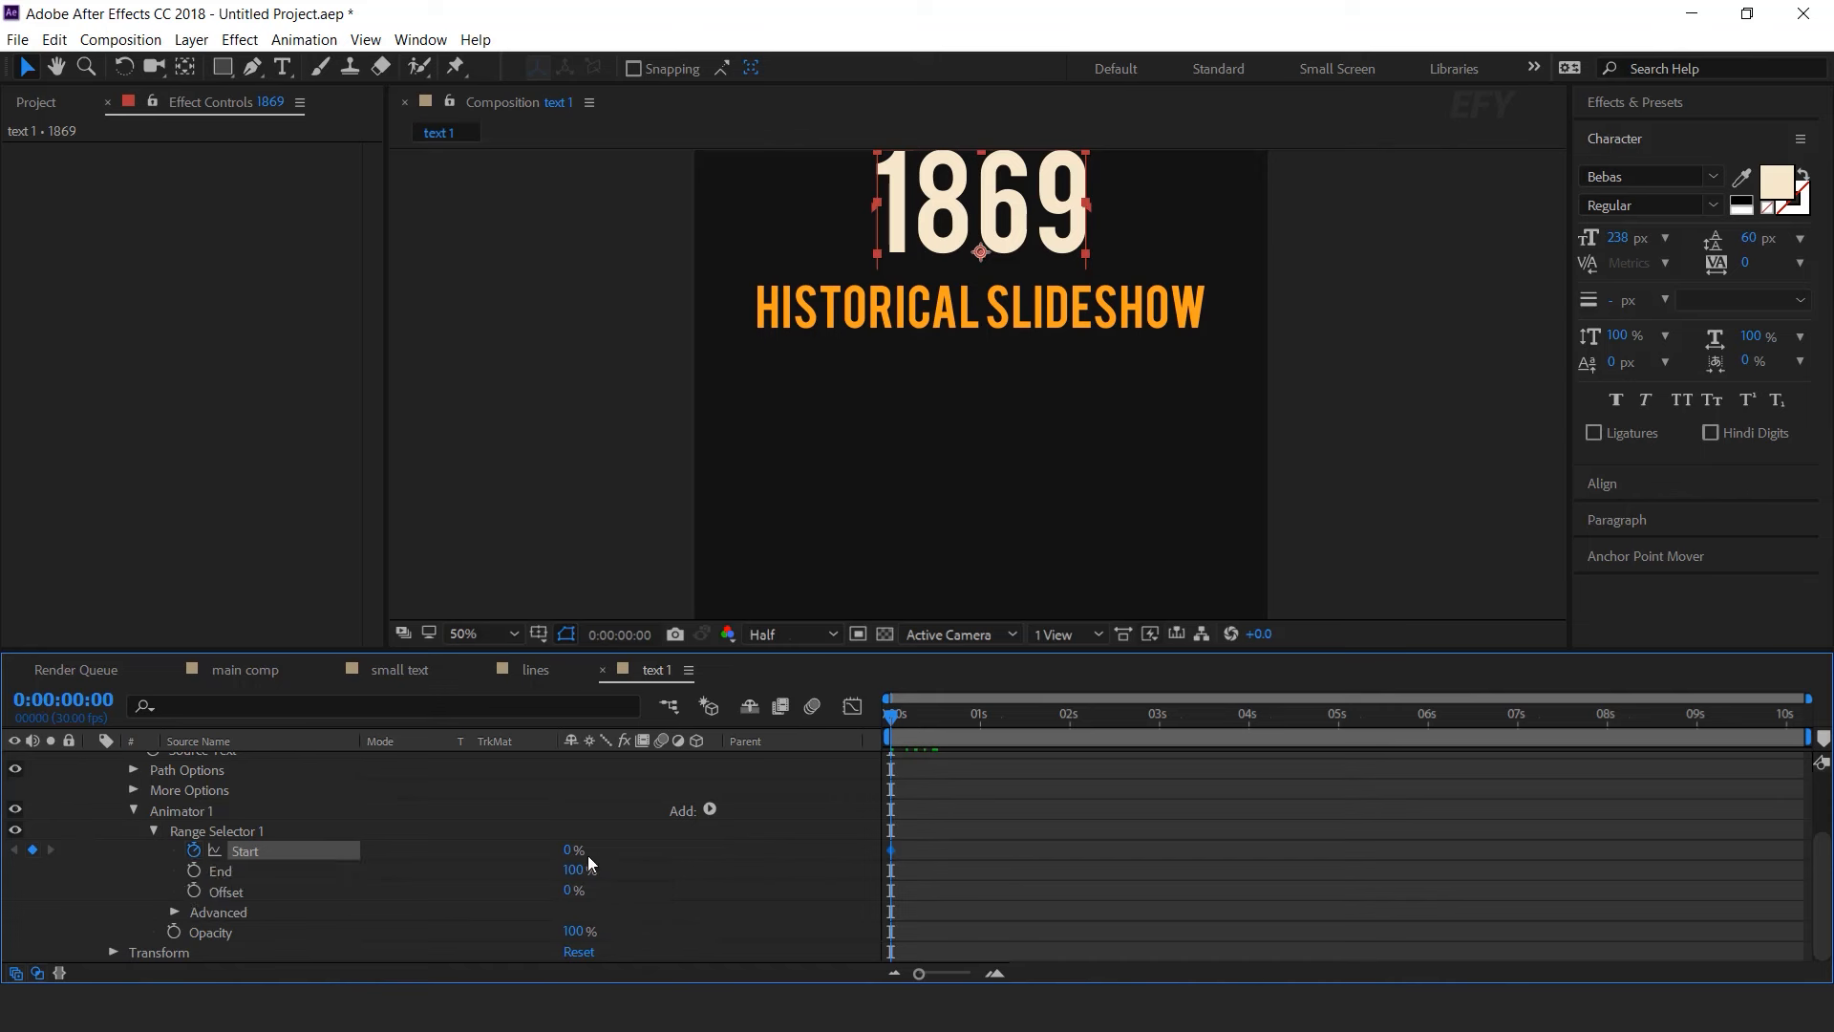
pyautogui.moveTo(964, 719); pyautogui.dragTo(1001, 718)
pyautogui.moveTo(570, 853); pyautogui.dragTo(875, 850)
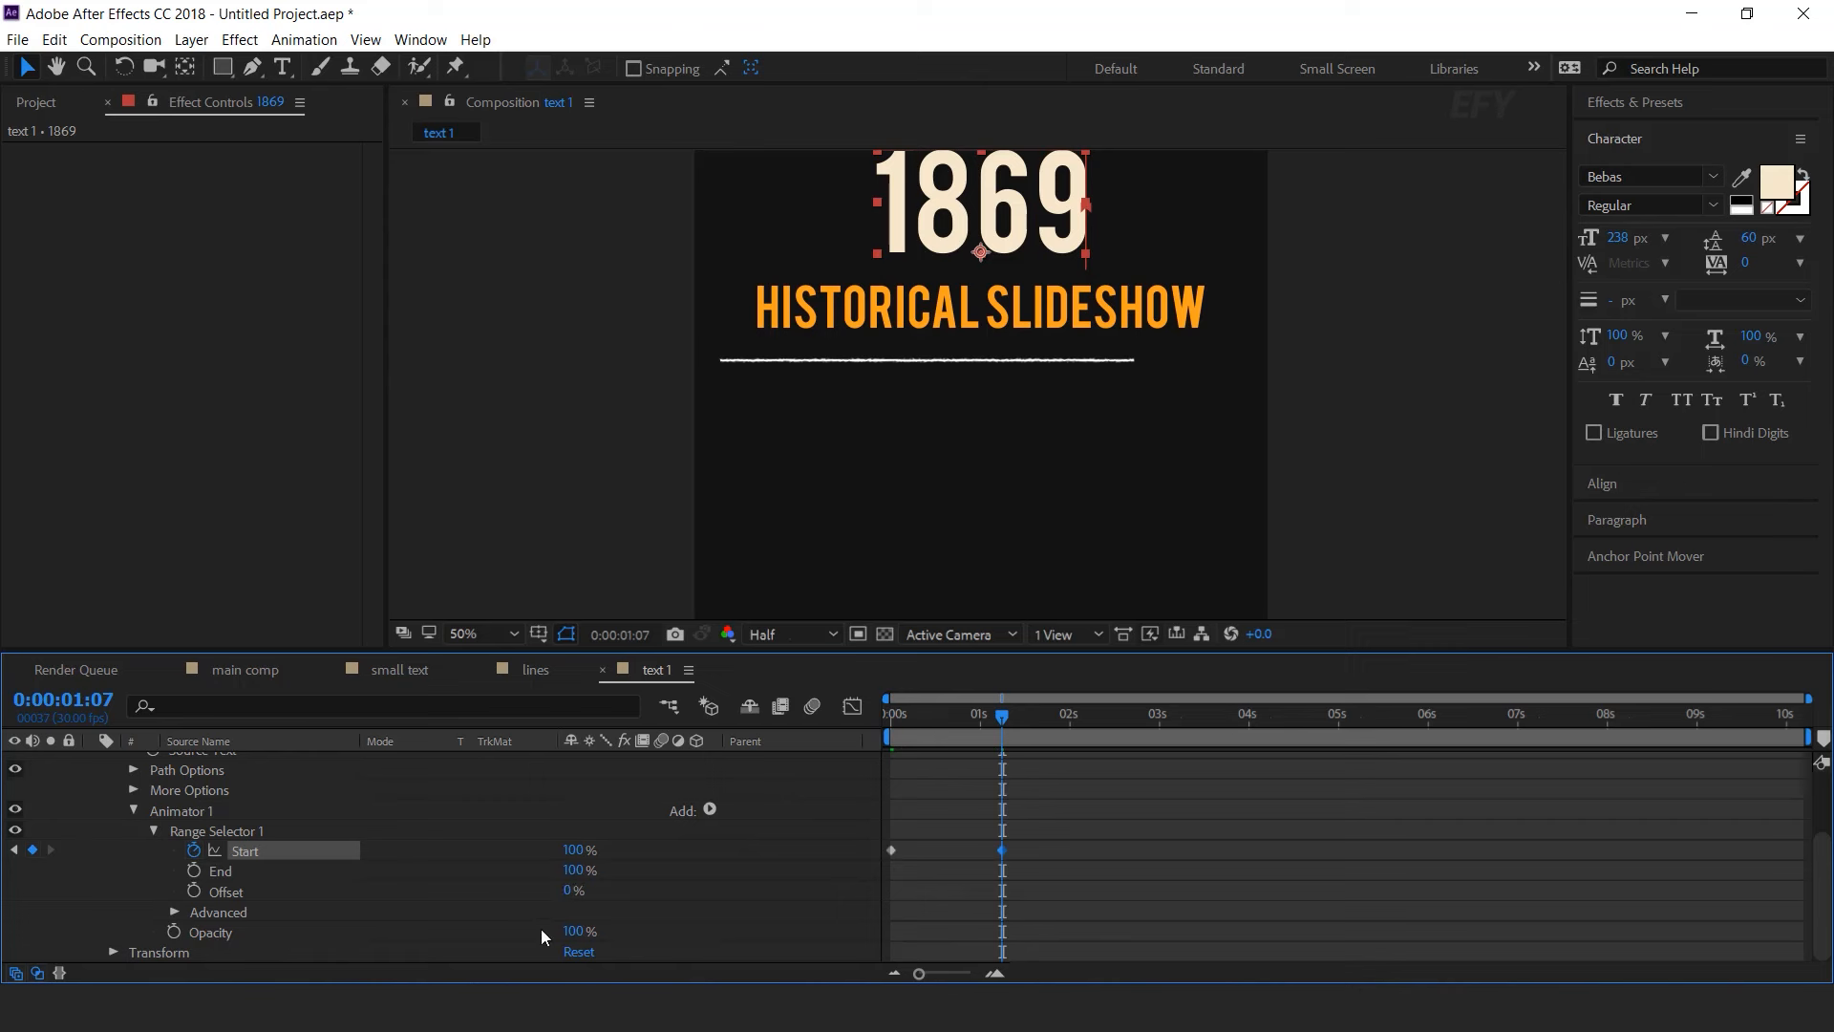
# - Set the 1869 animator's Opacity to 0% and preview the character reveal from the start
pyautogui.moveTo(578, 934); pyautogui.dragTo(384, 933)
pyautogui.moveTo(1000, 718); pyautogui.dragTo(880, 743)
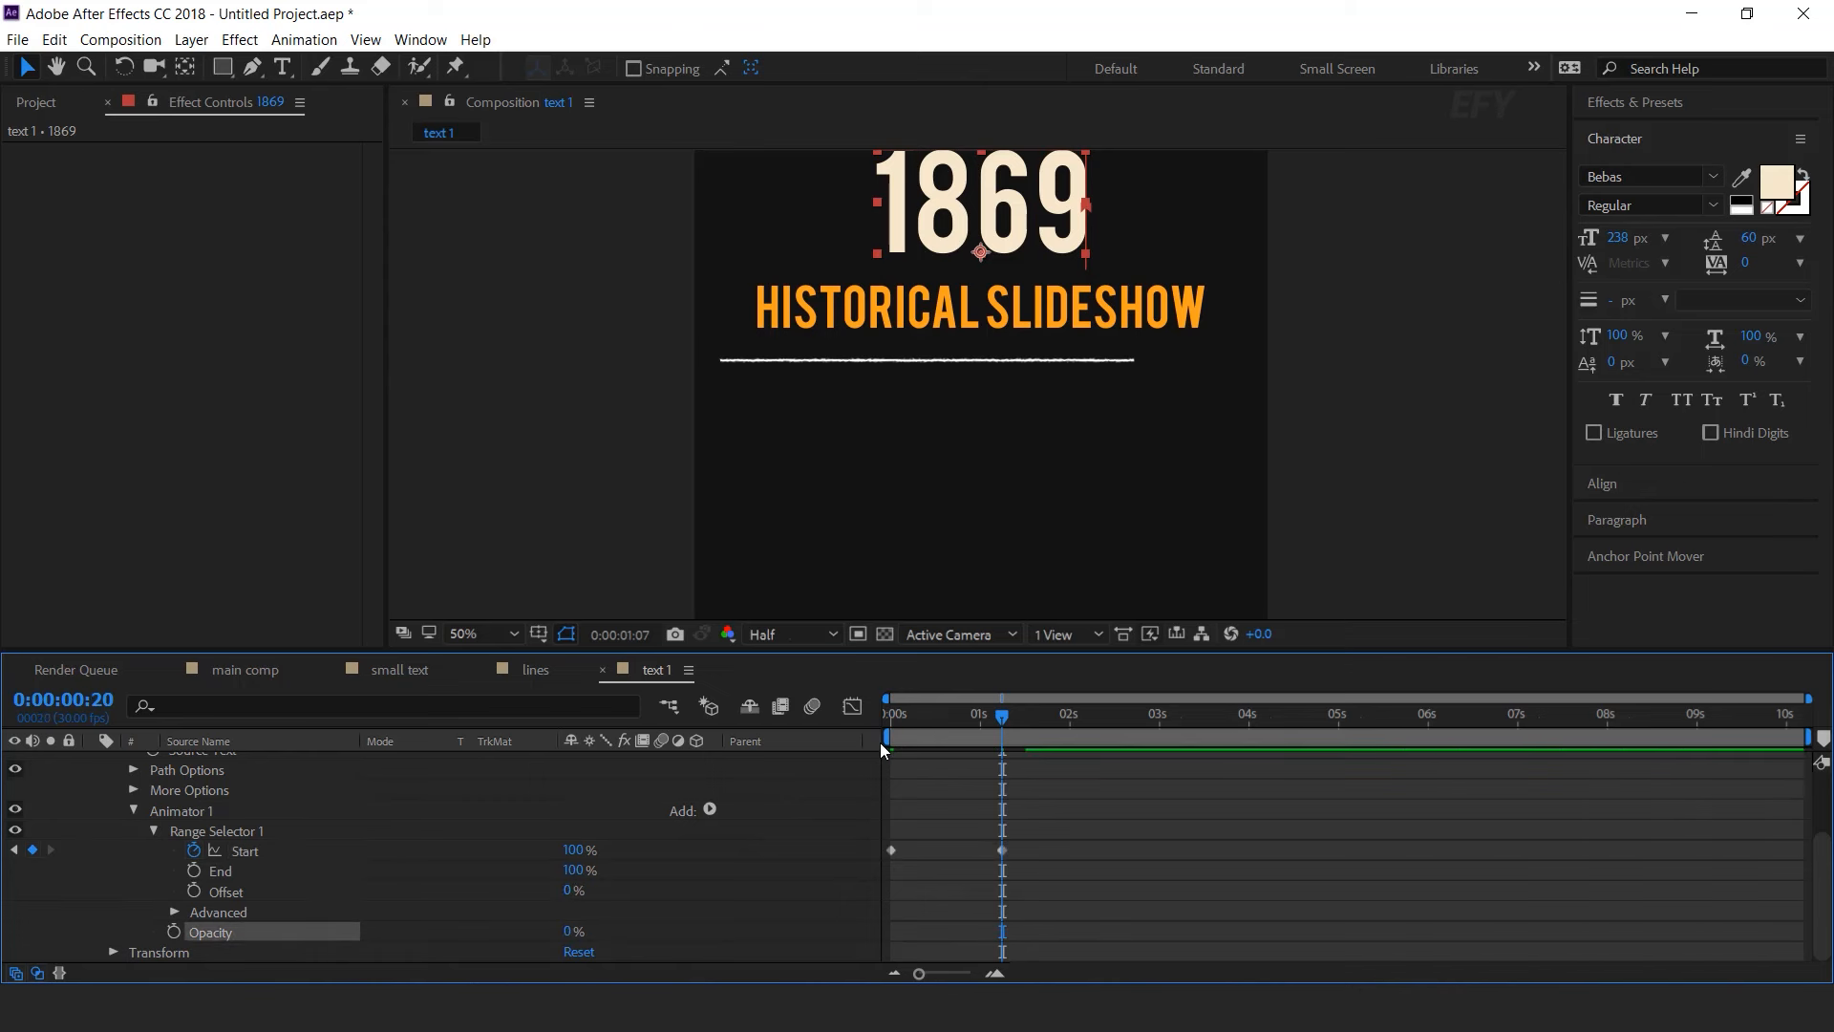
pyautogui.press('space')
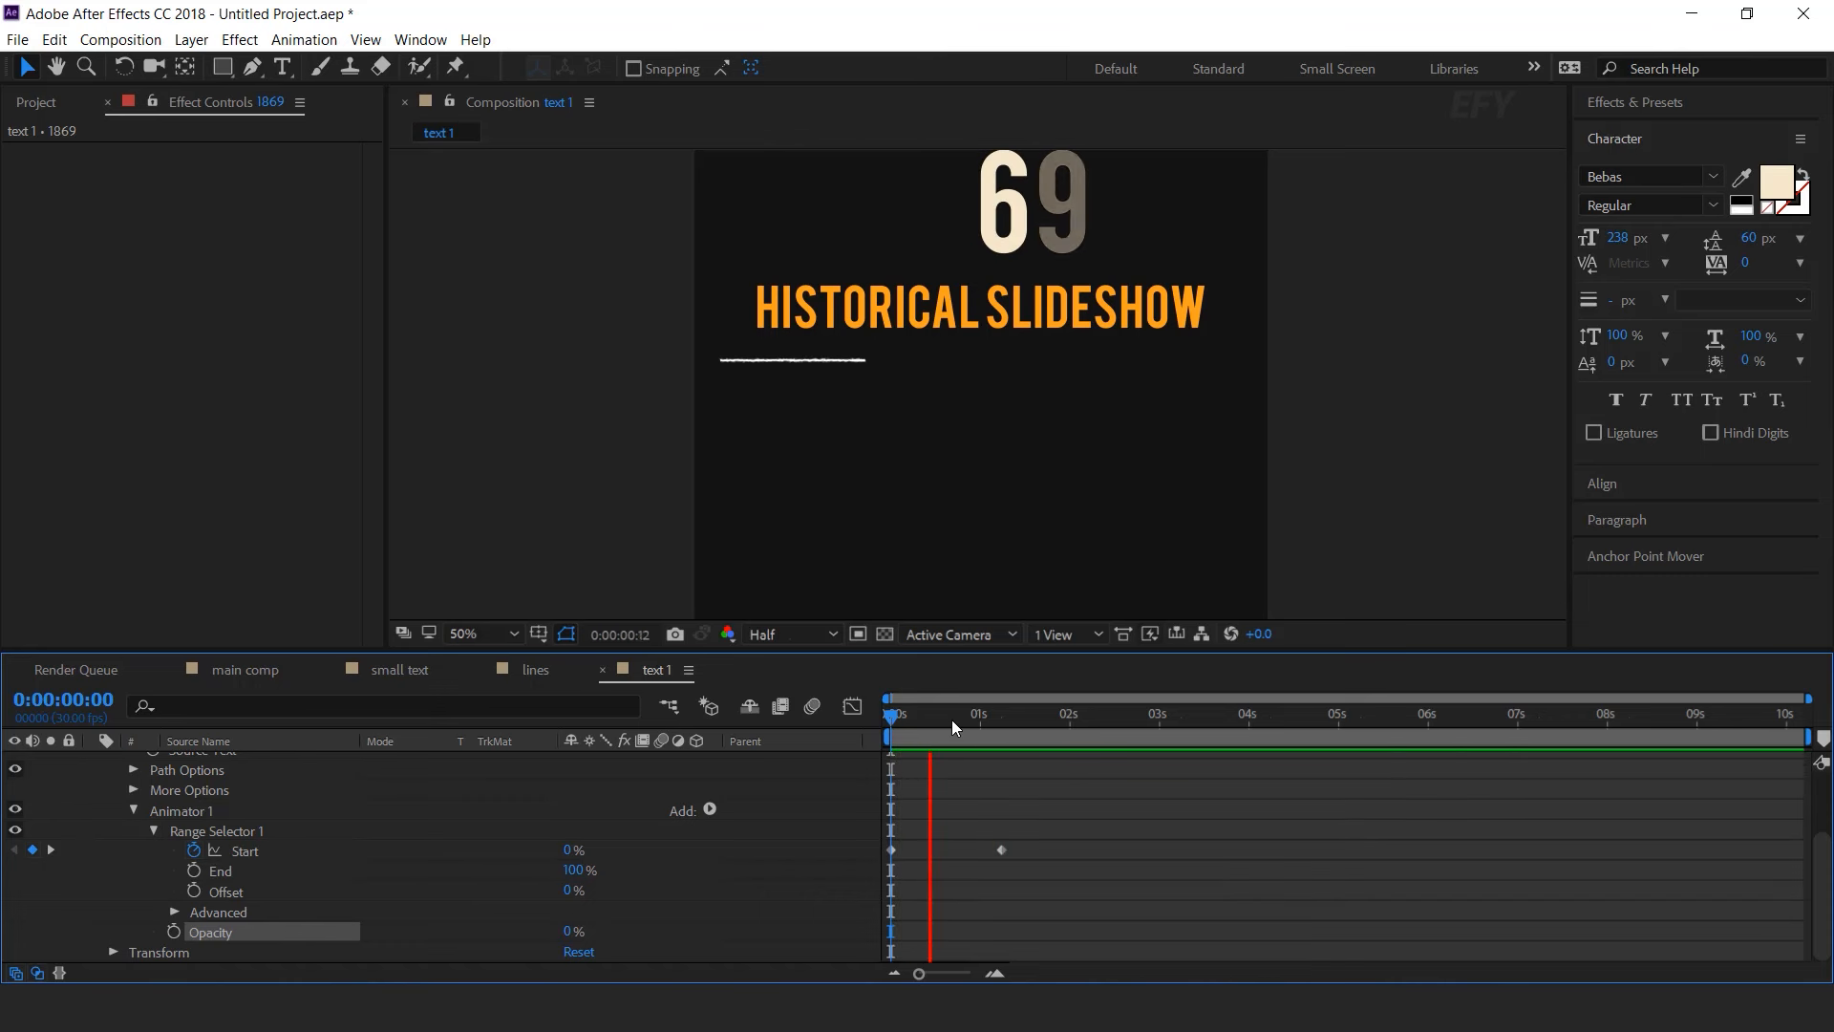
pyautogui.moveTo(951, 719)
pyautogui.mouseDown()
pyautogui.moveTo(998, 717)
pyautogui.moveTo(926, 720)
pyautogui.mouseUp()
# - Add an Opacity text animator to the historical slideshow layer and set its Opacity to 0%
pyautogui.scroll(3, 163, 834)
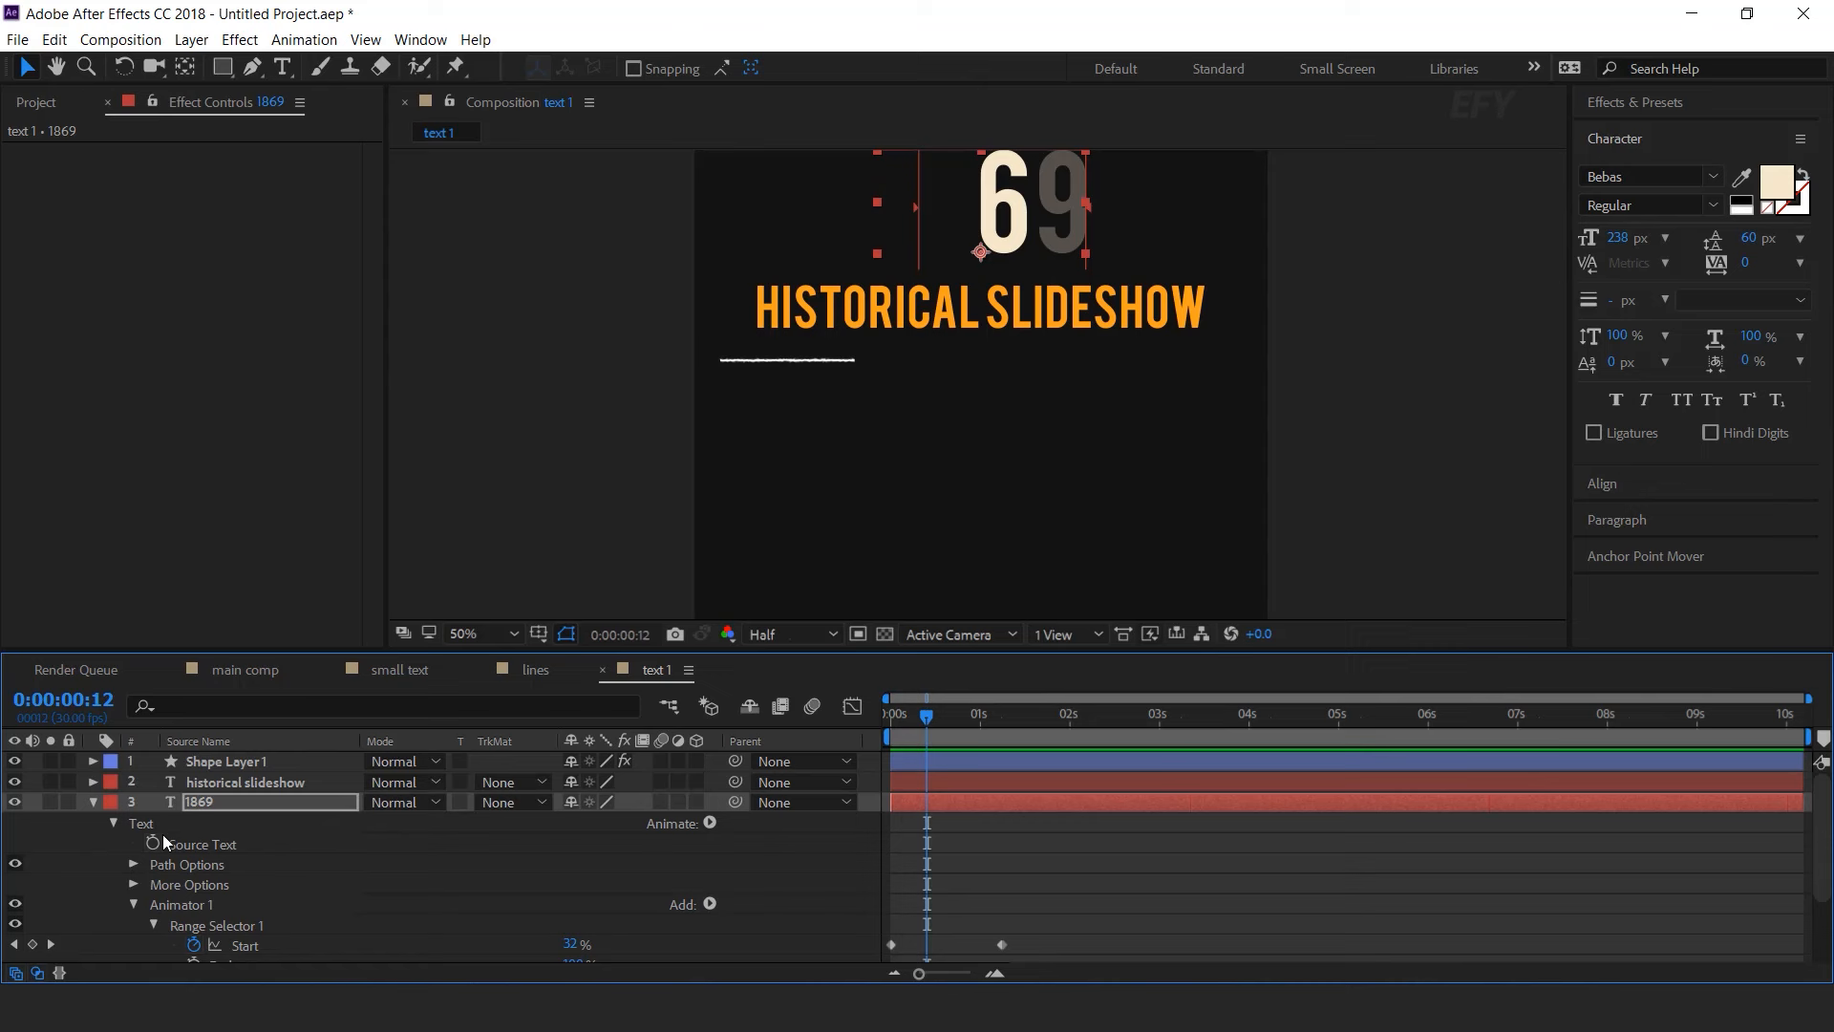
pyautogui.click(90, 801)
pyautogui.click(261, 782)
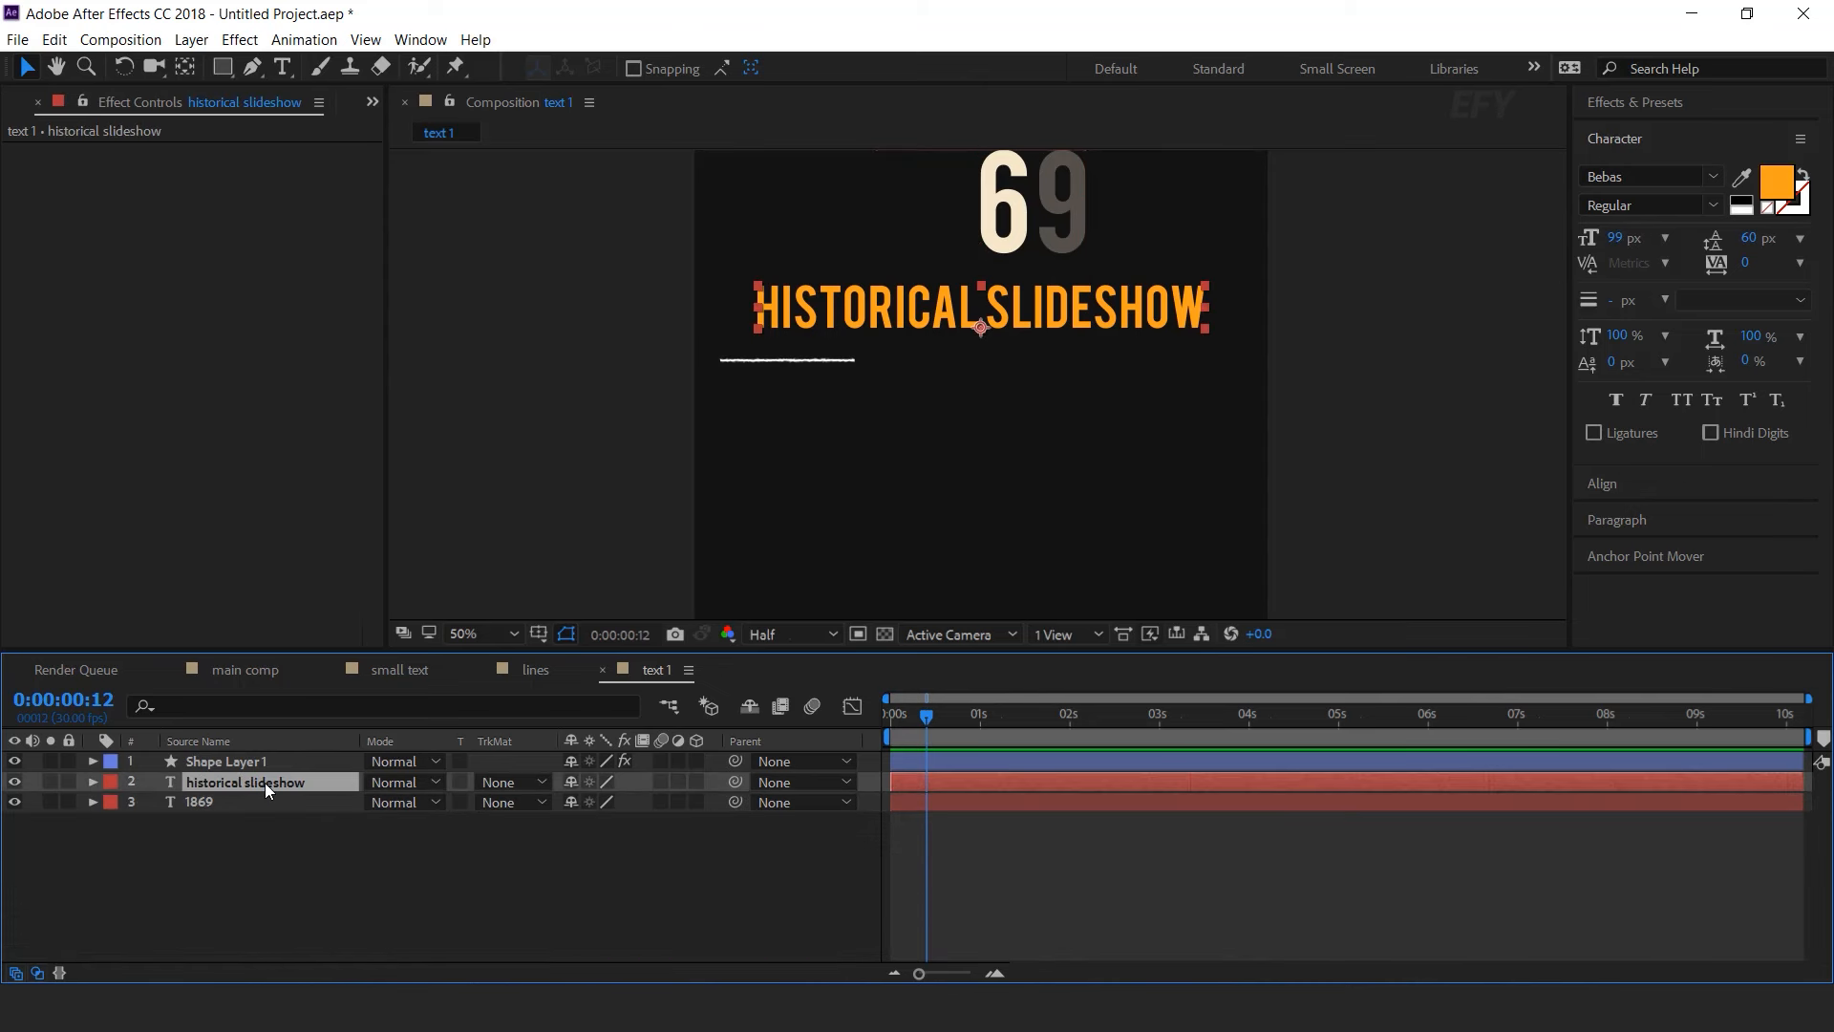
pyautogui.click(92, 782)
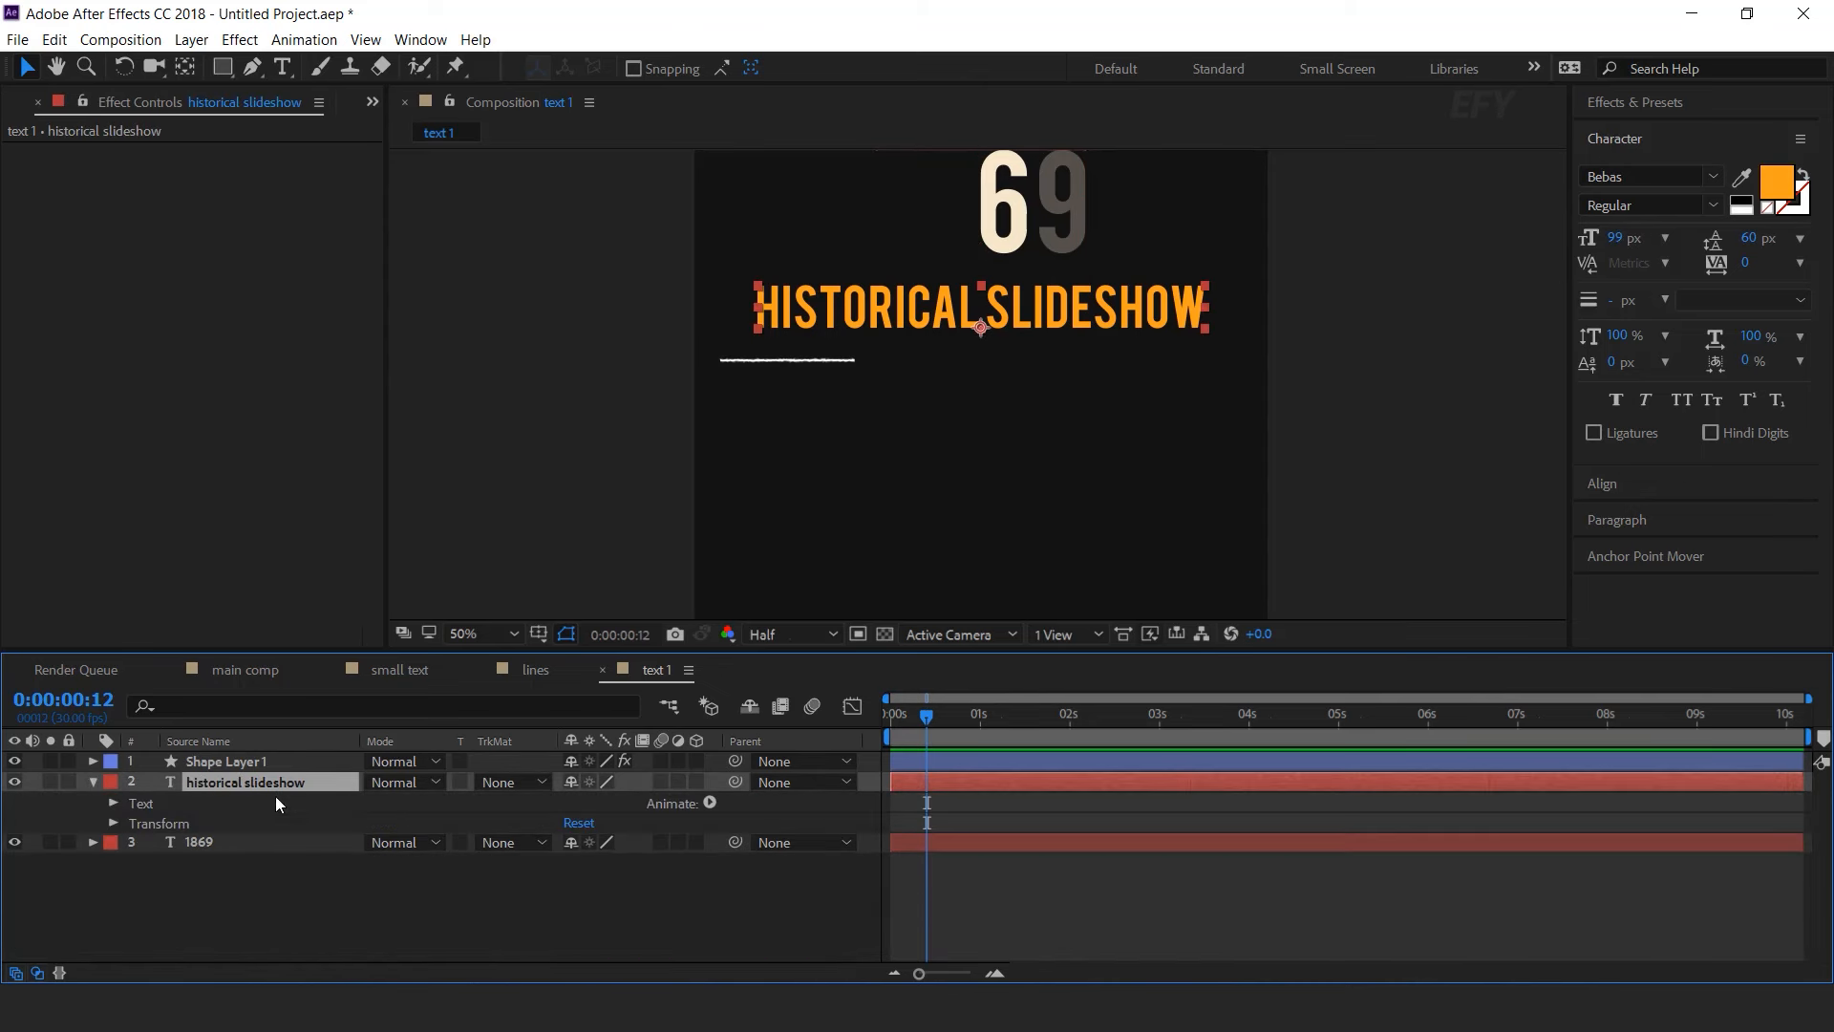
pyautogui.click(715, 803)
pyautogui.click(777, 525)
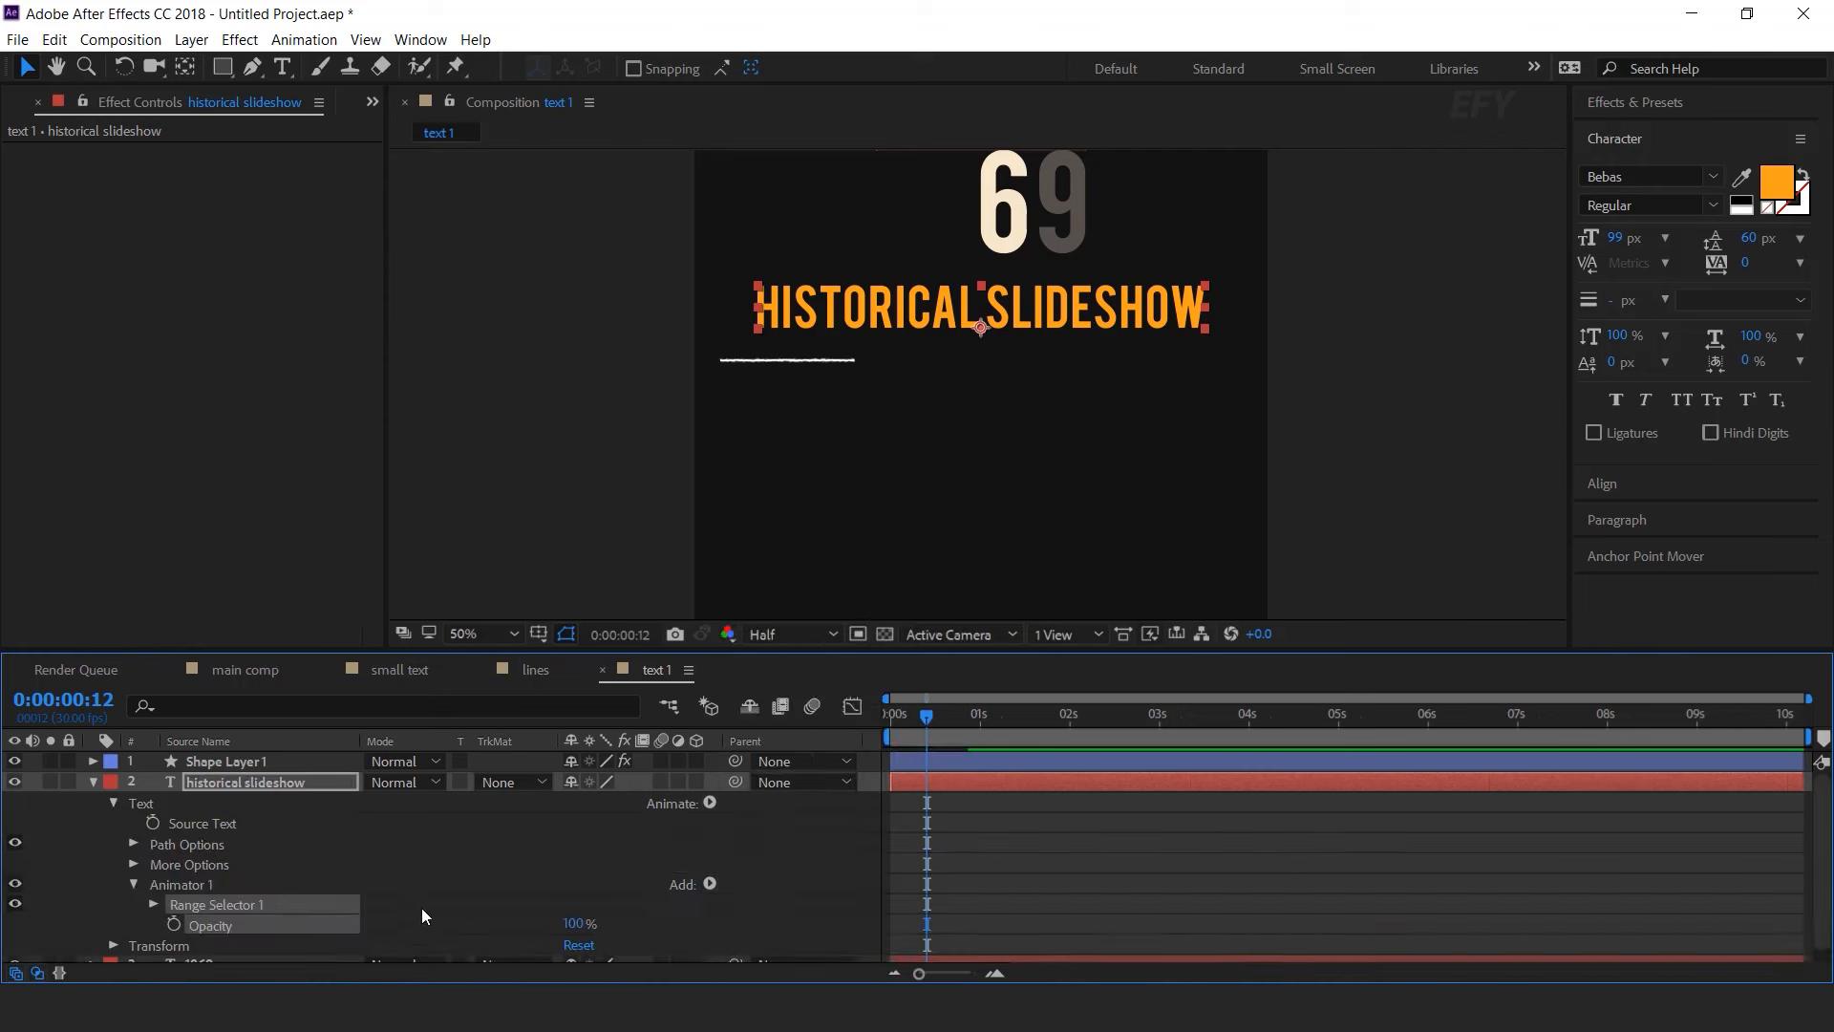
pyautogui.moveTo(576, 924); pyautogui.dragTo(146, 917)
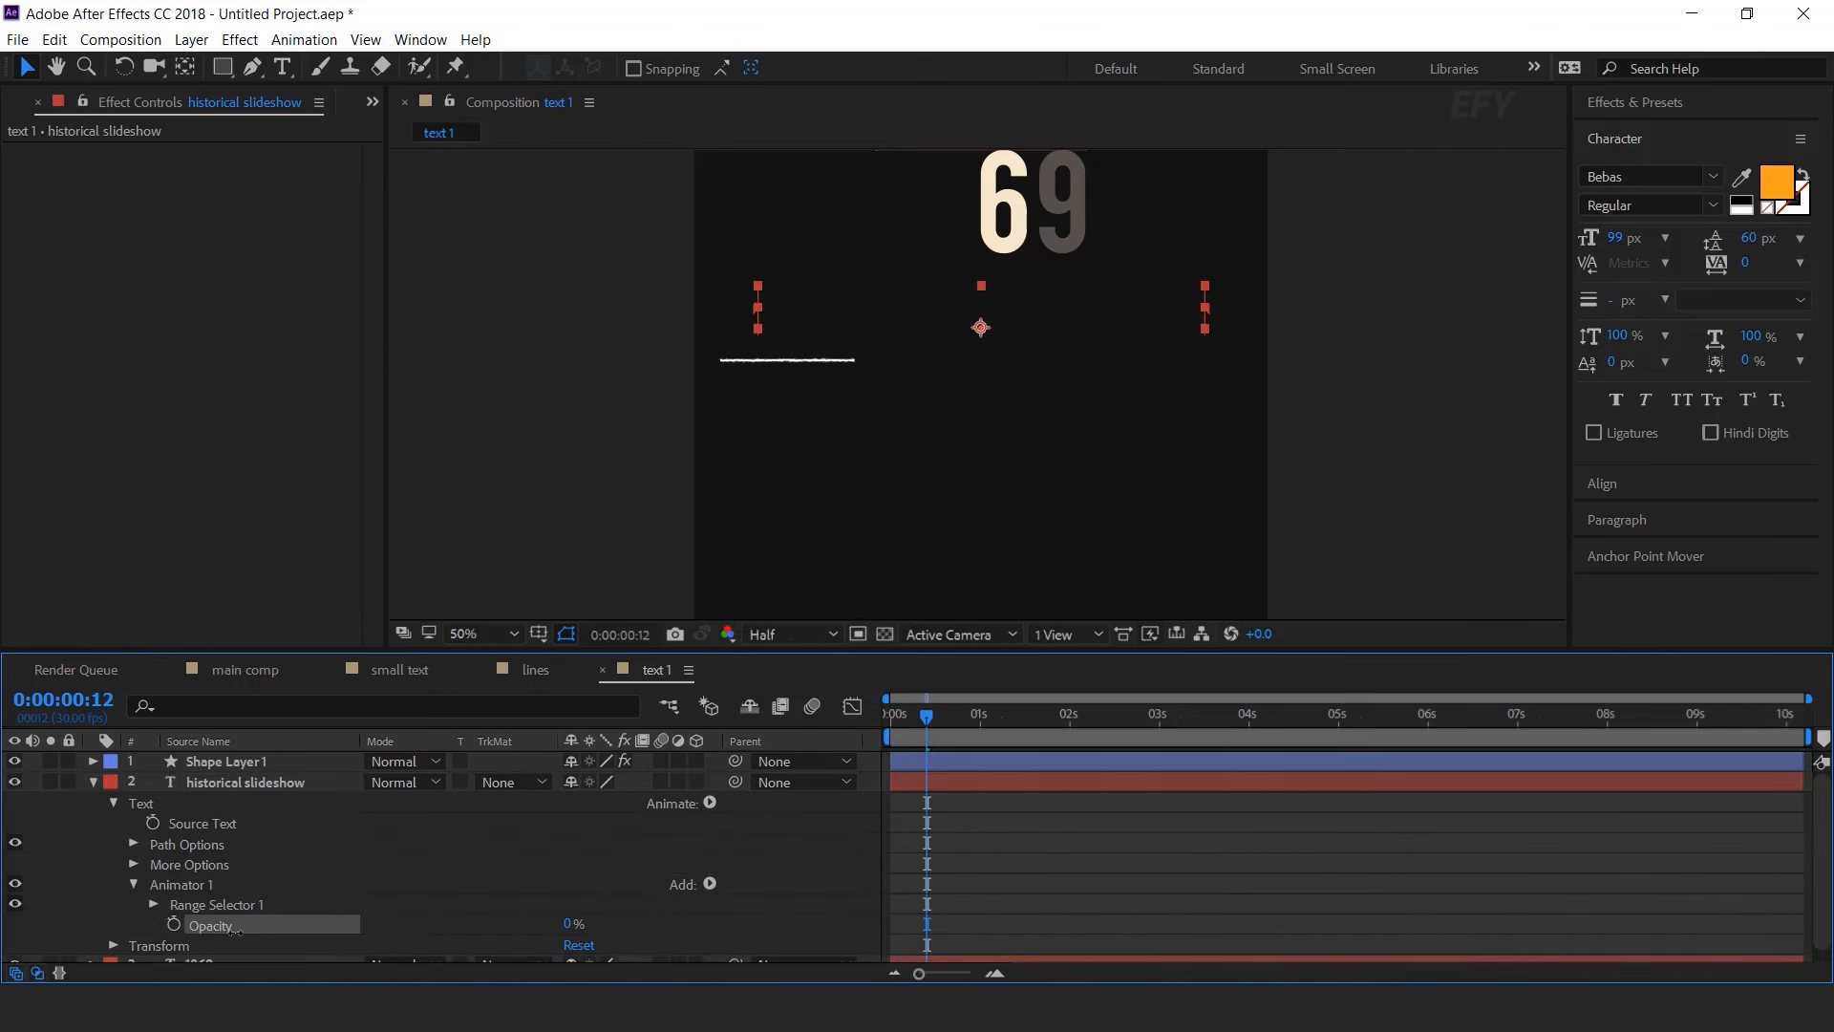
# - Keyframe the historical slideshow range selector's Start from 0% at 0:00:00:00 to 100% at 0:00:01:08
pyautogui.click(152, 904)
pyautogui.scroll(-3, 151, 903)
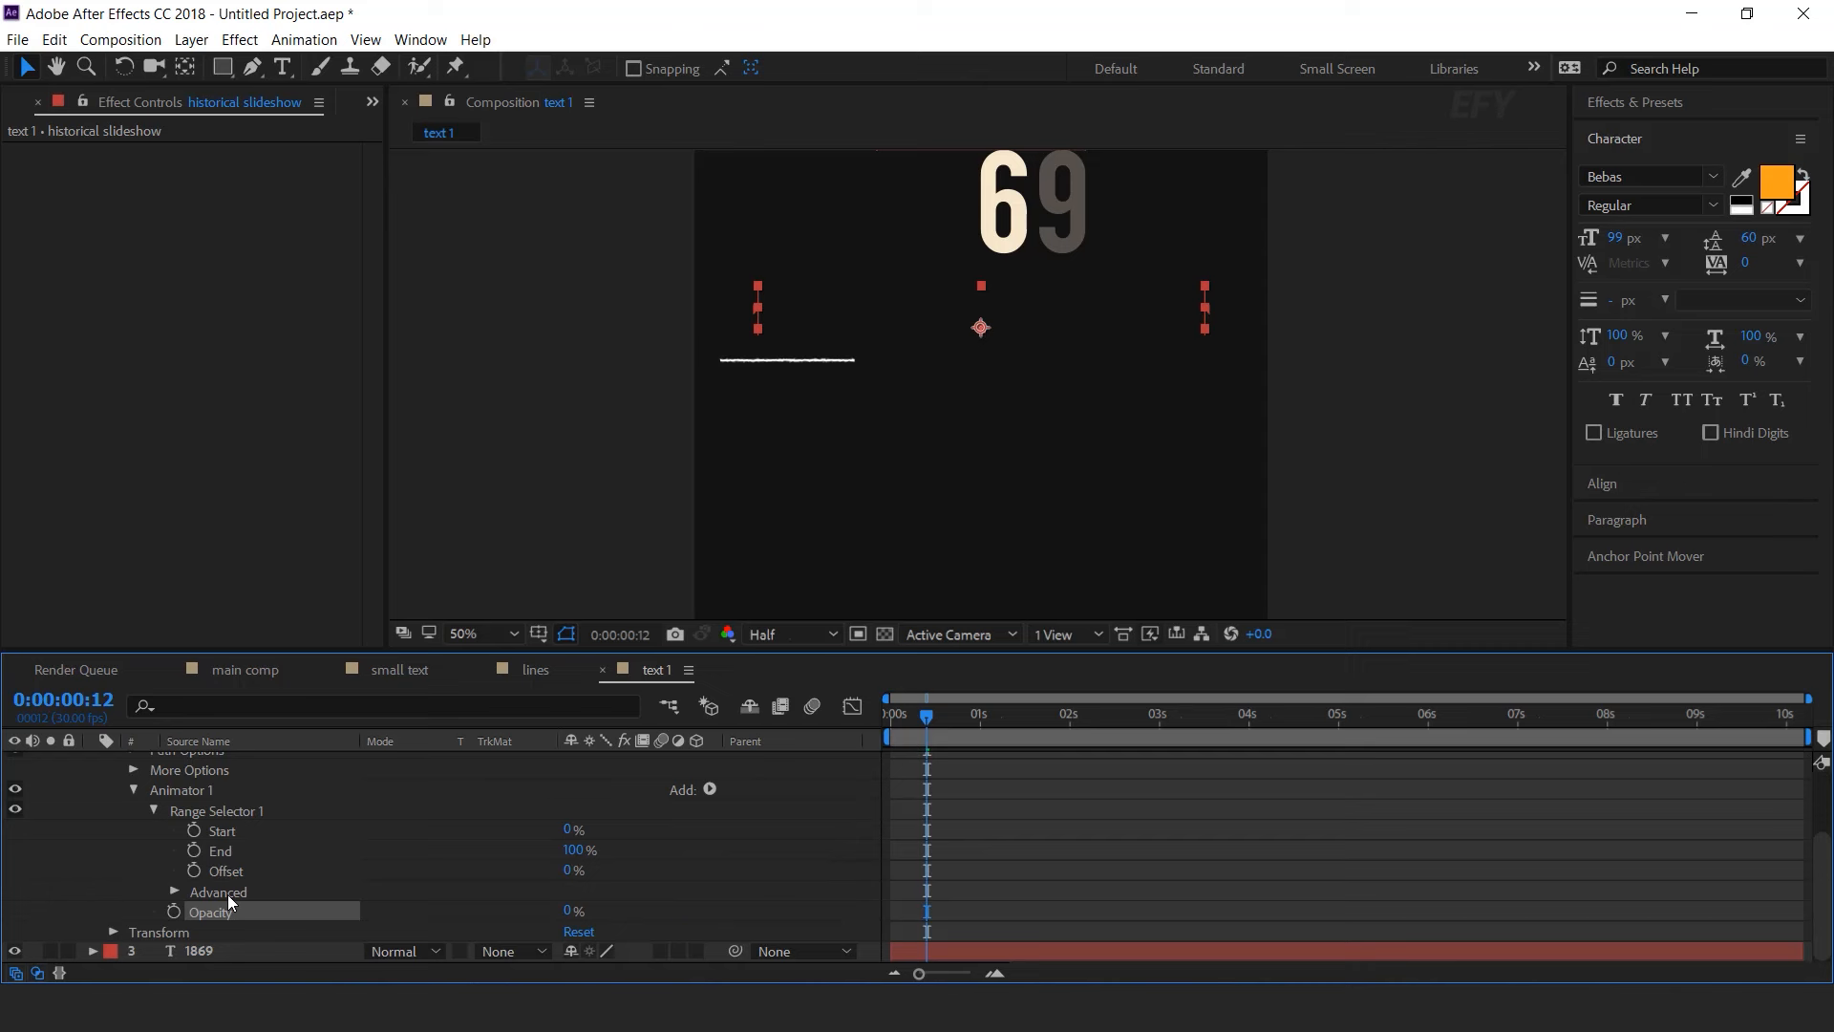
pyautogui.moveTo(903, 718); pyautogui.dragTo(817, 728)
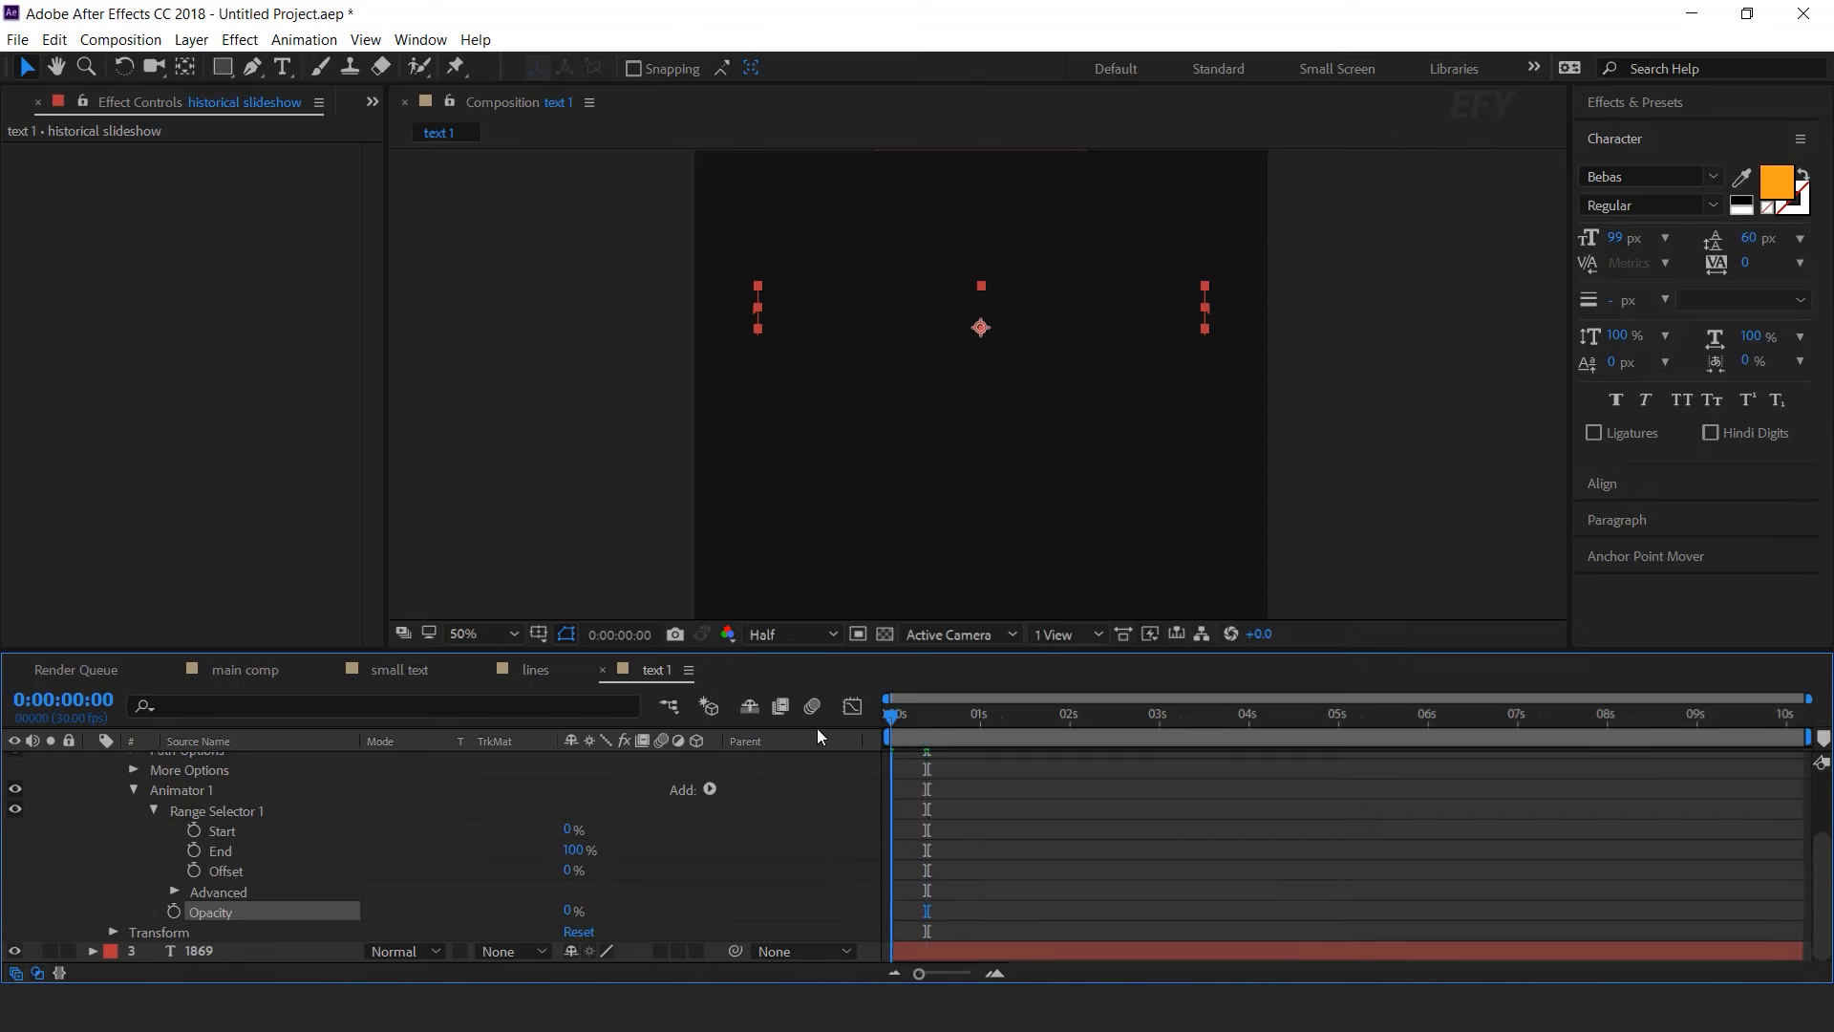
pyautogui.click(194, 830)
pyautogui.click(1003, 717)
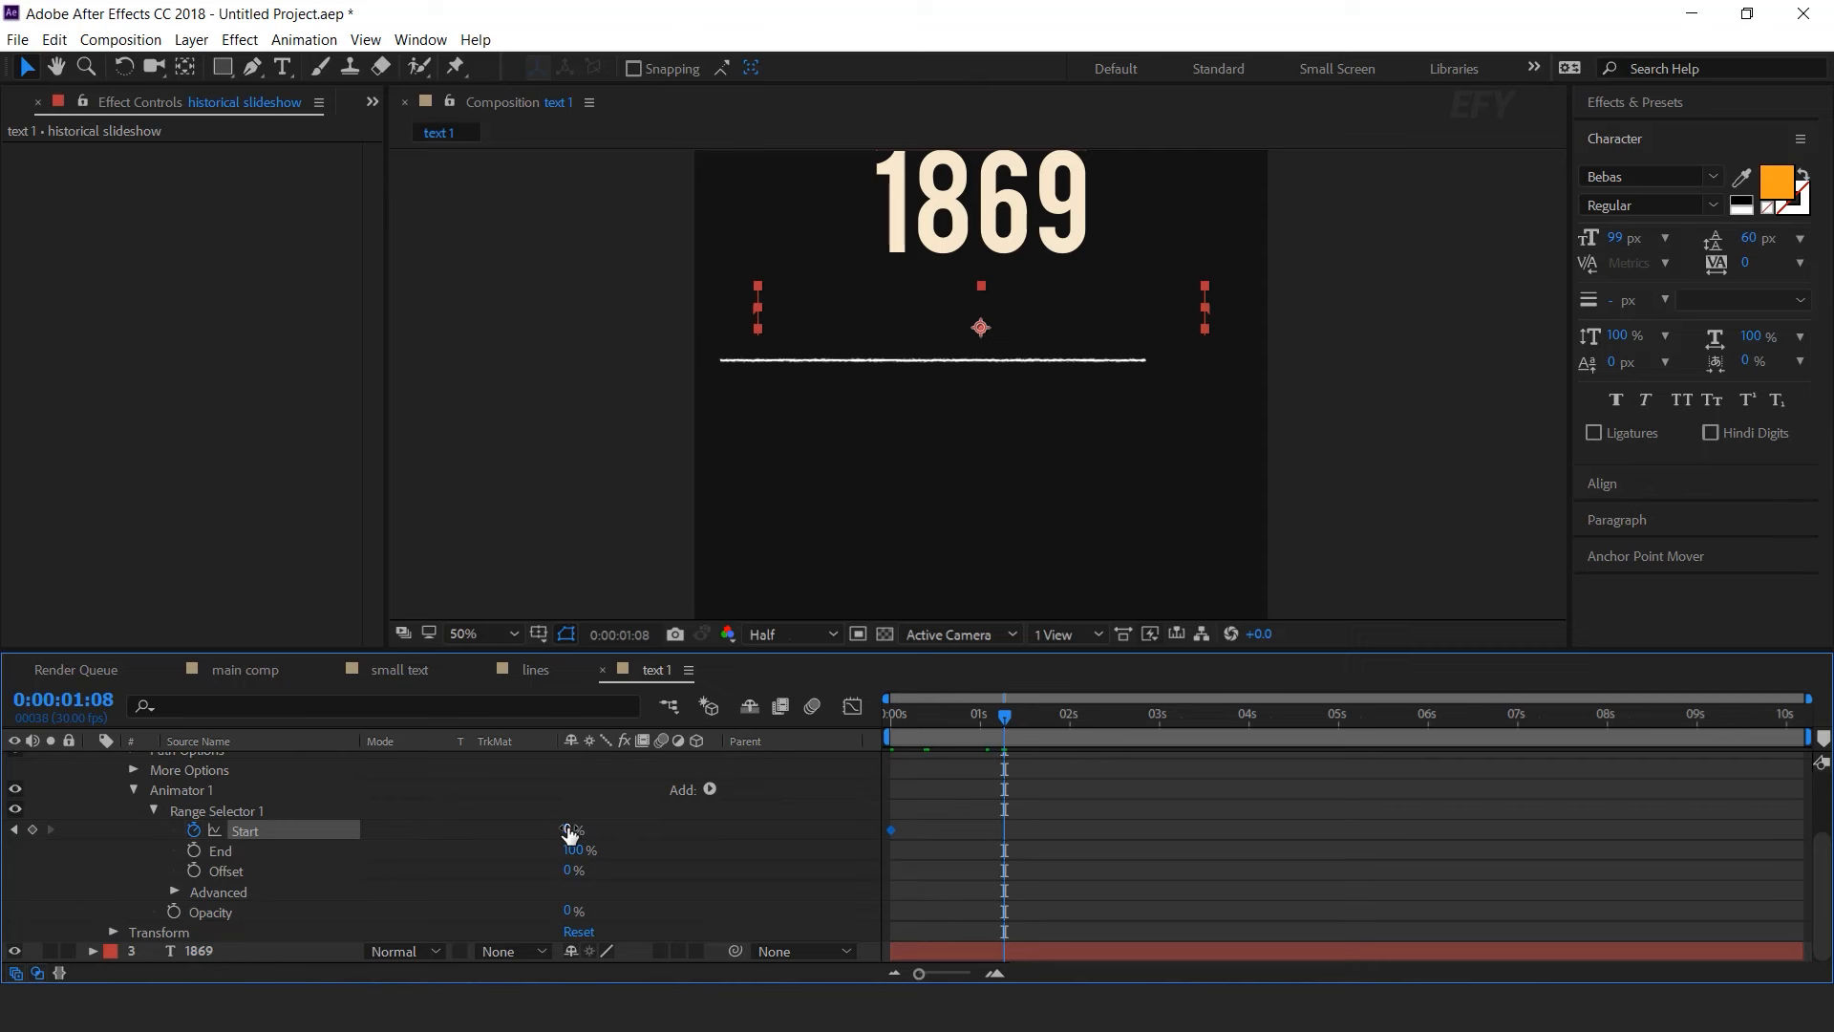
pyautogui.moveTo(835, 827); pyautogui.dragTo(1391, 823)
# - Preview the subtitle's character reveal from the start, check it at 0:00:01:02 and collapse the layer's properties
pyautogui.moveTo(965, 719); pyautogui.dragTo(738, 759)
pyautogui.press('space')
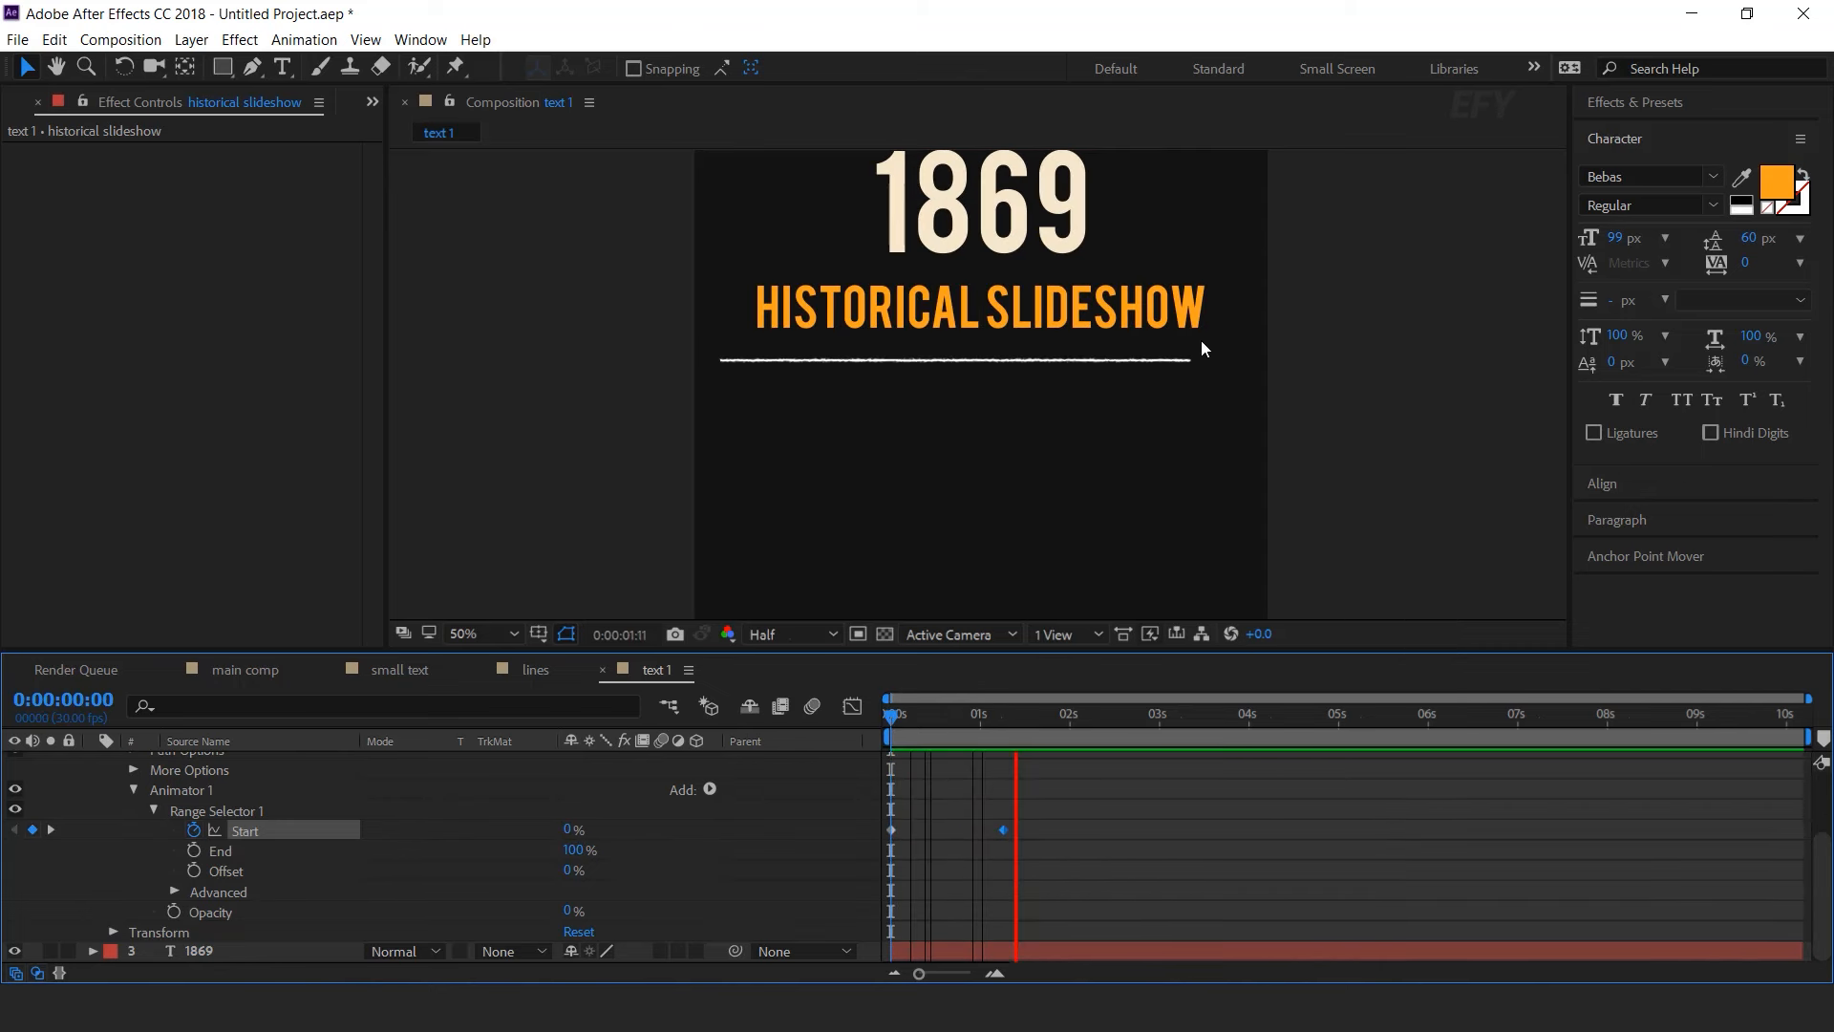
pyautogui.click(984, 718)
pyautogui.click(990, 720)
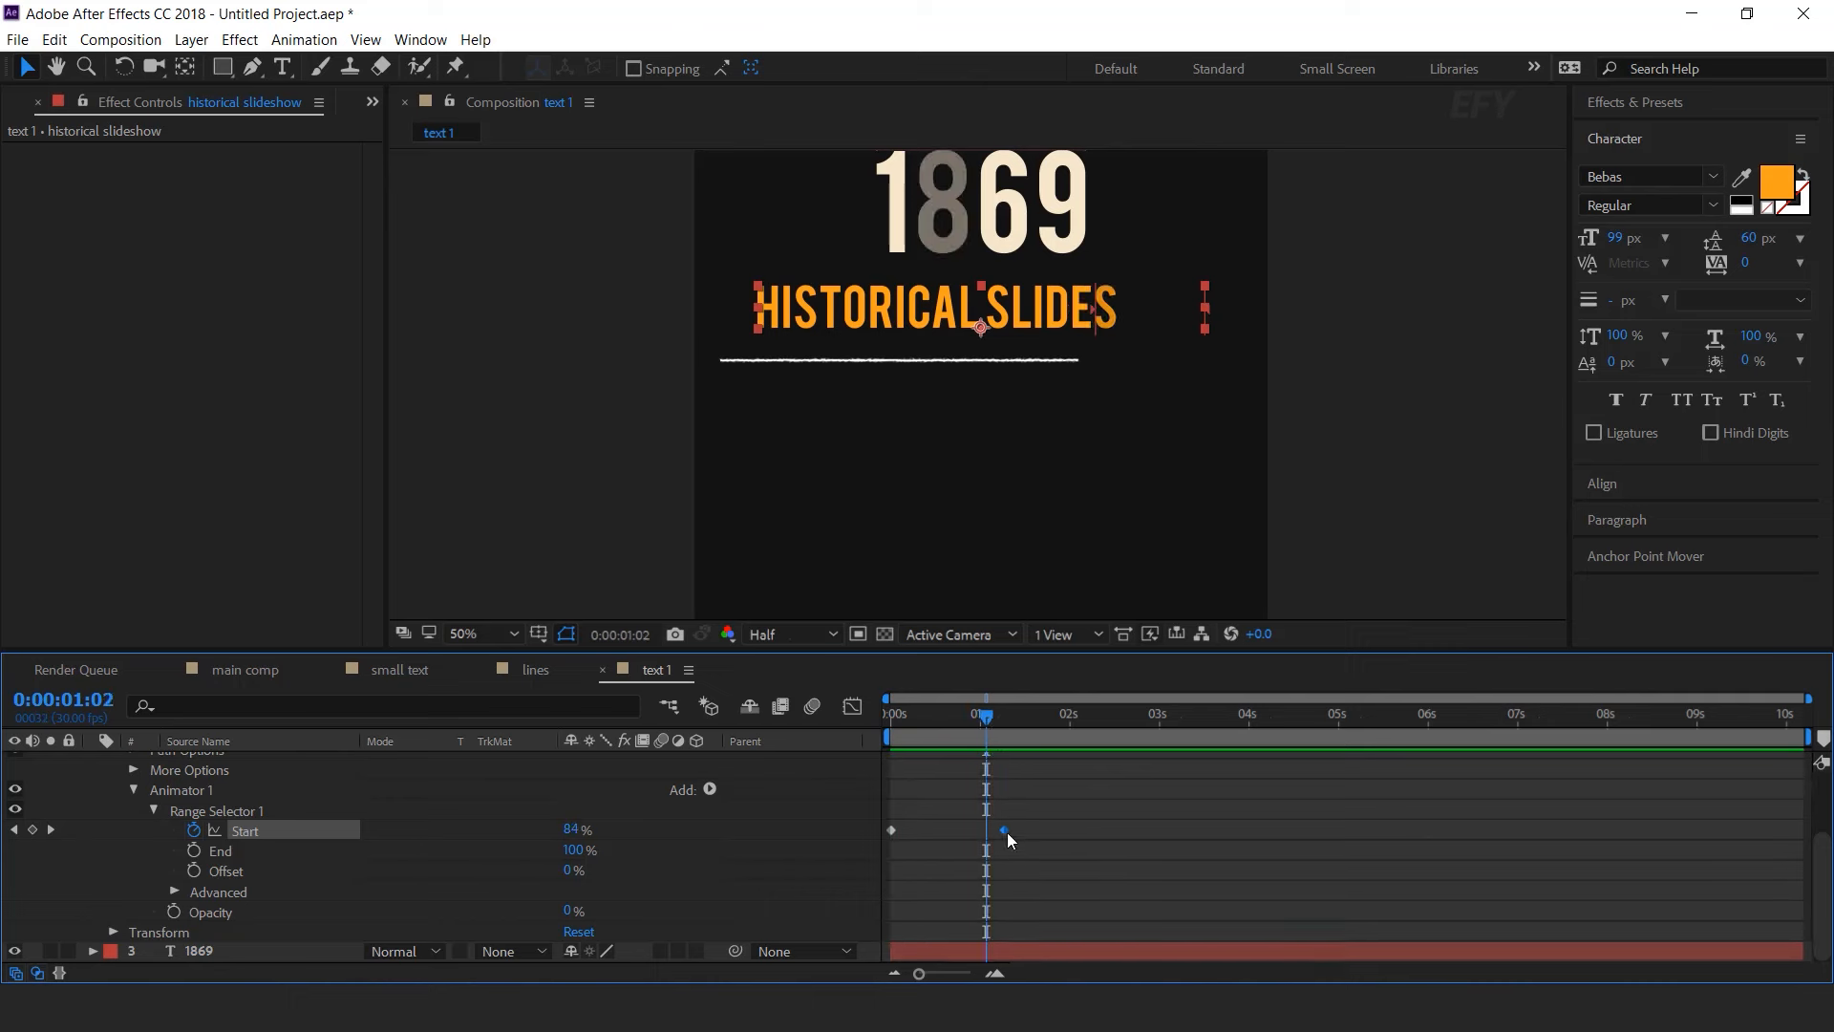
pyautogui.scroll(3, 118, 804)
pyautogui.click(284, 859)
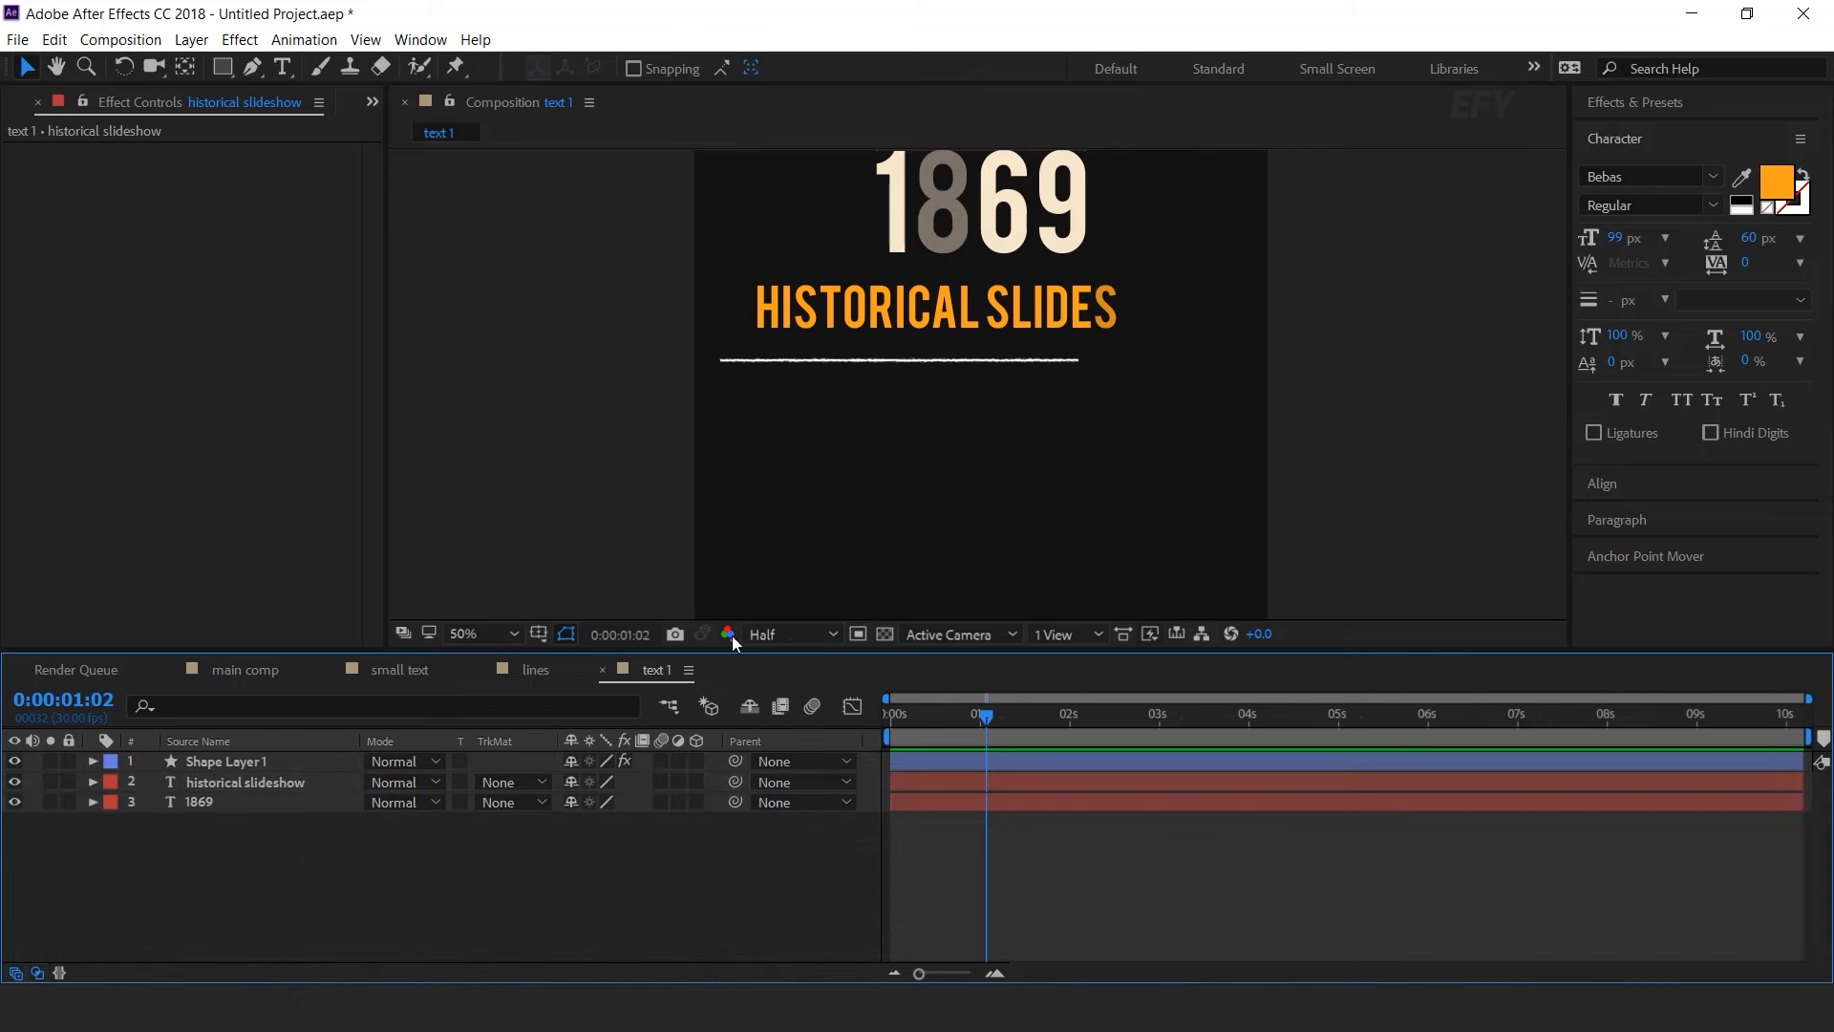
# - At 0:00:02:14, add a centred Lorem ipsum paragraph below the line in white Roboto Regular, 38 px with 60 px leading
pyautogui.scroll(-2, 1213, 502)
pyautogui.scroll(1, 936, 434)
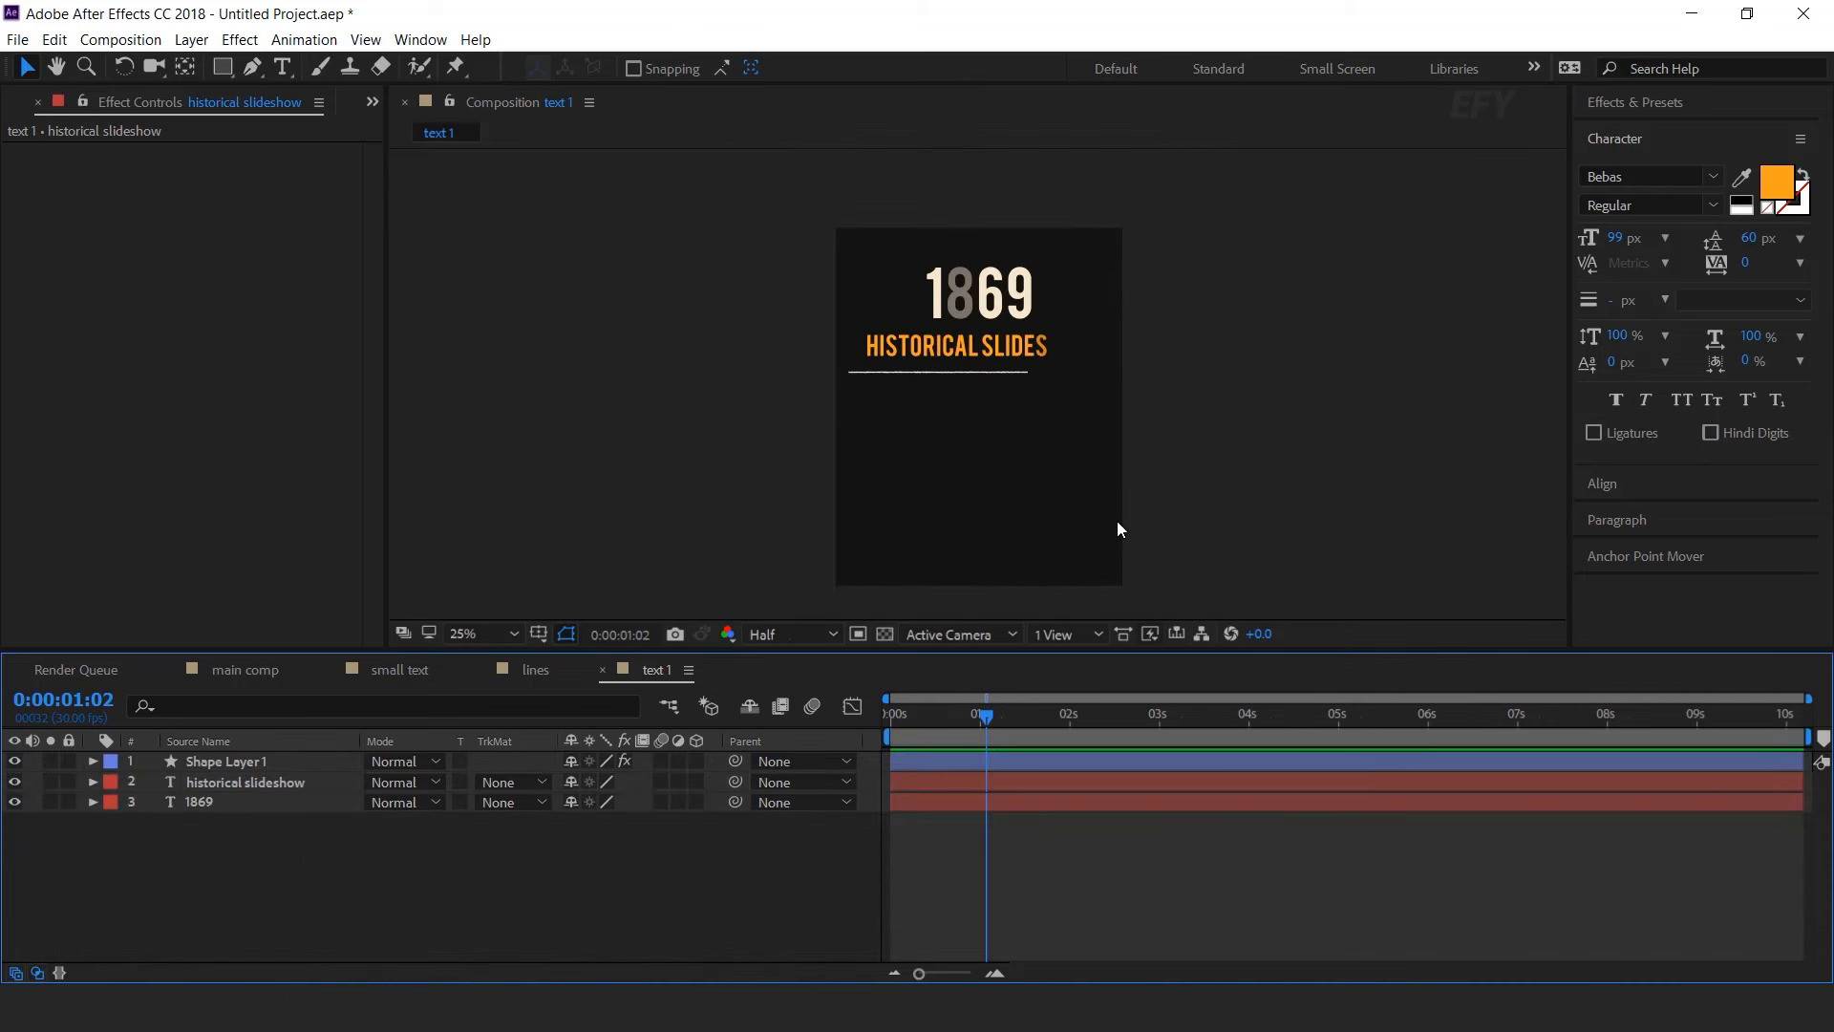
pyautogui.moveTo(1017, 718); pyautogui.dragTo(1111, 717)
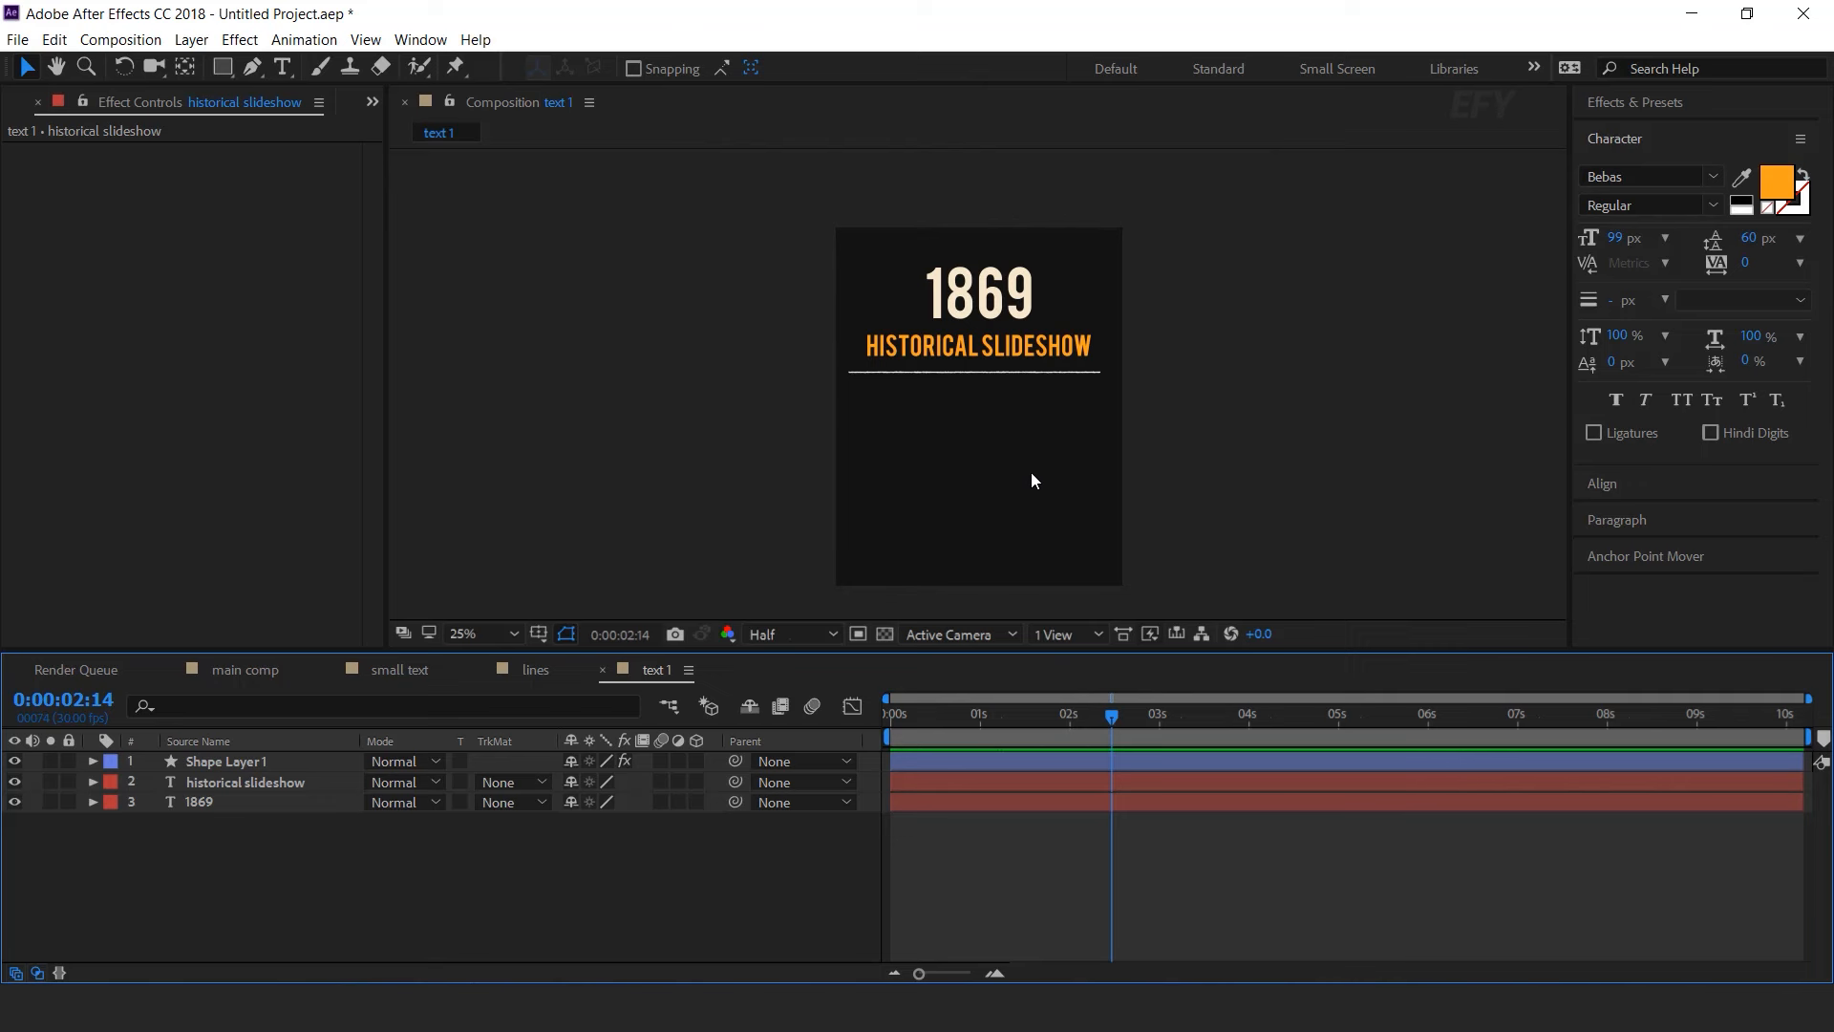
pyautogui.click(283, 66)
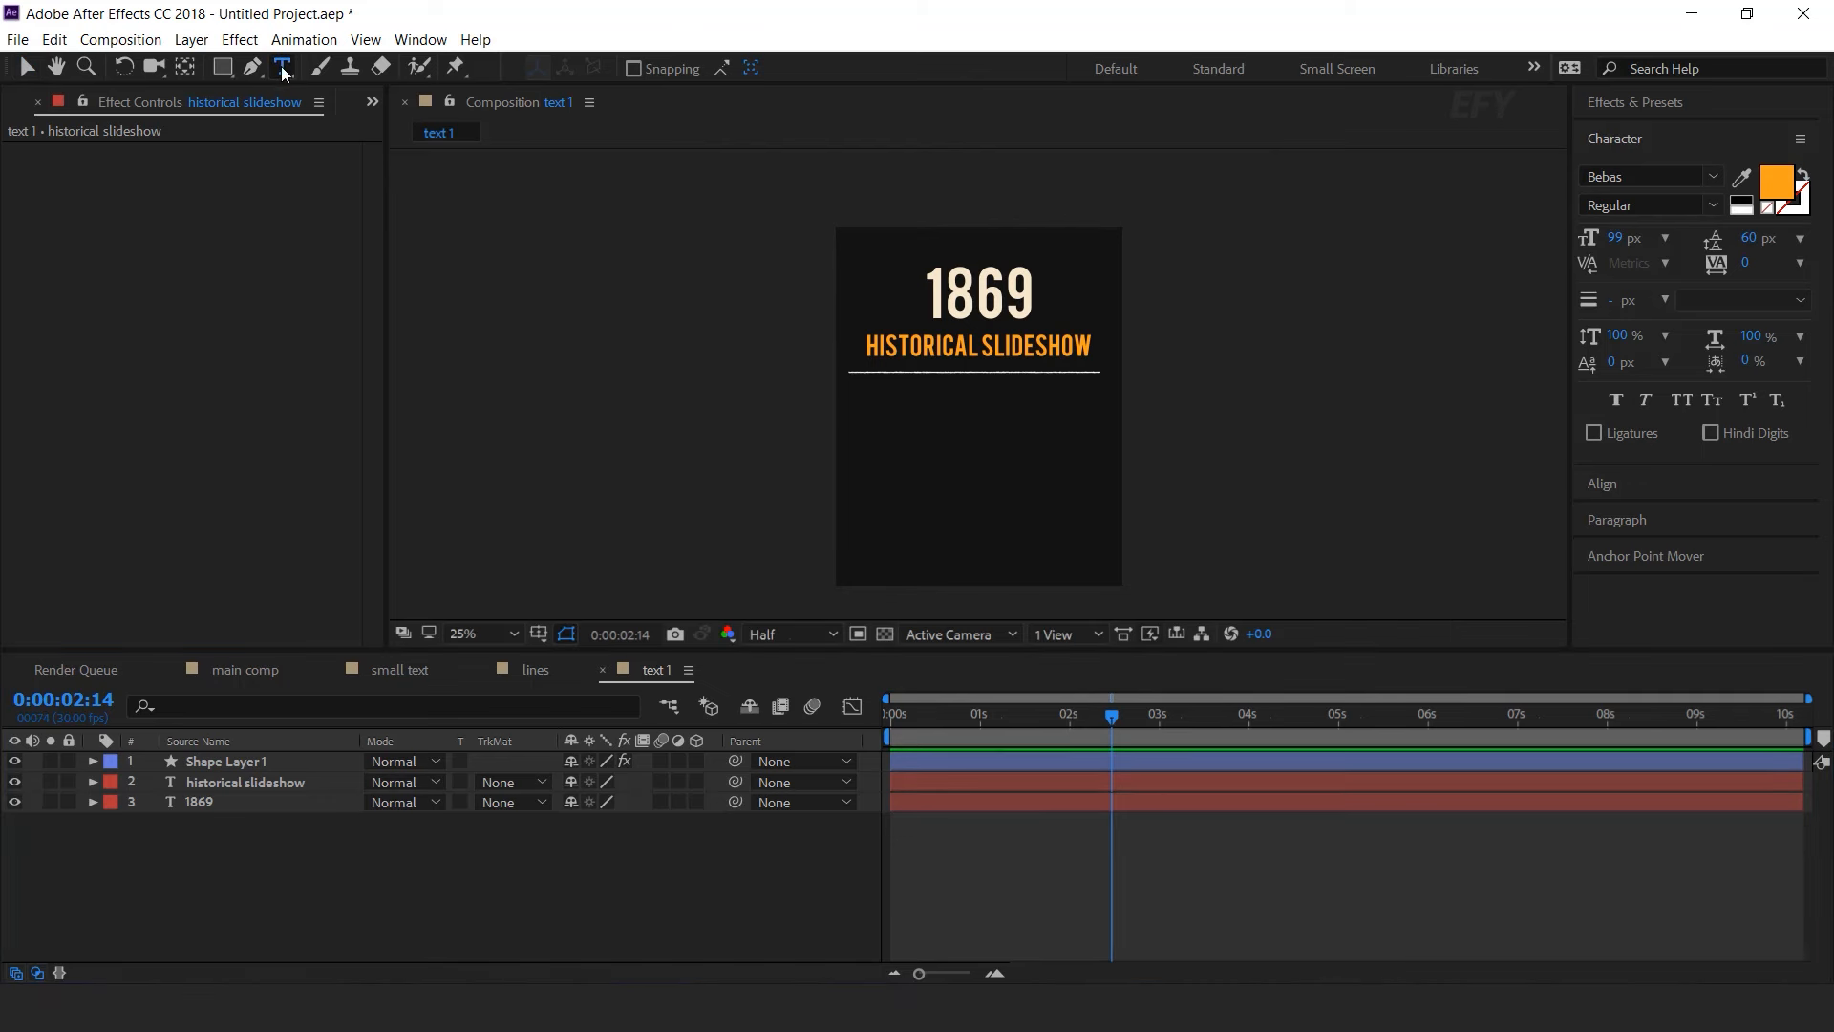
pyautogui.moveTo(859, 390); pyautogui.dragTo(1123, 566)
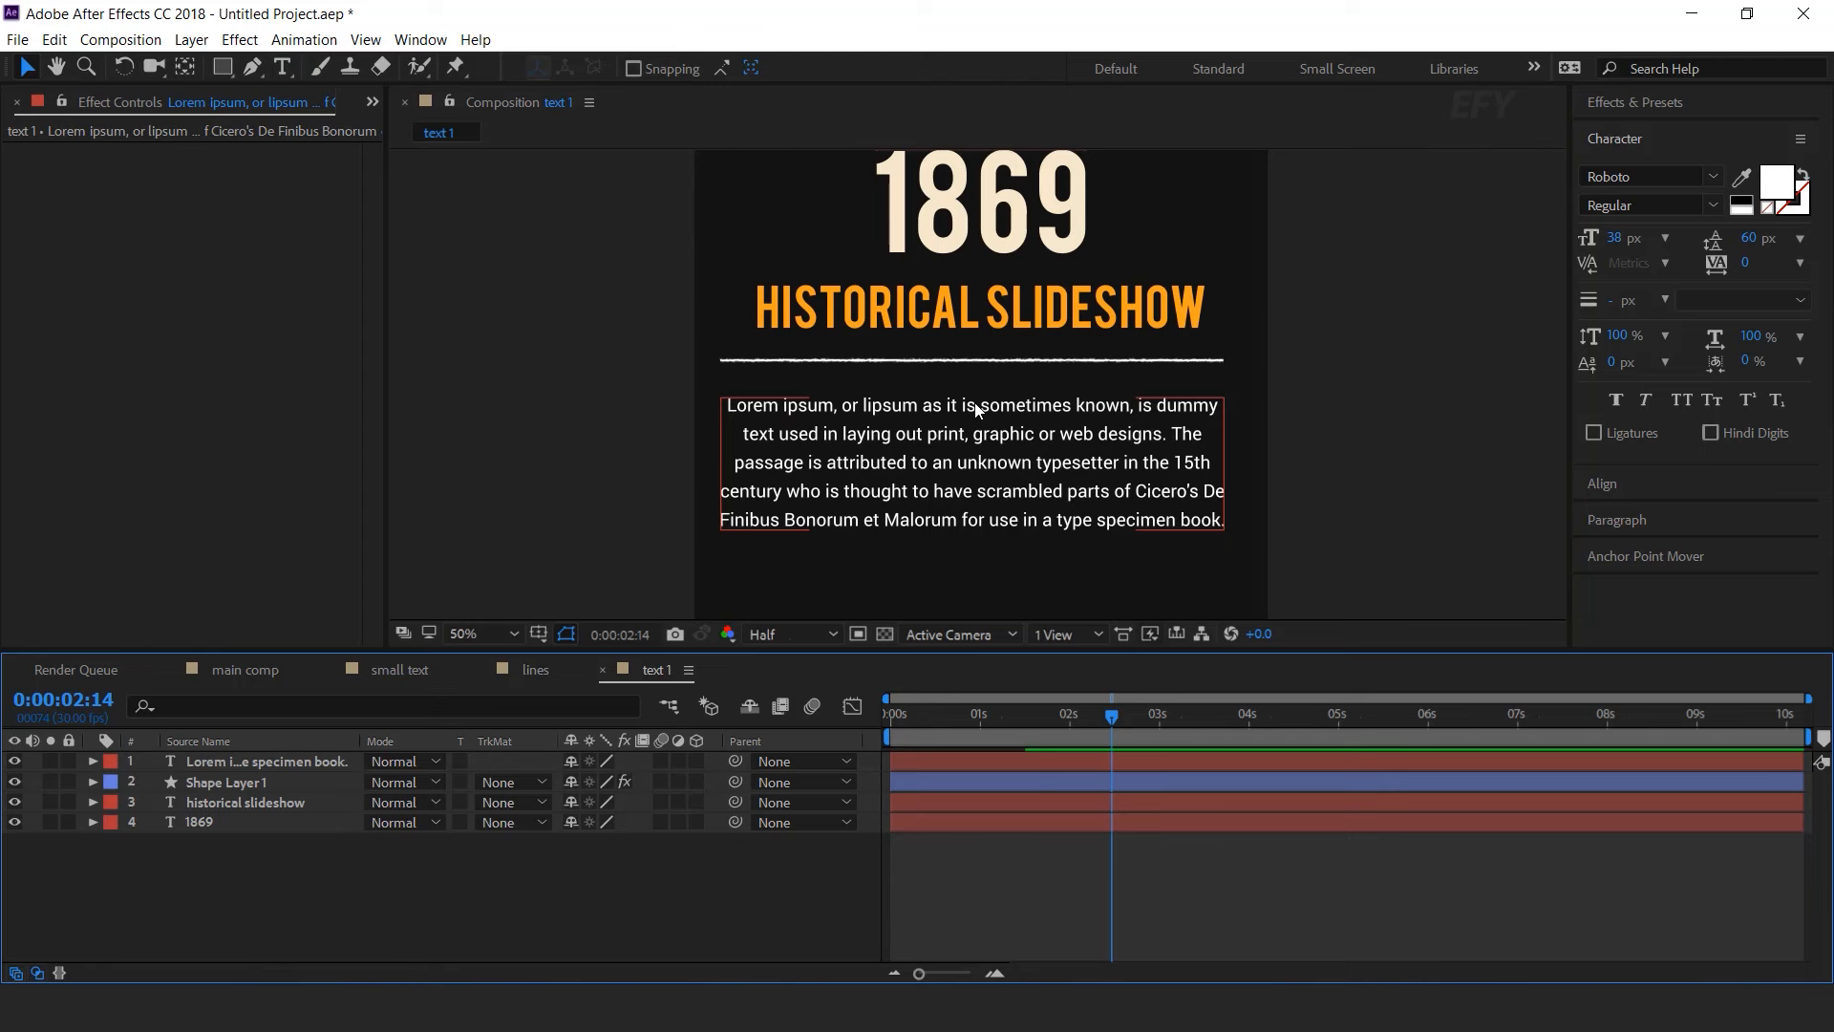
pyautogui.click(974, 403)
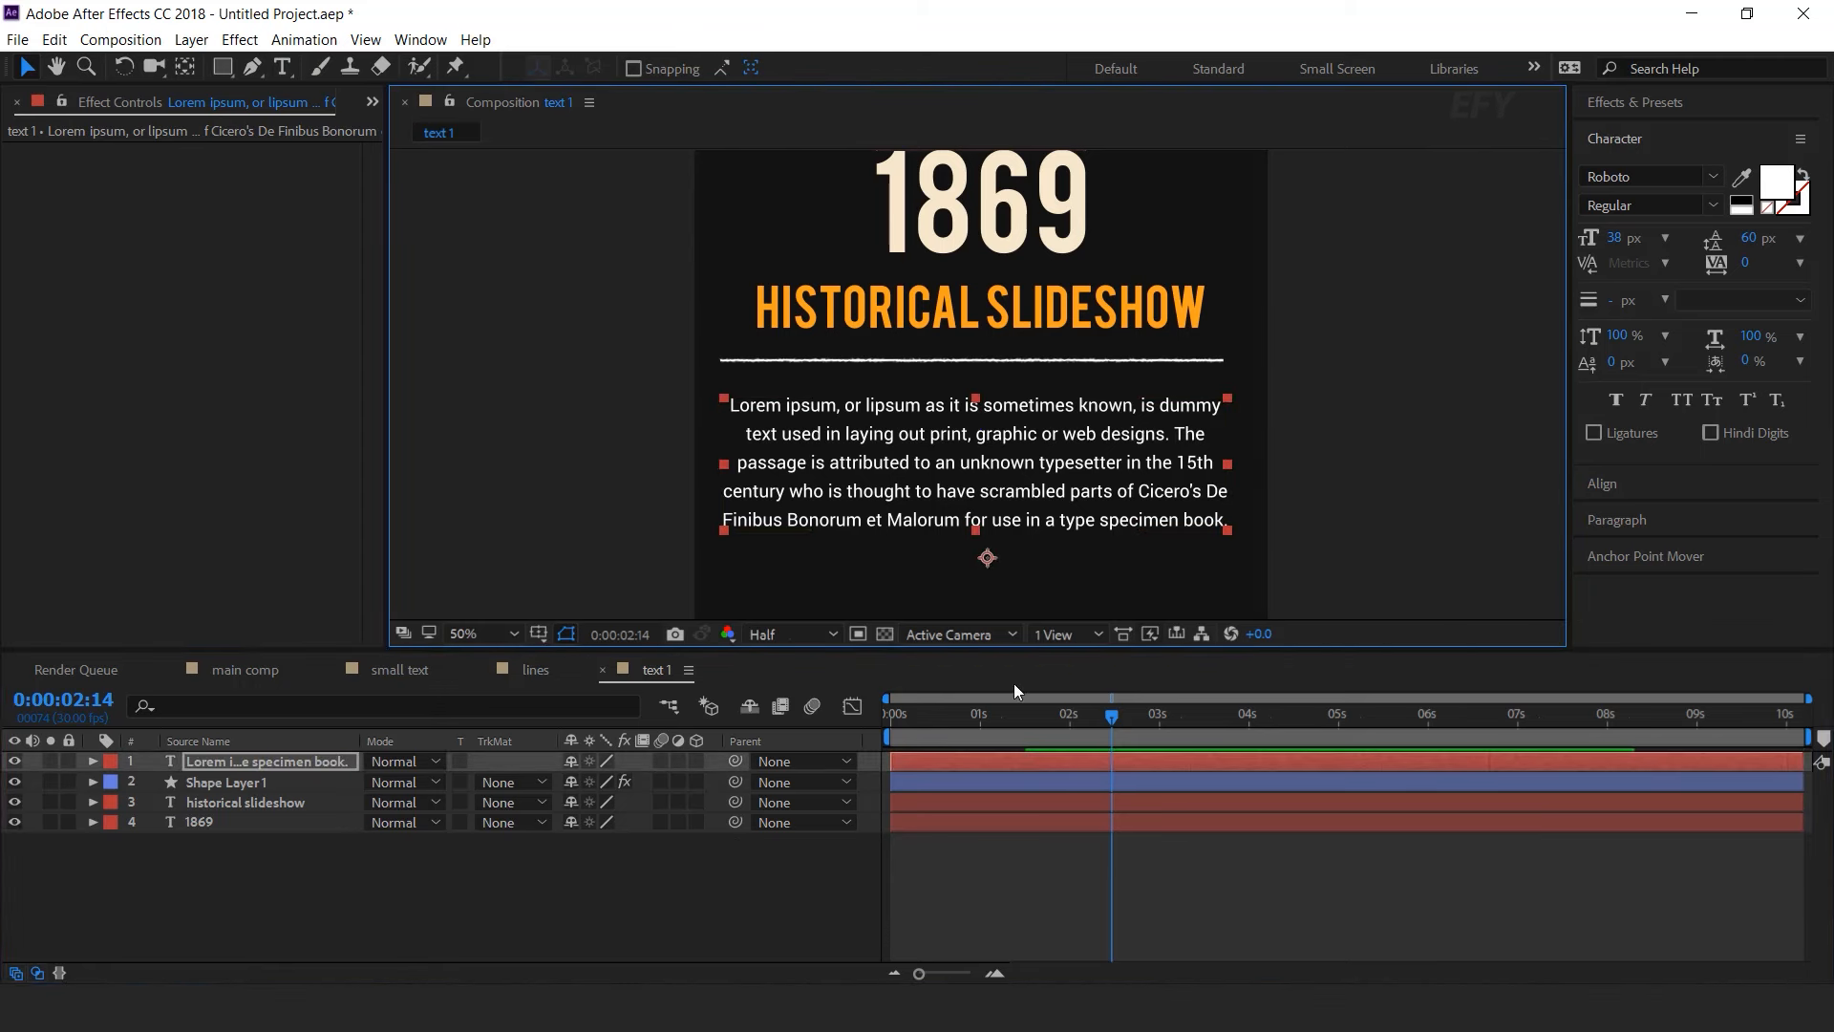
# - Return to 0:00:00:00, add an Opacity text animator to the Lorem ipsum layer and set its Opacity to 0%
pyautogui.moveTo(961, 719); pyautogui.dragTo(851, 725)
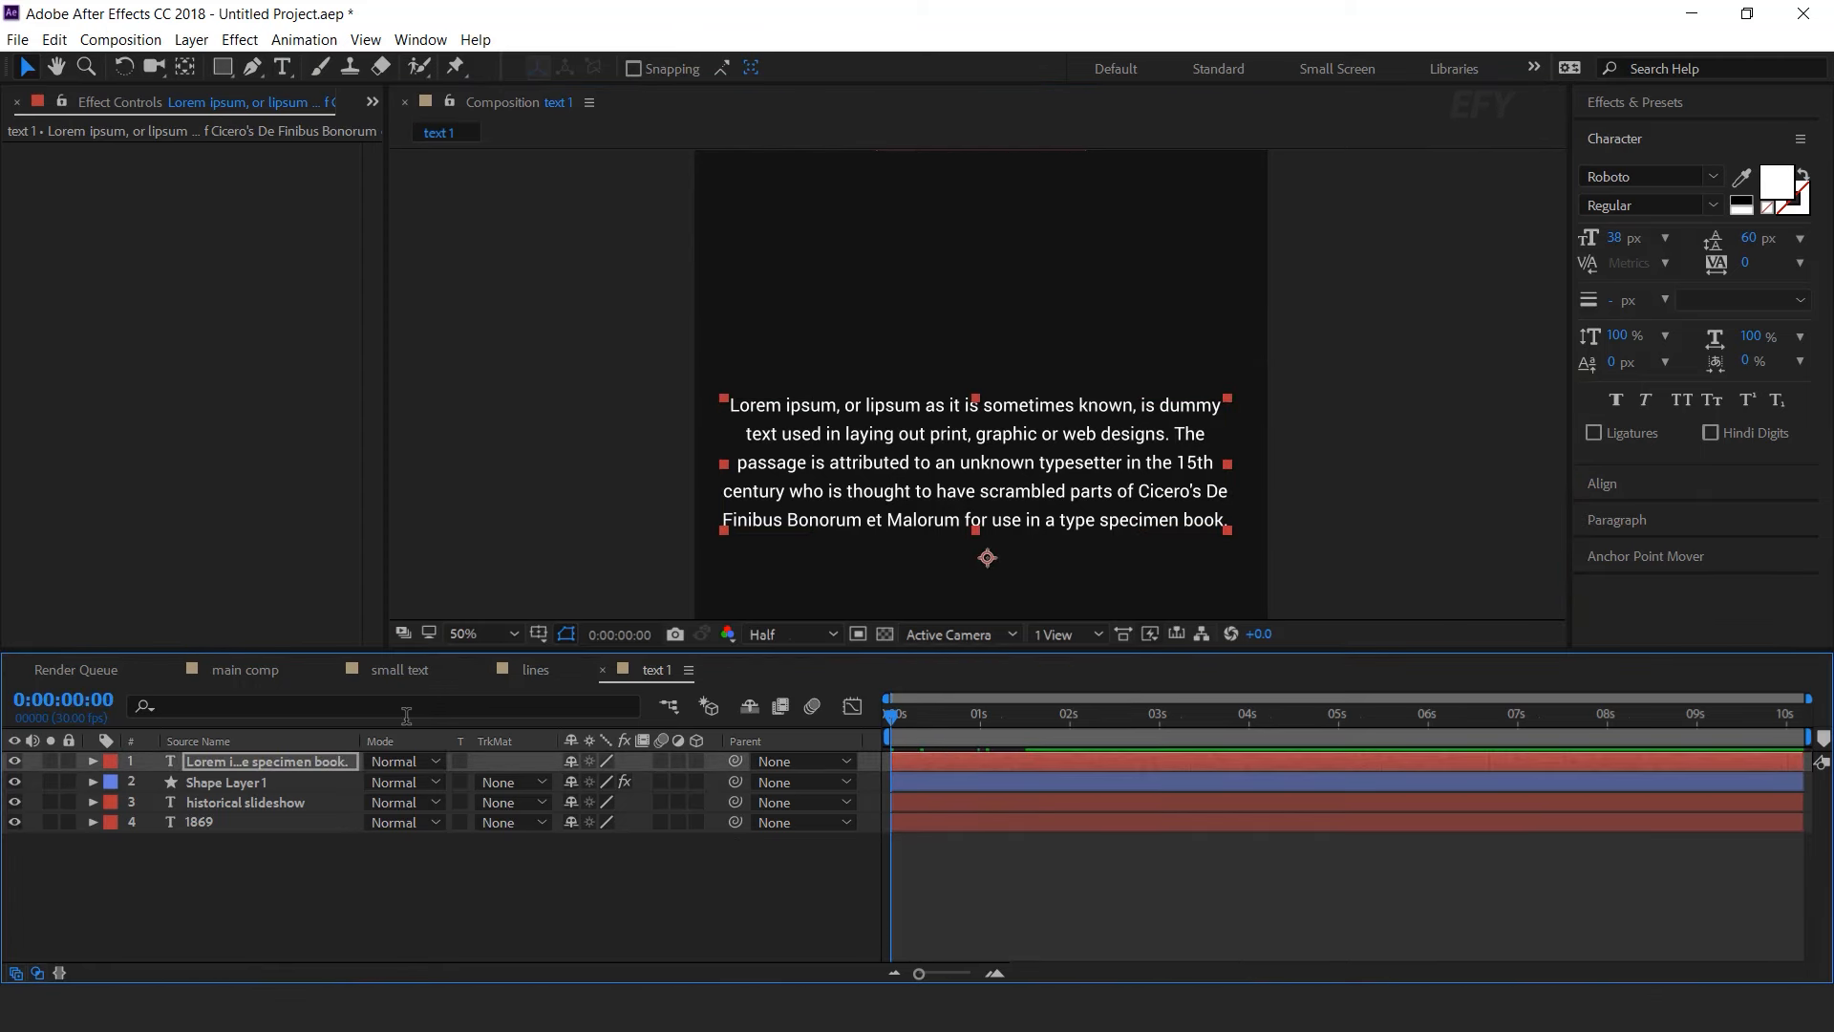
pyautogui.click(93, 760)
pyautogui.click(711, 782)
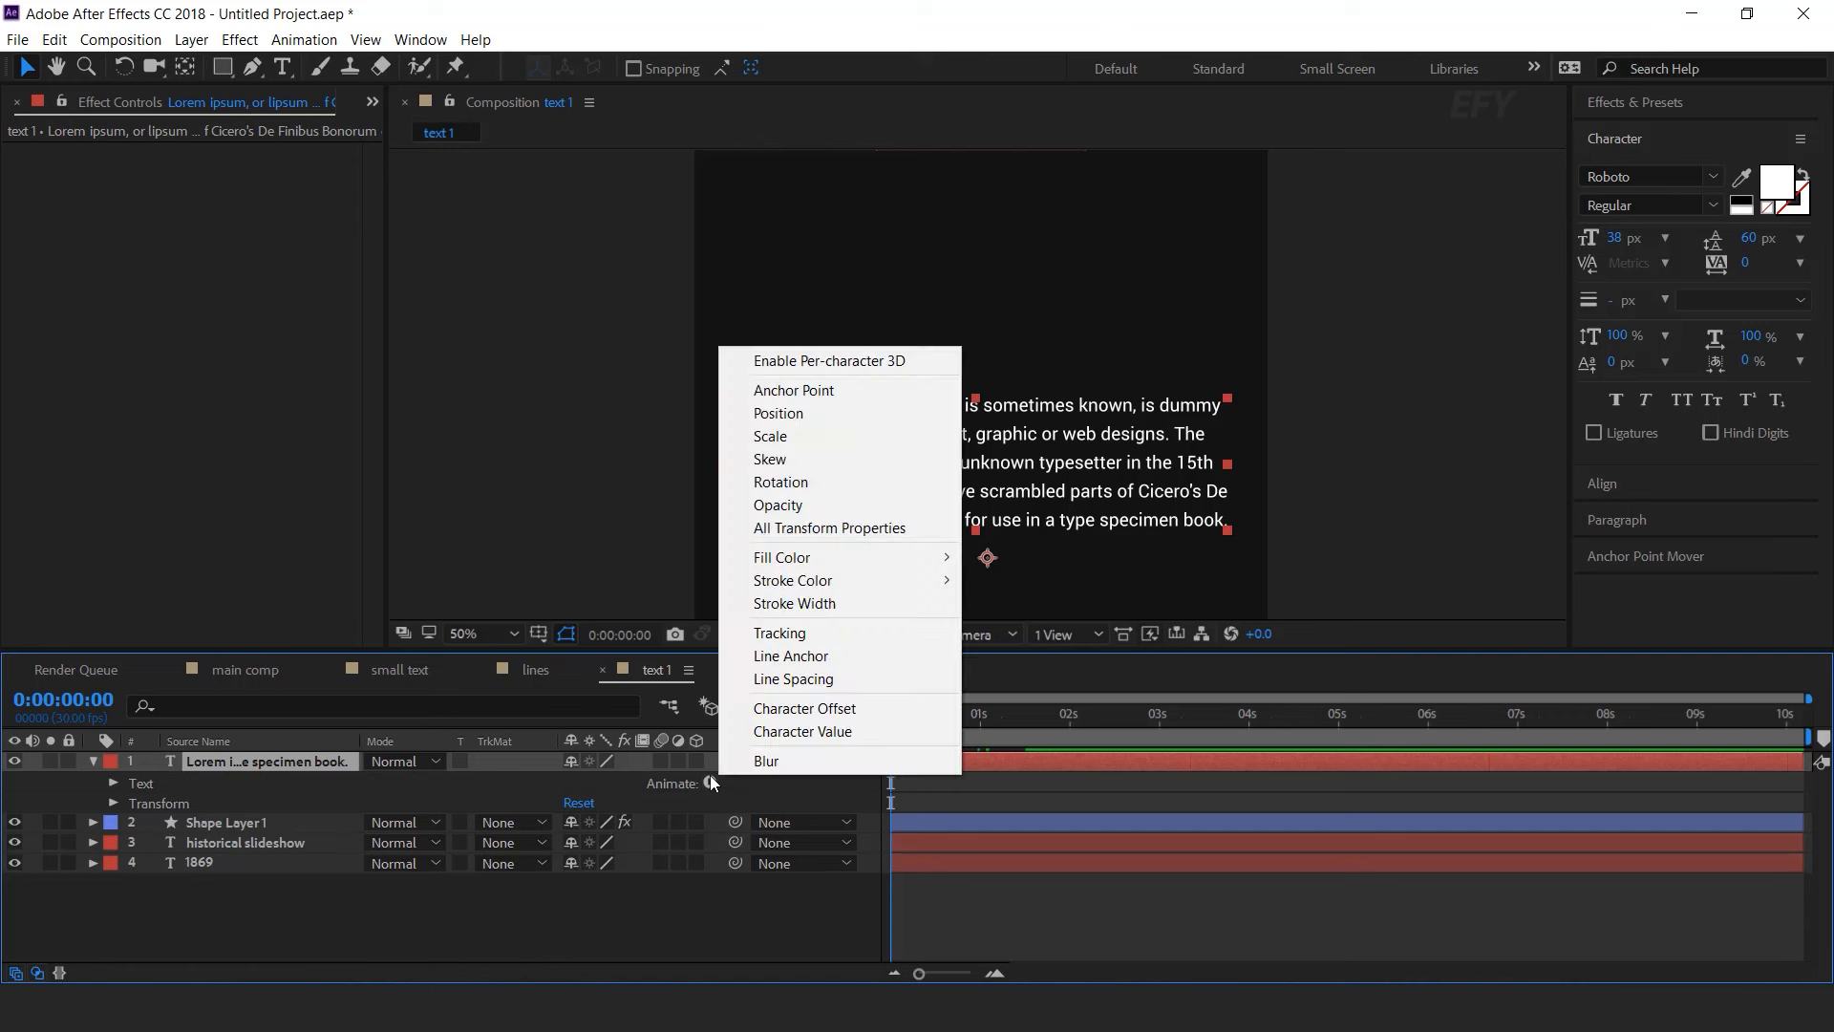
pyautogui.click(781, 499)
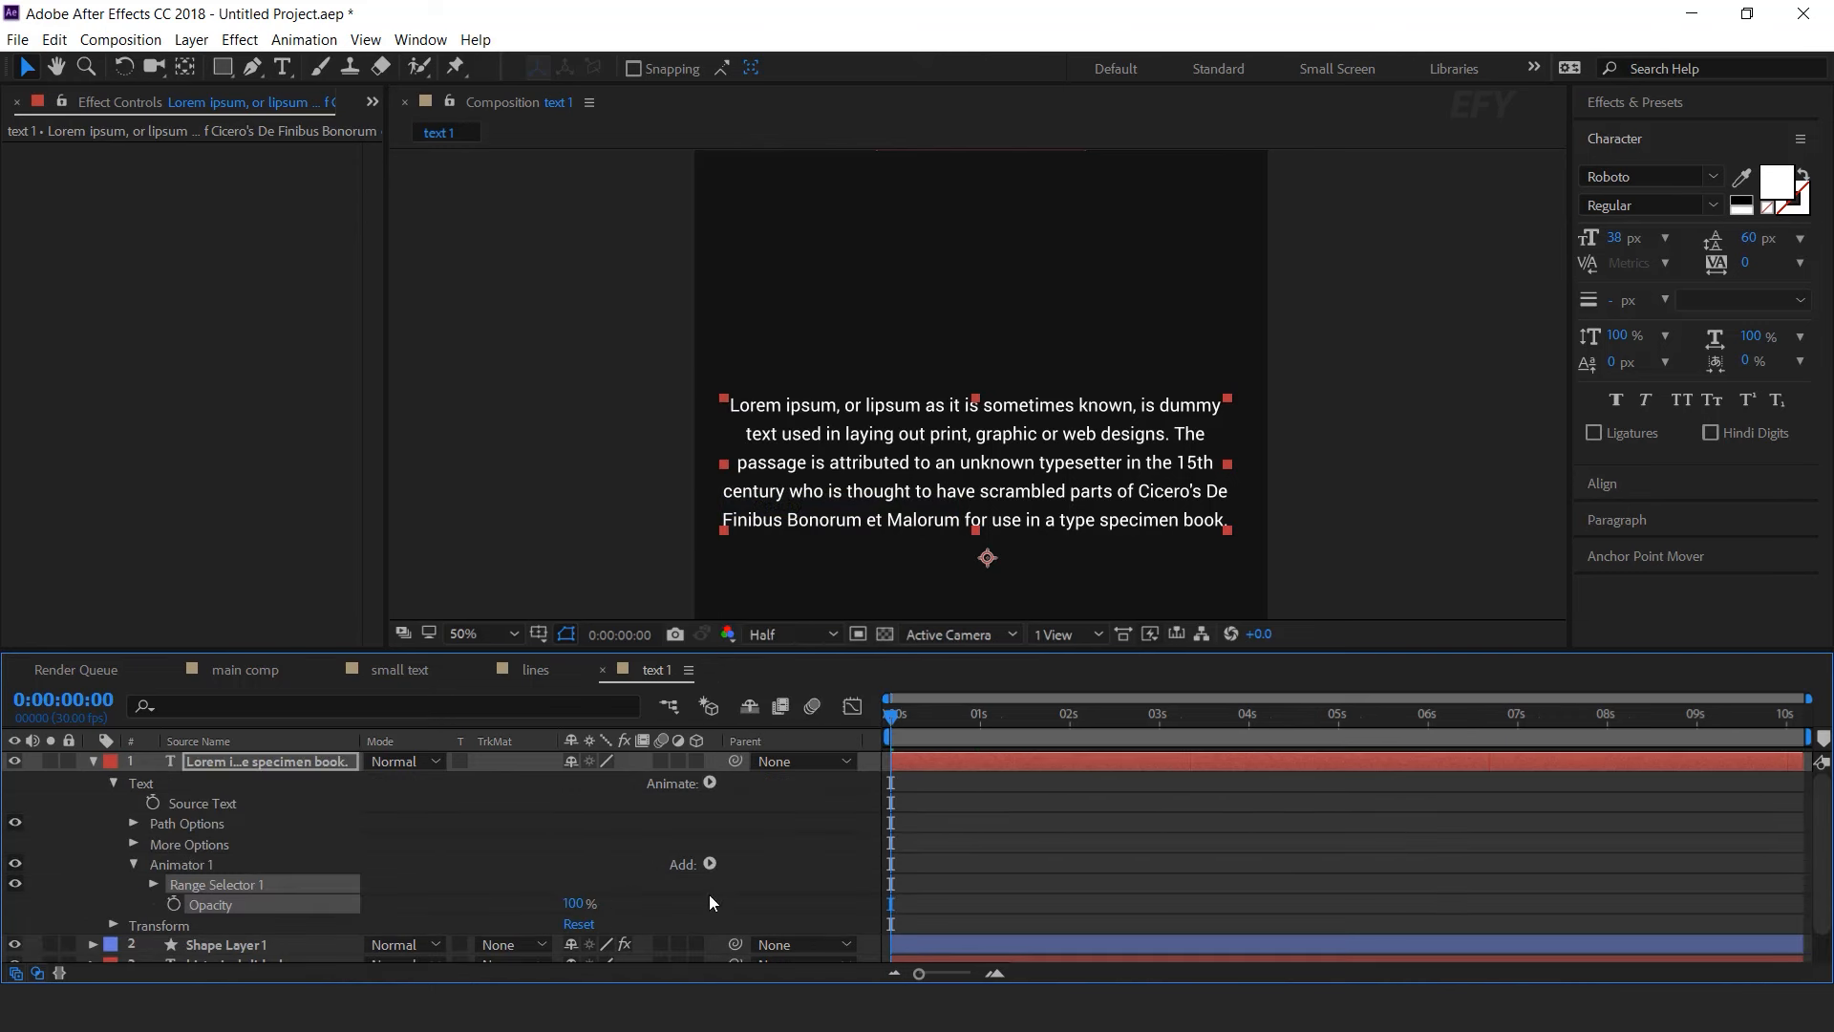
pyautogui.moveTo(573, 903); pyautogui.dragTo(72, 942)
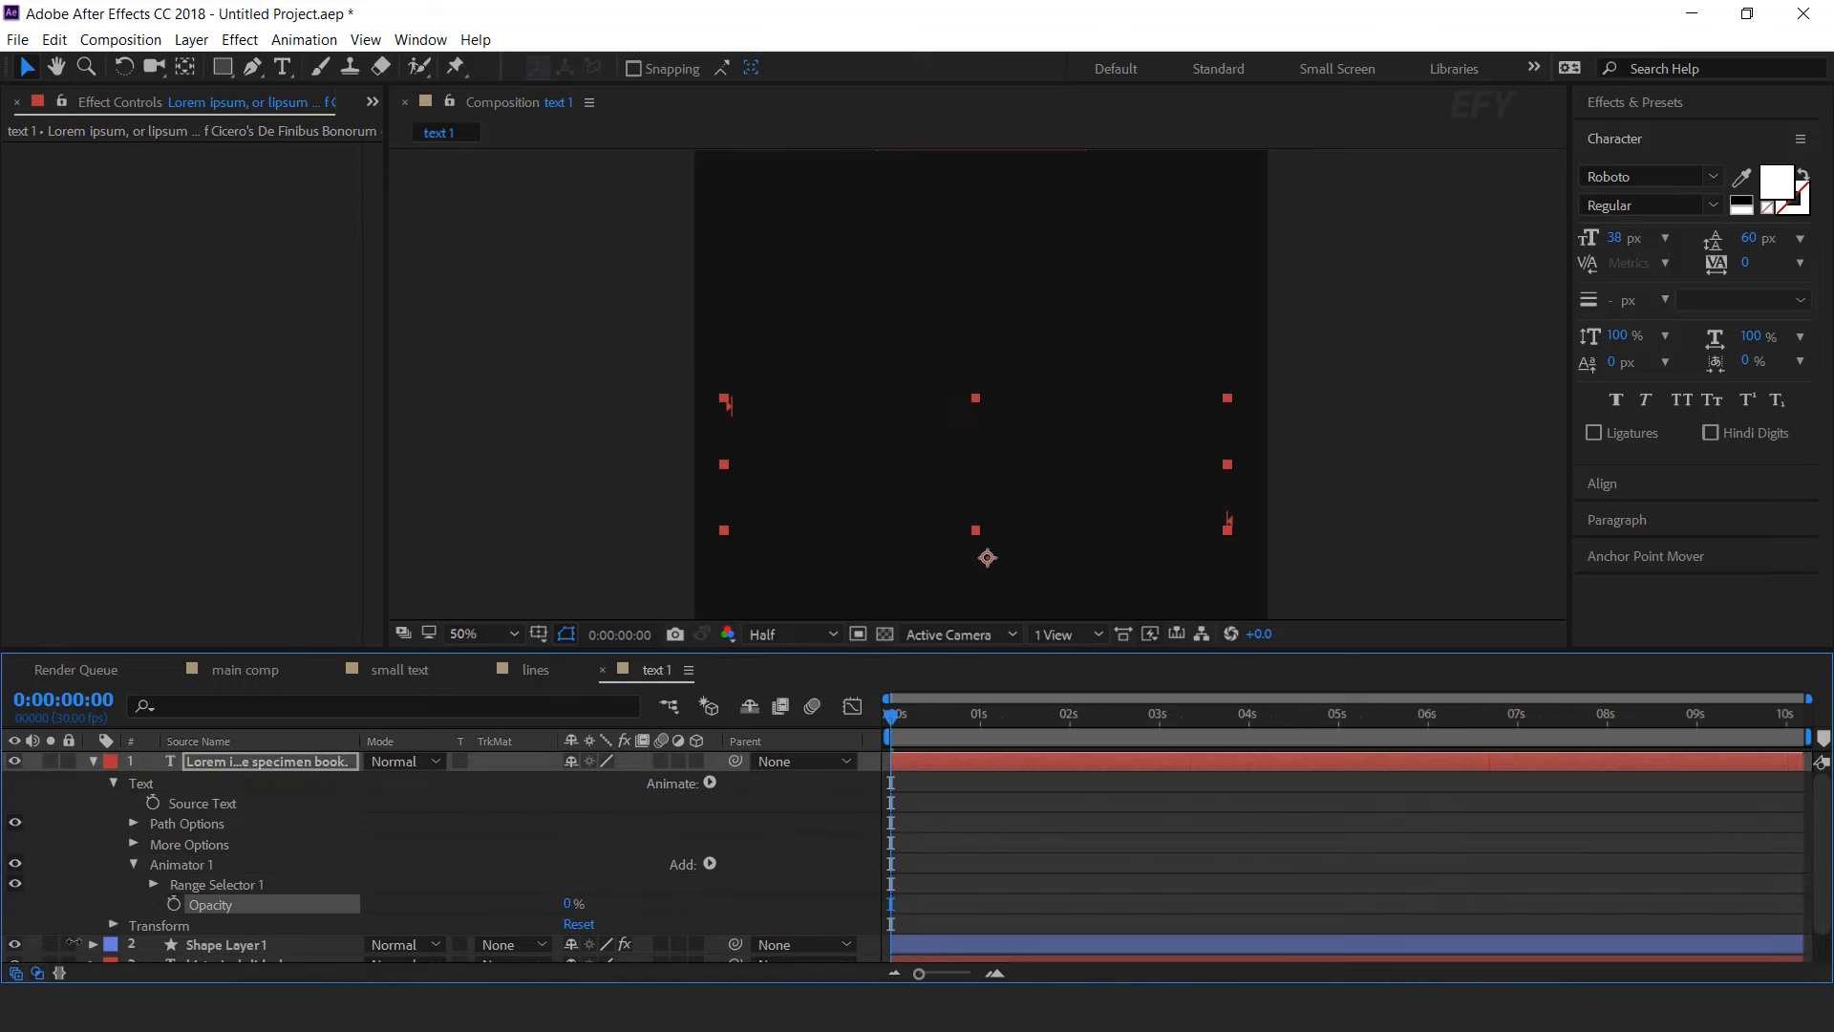
# - Keyframe the paragraph range selector's Start from 0% at 0:00:00:00 to 100% at 0:00:01:16
pyautogui.click(152, 885)
pyautogui.click(195, 890)
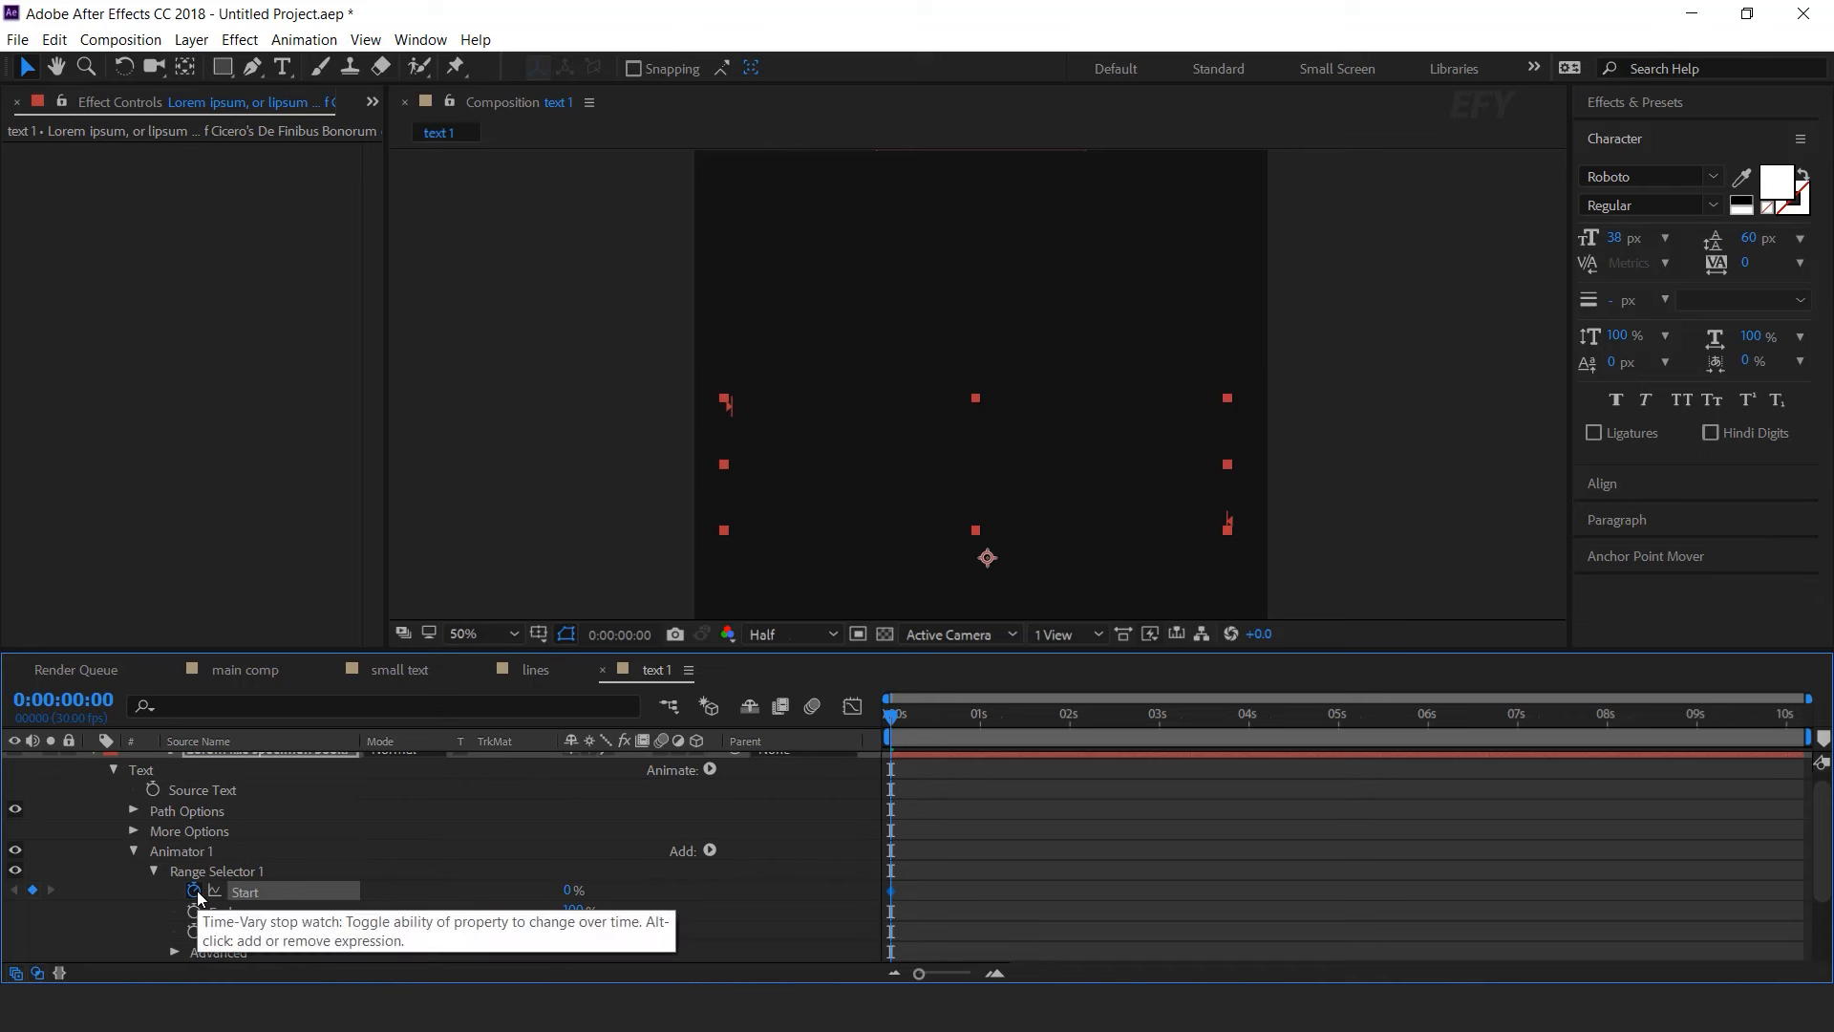
pyautogui.click(1028, 716)
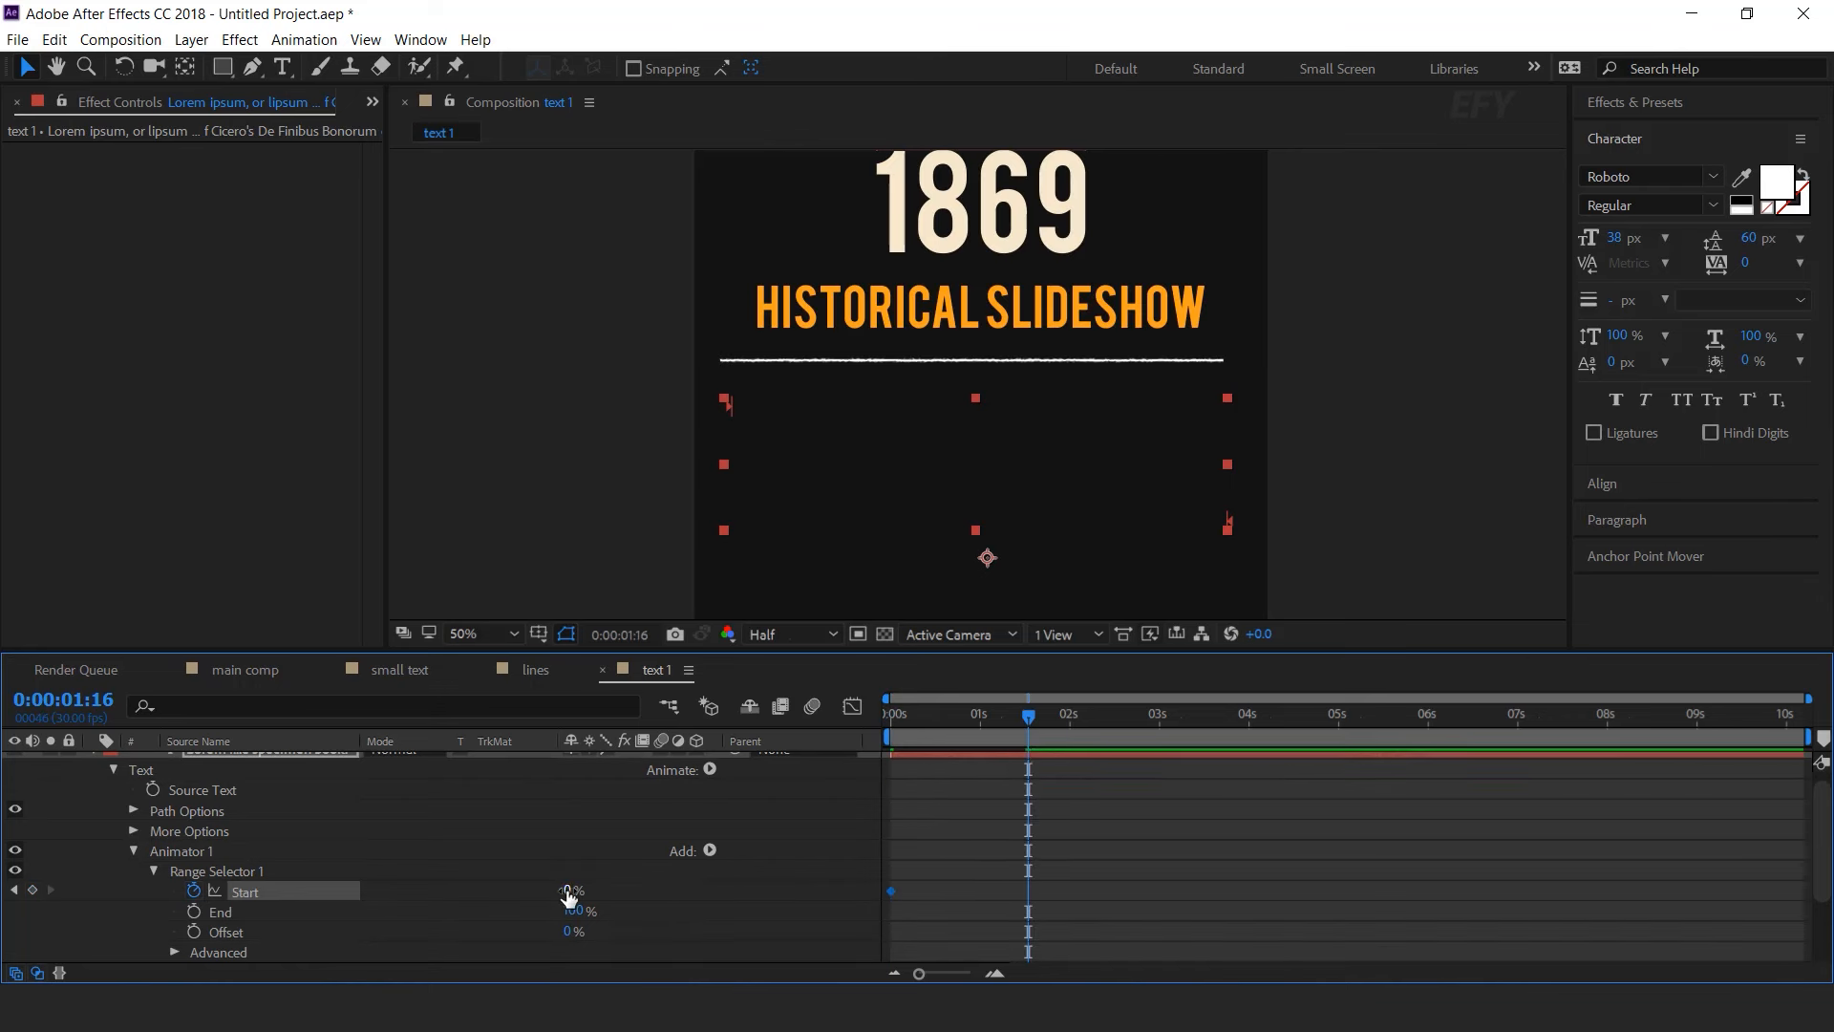
pyautogui.moveTo(578, 891); pyautogui.dragTo(1379, 879)
pyautogui.click(1378, 879)
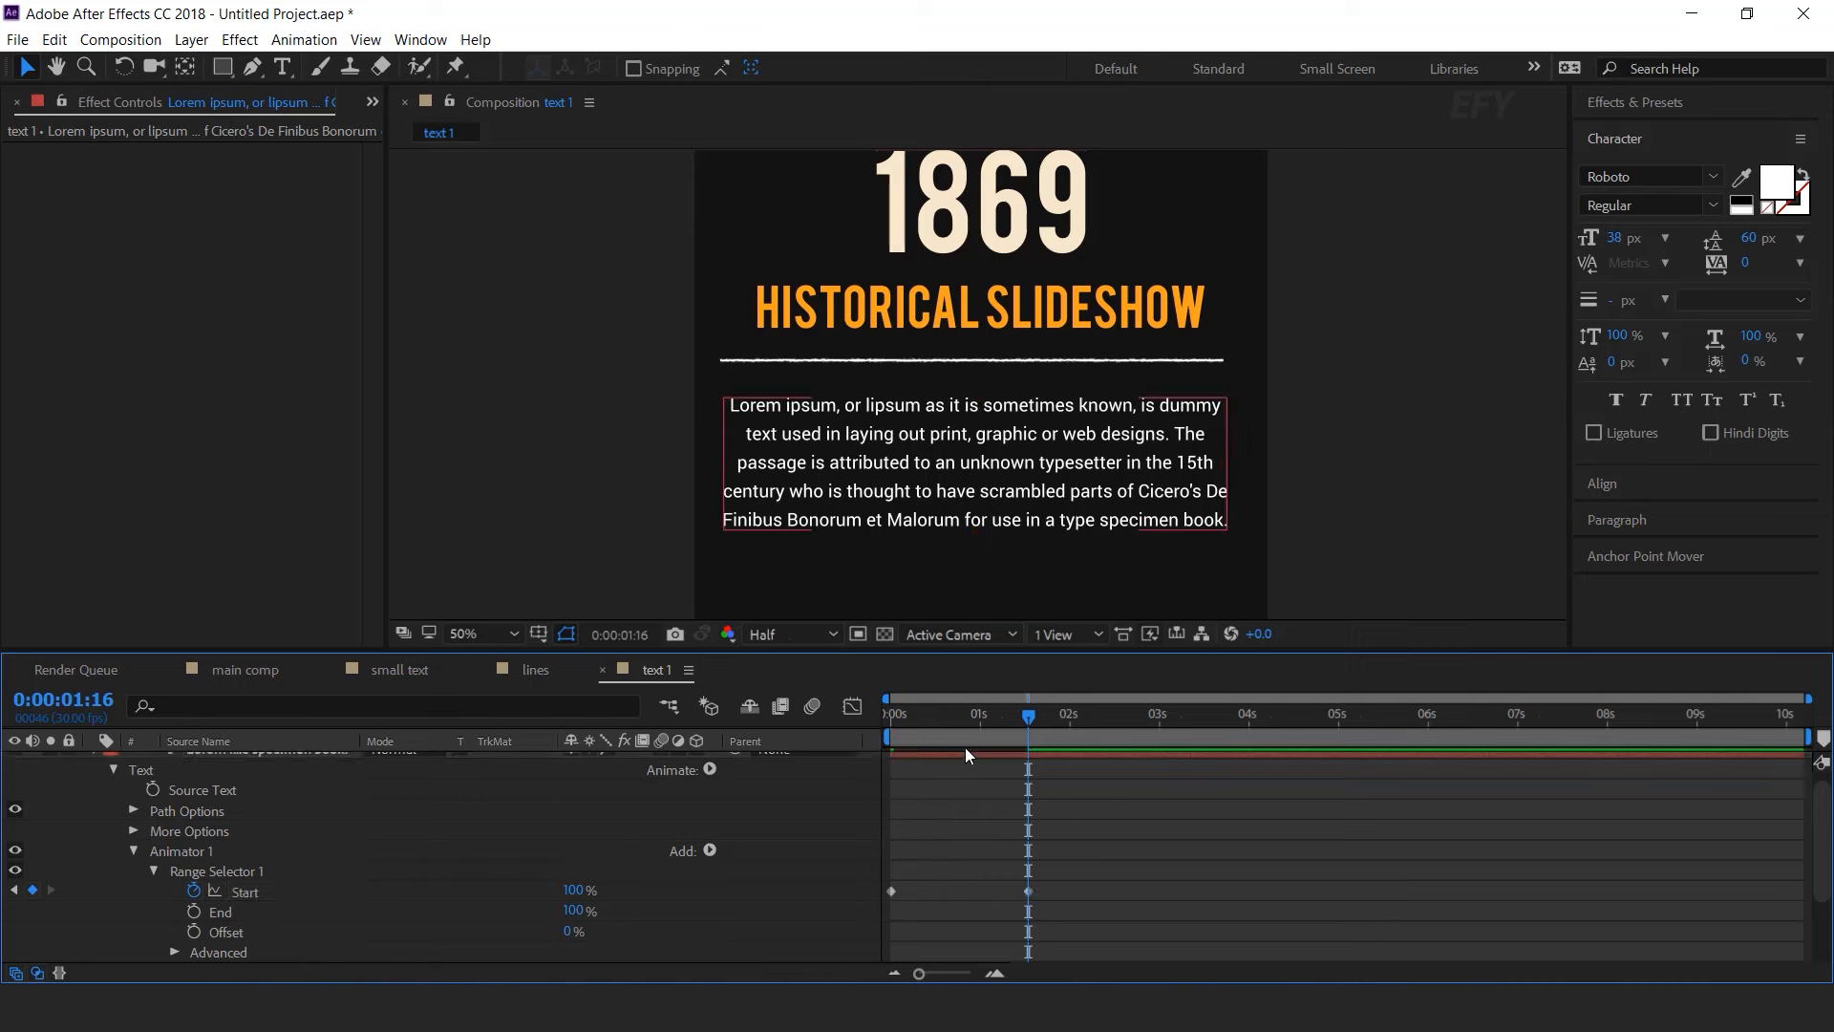
# - Preview the paragraph reveal and delay its final Start keyframe to just after 0:00:01:20
pyautogui.moveTo(964, 721); pyautogui.dragTo(685, 789)
pyautogui.press('space')
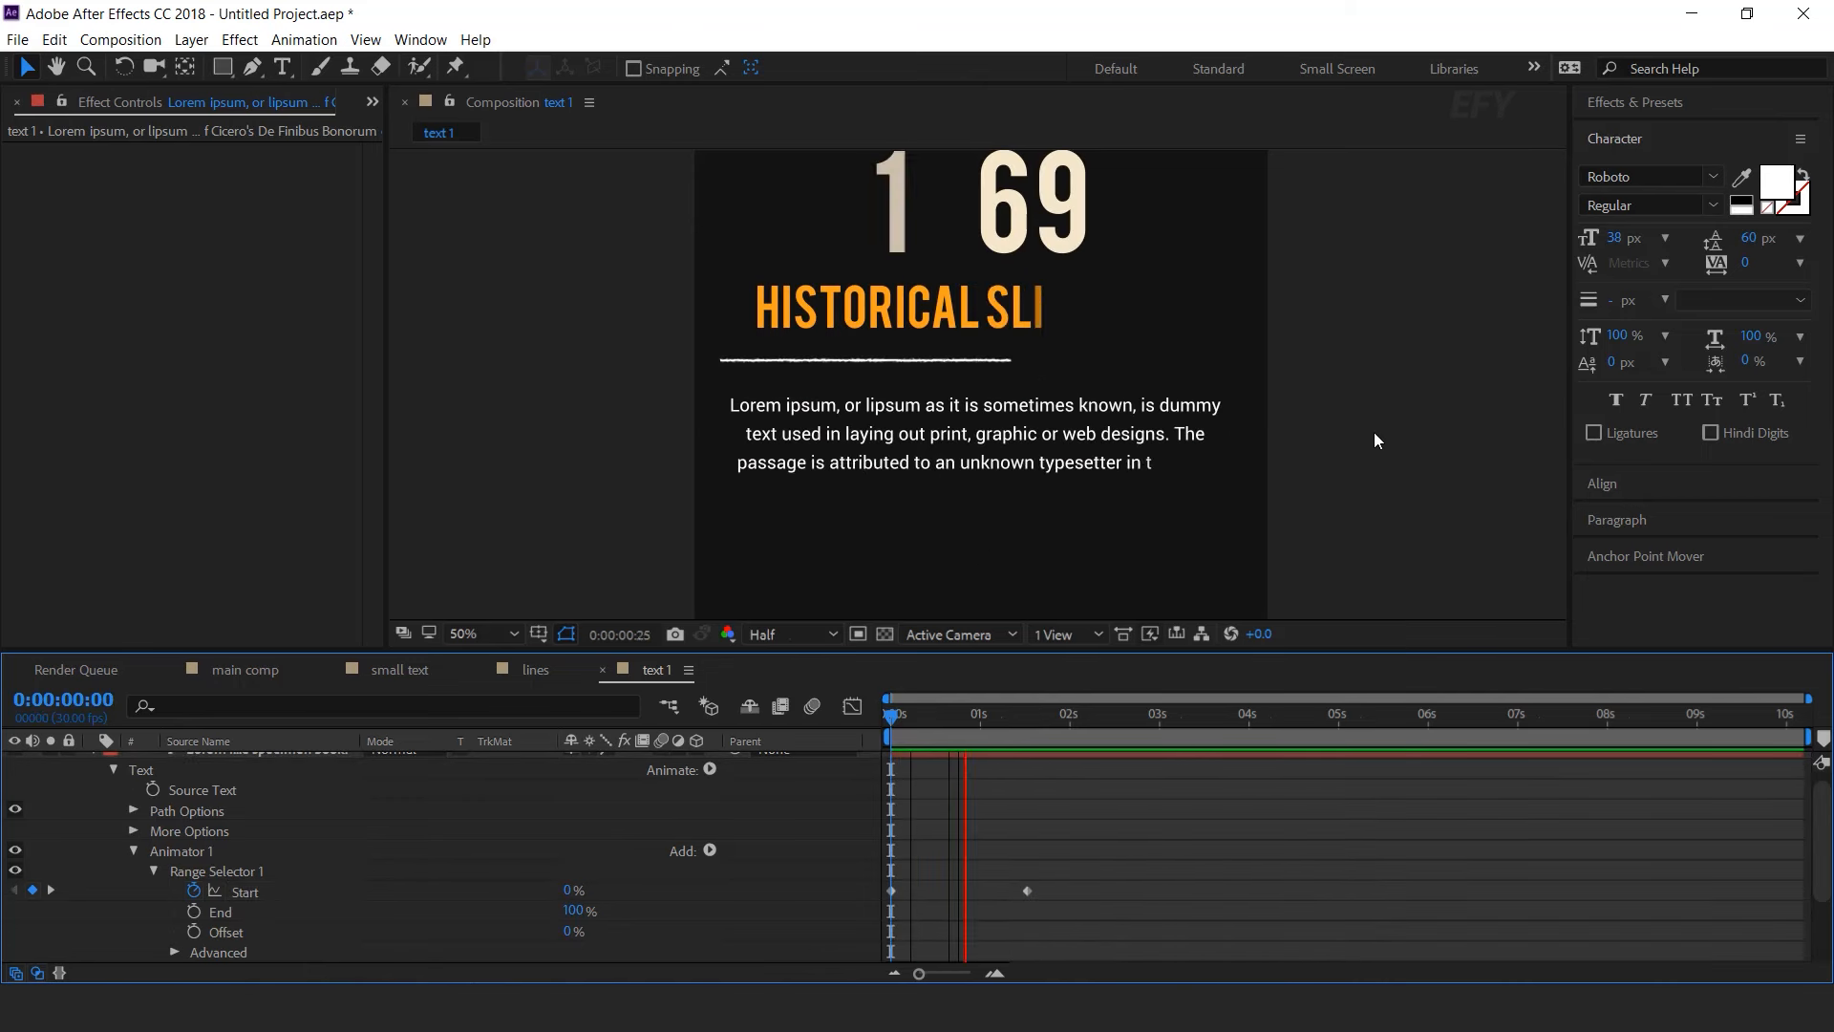
pyautogui.scroll(-2, 1376, 431)
pyautogui.click(1040, 719)
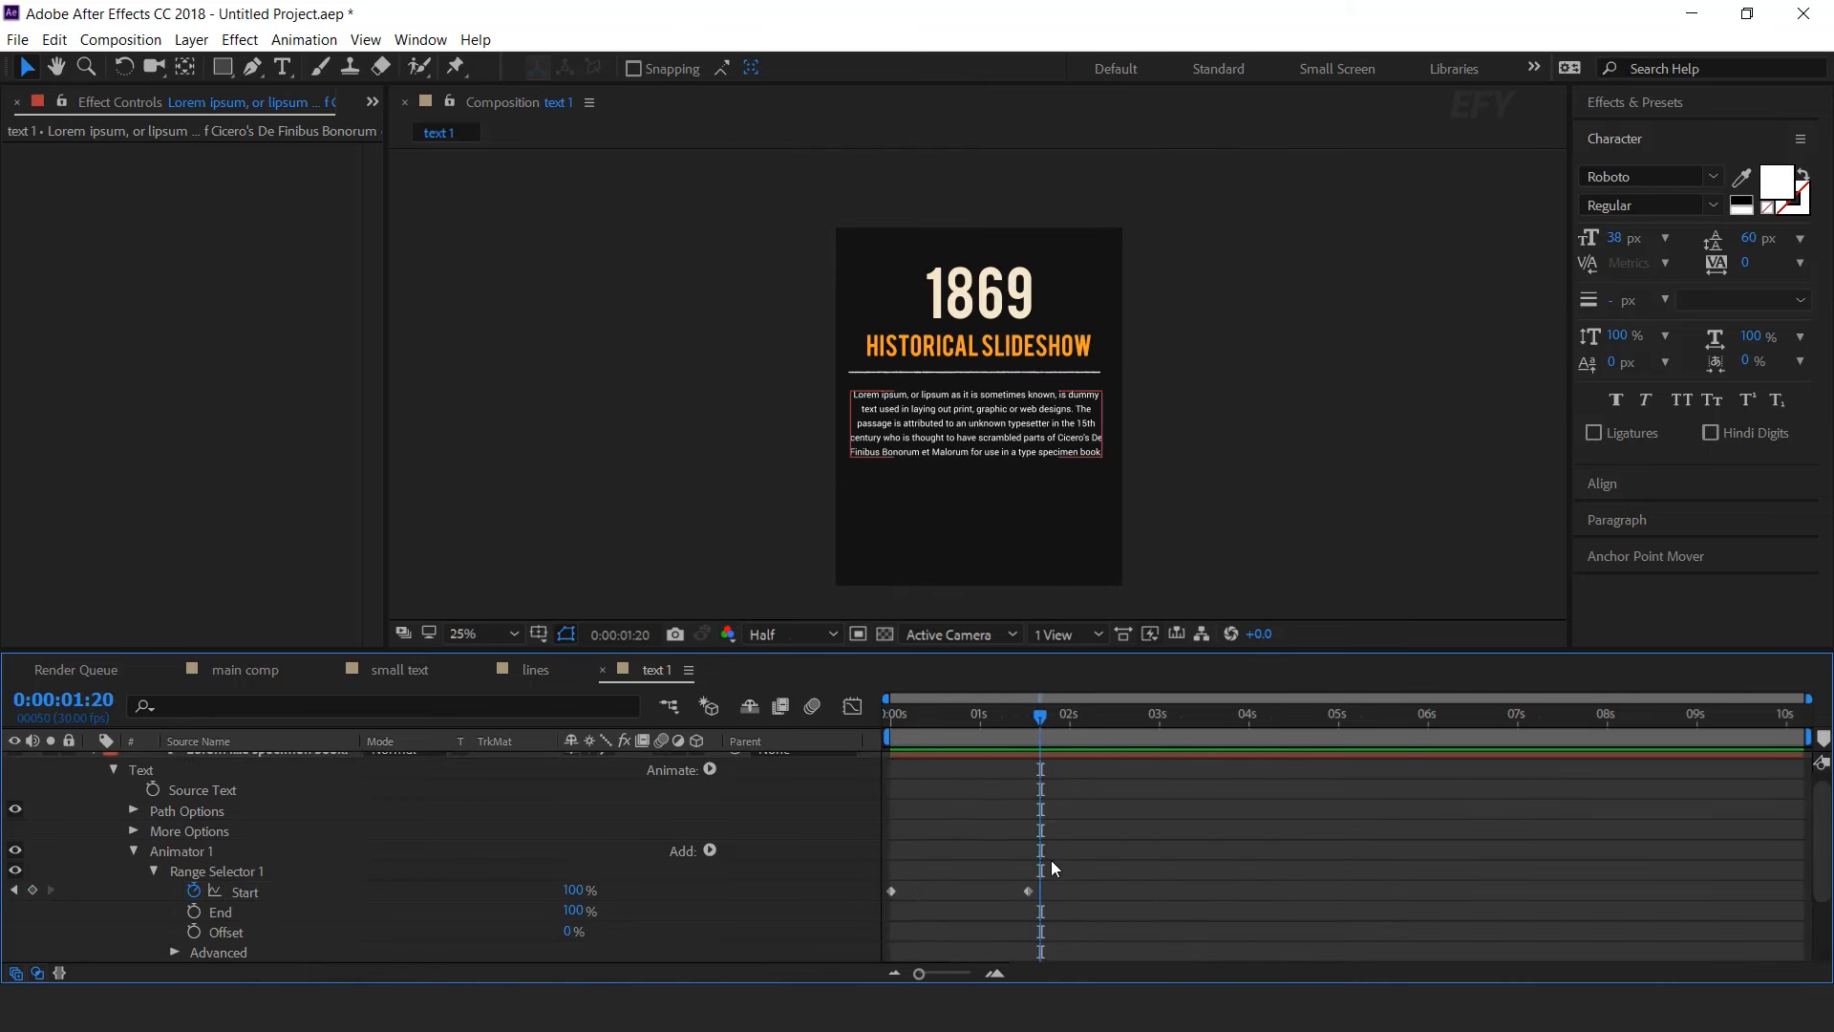
pyautogui.click(1028, 892)
pyautogui.moveTo(1049, 891); pyautogui.dragTo(1057, 852)
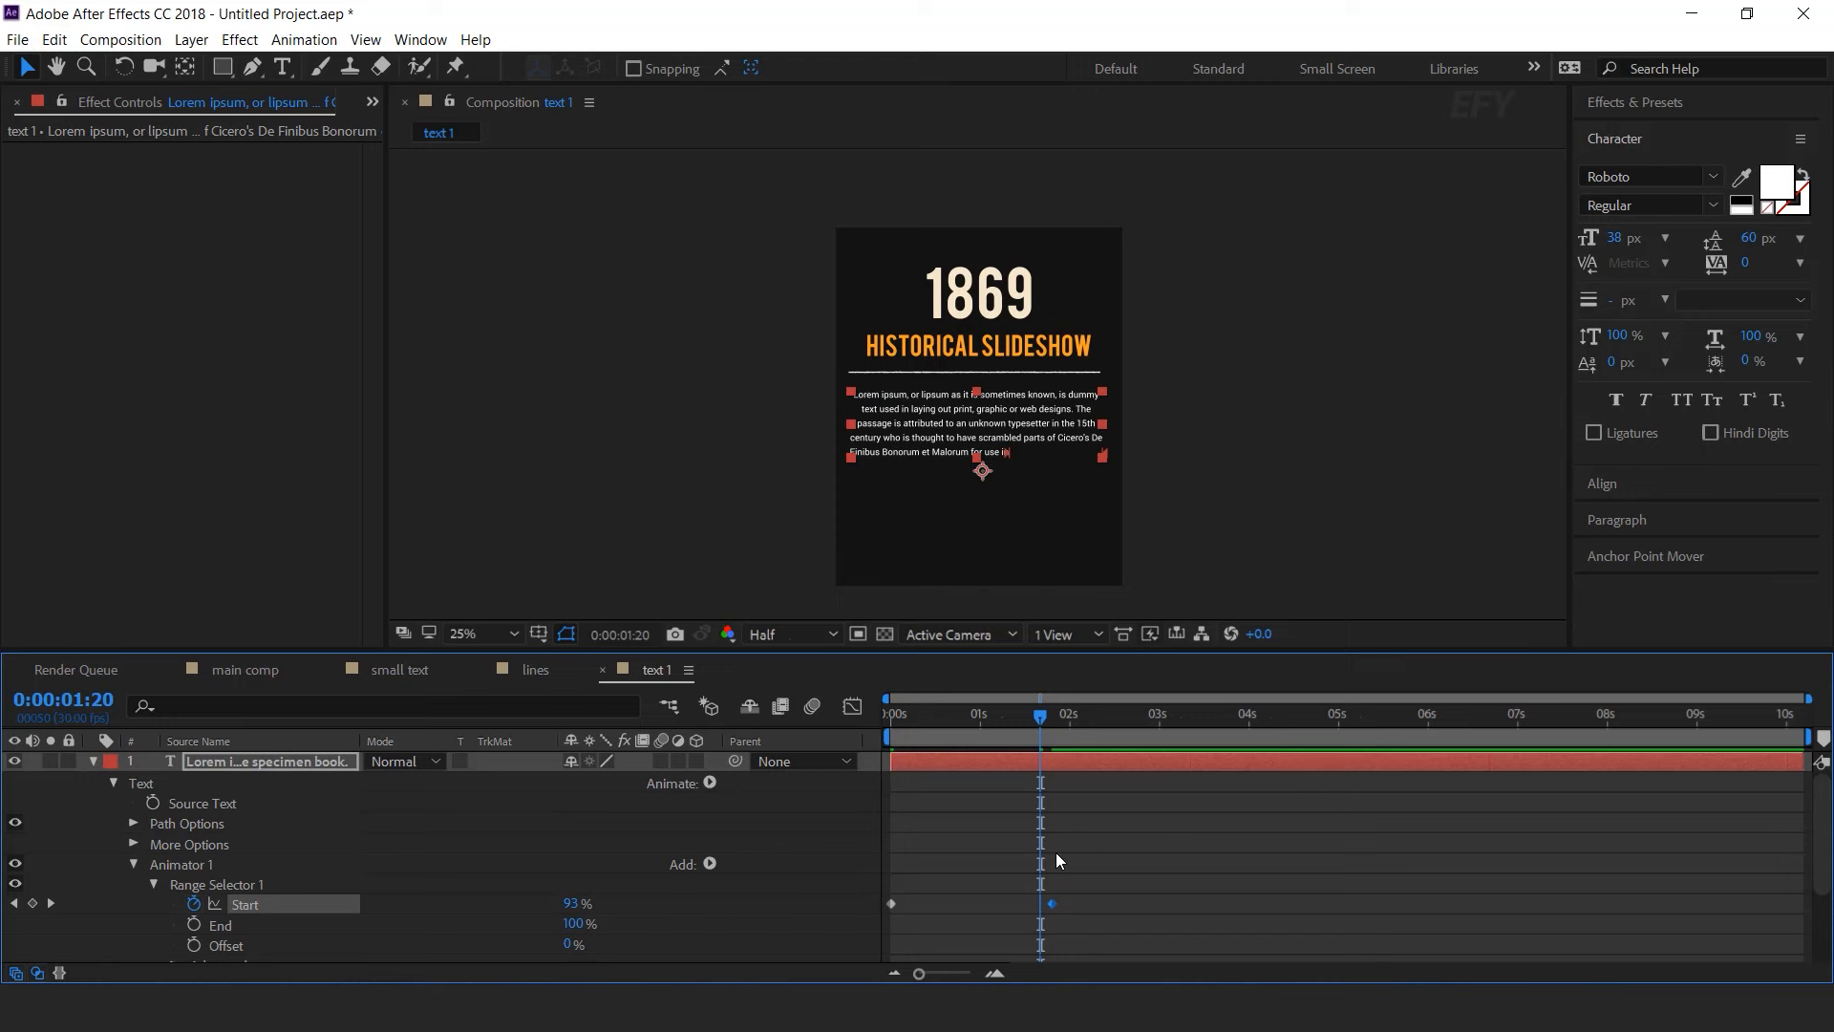
pyautogui.click(93, 760)
# - Place the text 1 composition in main comp directly below Camera 1 and make it a 3D layer
pyautogui.click(245, 670)
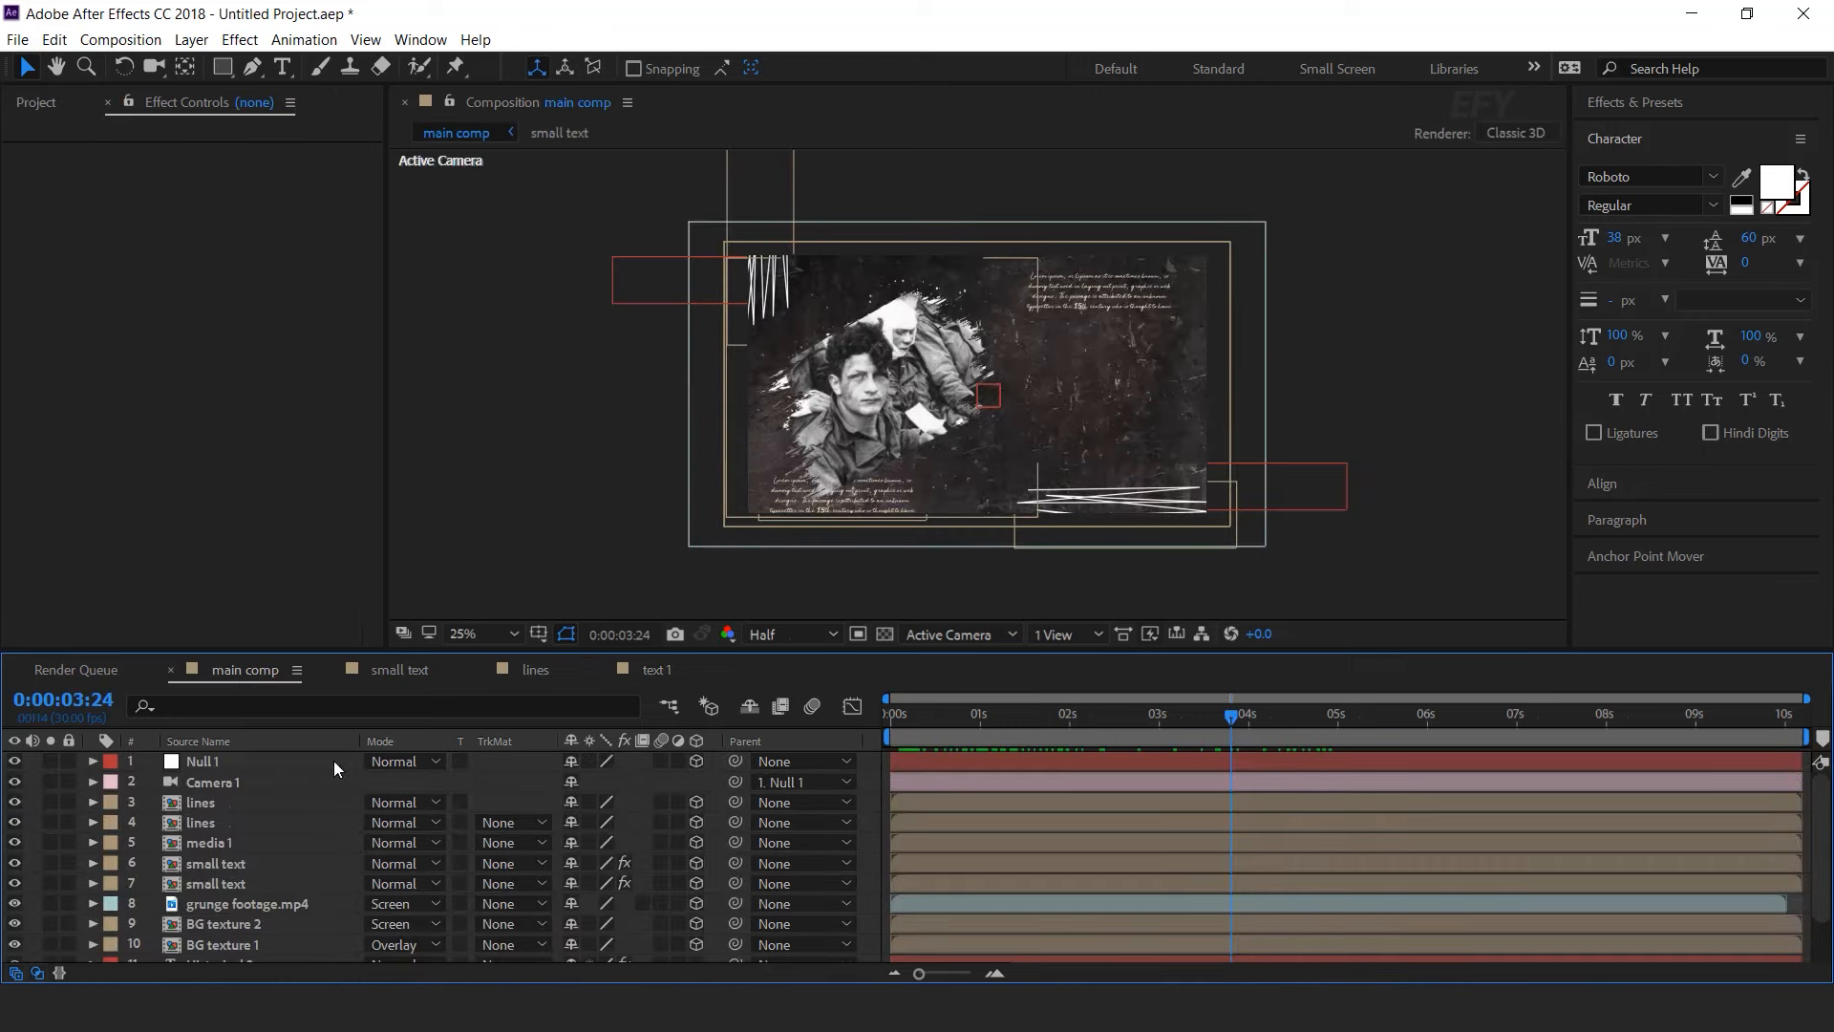
pyautogui.click(40, 100)
pyautogui.click(71, 592)
pyautogui.click(44, 551)
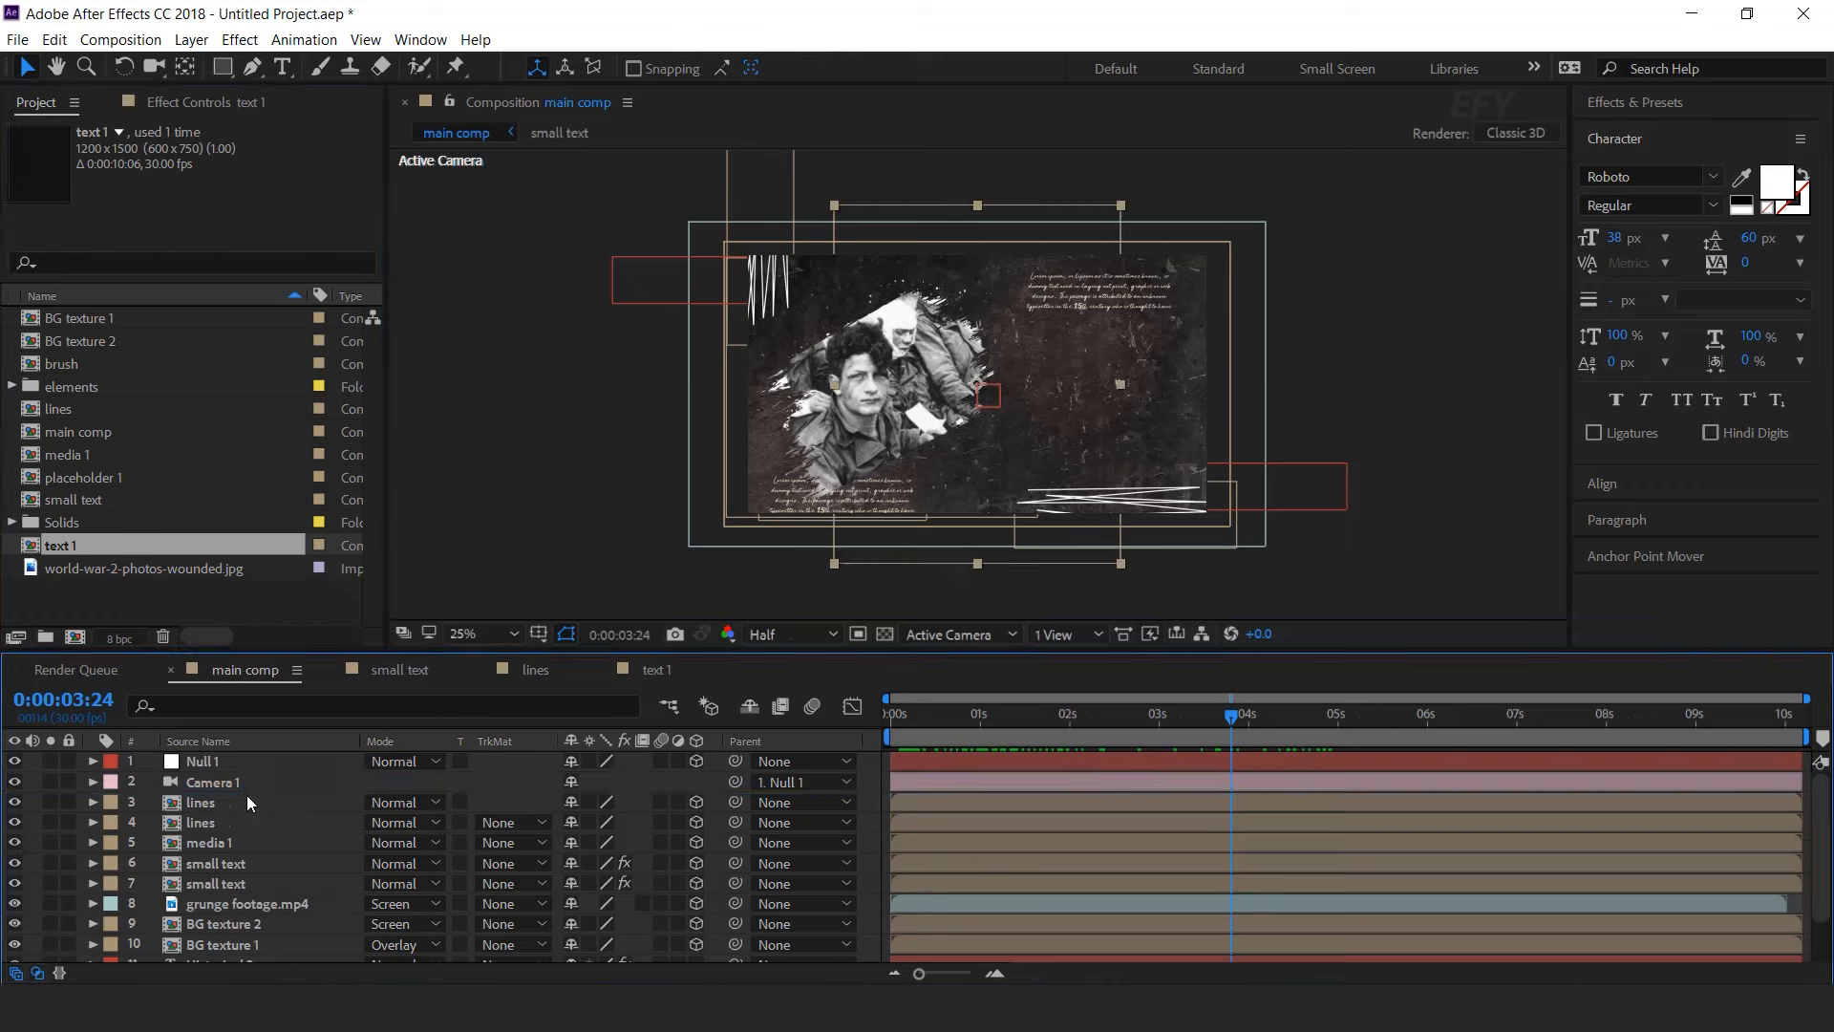
pyautogui.moveTo(246, 794); pyautogui.dragTo(249, 797)
# - Show two views, Top and Active Camera, and position the text 1 layer beside the soldiers photo
pyautogui.click(1058, 634)
pyautogui.click(1089, 679)
pyautogui.moveTo(684, 411); pyautogui.dragTo(685, 397)
pyautogui.moveTo(1396, 384)
pyautogui.mouseDown()
pyautogui.moveTo(1419, 378)
pyautogui.moveTo(1405, 410)
pyautogui.mouseUp()
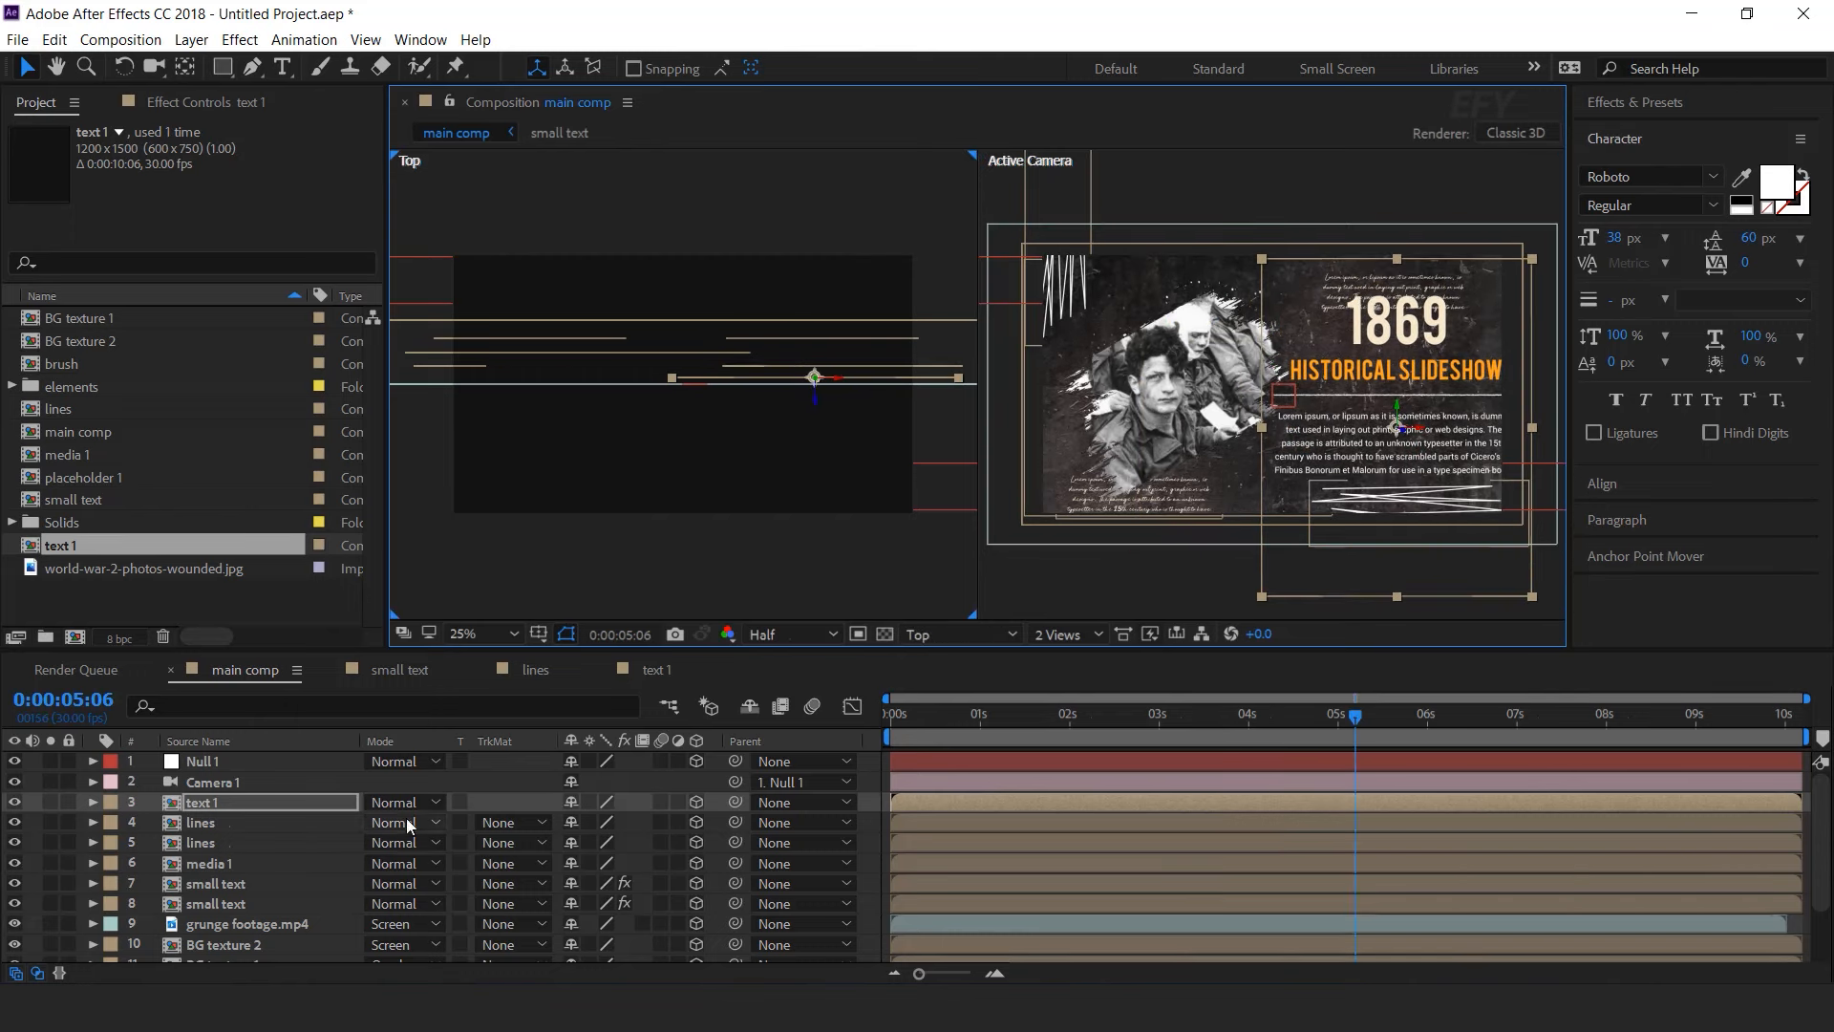
# - Scale the text 1 layer uniformly to 80%, push it farther back in depth and return to a single view
pyautogui.press('s')
pyautogui.click(672, 823)
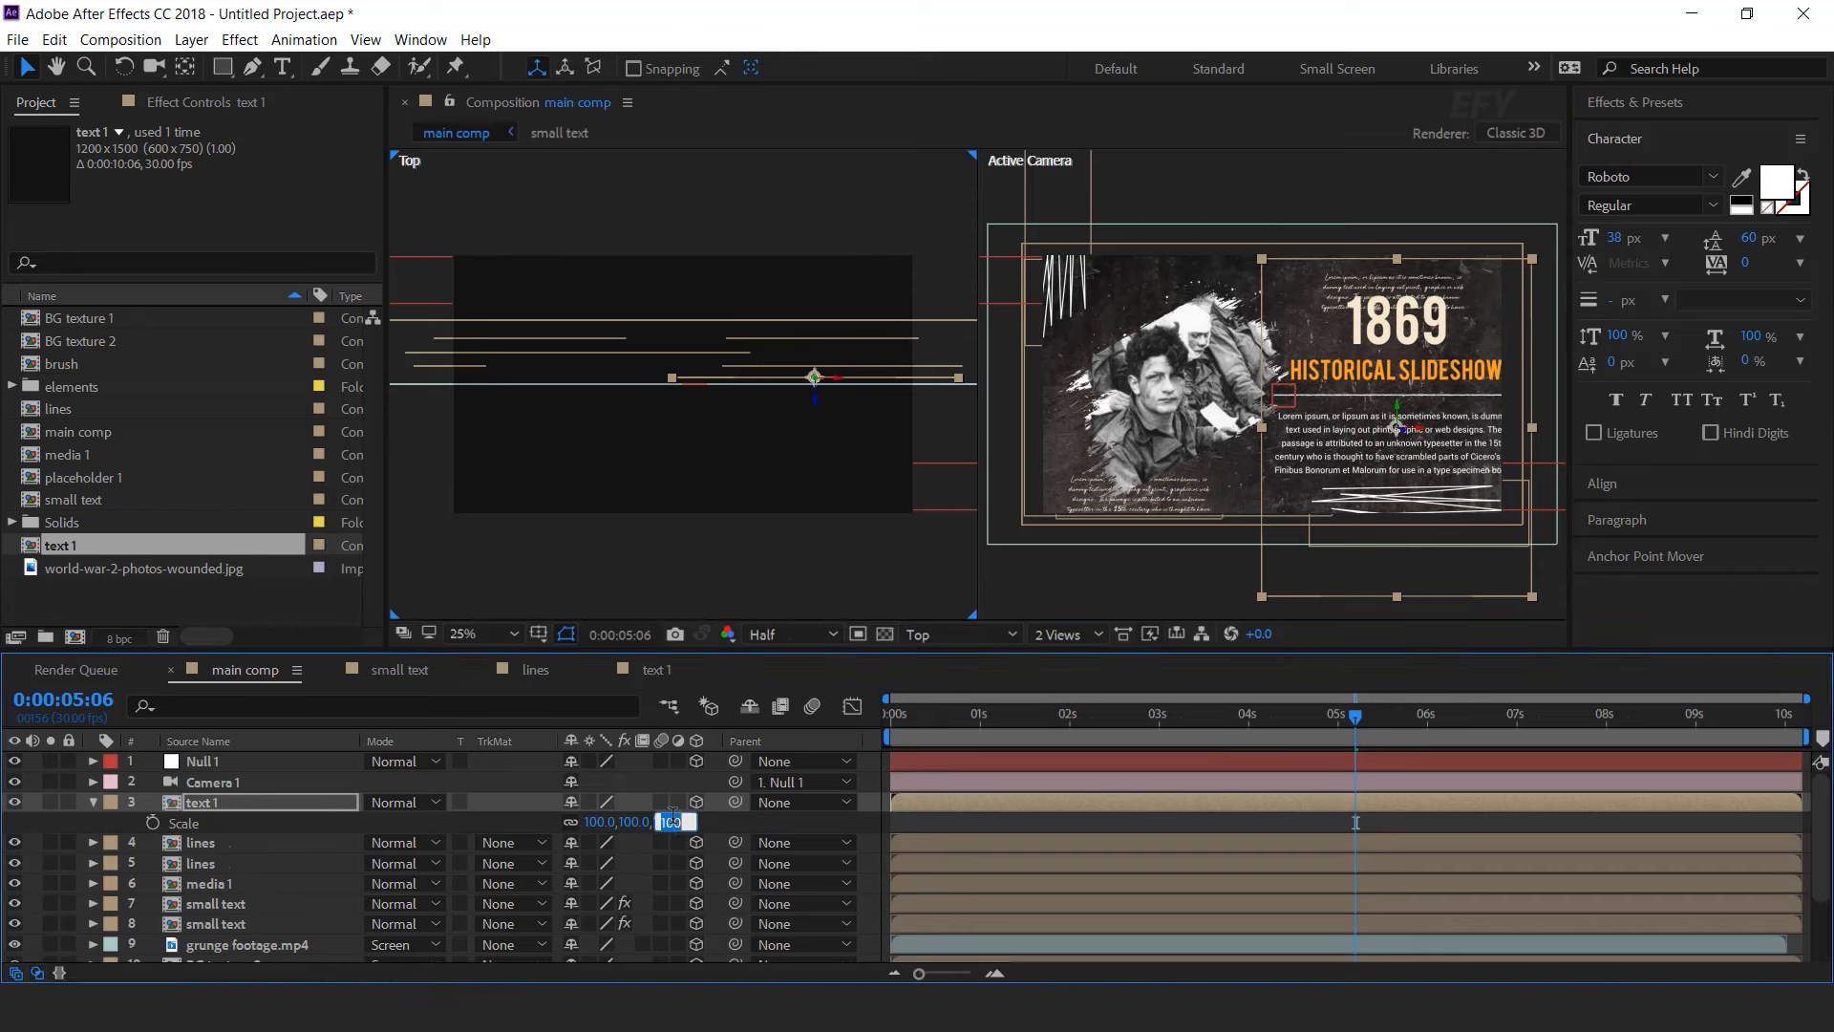
pyautogui.press('Return')
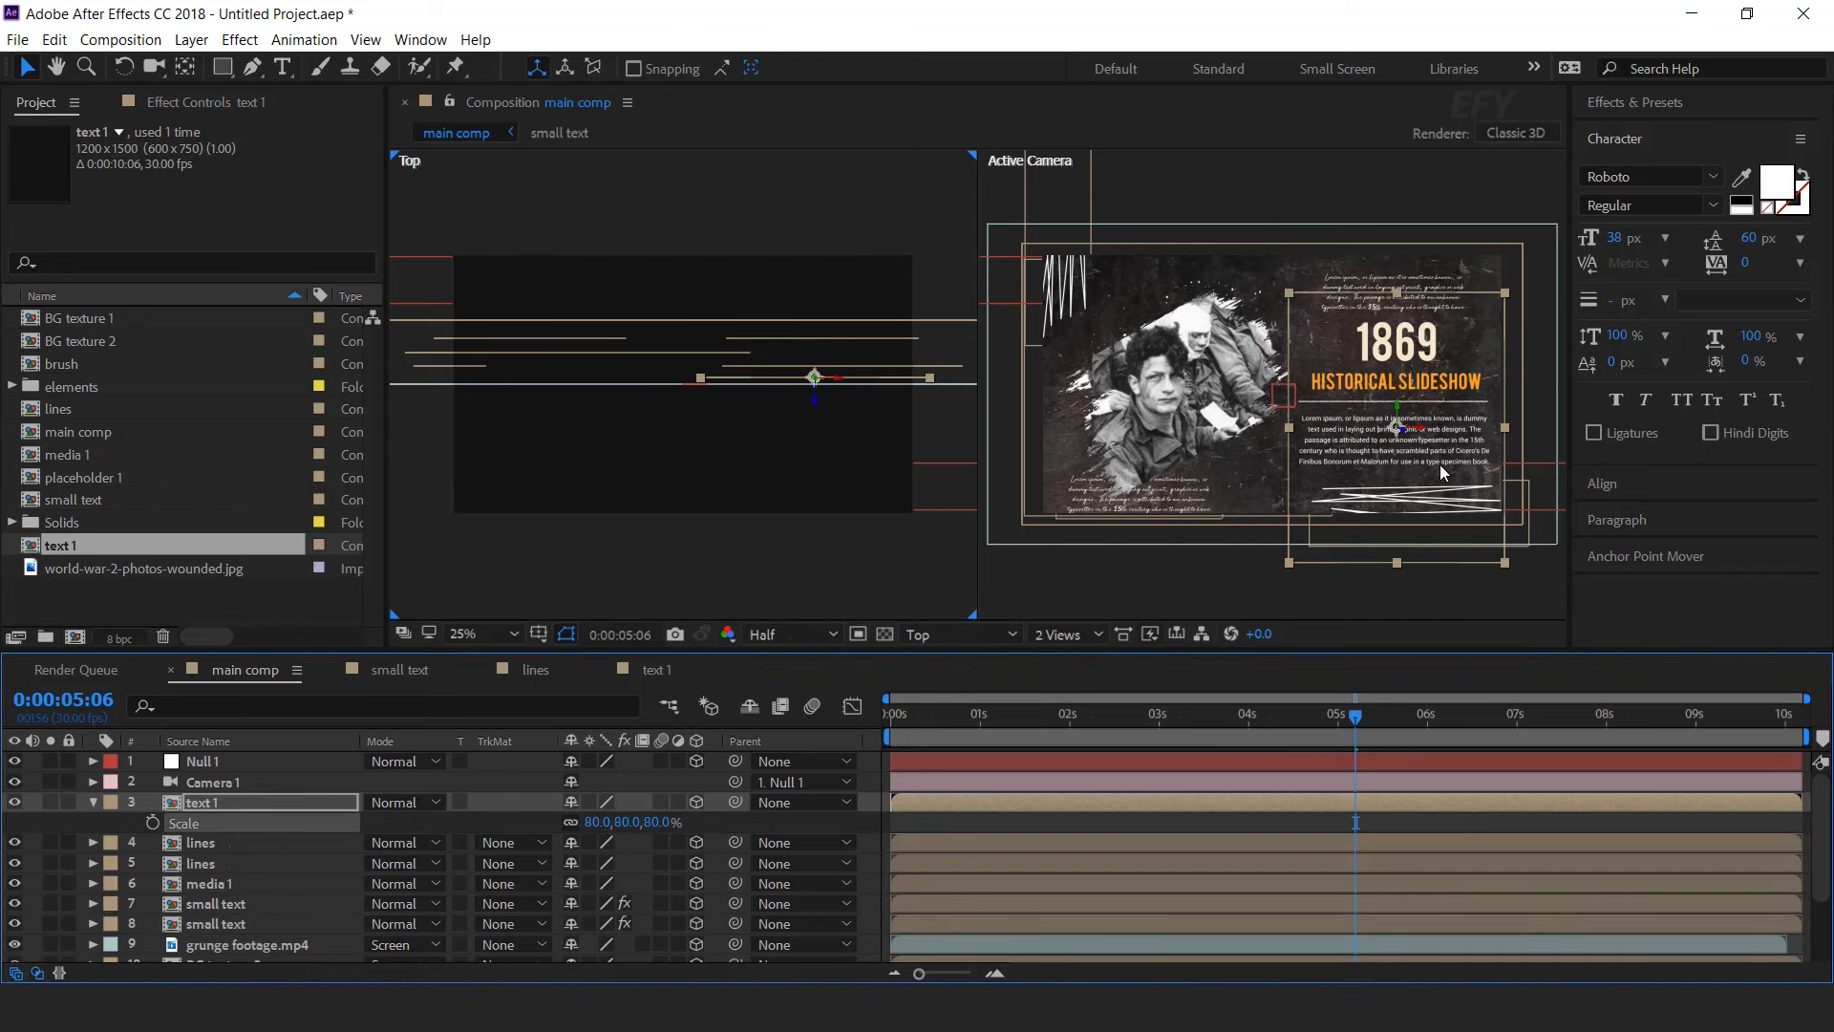
pyautogui.moveTo(815, 400); pyautogui.dragTo(814, 379)
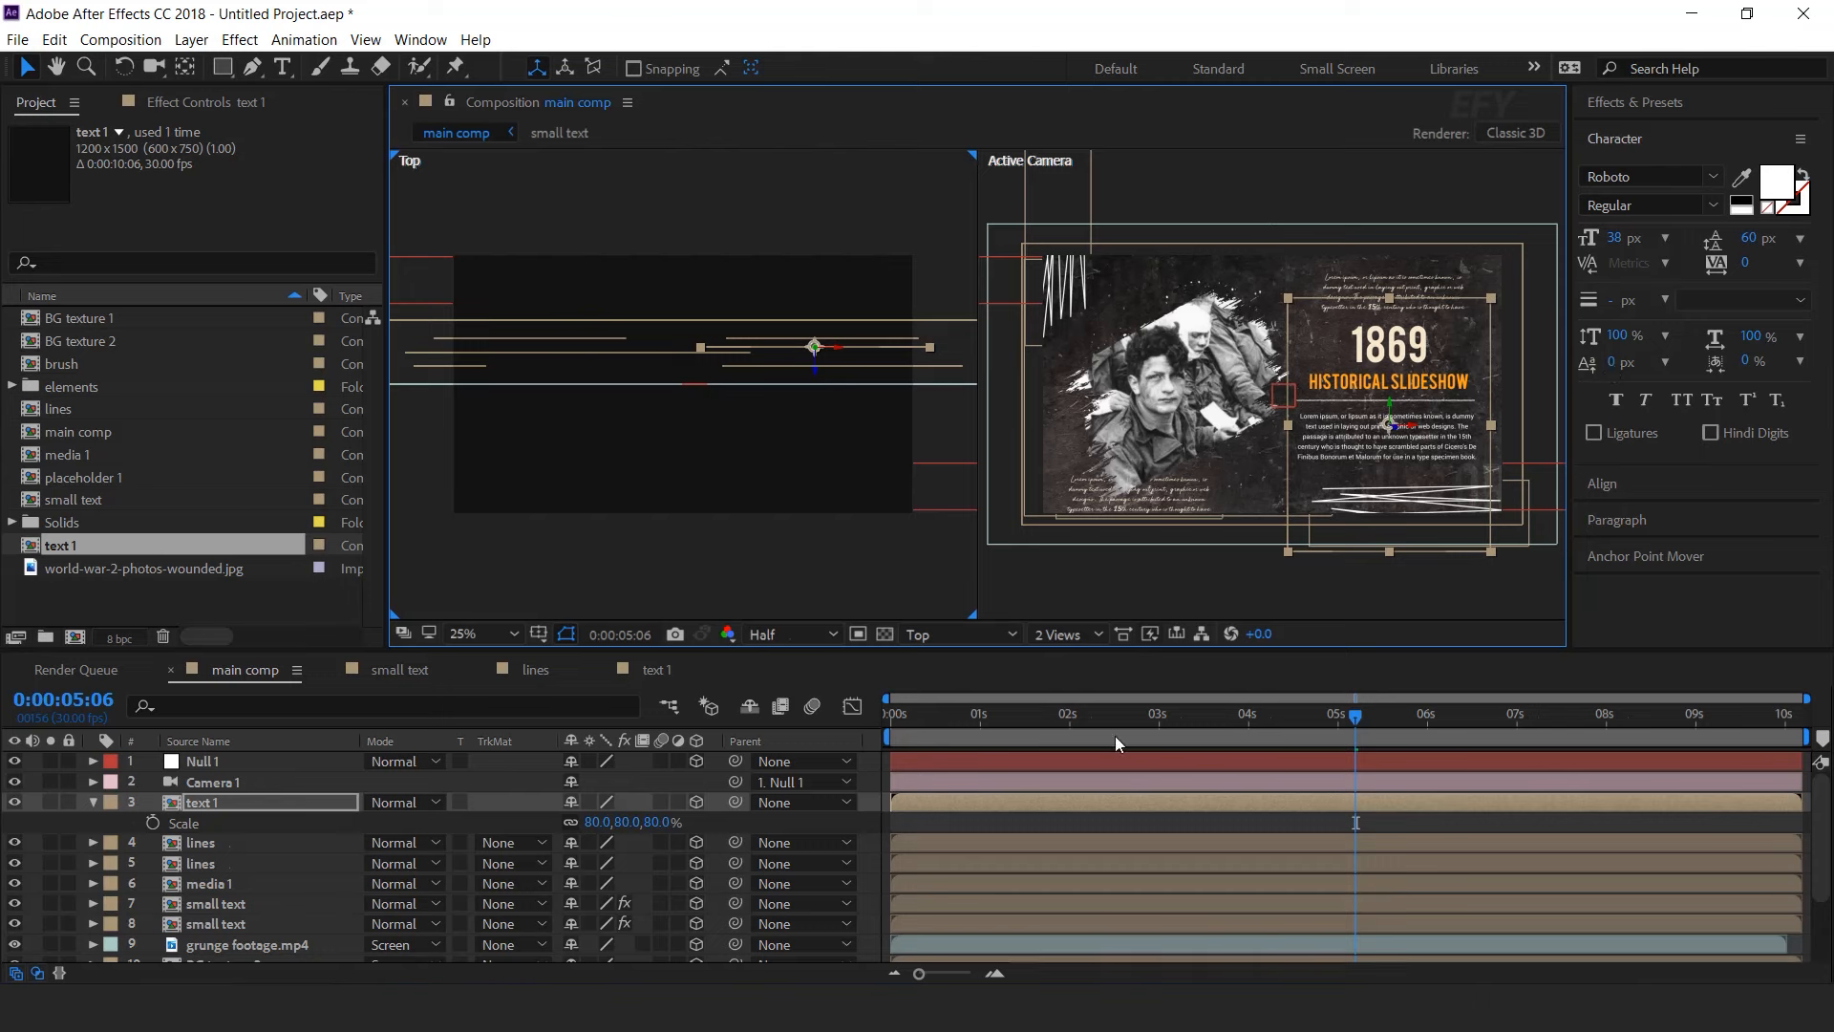
pyautogui.click(1068, 634)
pyautogui.click(1090, 666)
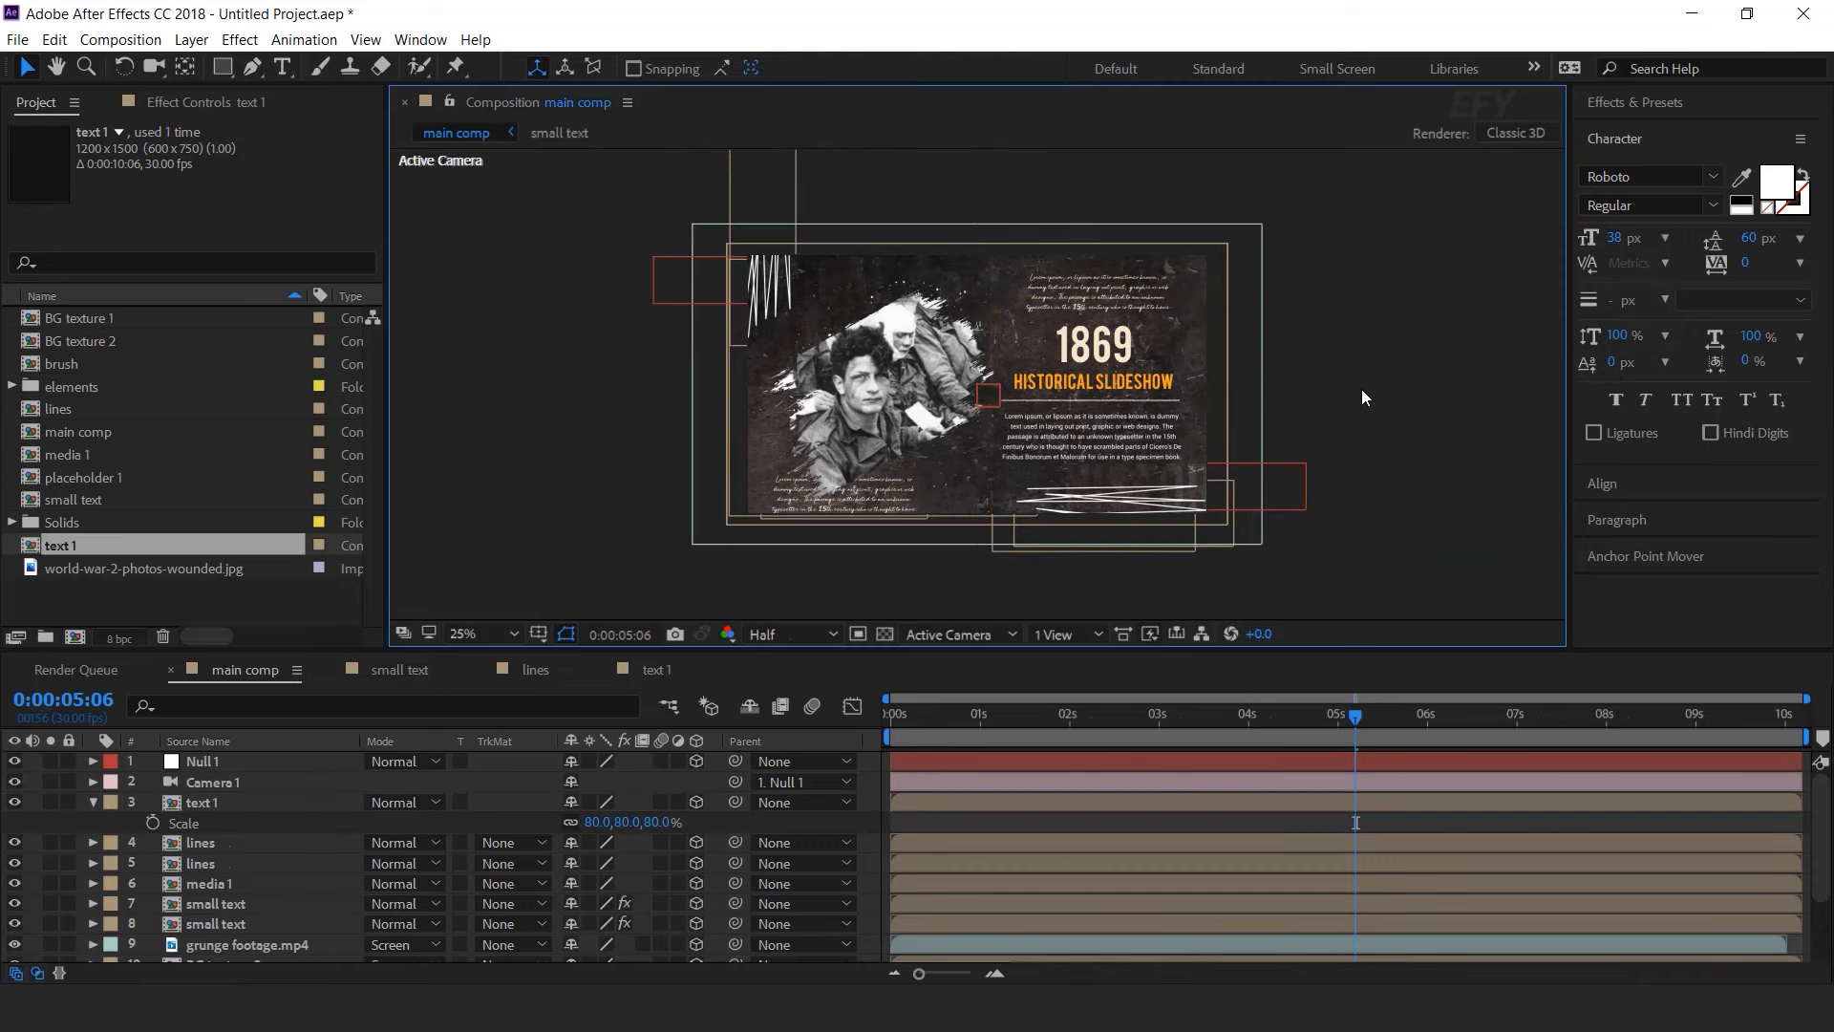
# - Check the text 1 placement up close and shift the scribbled lines beneath the paragraph slightly left
pyautogui.scroll(2, 1248, 420)
pyautogui.moveTo(1232, 412); pyautogui.dragTo(1083, 435)
pyautogui.click(201, 803)
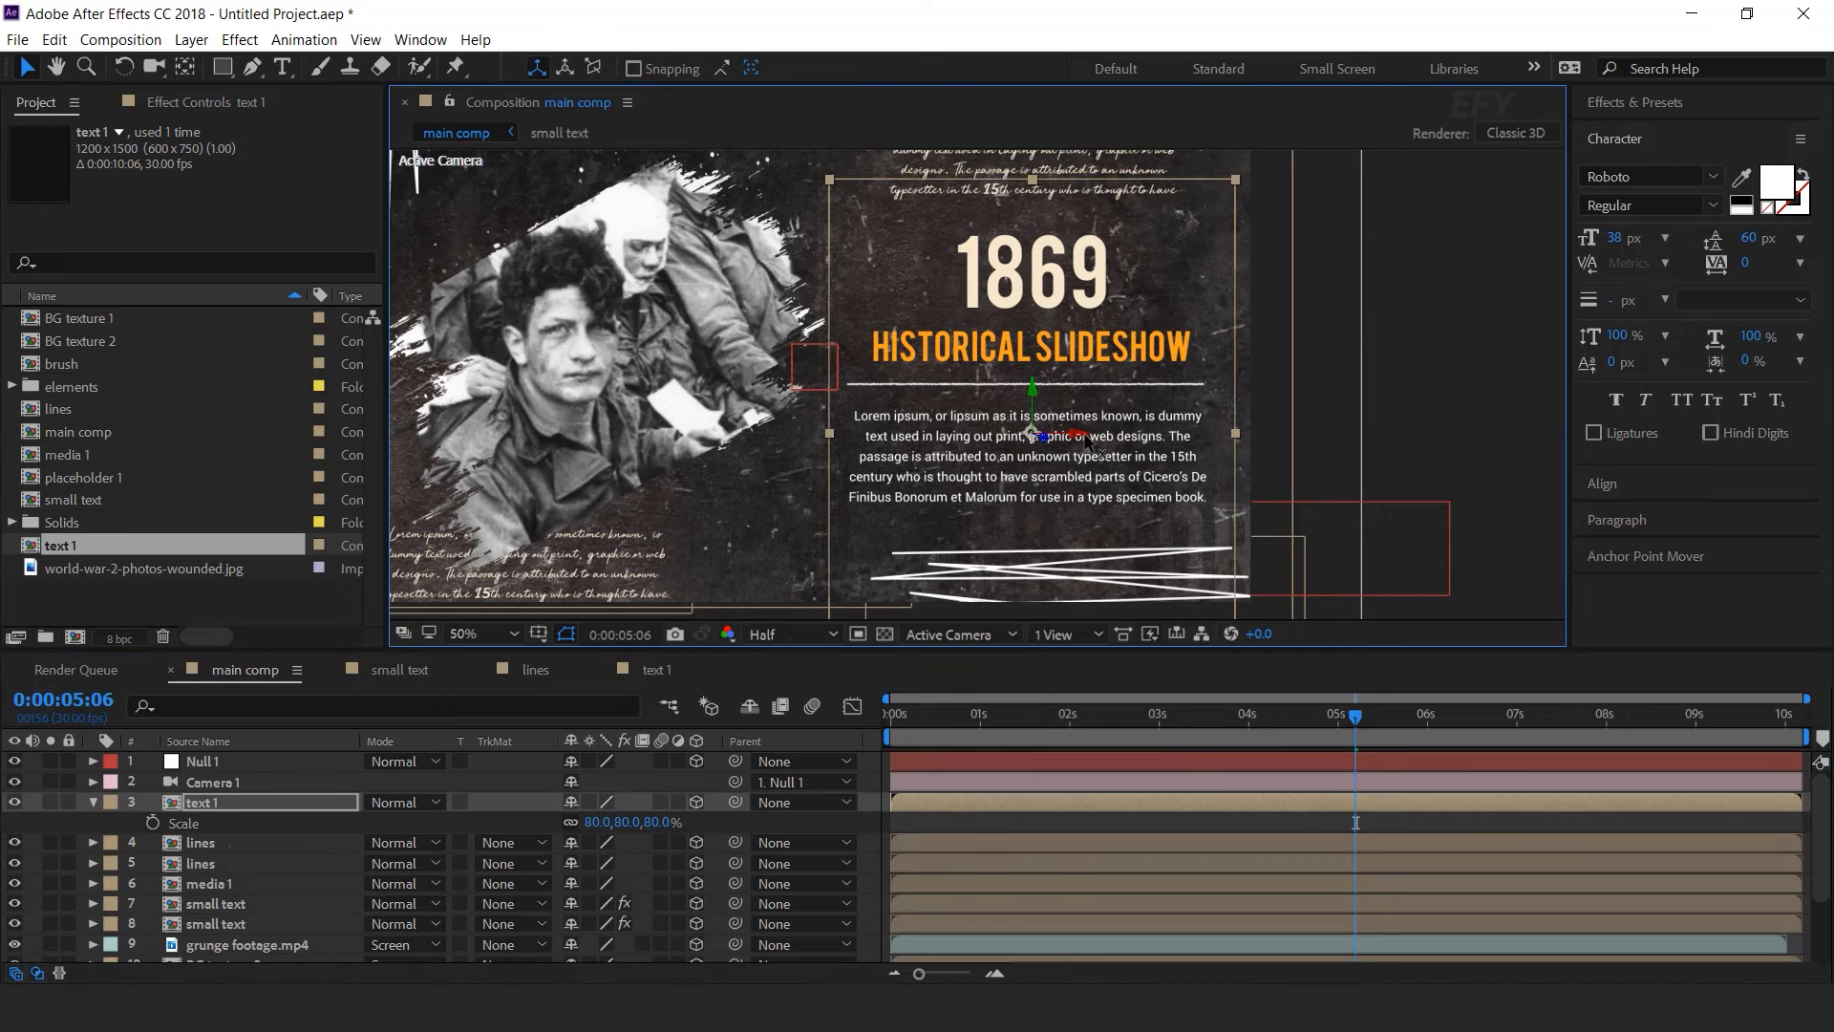
pyautogui.moveTo(1401, 415); pyautogui.dragTo(1400, 384)
pyautogui.moveTo(1128, 573); pyautogui.dragTo(1112, 585)
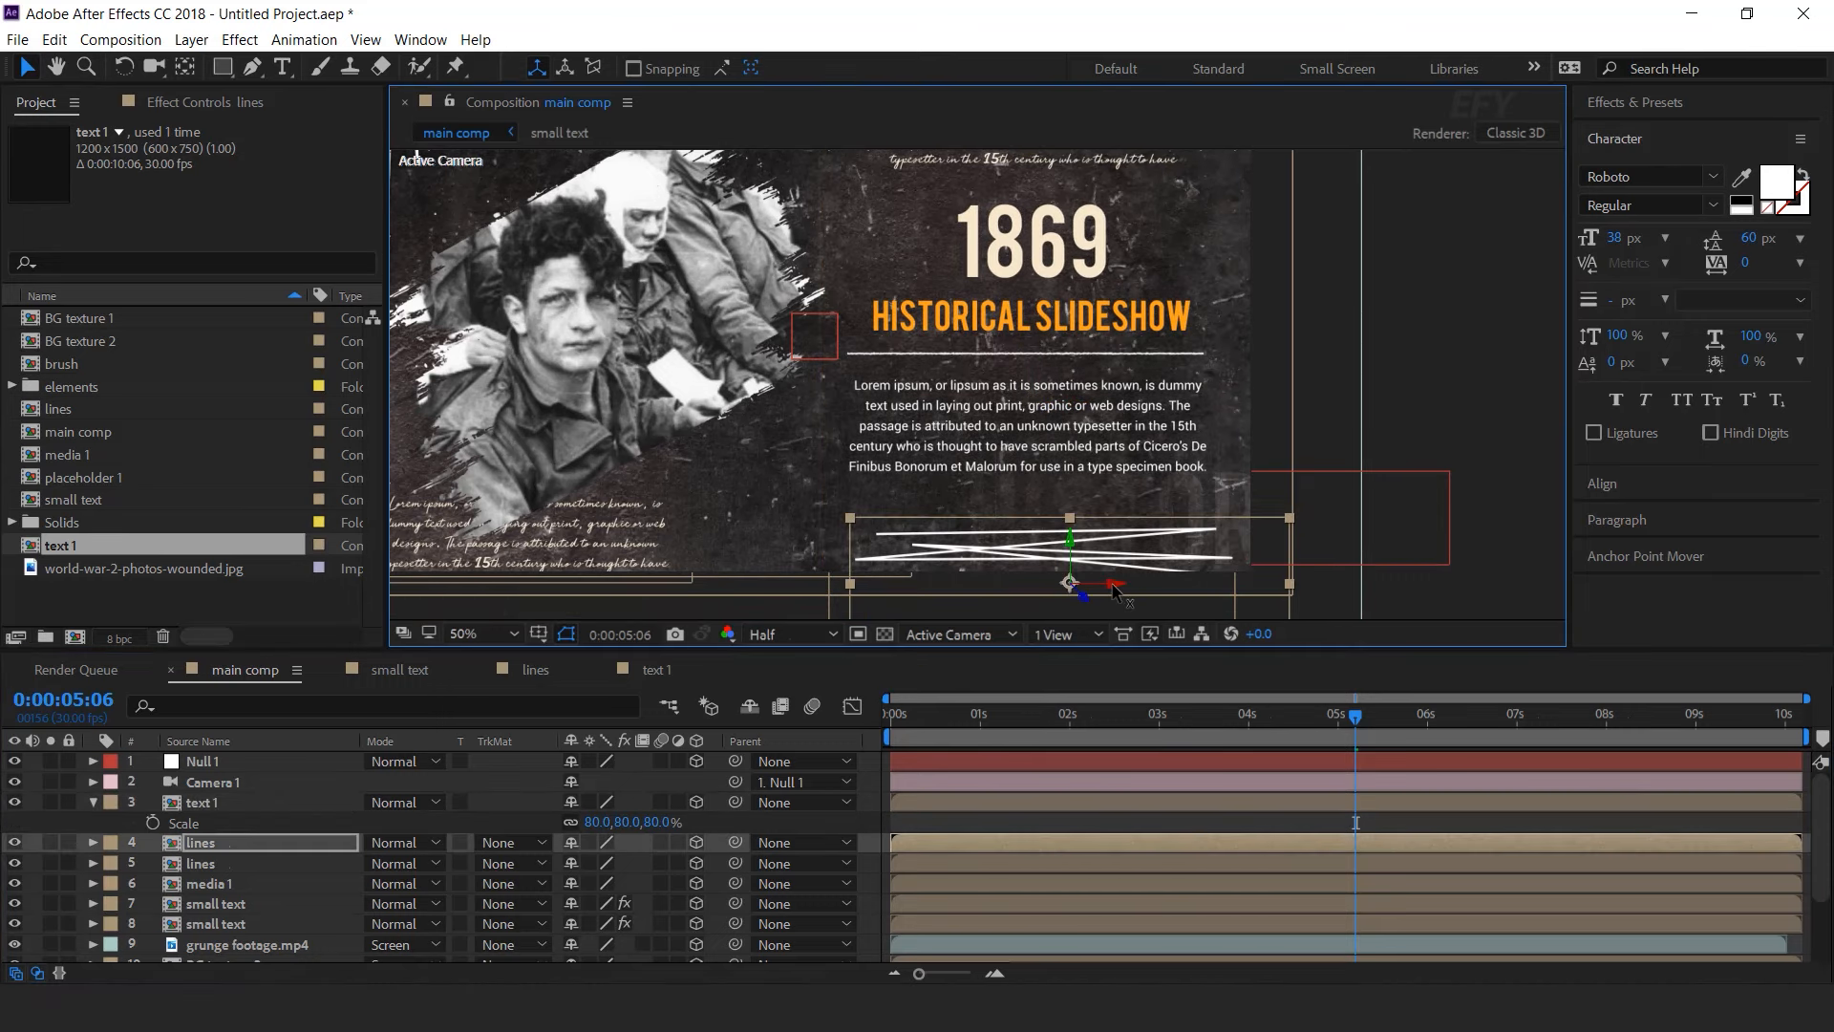
# - Collapse the text 1 layer's properties and preview the main comp animation from the first frame
pyautogui.click(1420, 348)
pyautogui.click(951, 714)
pyautogui.press('Home')
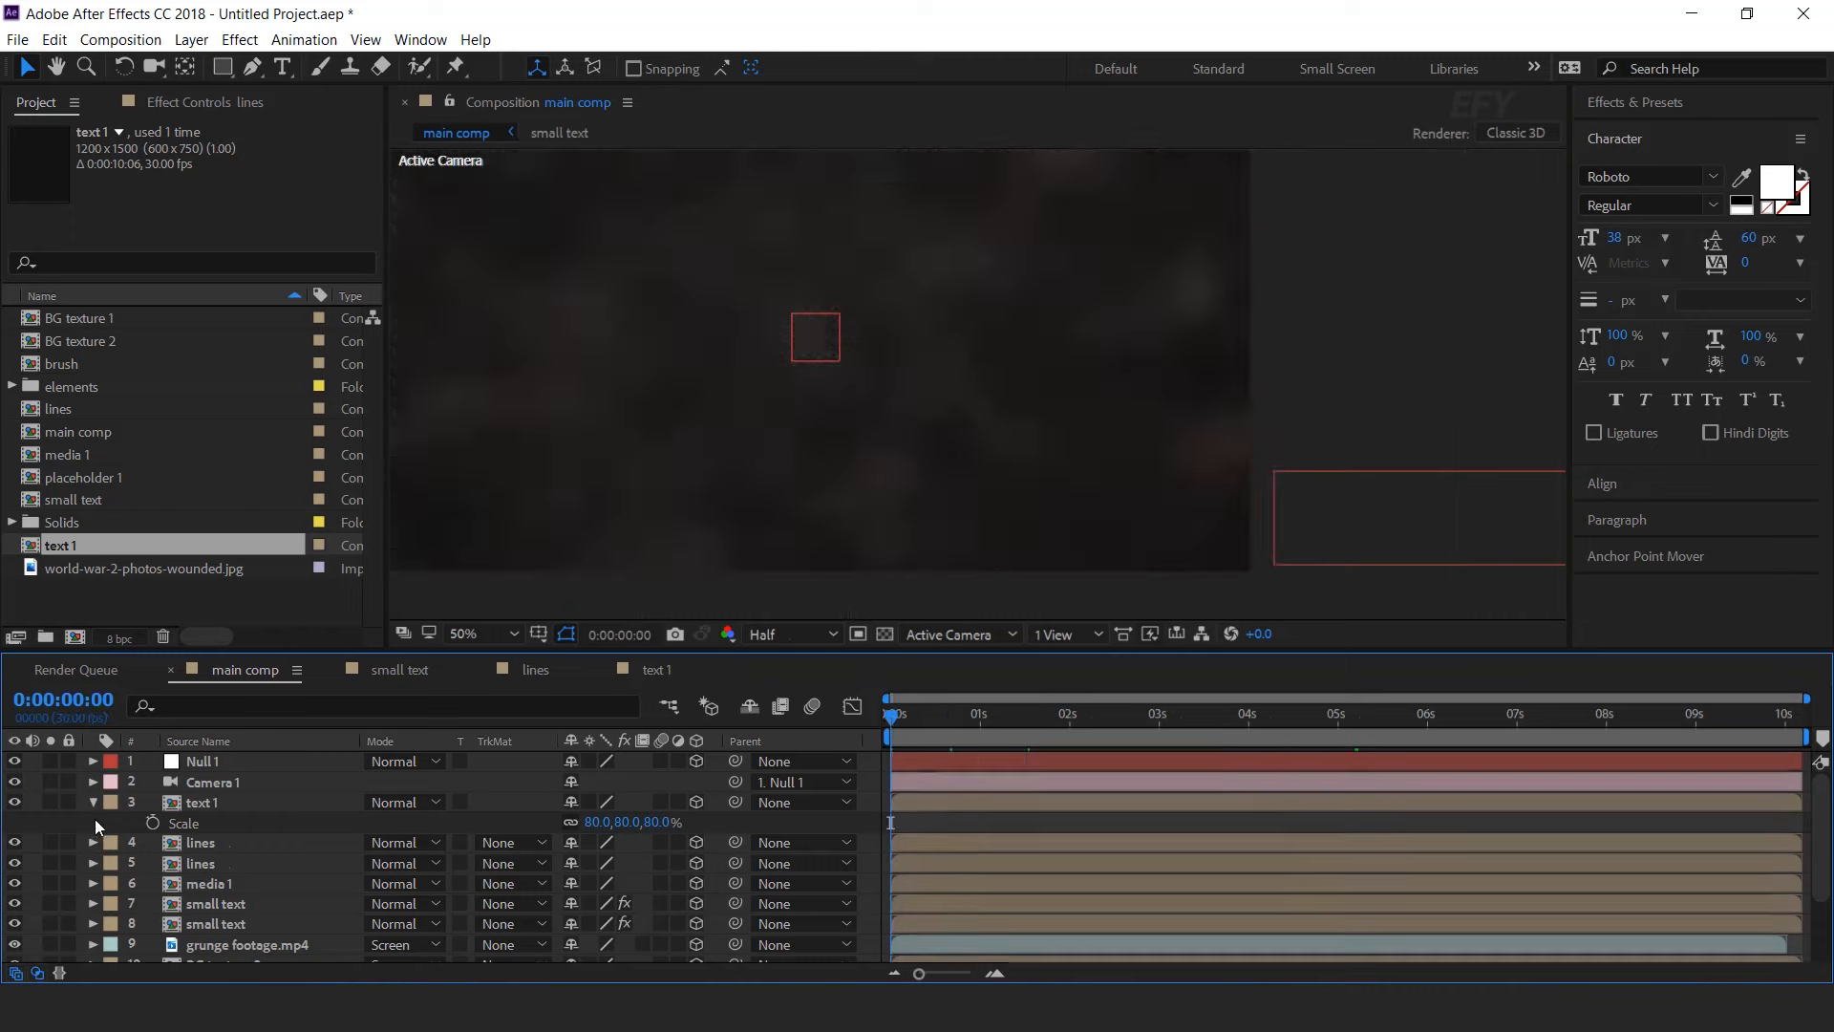
pyautogui.click(96, 806)
pyautogui.moveTo(1319, 344); pyautogui.dragTo(1408, 393)
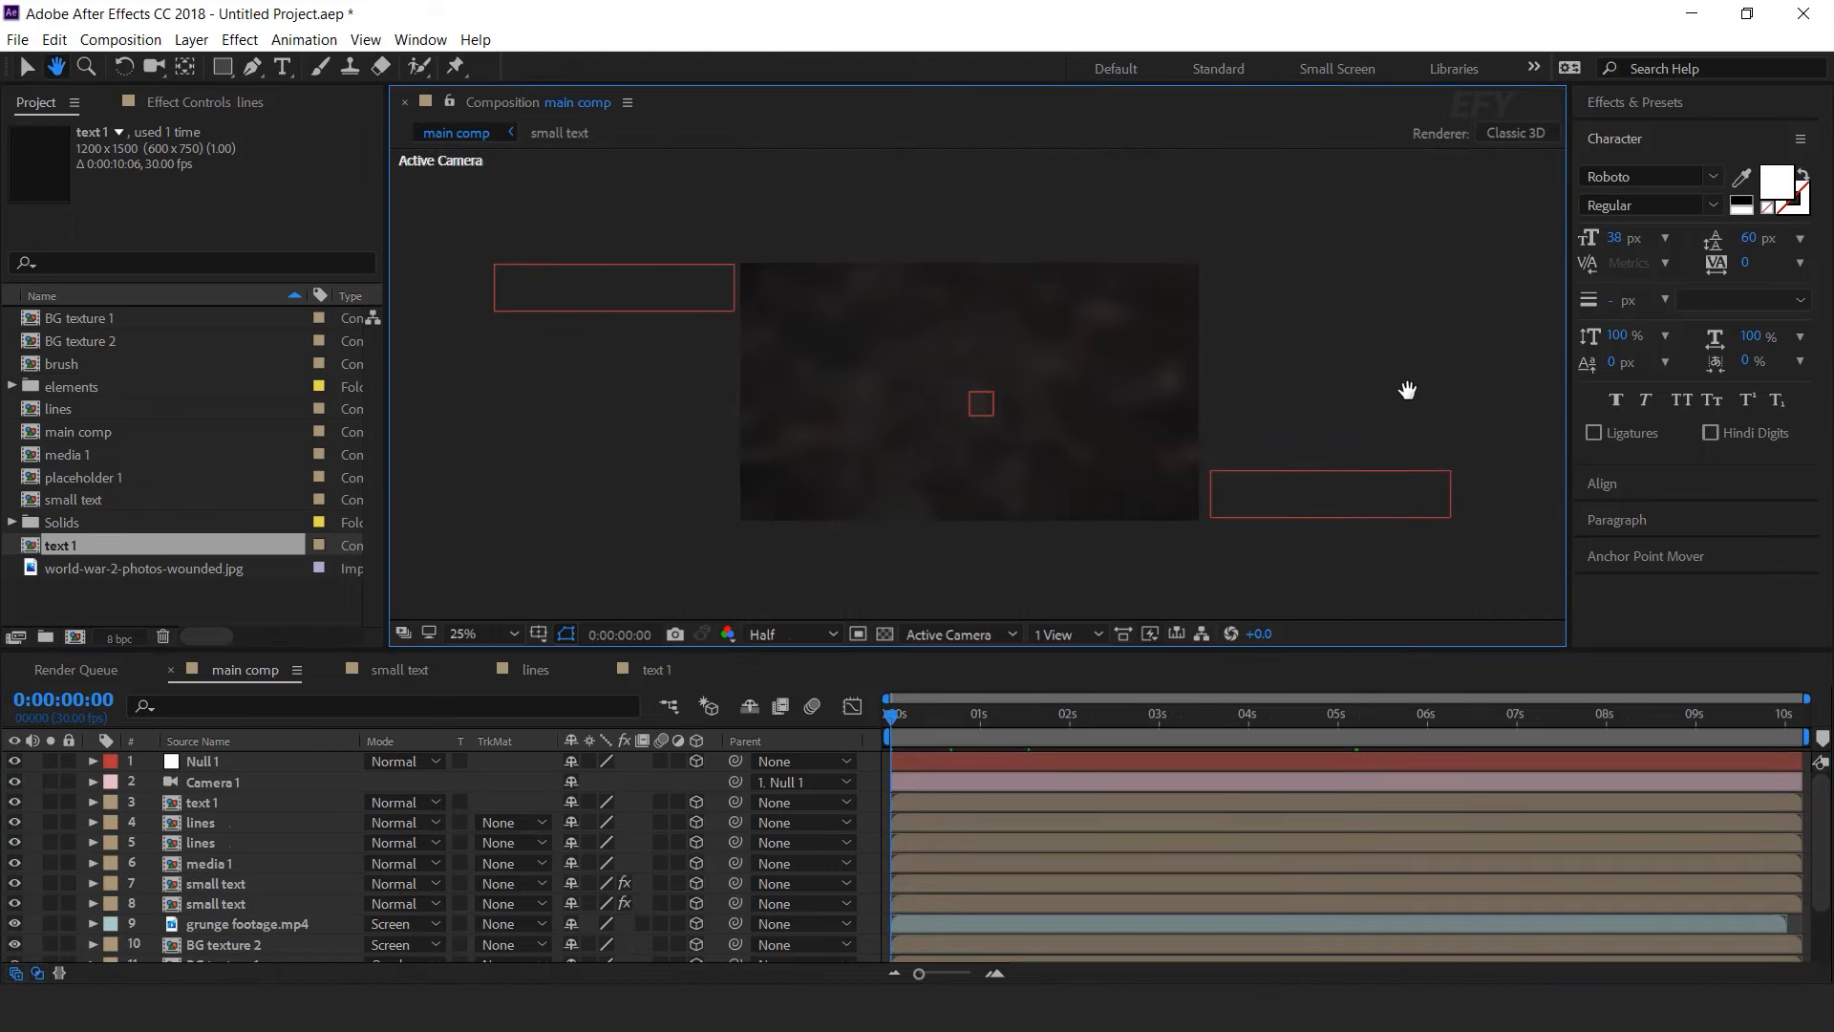
pyautogui.press('space')
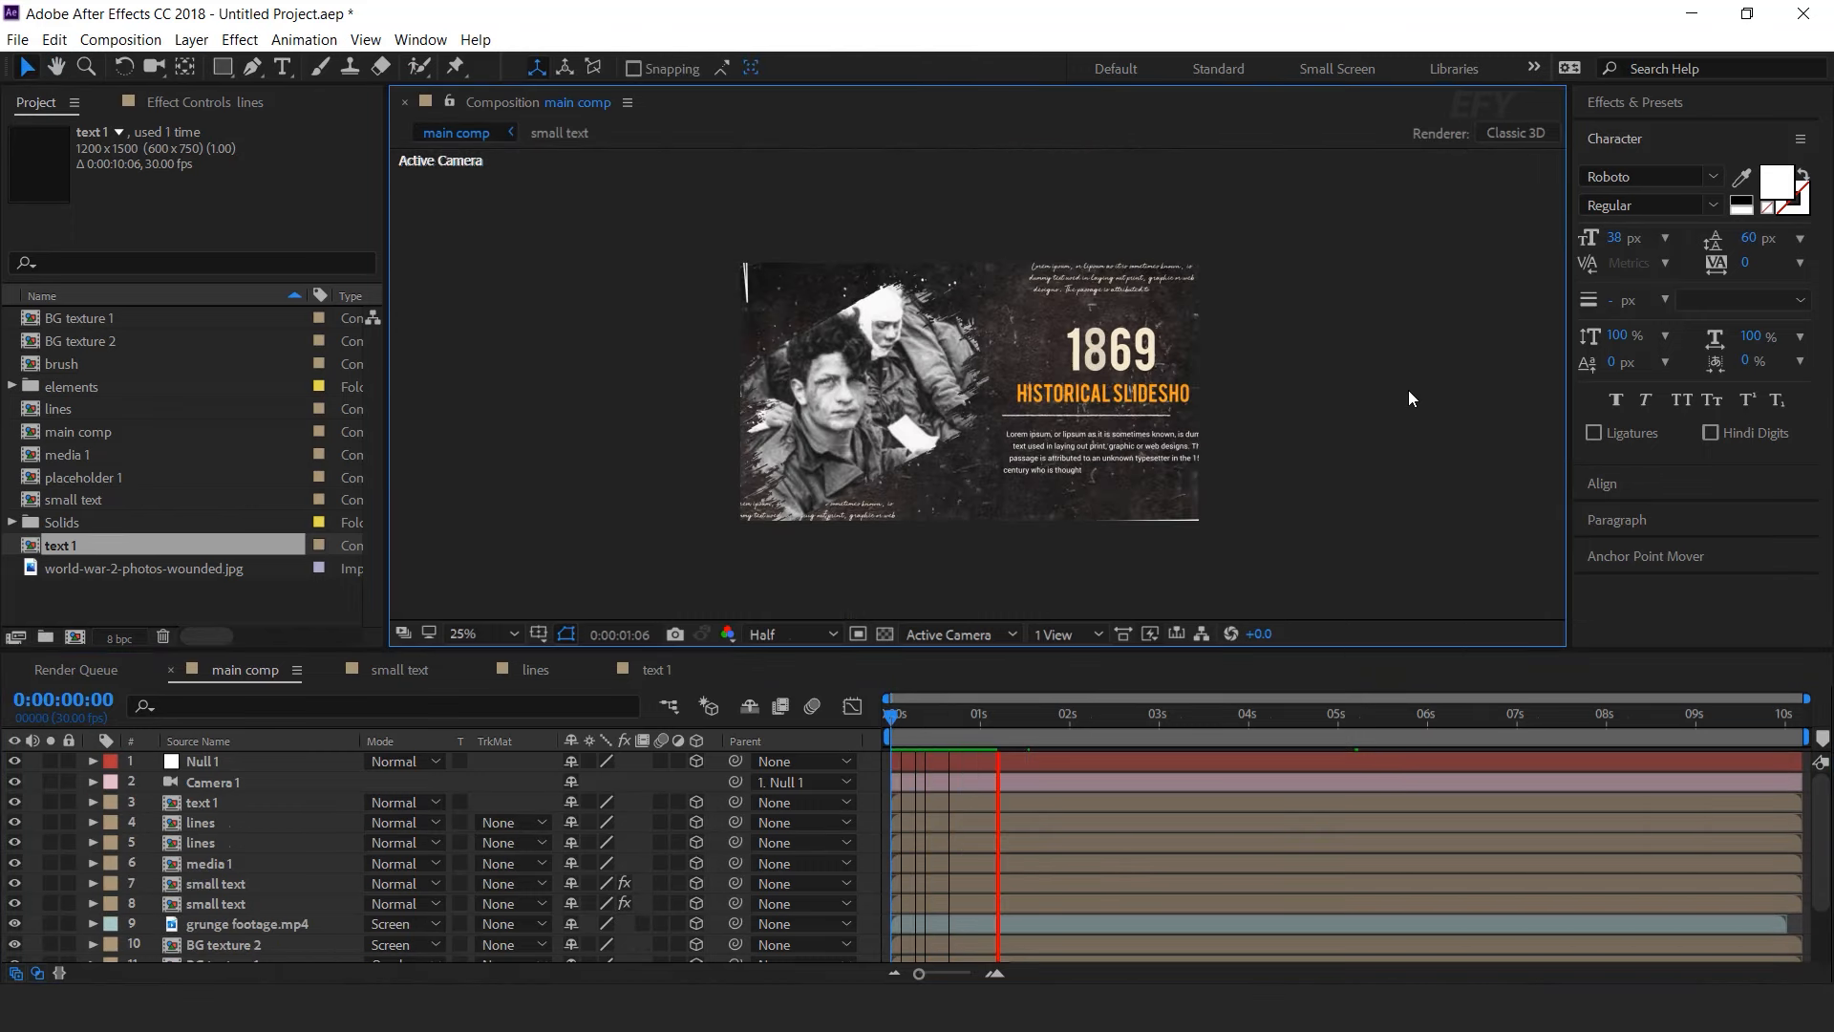
pyautogui.moveTo(1072, 713); pyautogui.dragTo(1195, 715)
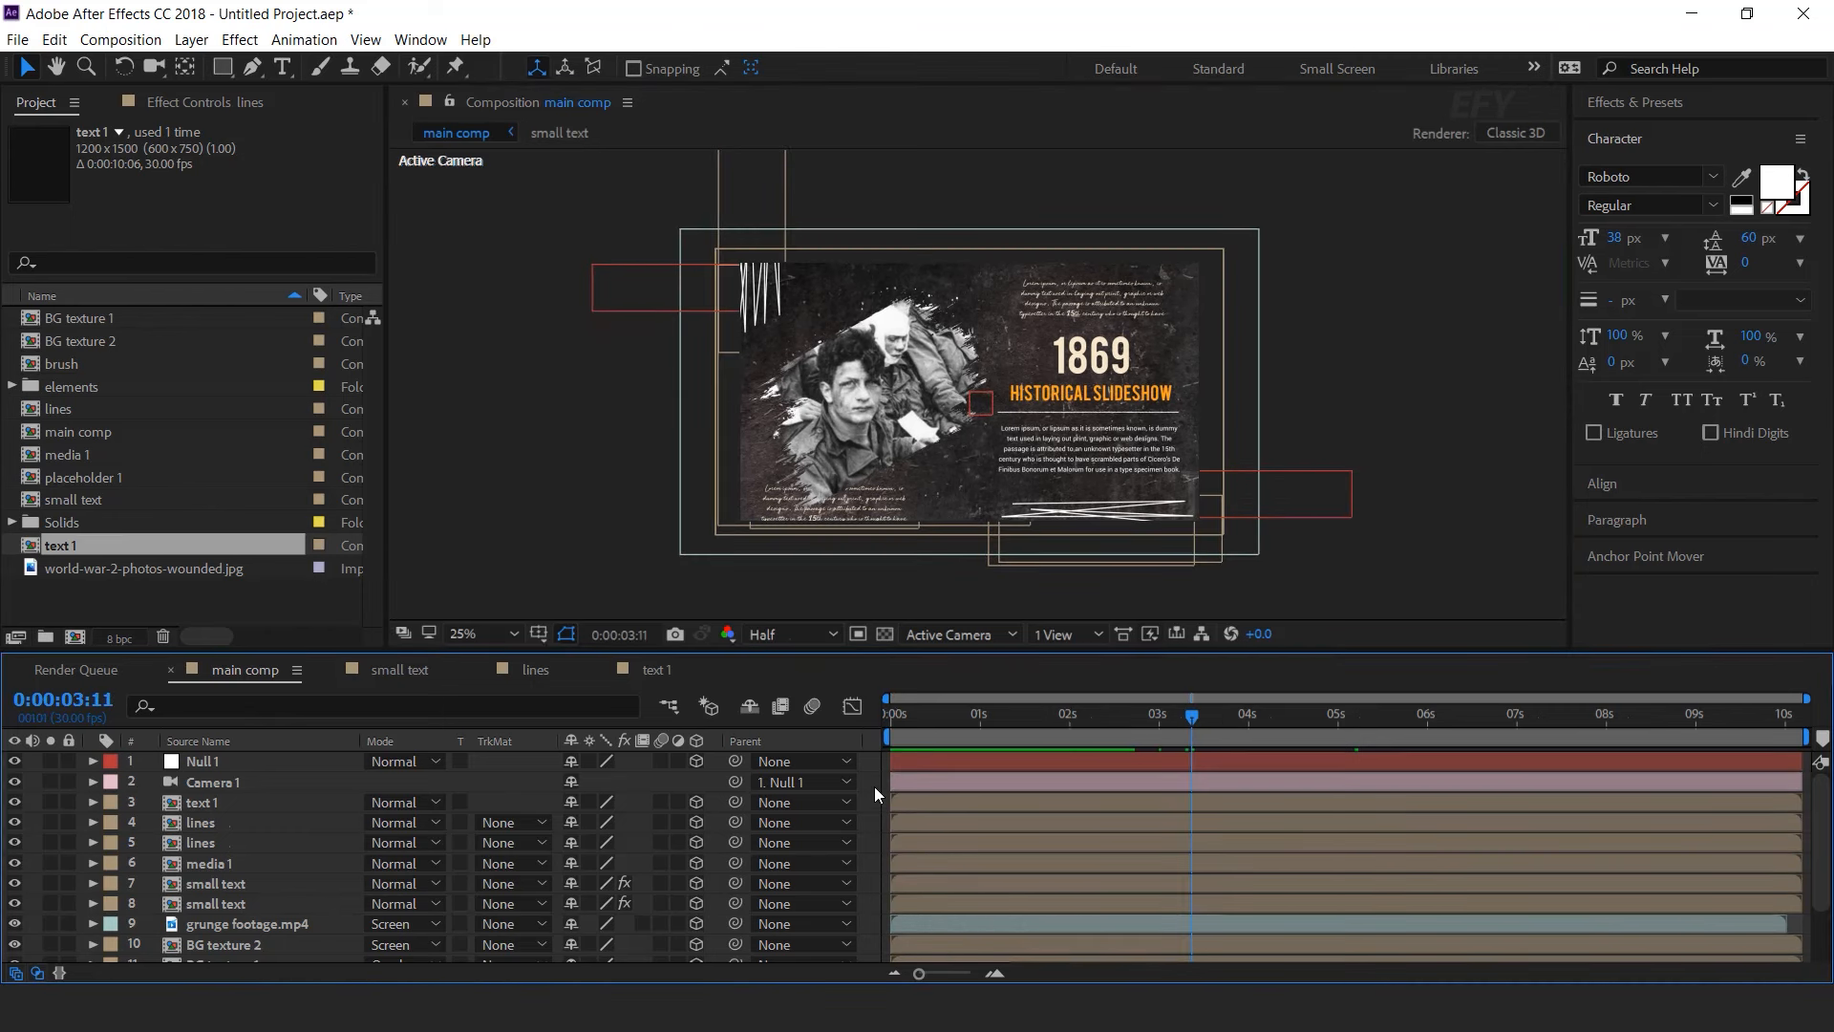
# - Add an adjustment layer named cc and place it directly below the text 1 layer
pyautogui.click(1120, 713)
pyautogui.rightClick(868, 770)
pyautogui.moveTo(956, 553)
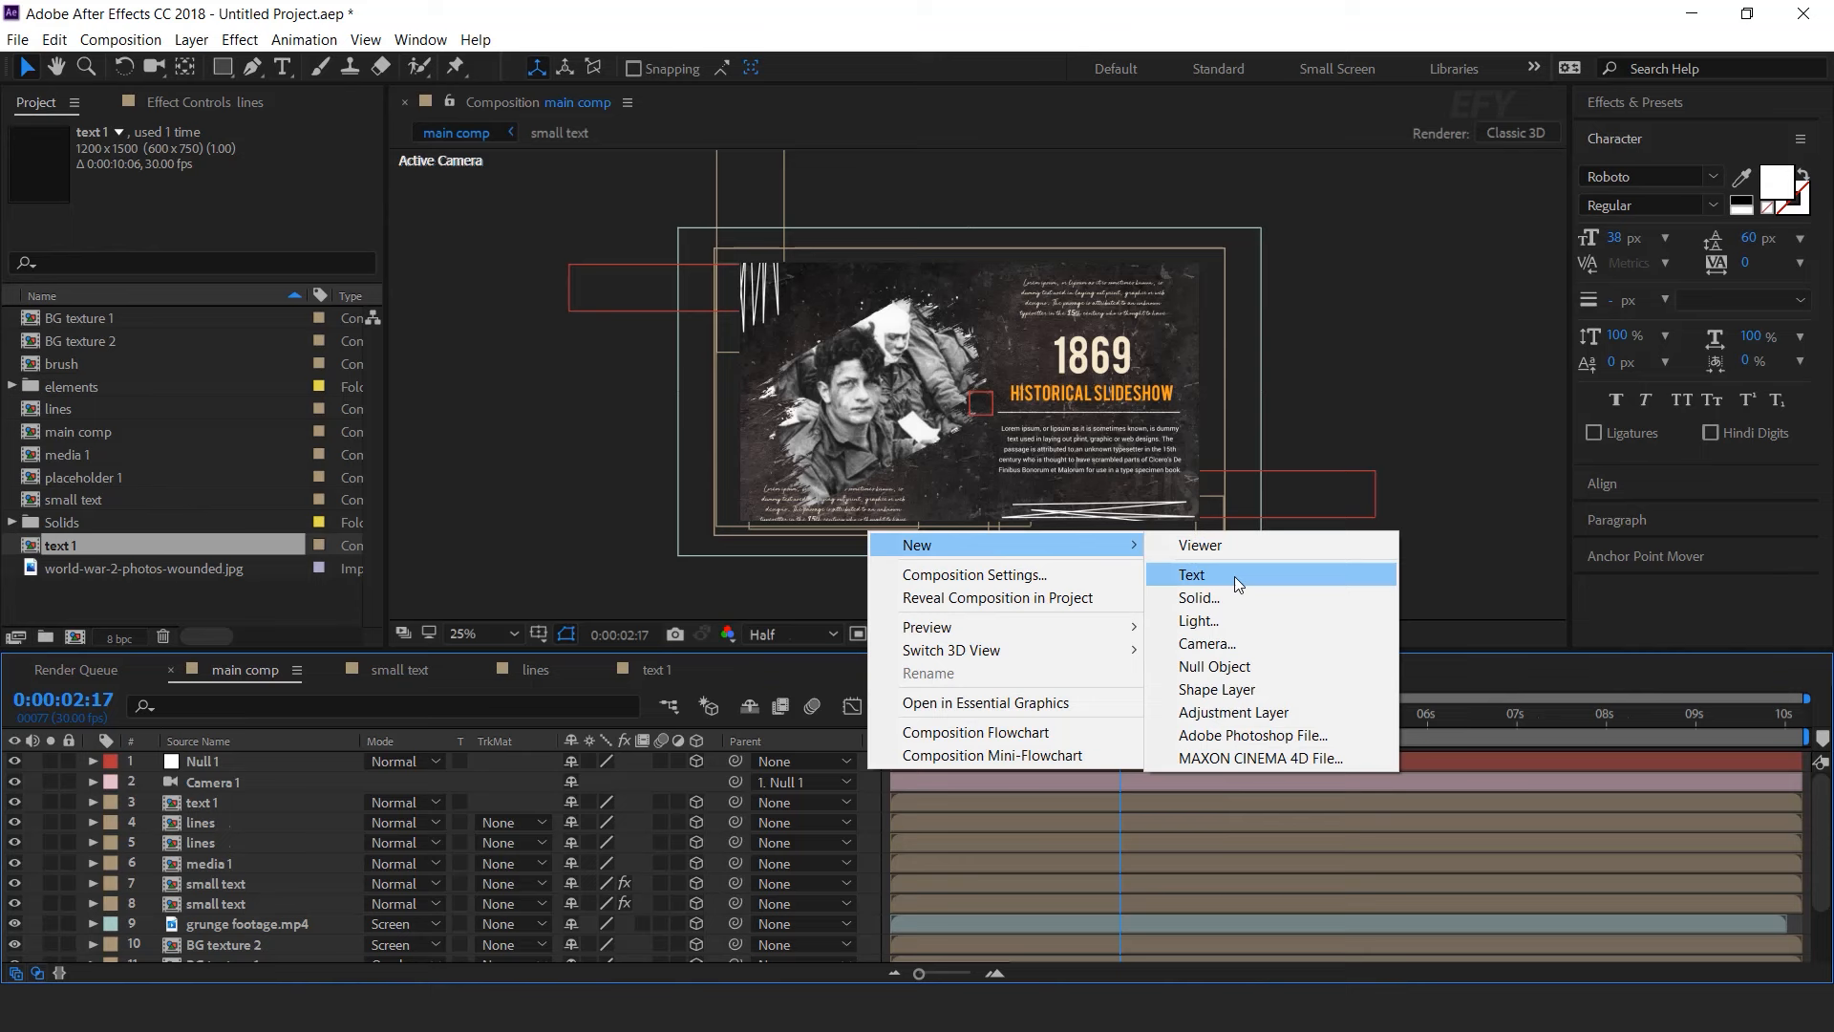
pyautogui.click(1292, 707)
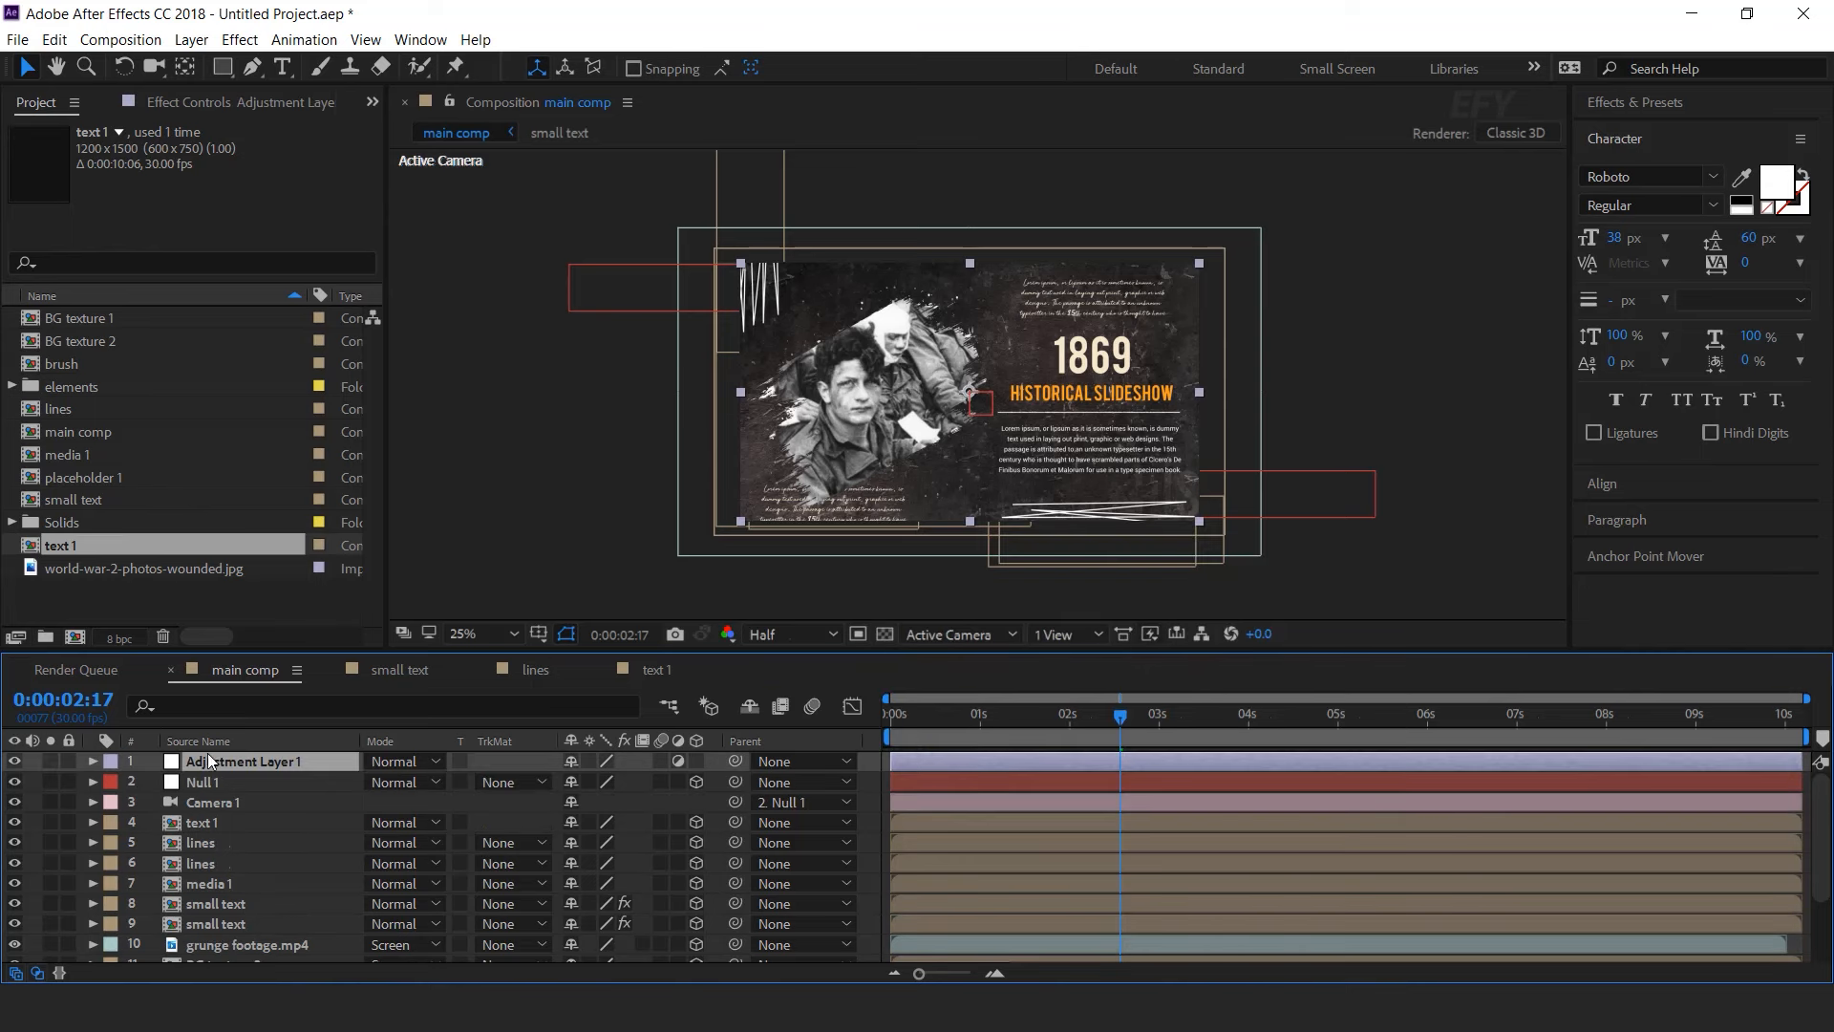
pyautogui.press('Return')
pyautogui.write('cc')
pyautogui.press('Return')
pyautogui.moveTo(203, 761); pyautogui.dragTo(223, 830)
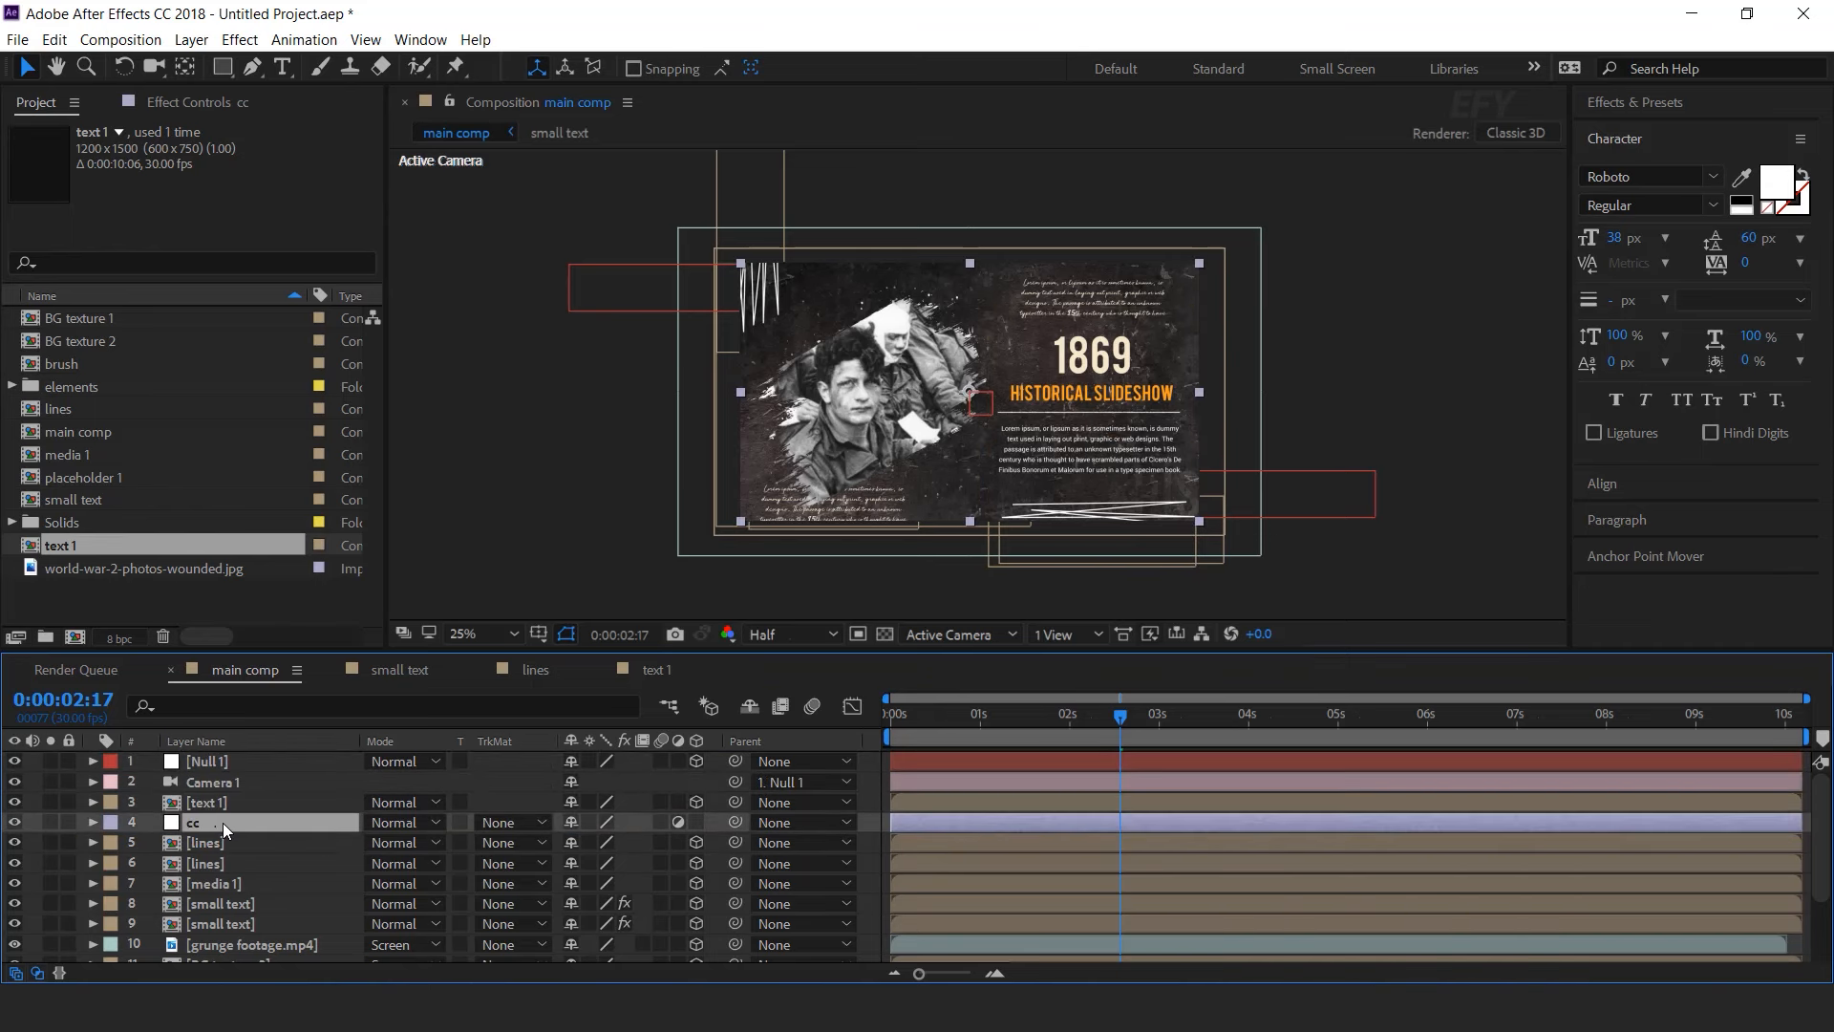
# - Apply the Hue/Saturation effect to the cc layer and turn on Colorize
pyautogui.hotkey('ctrl', 'space')
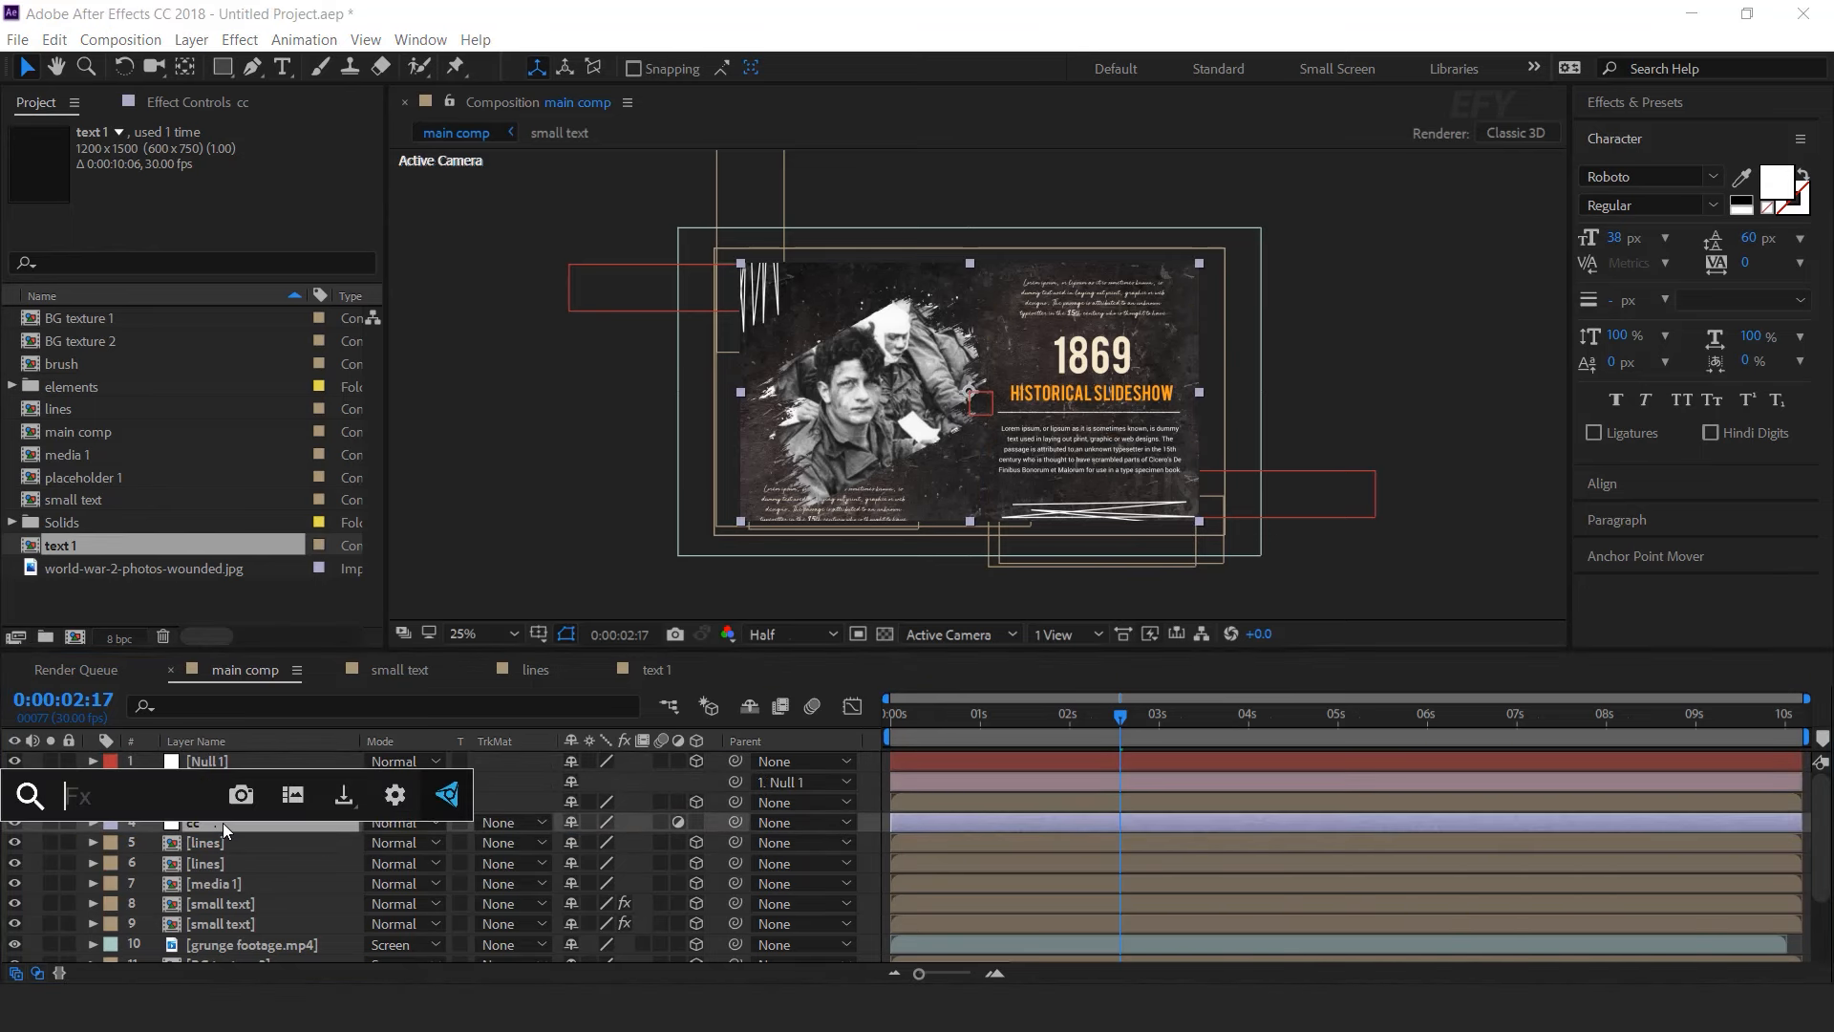
pyautogui.write('hu')
pyautogui.press('Return')
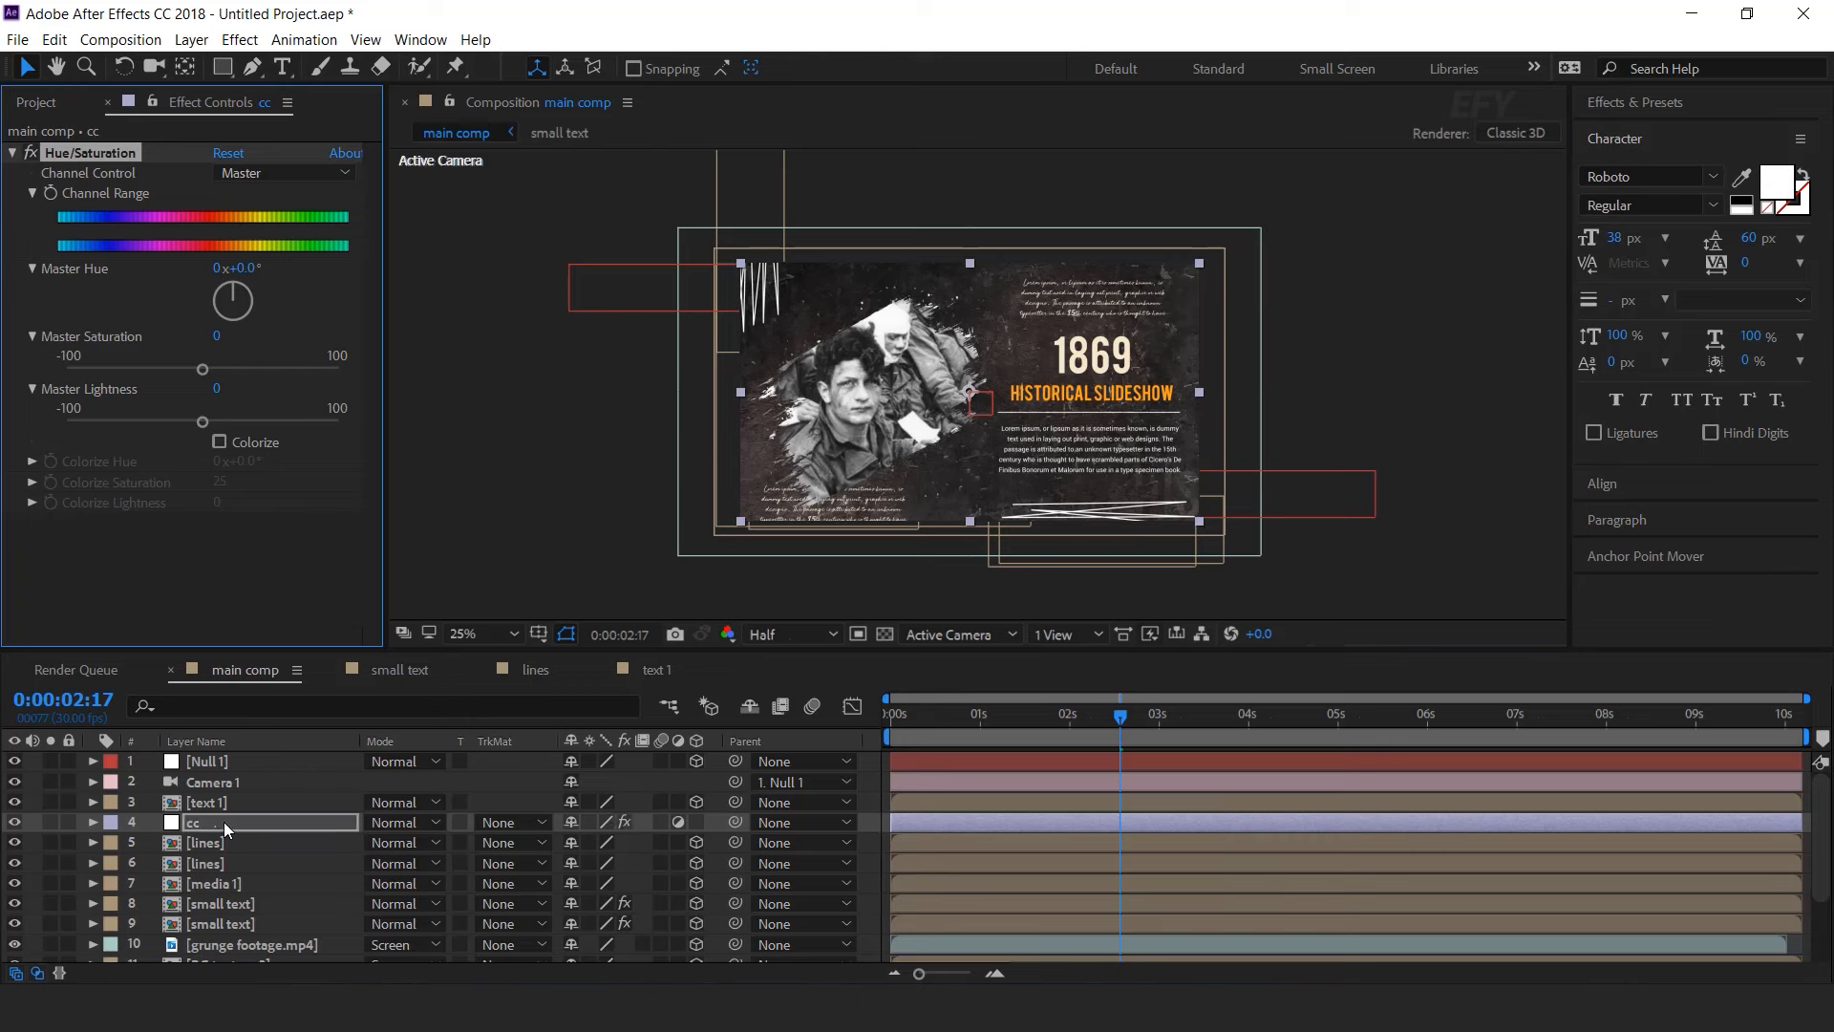
pyautogui.click(218, 444)
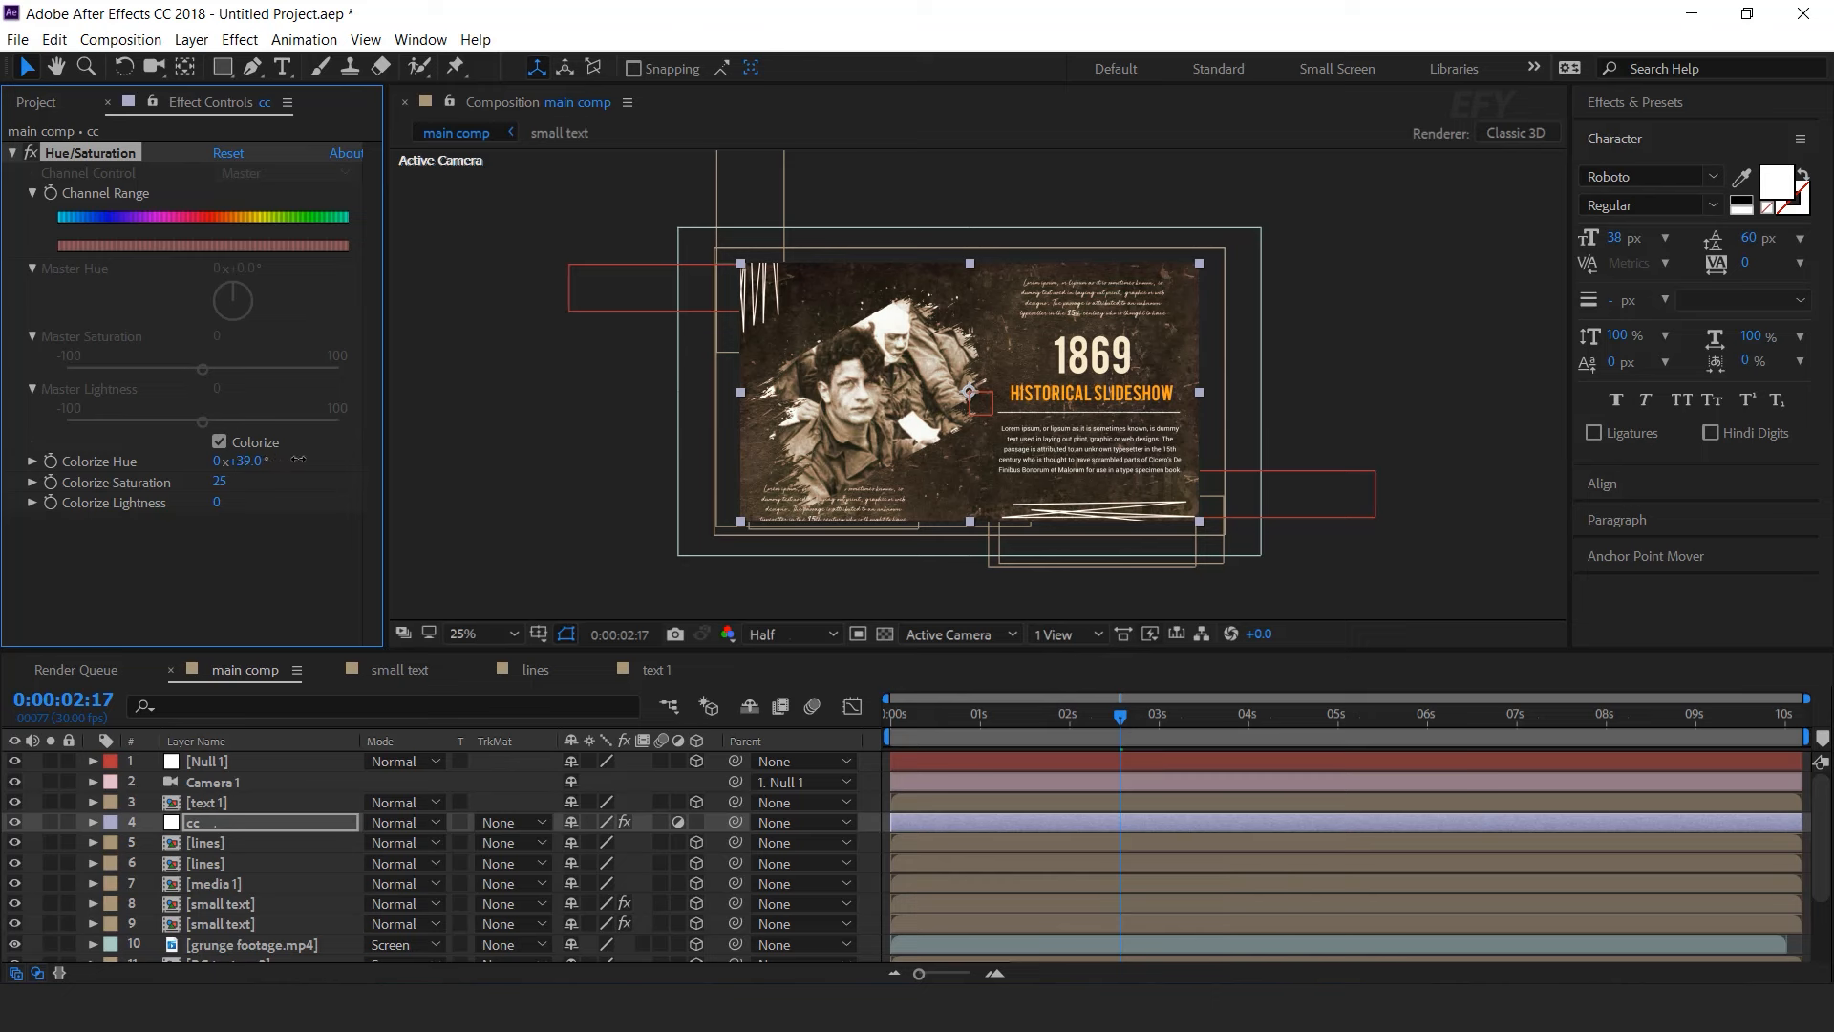
# - Set the cc layer's Colorize Hue to 35° and Colorize Saturation to 16 for a sepia tone
pyautogui.moveTo(288, 459); pyautogui.dragTo(267, 461)
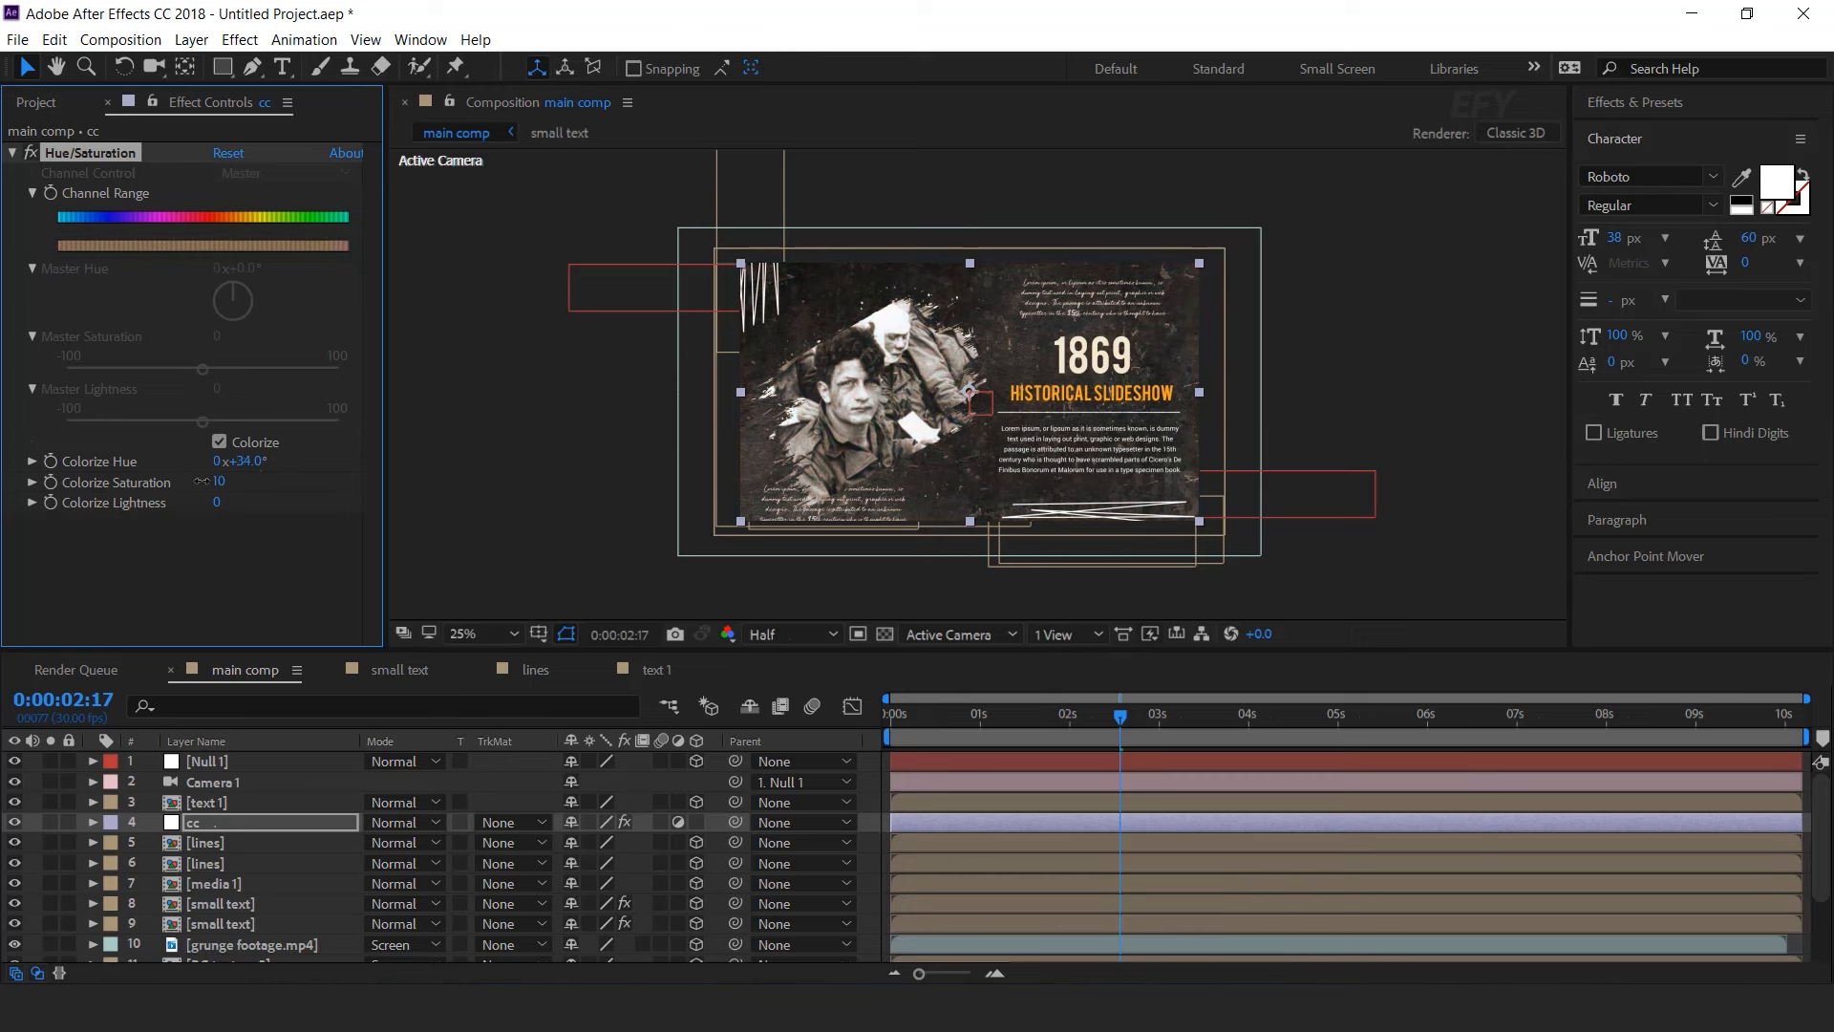
pyautogui.click(218, 482)
pyautogui.press('Return')
pyautogui.click(264, 575)
pyautogui.scroll(2, 1230, 476)
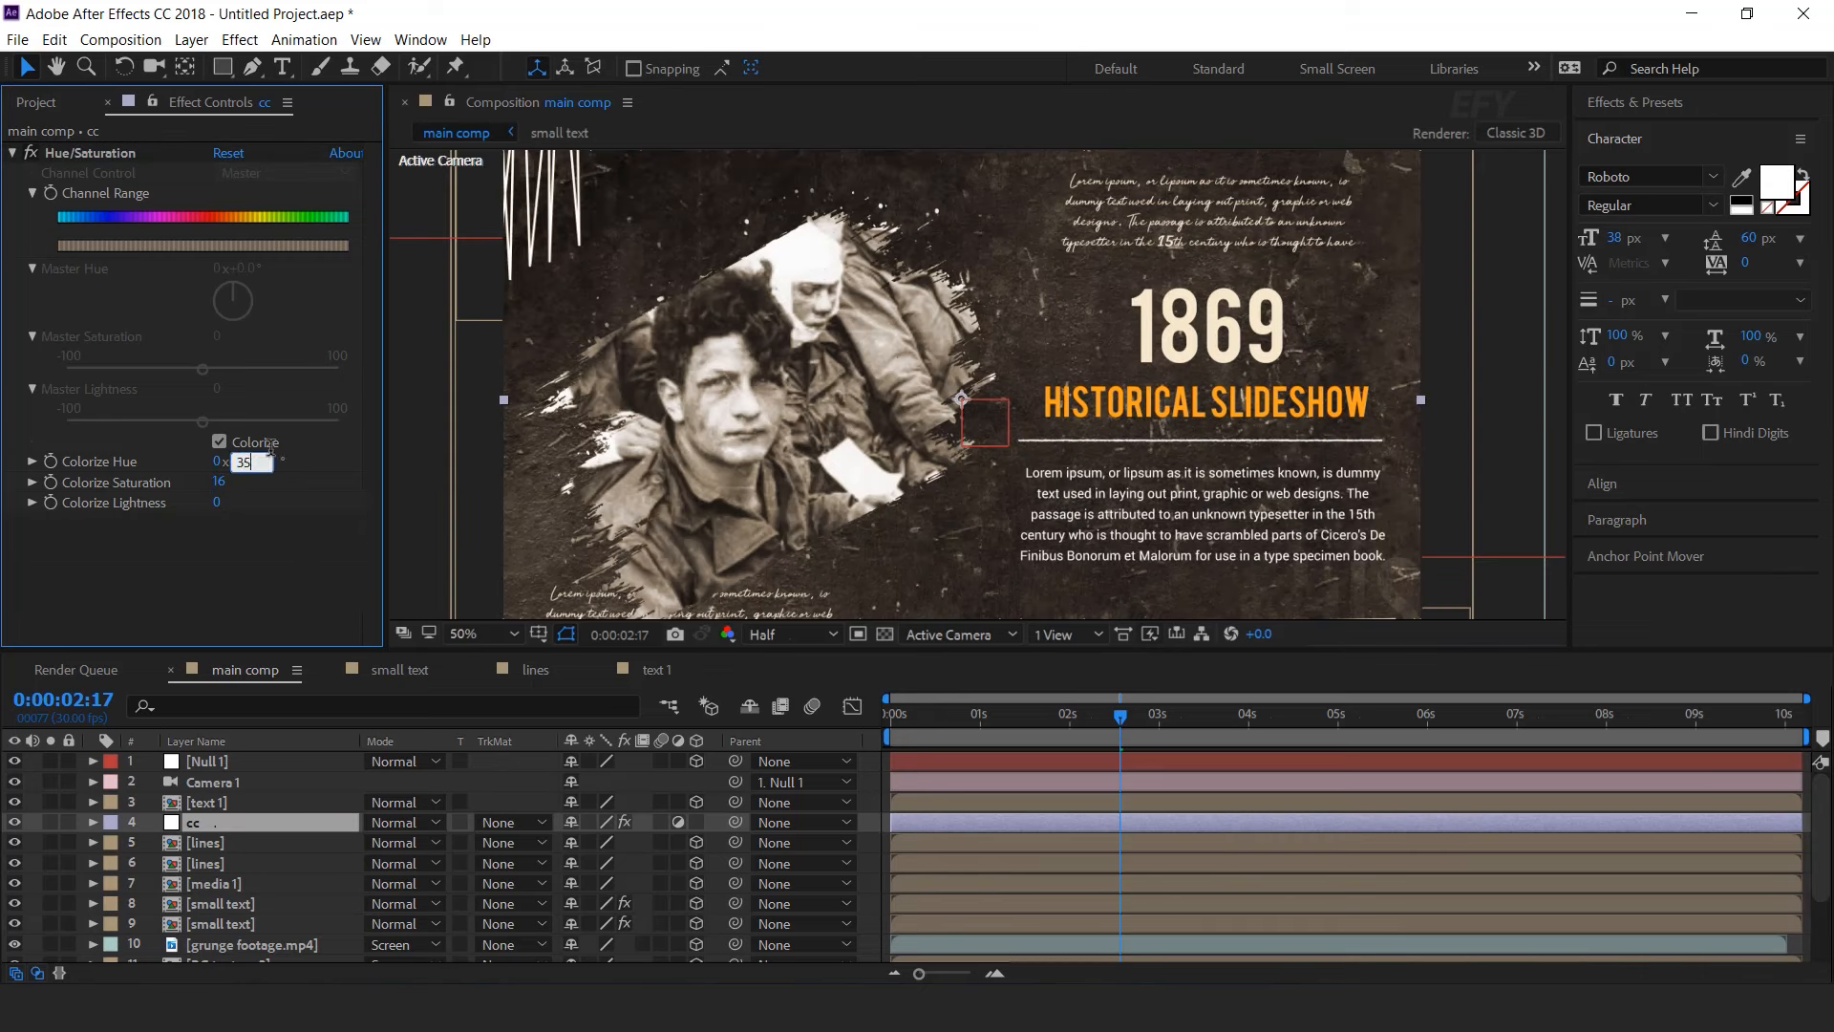
pyautogui.press('Return')
pyautogui.press(',')
pyautogui.press(',')
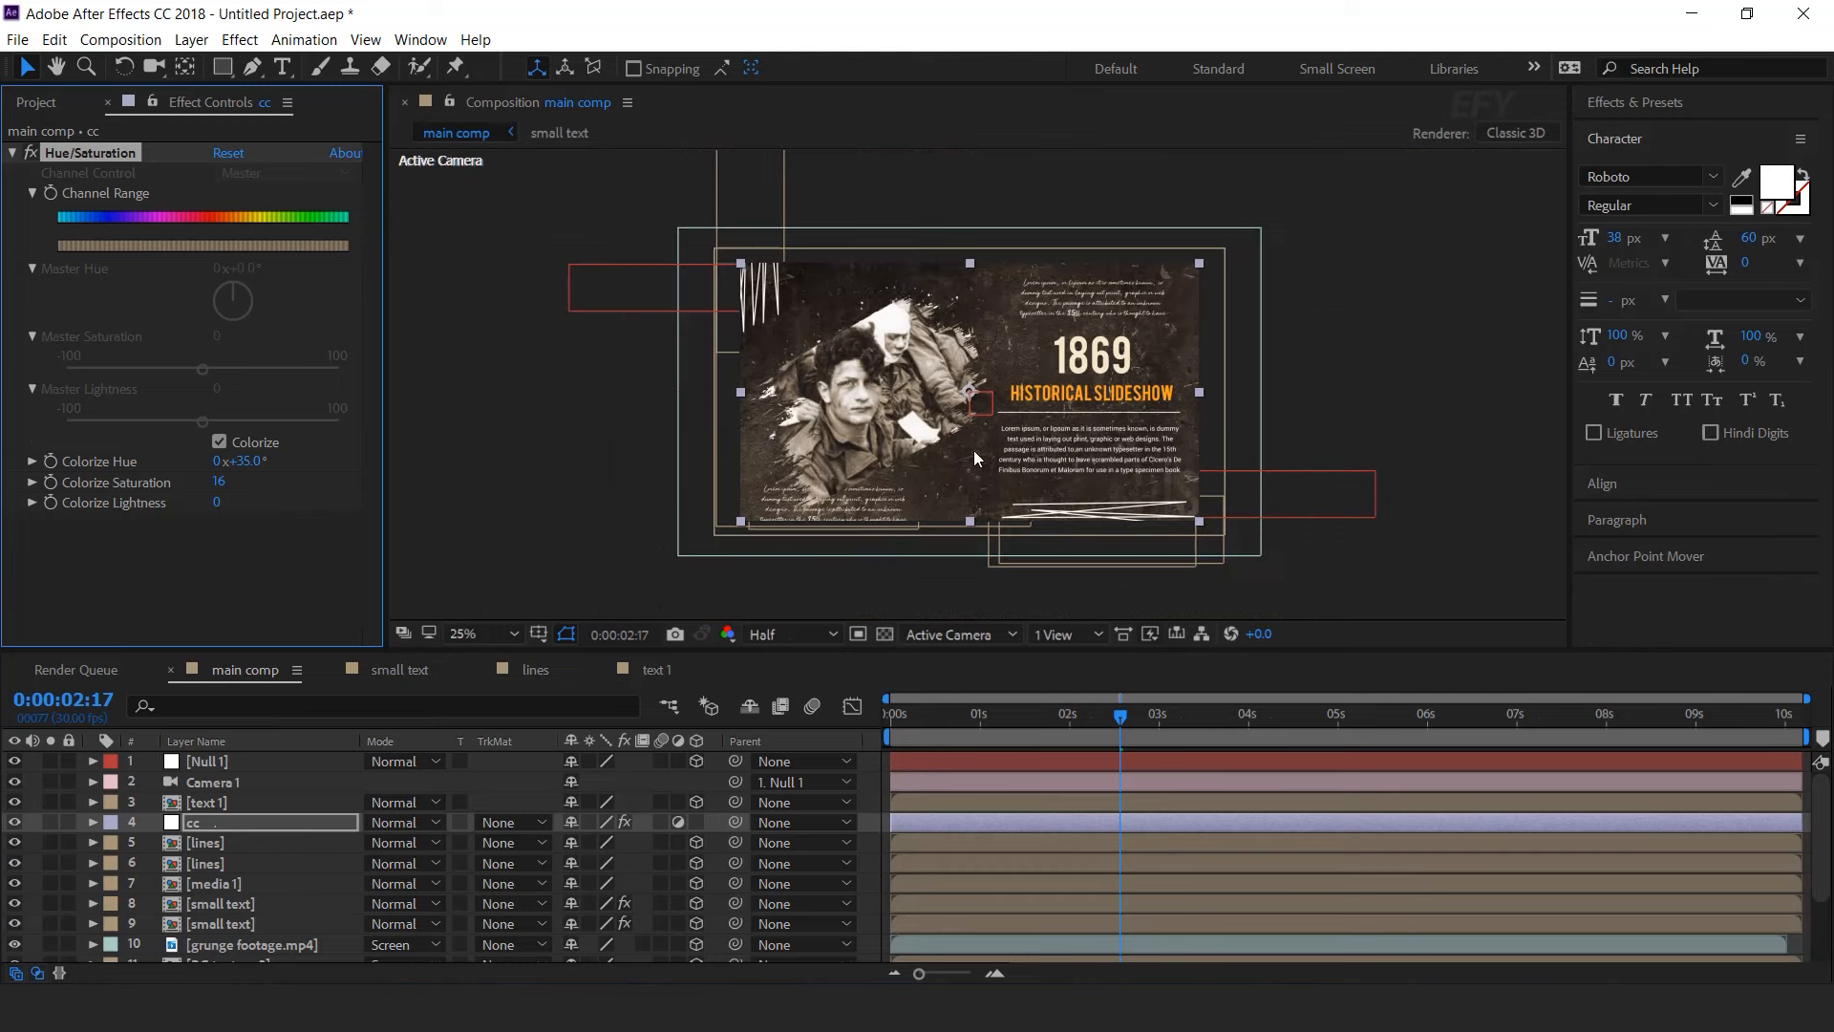
pyautogui.click(1380, 386)
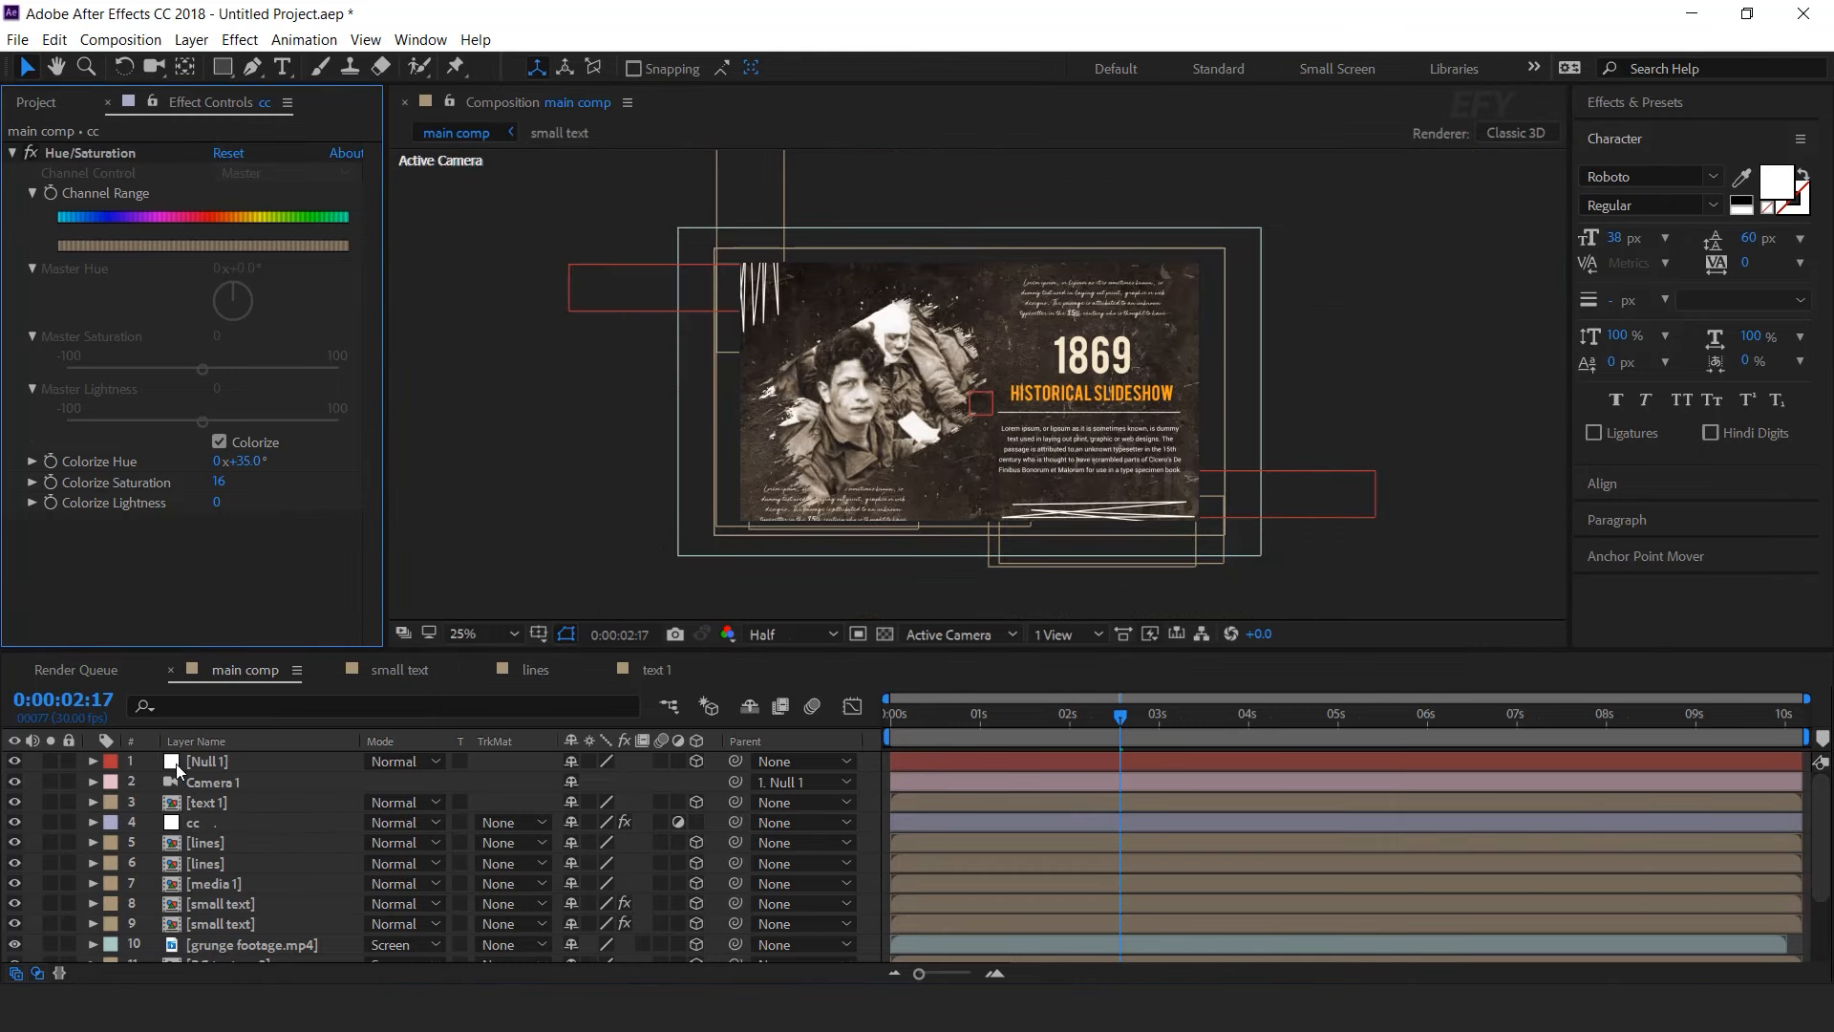
# - Apply the Sharpen effect to the cc layer with a Sharpen Amount of 8
pyautogui.click(220, 823)
pyautogui.hotkey('ctrl', 'space')
pyautogui.write('sh')
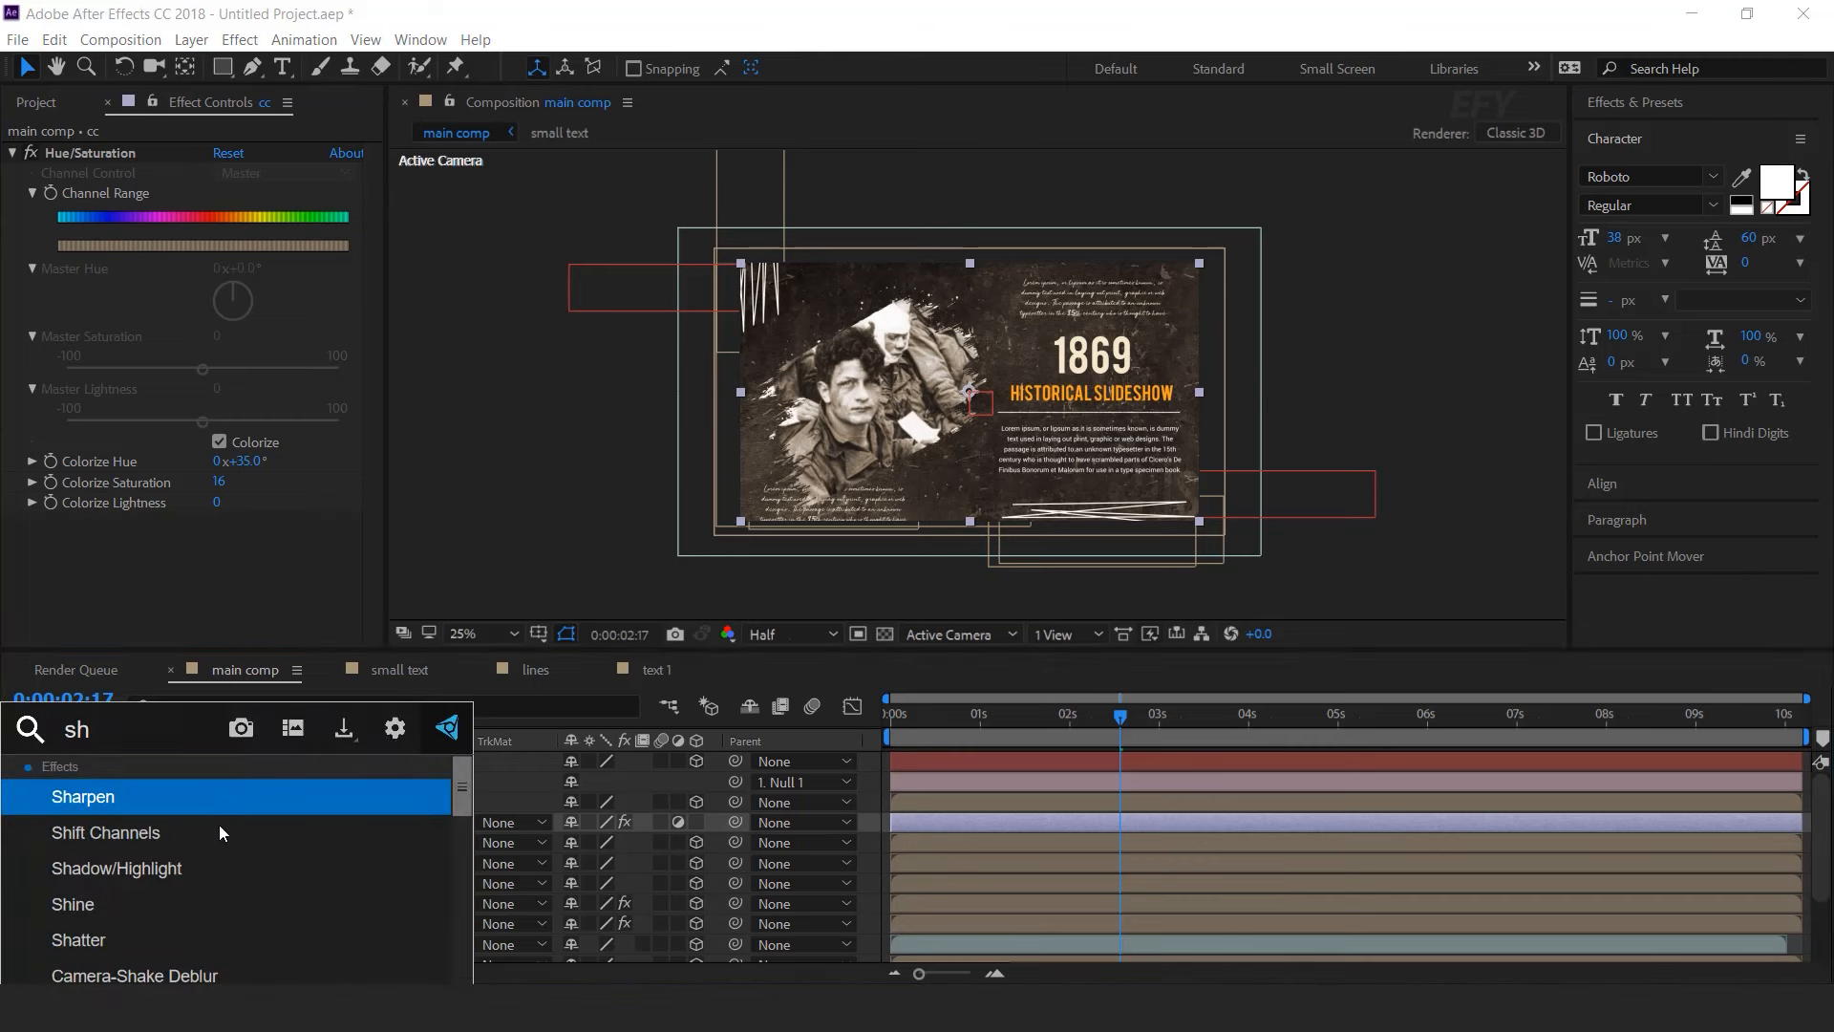
pyautogui.press('Return')
pyautogui.press('.')
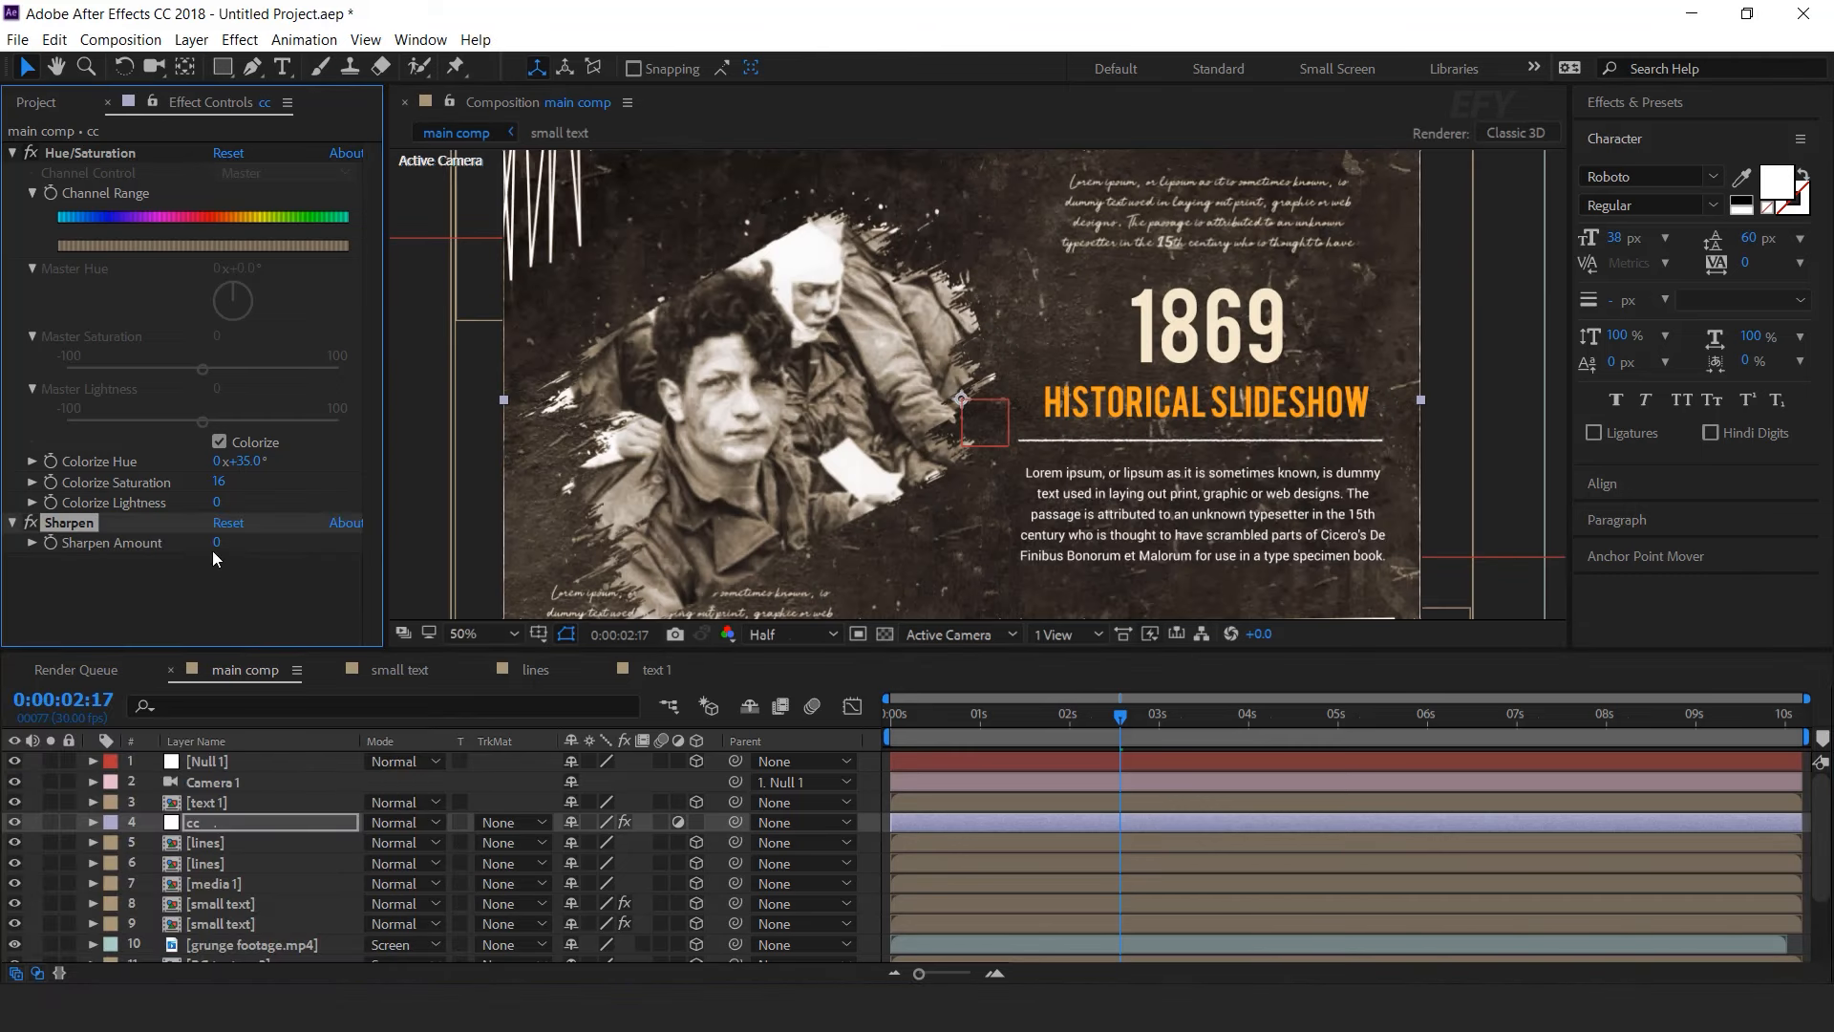
pyautogui.click(217, 542)
pyautogui.write('8')
pyautogui.press('Return')
pyautogui.click(191, 590)
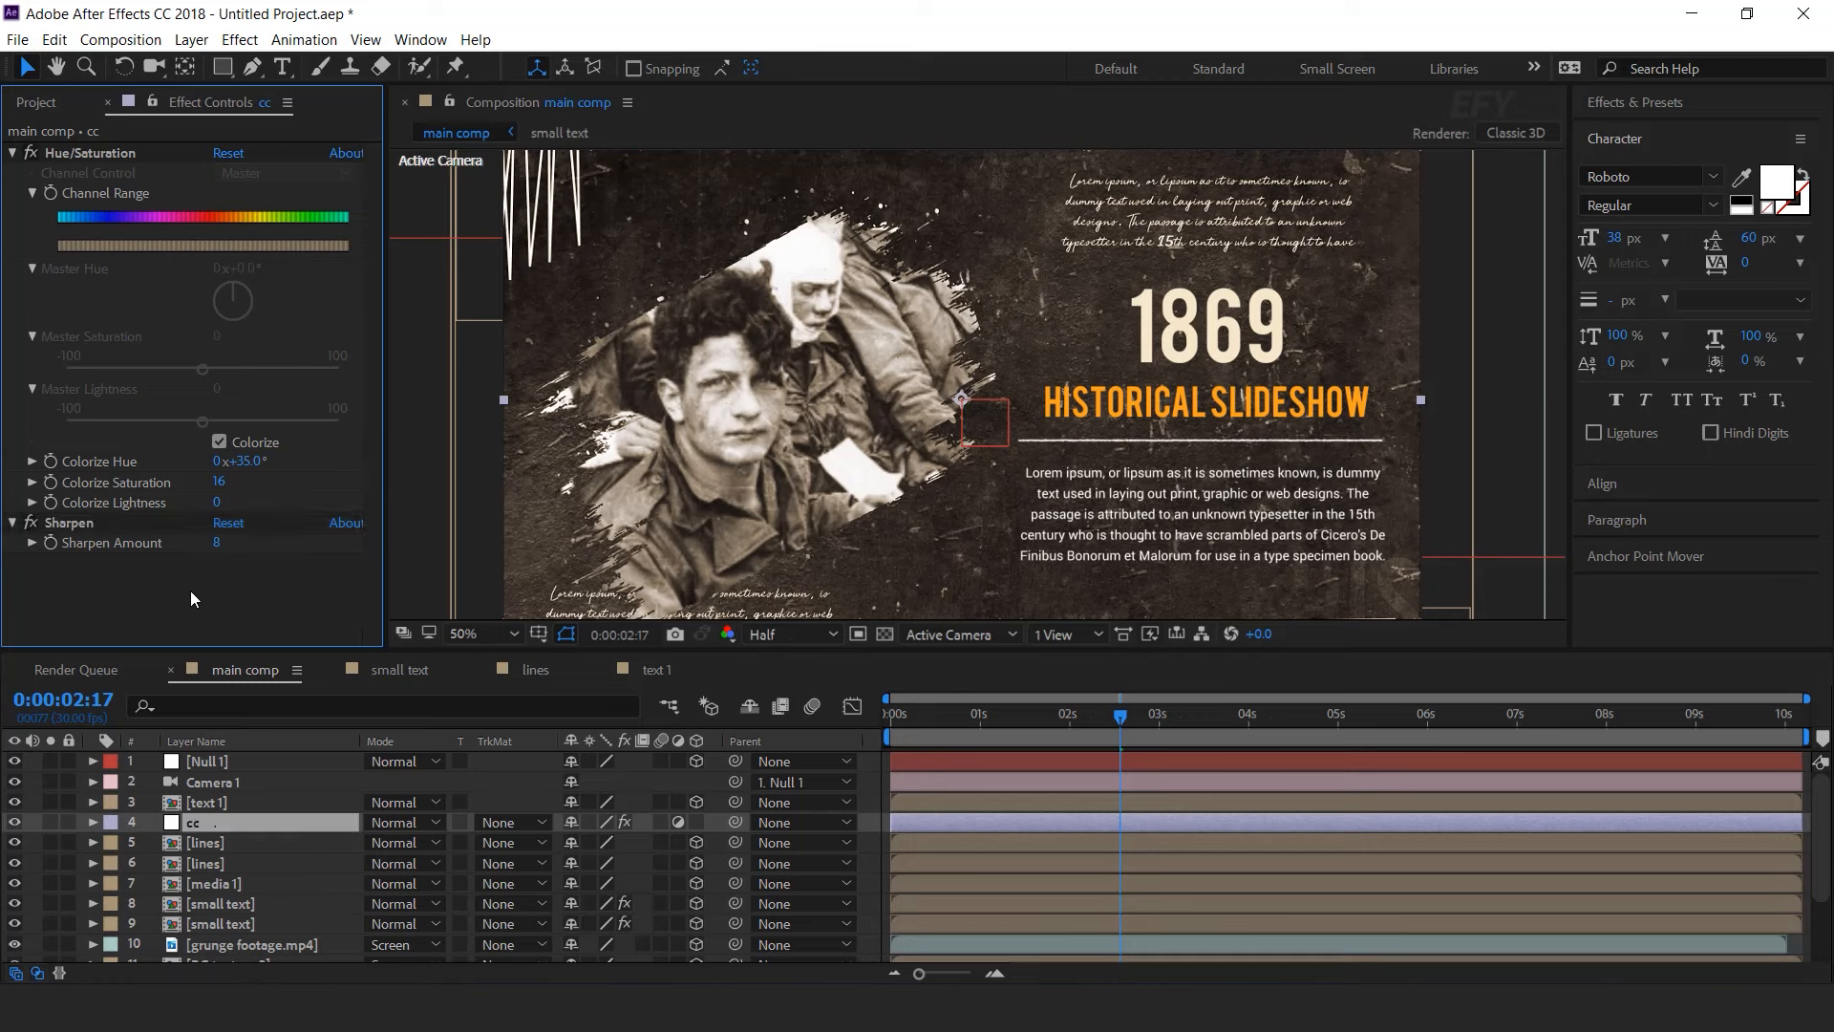
pyautogui.press(',')
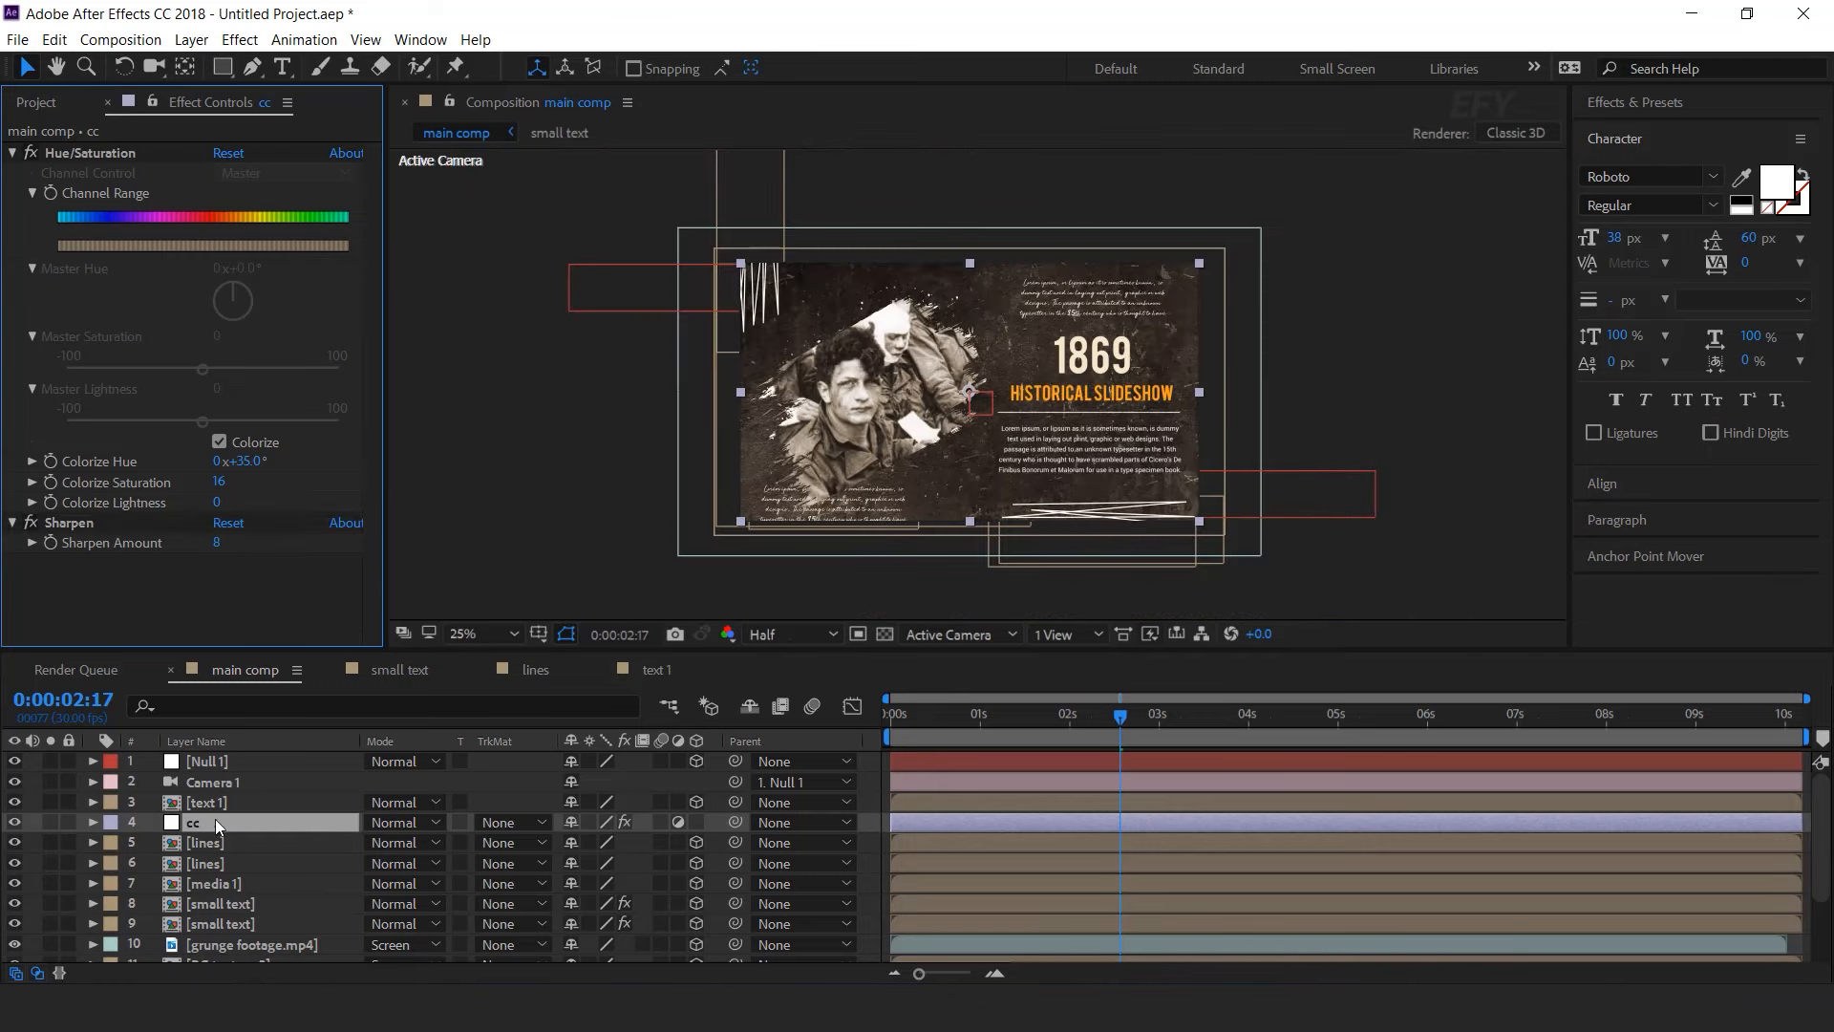
# - Preview the sepia-toned, sharpened scene over the first two seconds
pyautogui.click(965, 721)
pyautogui.press('space')
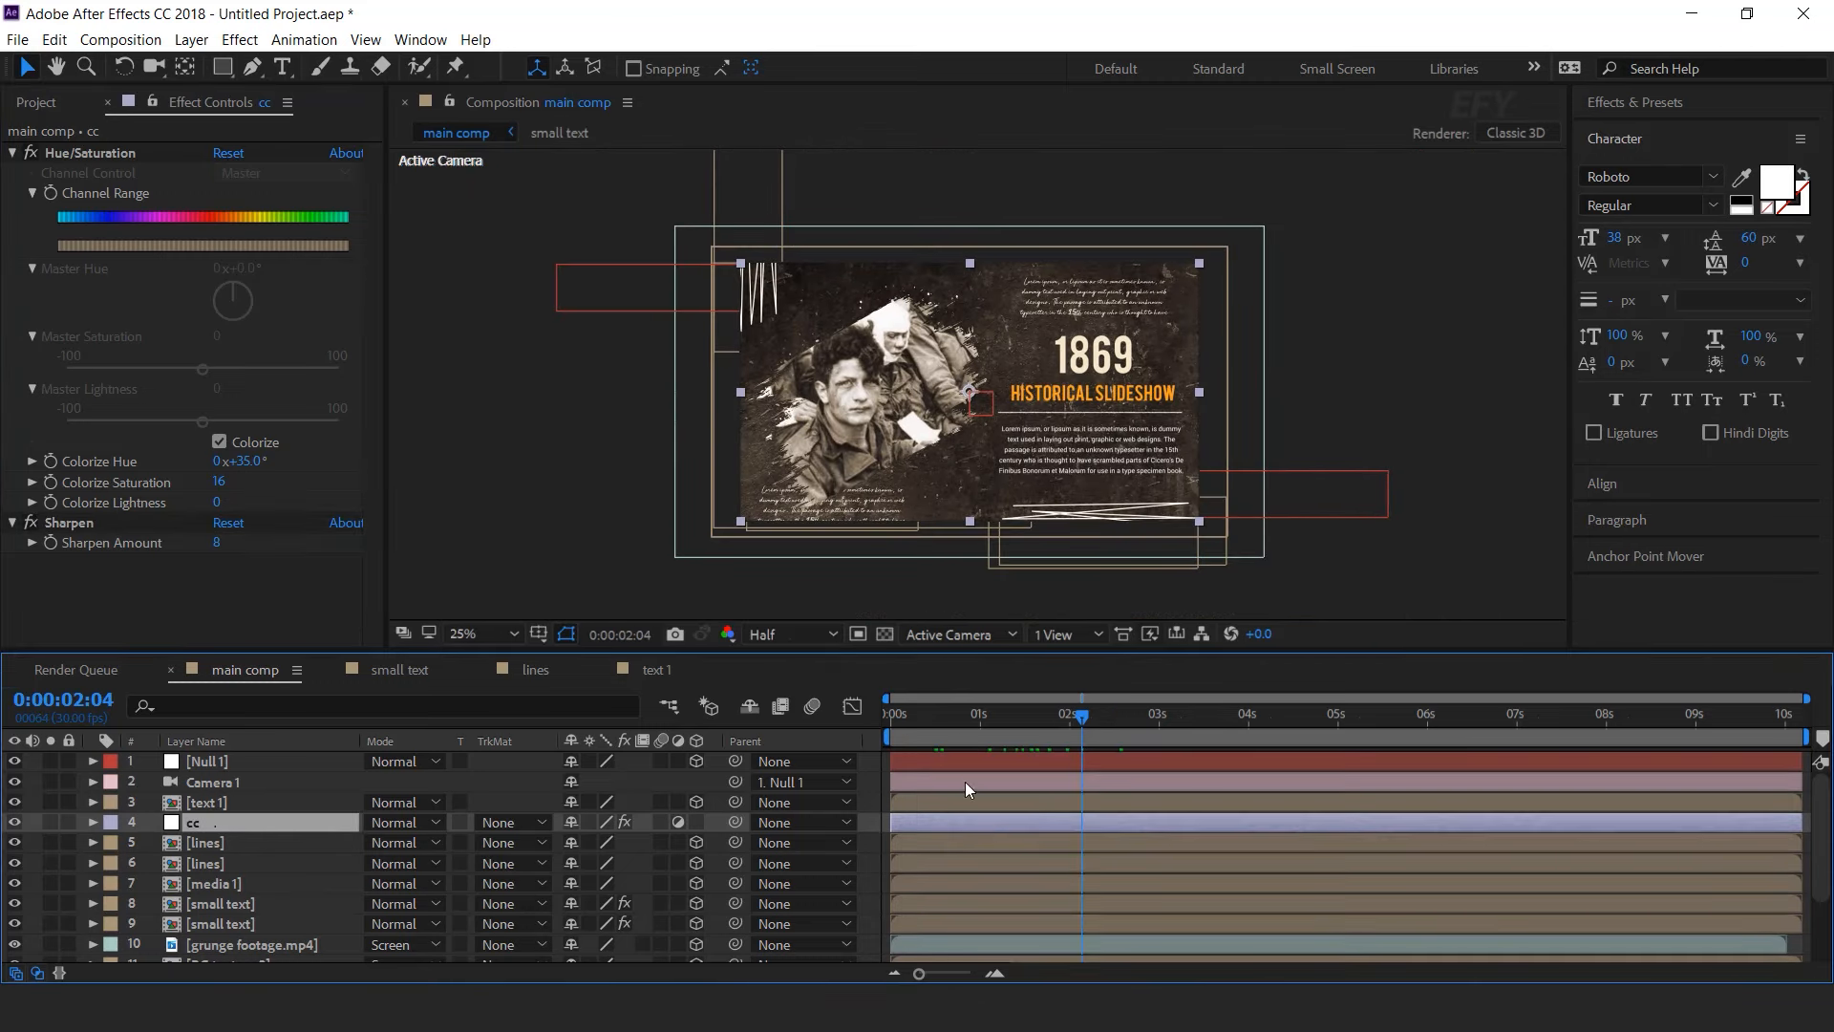
pyautogui.click(871, 776)
pyautogui.click(184, 607)
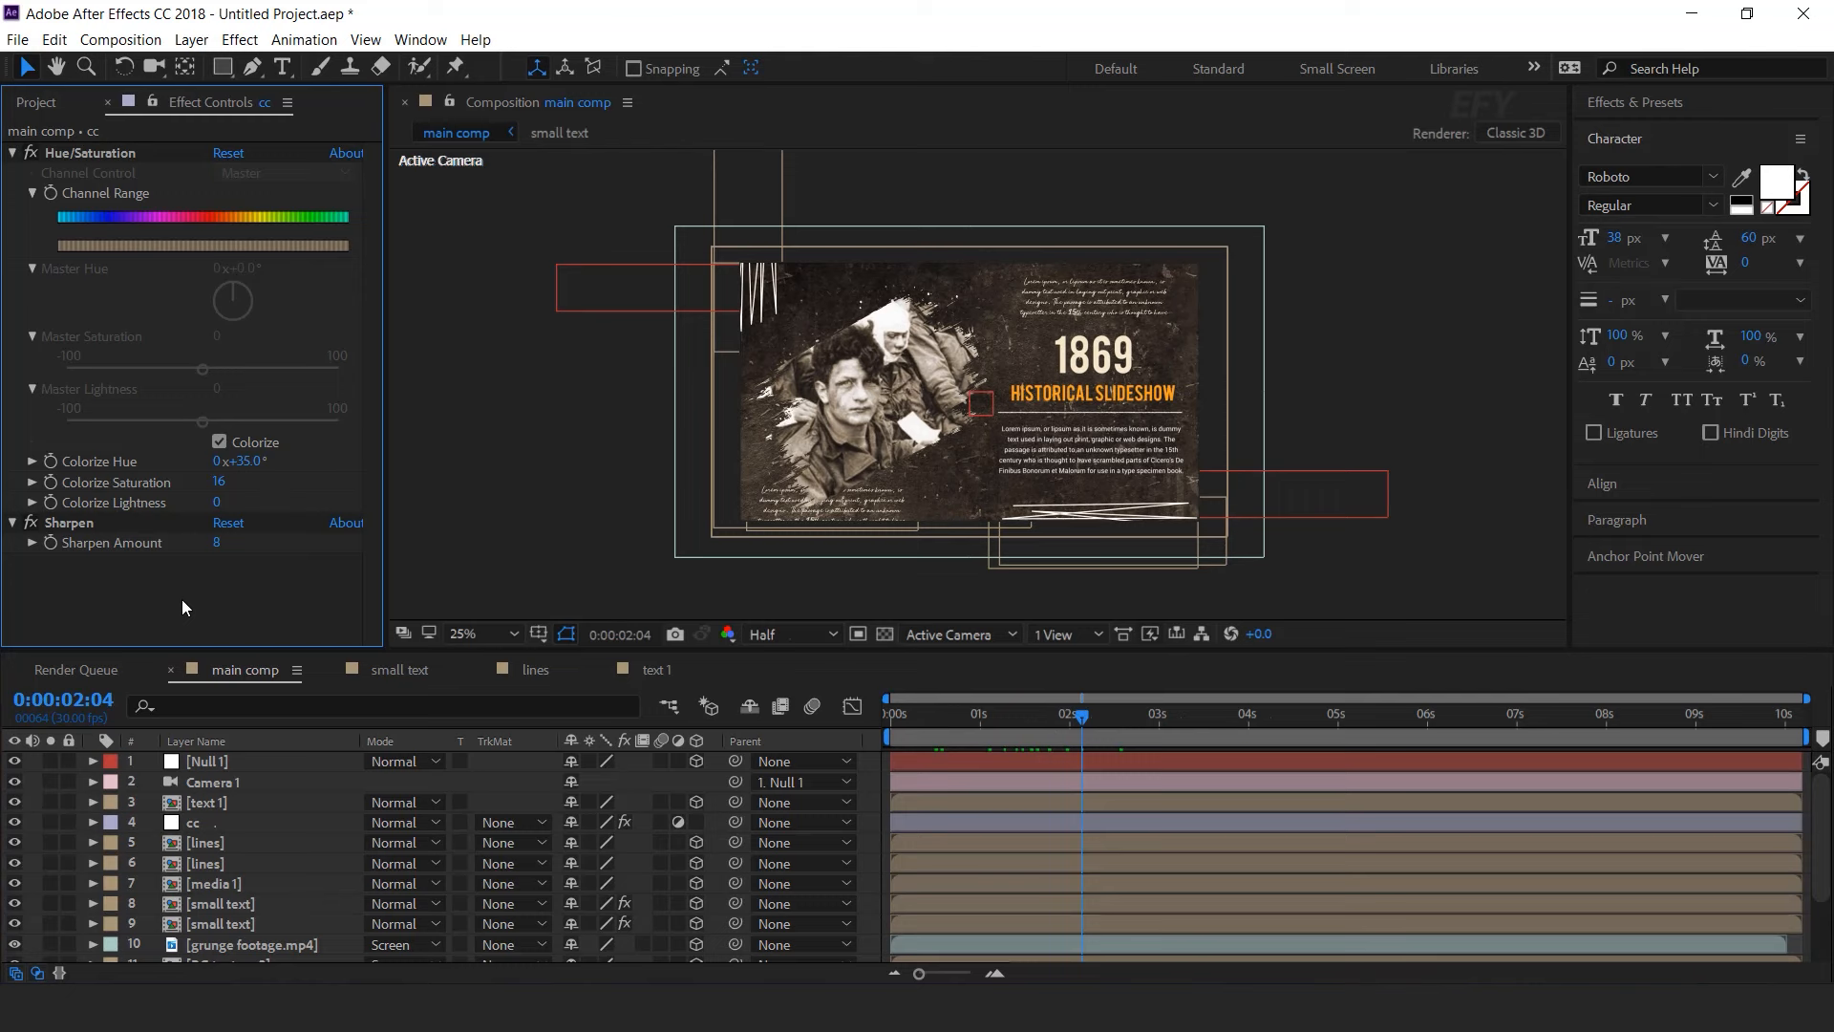
# - Create a 1920 × 1080 px composition named brush transition
pyautogui.click(36, 102)
pyautogui.click(94, 611)
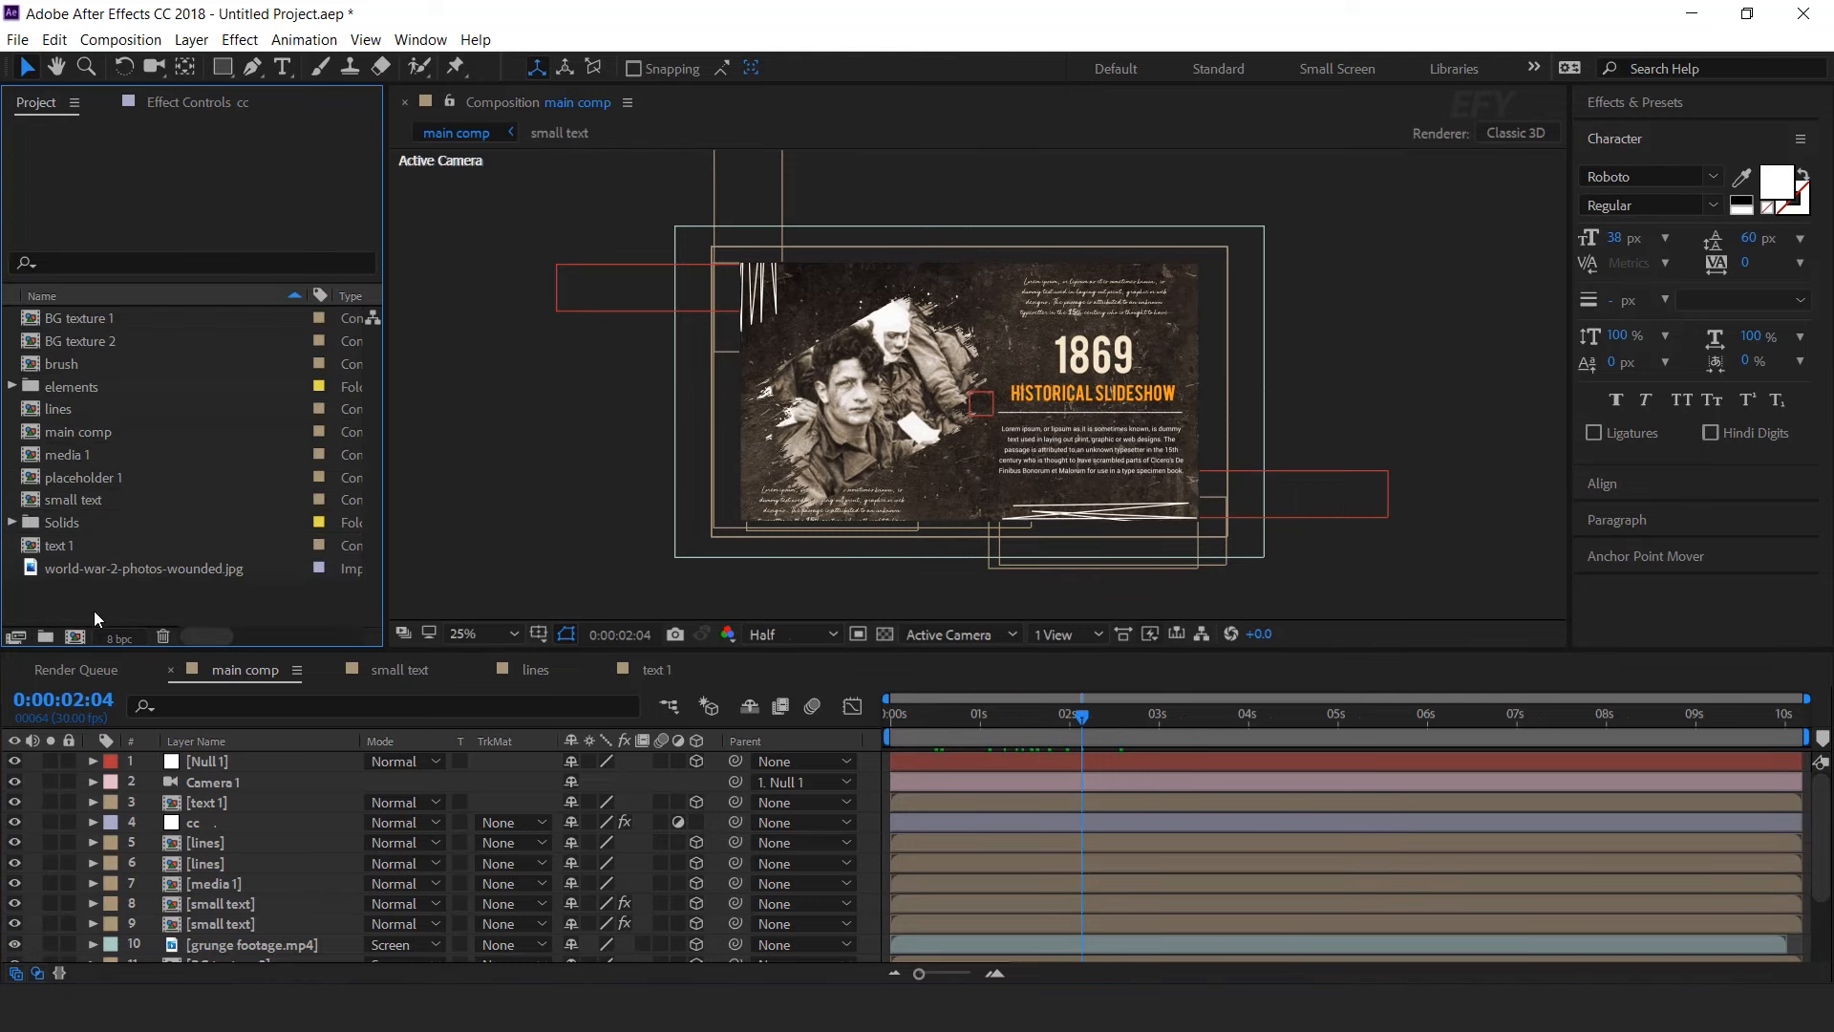
pyautogui.click(74, 636)
pyautogui.click(874, 514)
pyautogui.write('1920')
pyautogui.press('Tab')
pyautogui.write('0')
pyautogui.press('BackSpace')
pyautogui.write('1080')
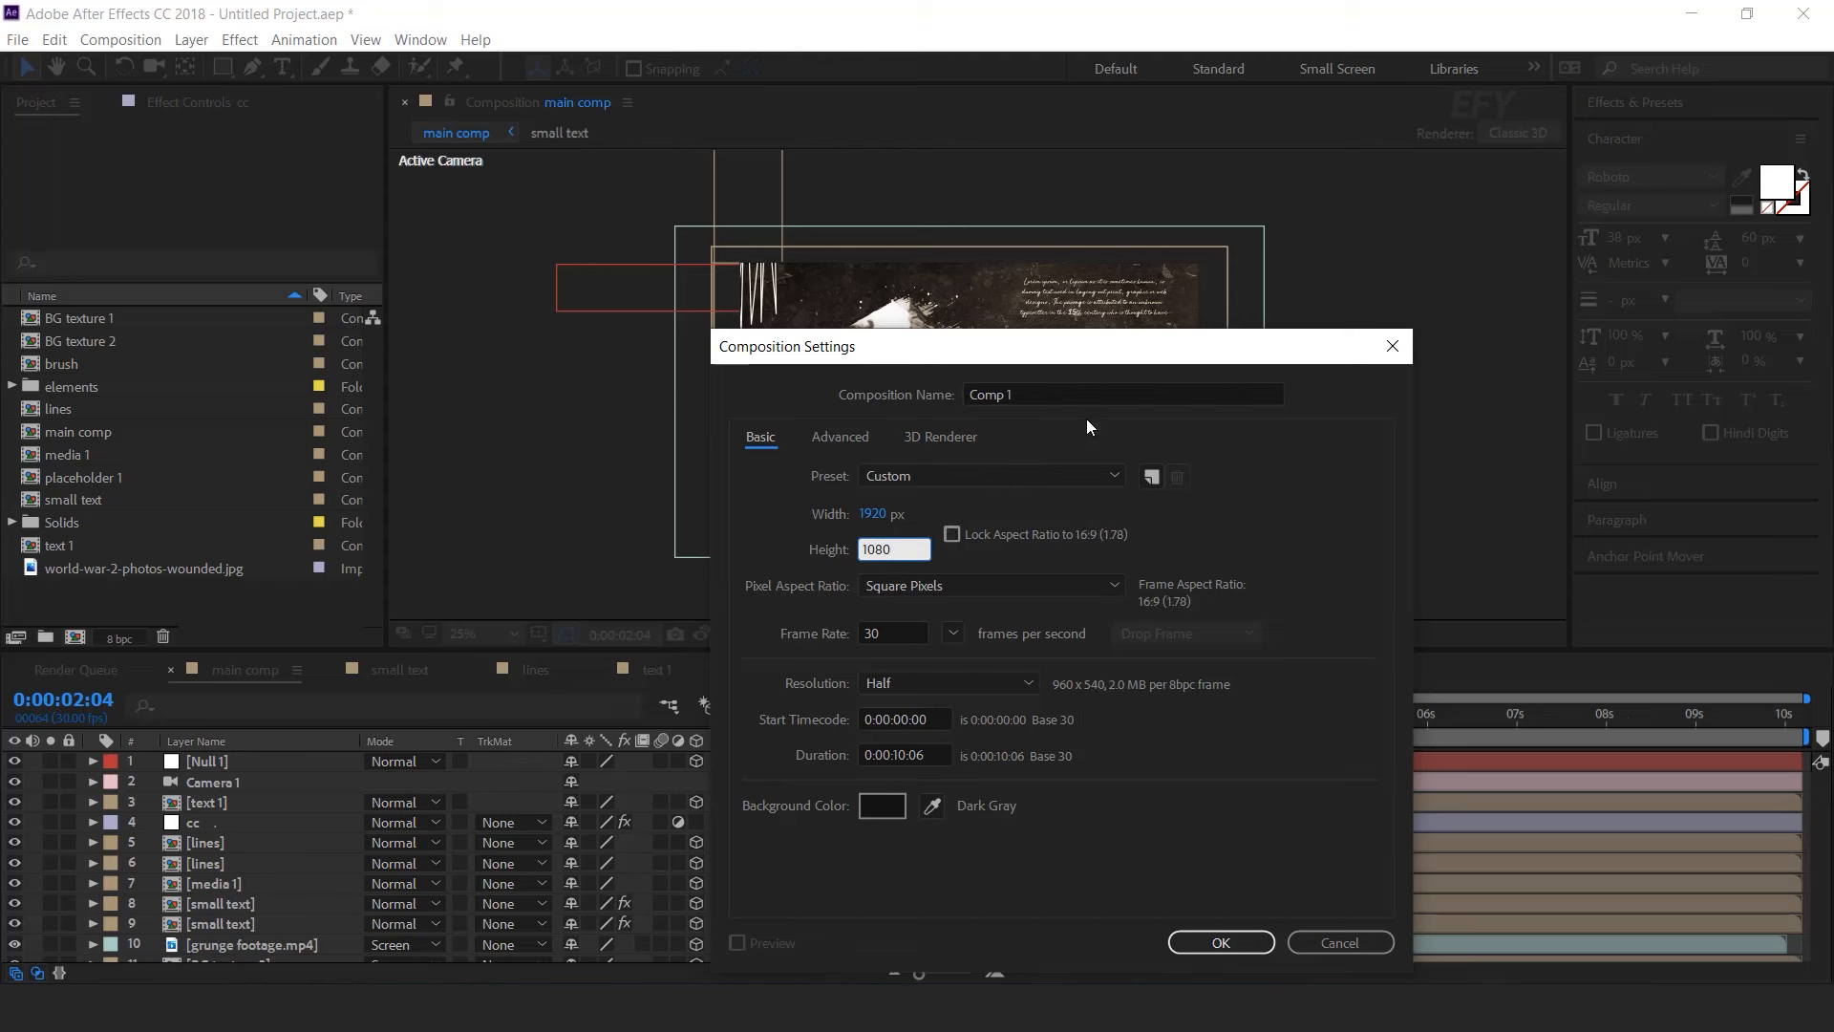
pyautogui.click(969, 395)
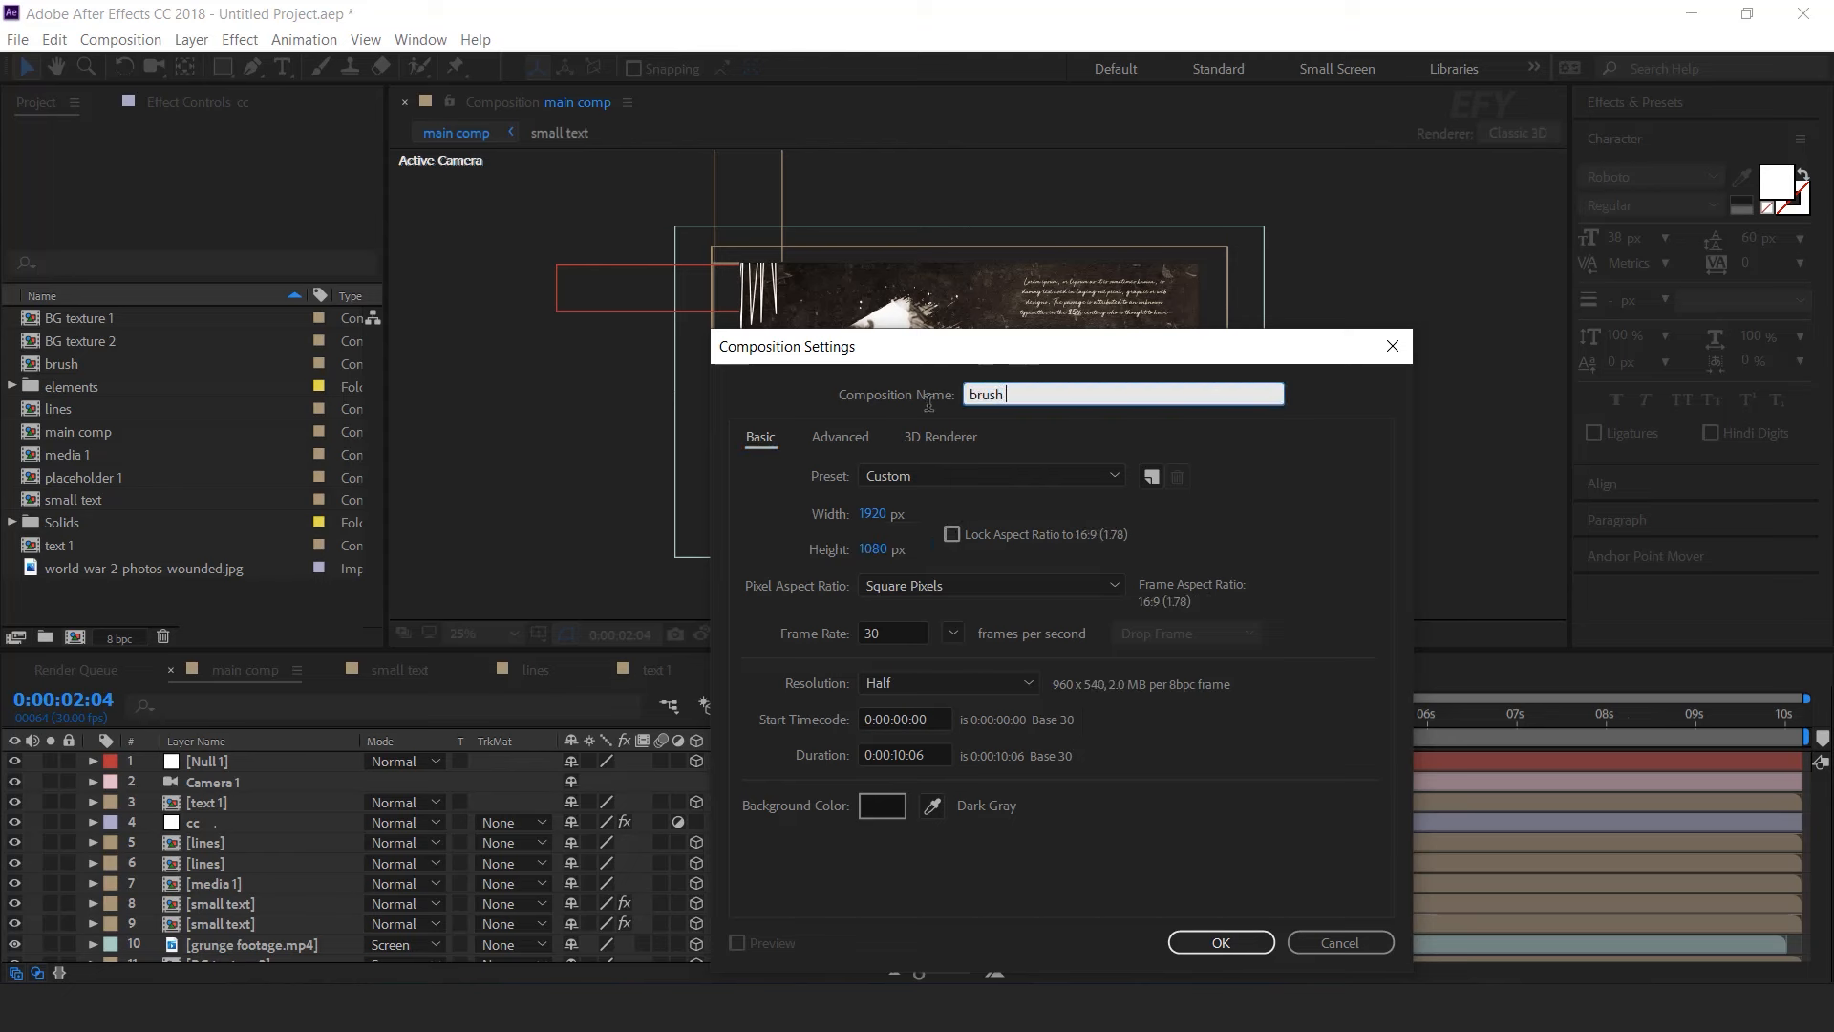
pyautogui.write('brush transition')
pyautogui.press('Return')
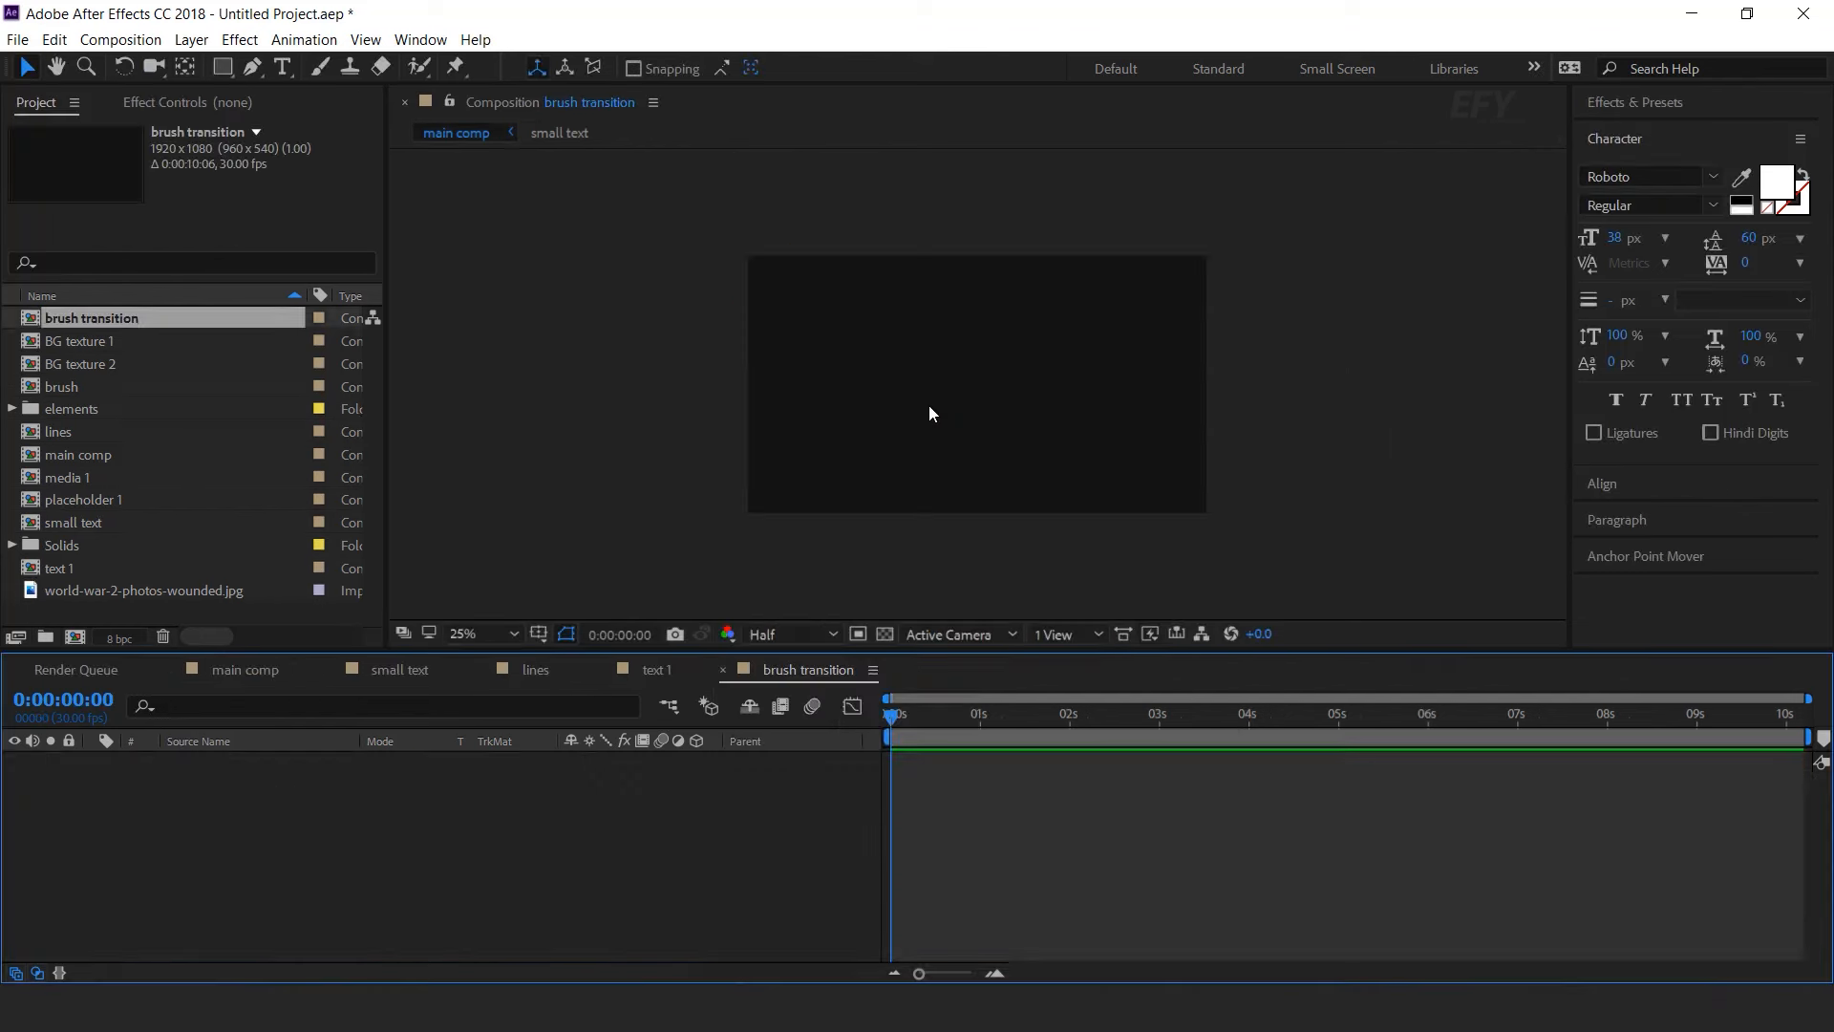
# - Place brush transition.mov from the elements folder in the brush transition composition and scrub through it
pyautogui.click(9, 409)
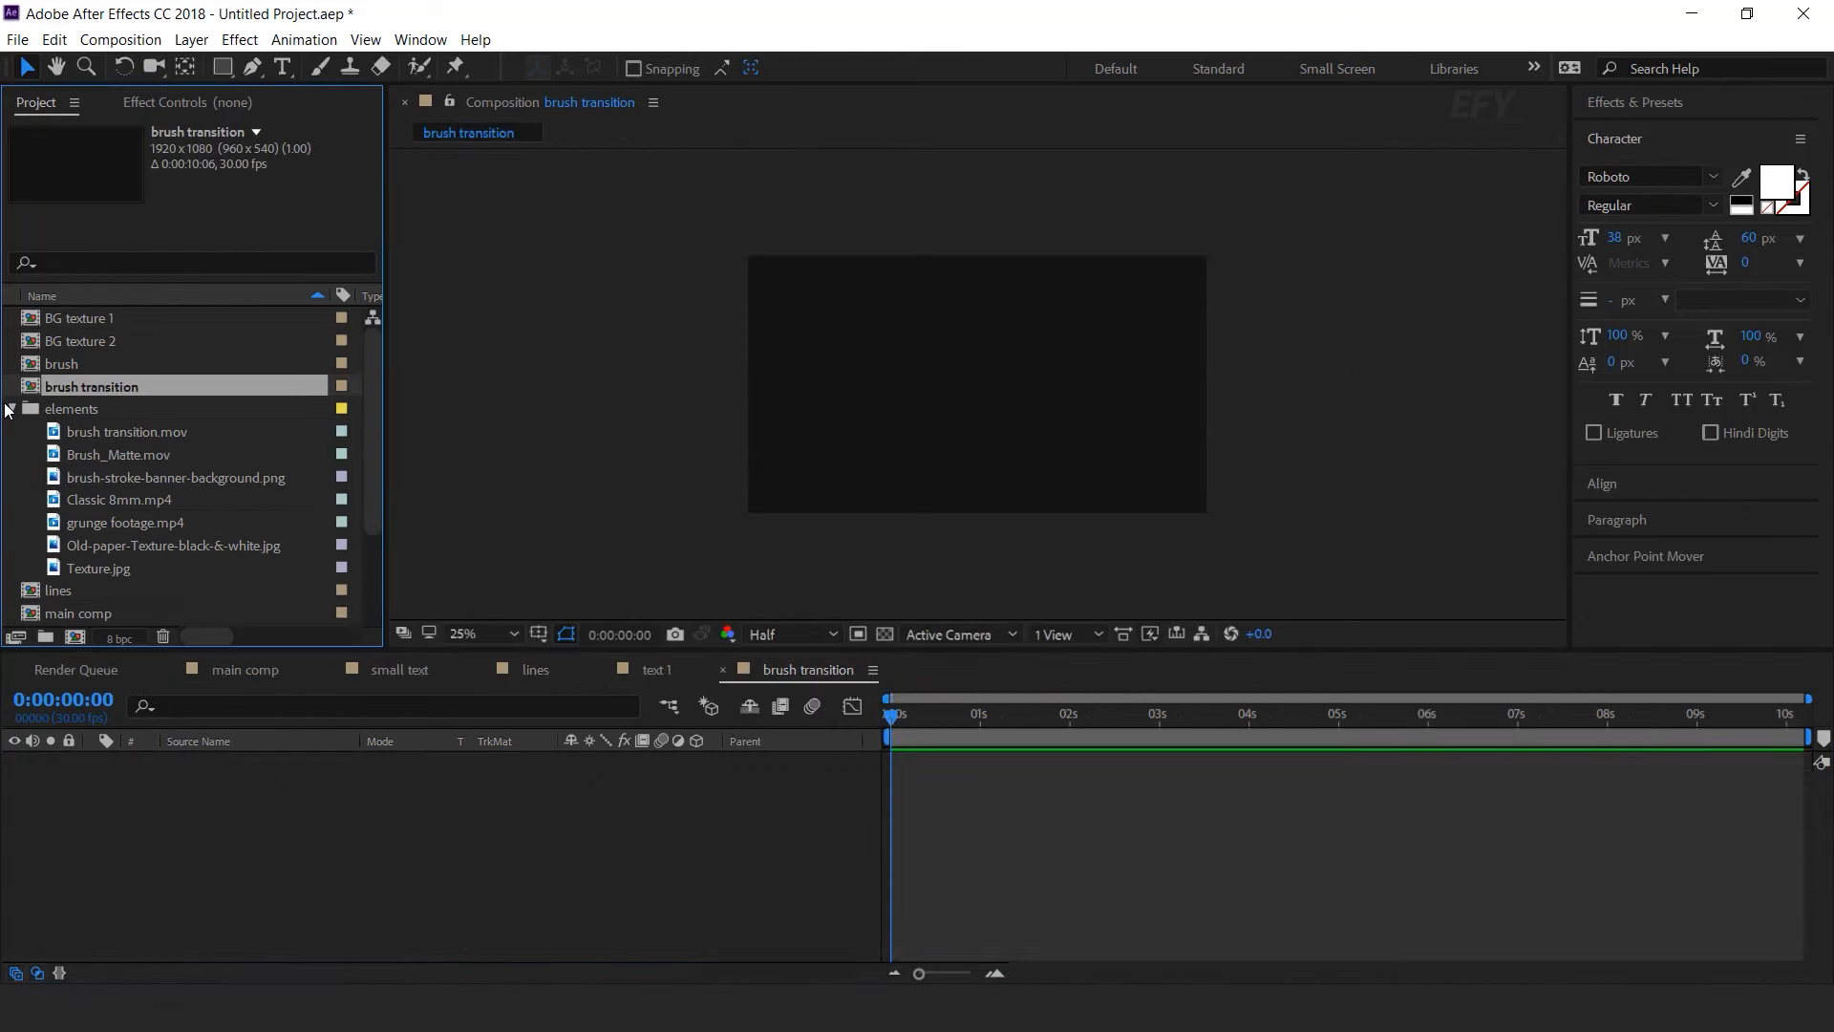
pyautogui.click(149, 434)
pyautogui.moveTo(130, 430); pyautogui.dragTo(397, 816)
pyautogui.moveTo(892, 714)
pyautogui.mouseDown()
pyautogui.moveTo(1024, 728)
pyautogui.moveTo(1003, 761)
pyautogui.mouseUp()
# - Enable Time Remapping on the brush transition.mov layer and extend it to the end of the composition
pyautogui.rightClick(1003, 764)
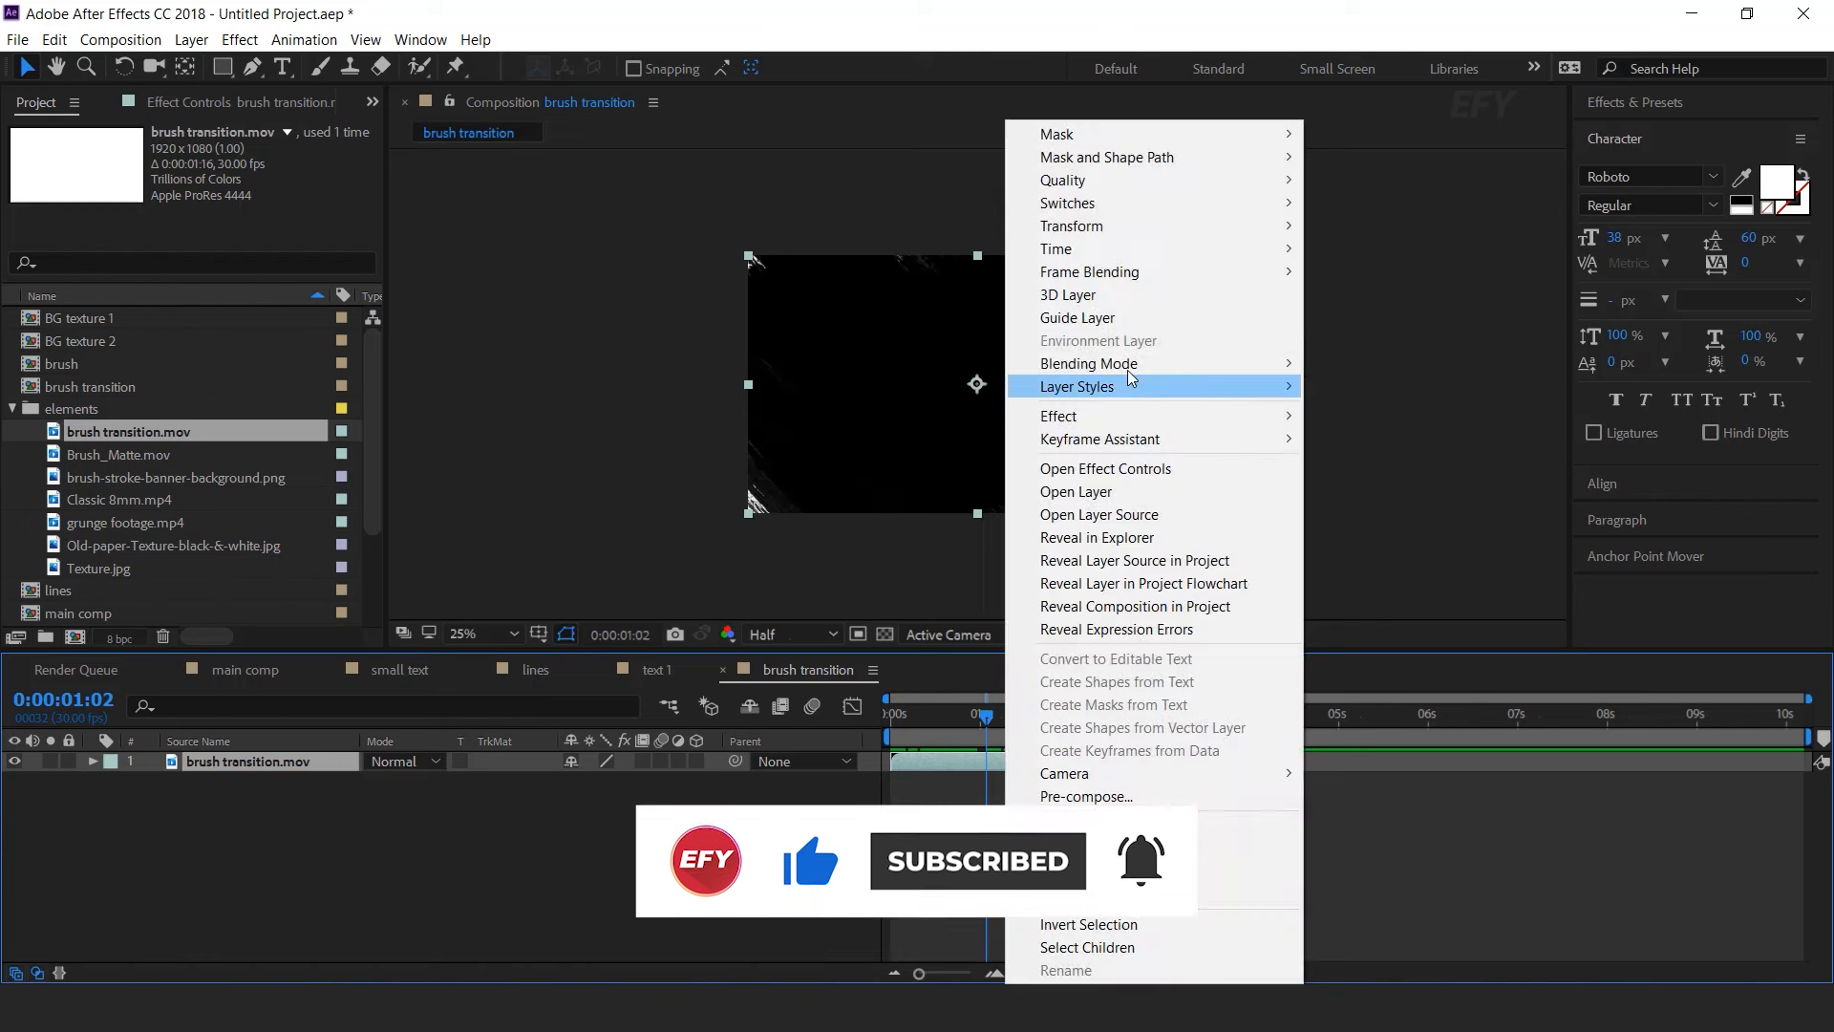
pyautogui.moveTo(1283, 262)
pyautogui.click(1404, 249)
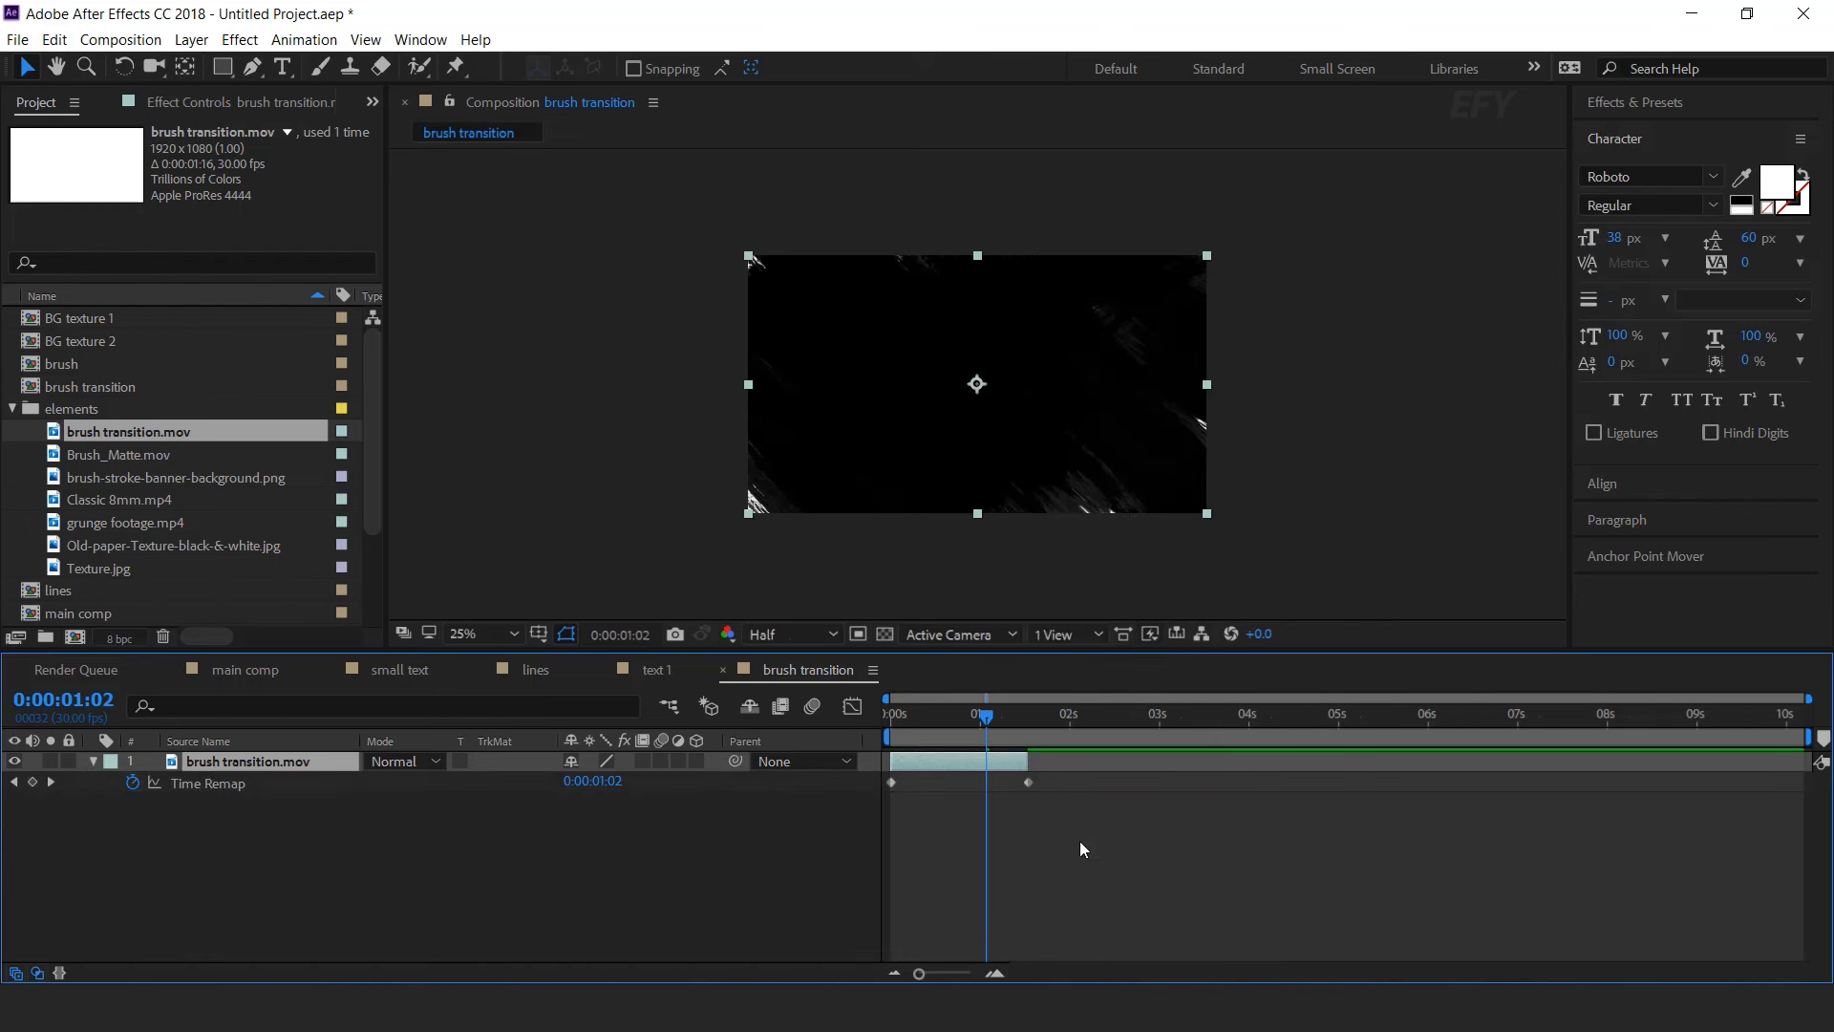
pyautogui.moveTo(1030, 760); pyautogui.dragTo(1809, 761)
pyautogui.click(686, 864)
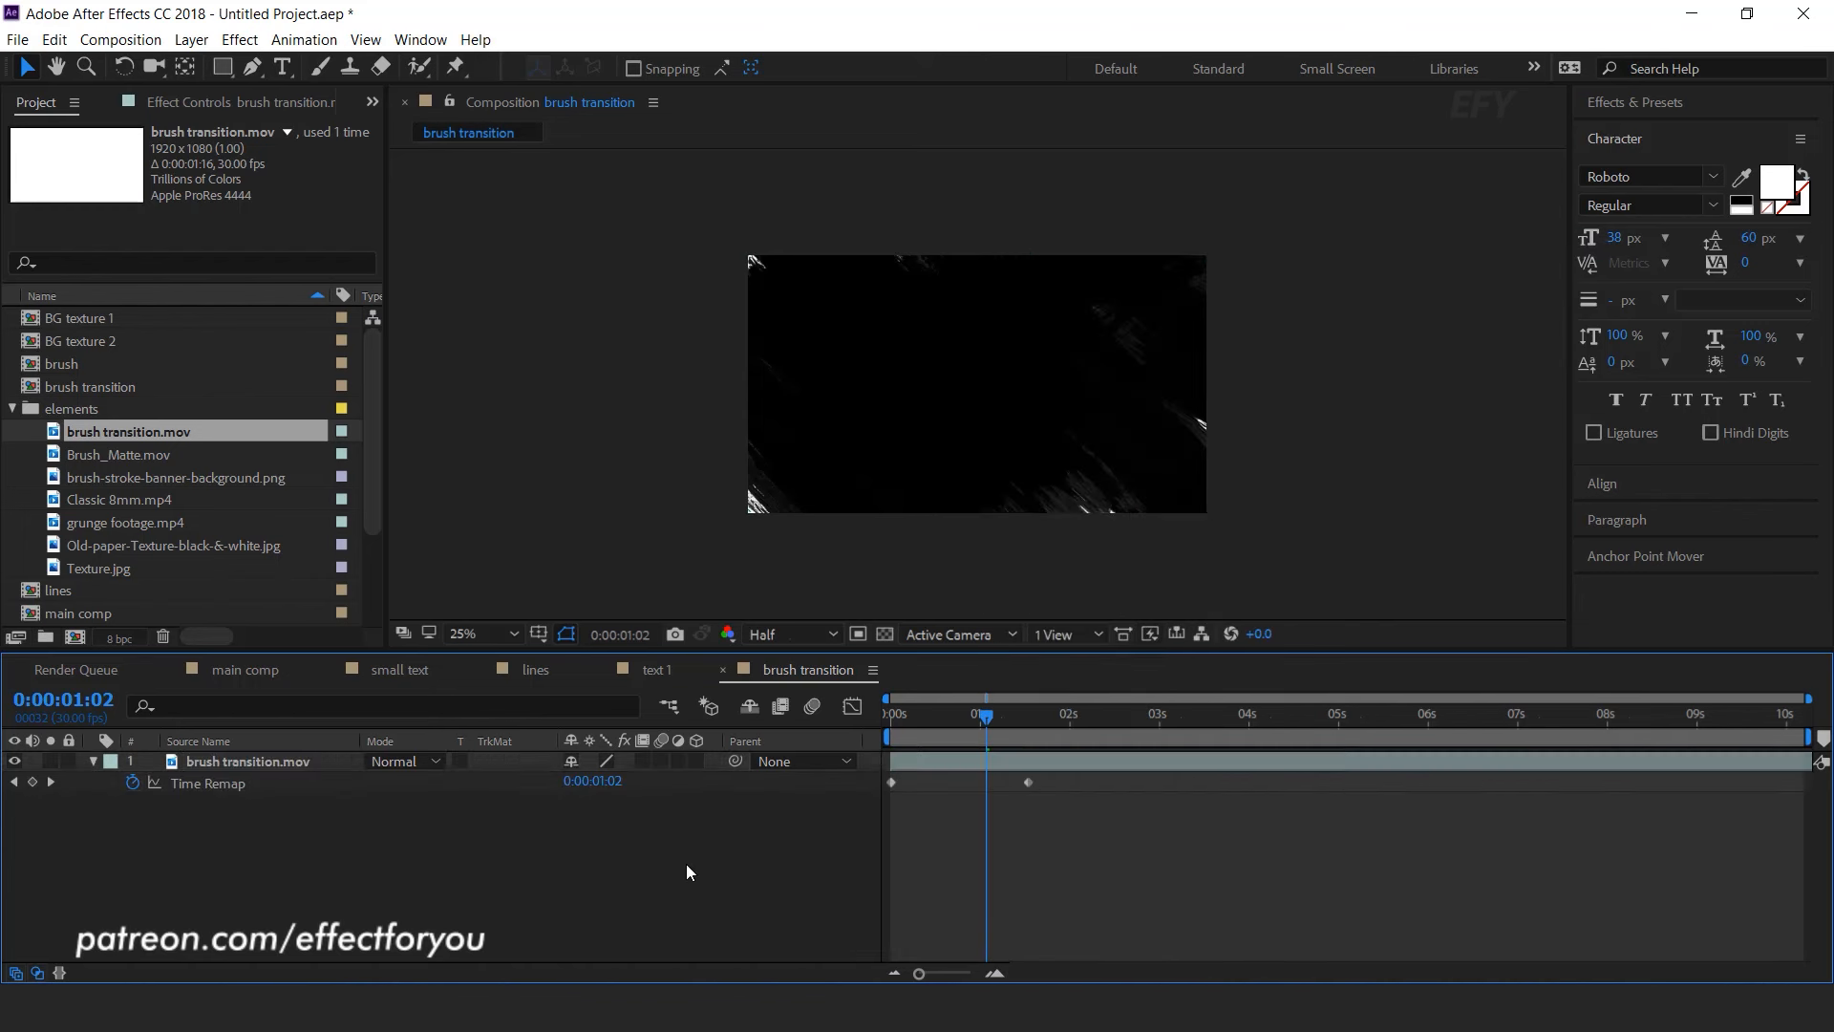
pyautogui.click(93, 762)
# - Place the brush transition composition above all layers in main comp and set its blending mode to Silhouette Luma
pyautogui.click(265, 672)
pyautogui.click(12, 408)
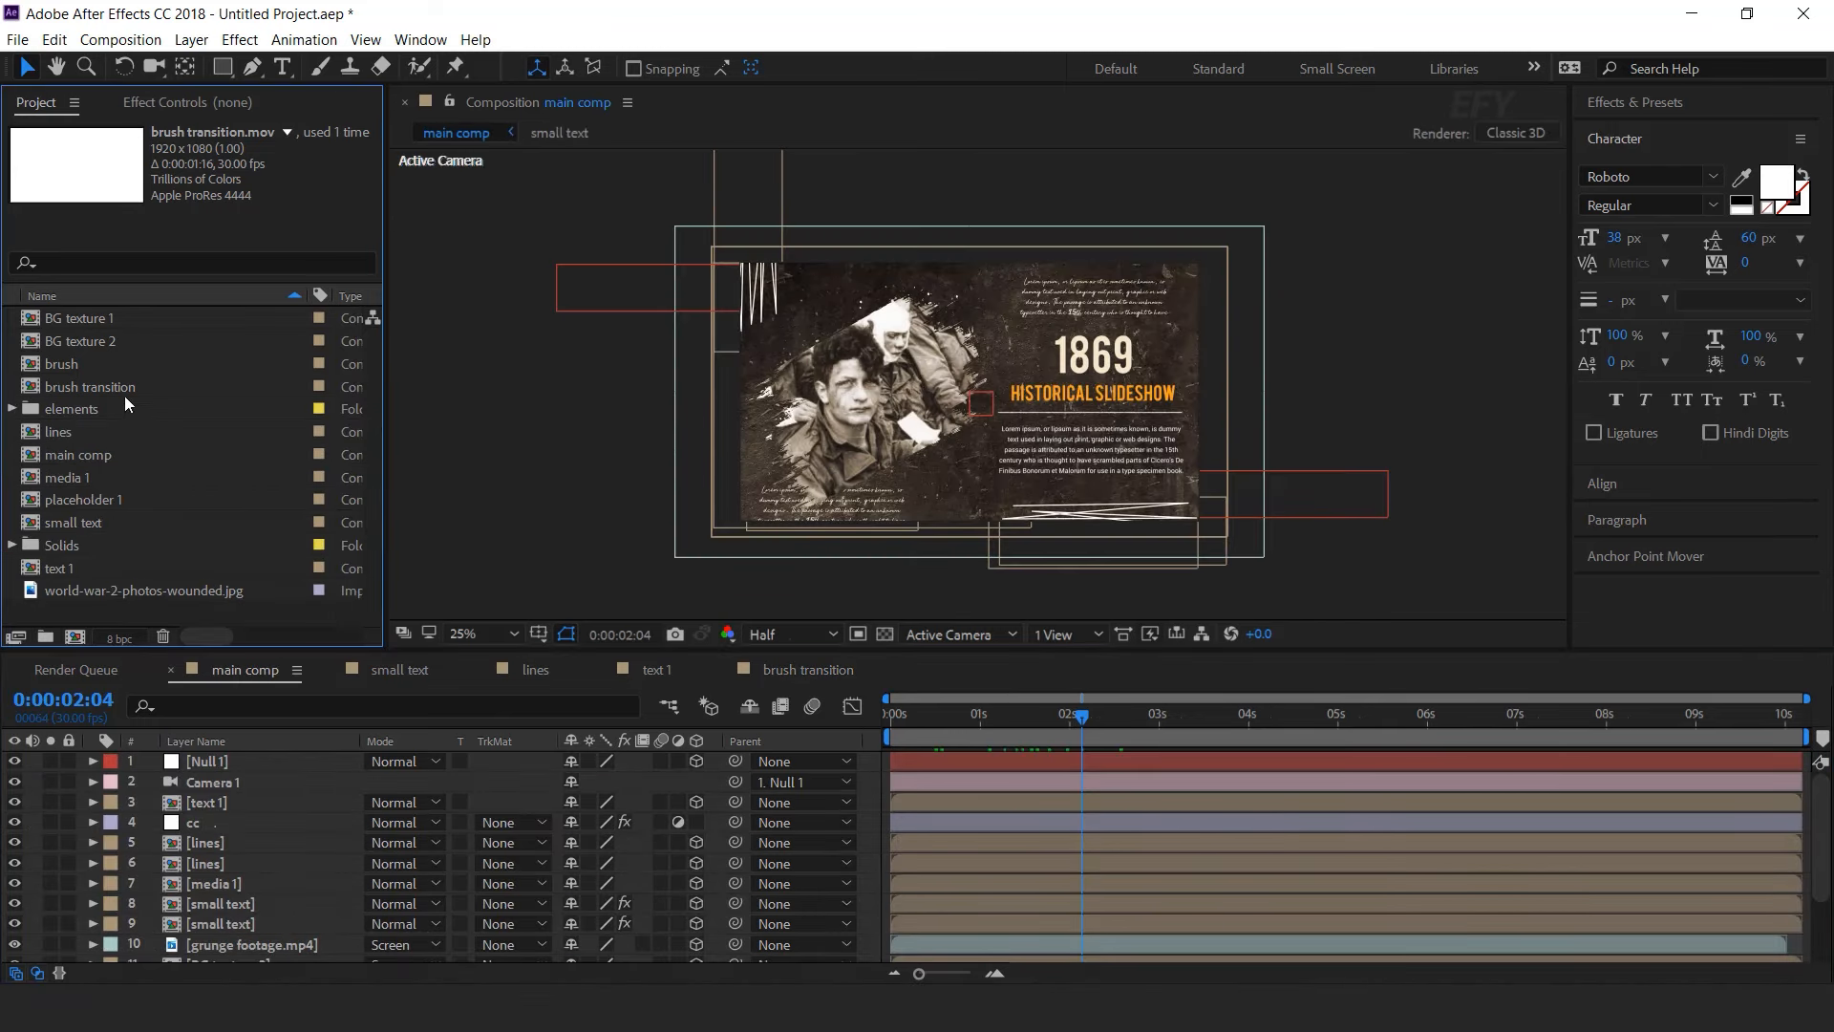
pyautogui.click(123, 390)
pyautogui.moveTo(61, 401)
pyautogui.mouseDown()
pyautogui.moveTo(325, 738)
pyautogui.moveTo(248, 758)
pyautogui.mouseUp()
pyautogui.moveTo(902, 709); pyautogui.dragTo(1001, 720)
pyautogui.click(414, 763)
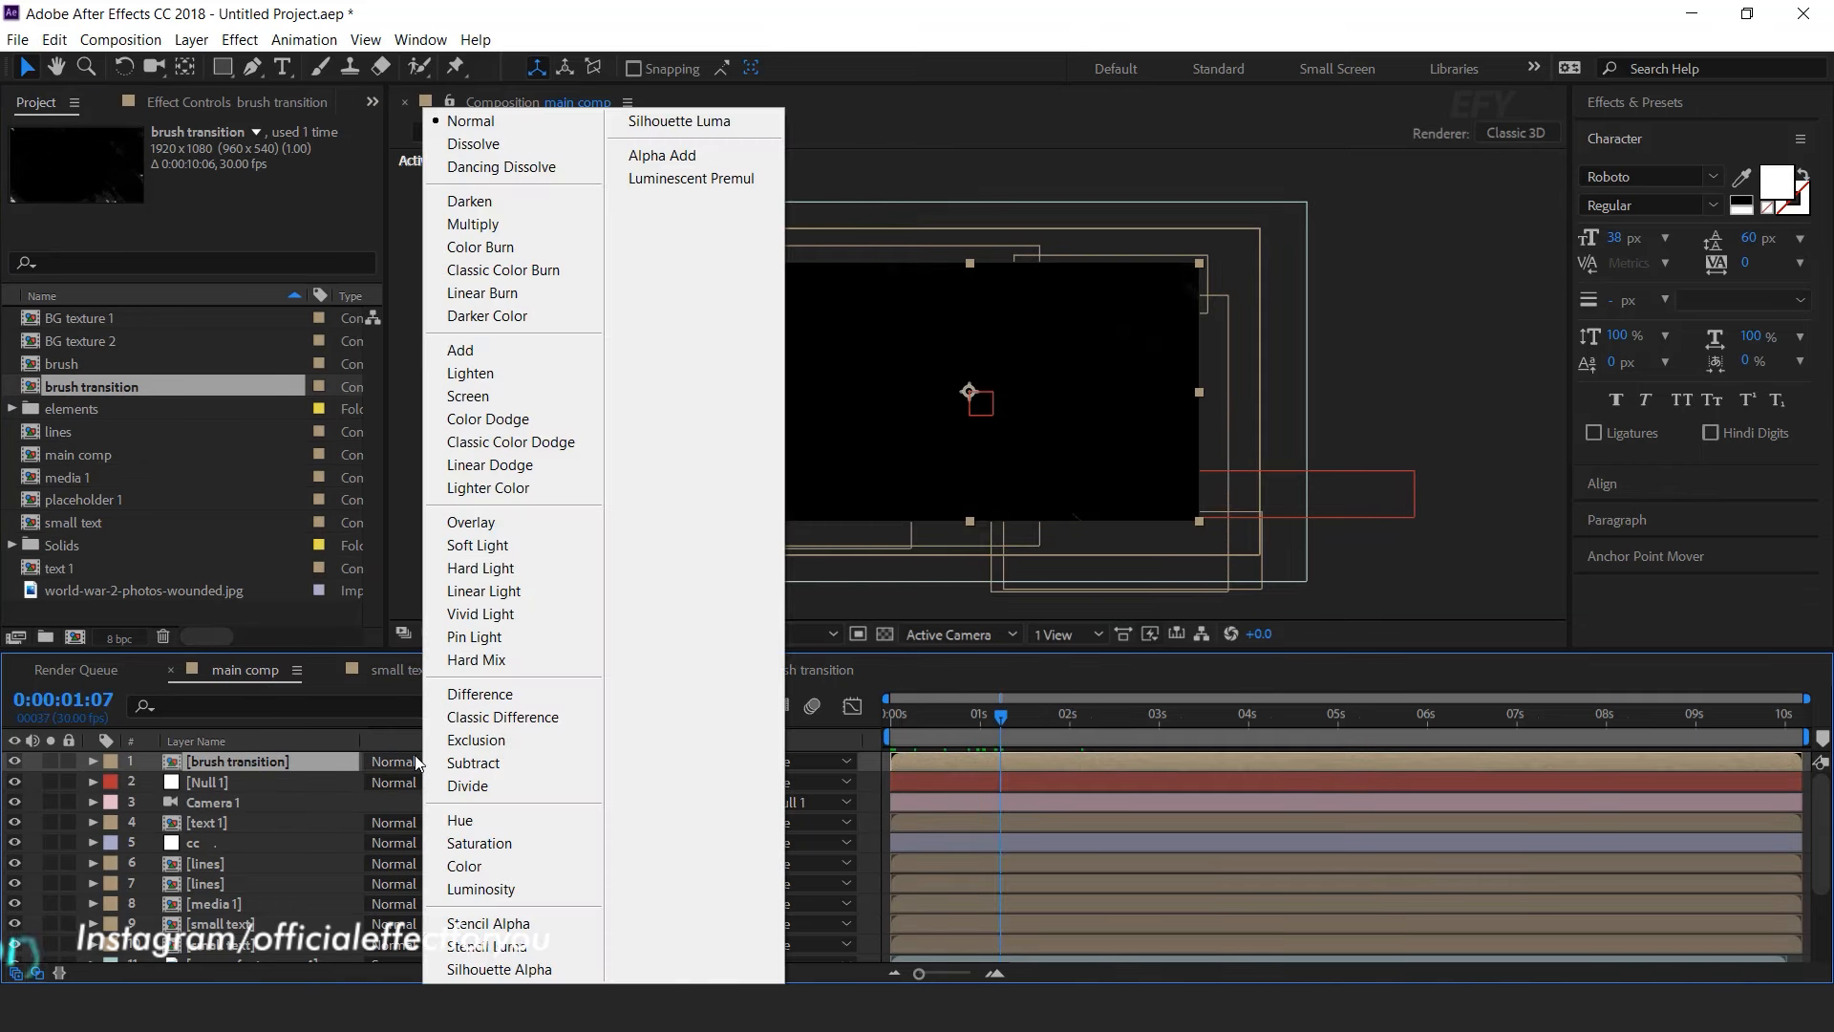
pyautogui.click(684, 121)
# - Preview the brush-stroke transition from the start of main comp
pyautogui.moveTo(988, 730); pyautogui.dragTo(923, 724)
pyautogui.press('space')
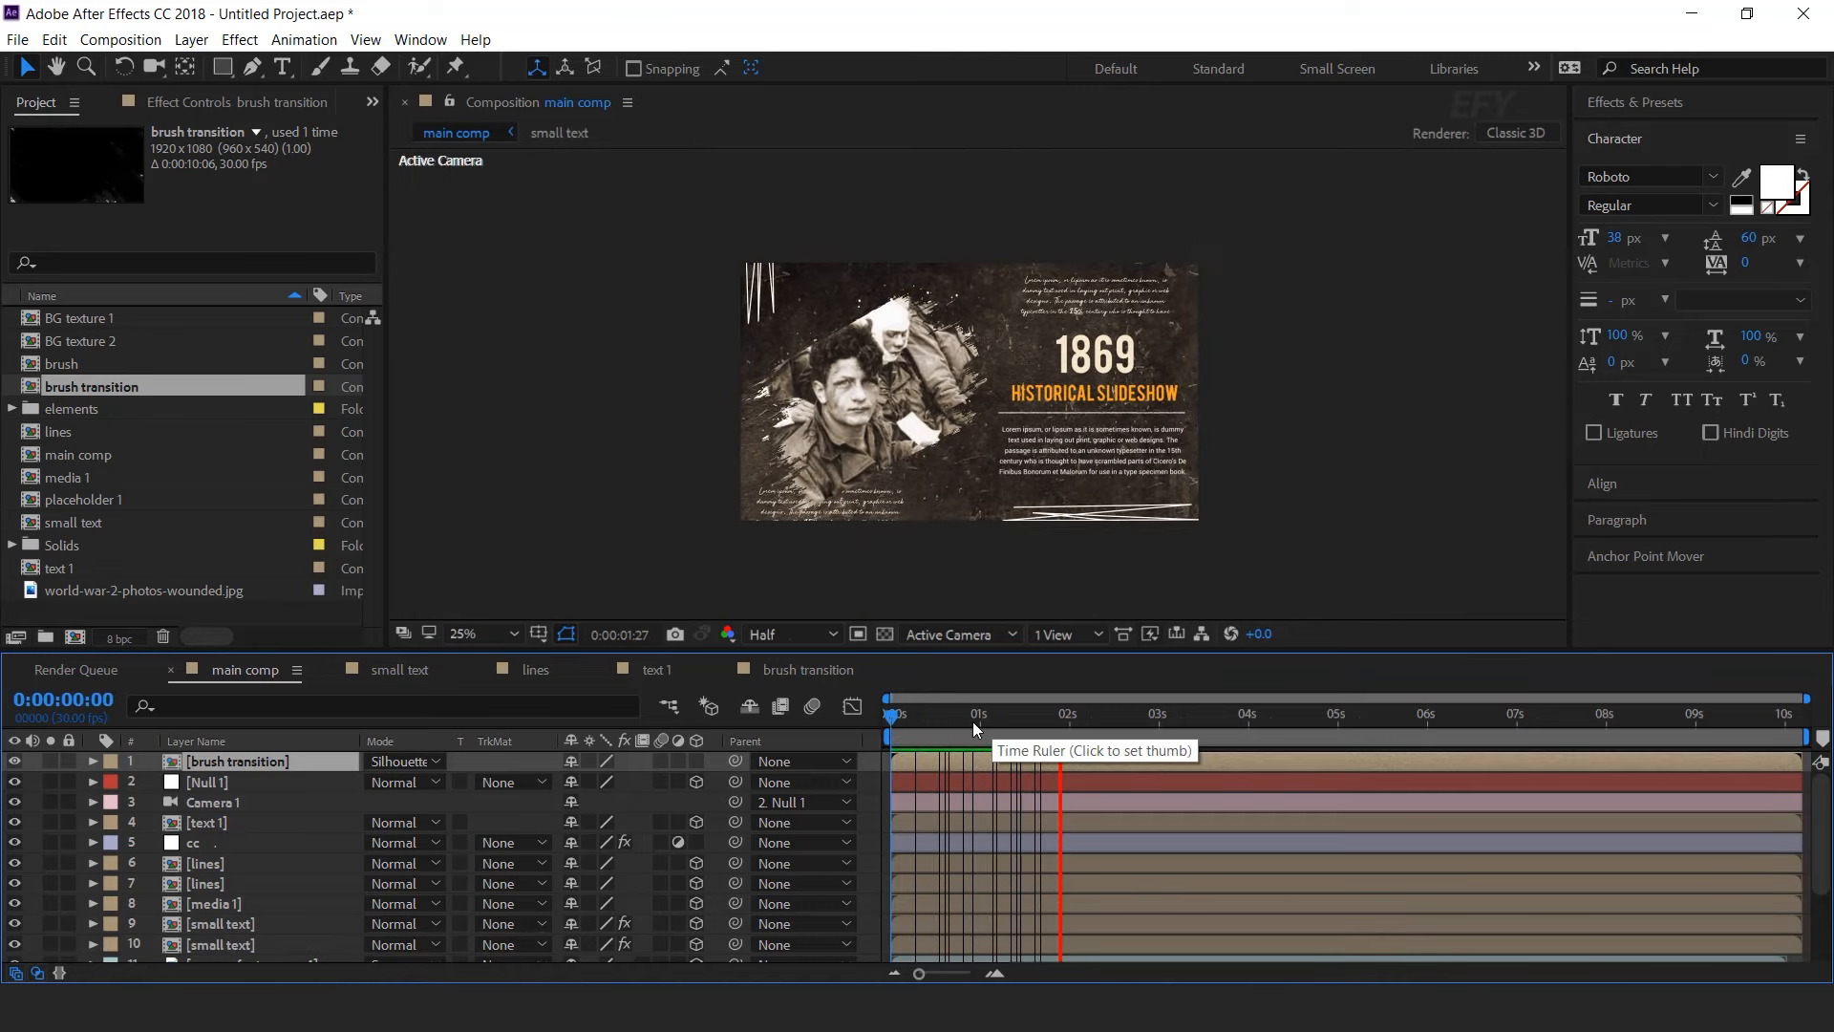
pyautogui.click(1047, 722)
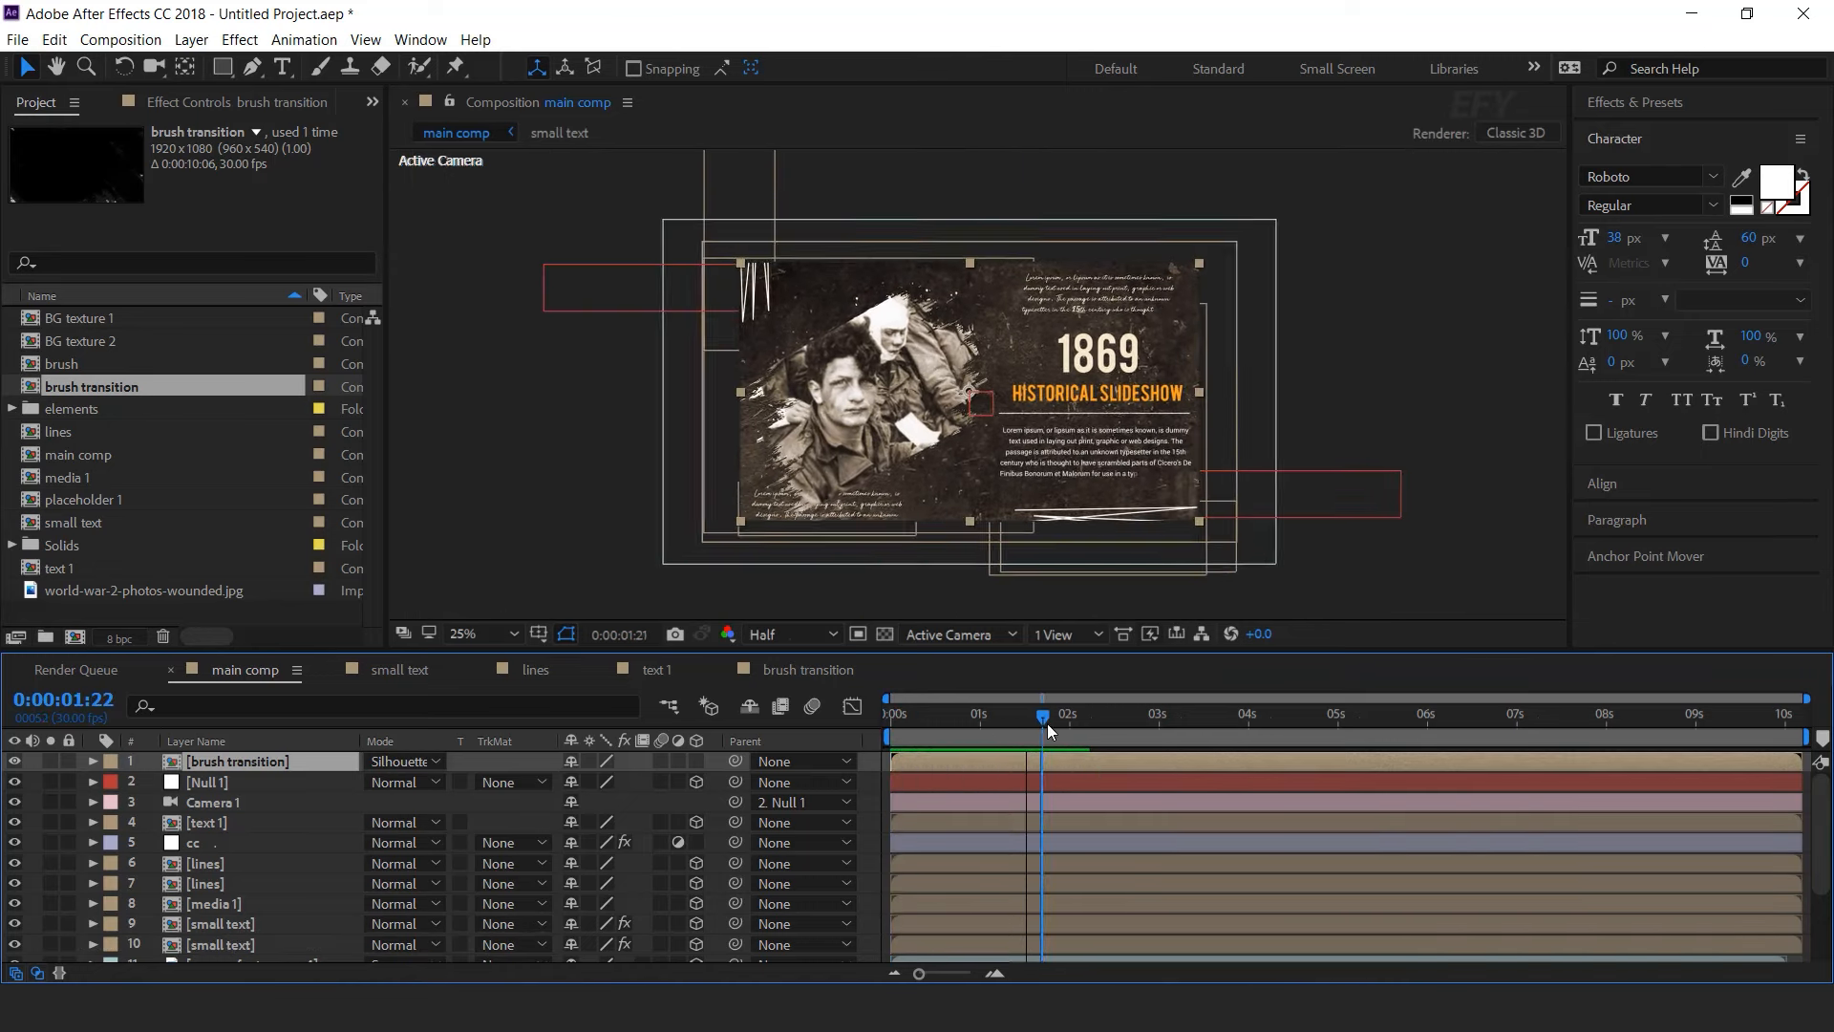
# - Add a null object to main comp, place it directly below the brush transition layer and make it 3D
pyautogui.click(882, 767)
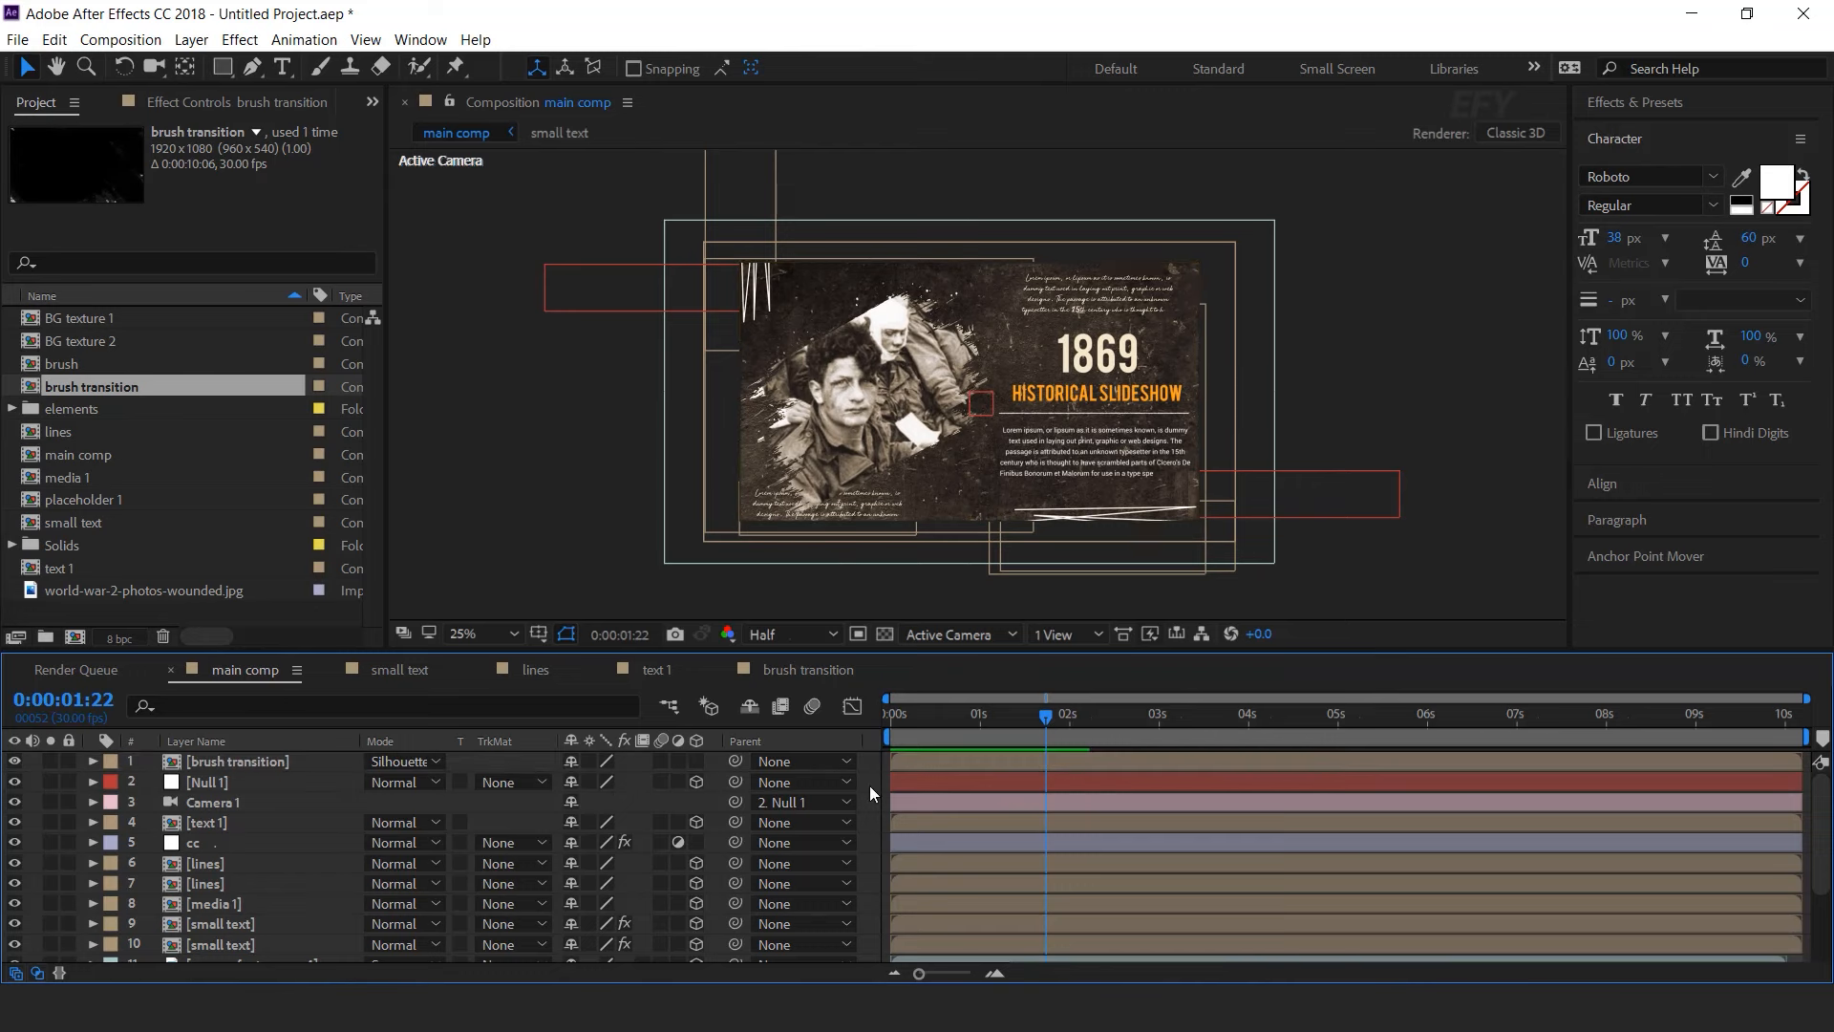
pyautogui.rightClick(870, 786)
pyautogui.moveTo(1075, 564)
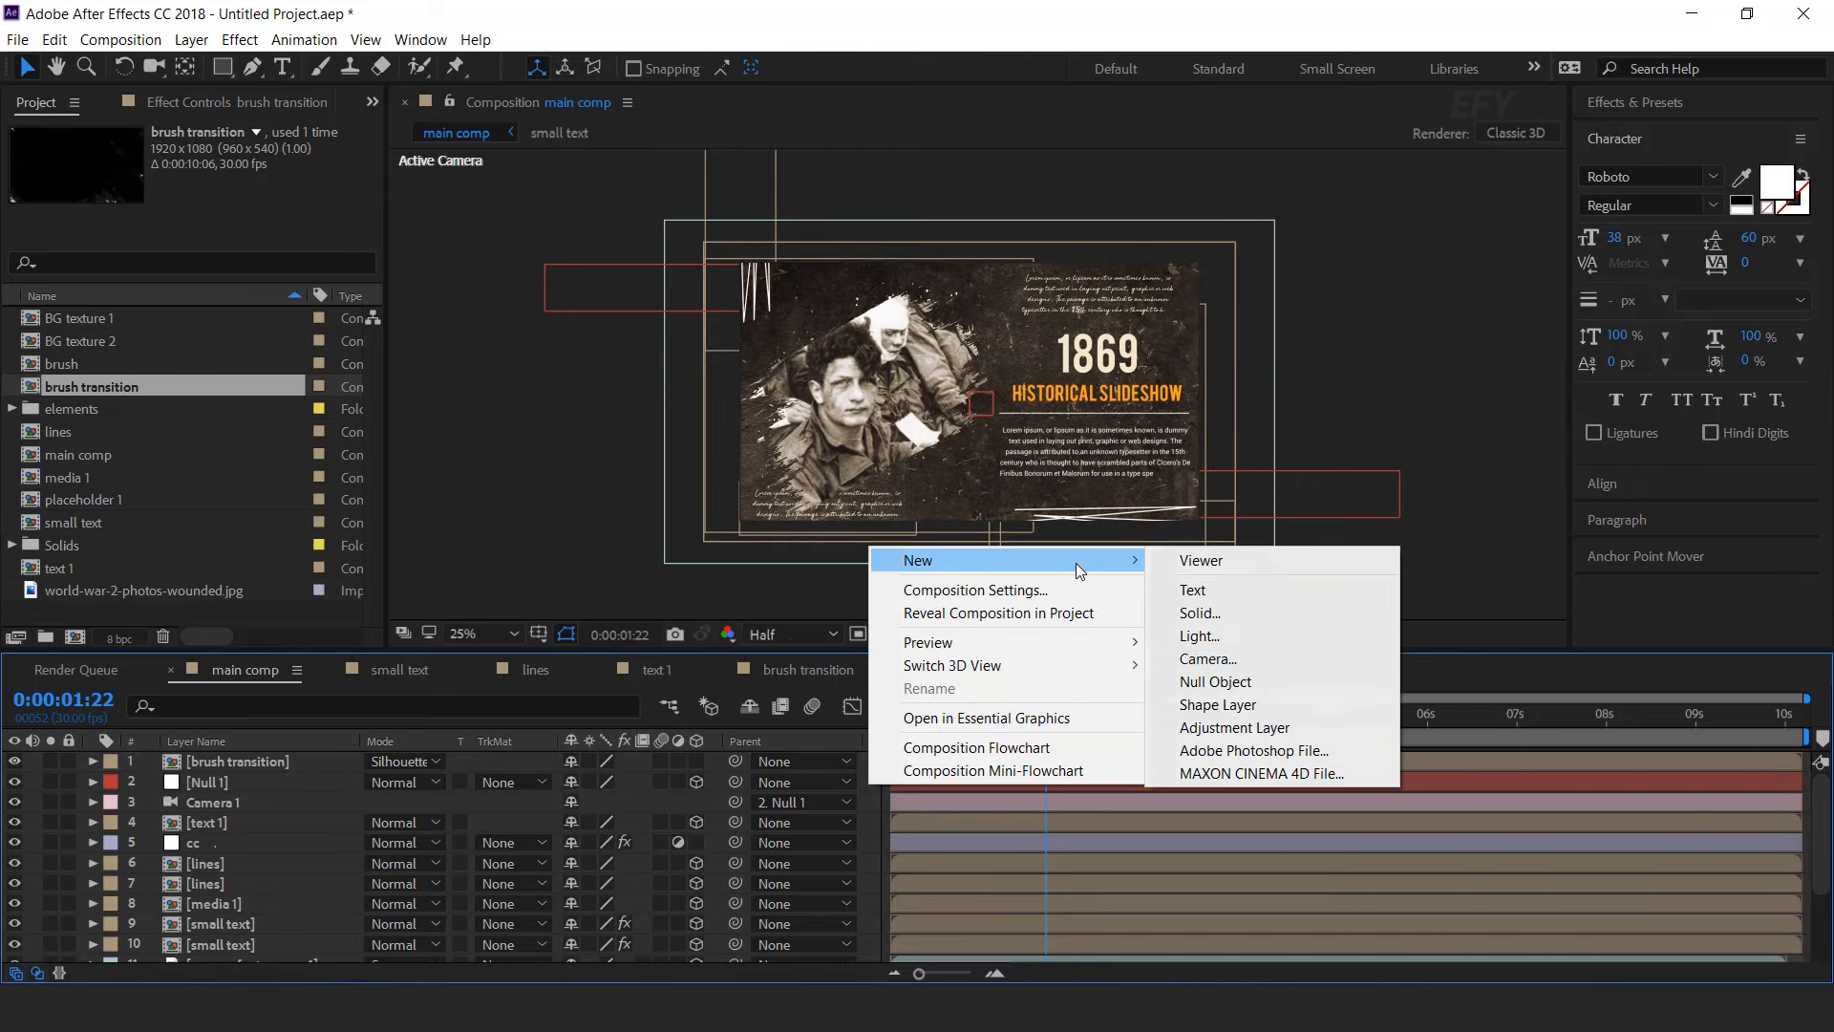
pyautogui.click(1248, 684)
pyautogui.moveTo(221, 765); pyautogui.dragTo(230, 789)
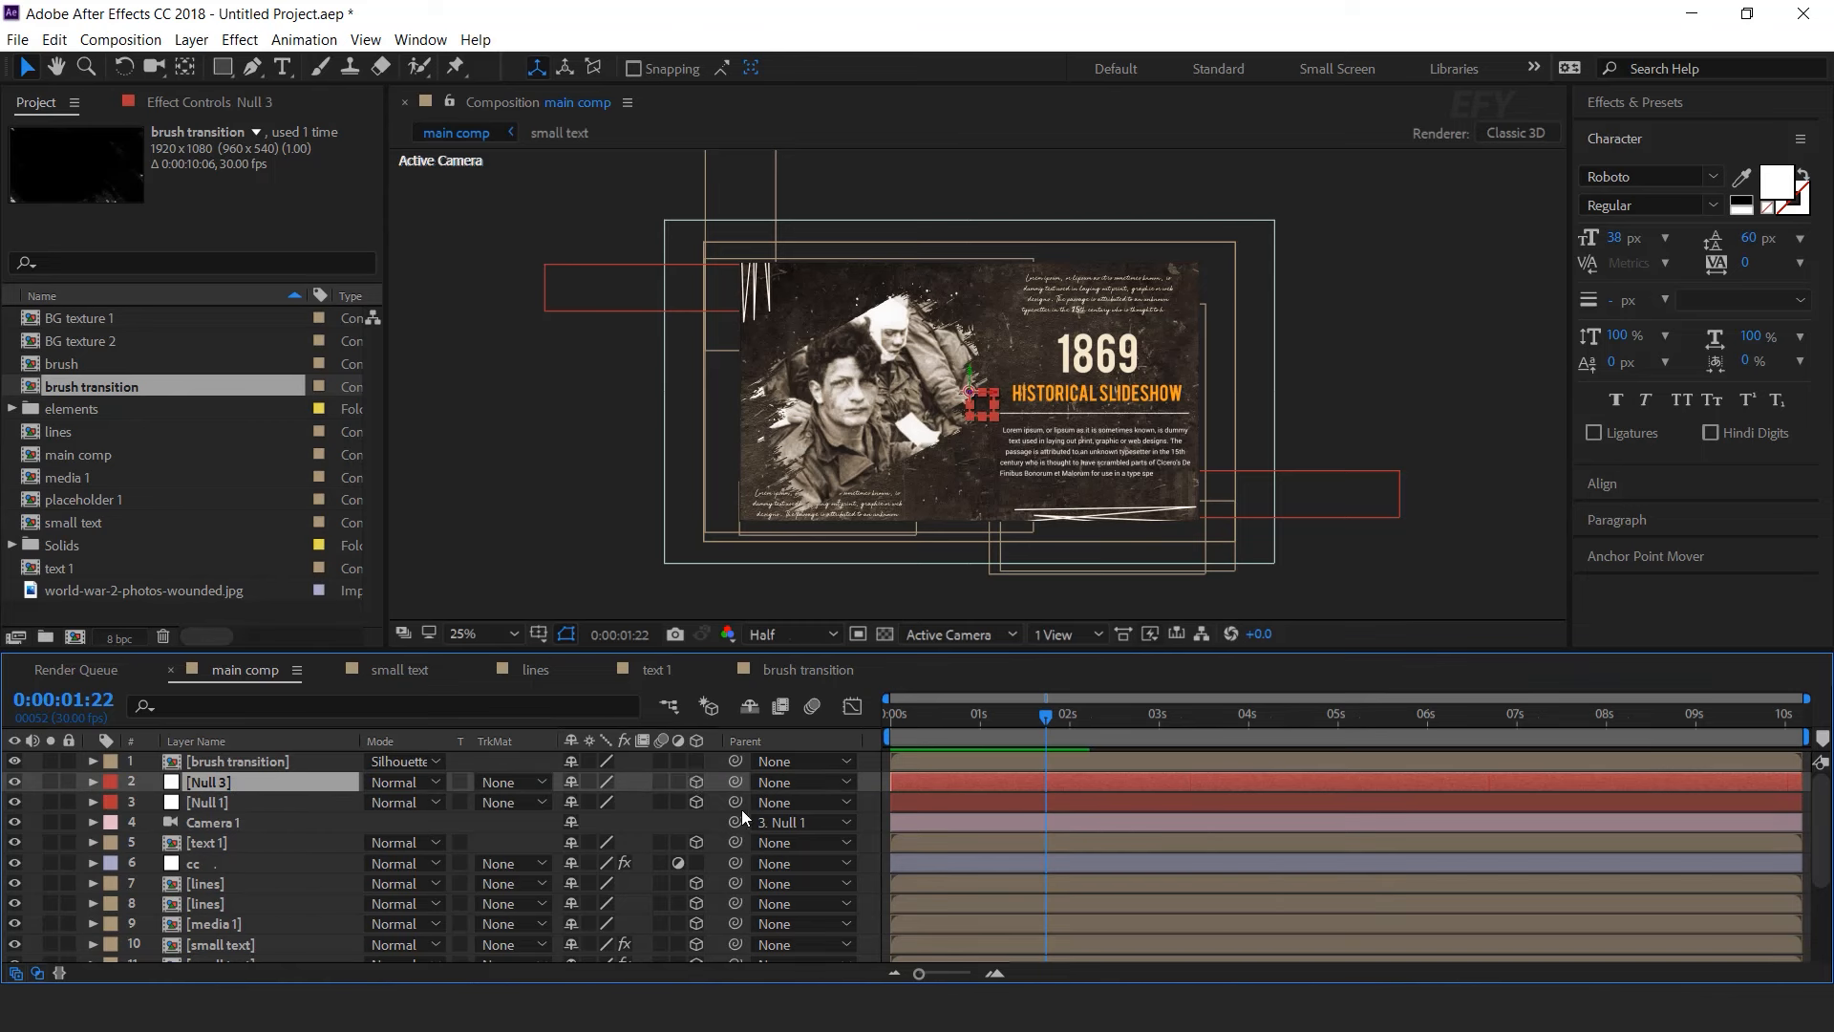
# - Parent Null 1 to Null 3 and keyframe Null 3's Z Rotation from 30° at the start to 0° at one second
pyautogui.moveTo(736, 801); pyautogui.dragTo(243, 783)
pyautogui.press('r')
pyautogui.moveTo(1006, 724); pyautogui.dragTo(690, 751)
pyautogui.click(152, 864)
pyautogui.click(597, 862)
pyautogui.write('30')
pyautogui.press('Return')
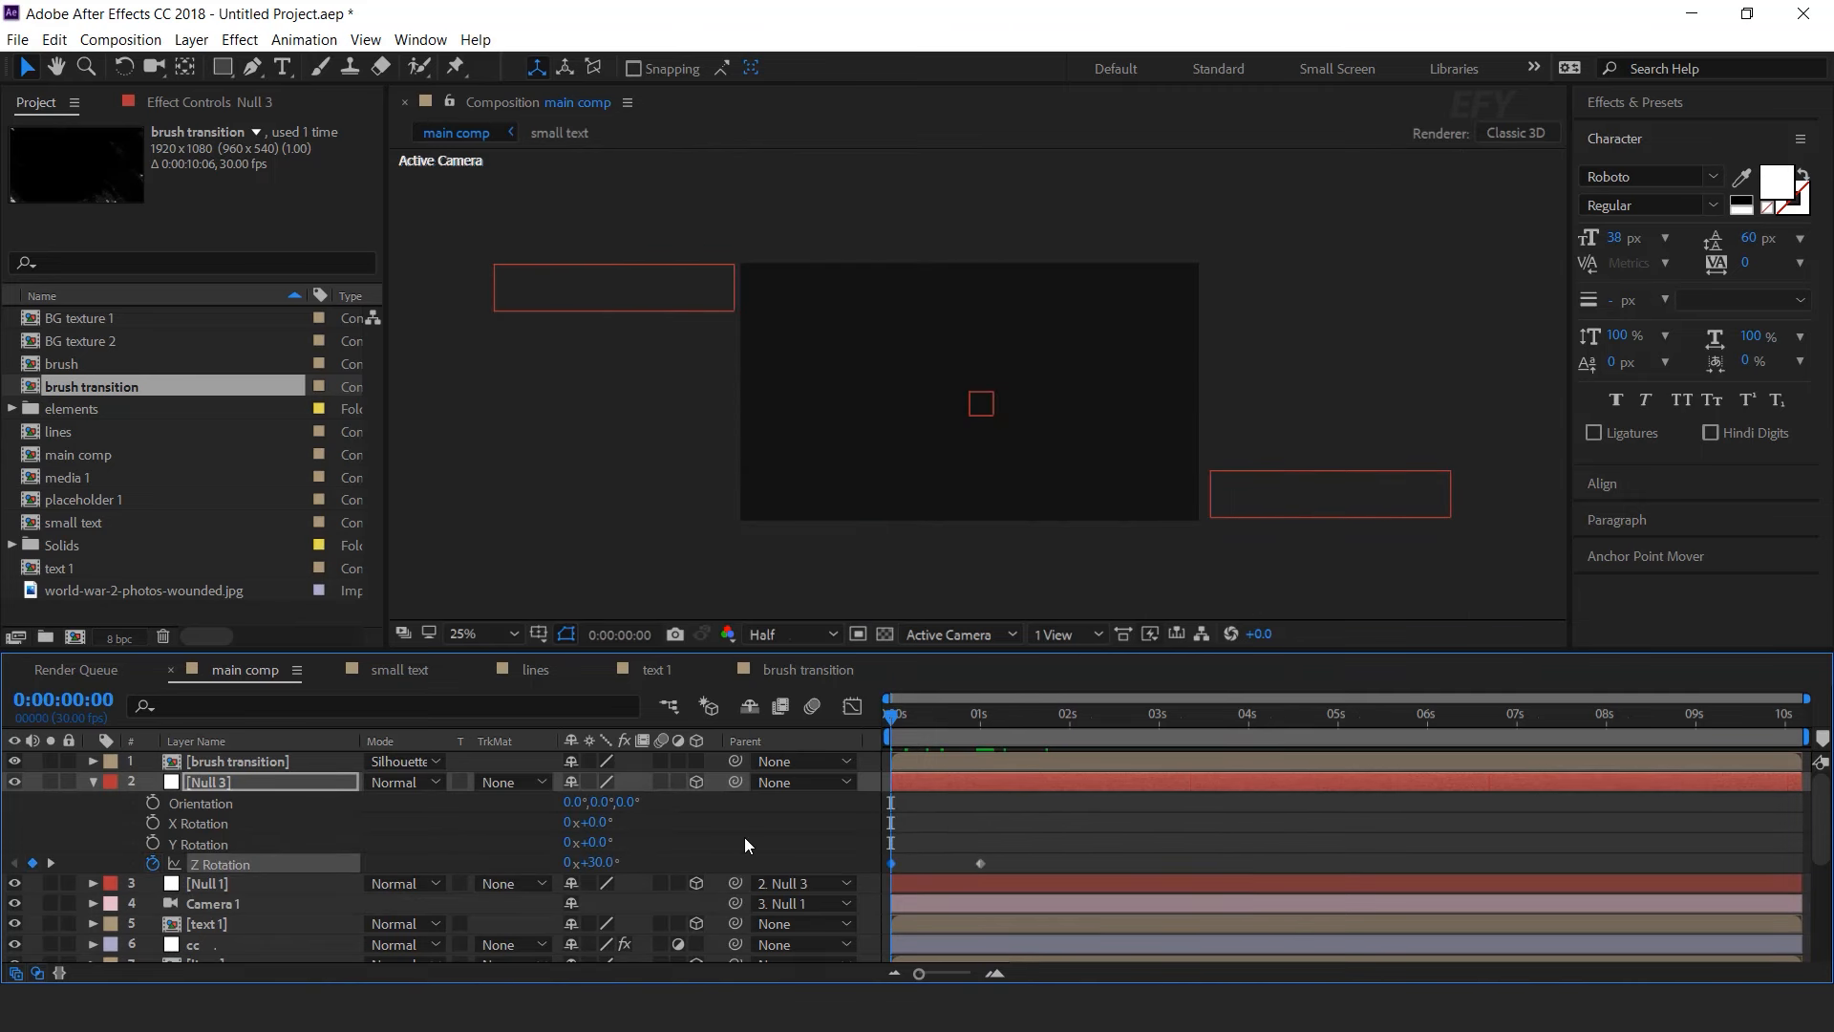
pyautogui.press('space')
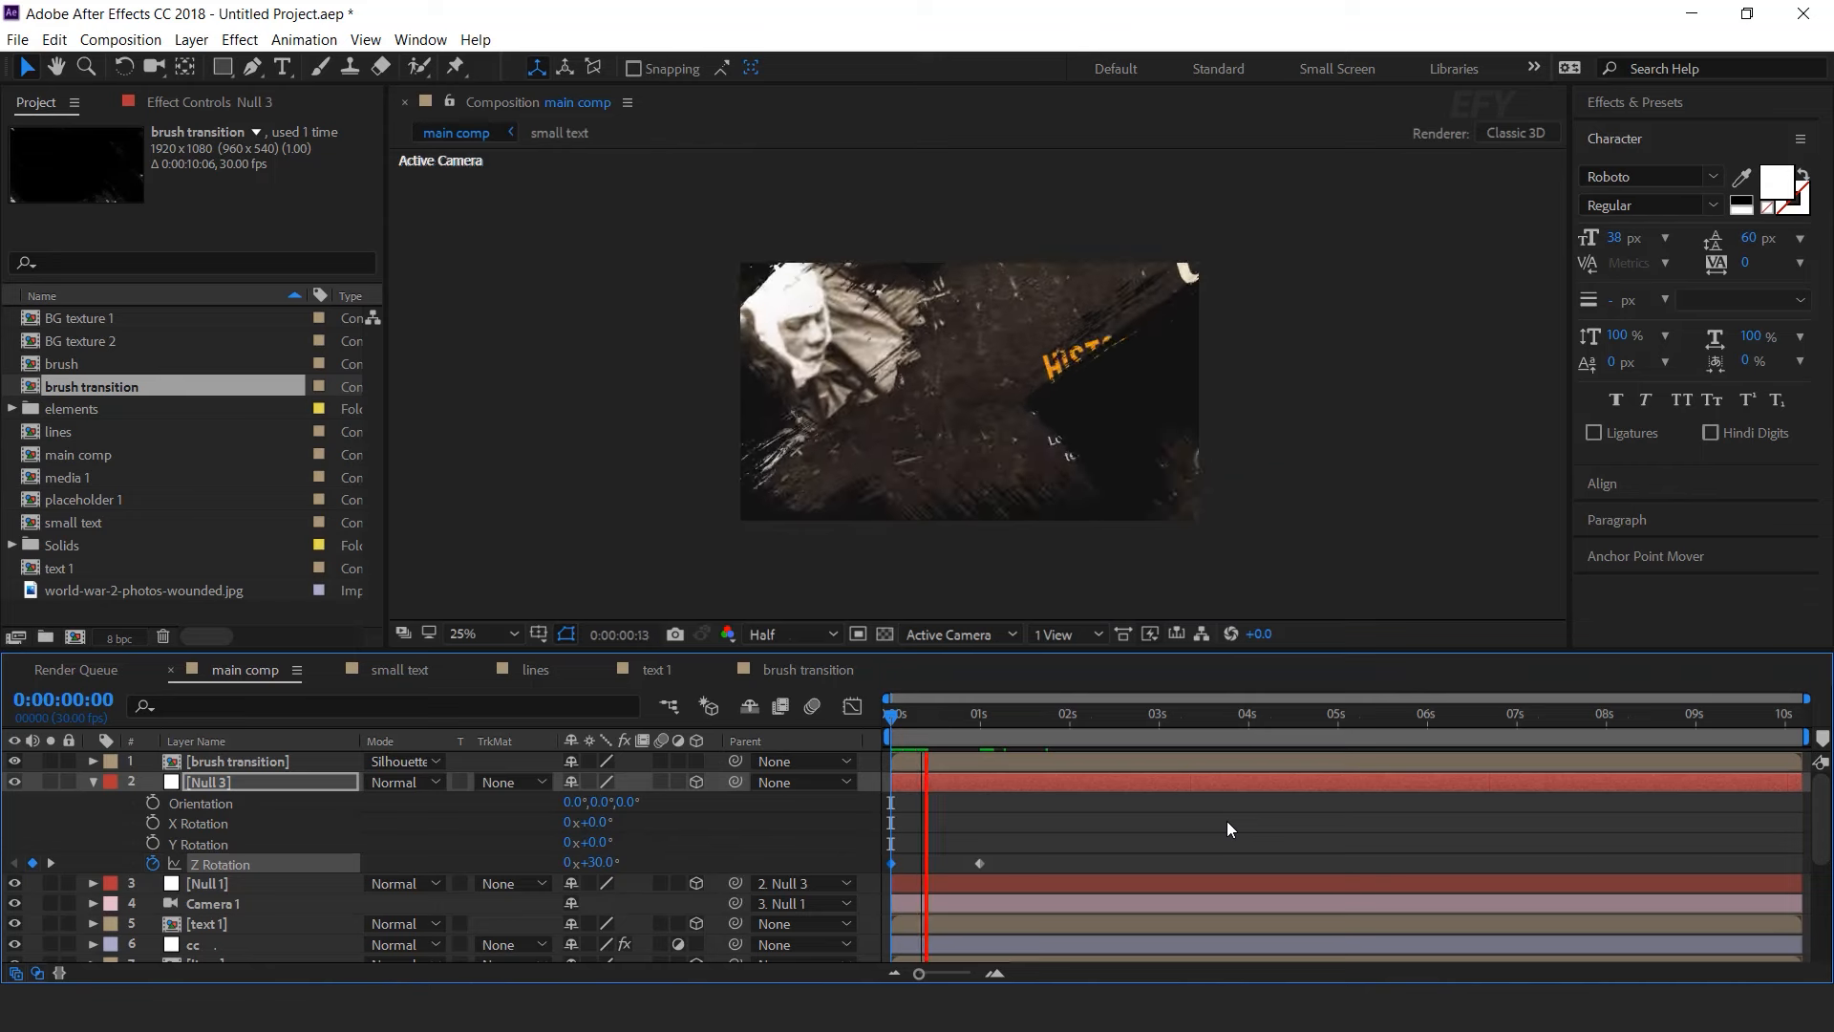
pyautogui.click(997, 719)
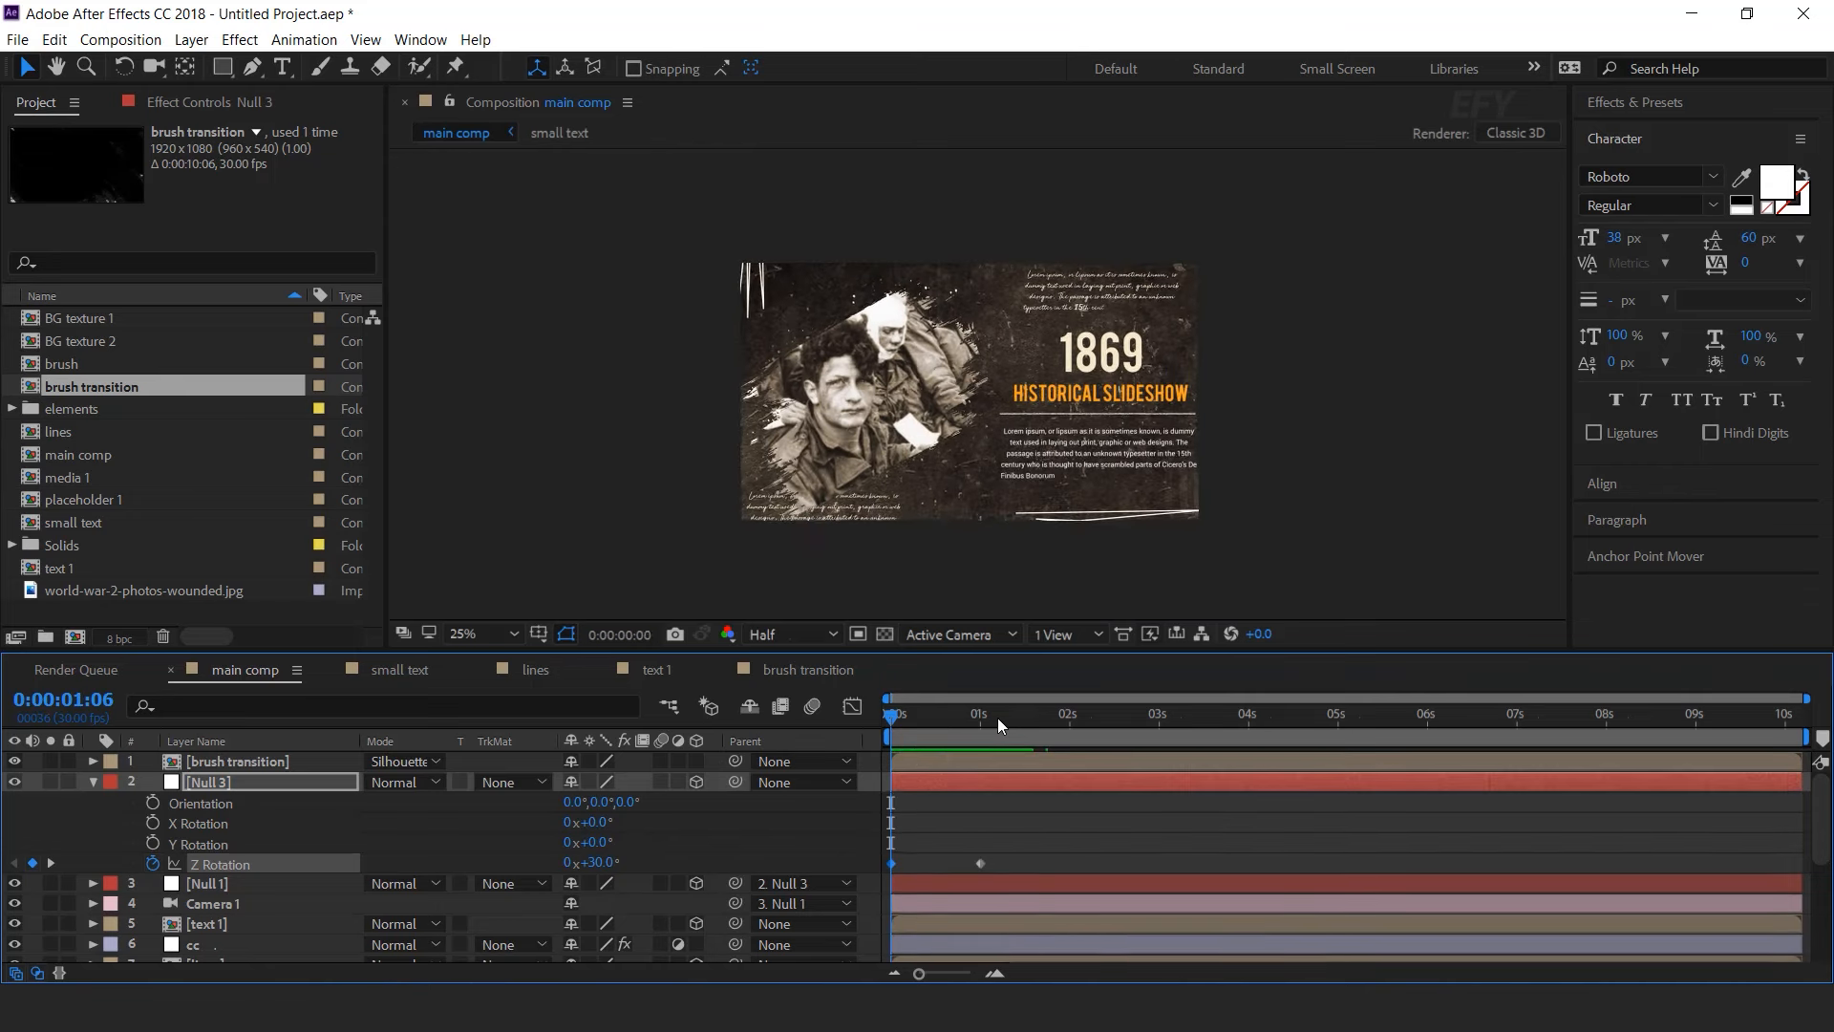
# - Apply Easy Ease to Null 3's Z Rotation keyframes and shape their speed curve in the Graph Editor
pyautogui.rightClick(980, 864)
pyautogui.moveTo(1058, 849)
pyautogui.click(1318, 688)
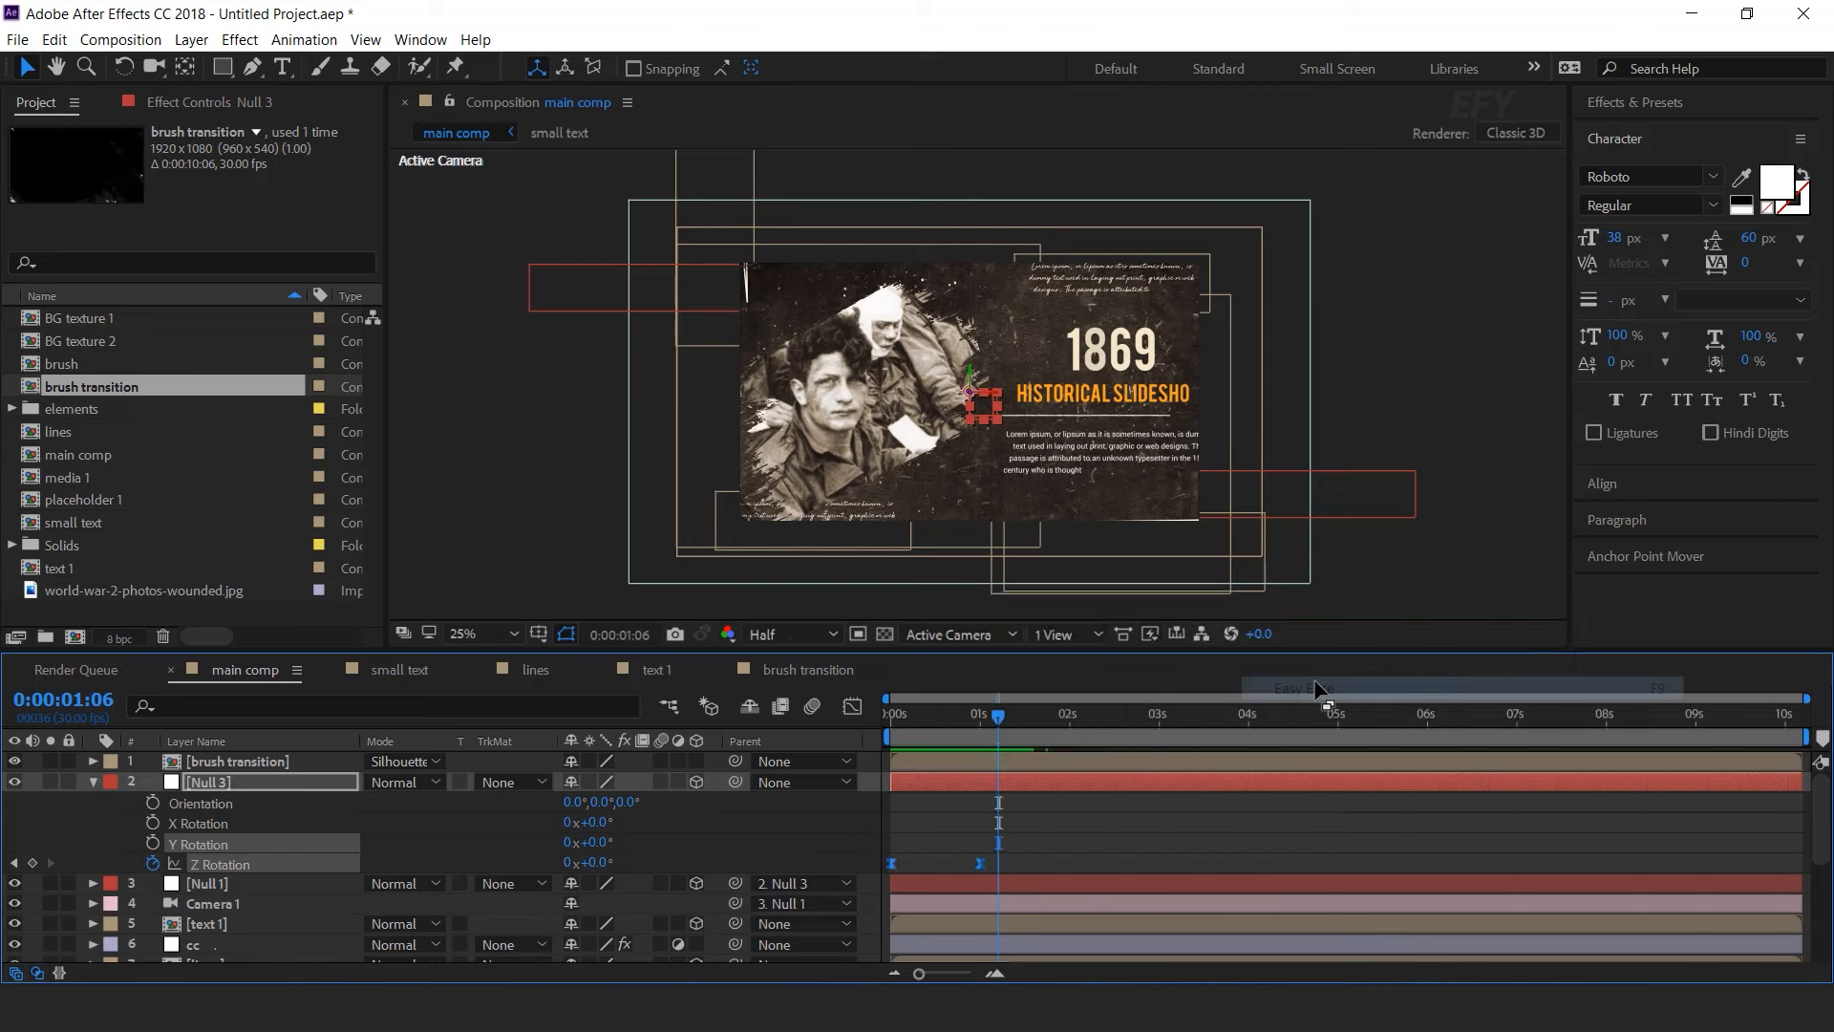
pyautogui.click(852, 707)
pyautogui.click(892, 765)
pyautogui.moveTo(906, 765); pyautogui.dragTo(895, 766)
pyautogui.hotkey('shift', 'F3')
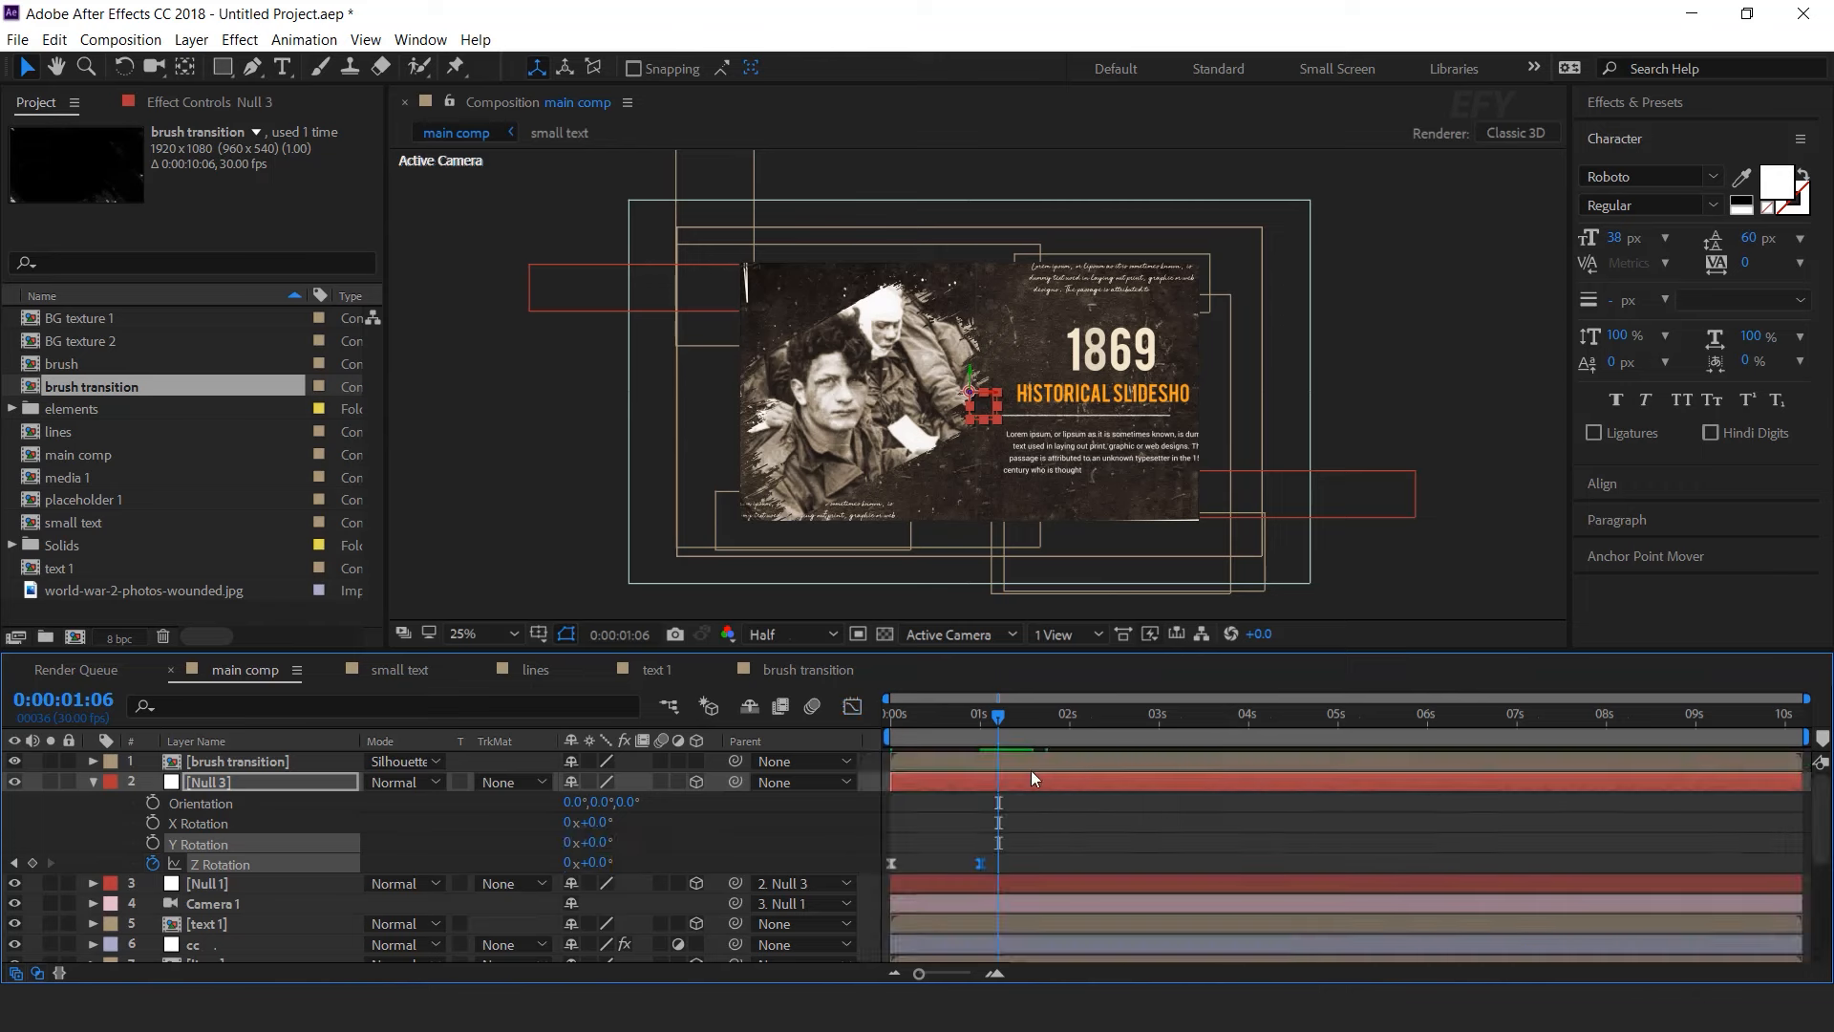
# - Preview the eased camera rotation together with the brush transition from the start of main comp
pyautogui.press('Home')
pyautogui.press('space')
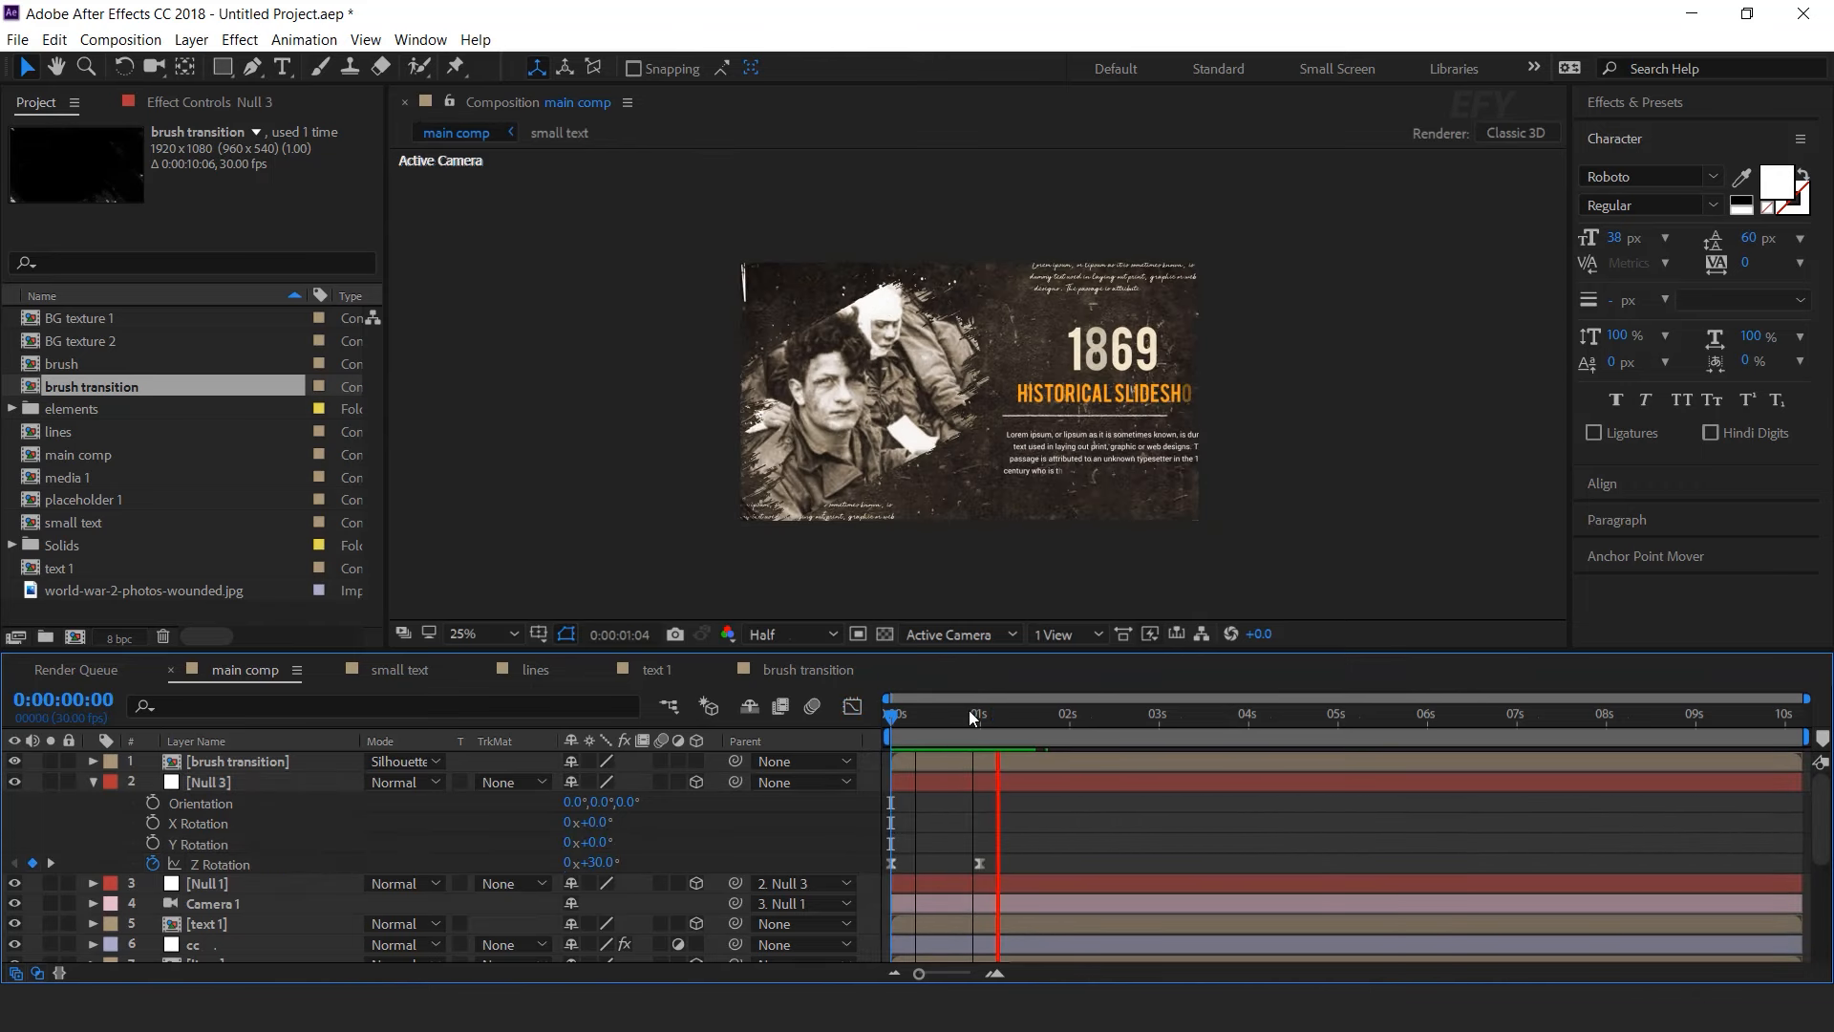
pyautogui.press('space')
pyautogui.press('space')
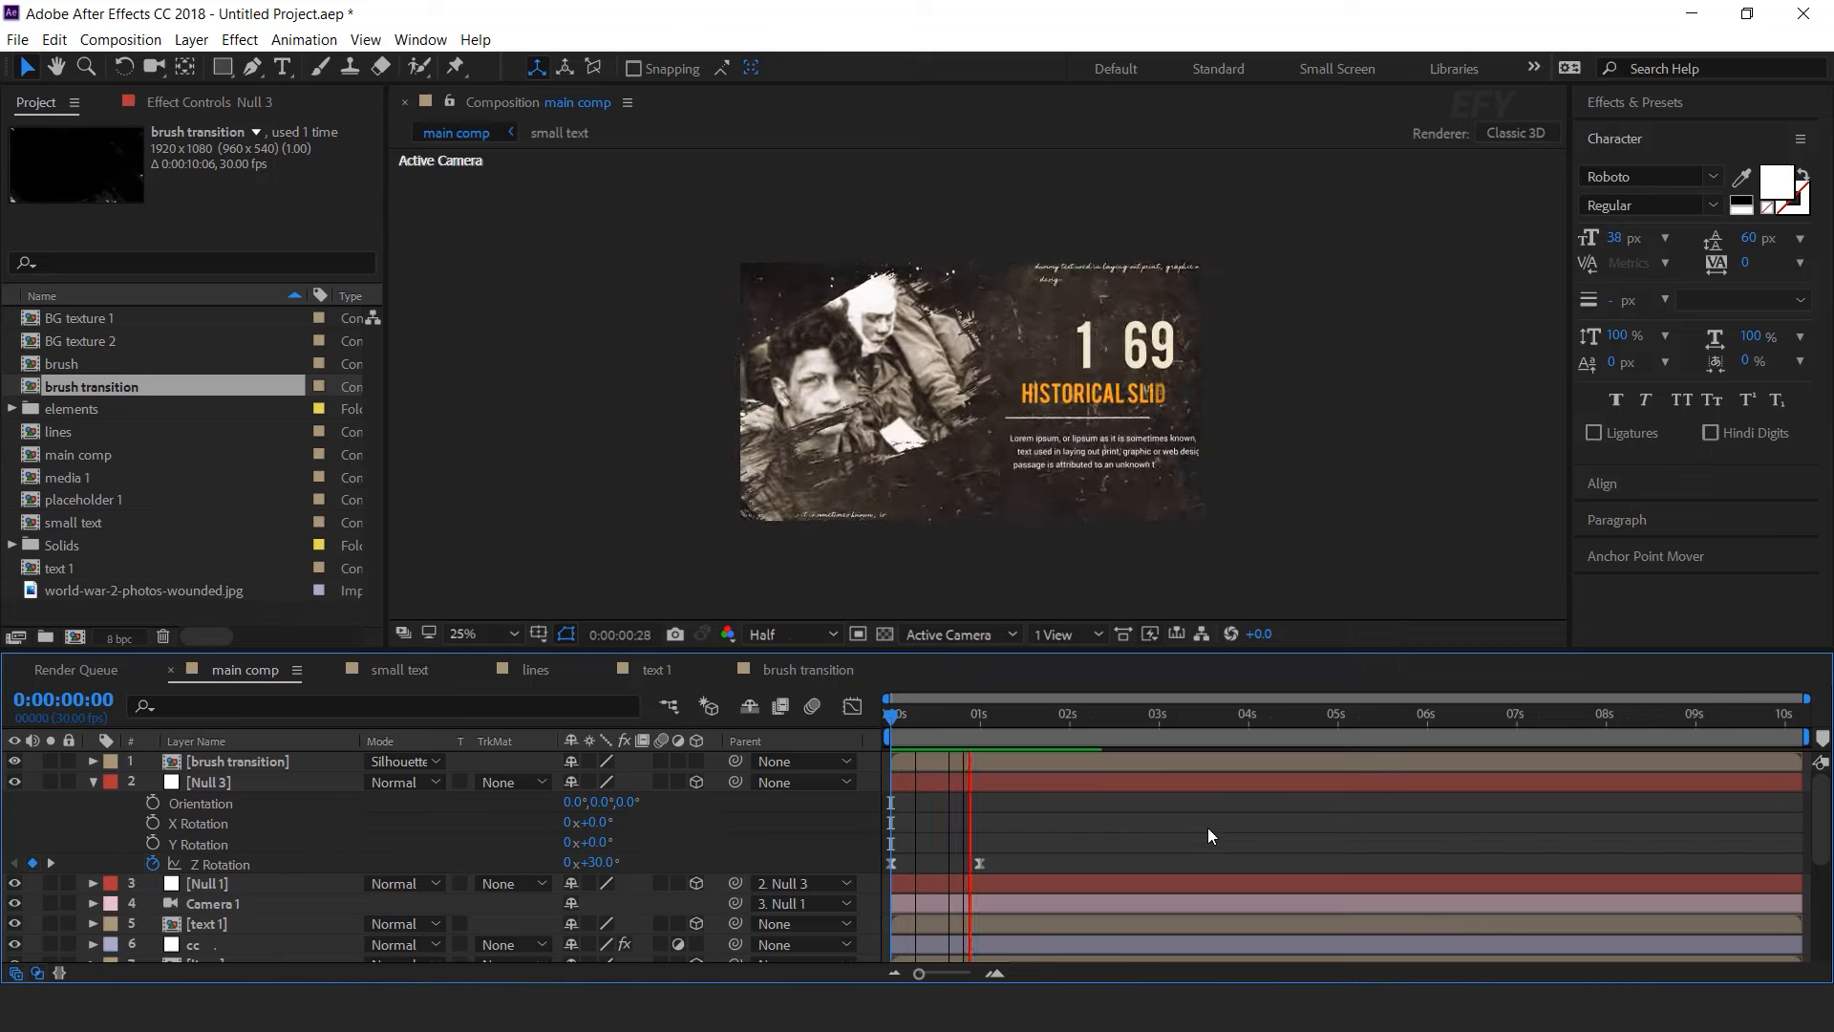
pyautogui.press('space')
pyautogui.press('space')
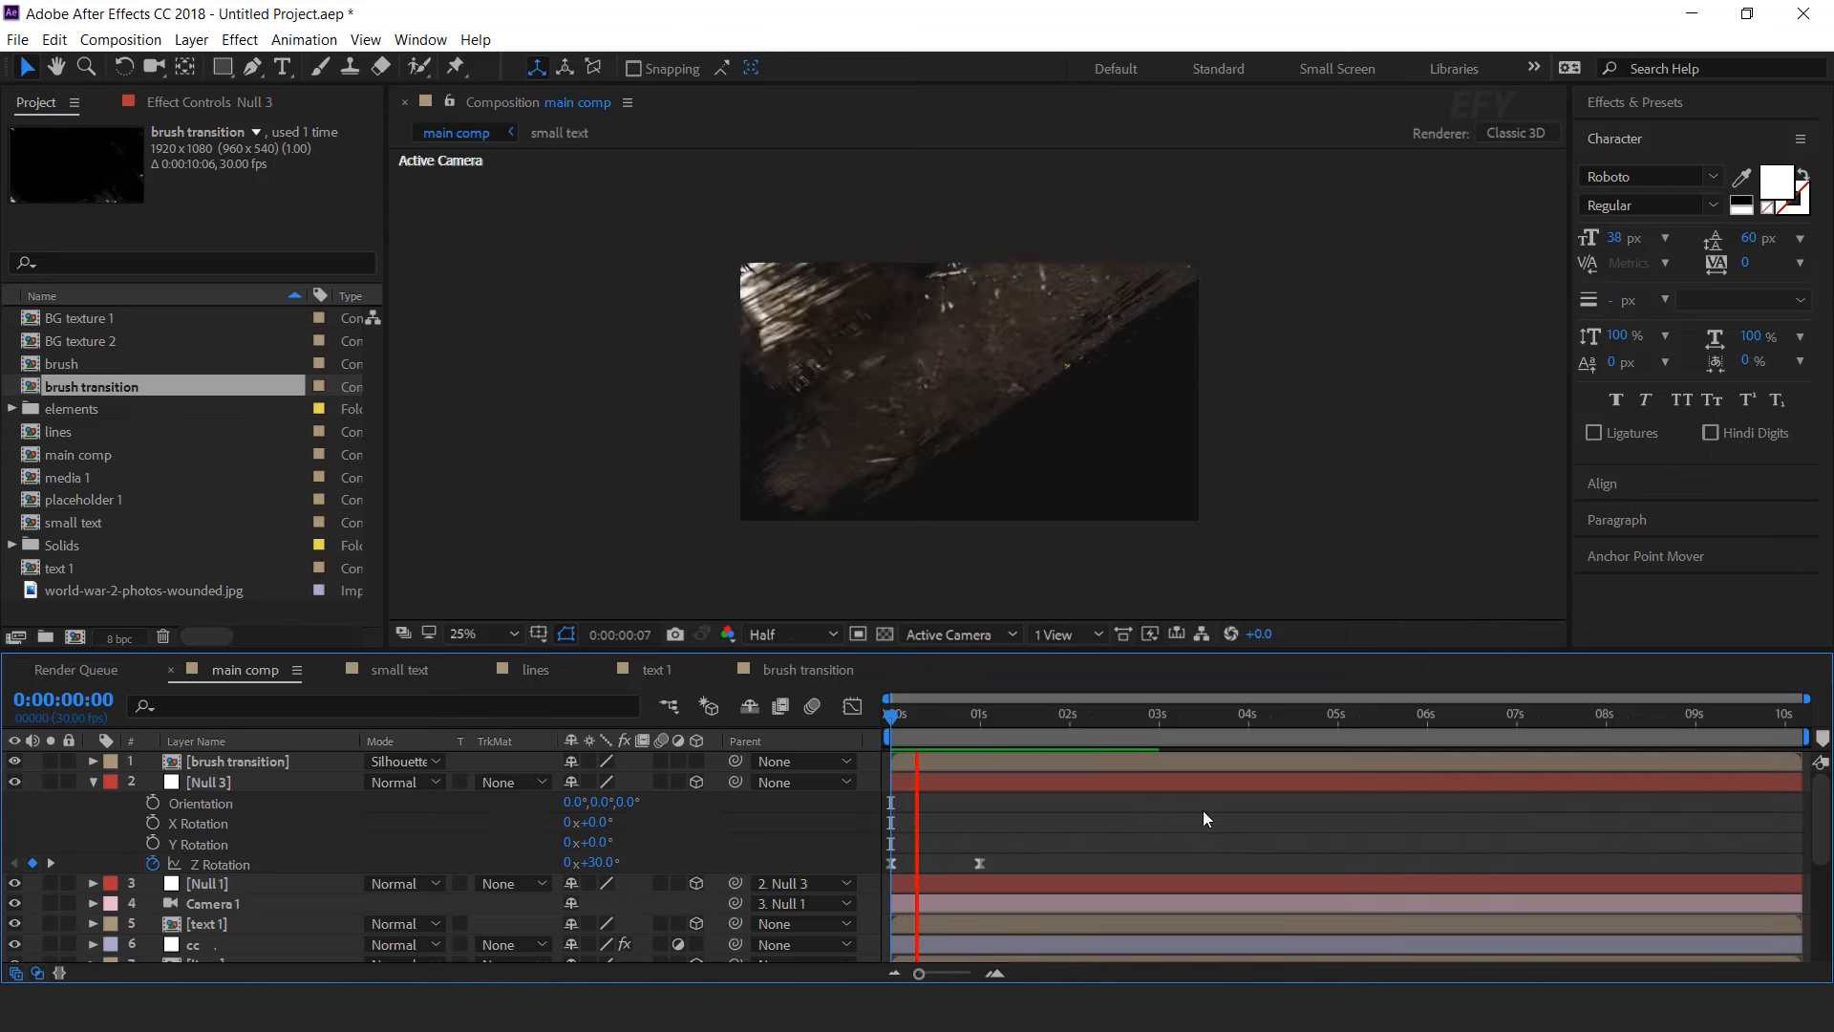
pyautogui.click(1051, 718)
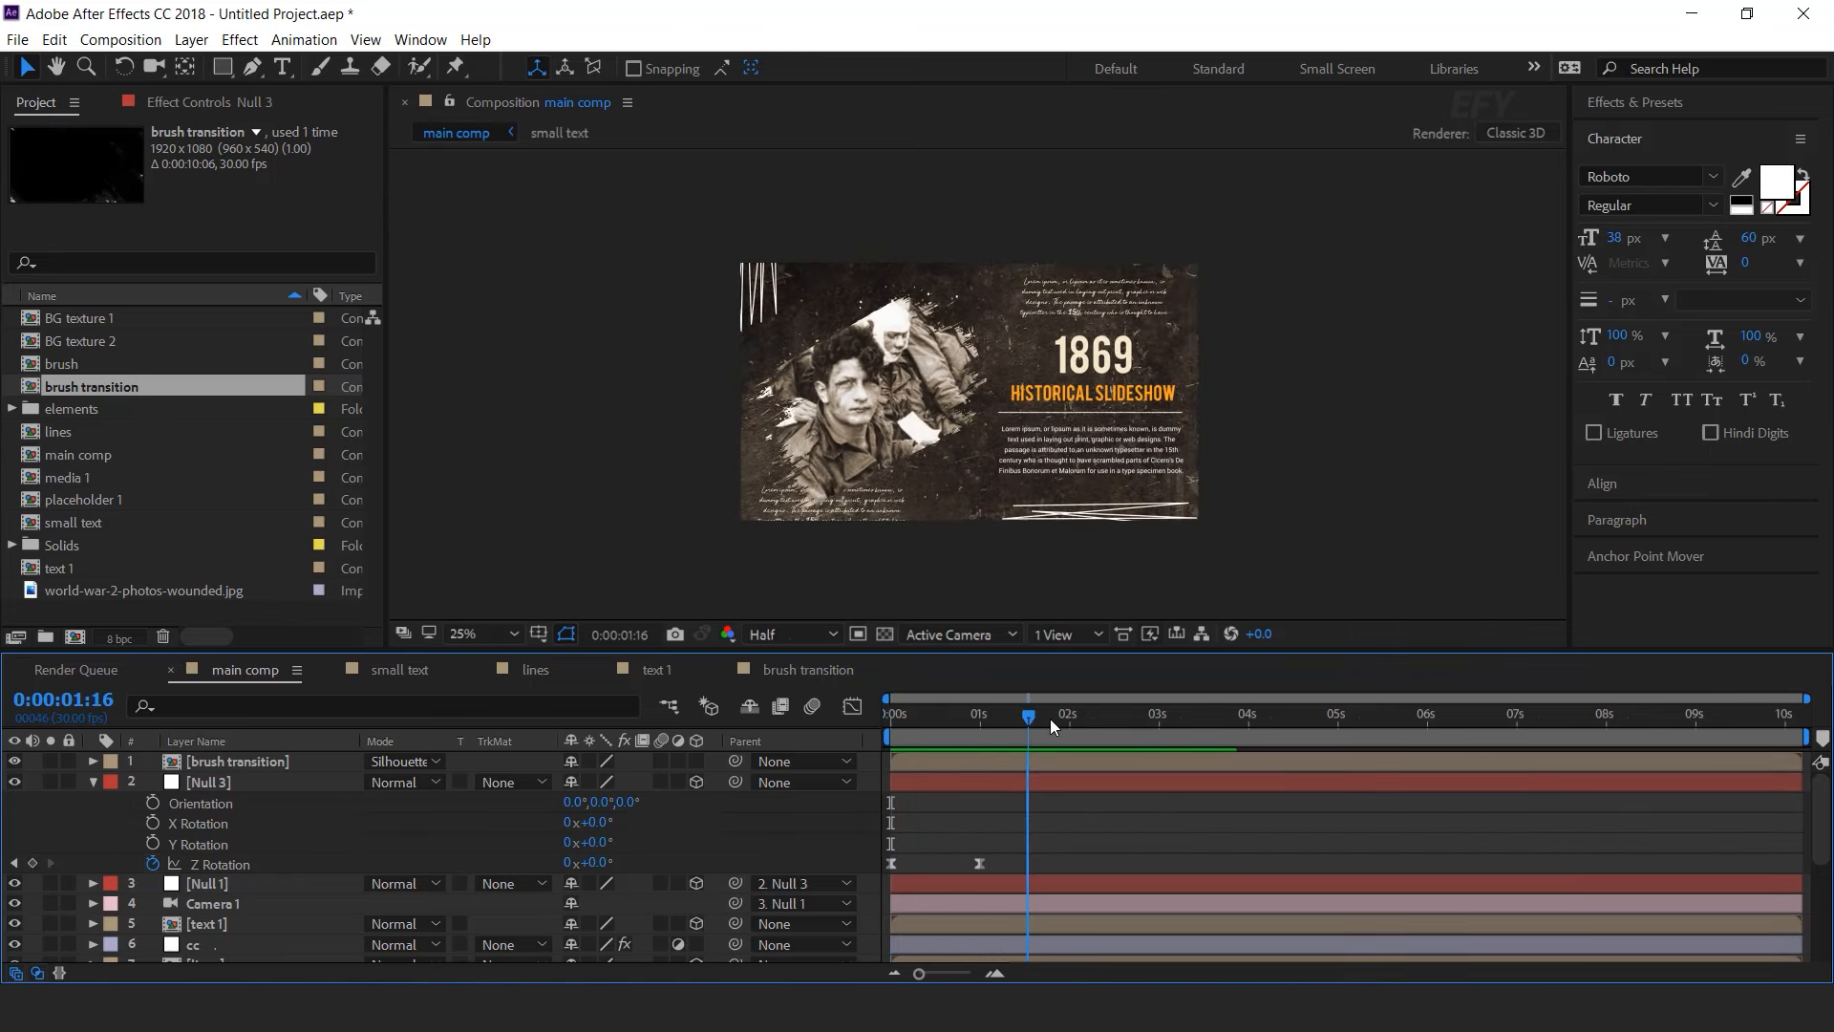
# - Stagger the two small text layers so layer 11 starts at about 0.9 s and layer 10 at about 1.1 s
pyautogui.click(92, 781)
pyautogui.moveTo(933, 717); pyautogui.dragTo(1022, 726)
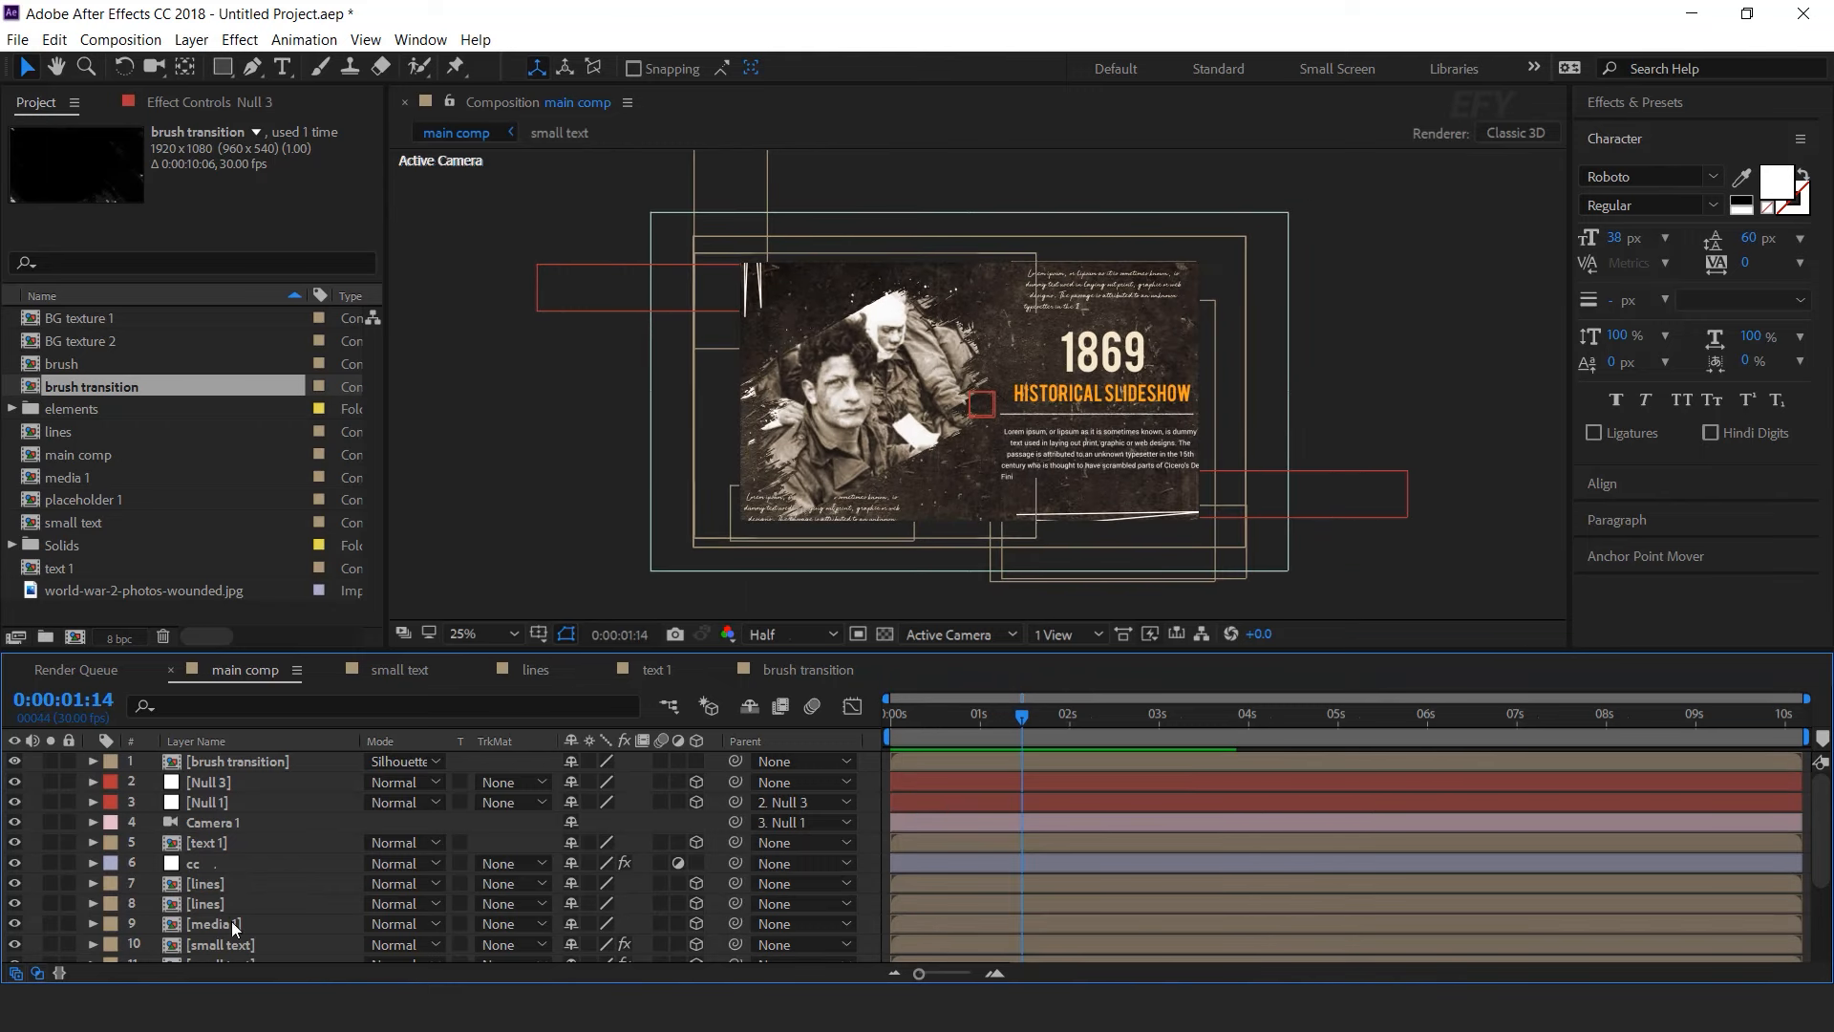
pyautogui.scroll(-2, 234, 927)
pyautogui.click(274, 903)
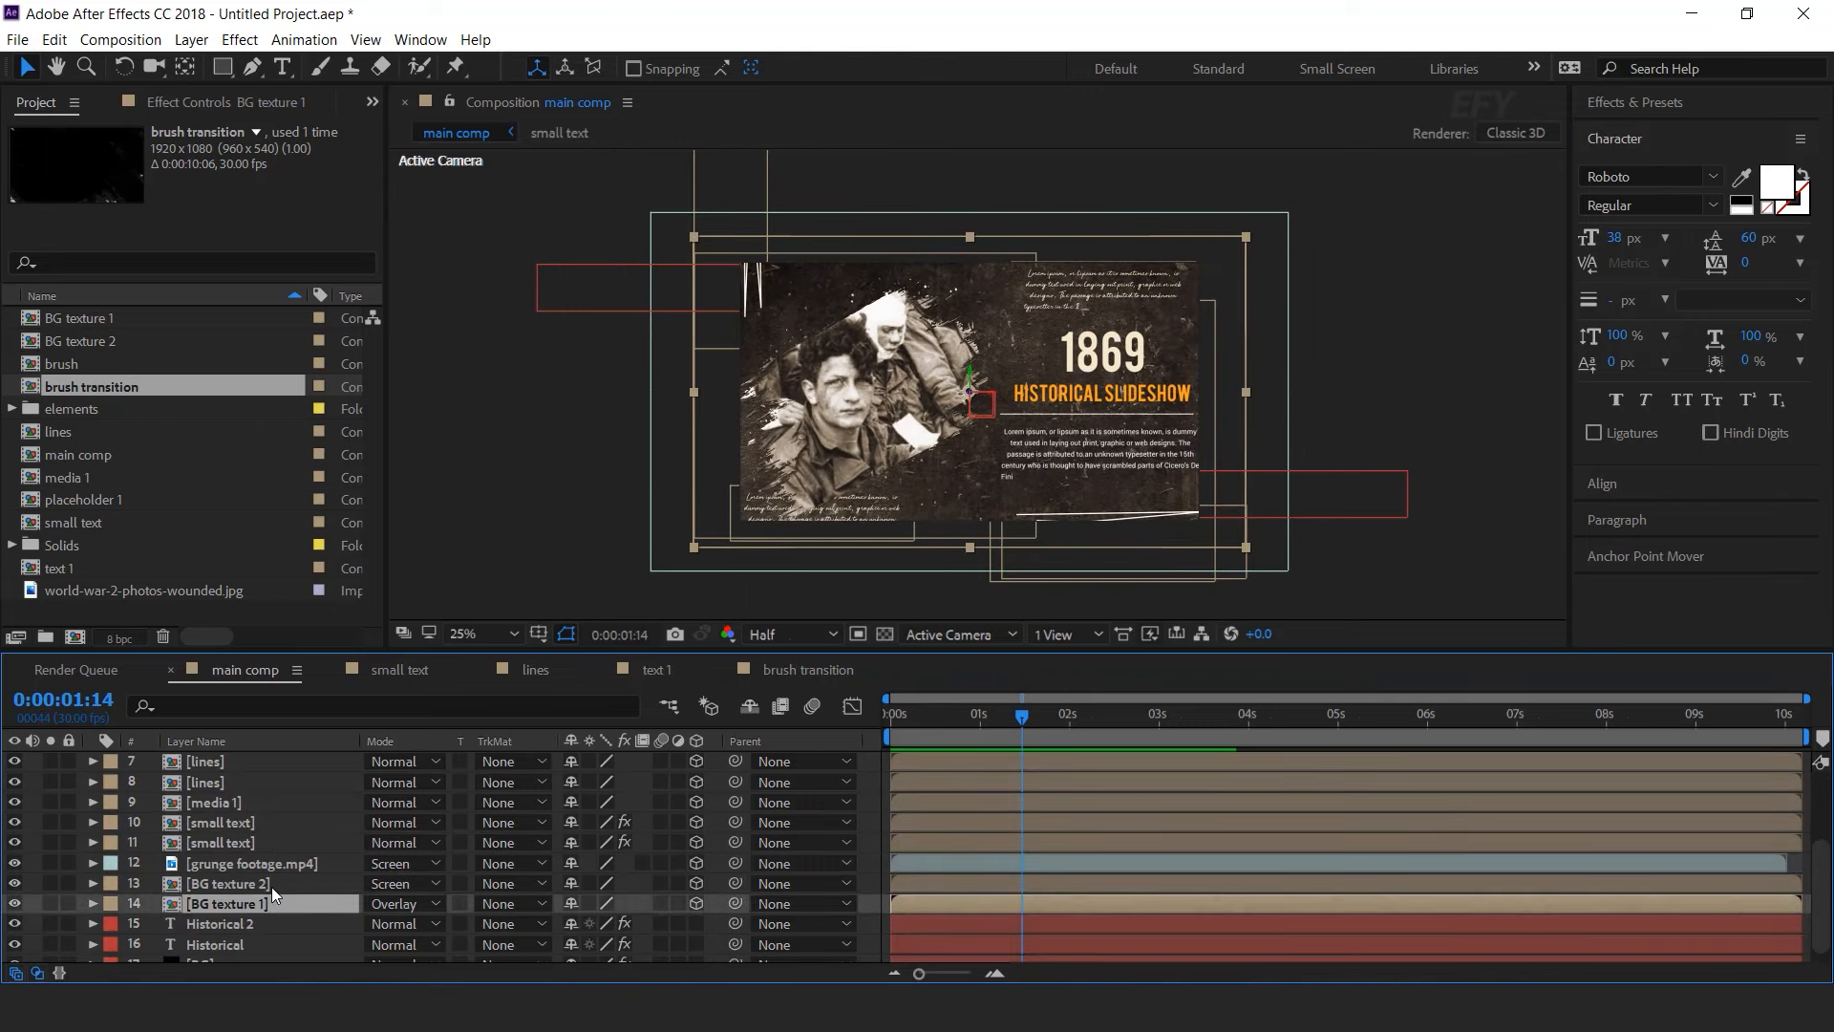
pyautogui.click(243, 841)
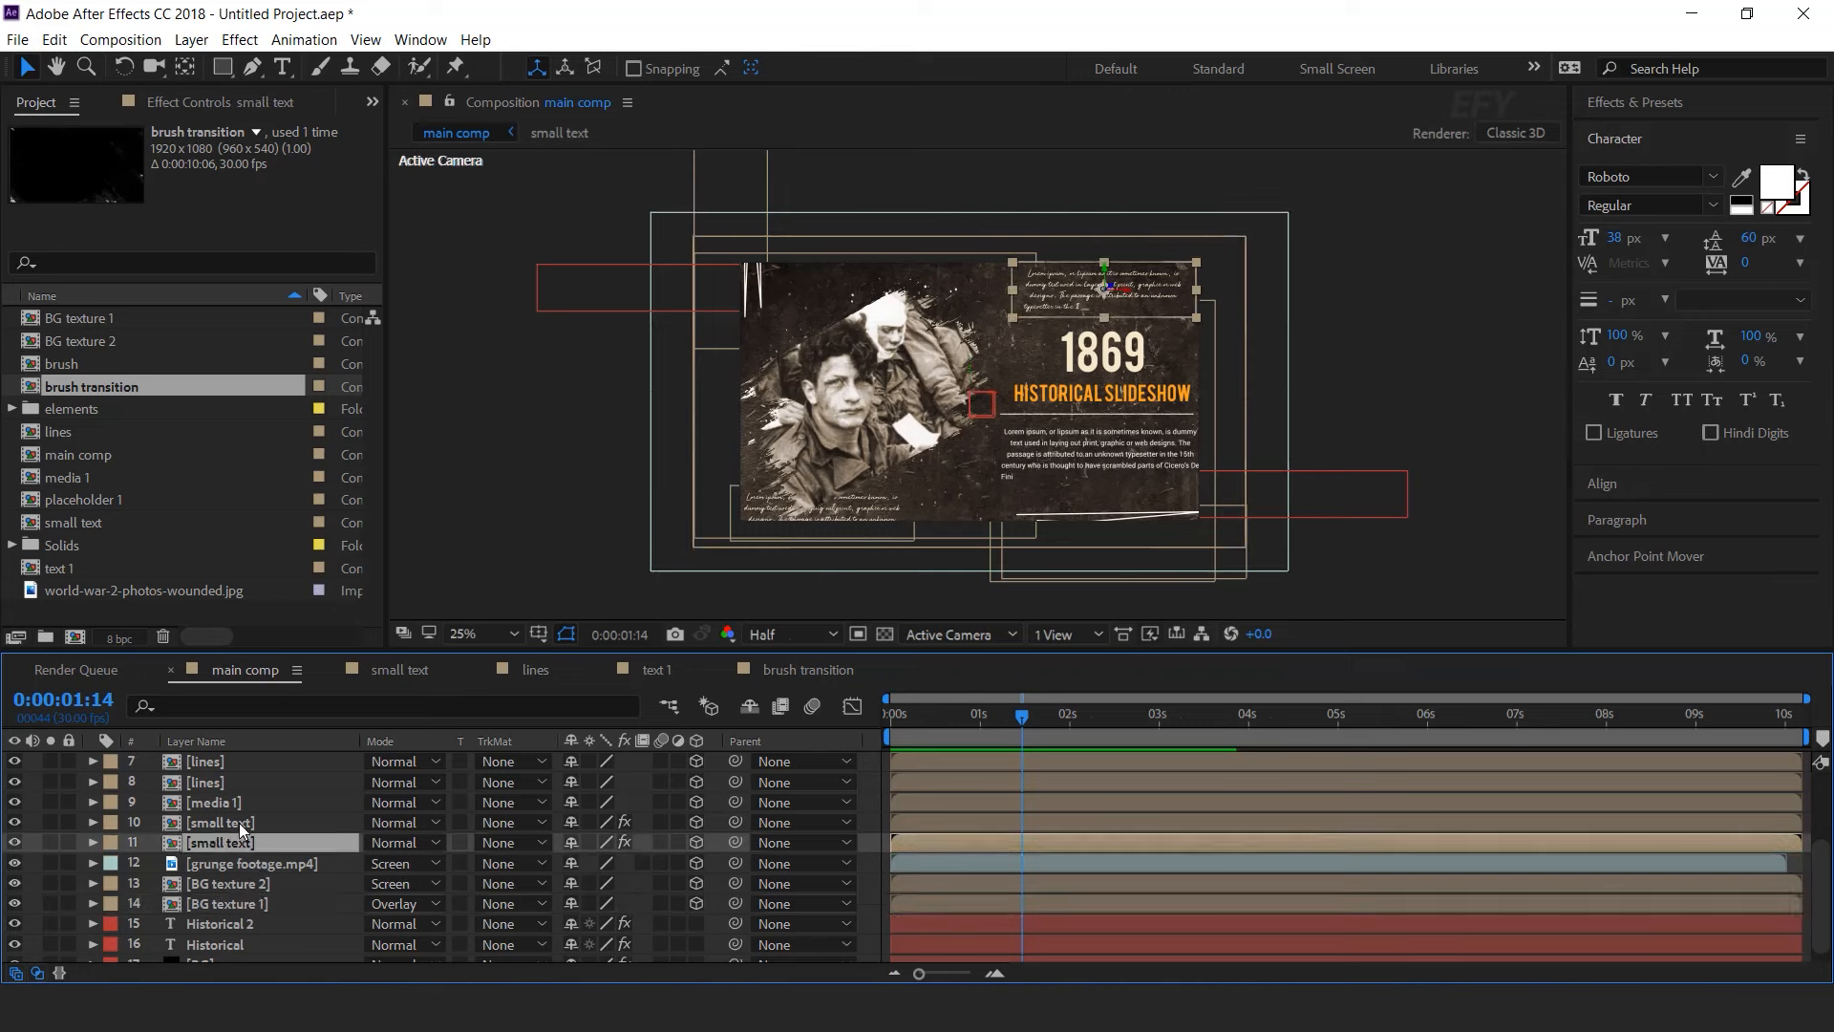
pyautogui.keyDown('ctrl'); pyautogui.click(239, 823); pyautogui.keyUp('ctrl')
pyautogui.moveTo(976, 837); pyautogui.dragTo(1056, 840)
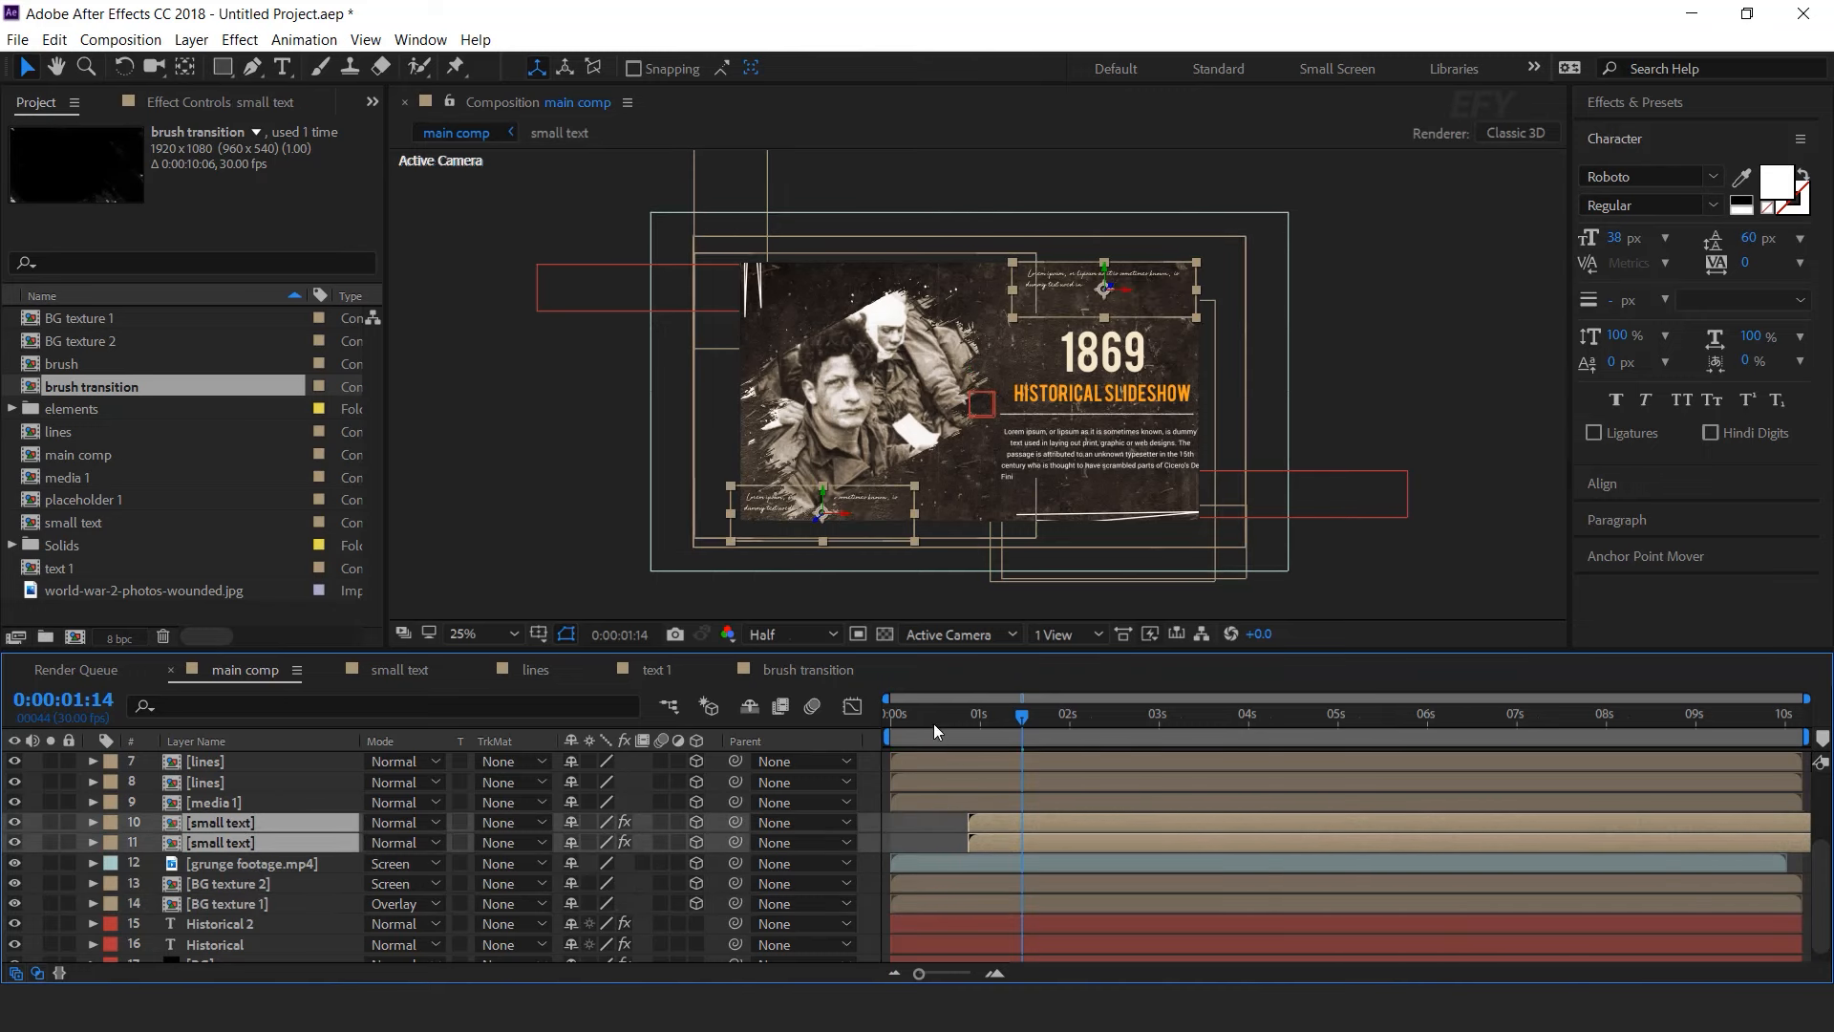
pyautogui.press('space')
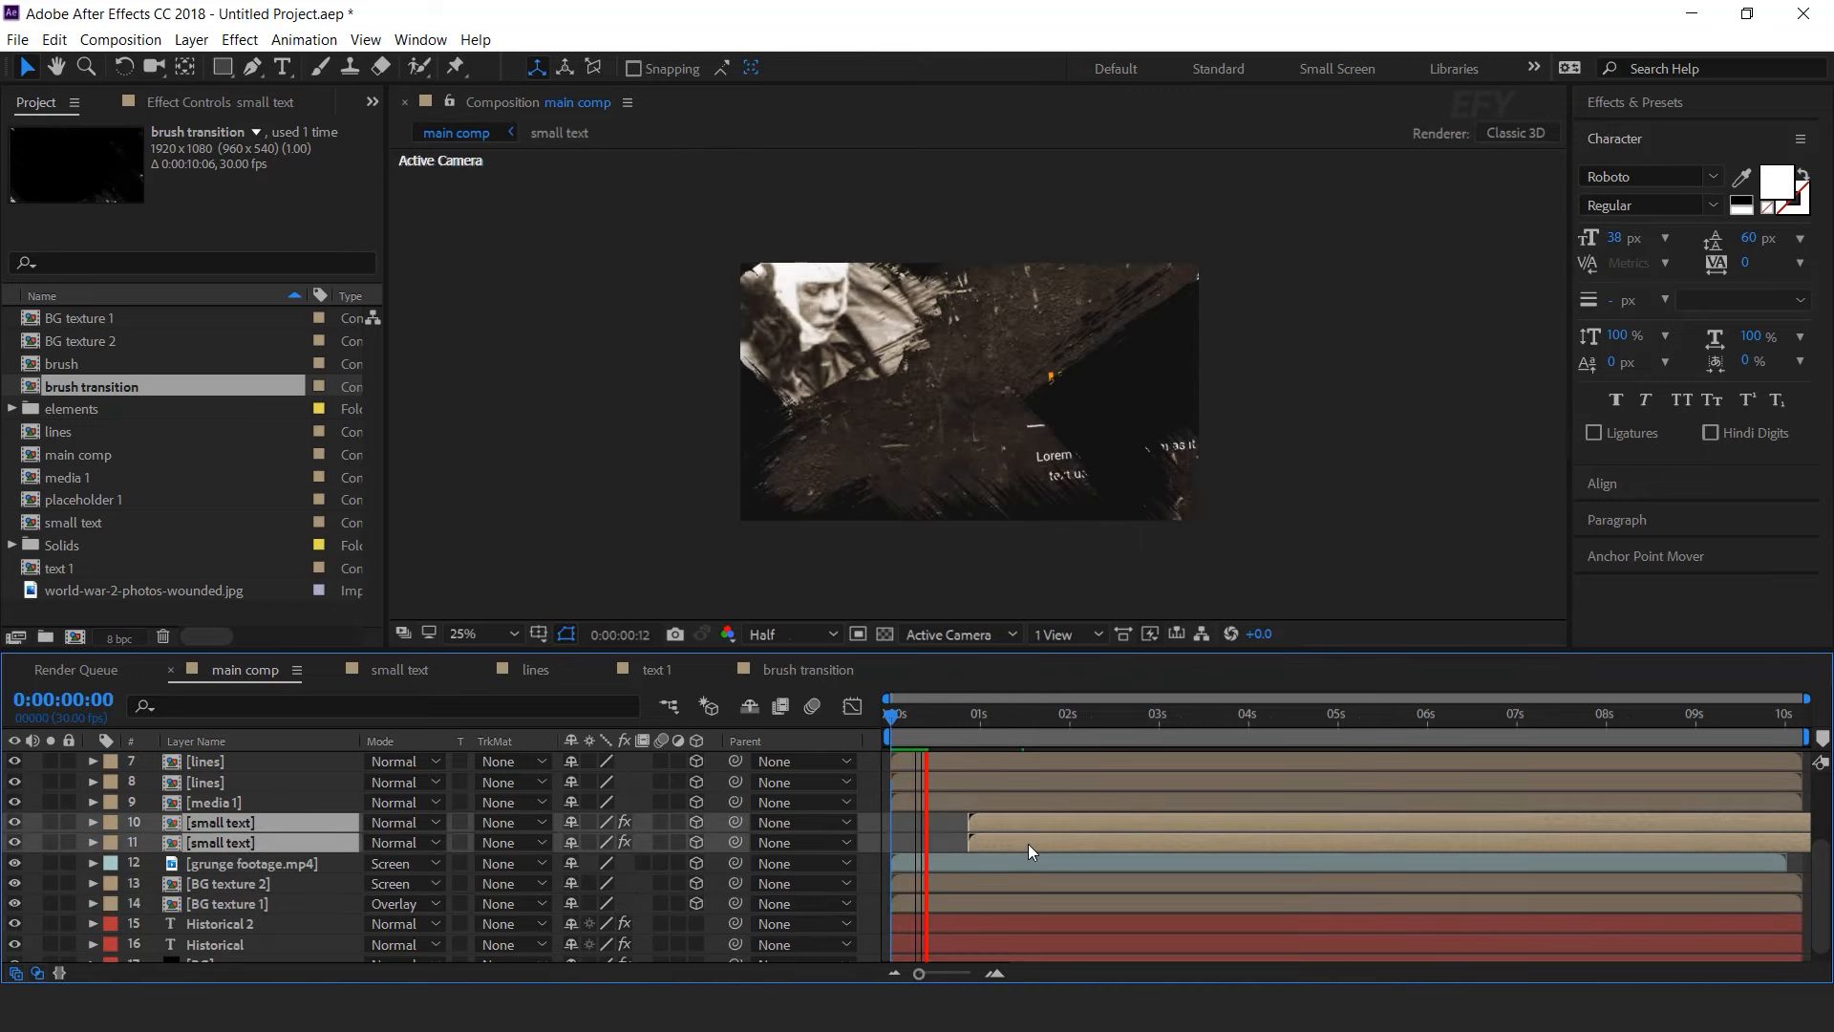
pyautogui.moveTo(1030, 726); pyautogui.dragTo(1101, 725)
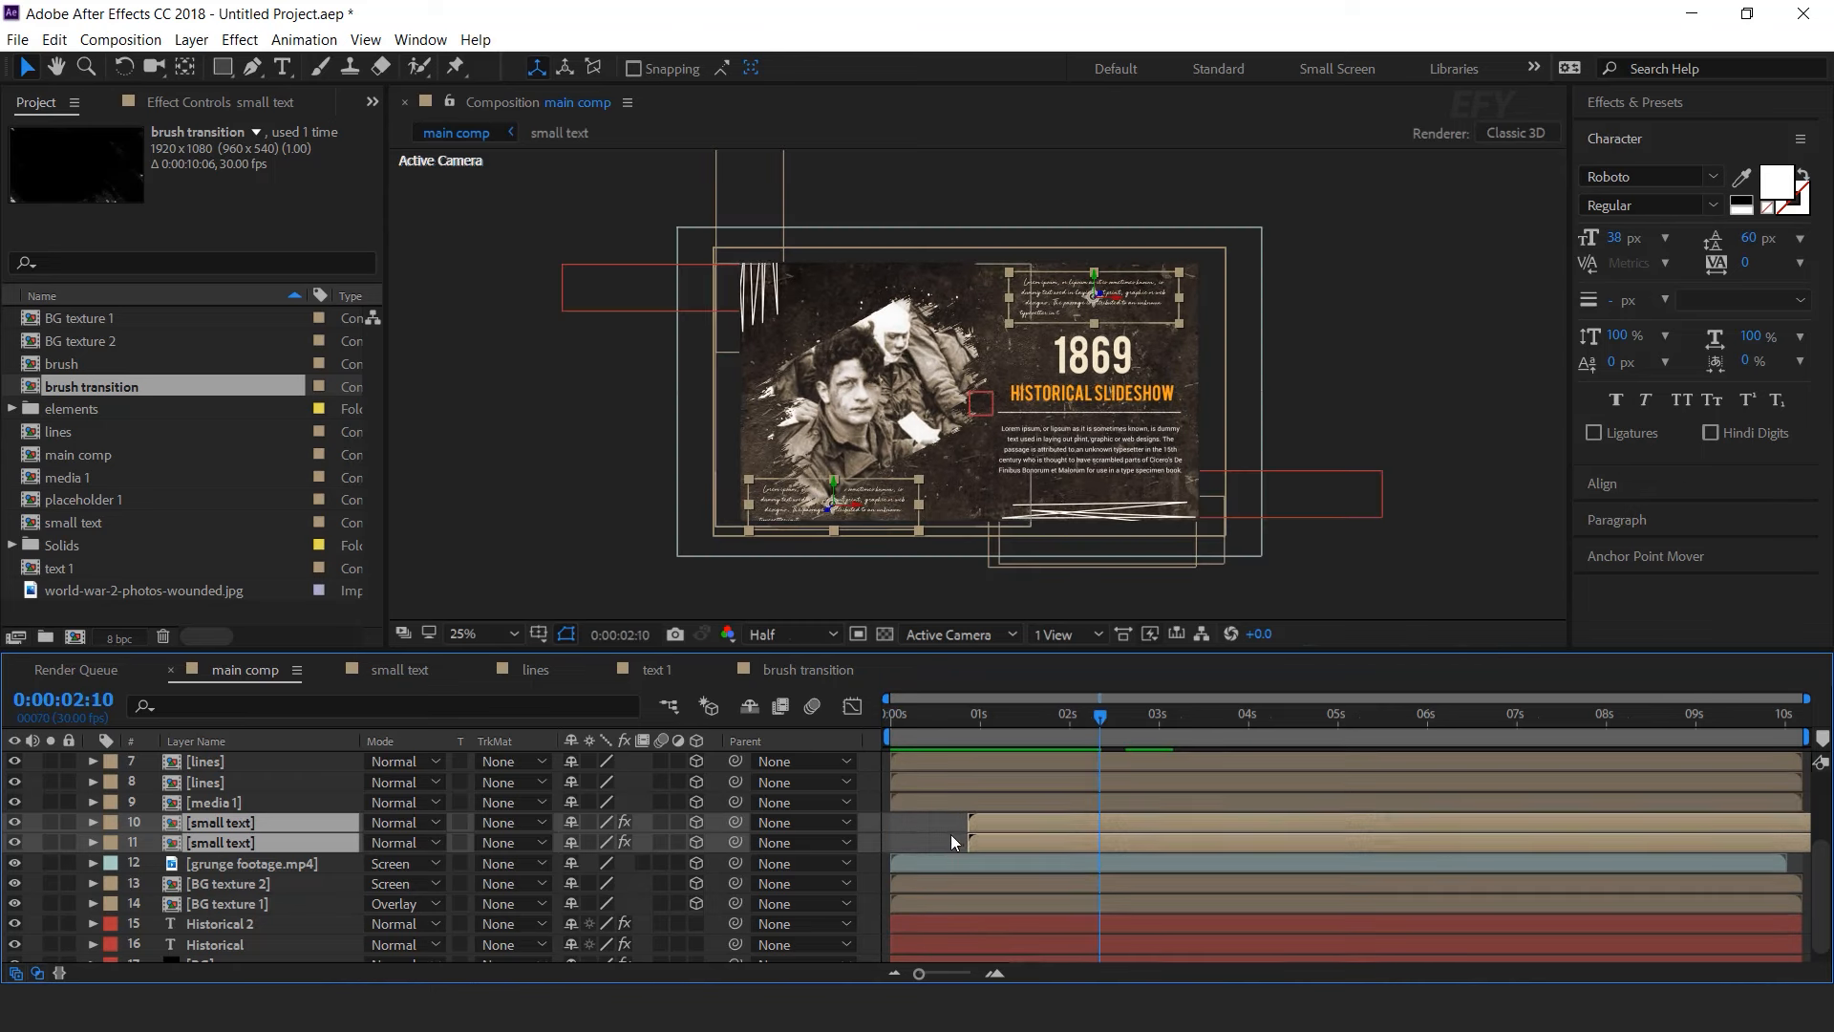
pyautogui.click(949, 834)
pyautogui.moveTo(1029, 816); pyautogui.dragTo(1039, 816)
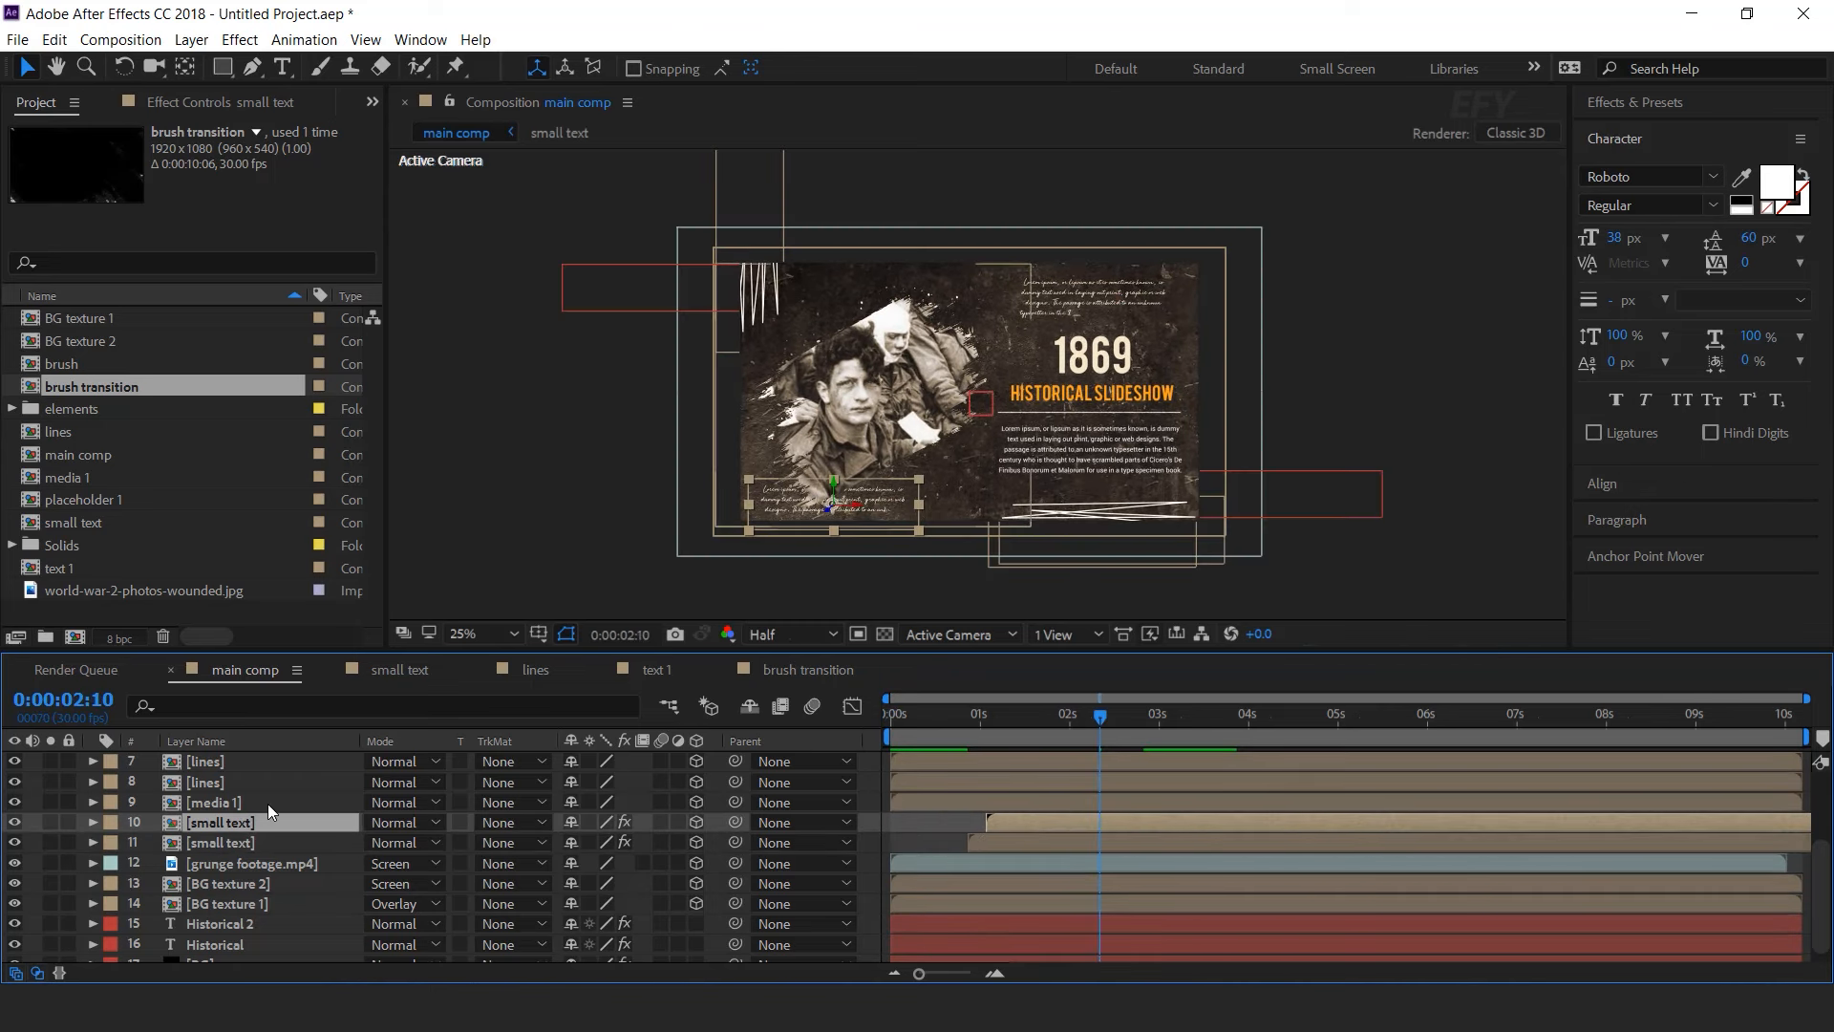
# - Delay the media 1 layer to start at about 0.2 s and preview the photo reveal
pyautogui.click(216, 802)
pyautogui.moveTo(990, 804); pyautogui.dragTo(1011, 804)
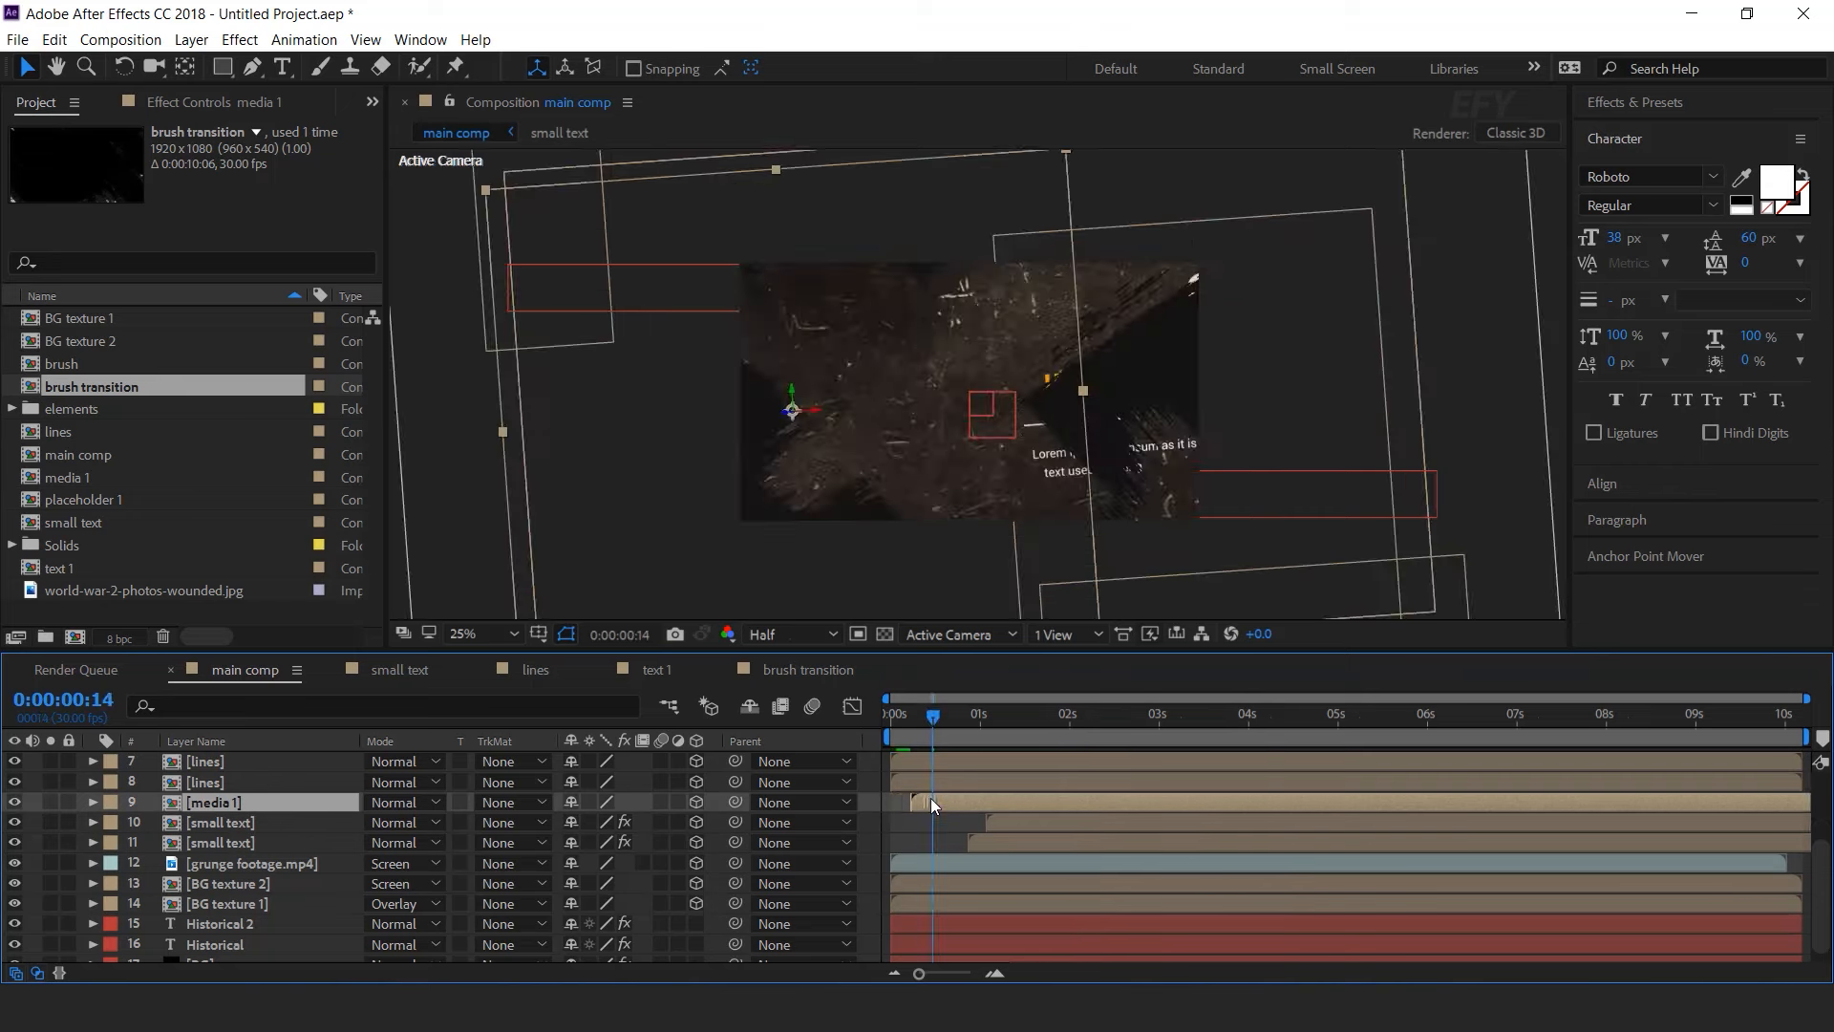
pyautogui.press('space')
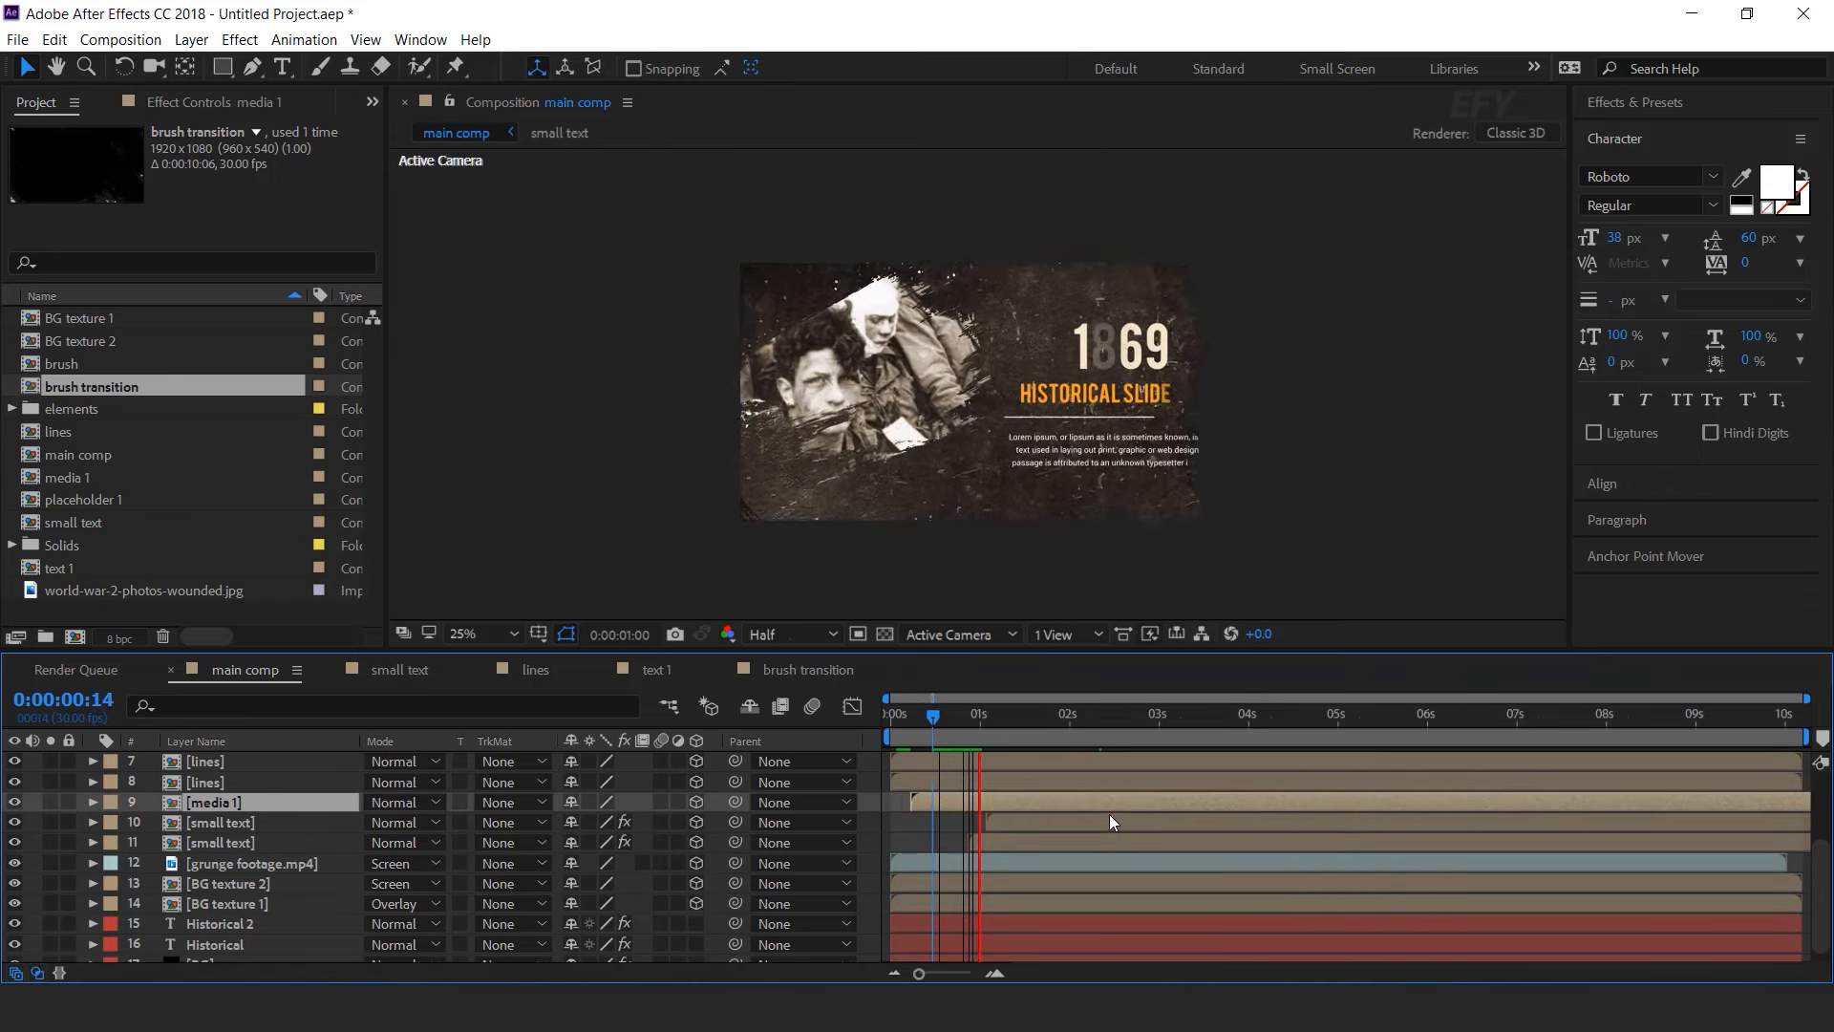
pyautogui.click(892, 713)
pyautogui.press('space')
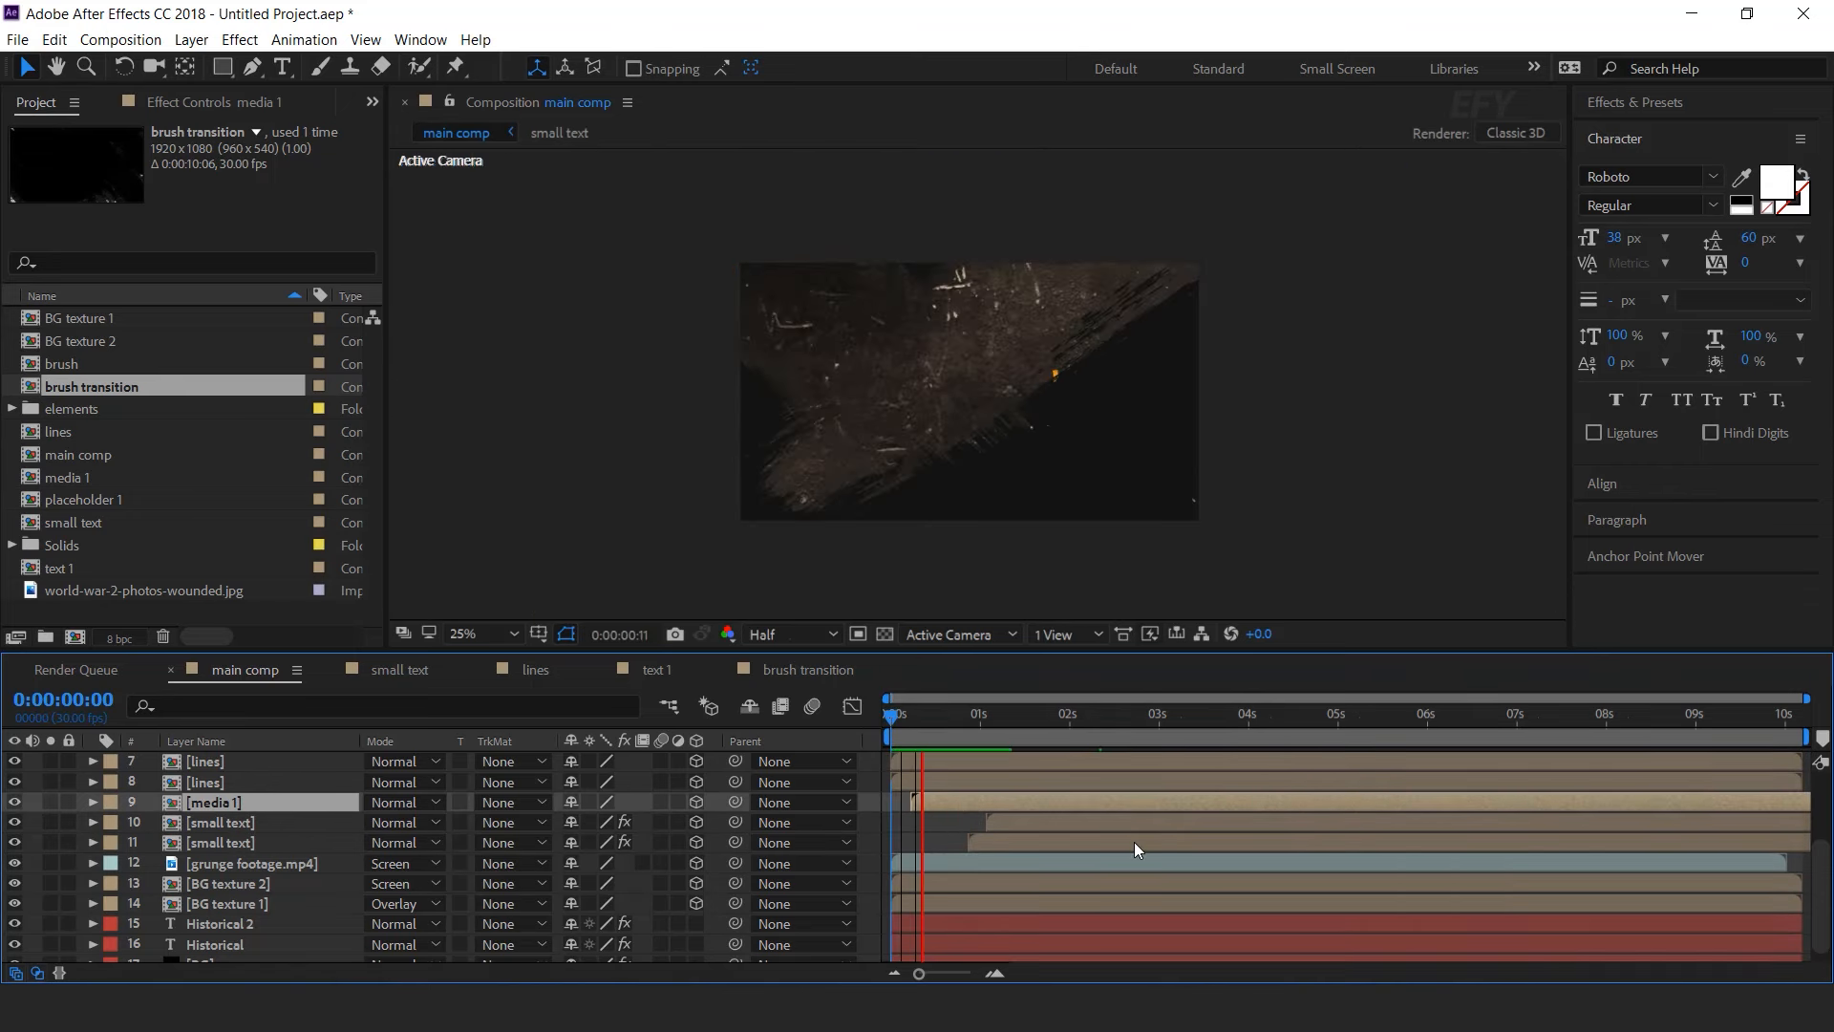
pyautogui.click(1065, 713)
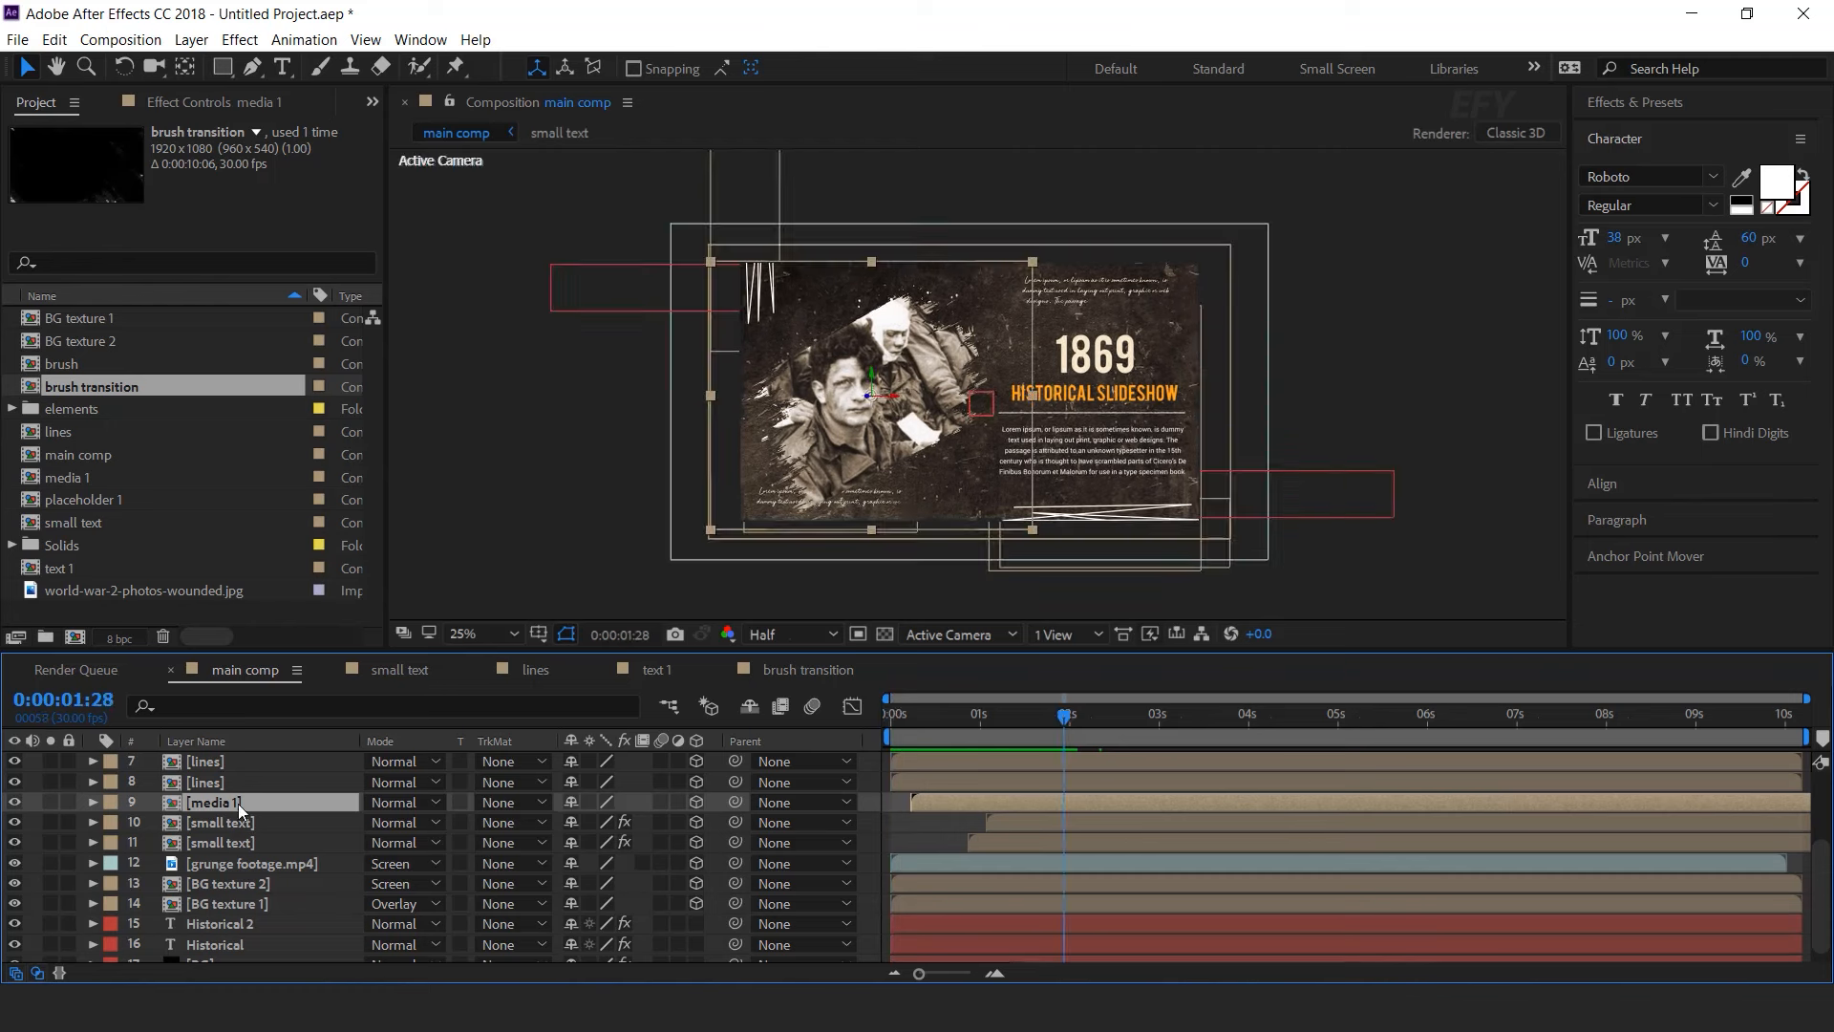
# - Delay both lines layers to start at about 0.8 s and preview their timing
pyautogui.scroll(1, 250, 831)
pyautogui.click(221, 841)
pyautogui.keyDown('shift'); pyautogui.click(225, 825); pyautogui.keyUp('shift')
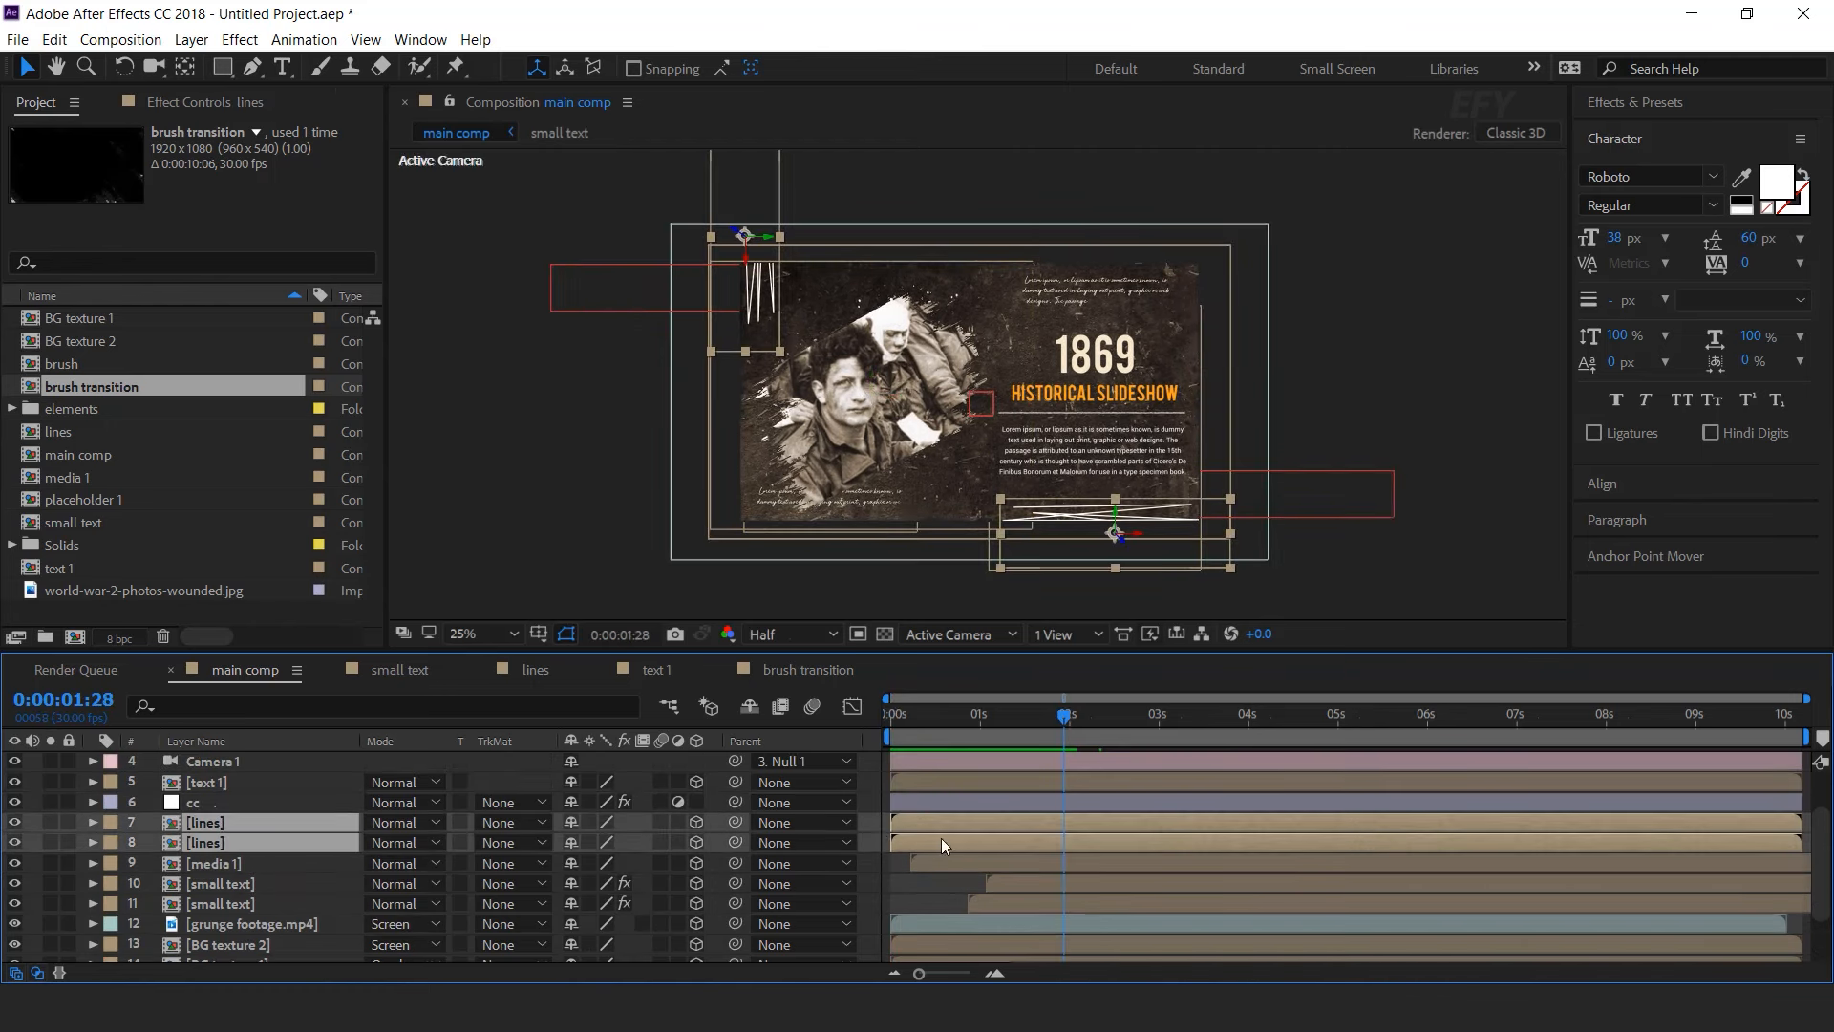
pyautogui.moveTo(1013, 847); pyautogui.dragTo(1031, 846)
pyautogui.click(914, 715)
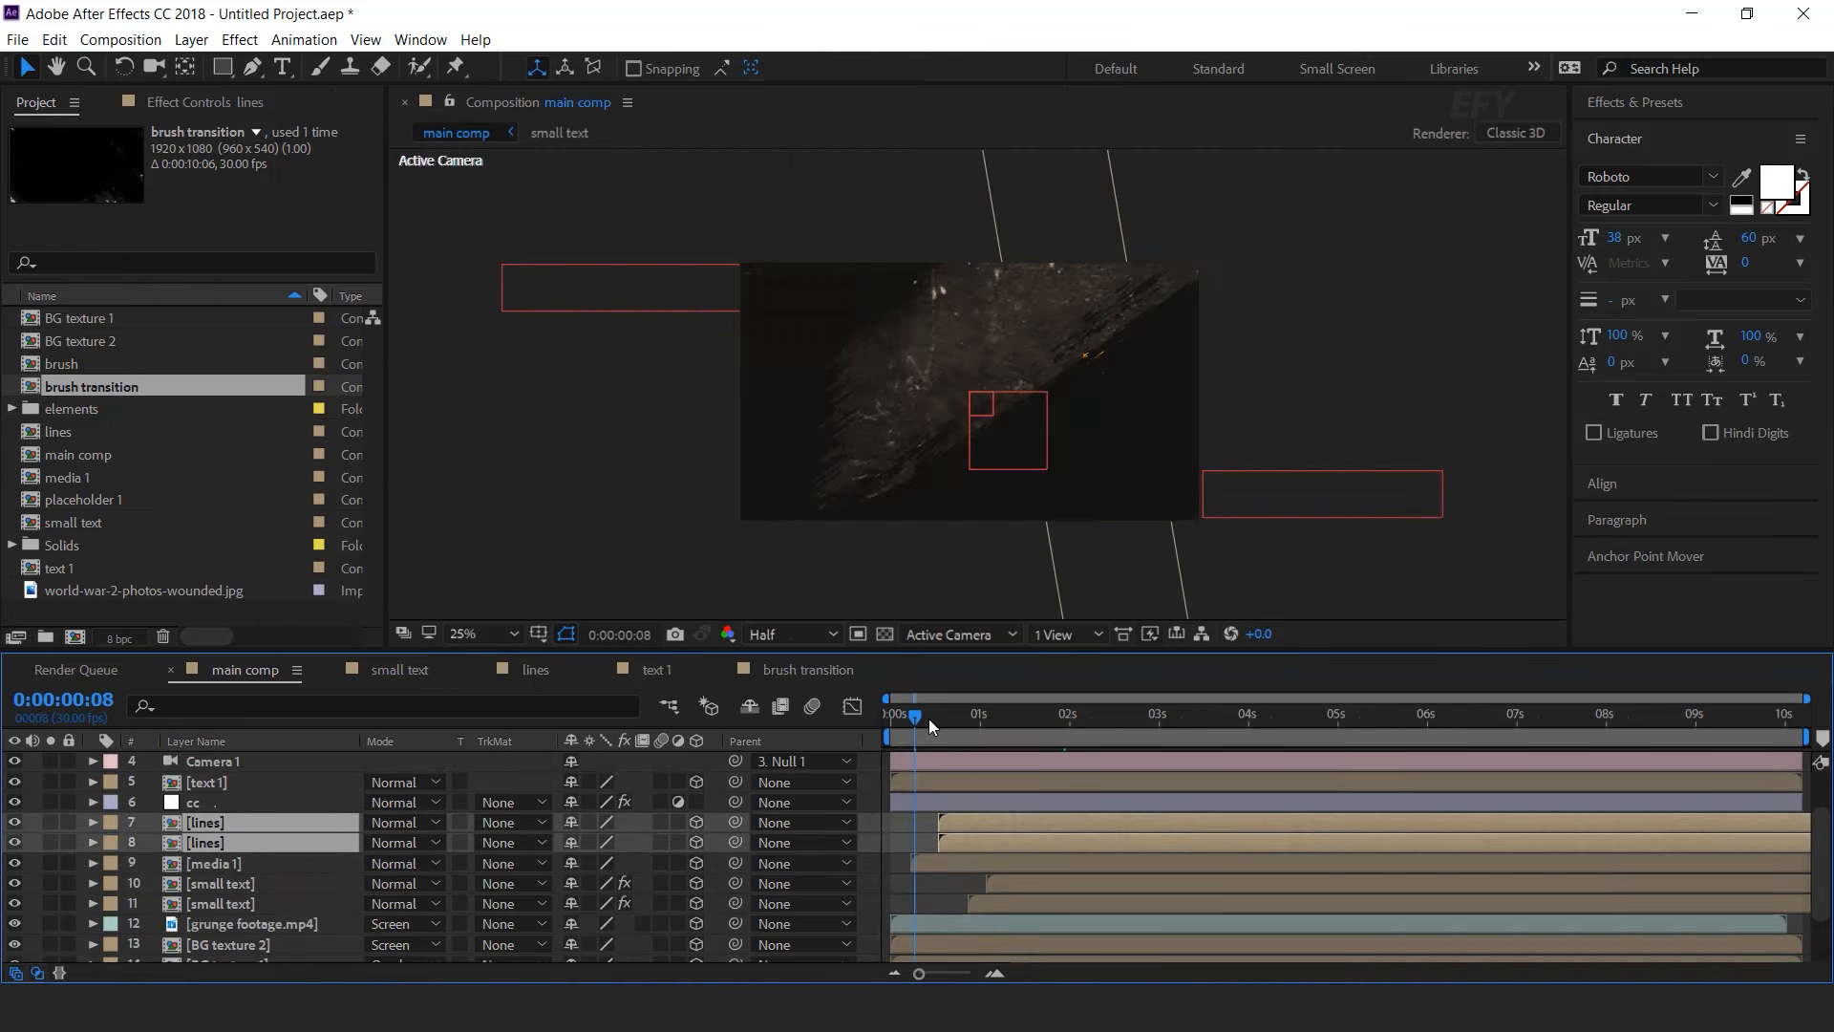
pyautogui.press('space')
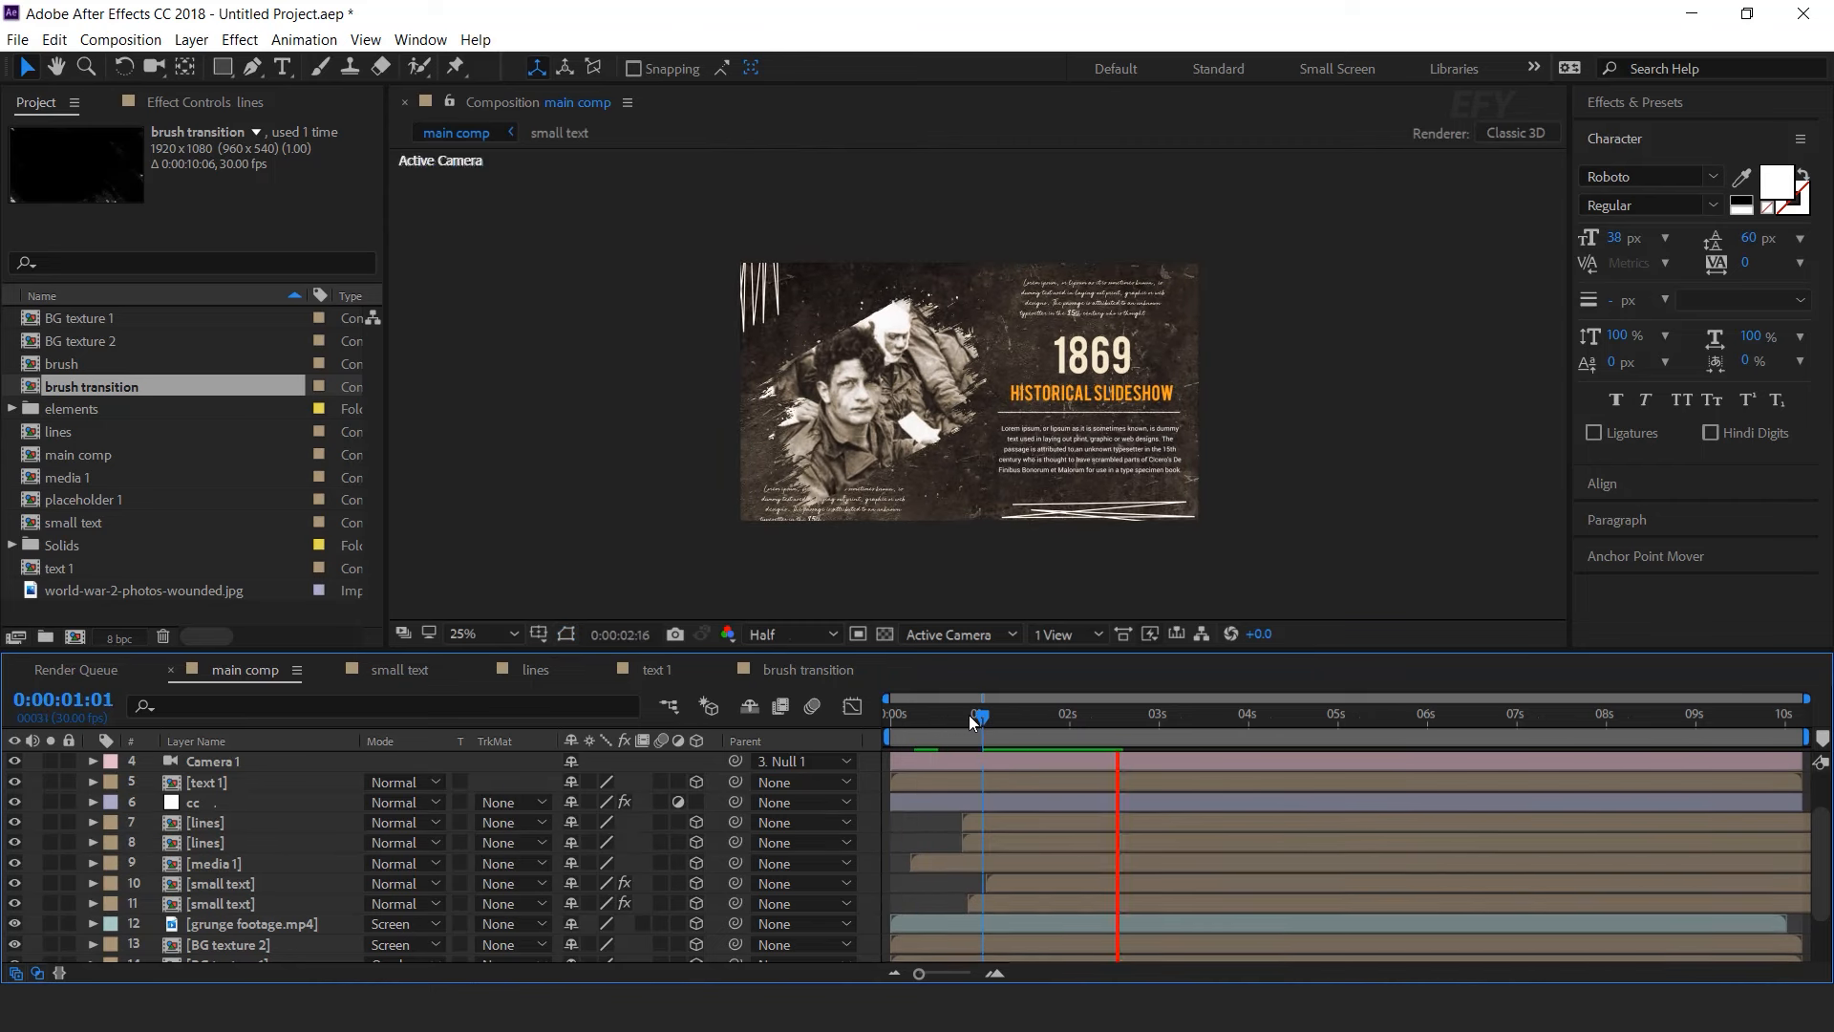
# - Delay the text 1 layer to start at about 0.6 s and preview the title timing
pyautogui.click(1003, 720)
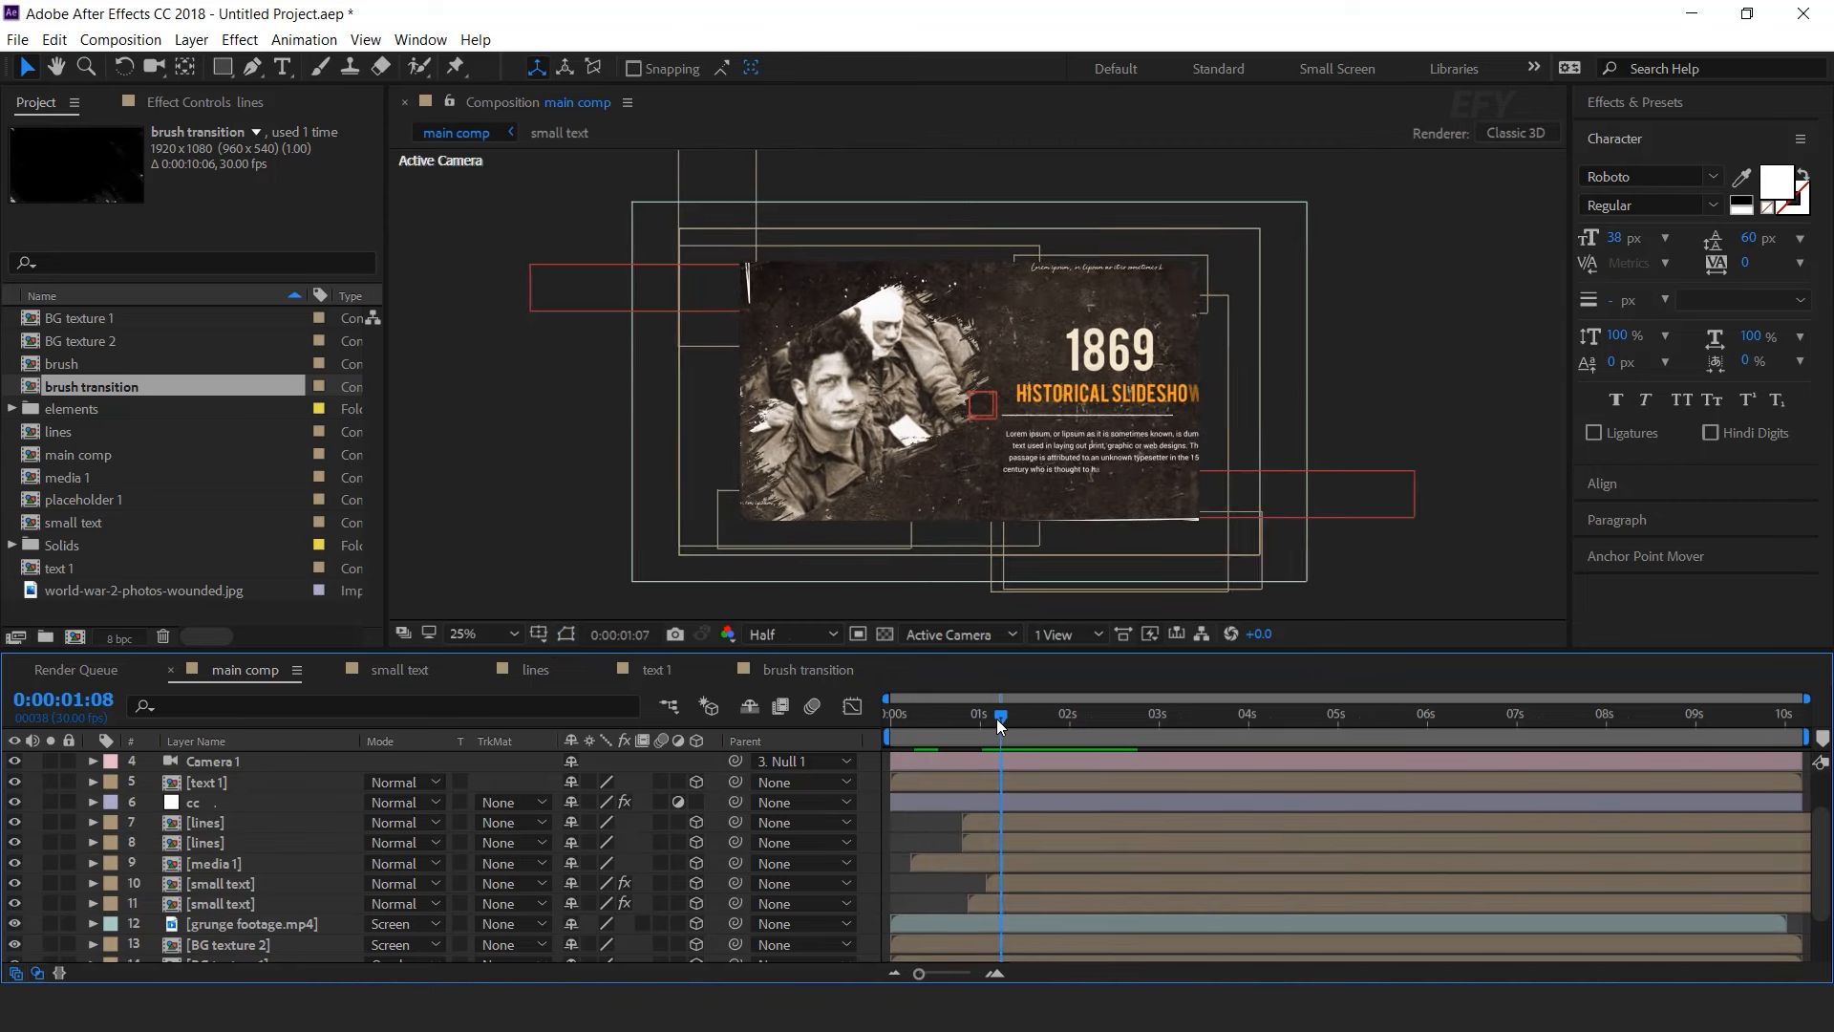
pyautogui.click(911, 782)
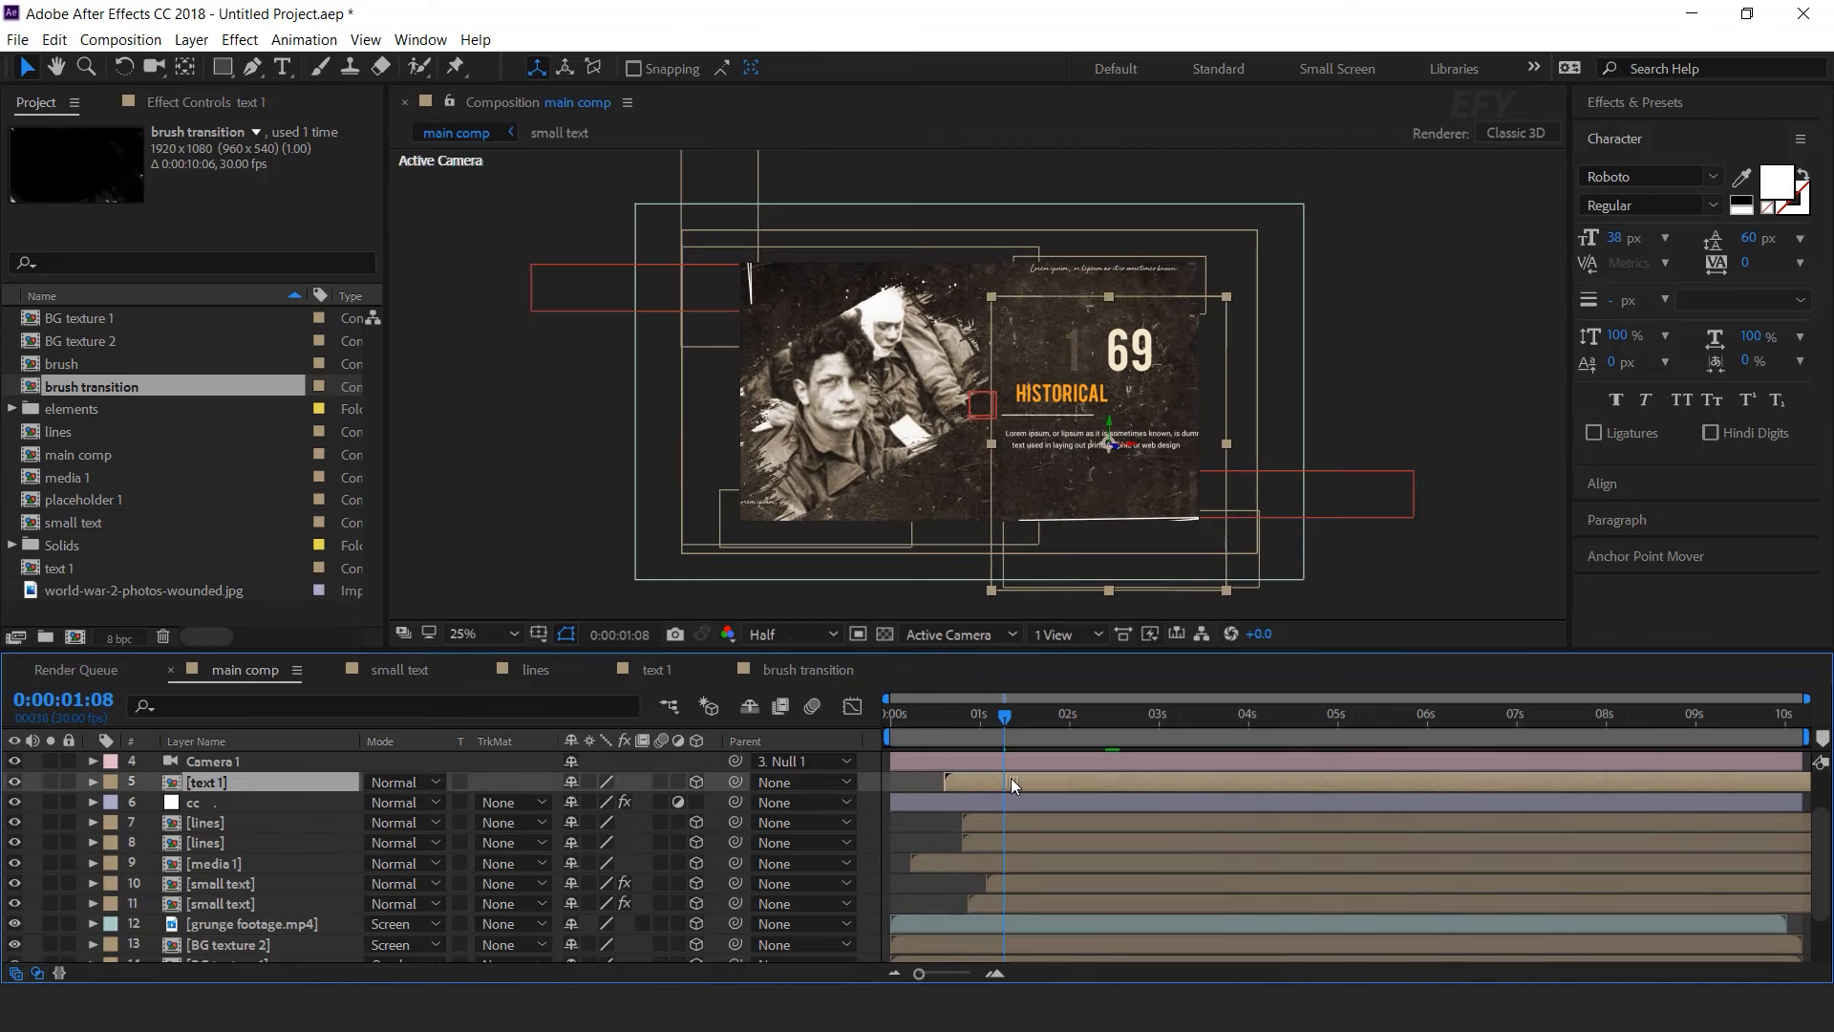
pyautogui.click(906, 718)
pyautogui.press('space')
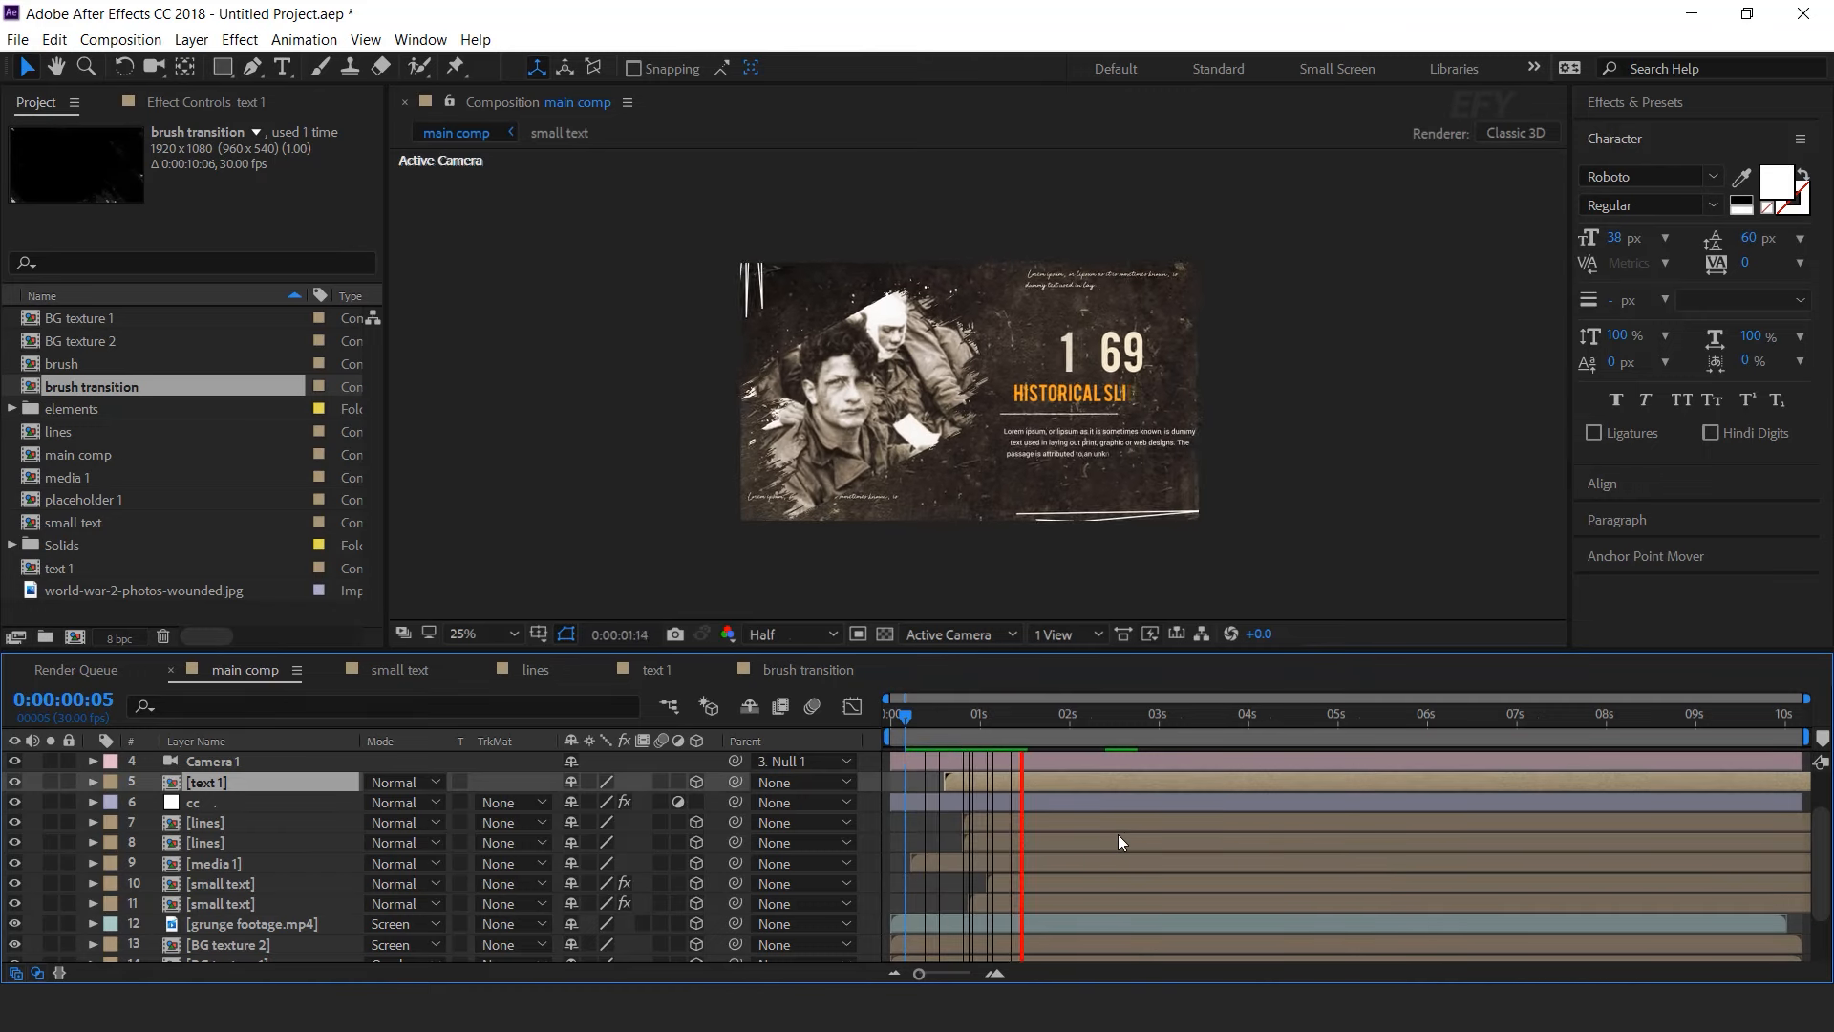
# - Limit the work area to the first 4 seconds and preview the main comp animation with the composition viewer maximized
pyautogui.click(895, 715)
pyautogui.press('space')
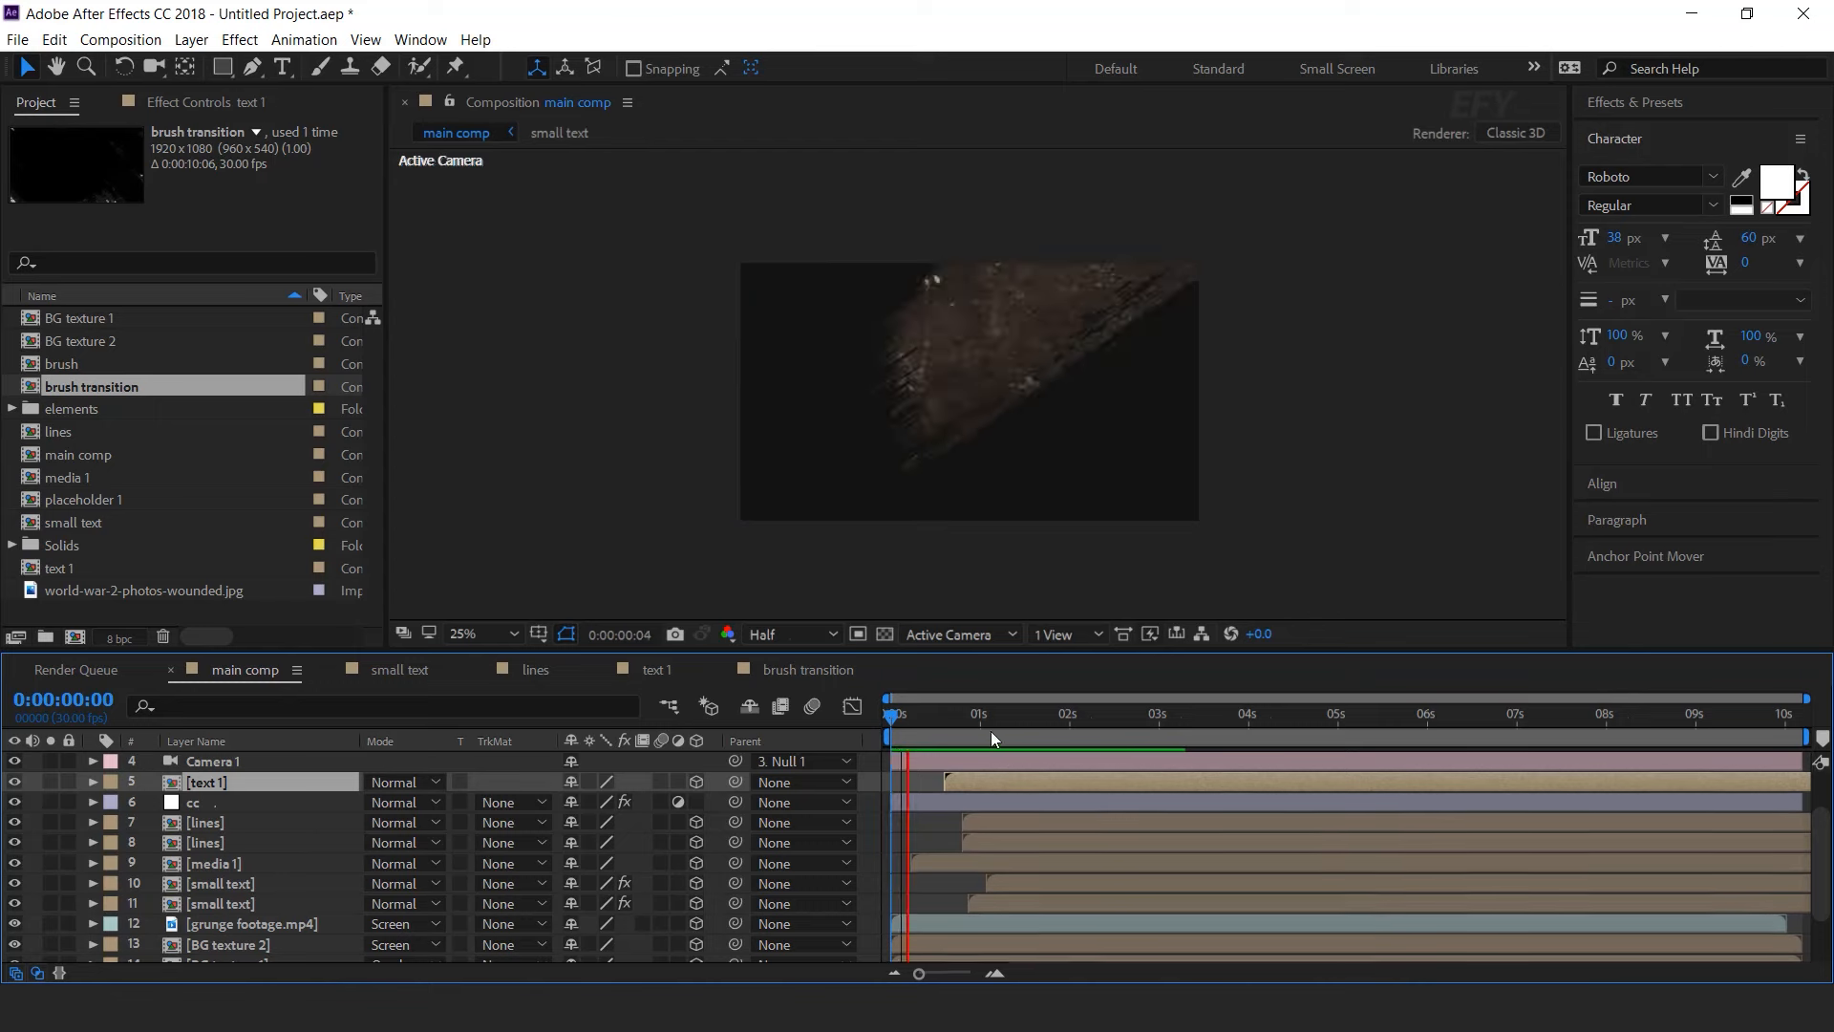
pyautogui.press('space')
pyautogui.moveTo(1031, 728); pyautogui.dragTo(1113, 721)
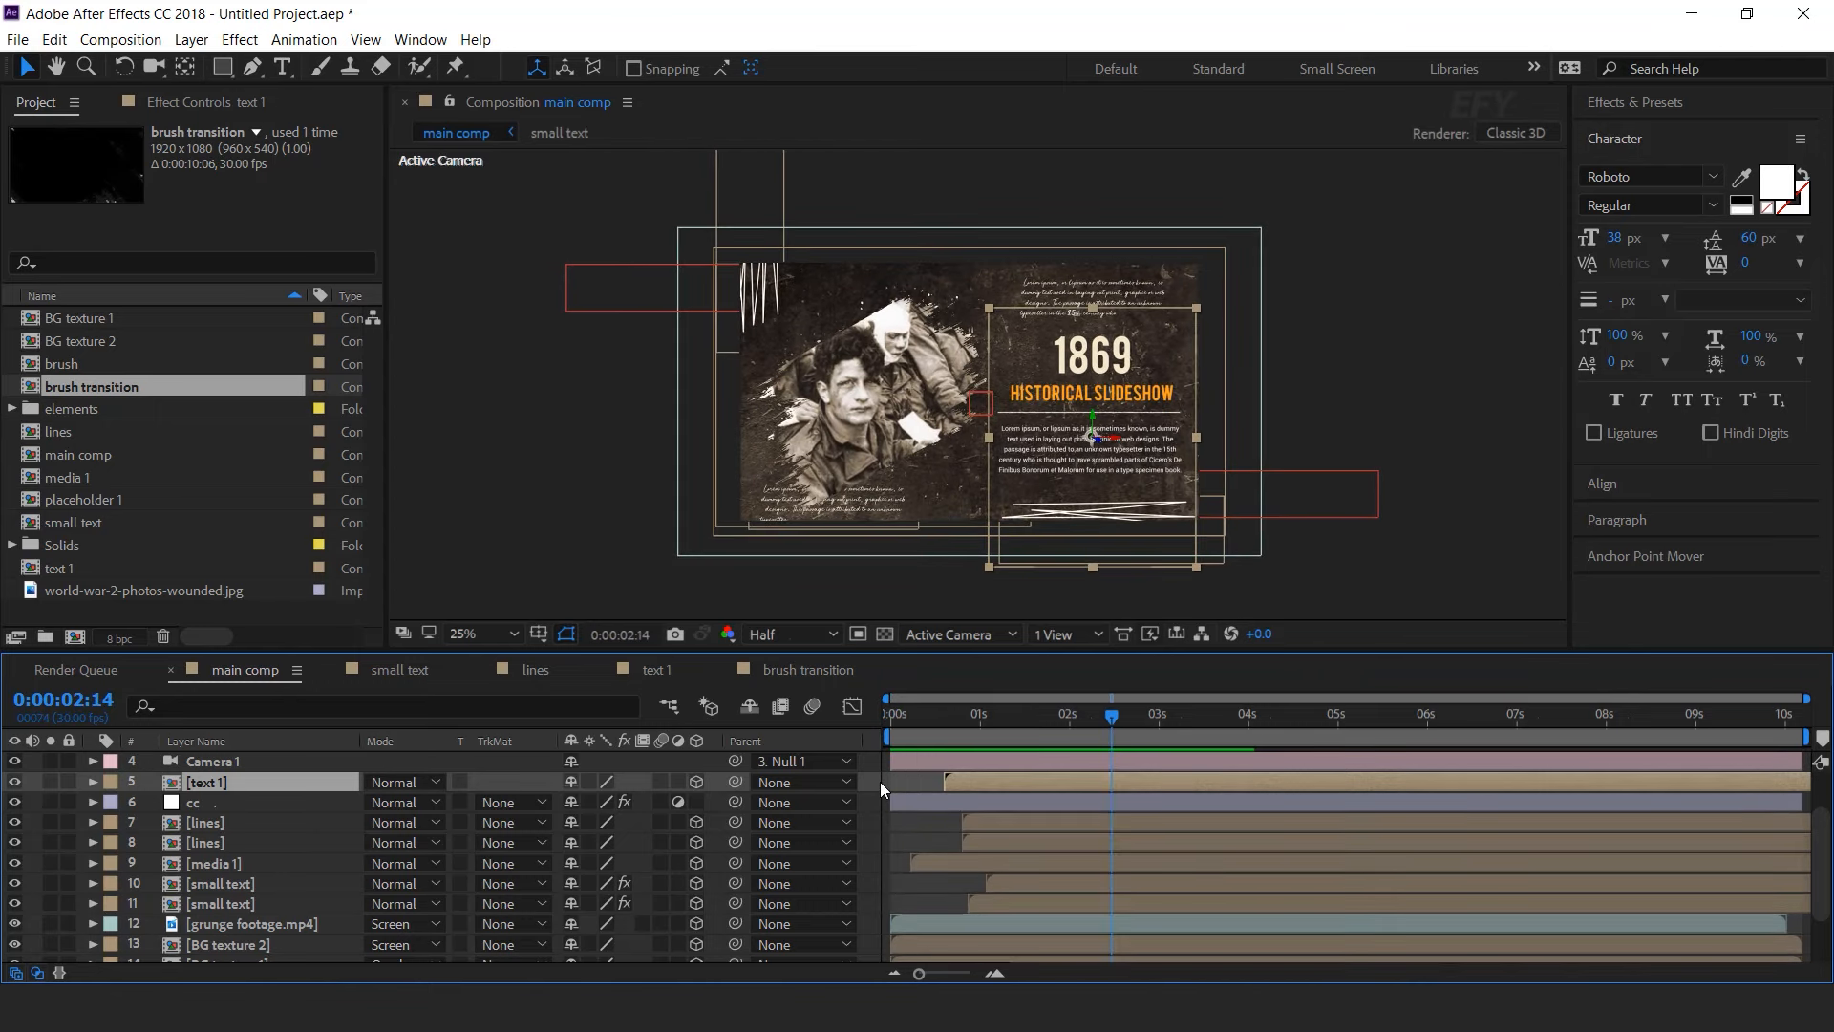
pyautogui.press('space')
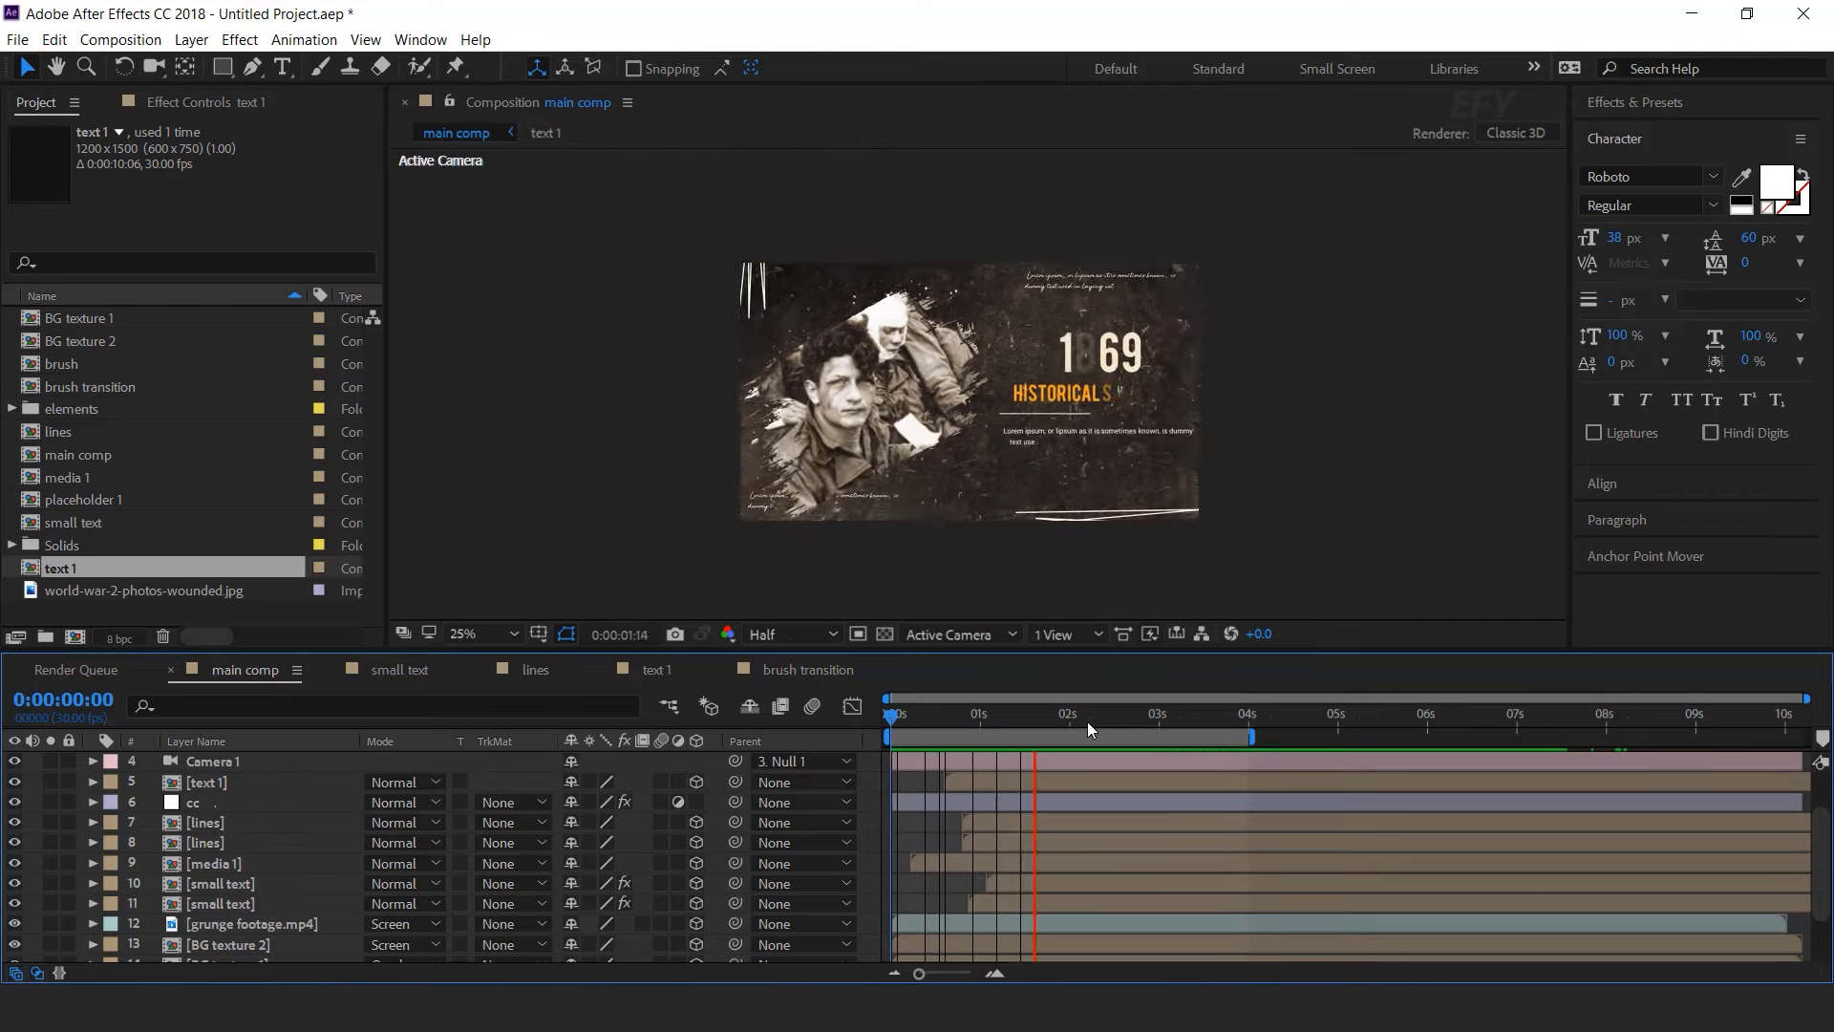
pyautogui.press('`')
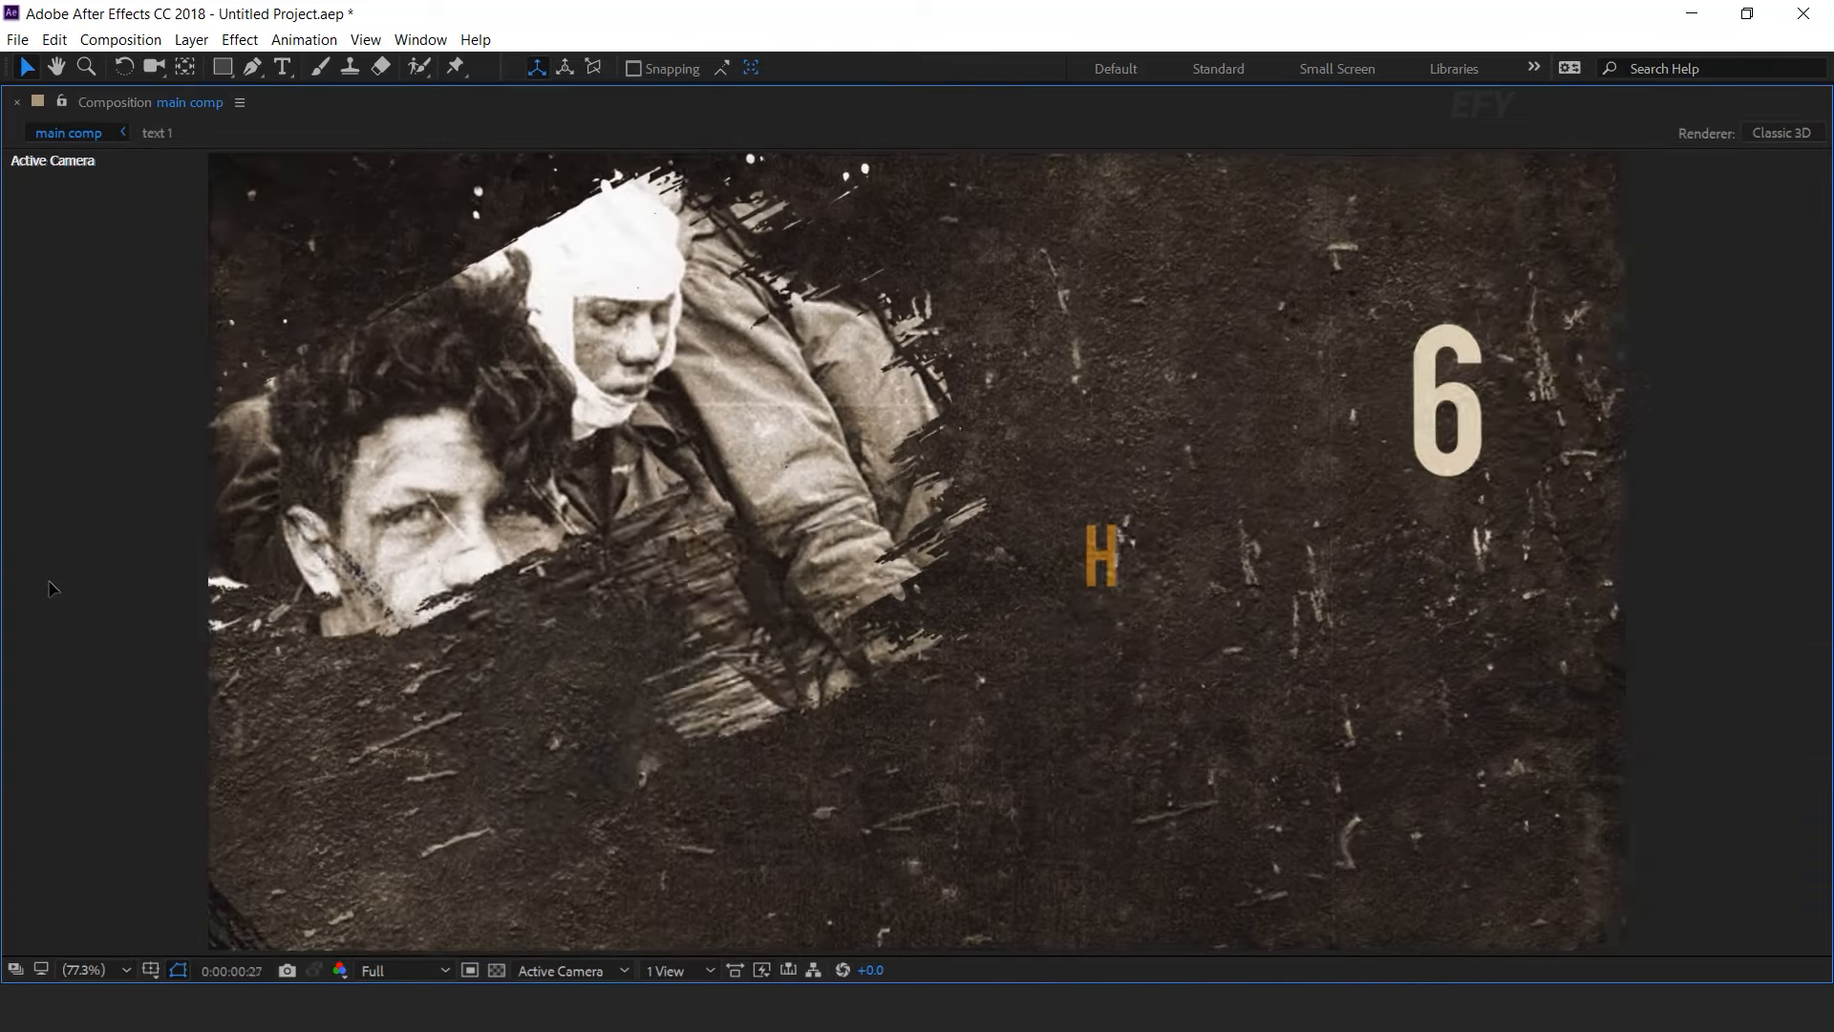